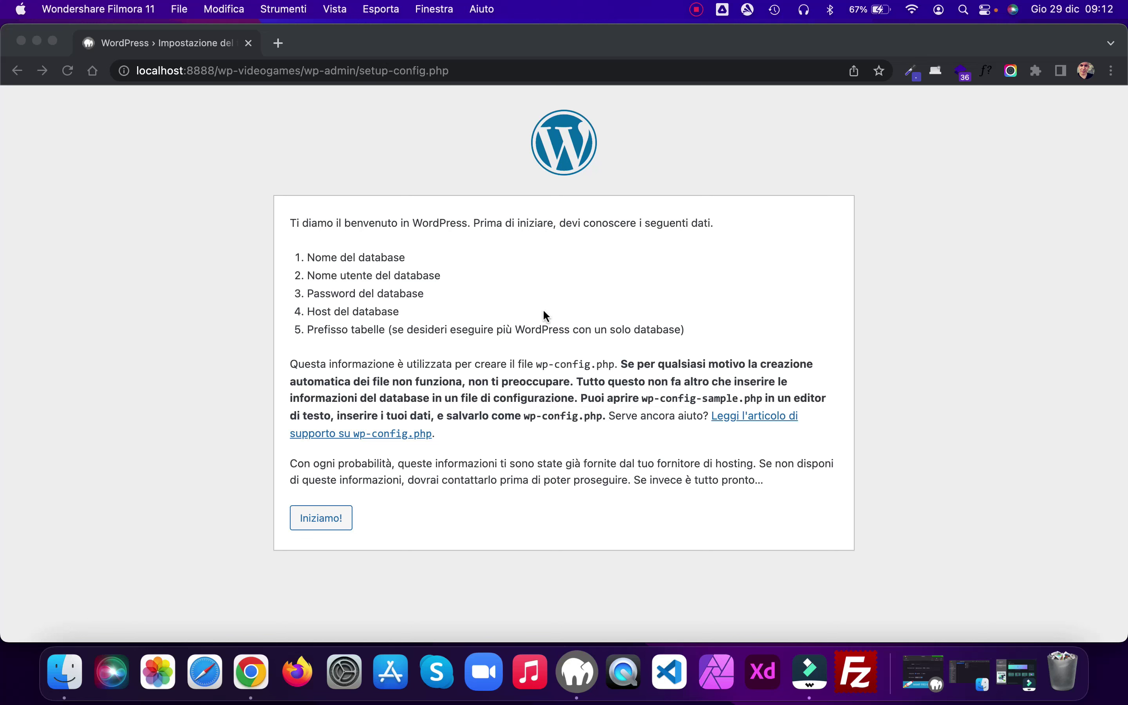
Step: Enter database wp-video, user root and its password on localhost, then submit the connection details
{"action": "left_click", "coordinate": [332, 519]}
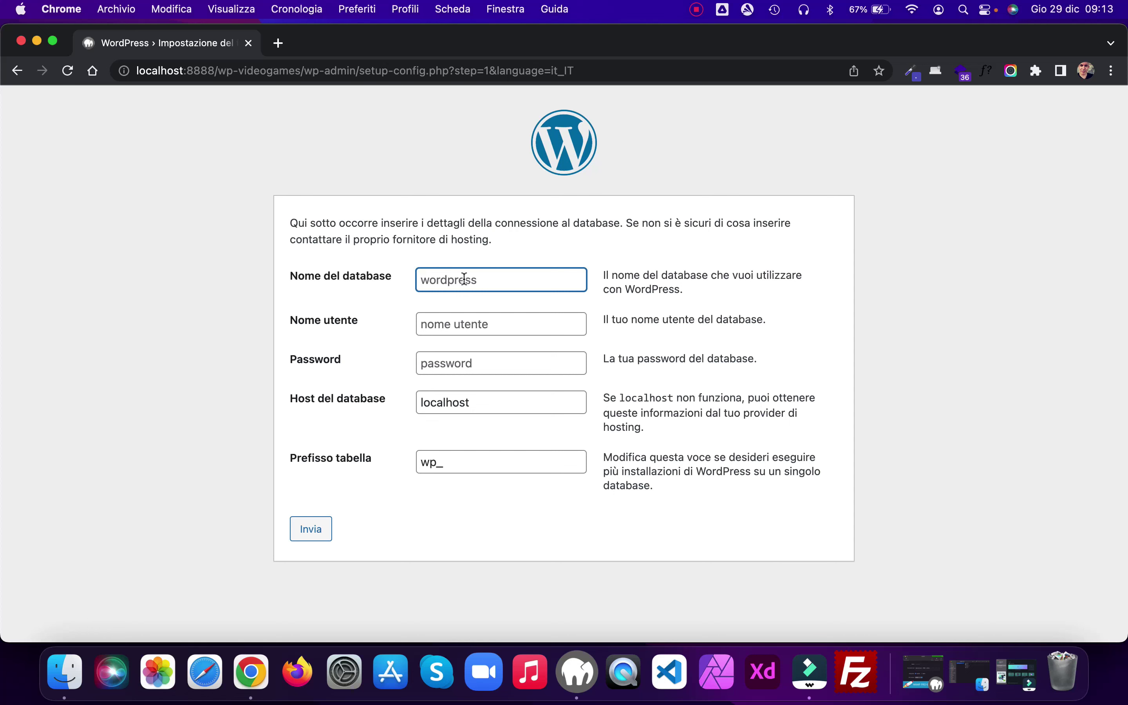
{"action": "type", "text": "wp"}
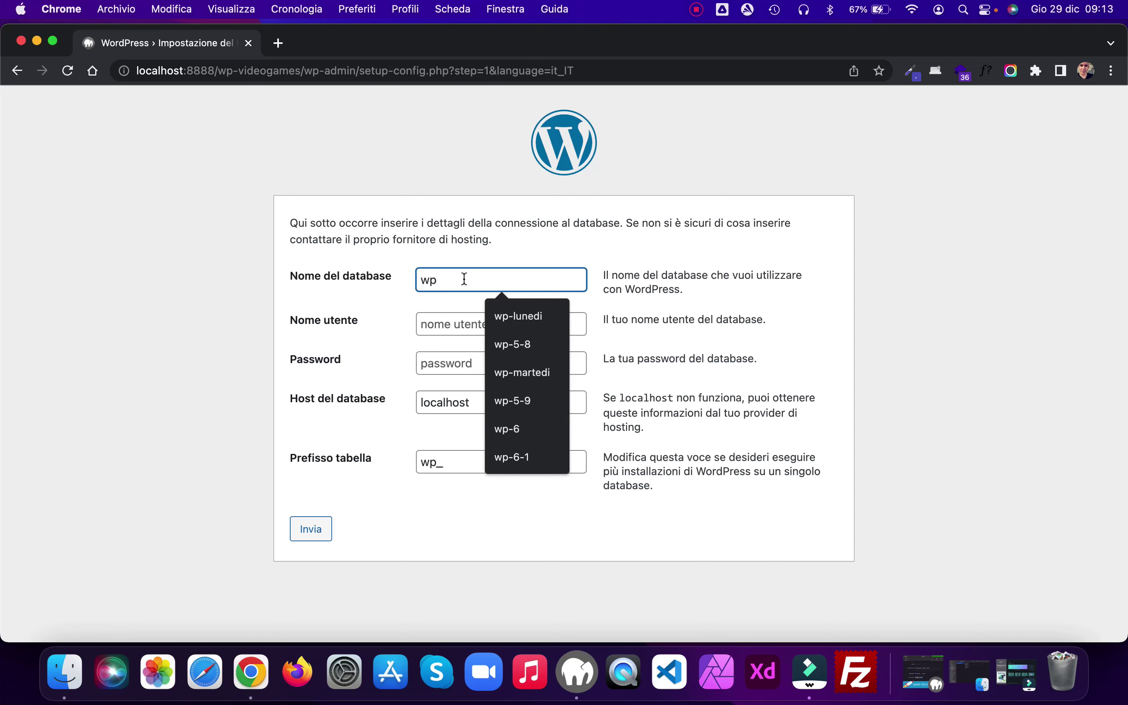
{"action": "type", "text": "-video"}
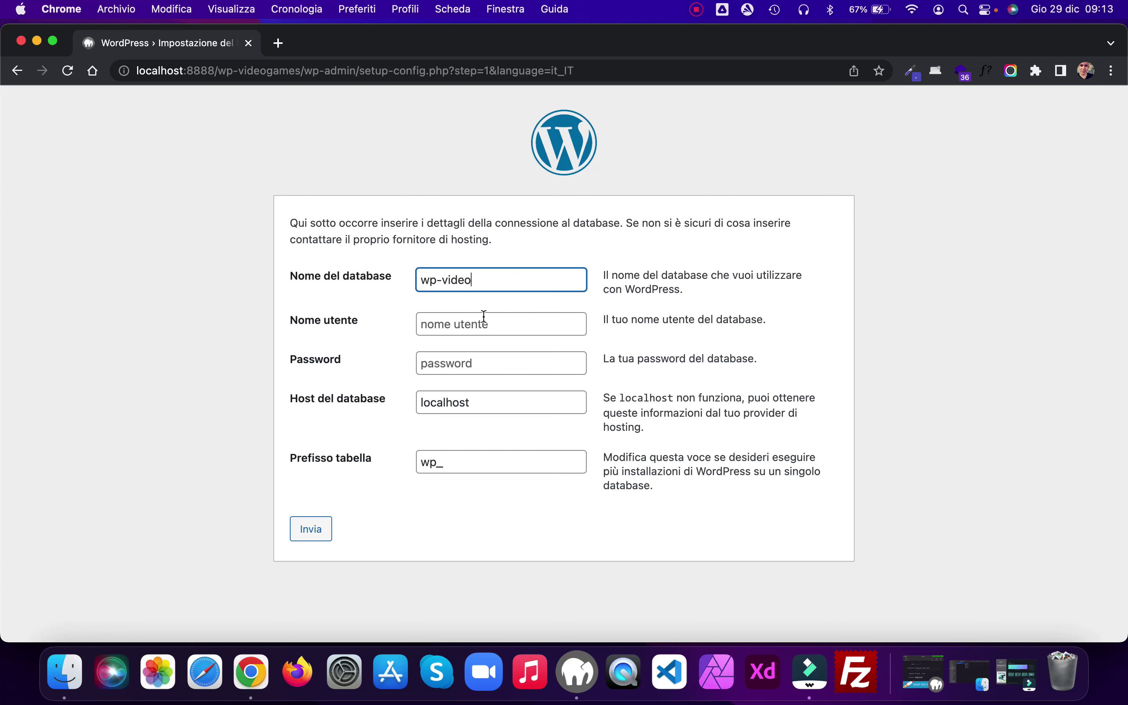
{"action": "left_click", "coordinate": [462, 318]}
{"action": "type", "text": "ro"}
{"action": "left_click", "coordinate": [504, 359]}
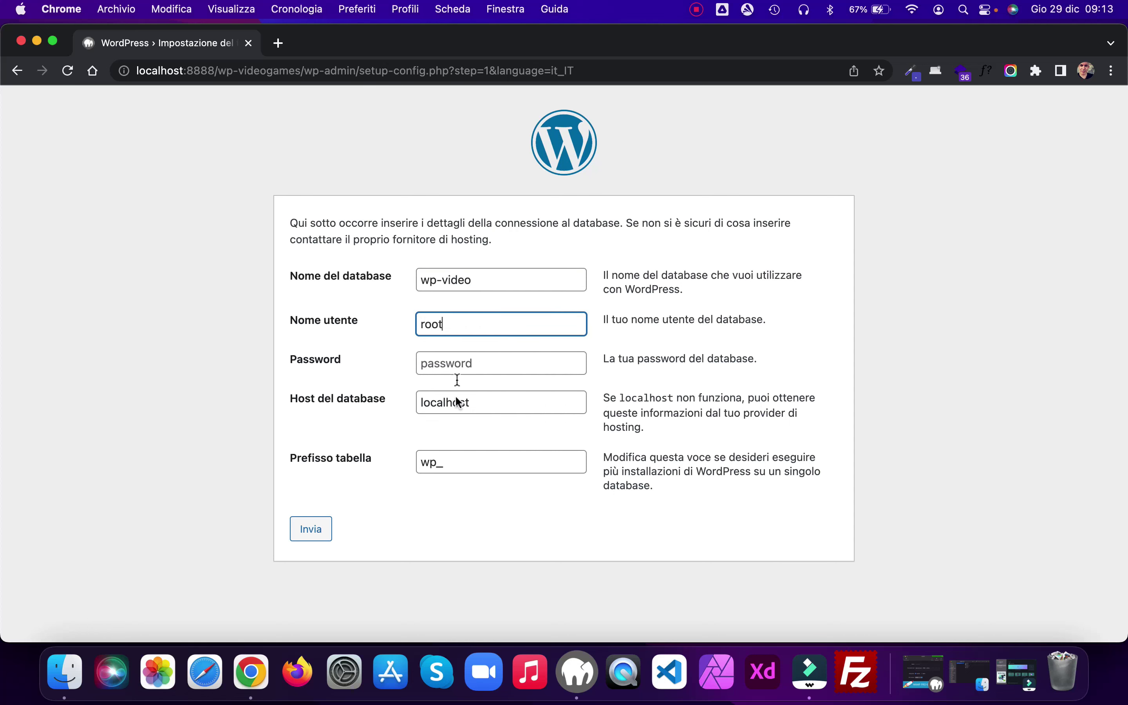
{"action": "left_click", "coordinate": [498, 357]}
{"action": "type", "text": "root"}
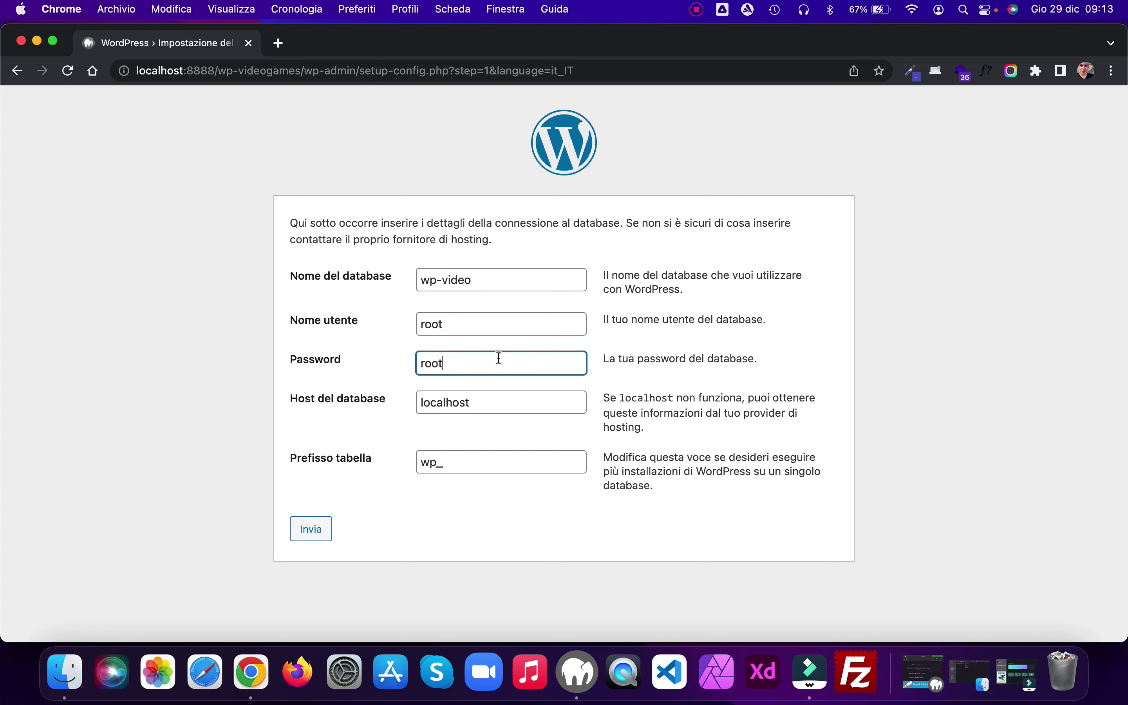
{"action": "left_click", "coordinate": [316, 531]}
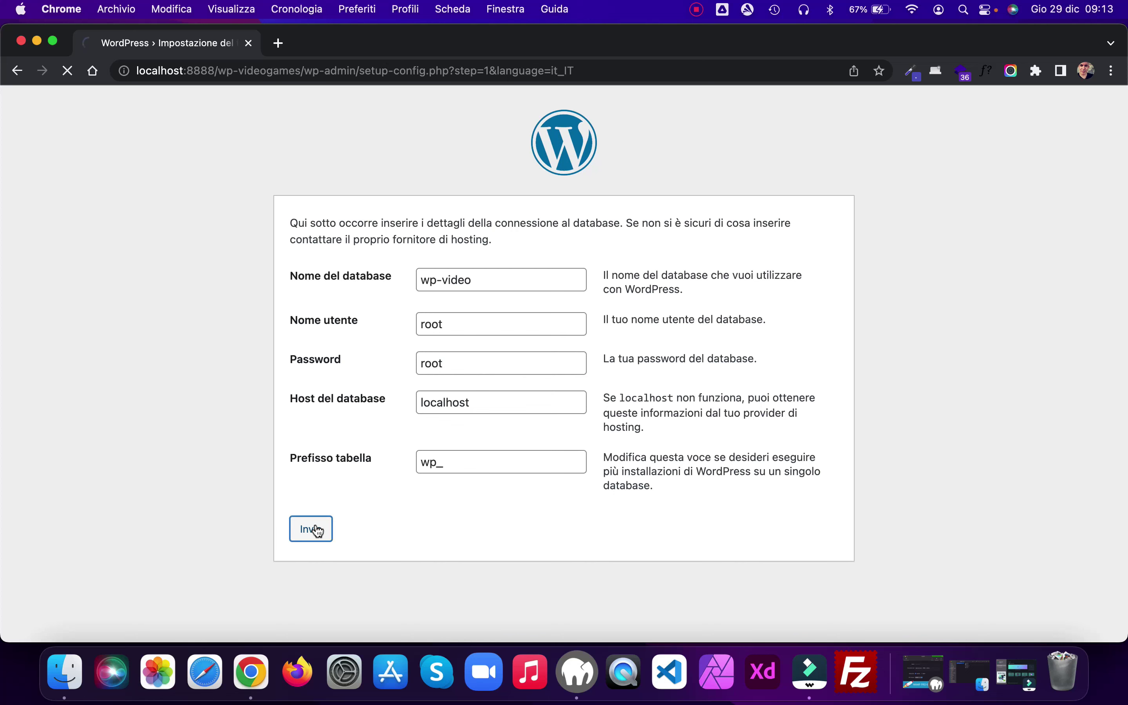
Step: Start the installation and enter the site title 'Le migliori console del 2023' and the admin username
{"action": "left_click", "coordinate": [369, 279]}
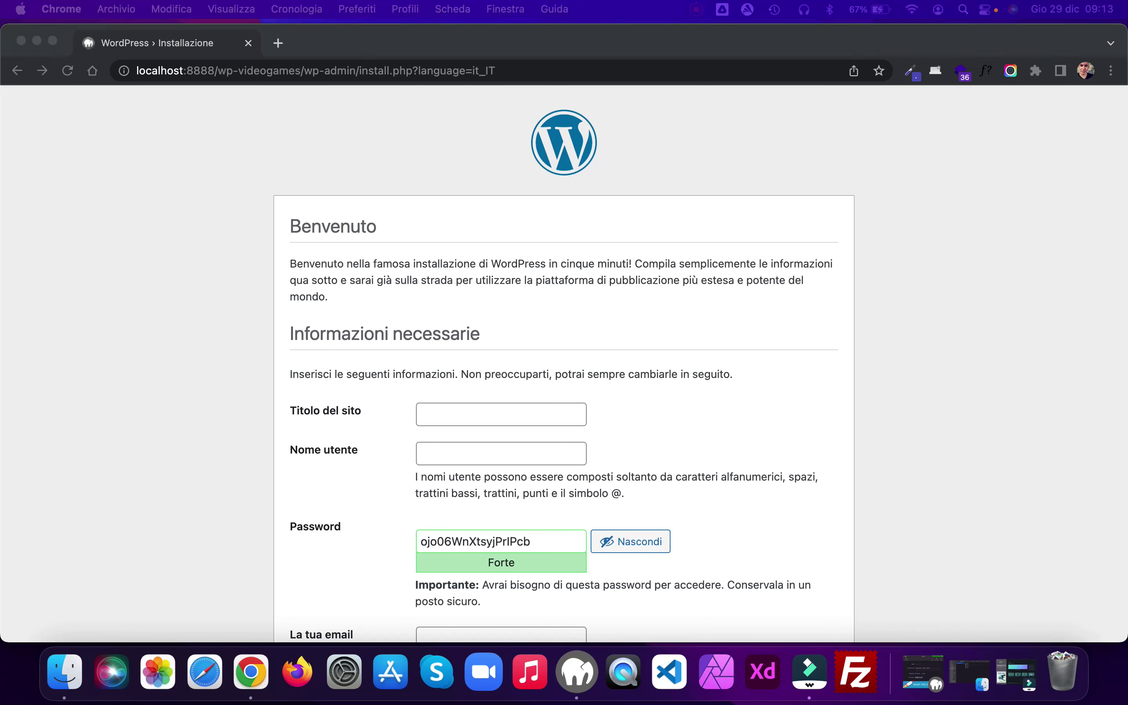
{"action": "scroll", "coordinate": [447, 340], "scroll_direction": "down", "scroll_amount": 3}
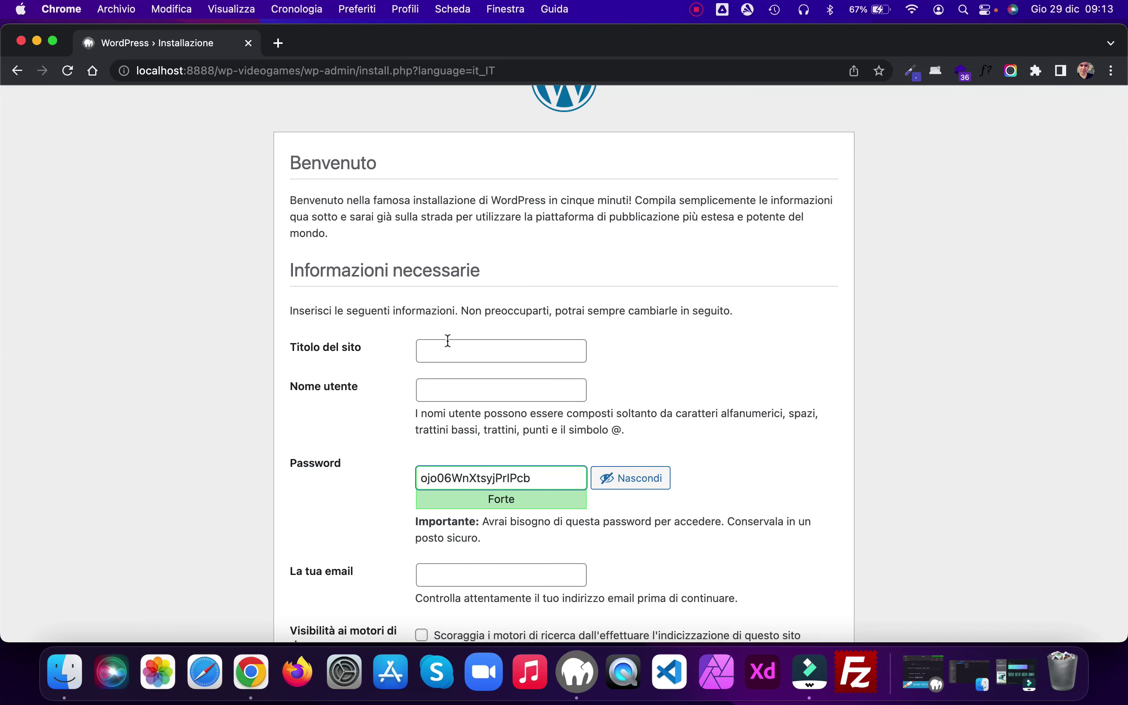
{"action": "left_click", "coordinate": [449, 348]}
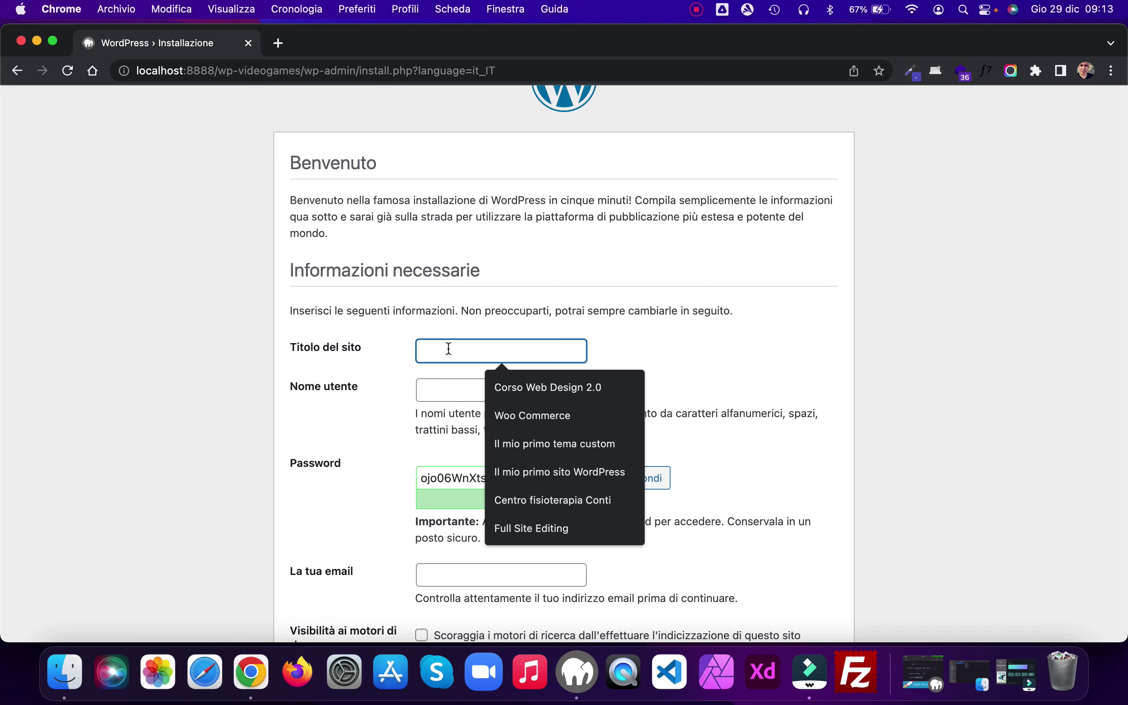
{"action": "type", "text": "Le "}
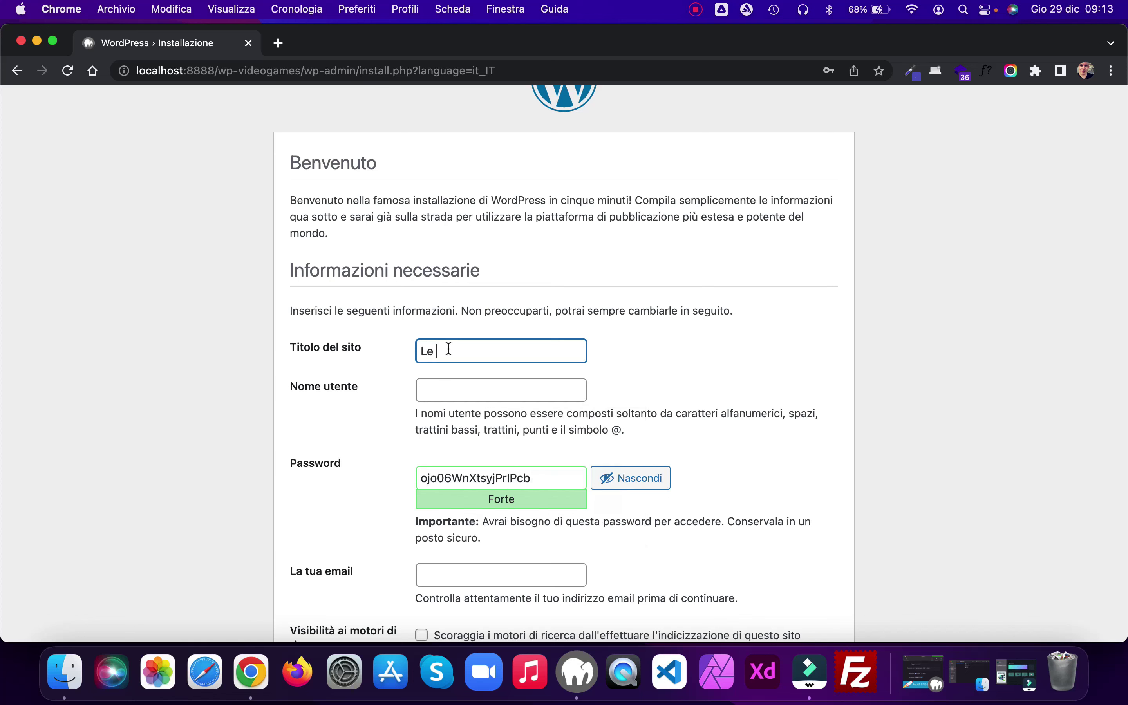
{"action": "type", "text": "migliori console del 2023"}
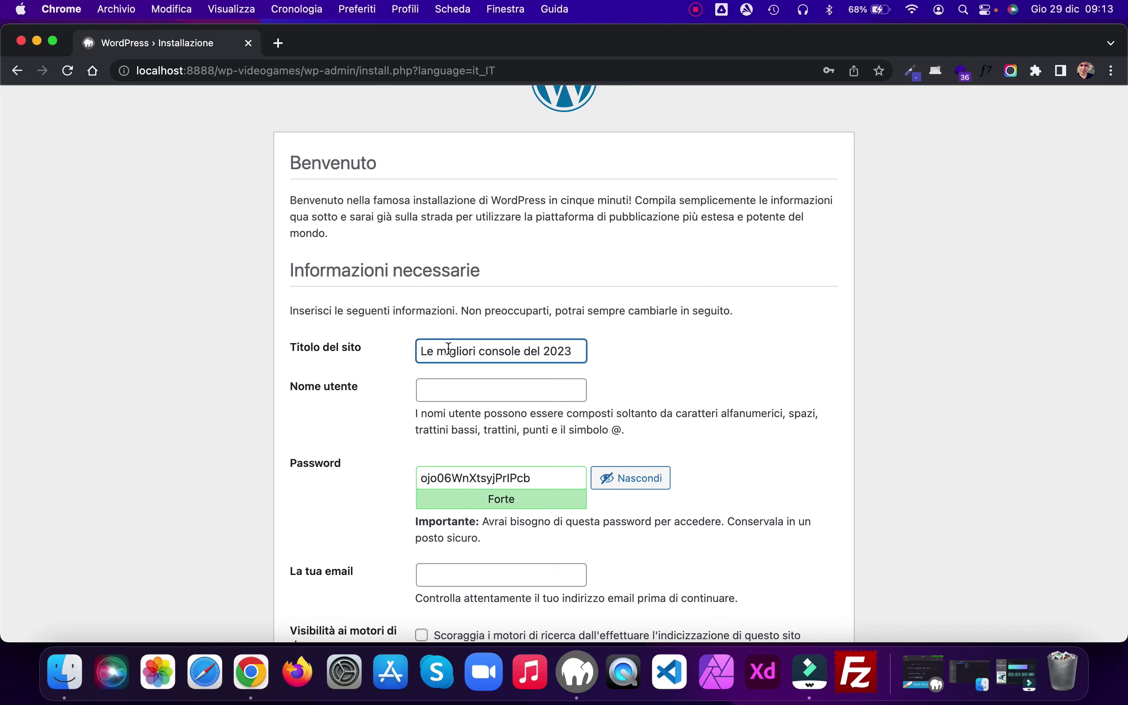
{"action": "left_click", "coordinate": [468, 387]}
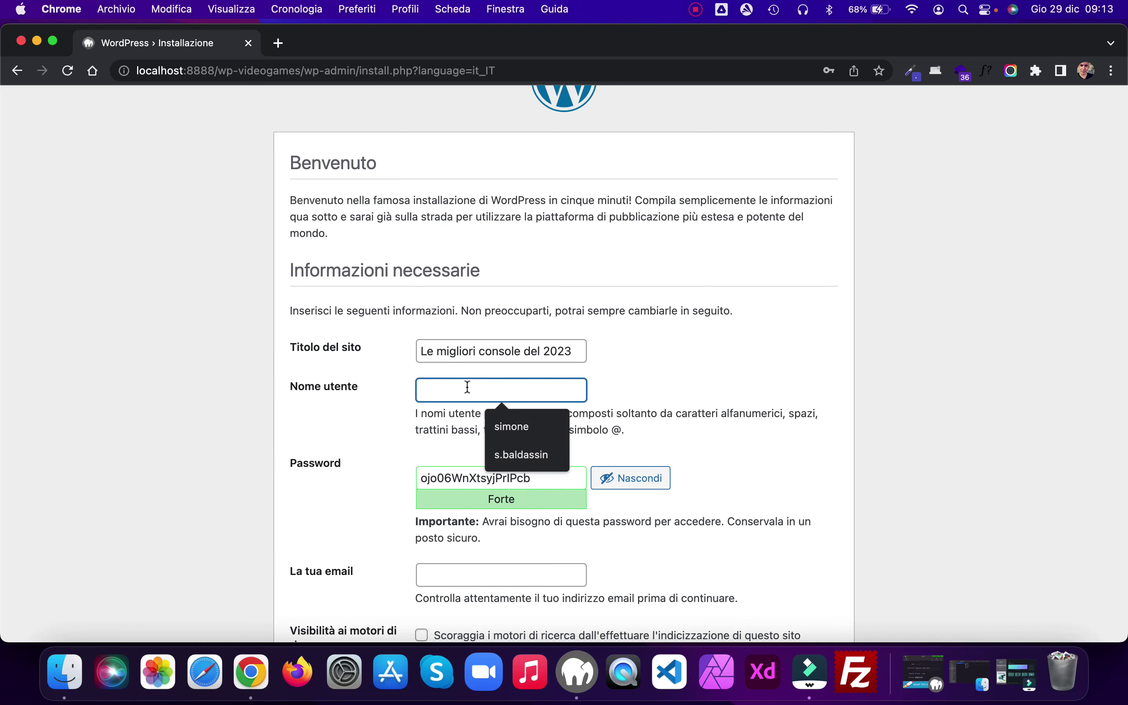
{"action": "left_click", "coordinate": [511, 426]}
Step: Set a weak admin password, confirm its use, fill in the admin e-mail, and install WordPress
{"action": "key", "text": "Tab"}
{"action": "type", "text": "demo"}
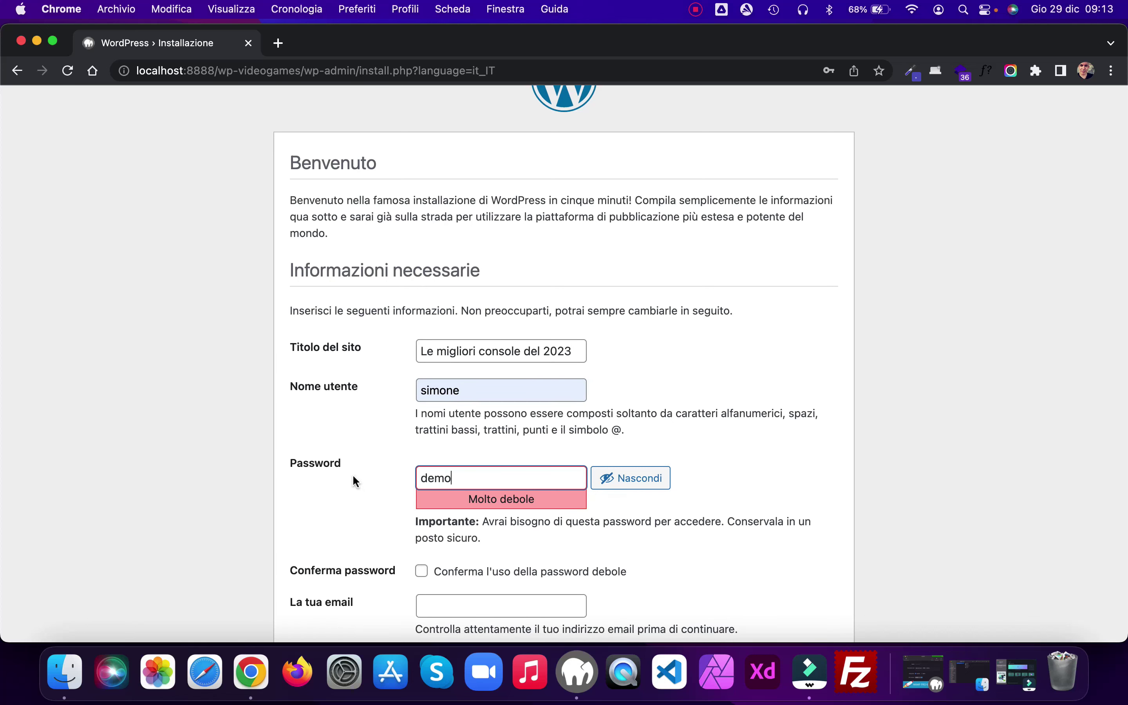
{"action": "scroll", "coordinate": [481, 507], "scroll_direction": "down", "scroll_amount": 3}
{"action": "left_click", "coordinate": [422, 474]}
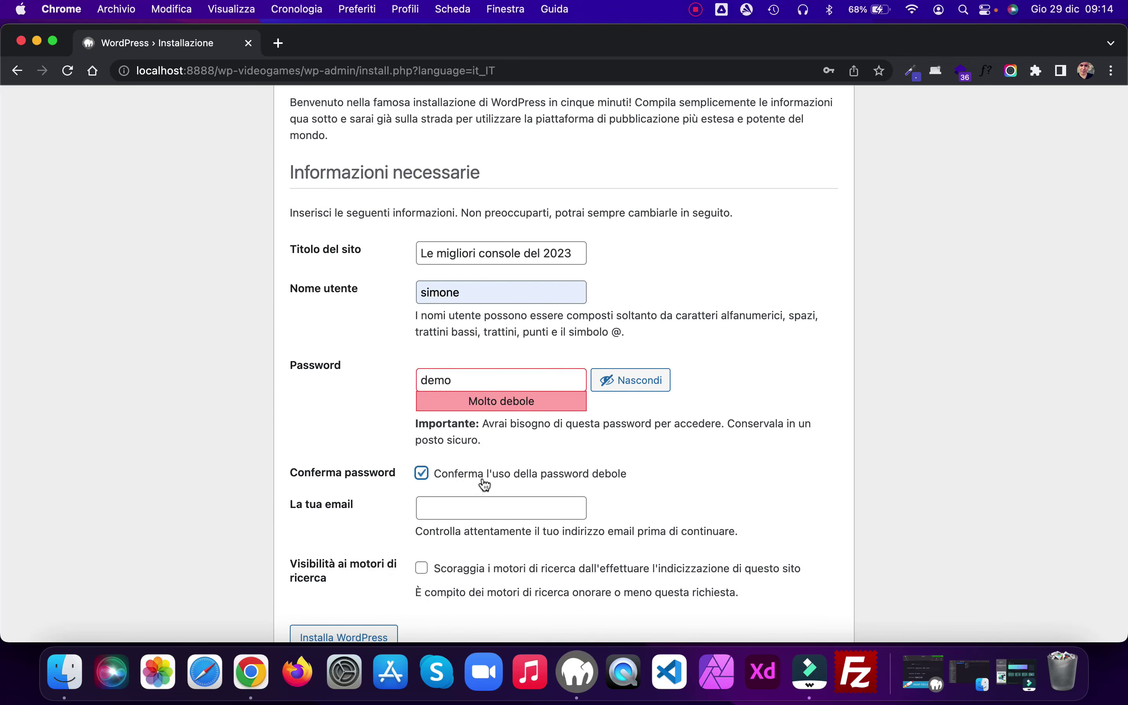
{"action": "left_click", "coordinate": [460, 502]}
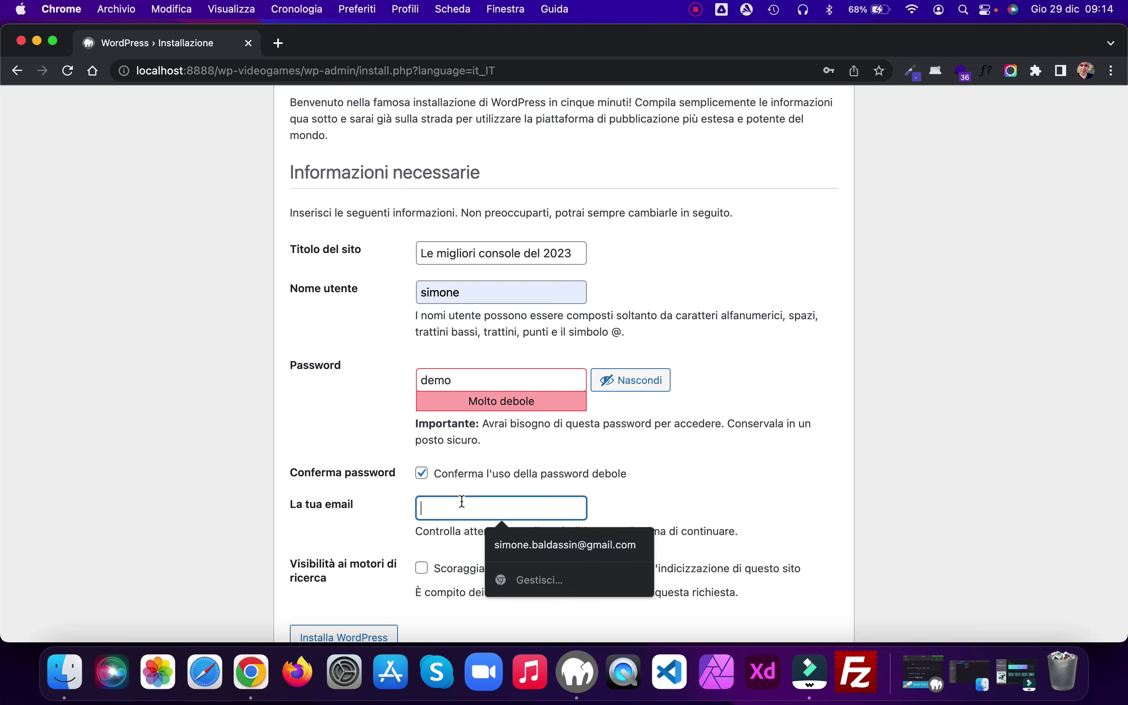
{"action": "left_click", "coordinate": [575, 541]}
{"action": "scroll", "coordinate": [711, 466], "scroll_direction": "down", "scroll_amount": 2}
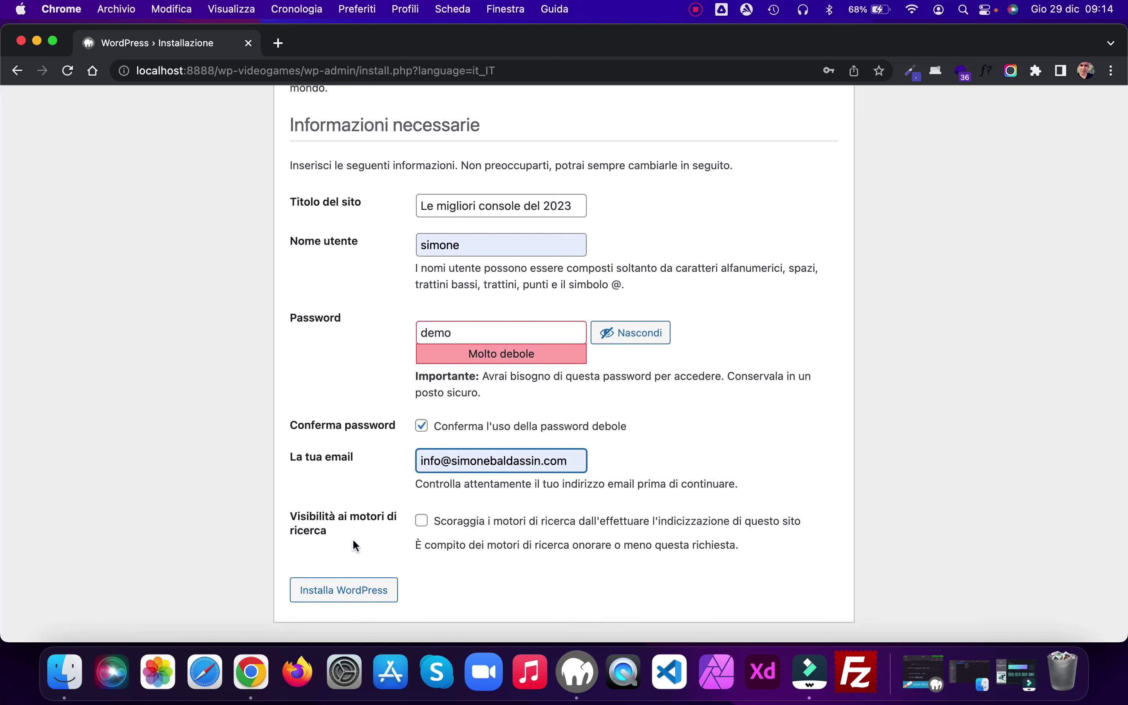
{"action": "left_click", "coordinate": [361, 595]}
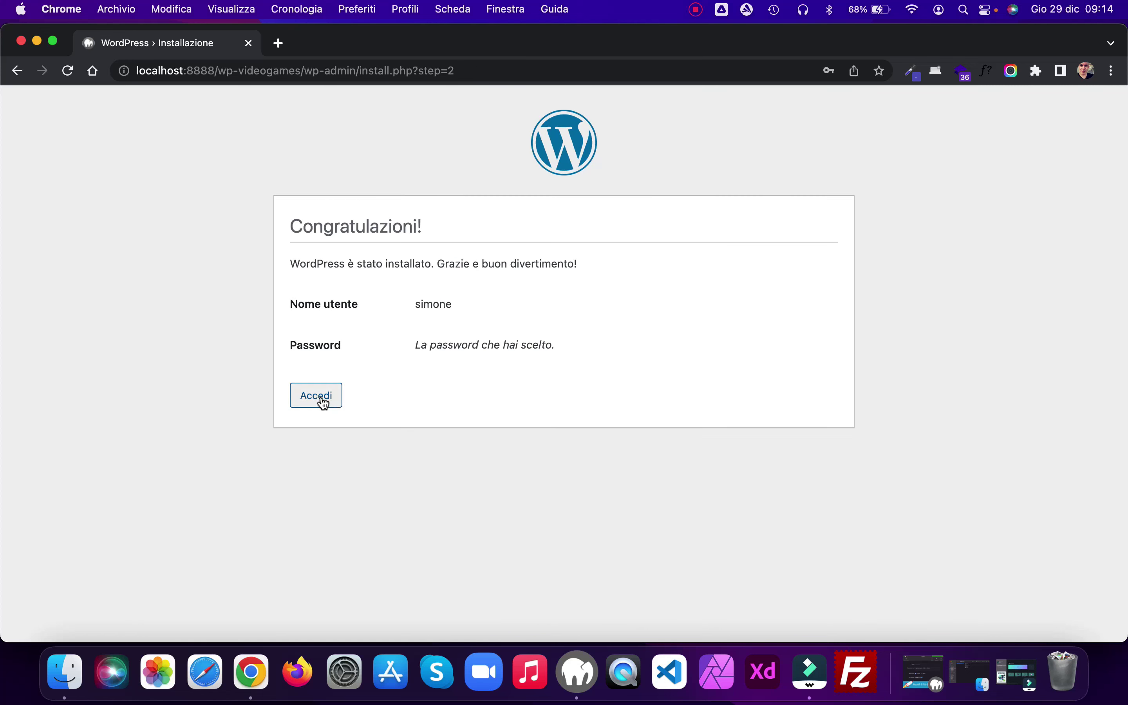
Step: Log in with the admin username and password, with Ricordami ticked to stay signed in
{"action": "left_click", "coordinate": [321, 399]}
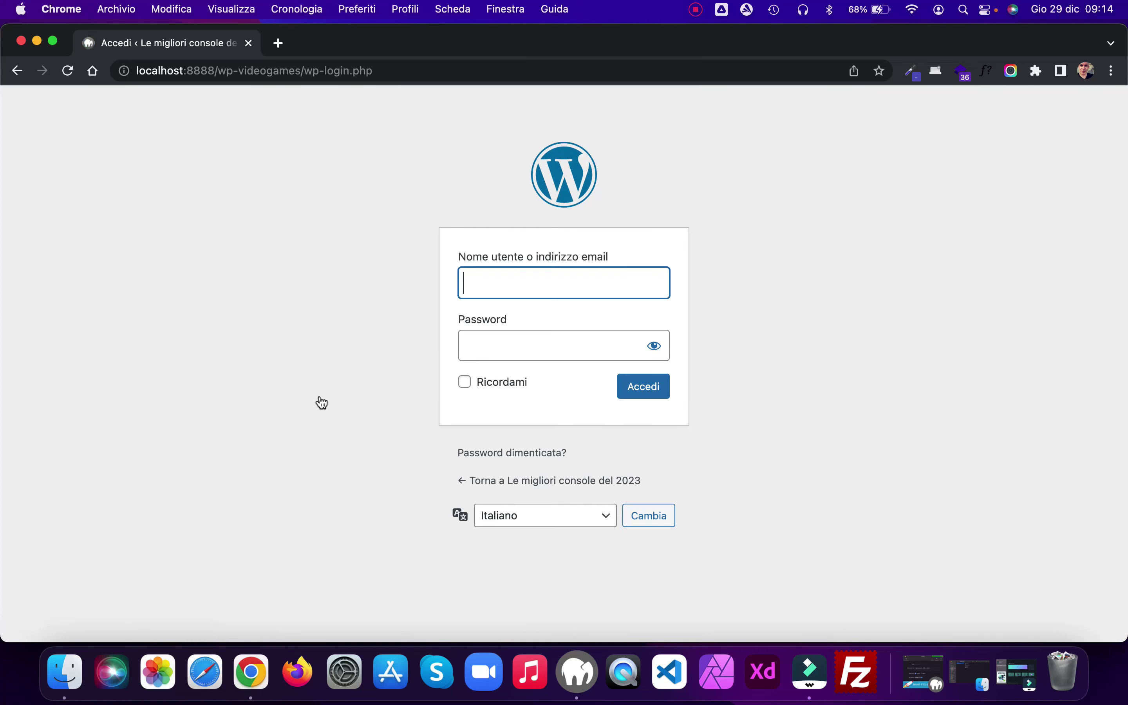
{"action": "type", "text": "simone"}
{"action": "key", "text": "Tab"}
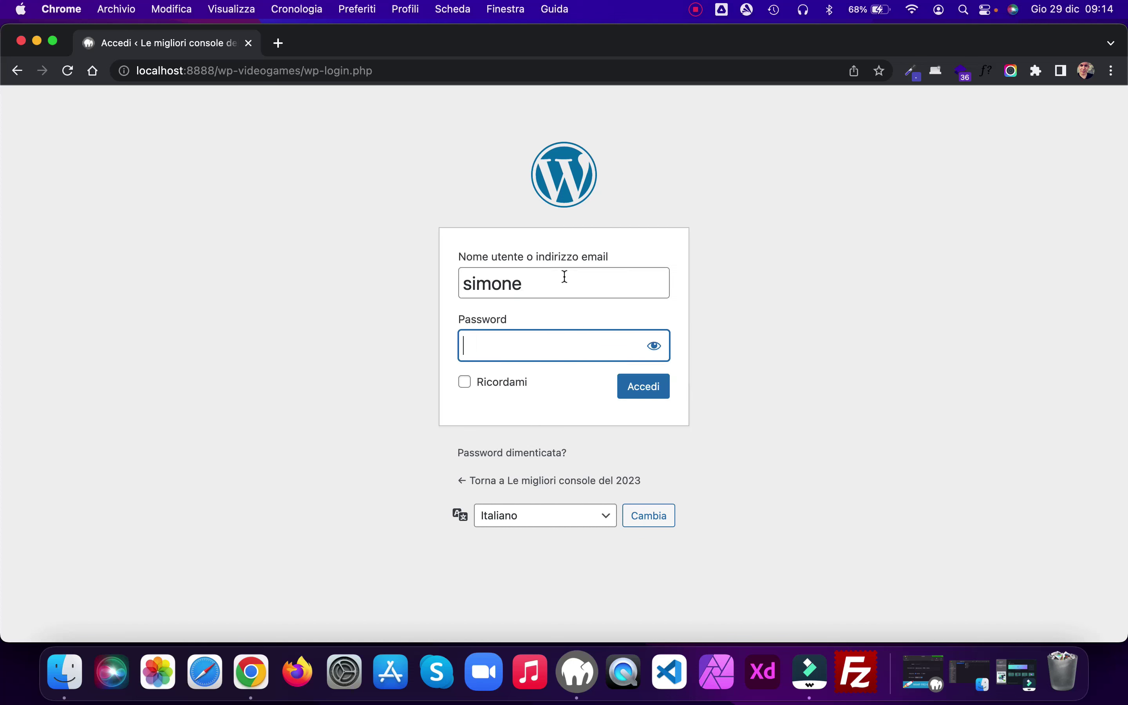
{"action": "type", "text": "1234"}
{"action": "left_click", "coordinate": [468, 386]}
{"action": "left_click", "coordinate": [650, 393]}
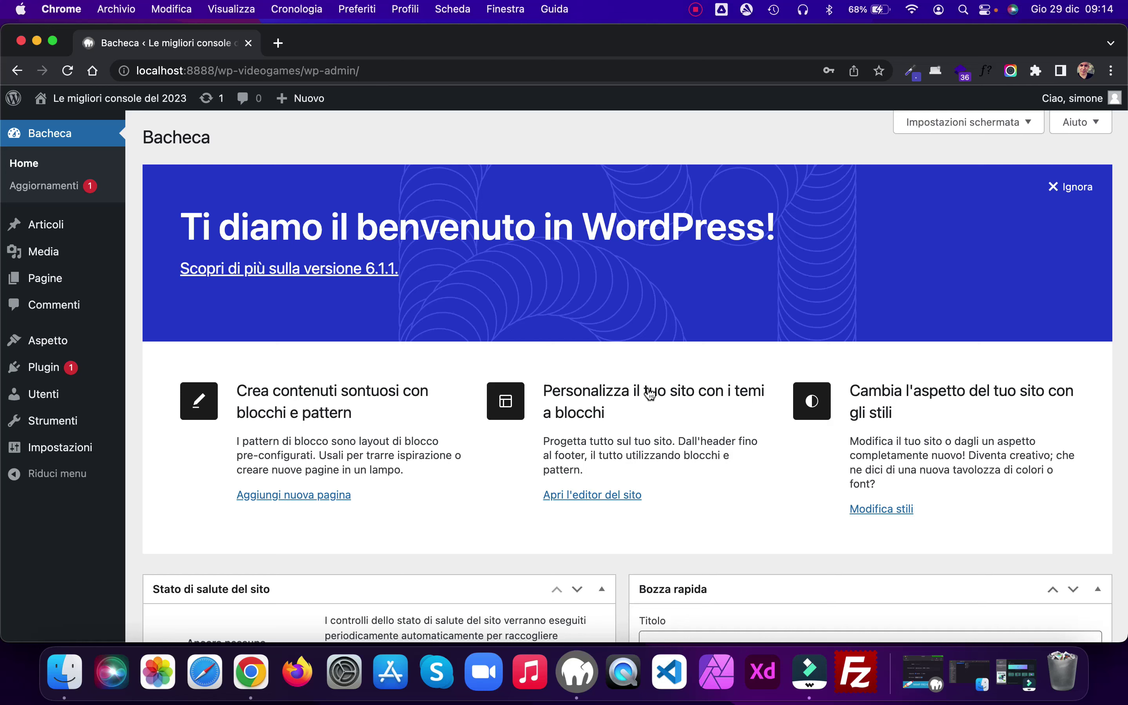
Step: Bulk-delete all currently installed plugins along with their data
{"action": "left_click", "coordinate": [42, 373]}
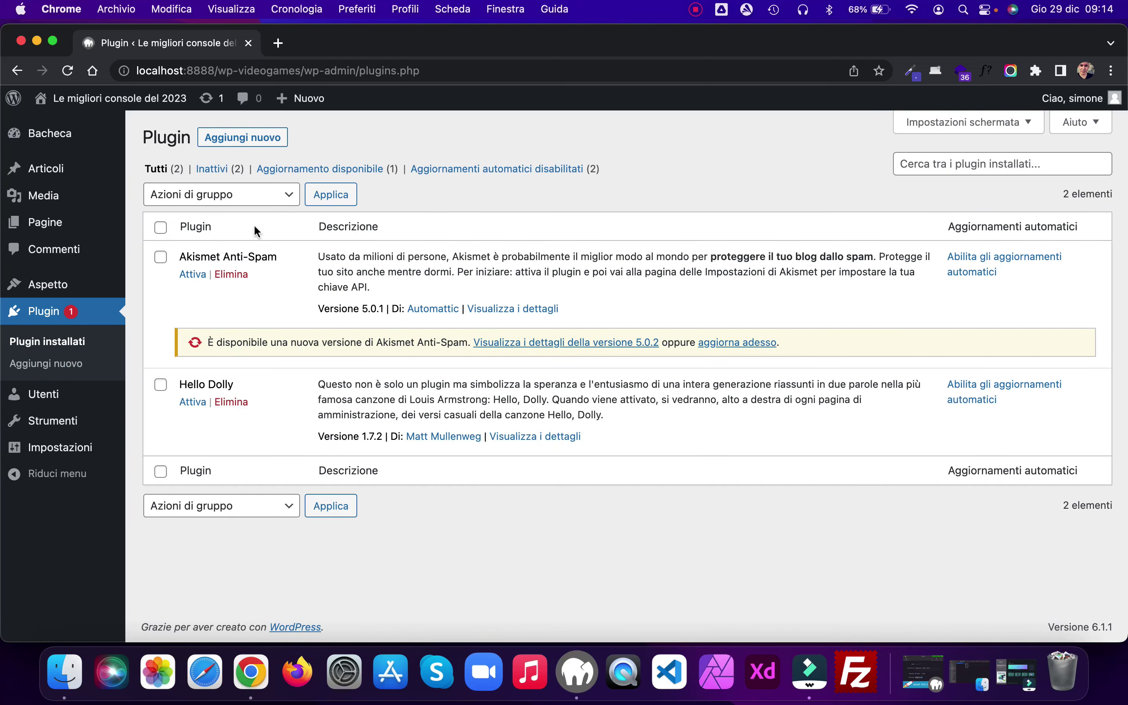
{"action": "left_click", "coordinate": [161, 228]}
{"action": "left_click", "coordinate": [289, 194]}
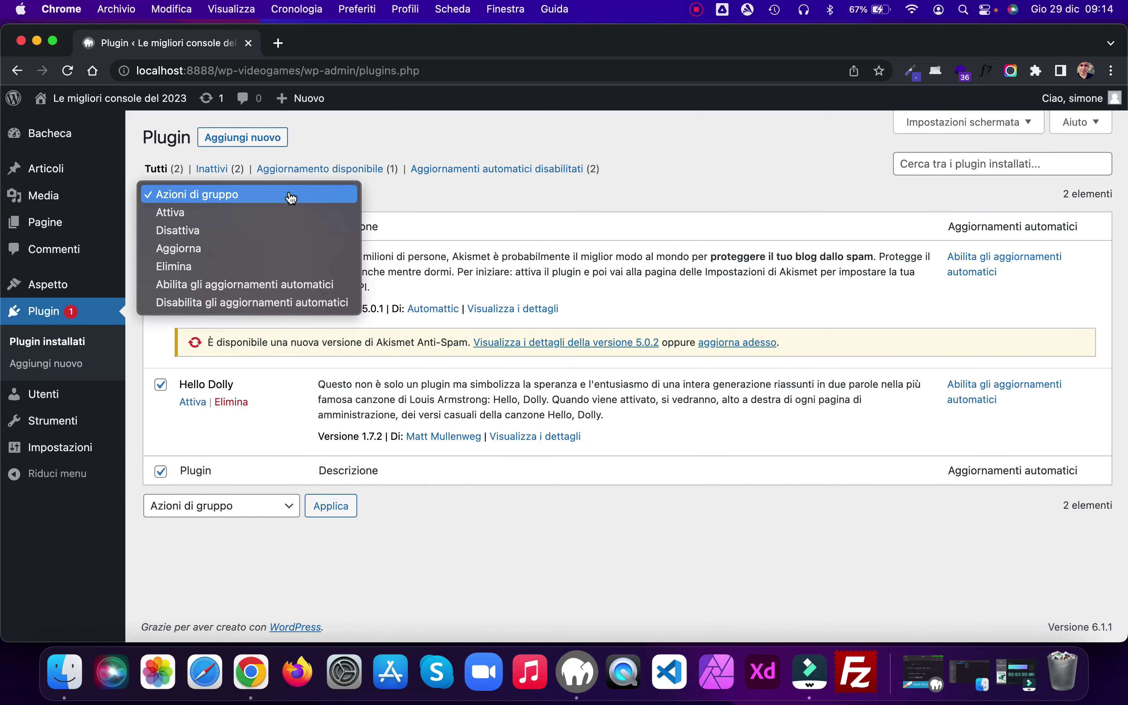
{"action": "left_click", "coordinate": [186, 267]}
{"action": "left_click", "coordinate": [344, 199]}
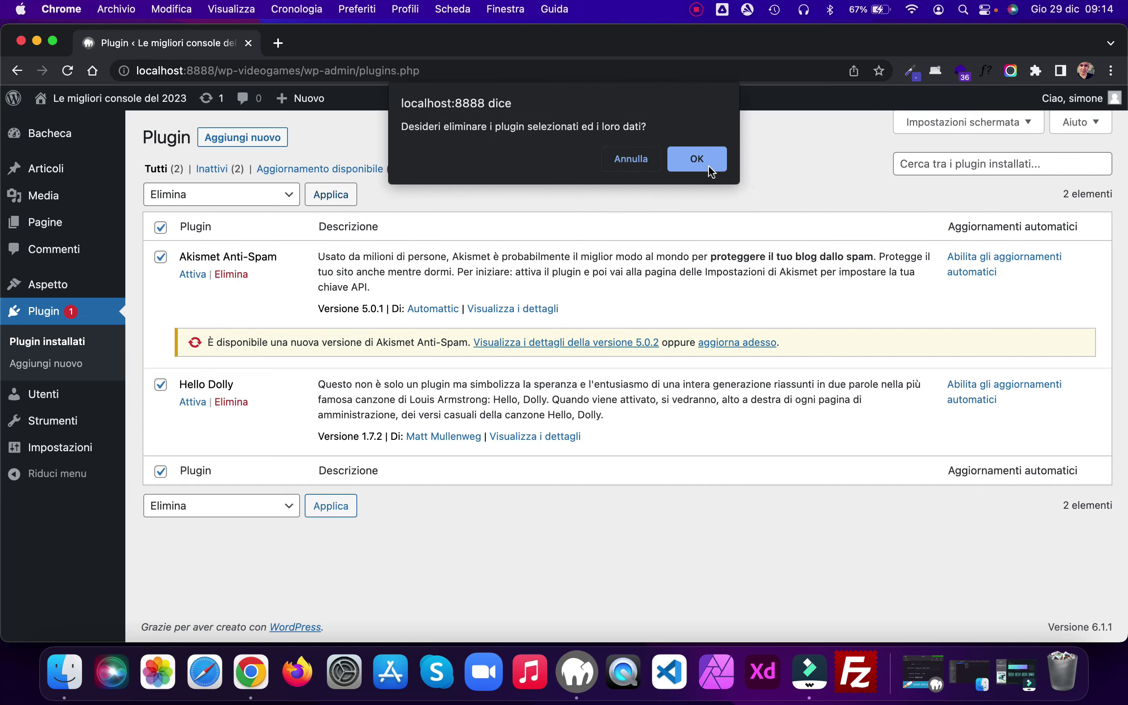
{"action": "left_click", "coordinate": [702, 158]}
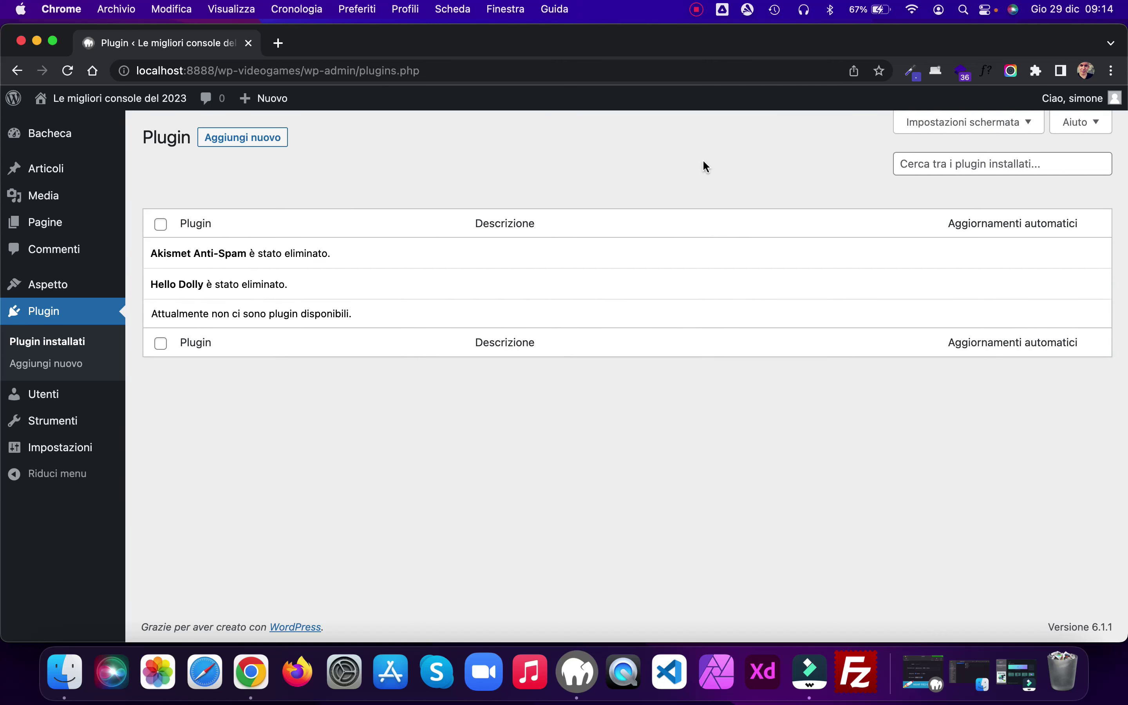
Step: Search the plugin directory for Contact Form 7 and install it
{"action": "left_click", "coordinate": [242, 137]}
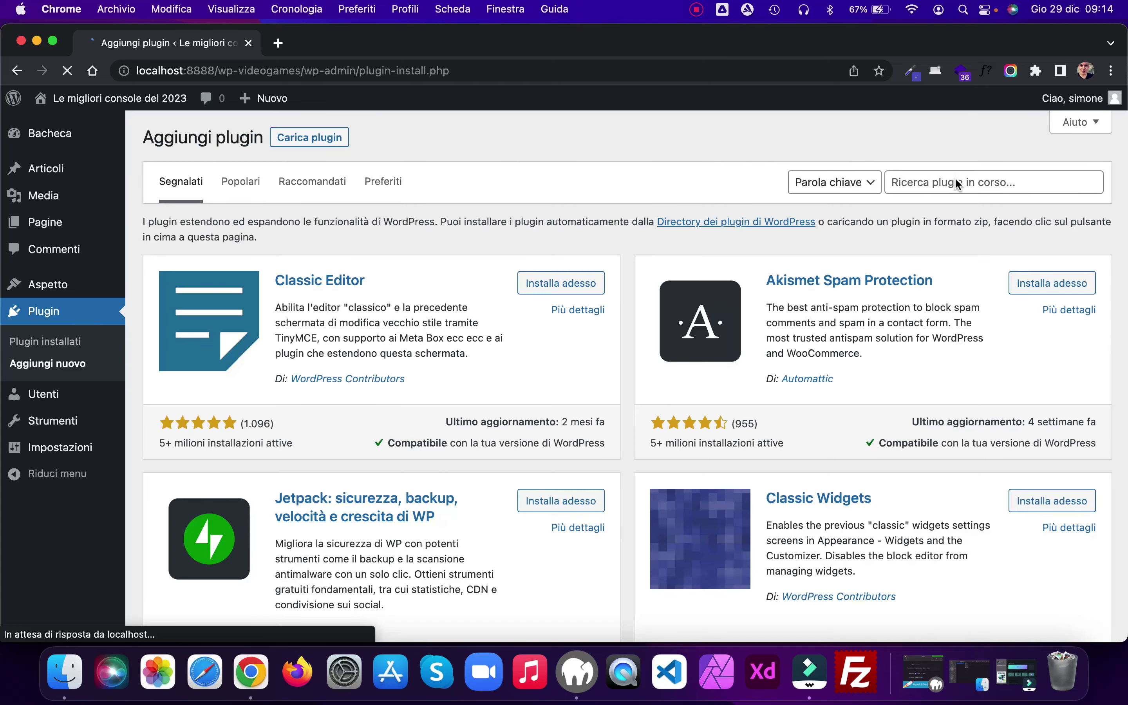
{"action": "left_click", "coordinate": [947, 181]}
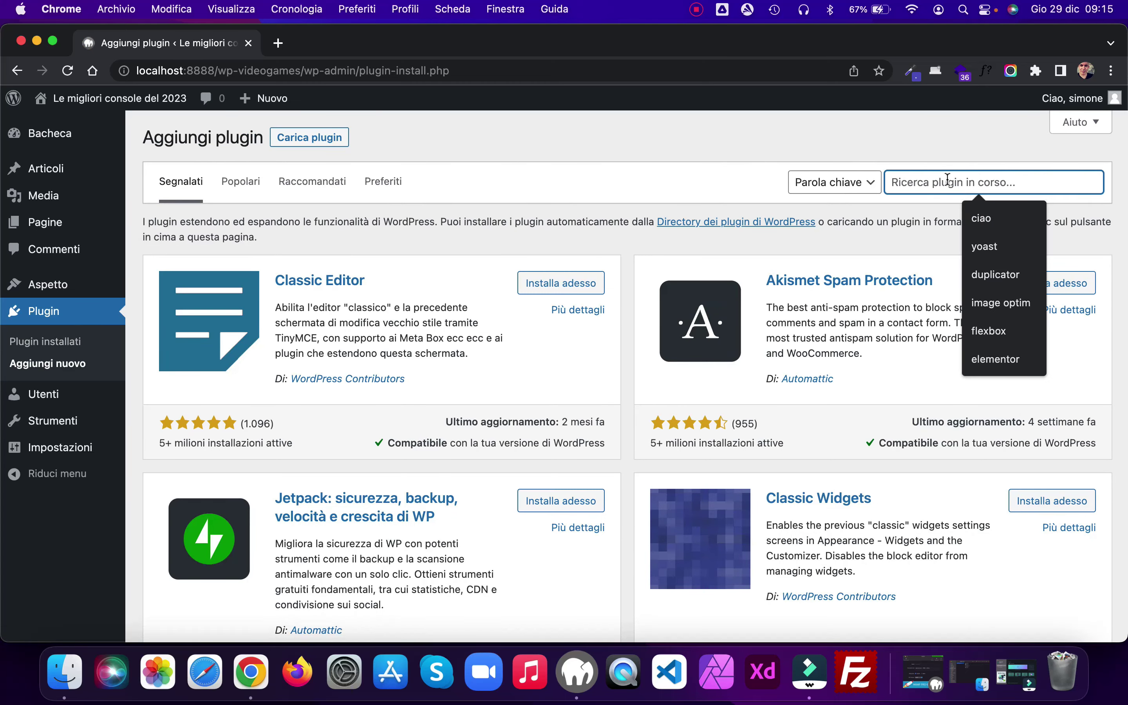
{"action": "type", "text": "contact form 7"}
{"action": "left_click", "coordinate": [1042, 219]}
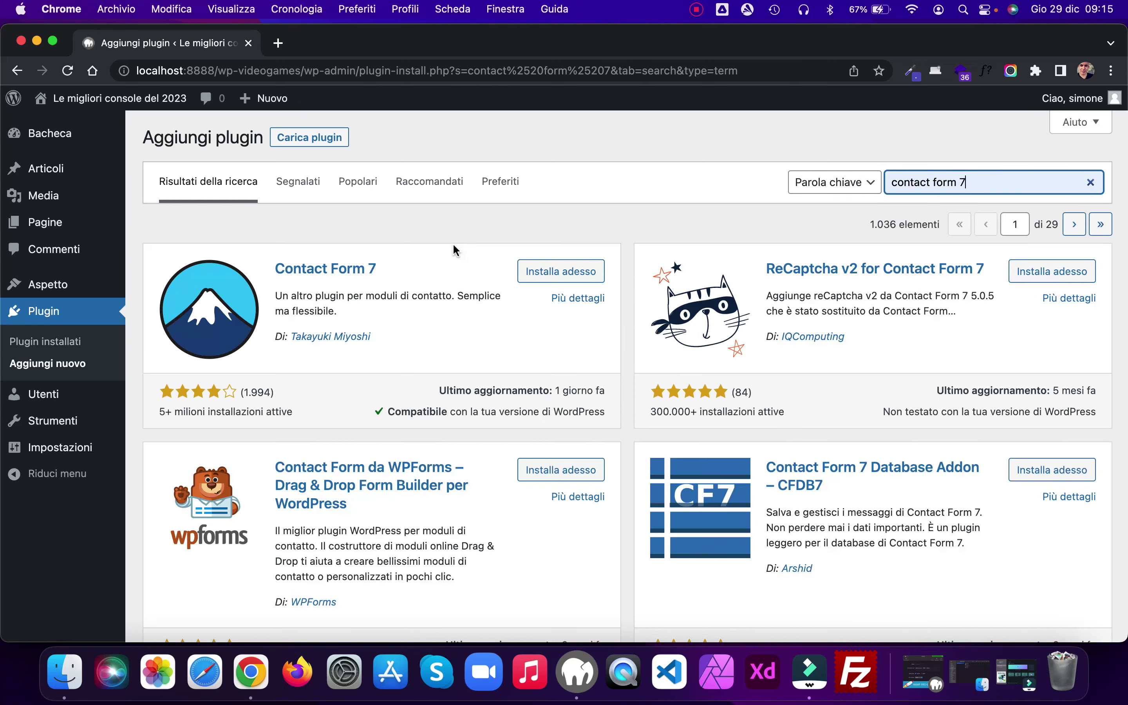
{"action": "left_click", "coordinate": [561, 272]}
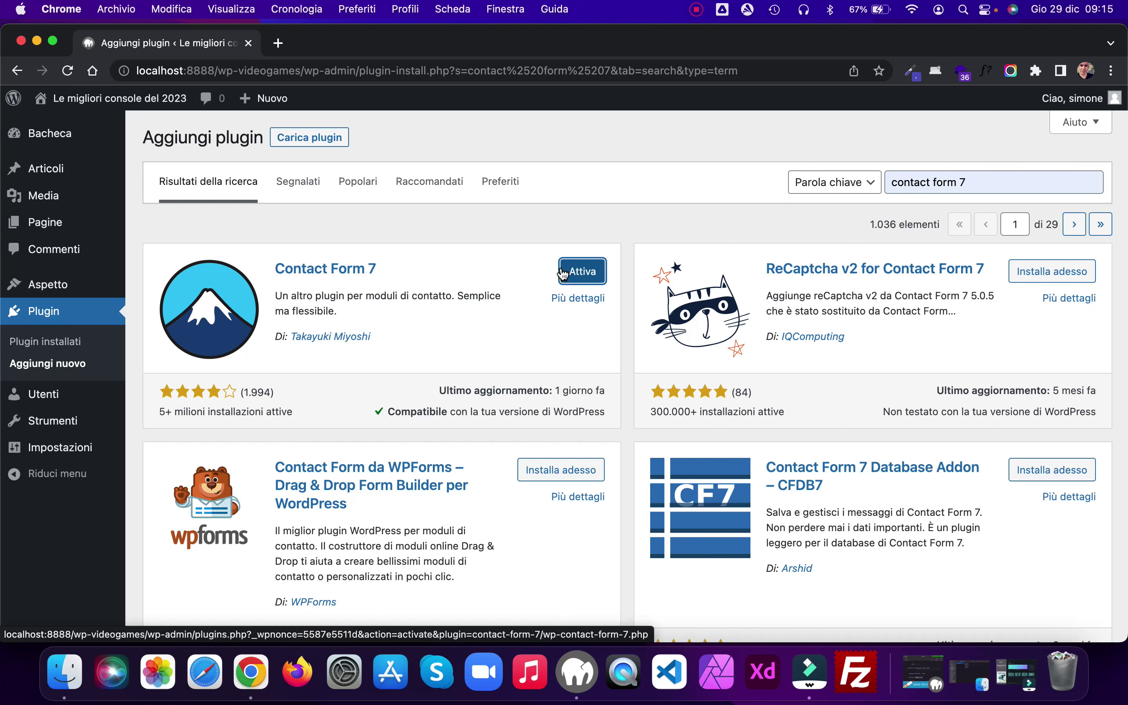
Step: Search for 'complianz' and install the Complianz GDPR/CCPA Cookie Consent plugin
{"action": "left_click", "coordinate": [1090, 181]}
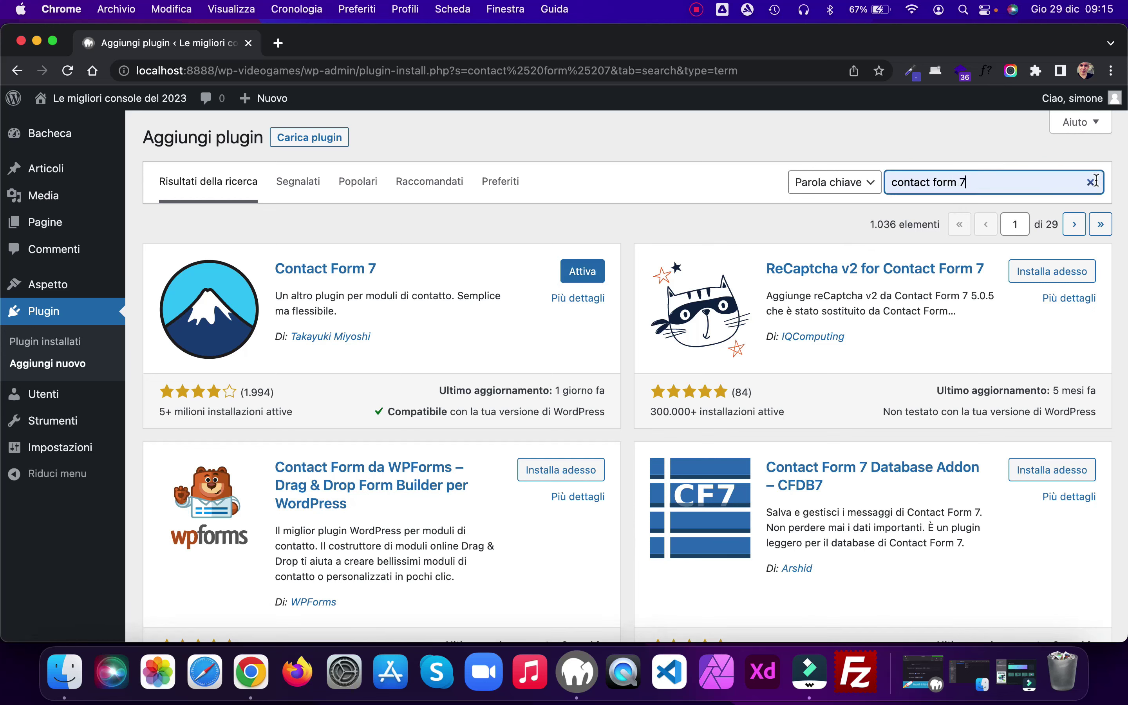
{"action": "left_click", "coordinate": [1093, 182]}
{"action": "type", "text": "compli"}
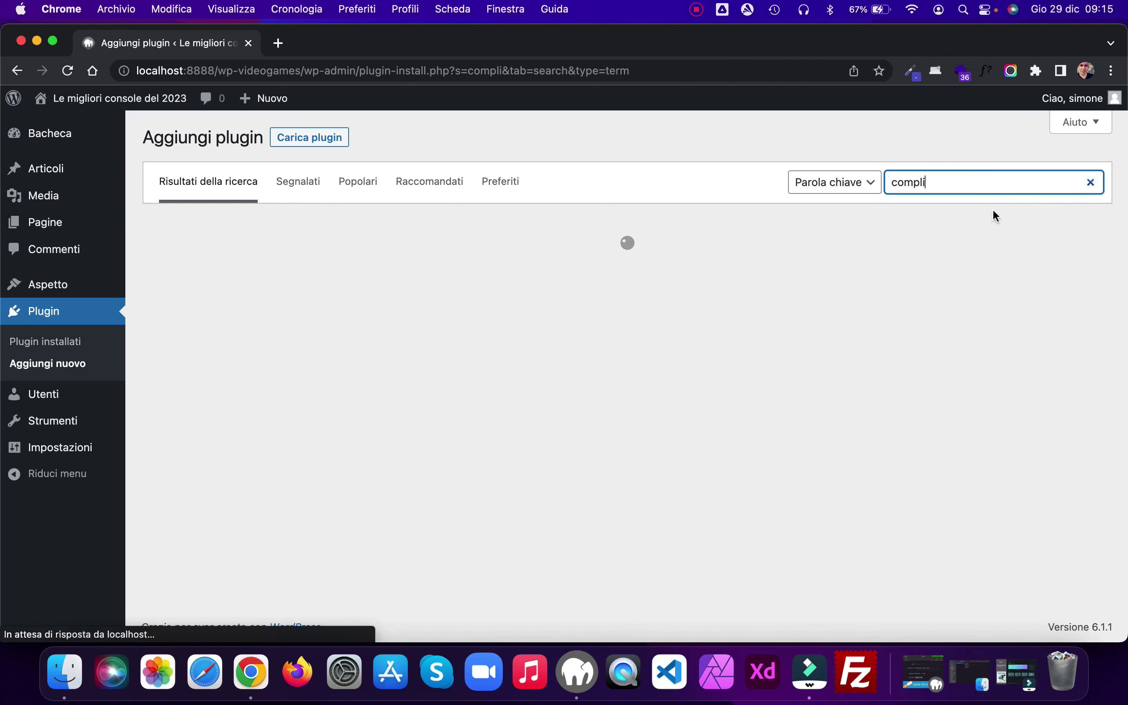
{"action": "left_click", "coordinate": [945, 186]}
{"action": "type", "text": "anz"}
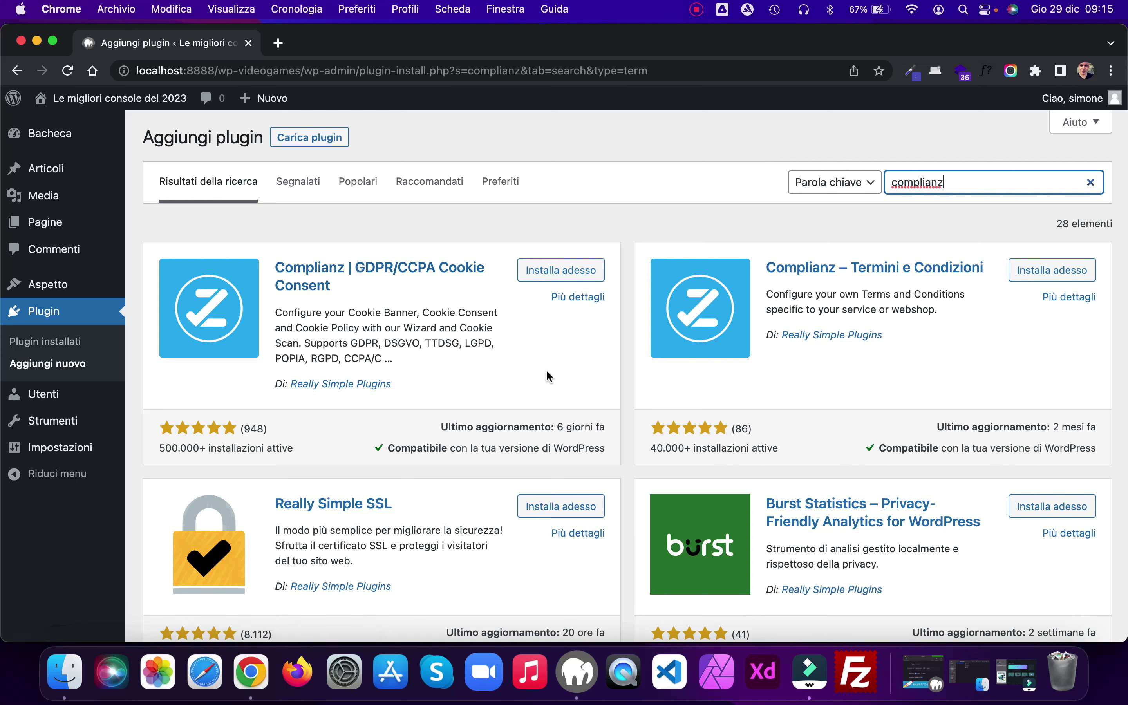
{"action": "left_click", "coordinate": [552, 273]}
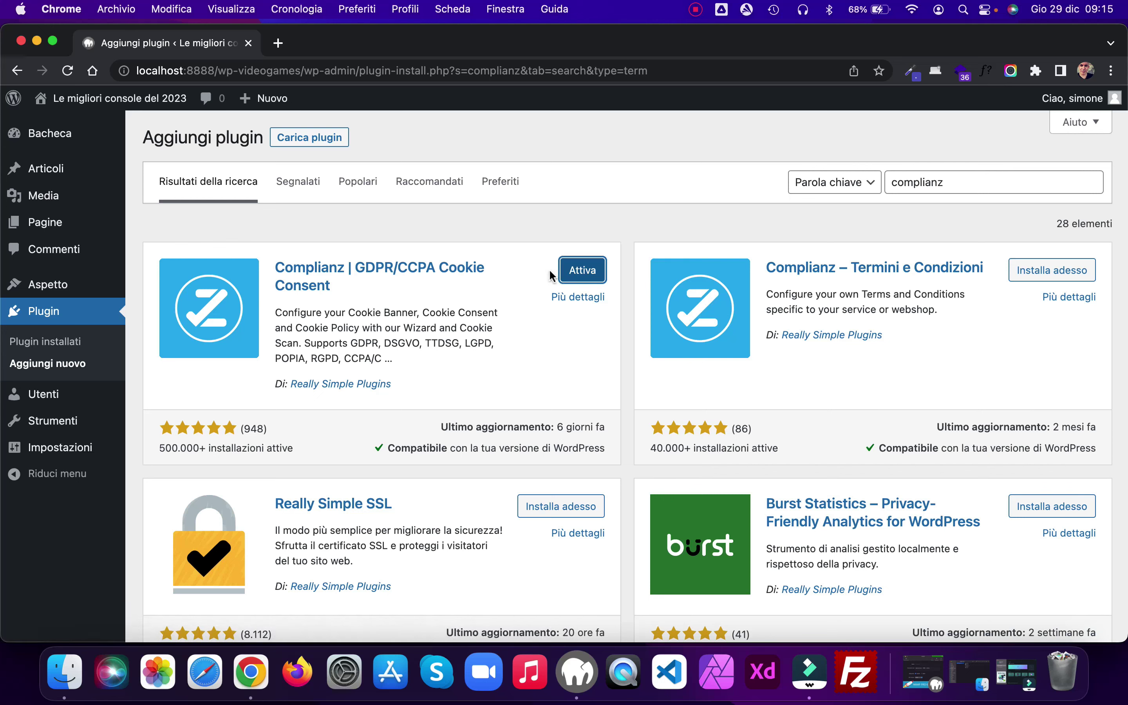
Step: Quick-edit the Privacy Policy page to set its status to Pubblicato
{"action": "mouse_move", "coordinate": [42, 225]}
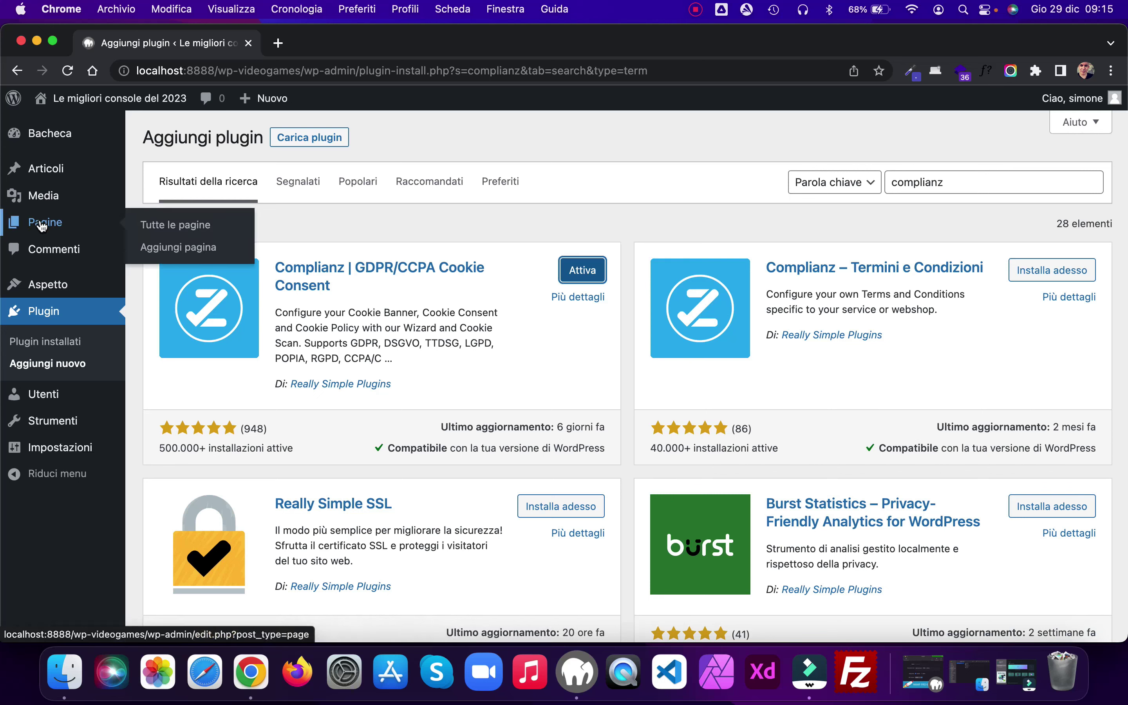
{"action": "left_click", "coordinate": [42, 226]}
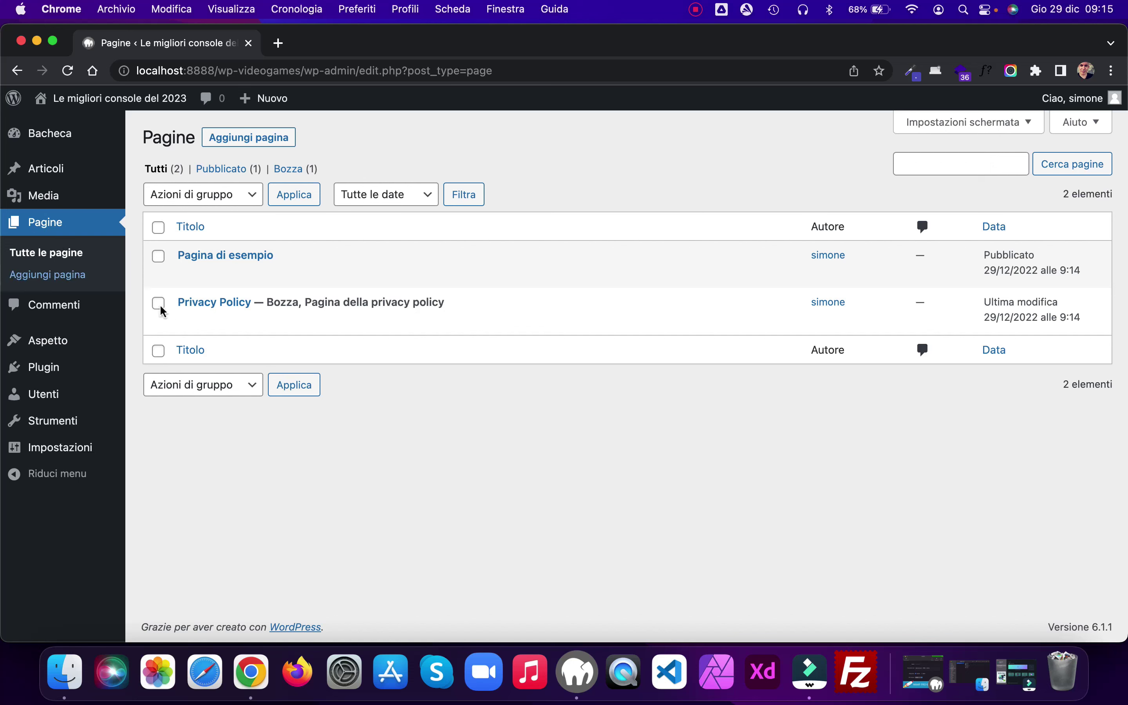
{"action": "mouse_move", "coordinate": [264, 330]}
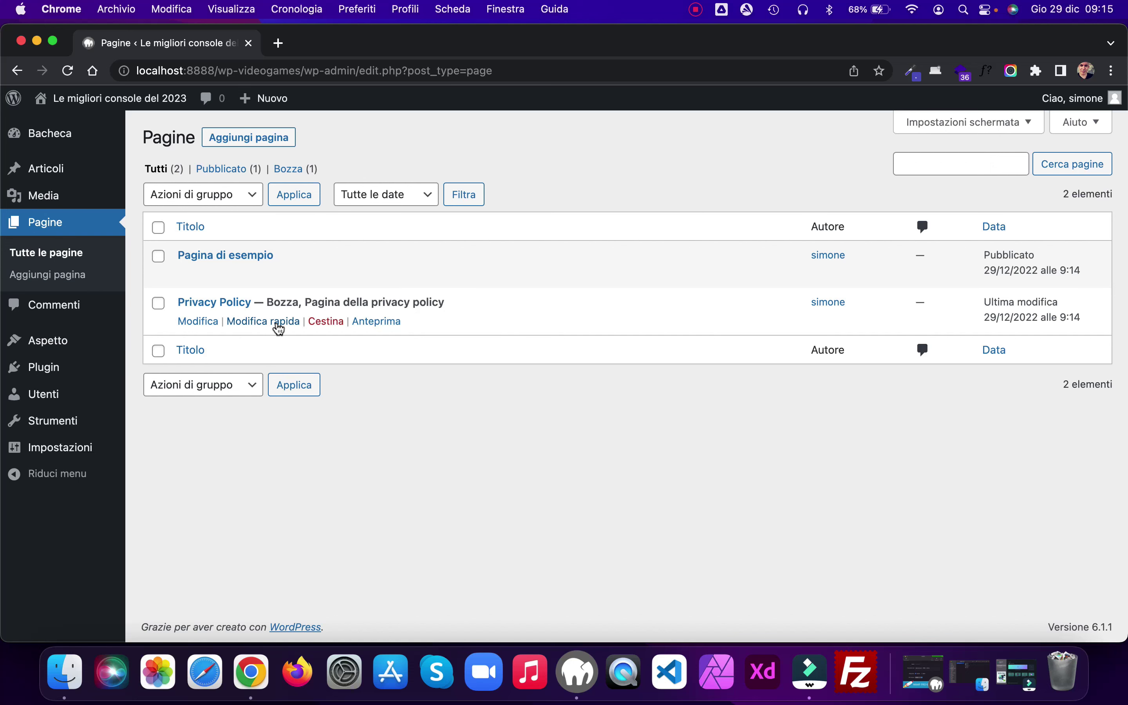
{"action": "left_click", "coordinate": [279, 322]}
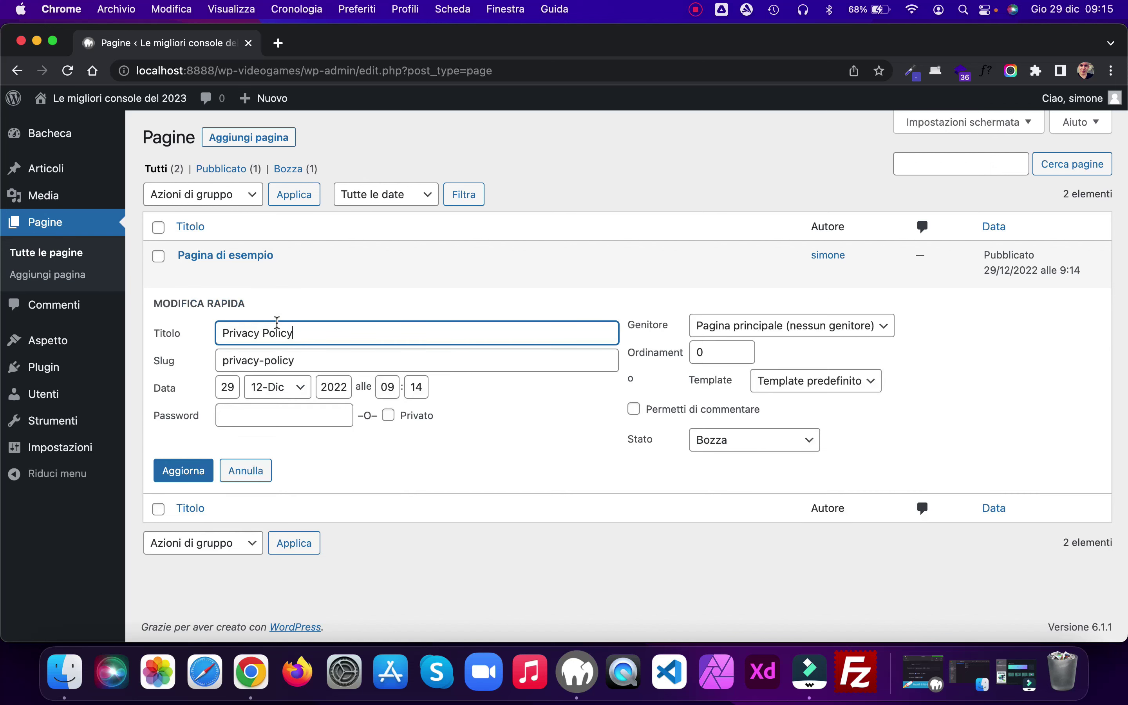
{"action": "left_click", "coordinate": [806, 443]}
{"action": "left_click", "coordinate": [764, 405]}
{"action": "left_click", "coordinate": [181, 473]}
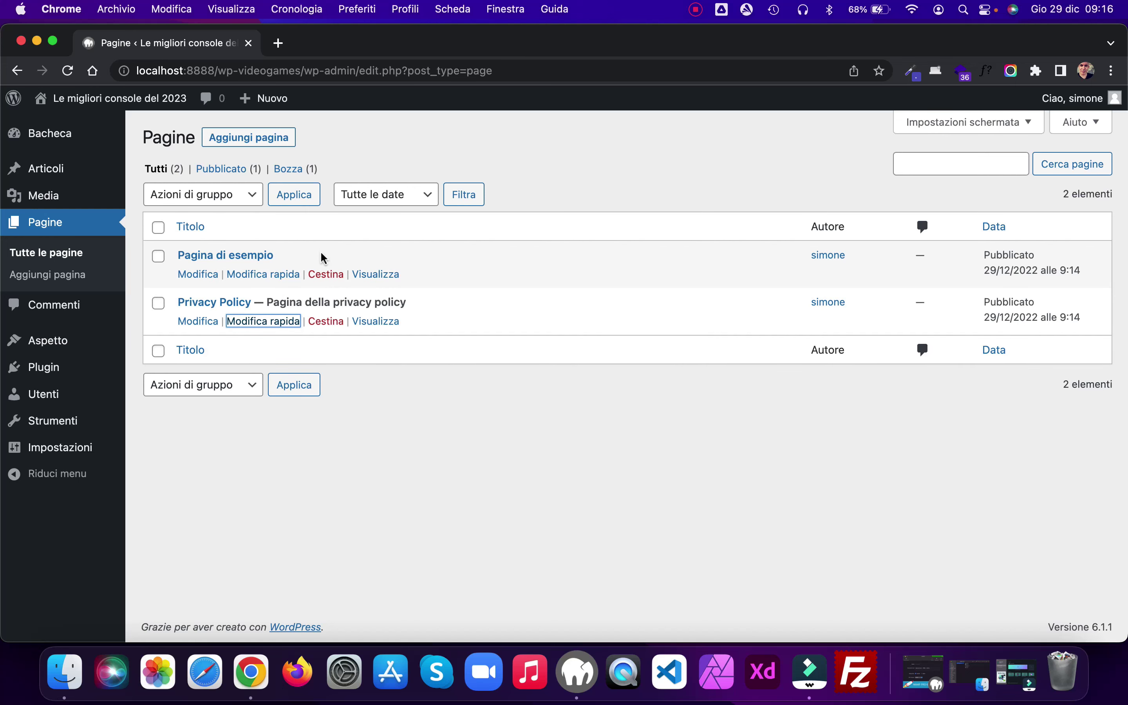
Step: Retitle Pagina di esempio to 'About Us' with slug about-us and update it
{"action": "left_click", "coordinate": [265, 275]}
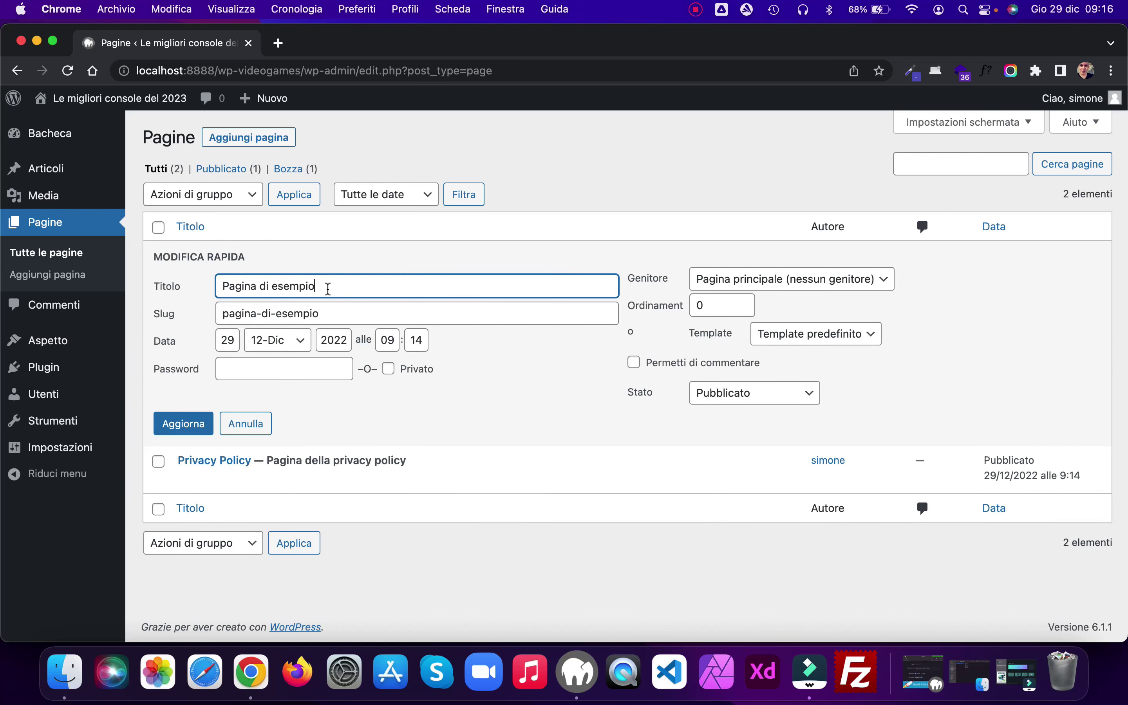
{"action": "left_click_drag", "start_coordinate": [328, 289], "coordinate": [164, 291]}
{"action": "type", "text": "About Us"}
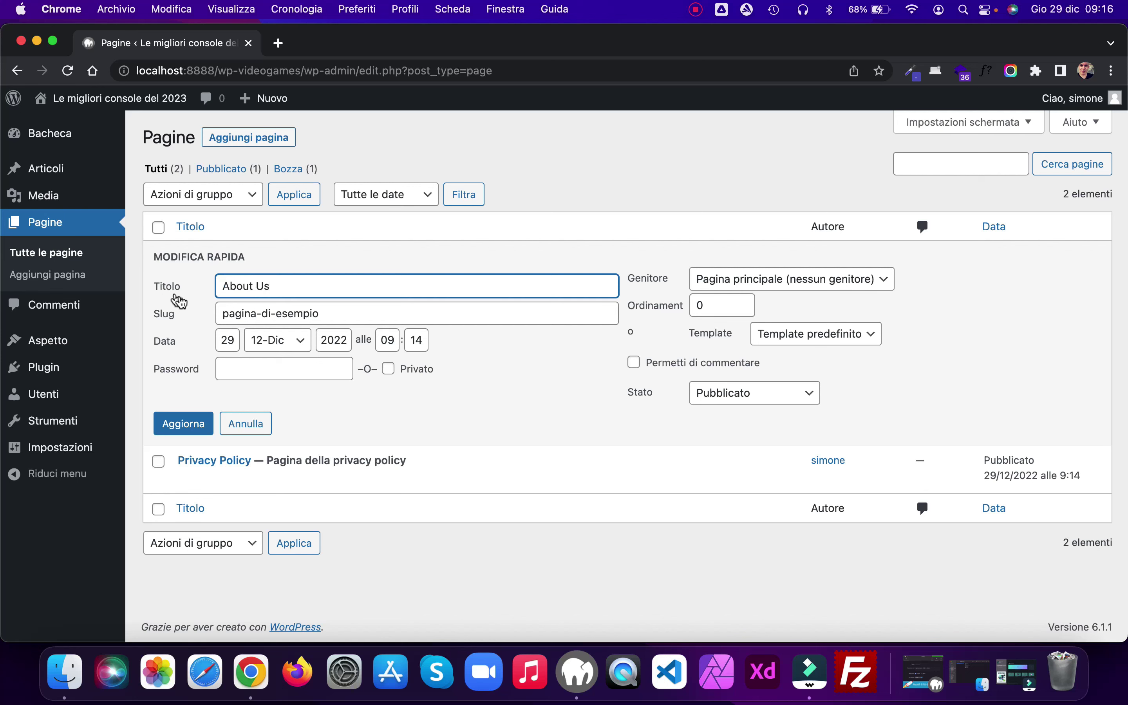
{"action": "left_click_drag", "start_coordinate": [332, 313], "coordinate": [182, 315]}
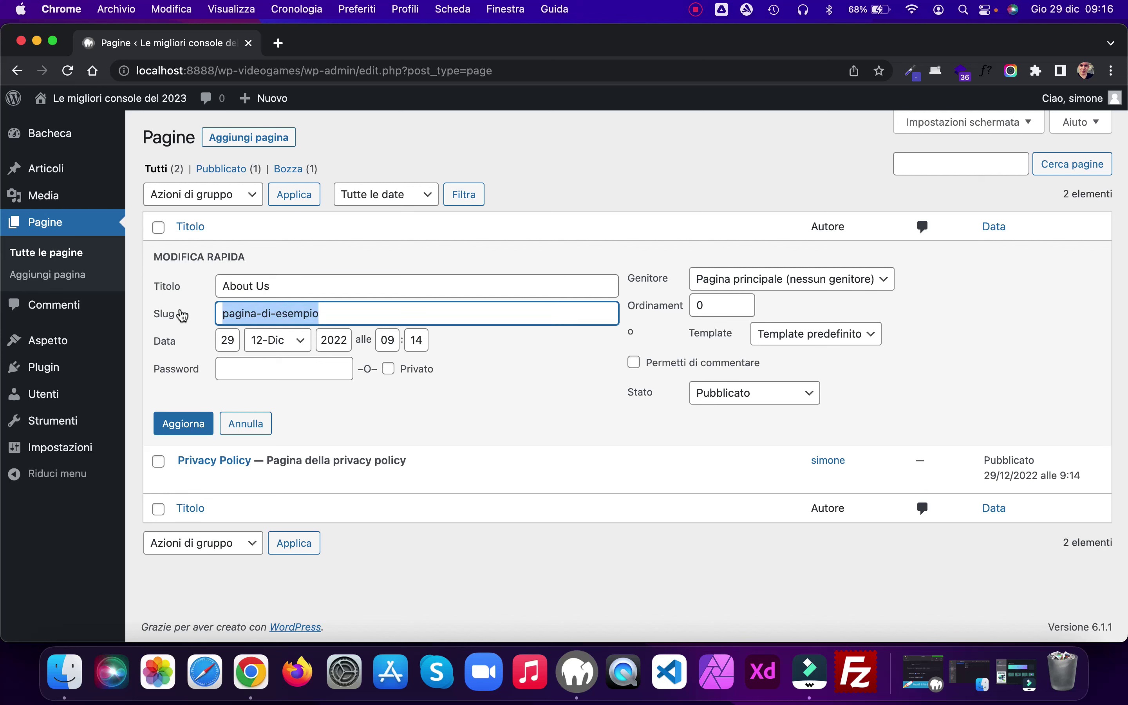
{"action": "type", "text": "about-us"}
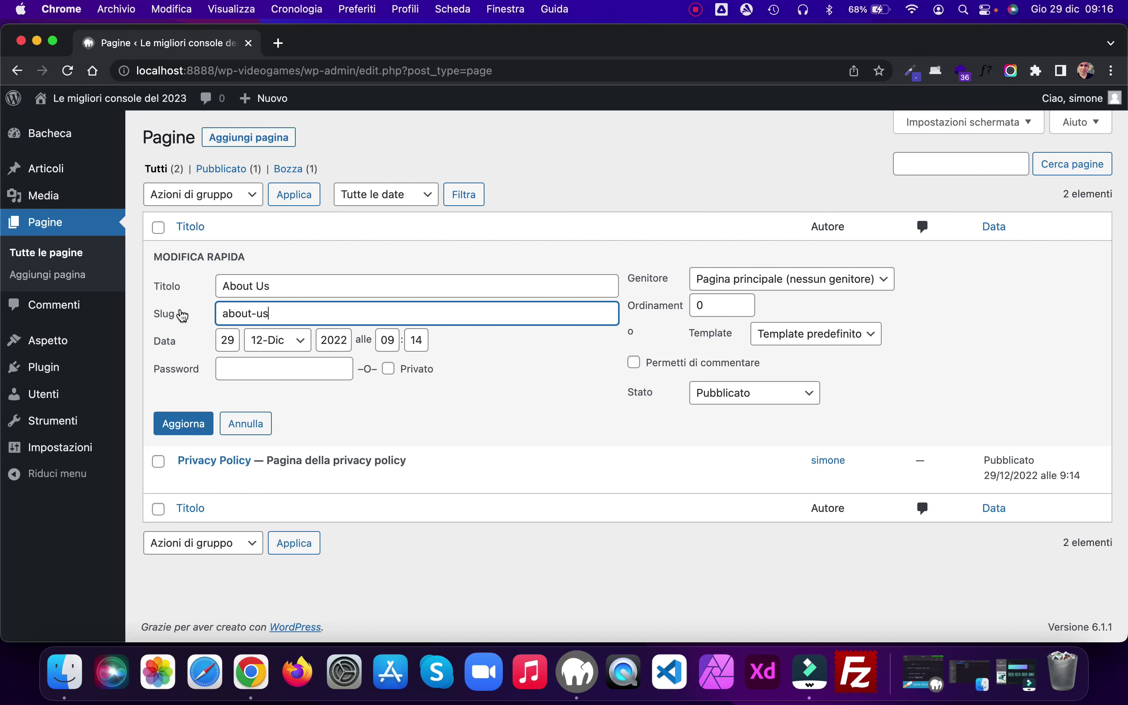
{"action": "left_click", "coordinate": [198, 428]}
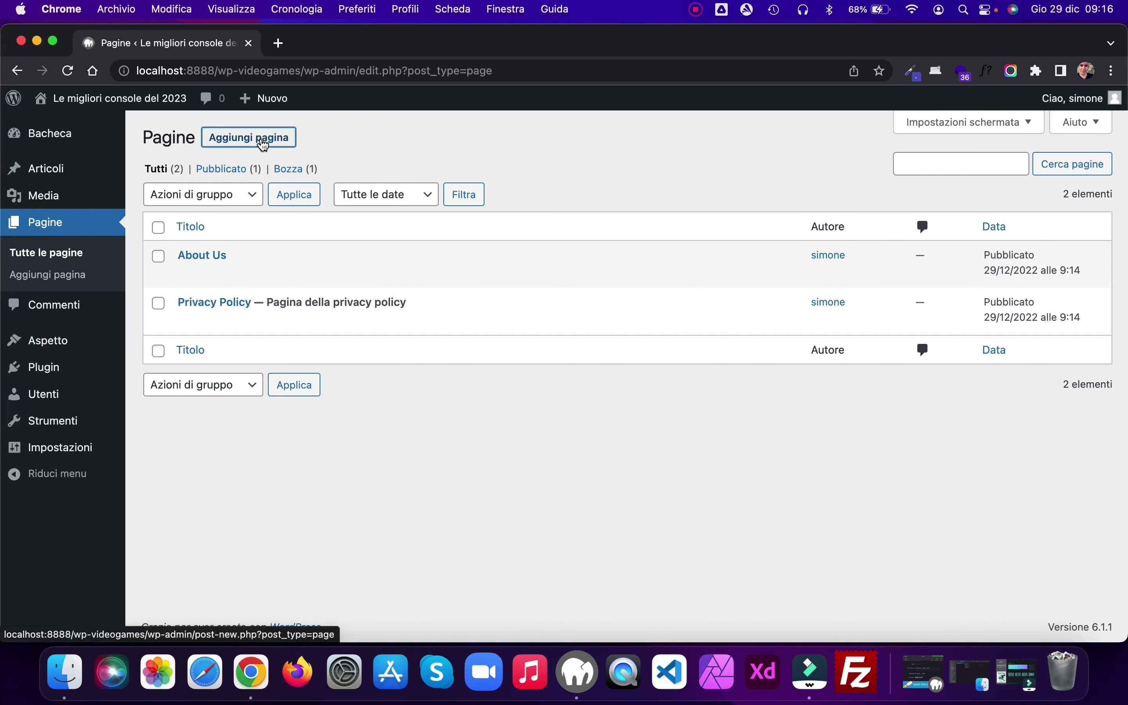
Step: Create and publish an empty page titled 'Home'
{"action": "left_click", "coordinate": [265, 139]}
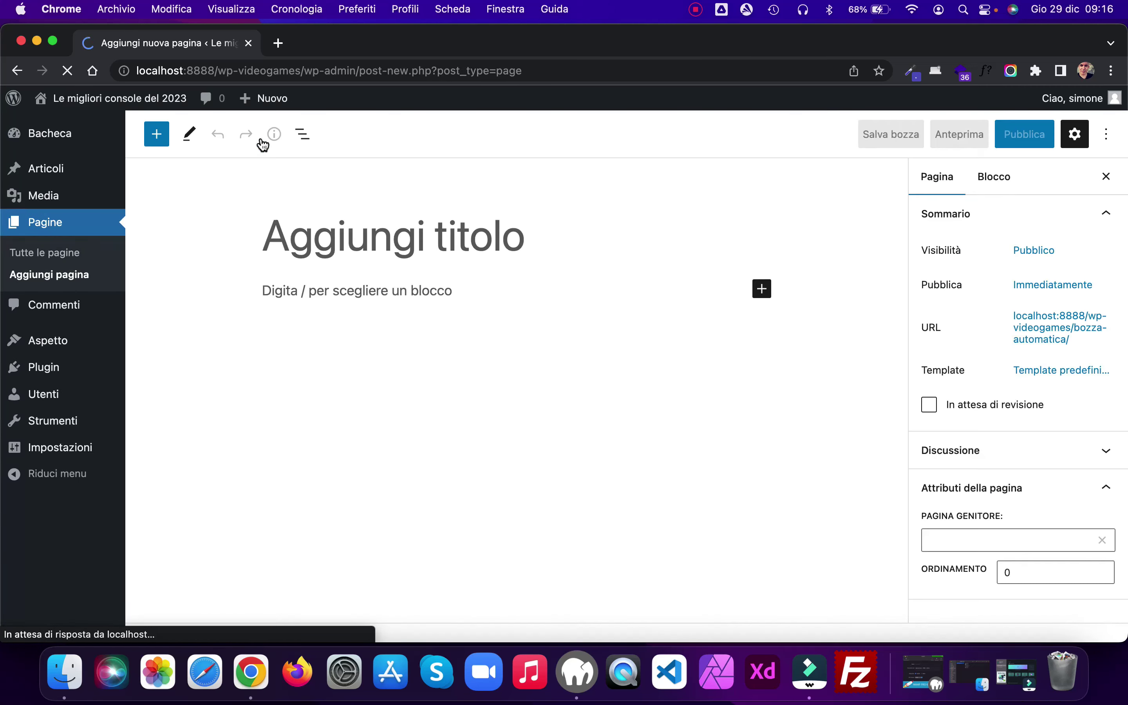
{"action": "type", "text": "Home"}
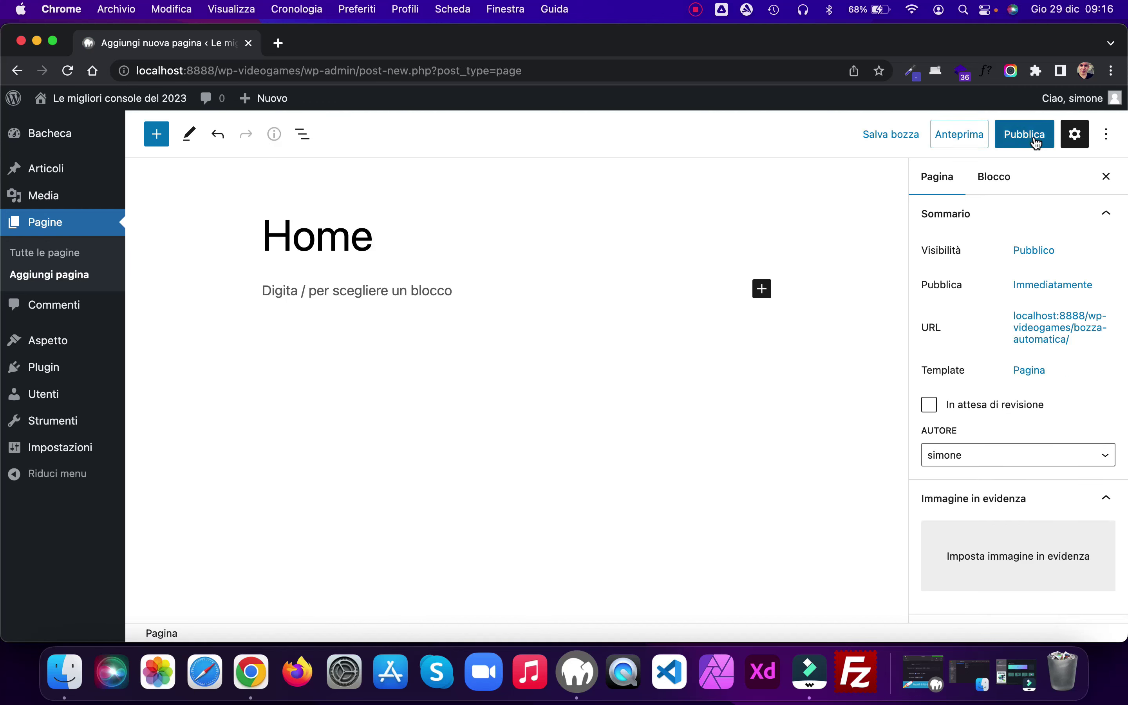
{"action": "left_click", "coordinate": [1029, 136]}
{"action": "left_click", "coordinate": [968, 136]}
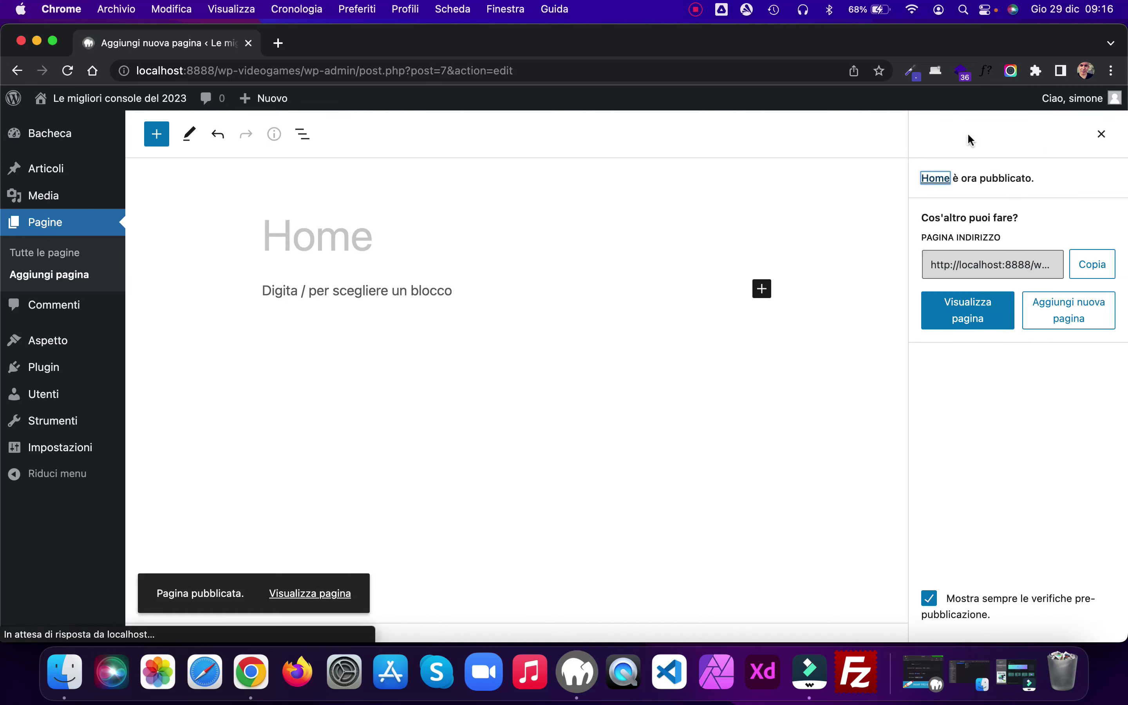
Step: Create and publish another empty page titled 'Novità'
{"action": "left_click", "coordinate": [84, 277]}
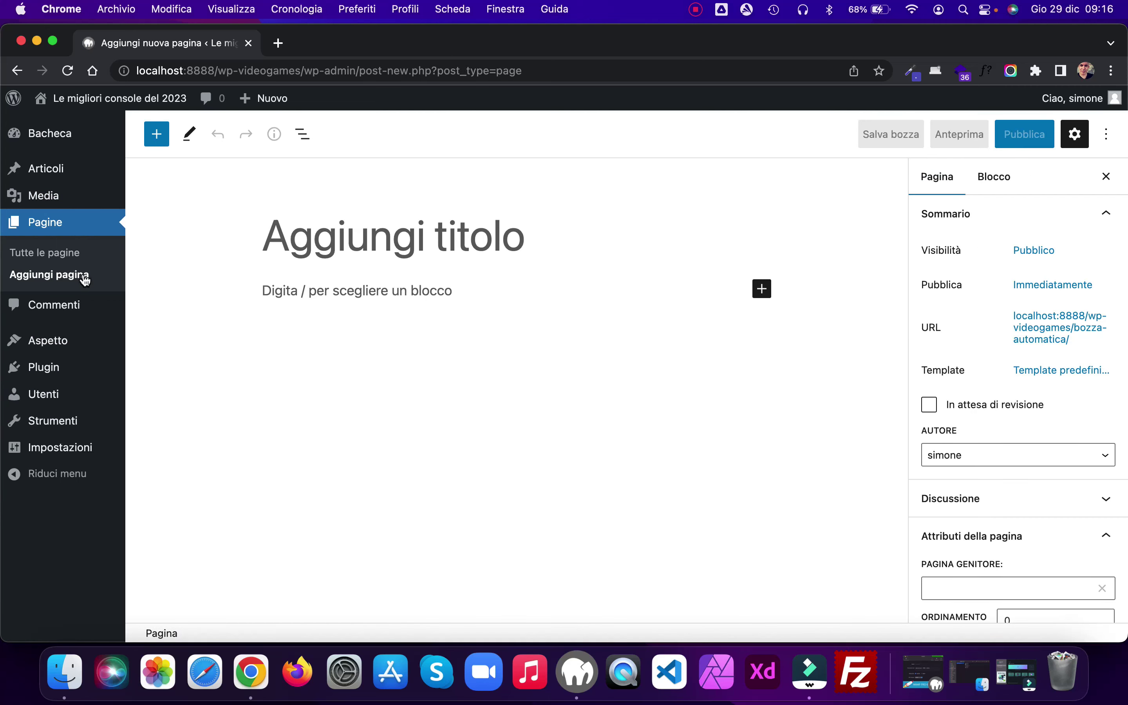
{"action": "type", "text": "Novità"}
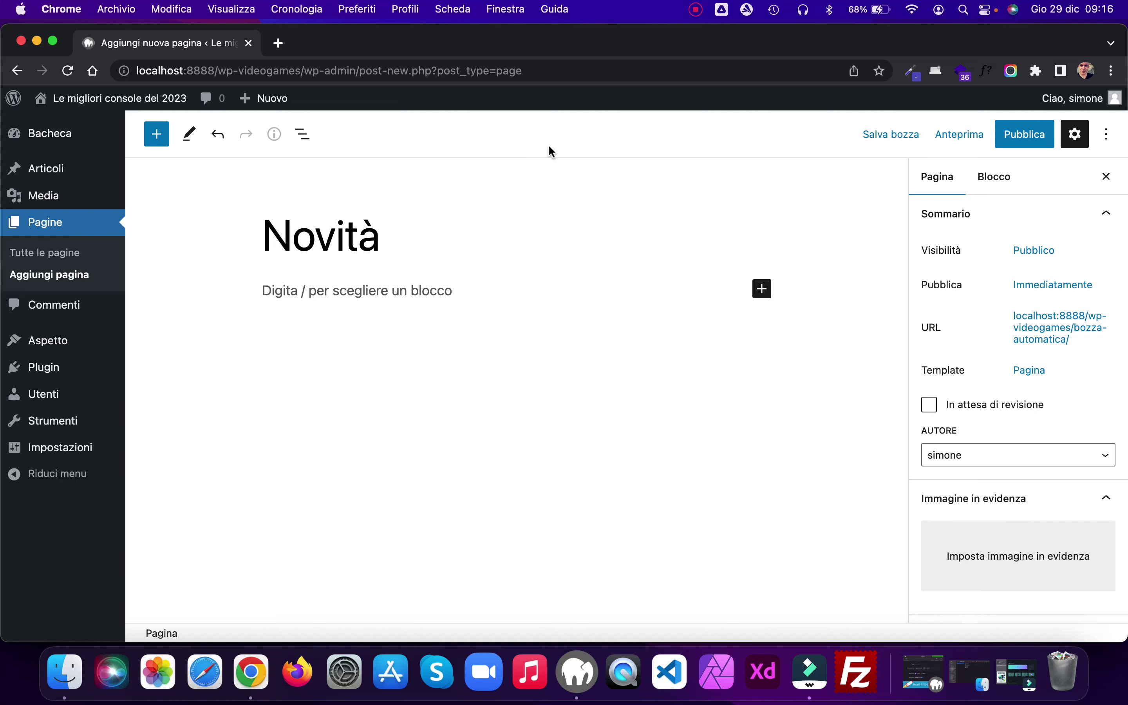
{"action": "left_click", "coordinate": [1015, 137]}
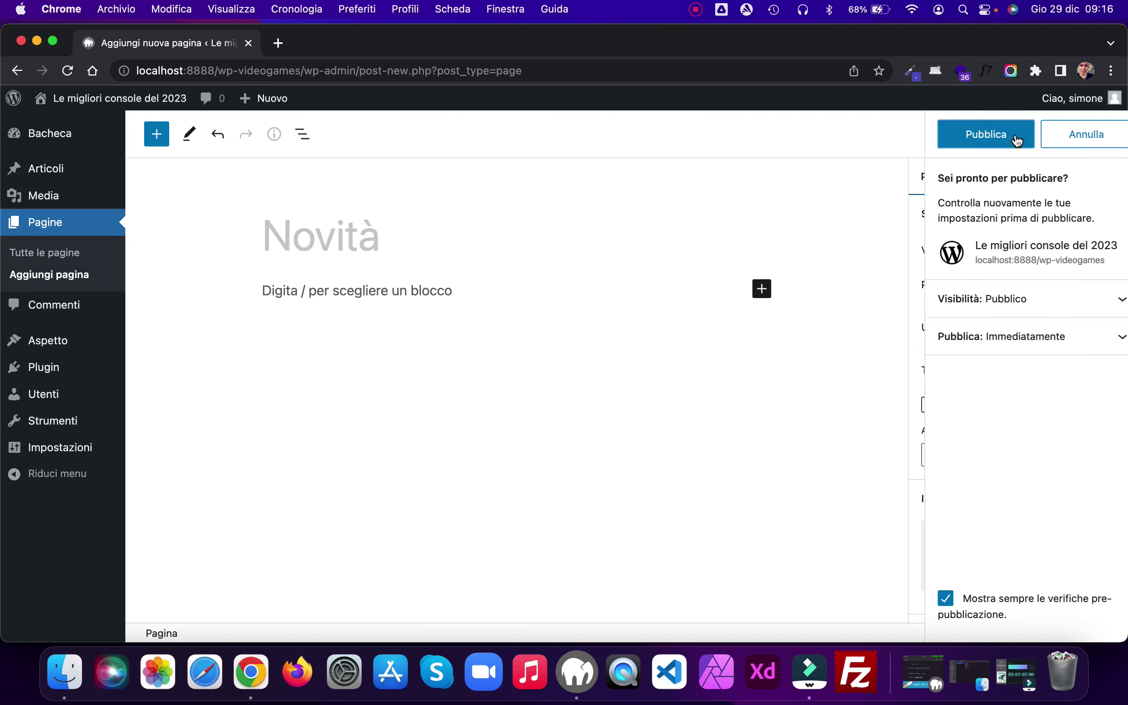
{"action": "left_click", "coordinate": [967, 138]}
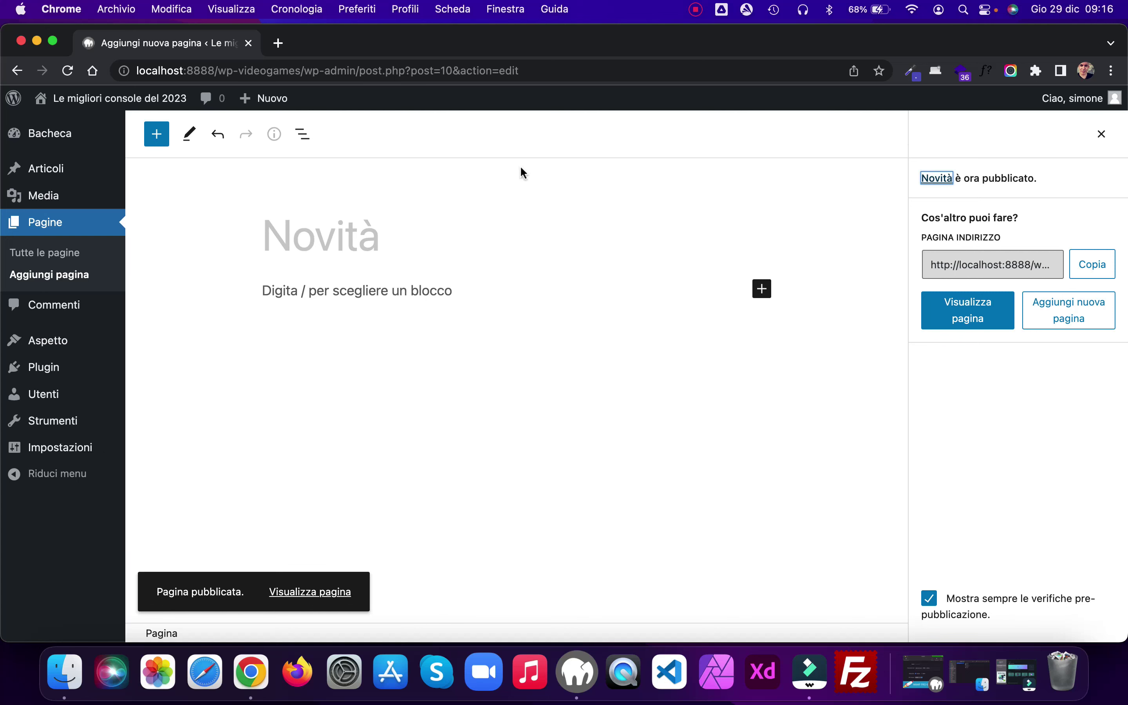
{"action": "mouse_move", "coordinate": [18, 106]}
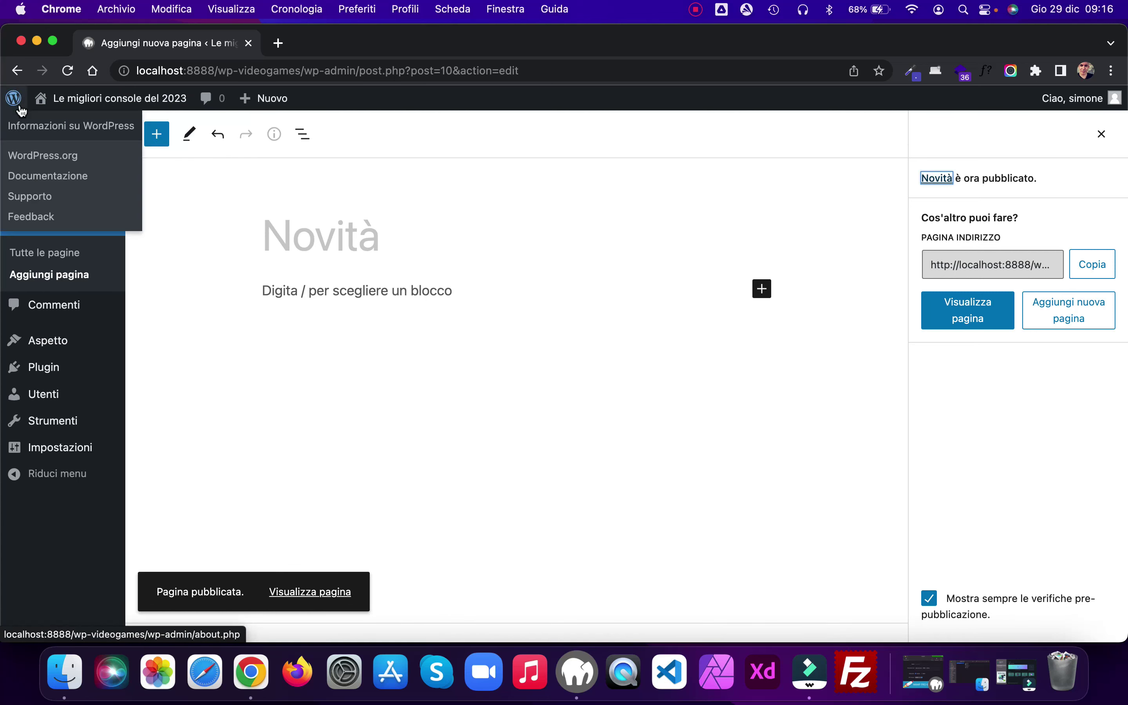
Step: Limit automatic WordPress updates to maintenance and security releases only
{"action": "mouse_move", "coordinate": [56, 133]}
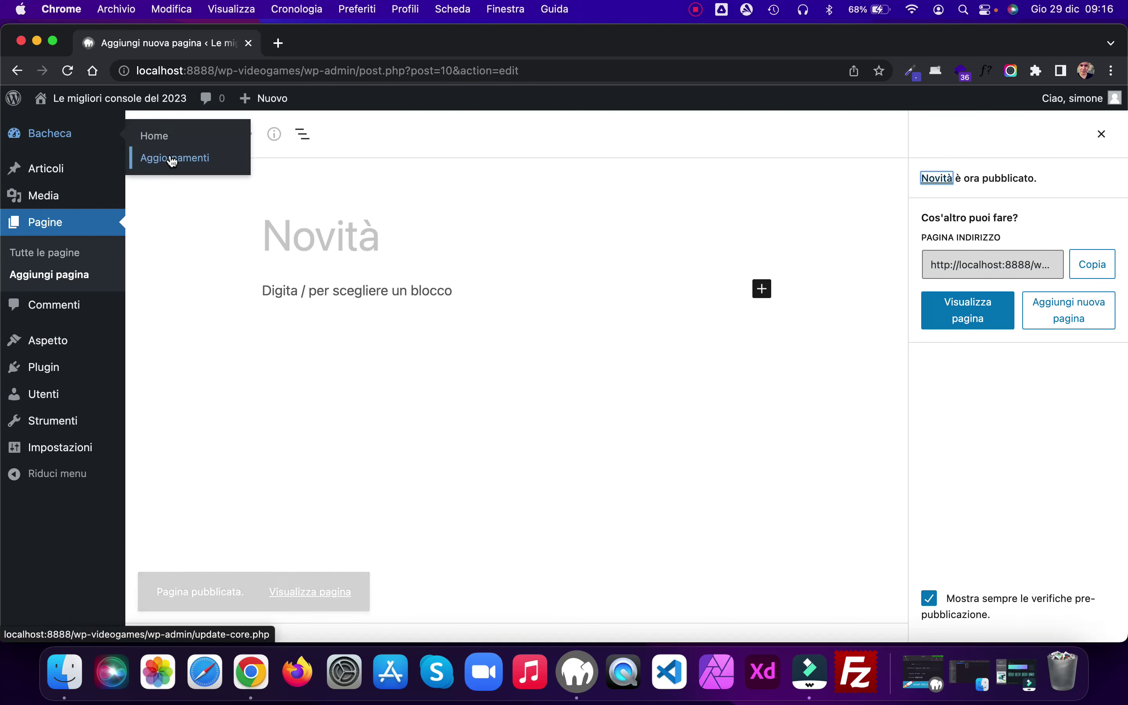
{"action": "left_click", "coordinate": [172, 159]}
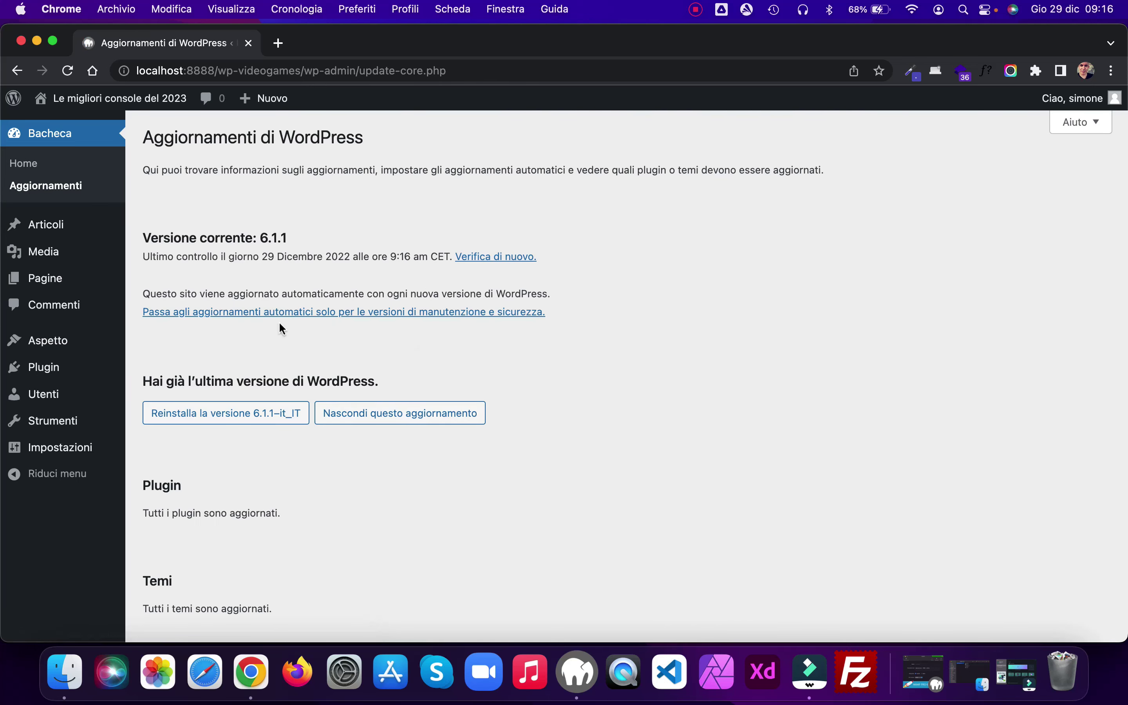
{"action": "left_click", "coordinate": [263, 313]}
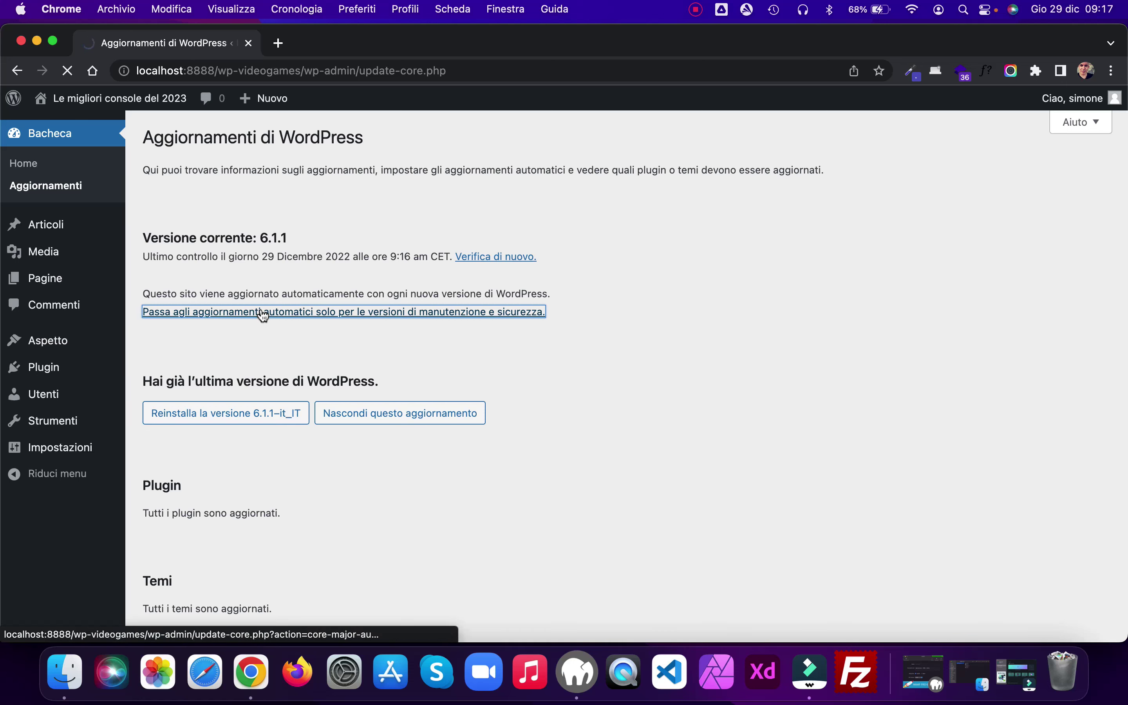
Step: In reading settings, set static homepage Home, posts page Novità, 9 posts per page, and save
{"action": "mouse_move", "coordinate": [80, 447]}
{"action": "left_click", "coordinate": [187, 500]}
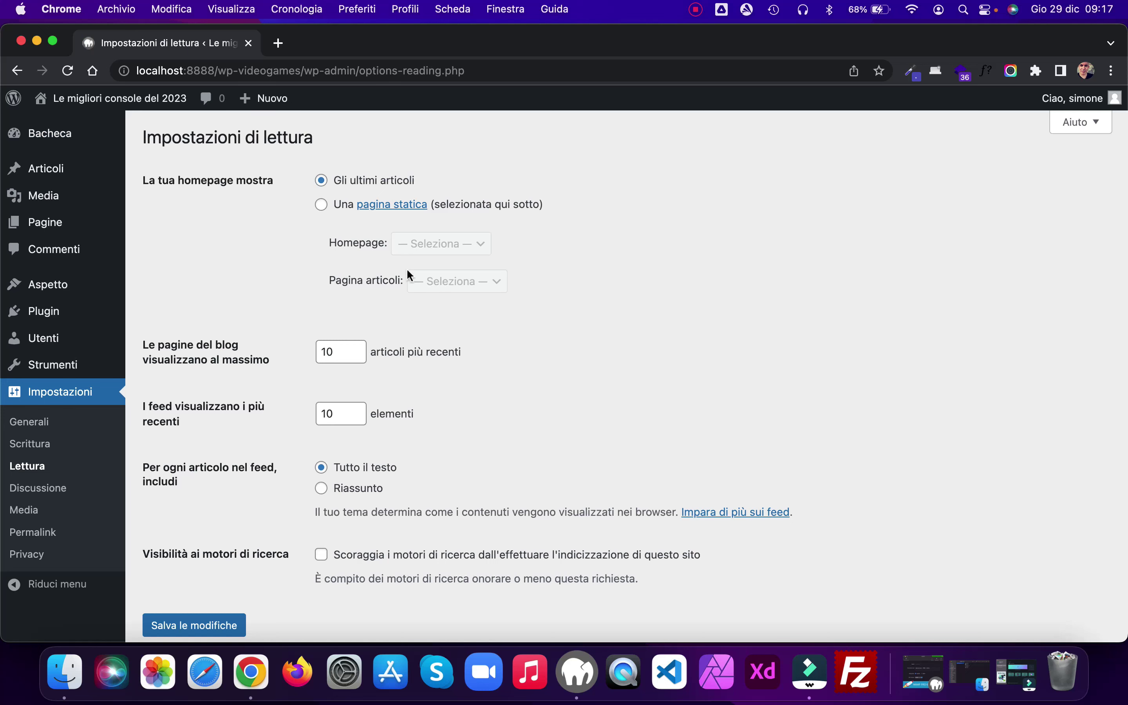
{"action": "left_click", "coordinate": [321, 205]}
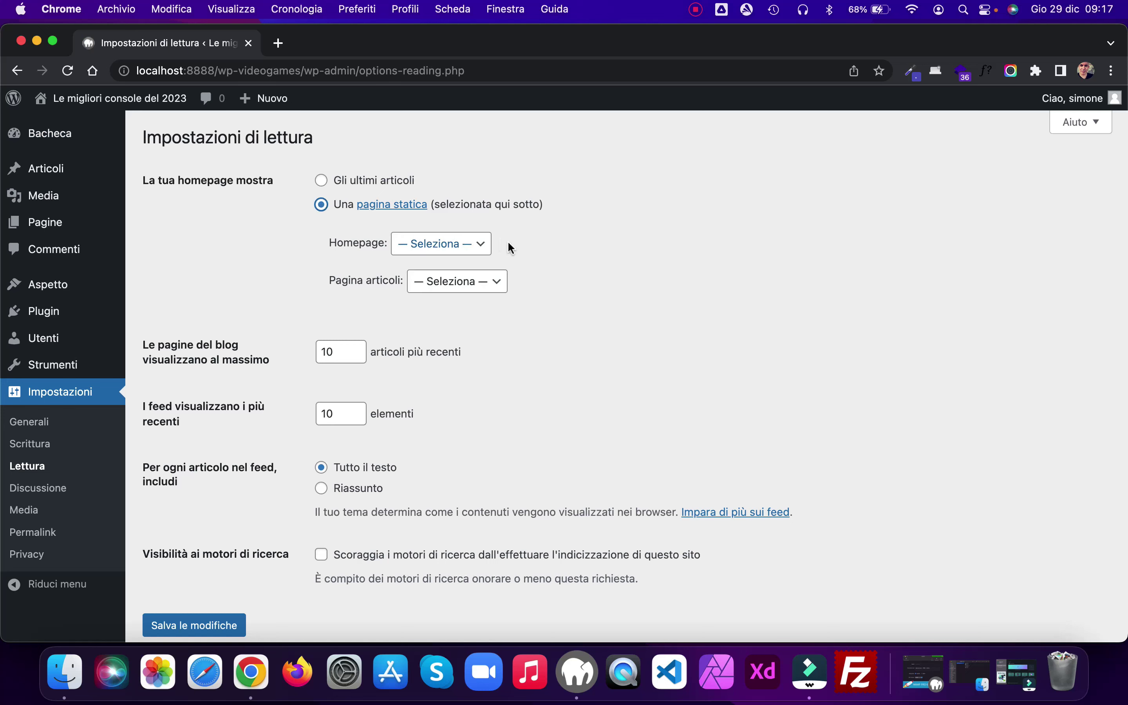
{"action": "left_click", "coordinate": [485, 243]}
{"action": "left_click", "coordinate": [441, 280]}
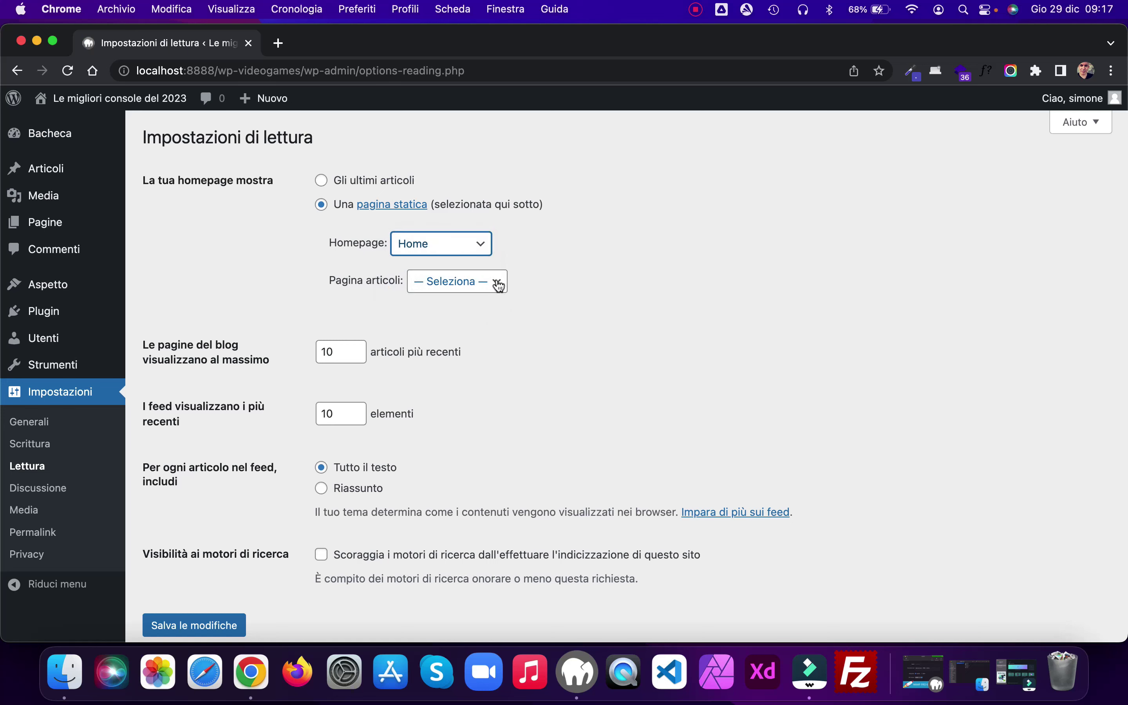
{"action": "left_click", "coordinate": [496, 282]}
{"action": "left_click", "coordinate": [456, 335]}
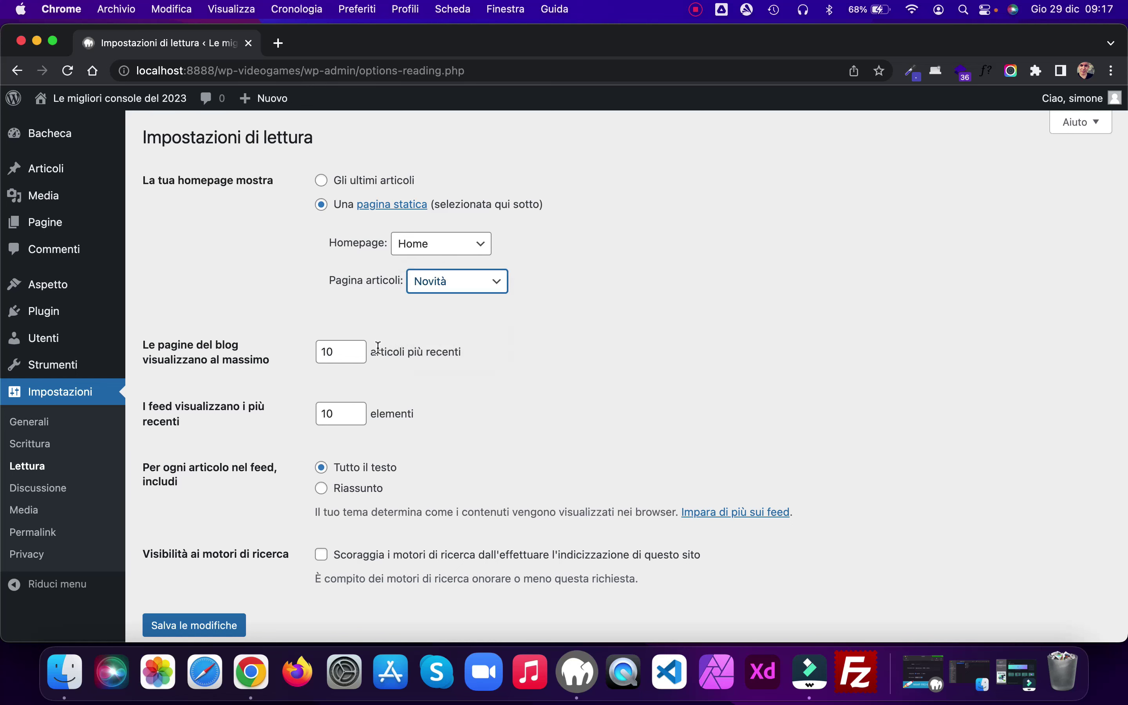
{"action": "left_click", "coordinate": [361, 357]}
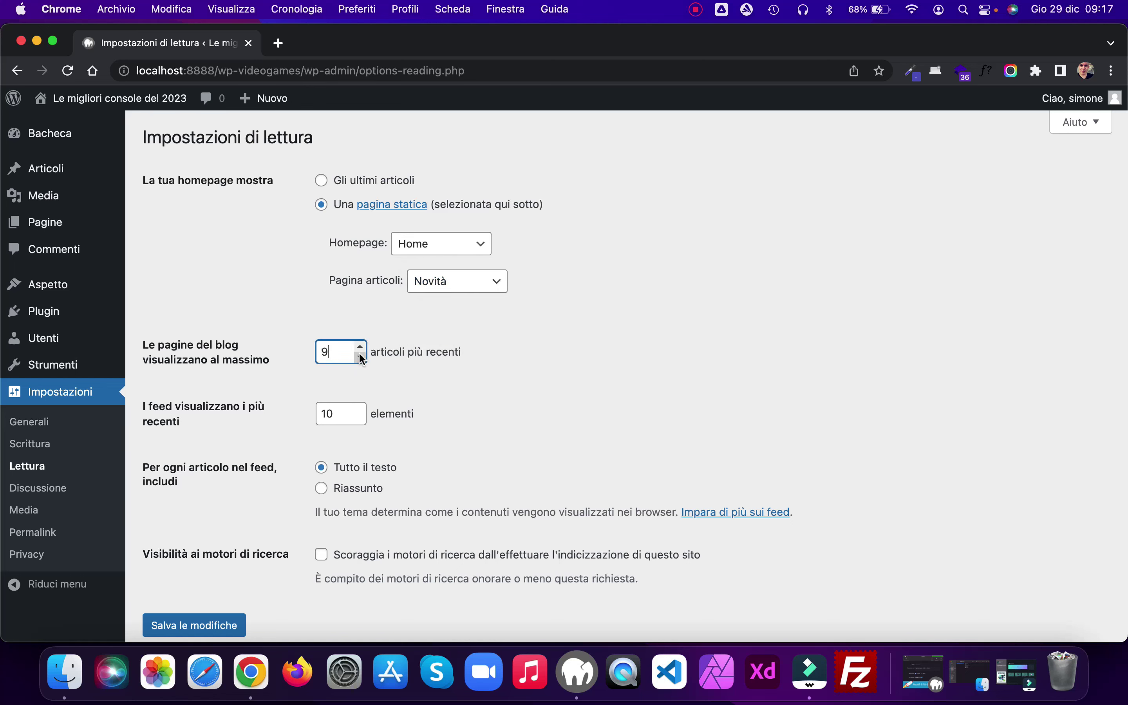
{"action": "left_click", "coordinate": [219, 626]}
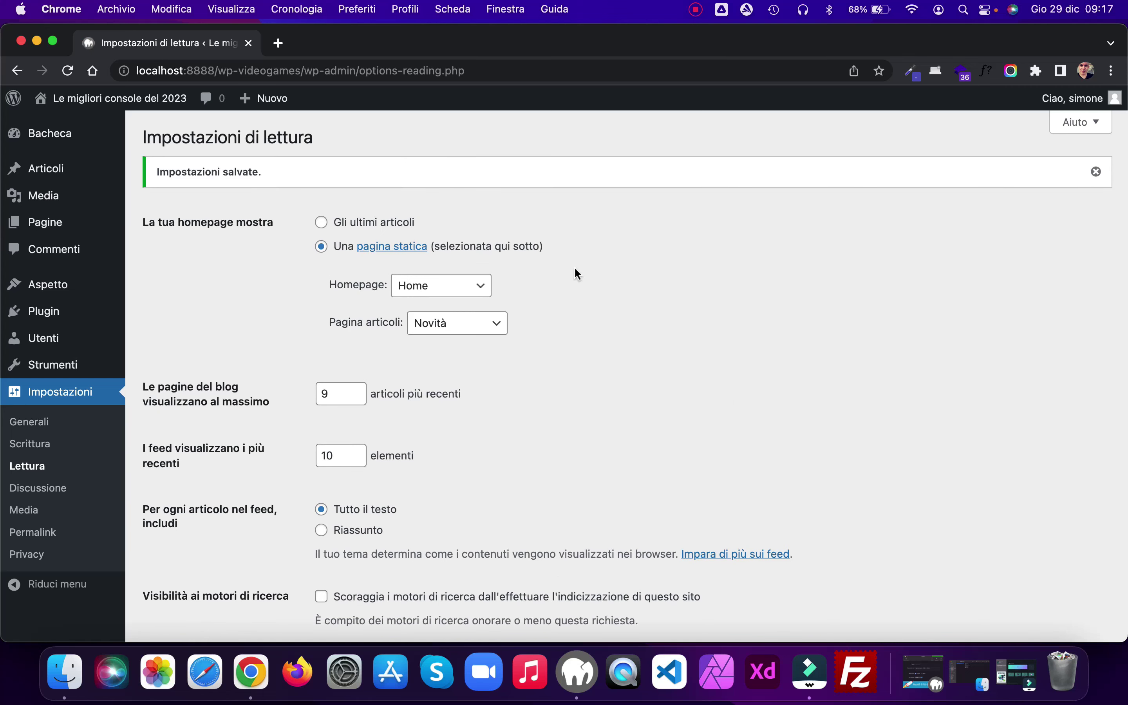
{"action": "left_click", "coordinate": [47, 536]}
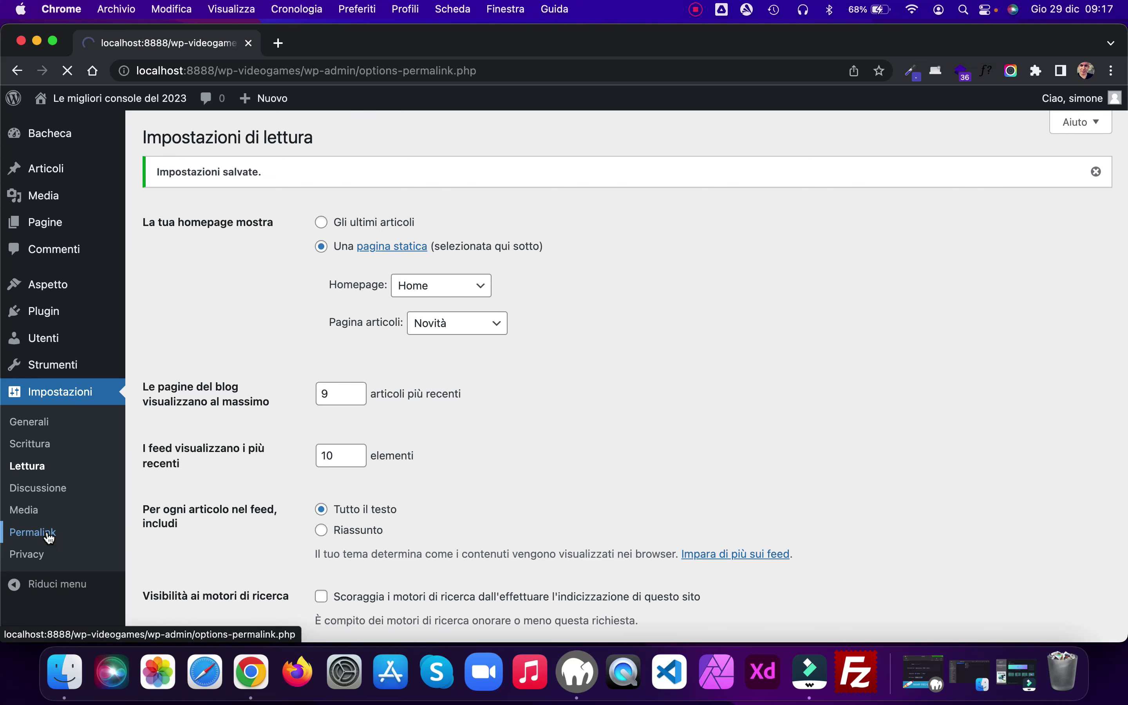
Step: Choose a custom permalink structure /novita/%postname%/ and save it
{"action": "scroll", "coordinate": [259, 306], "scroll_direction": "down", "scroll_amount": 5}
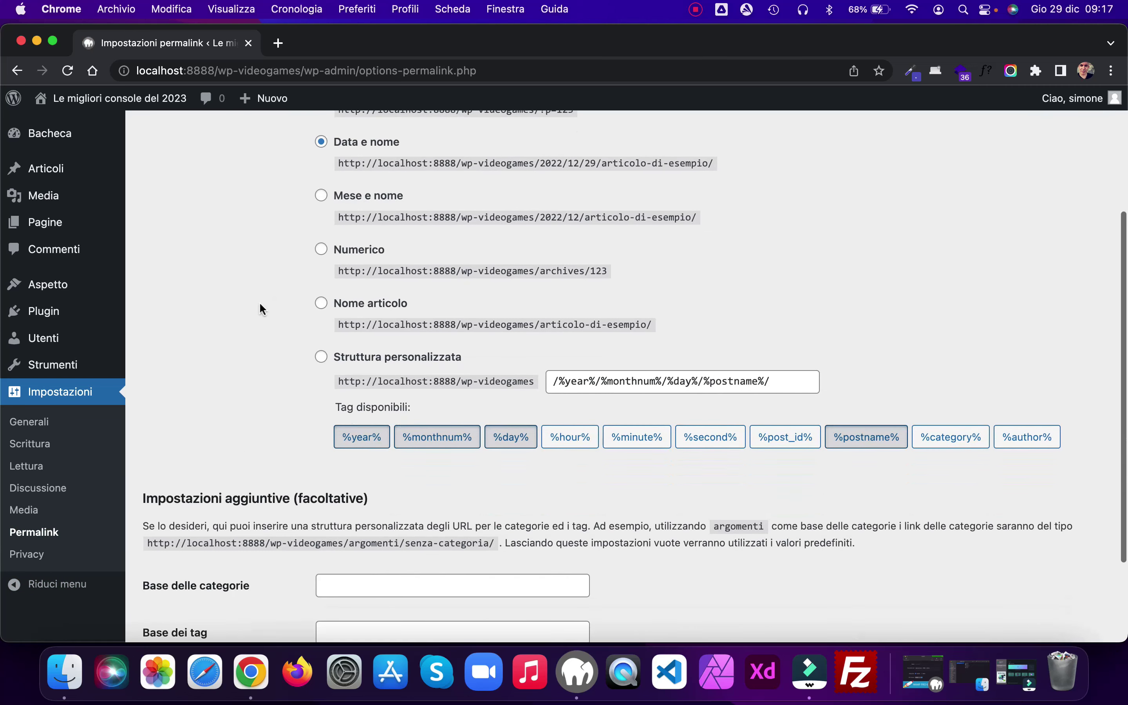
{"action": "left_click", "coordinate": [326, 303]}
{"action": "left_click", "coordinate": [554, 382]}
{"action": "type", "text": "/novita"}
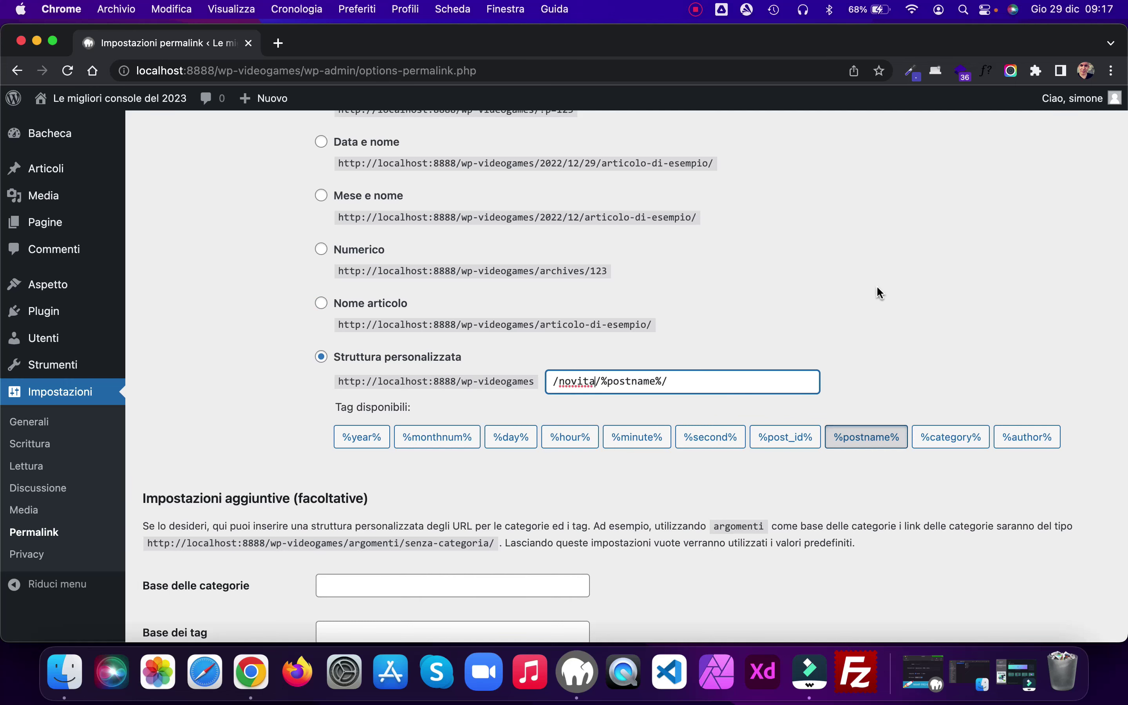
{"action": "scroll", "coordinate": [863, 298], "scroll_direction": "down", "scroll_amount": 5}
{"action": "left_click", "coordinate": [192, 568]}
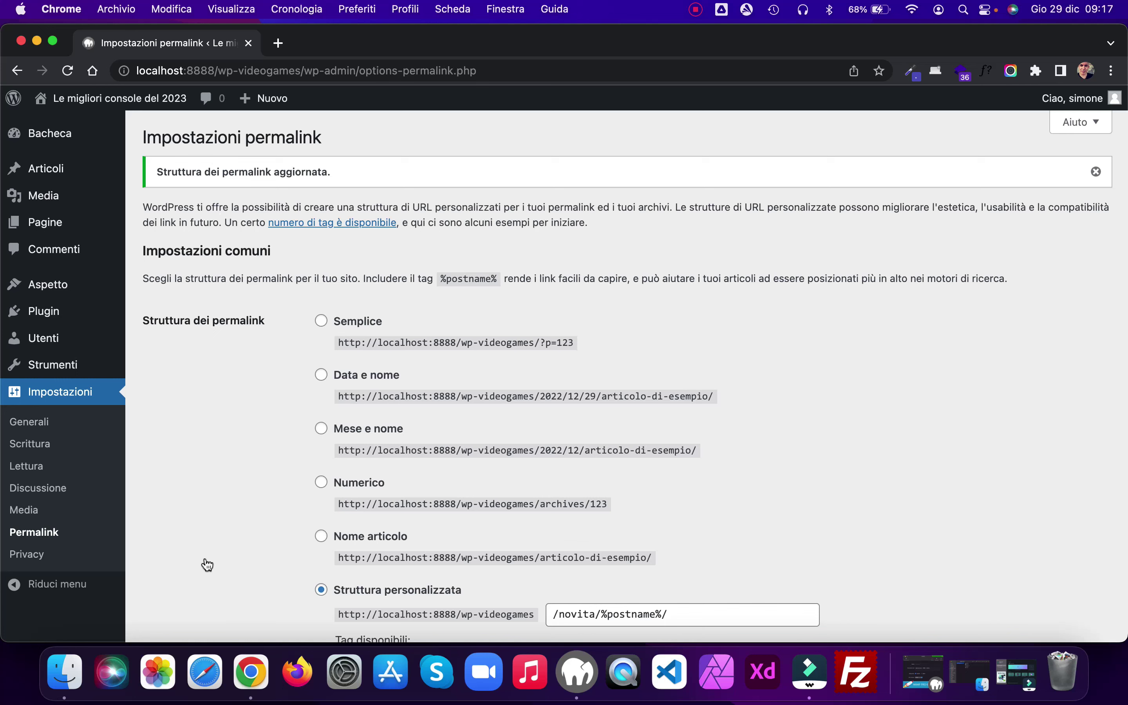
Step: Edit the Senza categoria category and rename it to Nintendo Switch
{"action": "mouse_move", "coordinate": [50, 166]}
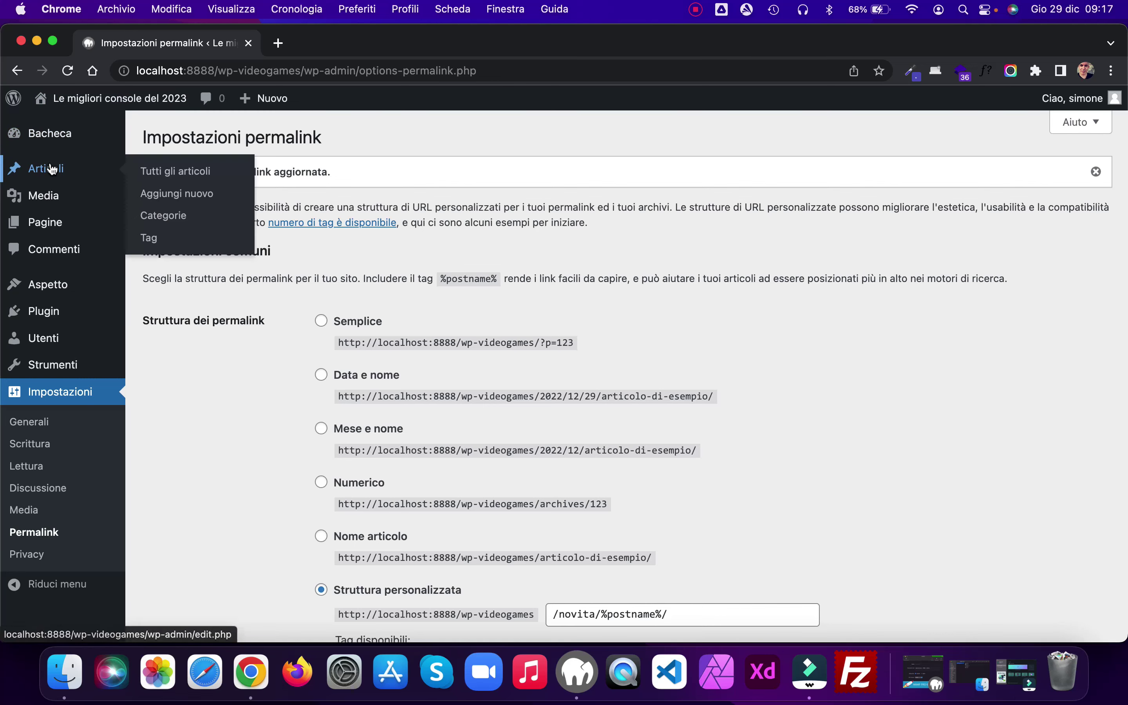
{"action": "left_click", "coordinate": [174, 222]}
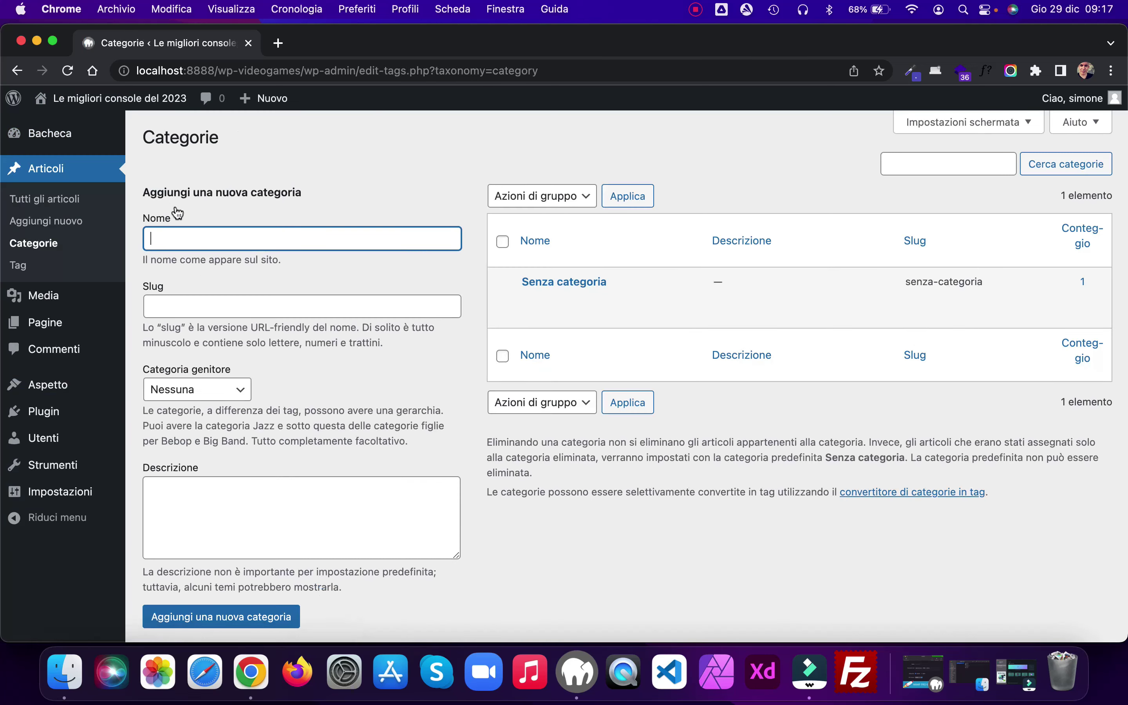
{"action": "left_click", "coordinate": [542, 299]}
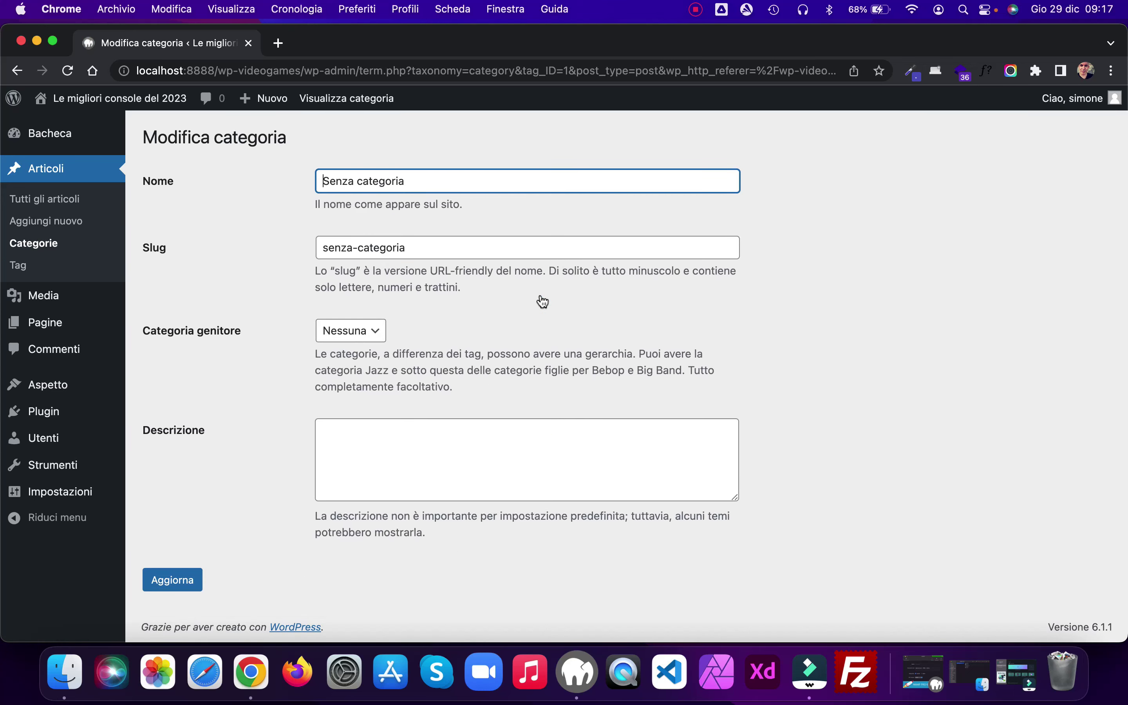
{"action": "left_click_drag", "start_coordinate": [418, 181], "coordinate": [254, 178]}
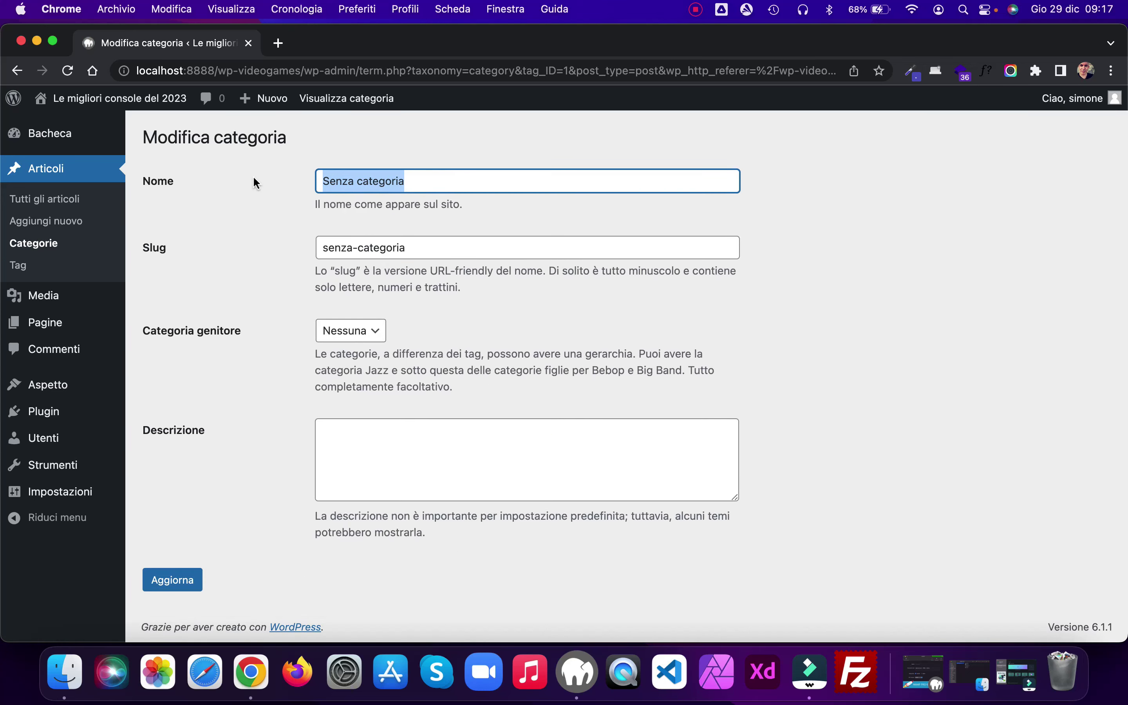
{"action": "type", "text": "Ninte"}
{"action": "left_click", "coordinate": [481, 219]}
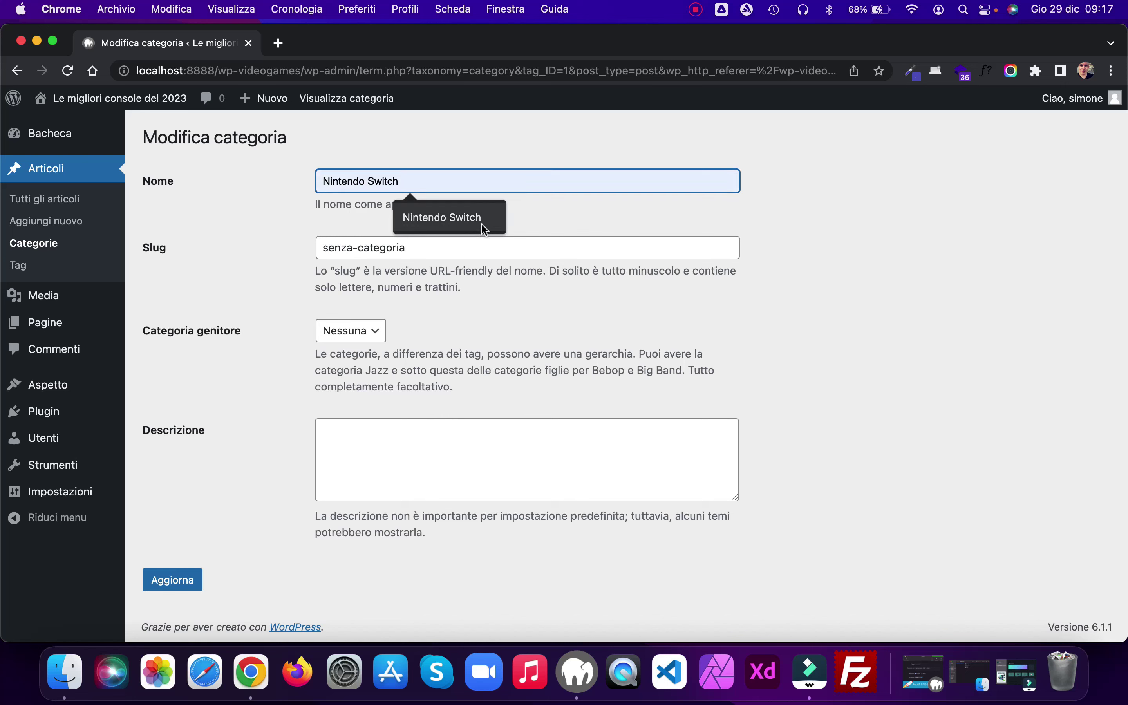
Step: Change its slug to nintendo-switch, save, and return to the categories list
{"action": "left_click_drag", "start_coordinate": [420, 248], "coordinate": [229, 252]}
{"action": "type", "text": "nint"}
{"action": "key", "text": "BackSpace"}
{"action": "type", "text": "tendo"}
{"action": "left_click", "coordinate": [448, 284]}
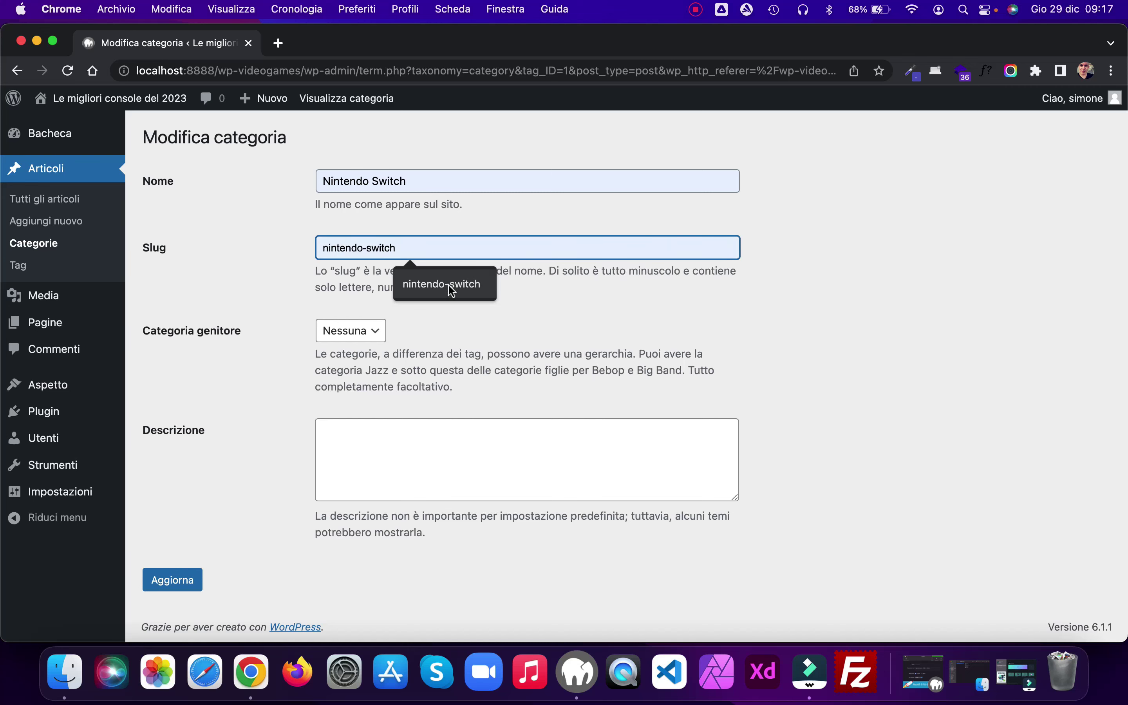
{"action": "left_click", "coordinate": [172, 580]}
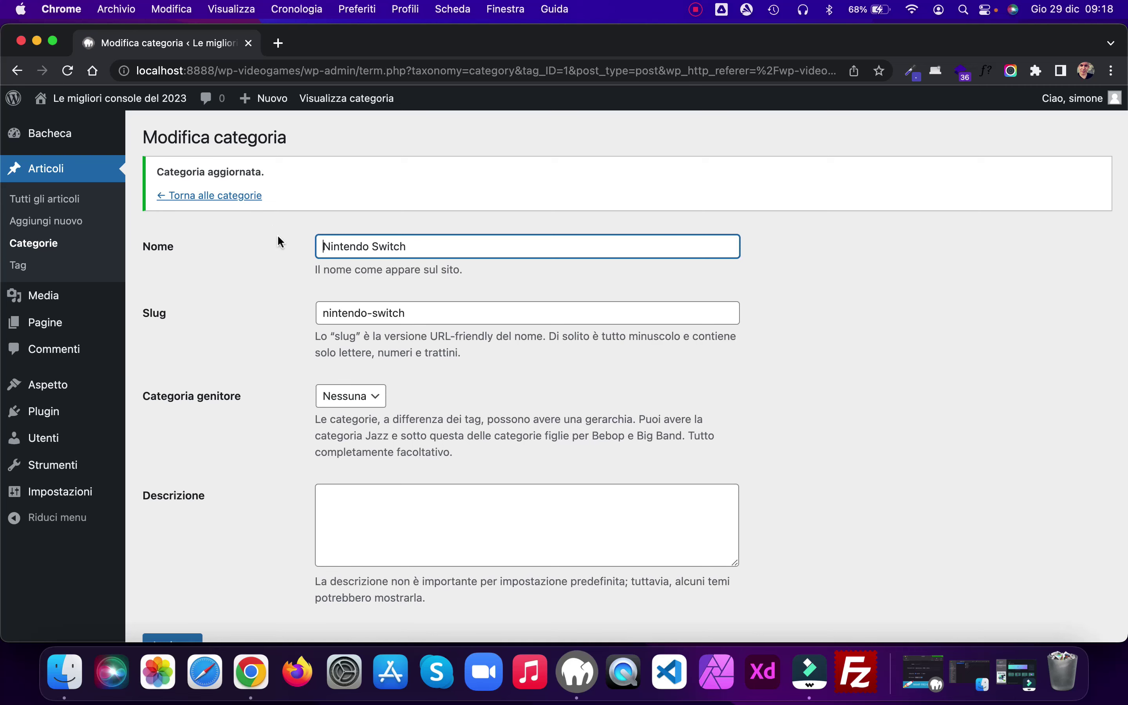
{"action": "left_click", "coordinate": [206, 199]}
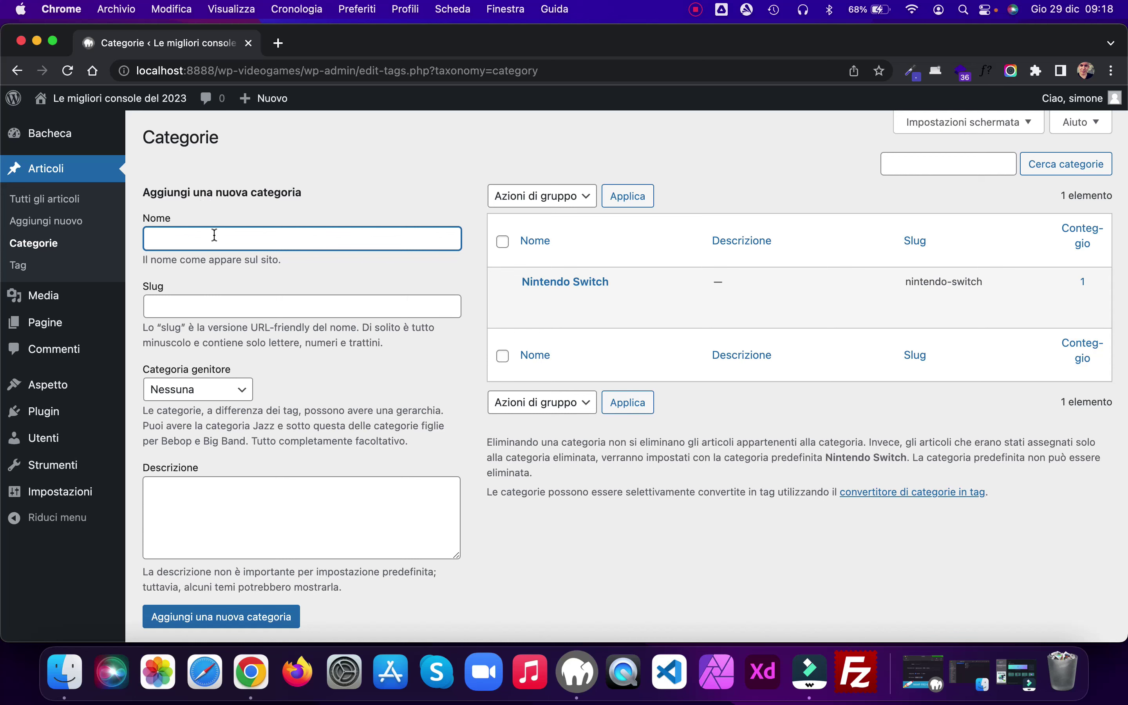
Step: Add a new category named PlayStation 5
{"action": "type", "text": "Playstat"}
{"action": "key", "text": "BackSpace"}
{"action": "key", "text": "BackSpace"}
{"action": "key", "text": "BackSpace"}
{"action": "key", "text": "BackSpace"}
{"action": "type", "text": "Station 5"}
{"action": "scroll", "coordinate": [297, 364], "scroll_direction": "down", "scroll_amount": 1}
{"action": "scroll", "coordinate": [298, 364], "scroll_direction": "down", "scroll_amount": 3}
{"action": "left_click", "coordinate": [254, 576]}
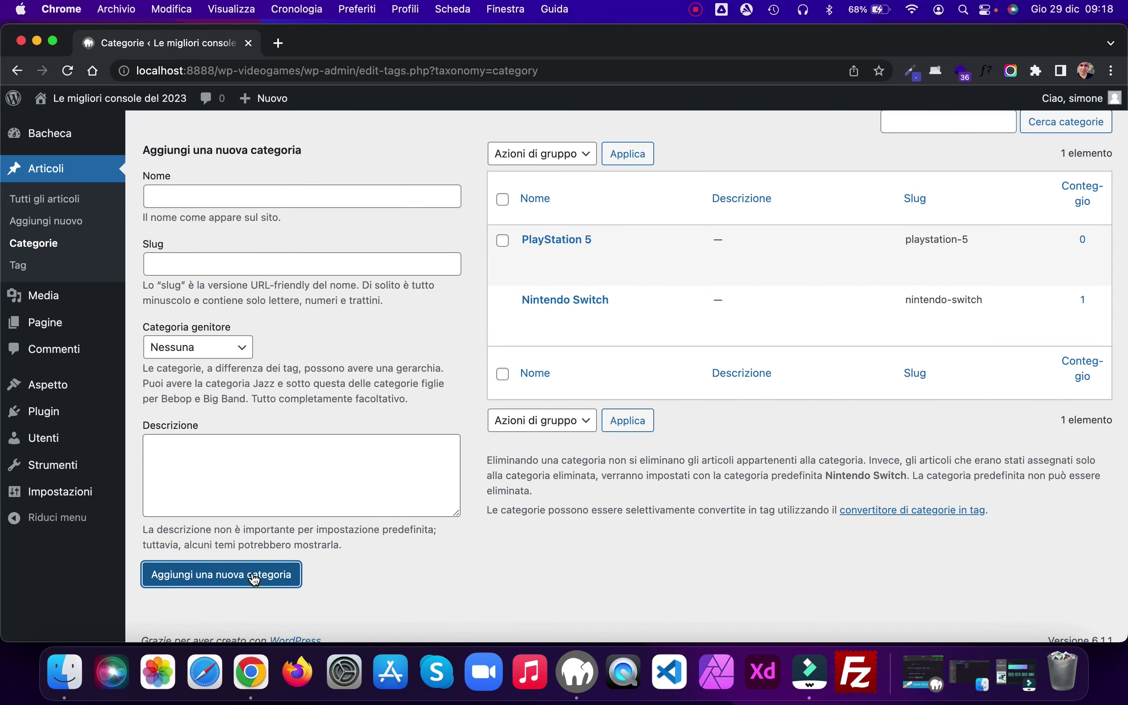
Step: Add a second new category named Xbox
{"action": "left_click", "coordinate": [200, 196]}
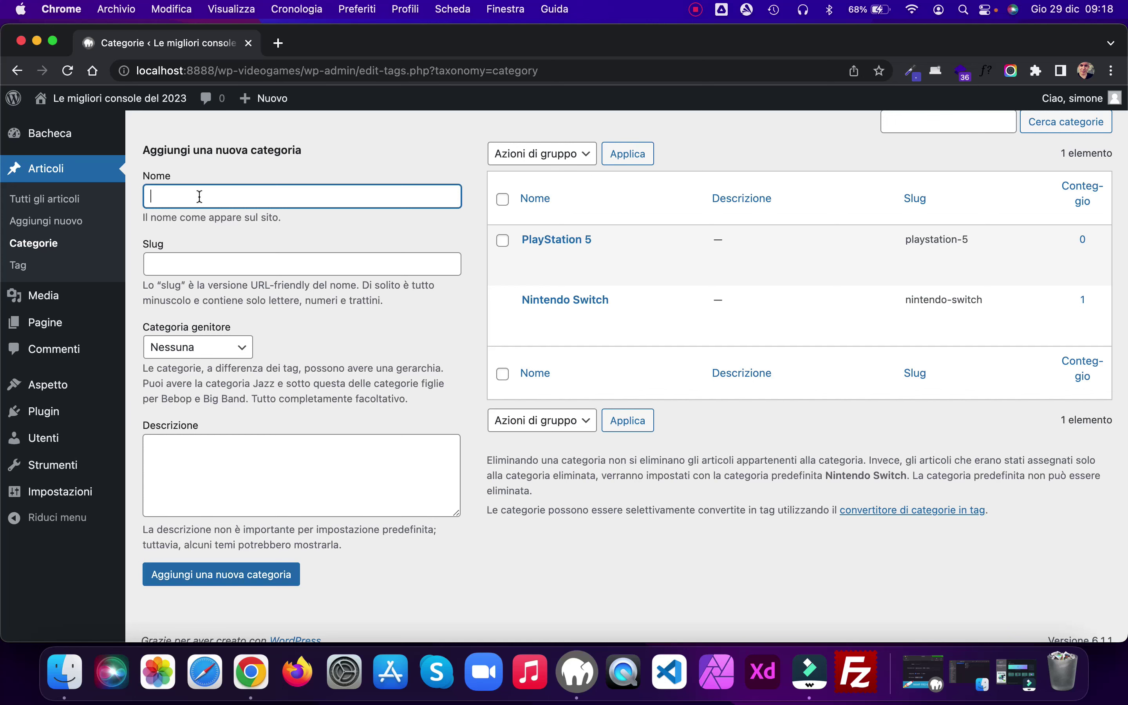
{"action": "type", "text": "Xbox"}
{"action": "left_click", "coordinate": [267, 583]}
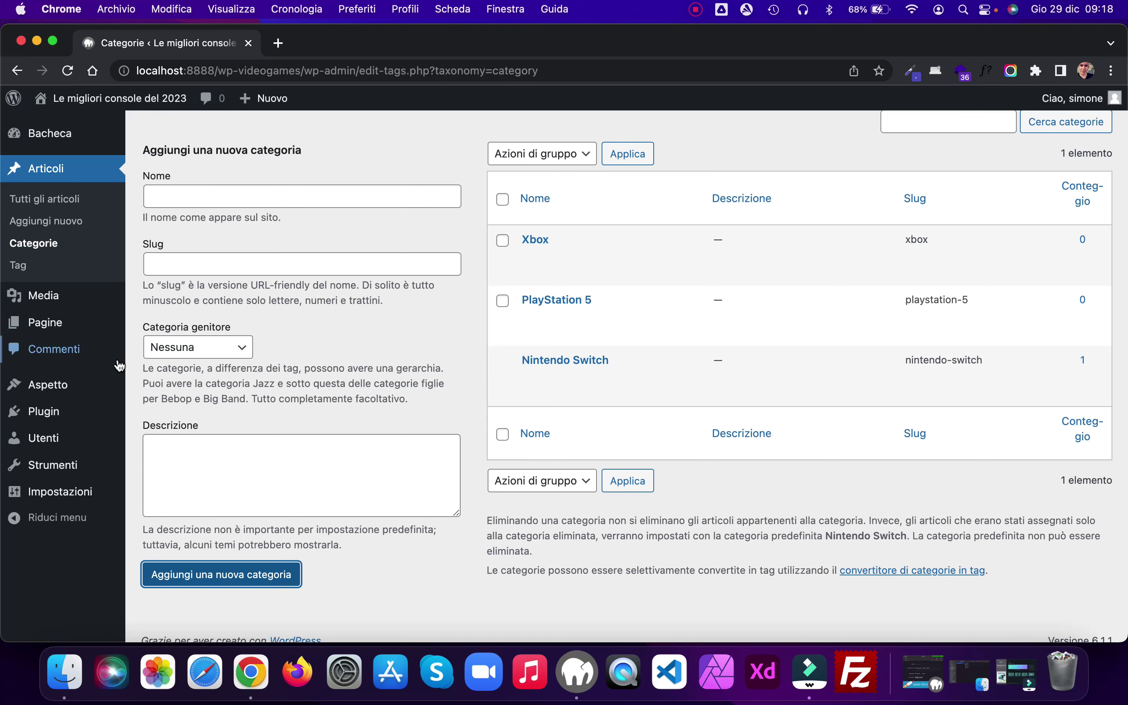
{"action": "mouse_move", "coordinate": [66, 390]}
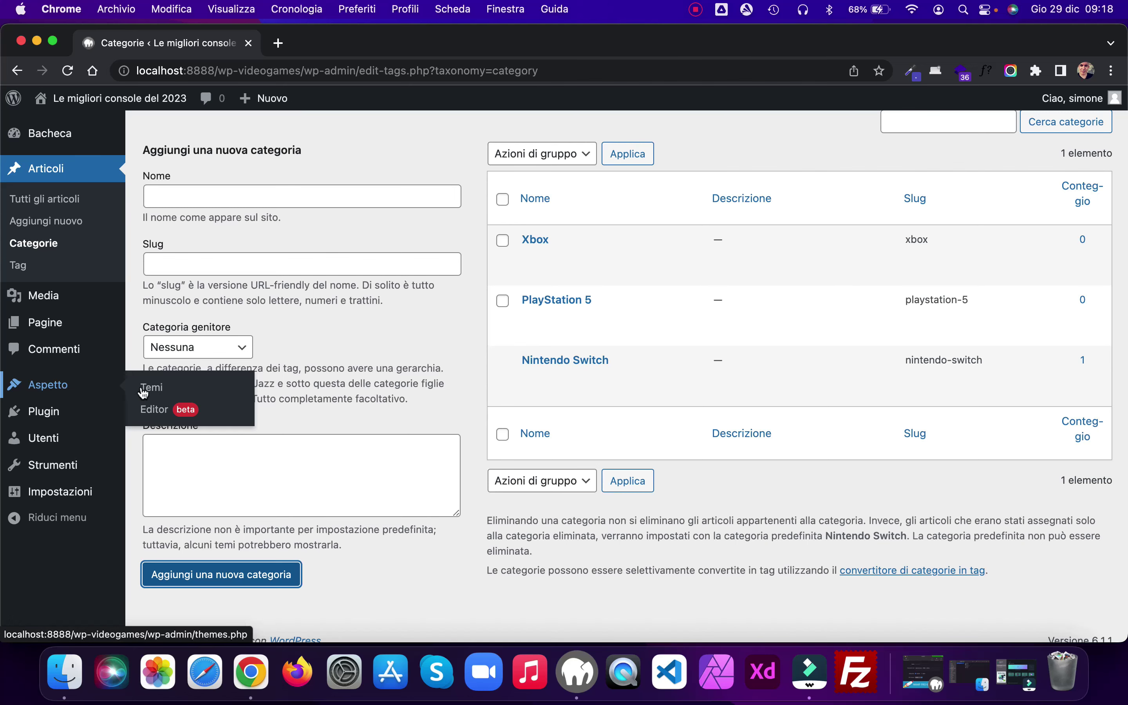
Step: Delete the Twenty Twenty-One and Twenty Twenty-Two themes from the installed themes
{"action": "left_click", "coordinate": [159, 390]}
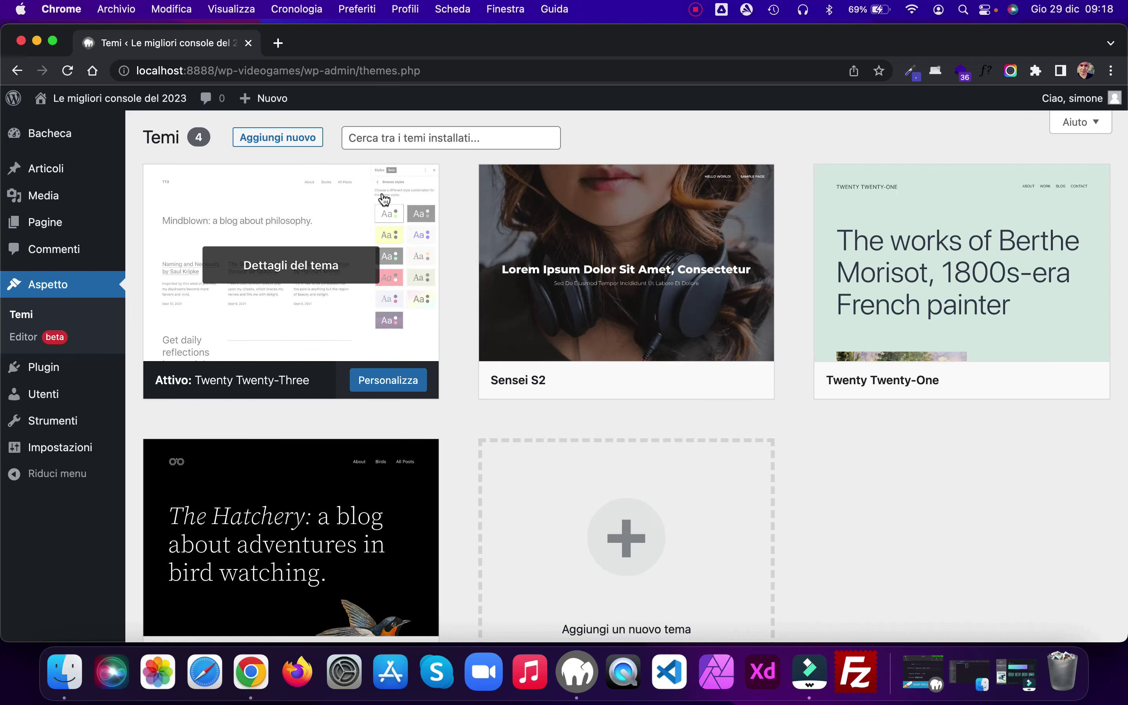
{"action": "left_click", "coordinate": [975, 268]}
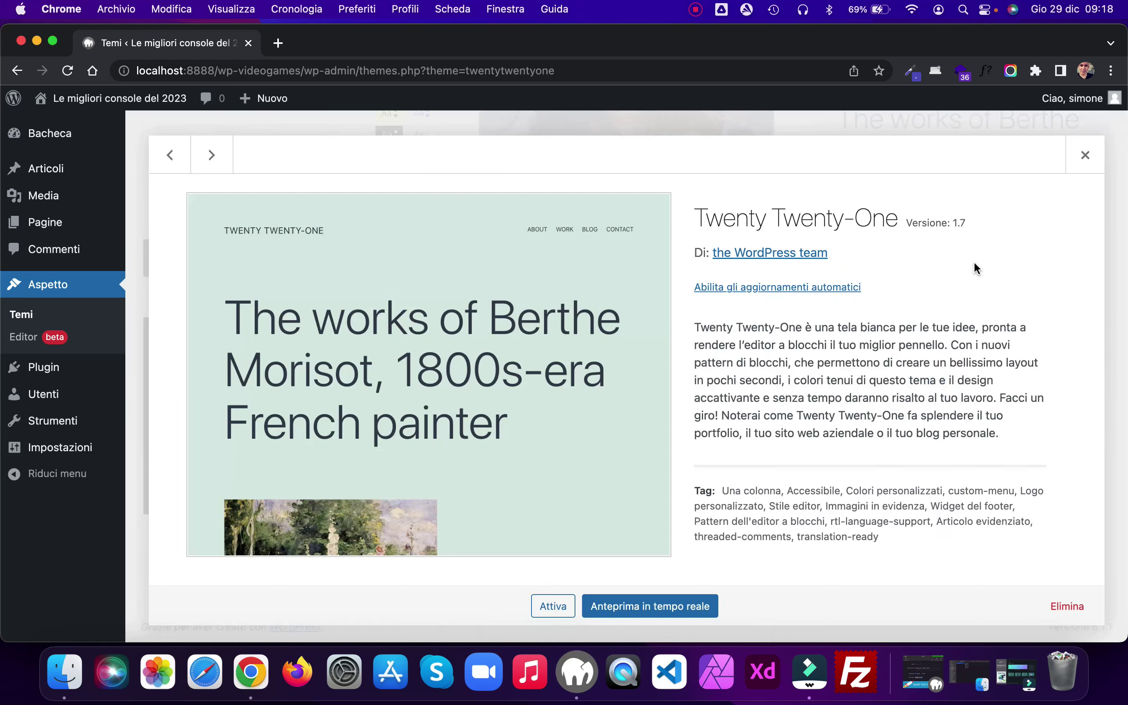
{"action": "left_click", "coordinate": [1064, 607]}
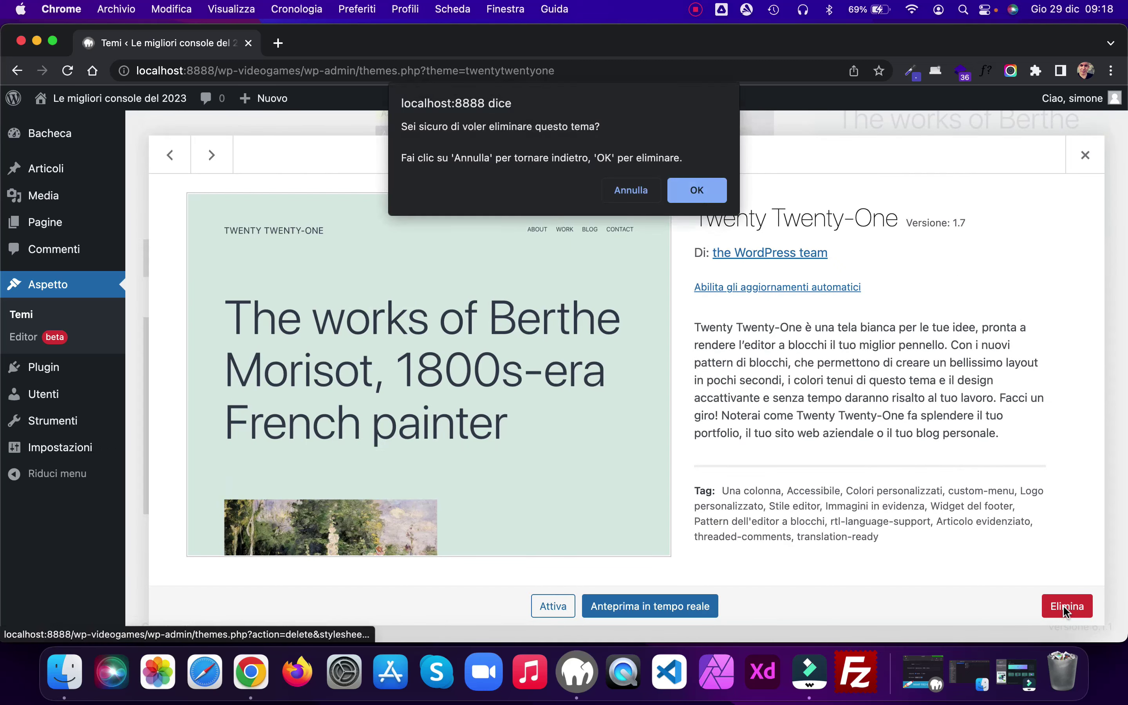
{"action": "left_click", "coordinate": [698, 198]}
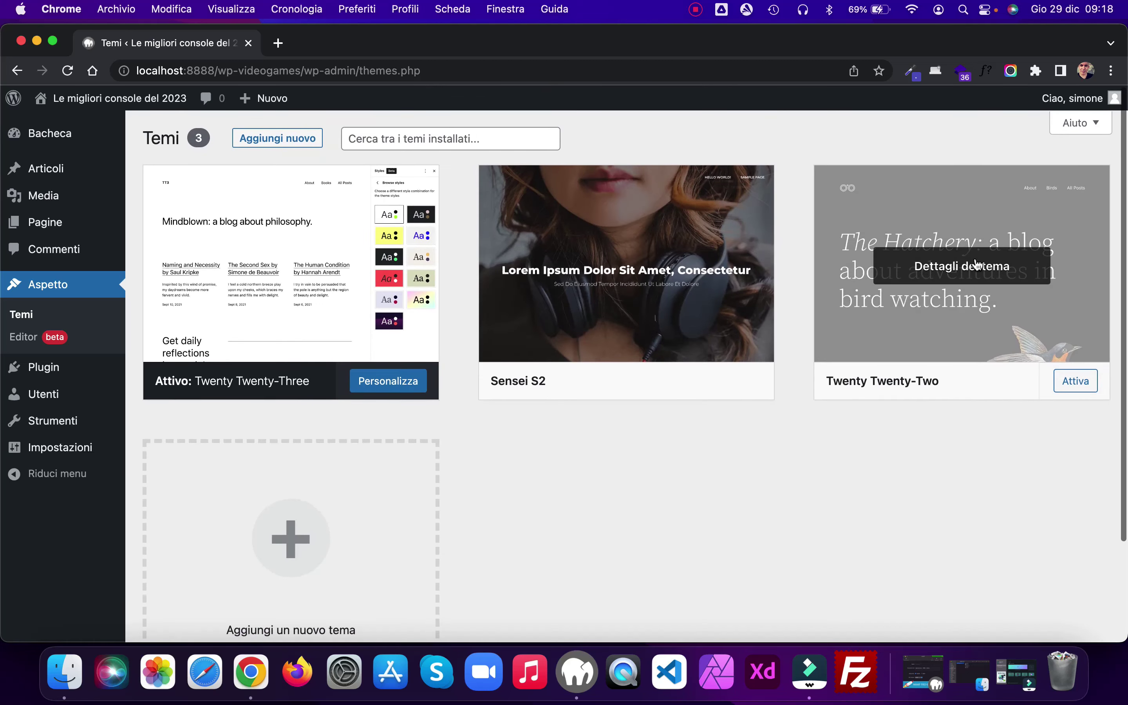
{"action": "left_click", "coordinate": [973, 266]}
{"action": "left_click", "coordinate": [1067, 606]}
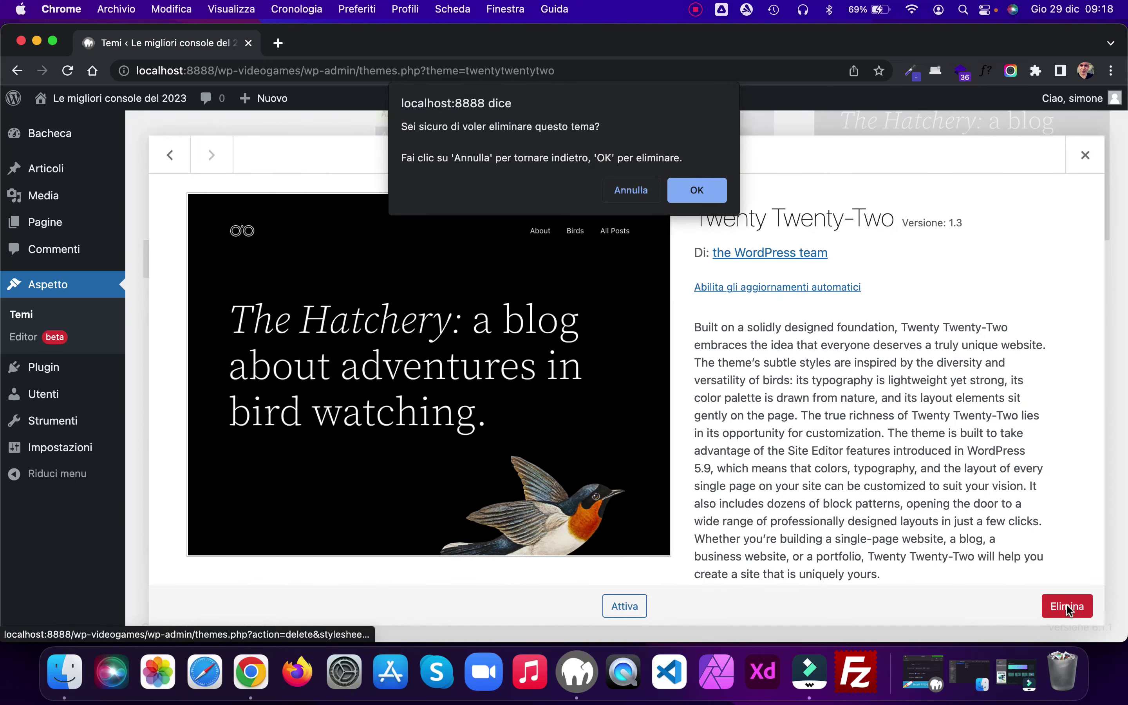
{"action": "left_click", "coordinate": [699, 193]}
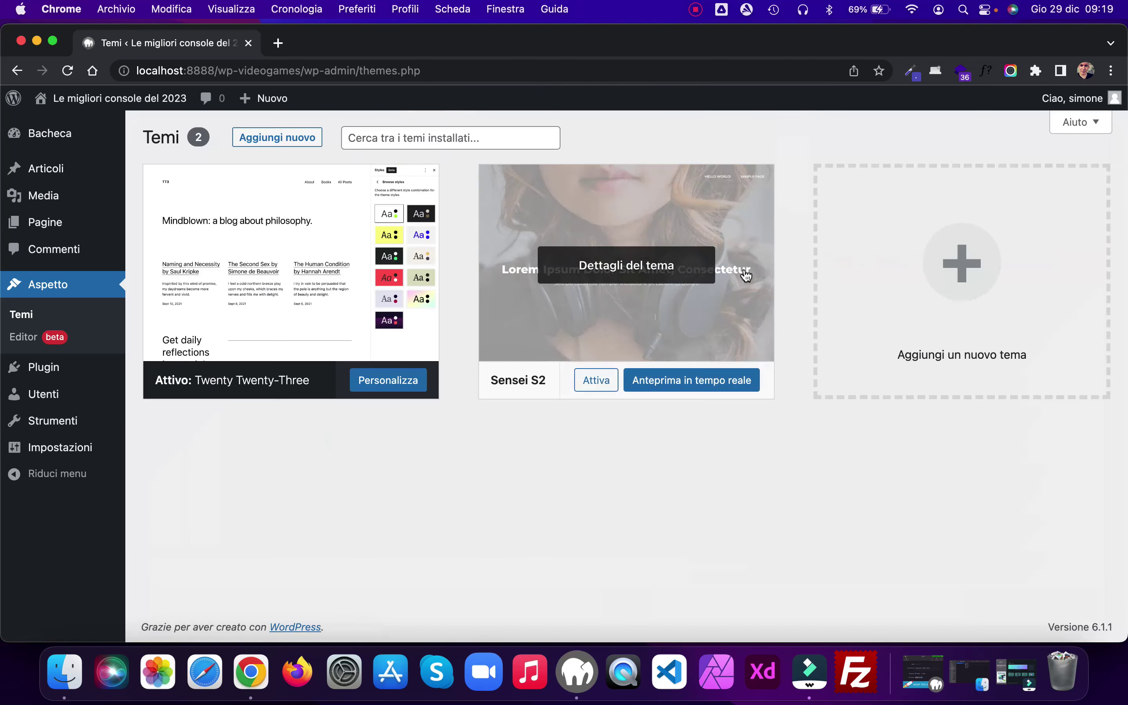
Step: Activate the Sensei S2 theme and open the Customizer from the live site
{"action": "left_click", "coordinate": [640, 266]}
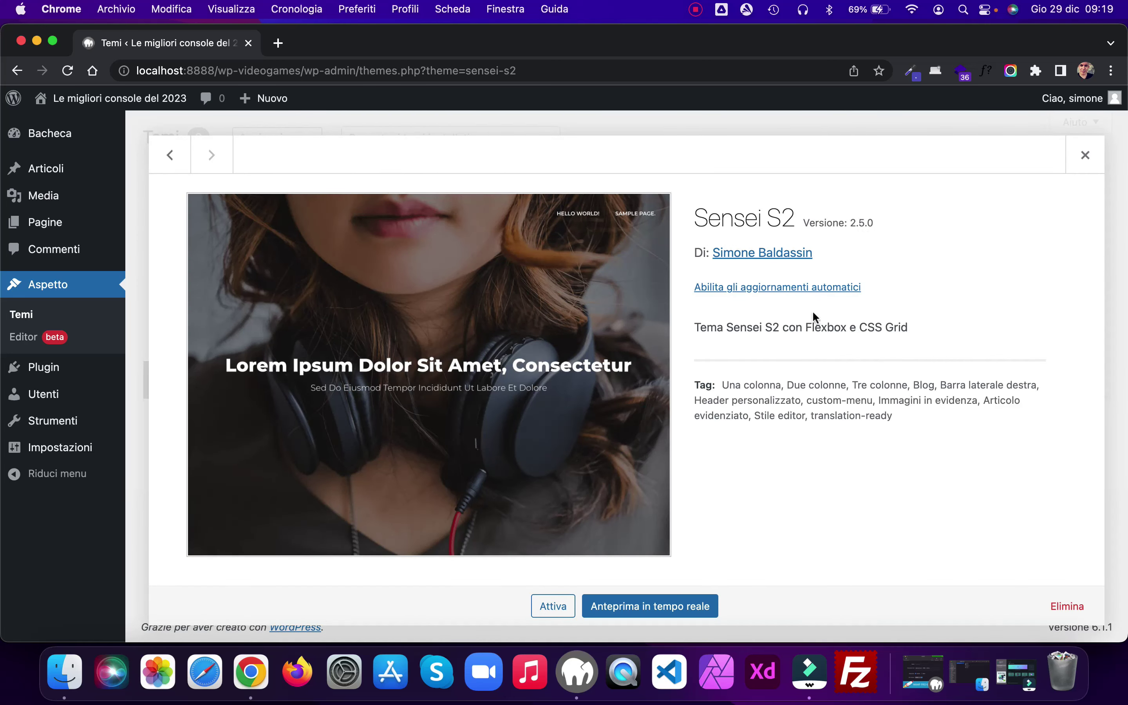
{"action": "left_click", "coordinate": [562, 606]}
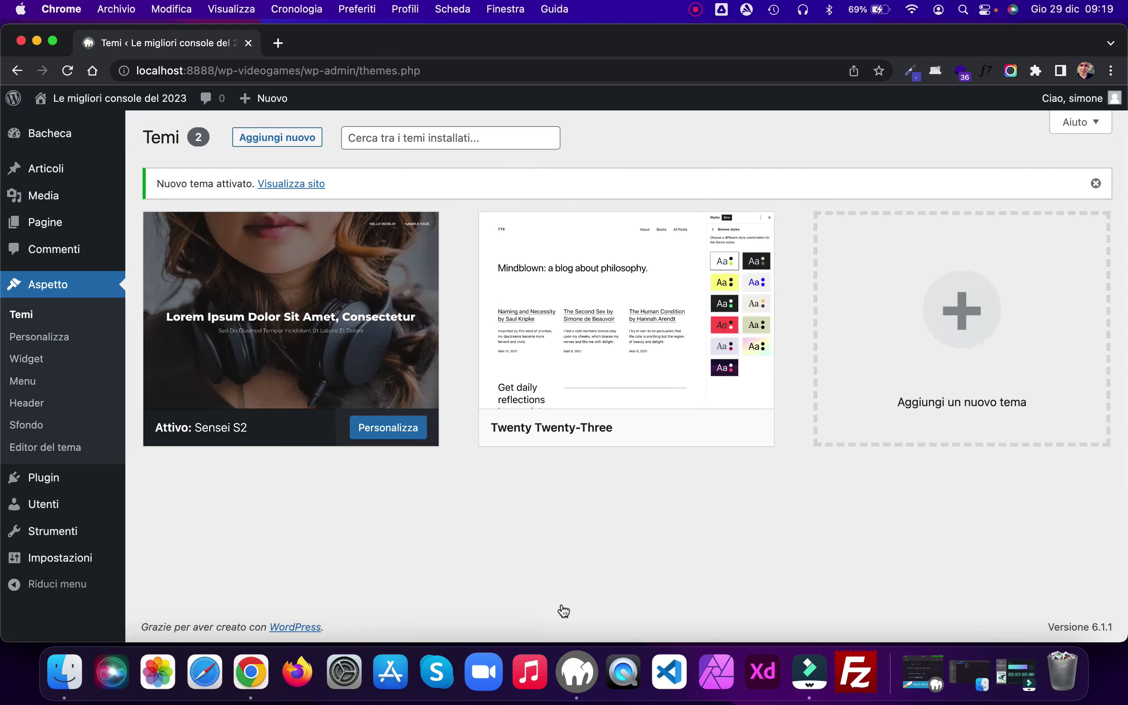
{"action": "mouse_move", "coordinate": [70, 112]}
{"action": "left_click", "coordinate": [65, 127], "text": "super"}
{"action": "left_click", "coordinate": [360, 44]}
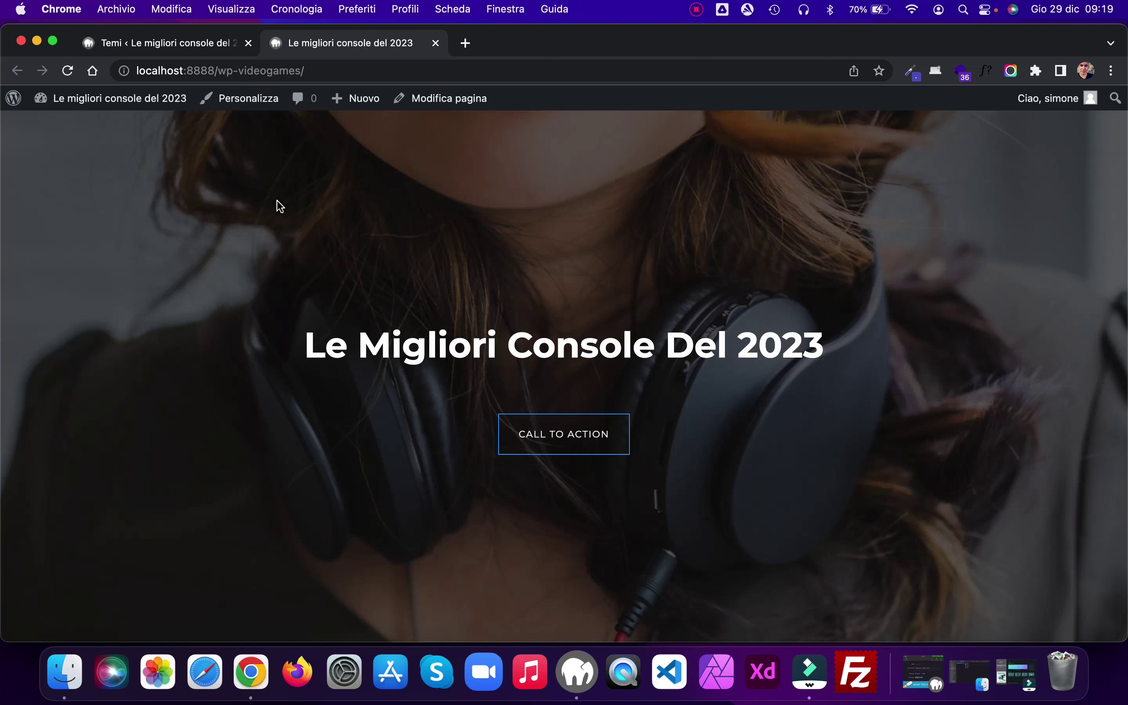
{"action": "left_click", "coordinate": [252, 99]}
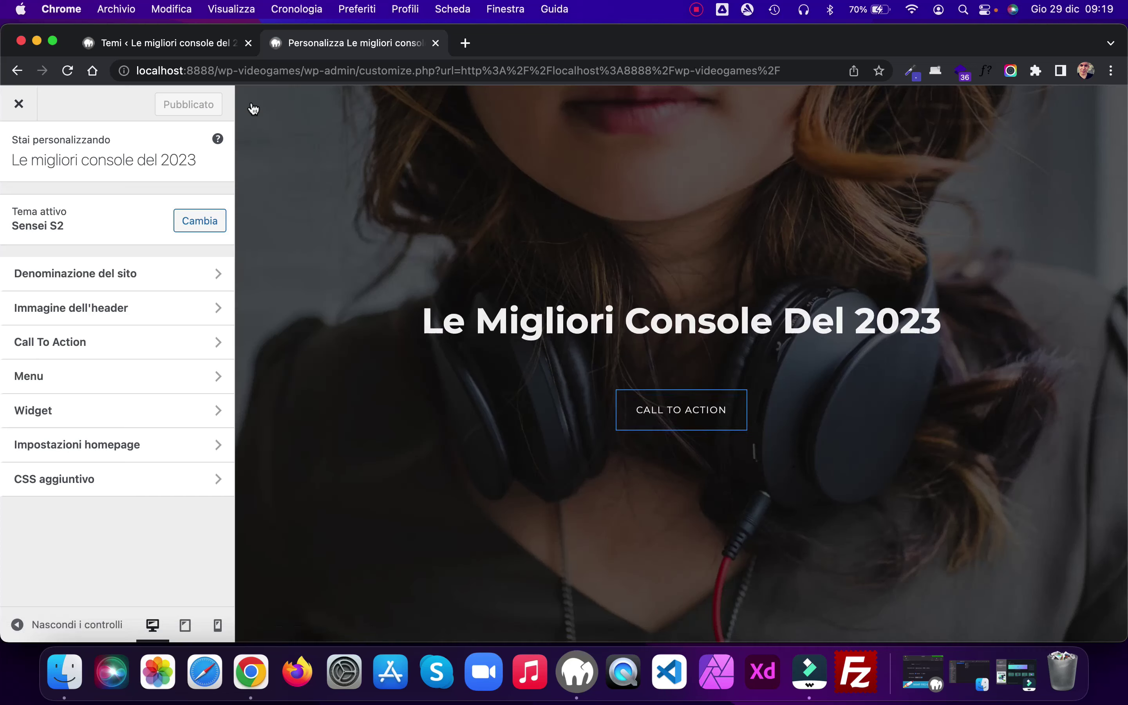
Step: Enter 'Quali console comprare?' as the Motto in Denominazione del sito
{"action": "left_click", "coordinate": [220, 278]}
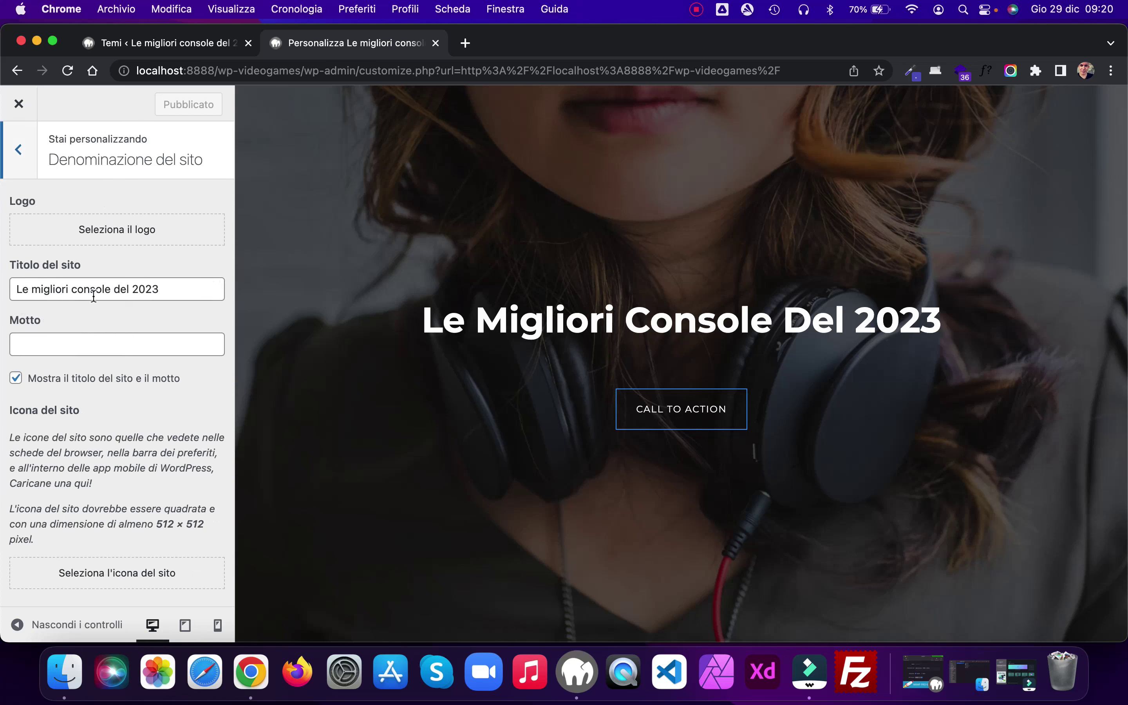
{"action": "left_click", "coordinate": [114, 340]}
{"action": "type", "text": "Q"}
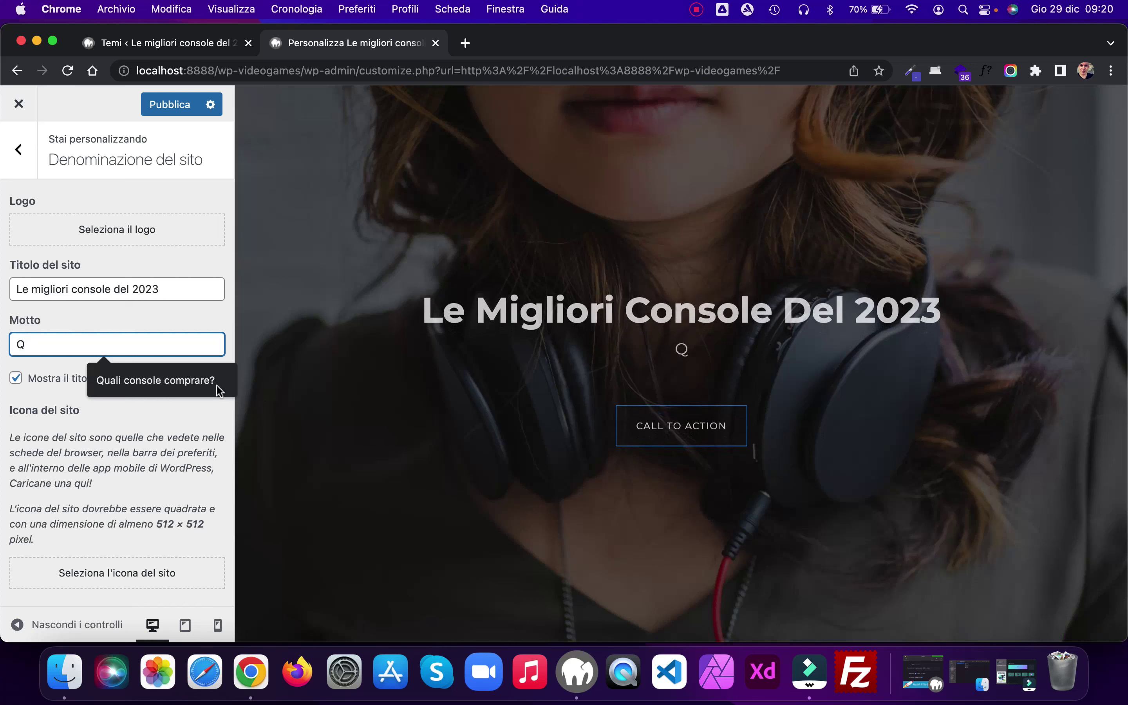
{"action": "left_click", "coordinate": [219, 391]}
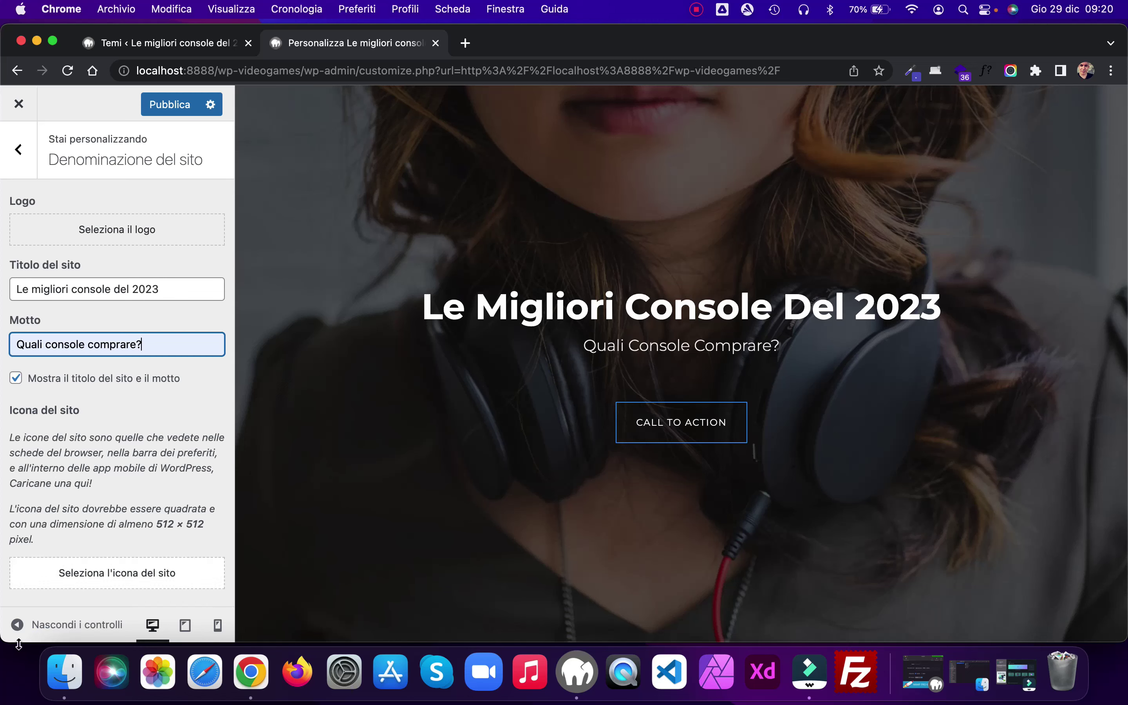
Step: Preview the videogame-img images in Finder through logo.png, then close the logo preview
{"action": "left_click", "coordinate": [56, 682]}
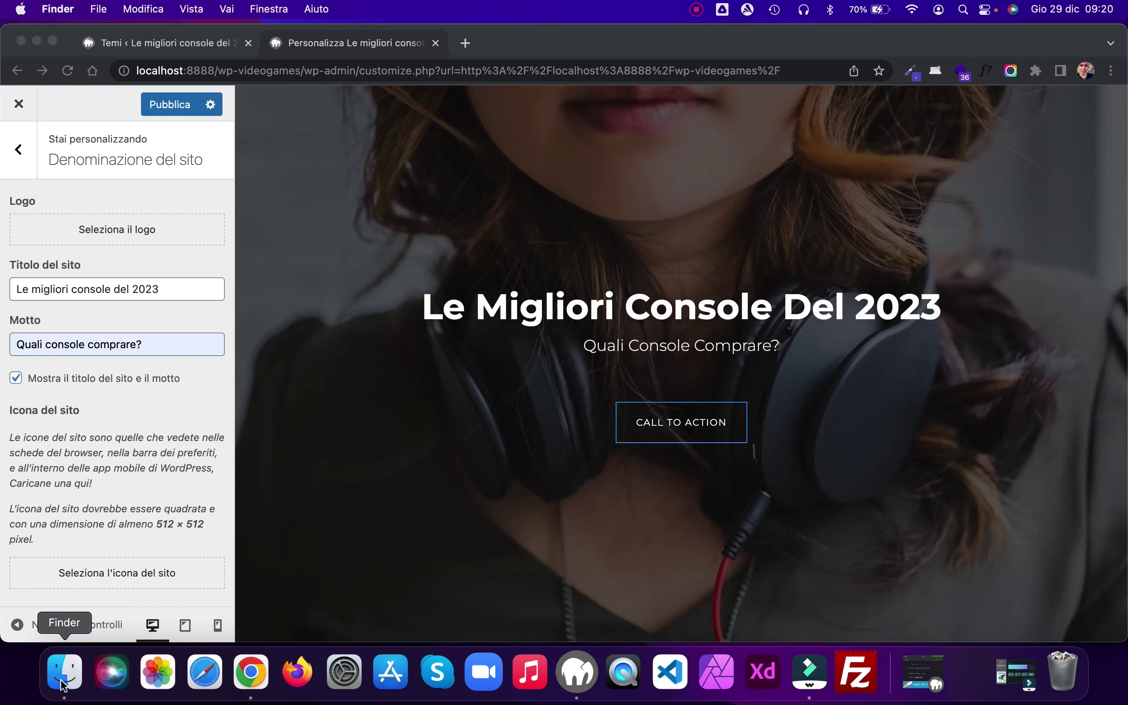
{"action": "left_click_drag", "start_coordinate": [515, 155], "coordinate": [688, 136]}
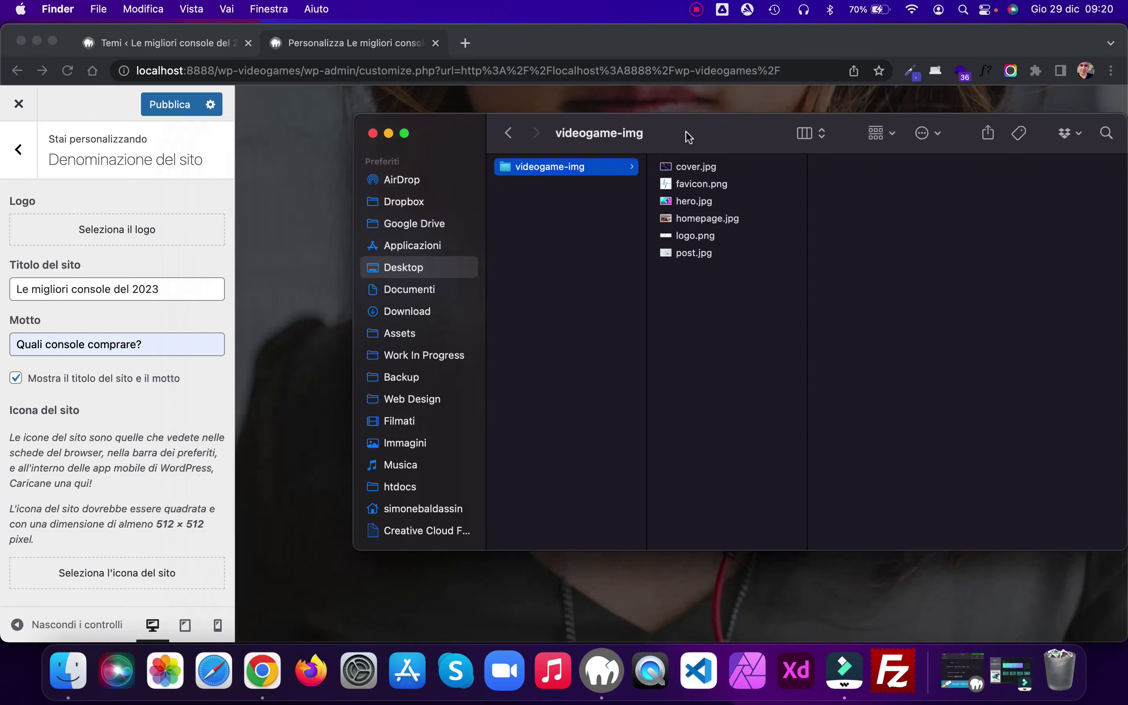
{"action": "left_click", "coordinate": [698, 168]}
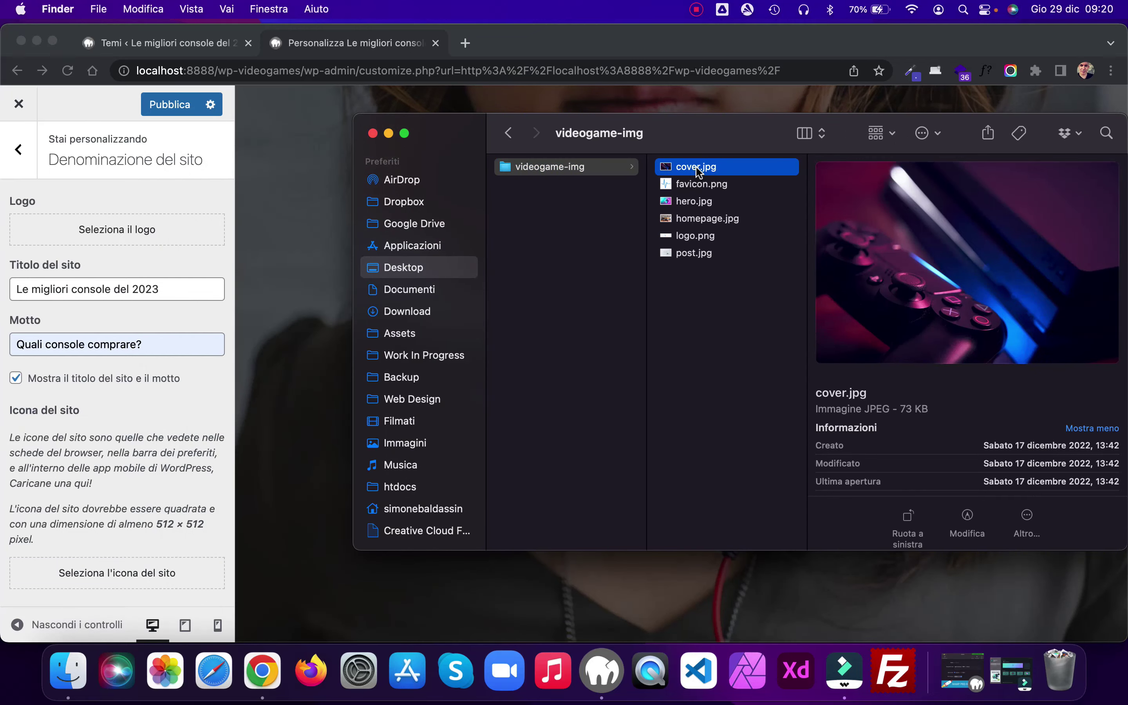
{"action": "key", "text": "Down"}
{"action": "key", "text": "Down"}
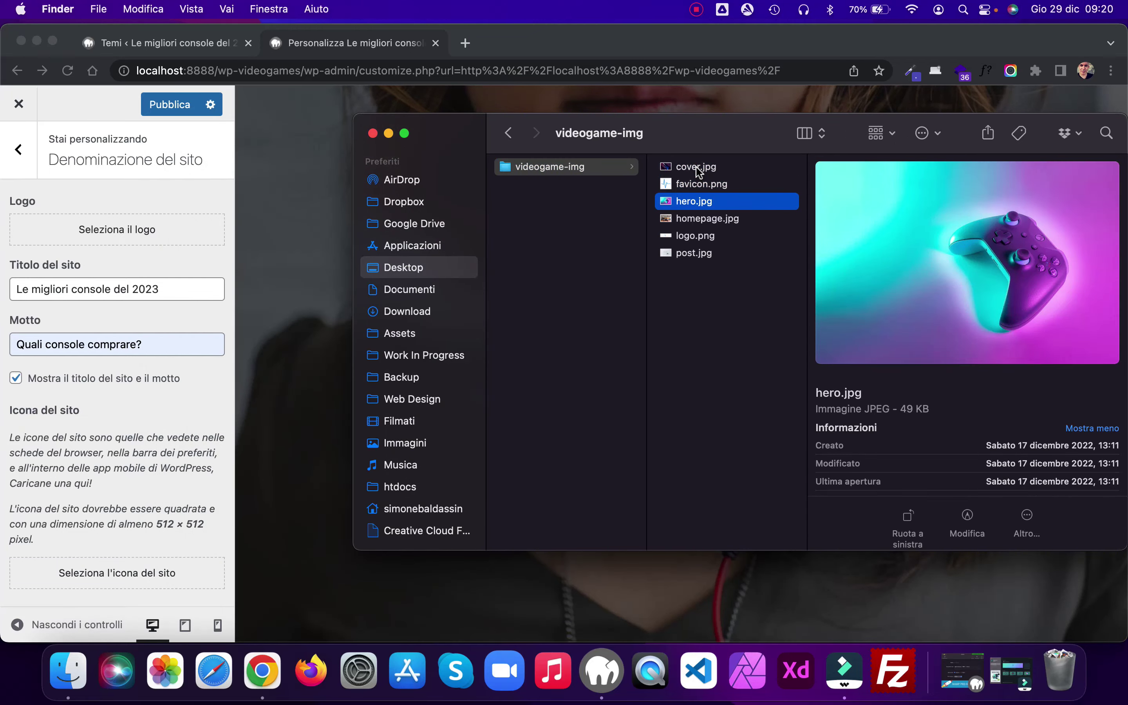
{"action": "key", "text": "Down"}
{"action": "key", "text": "Down"}
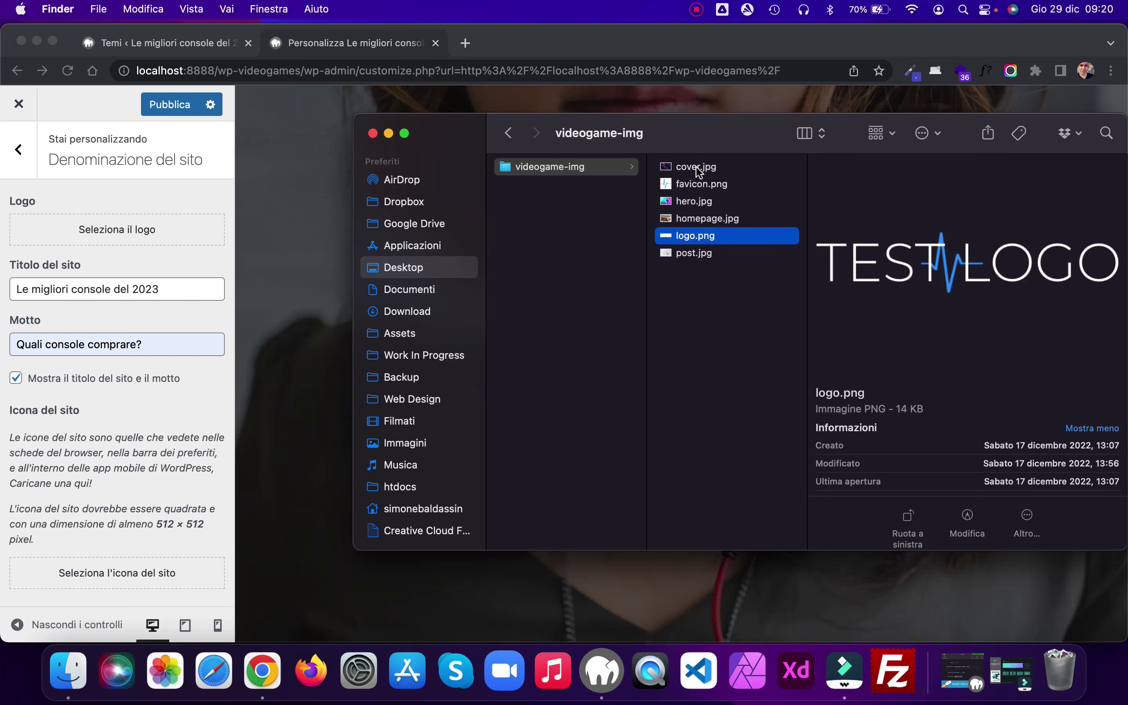
{"action": "key", "text": "Down"}
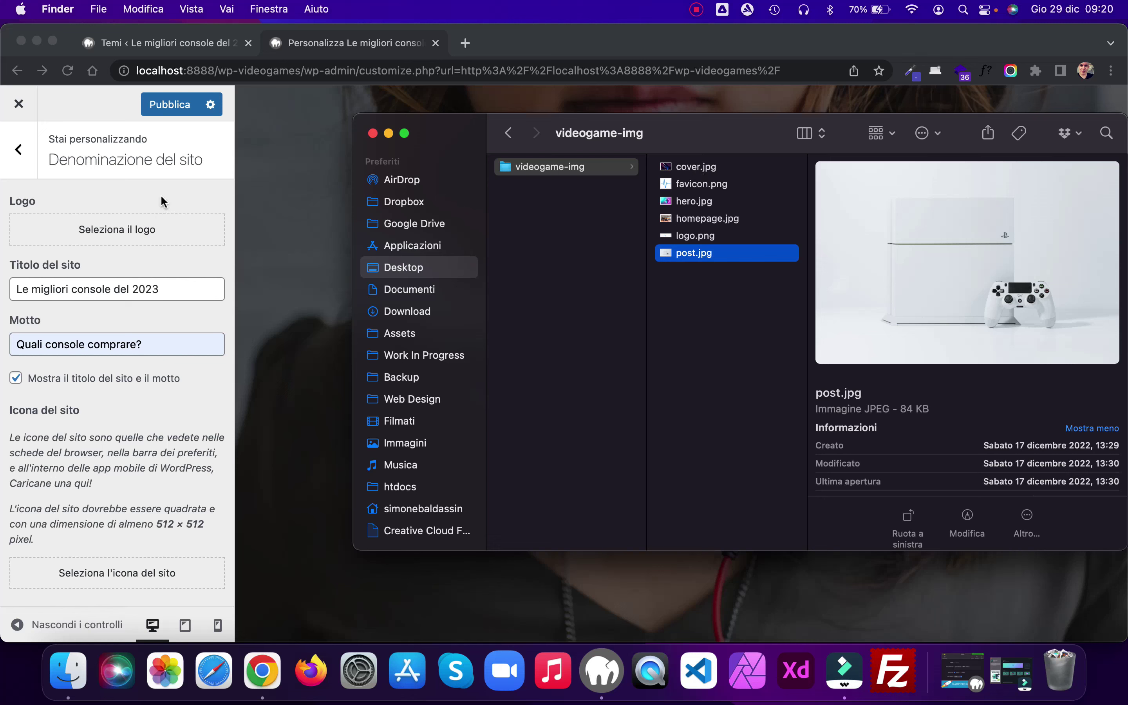
{"action": "left_click_drag", "start_coordinate": [682, 235], "coordinate": [103, 229]}
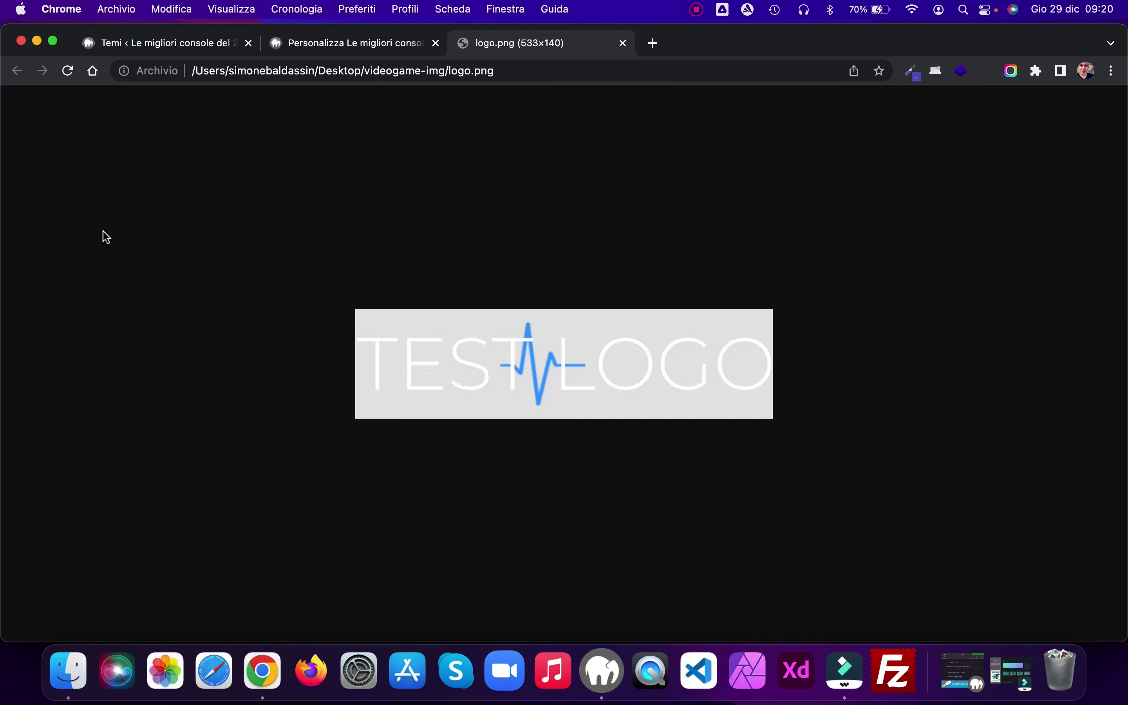
{"action": "left_click", "coordinate": [622, 43]}
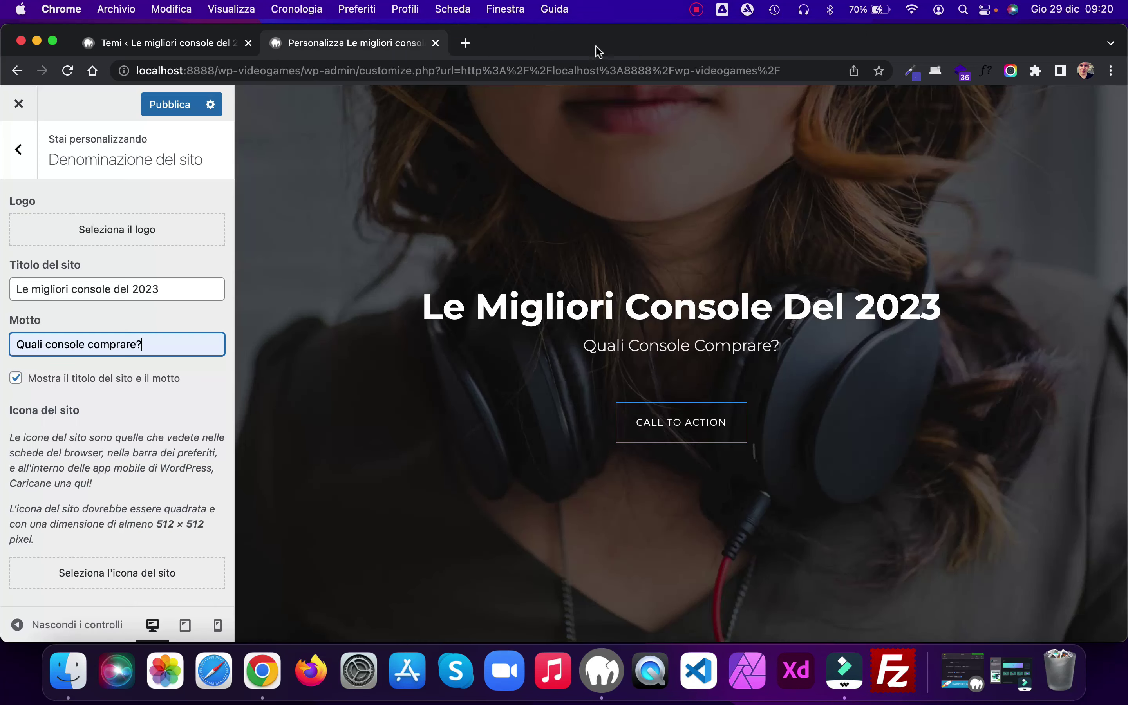
Step: Upload logo.png from Finder with alt text 'Logo' and use it uncropped as the site logo
{"action": "left_click", "coordinate": [151, 239]}
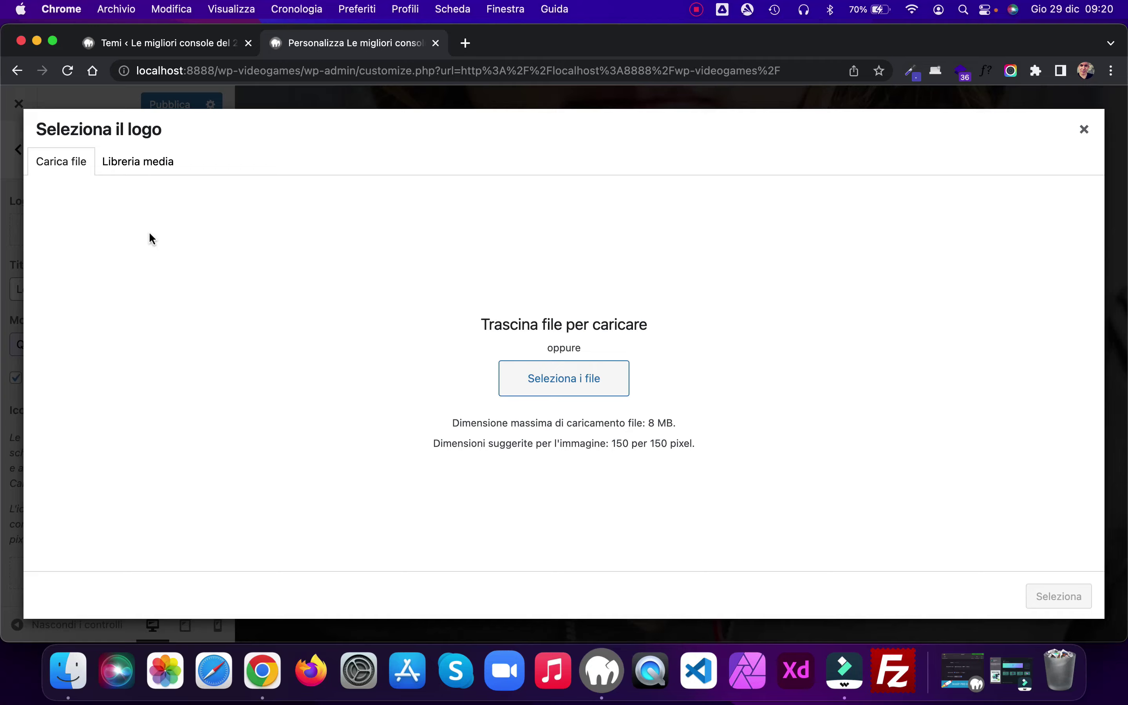
{"action": "left_click", "coordinate": [68, 670]}
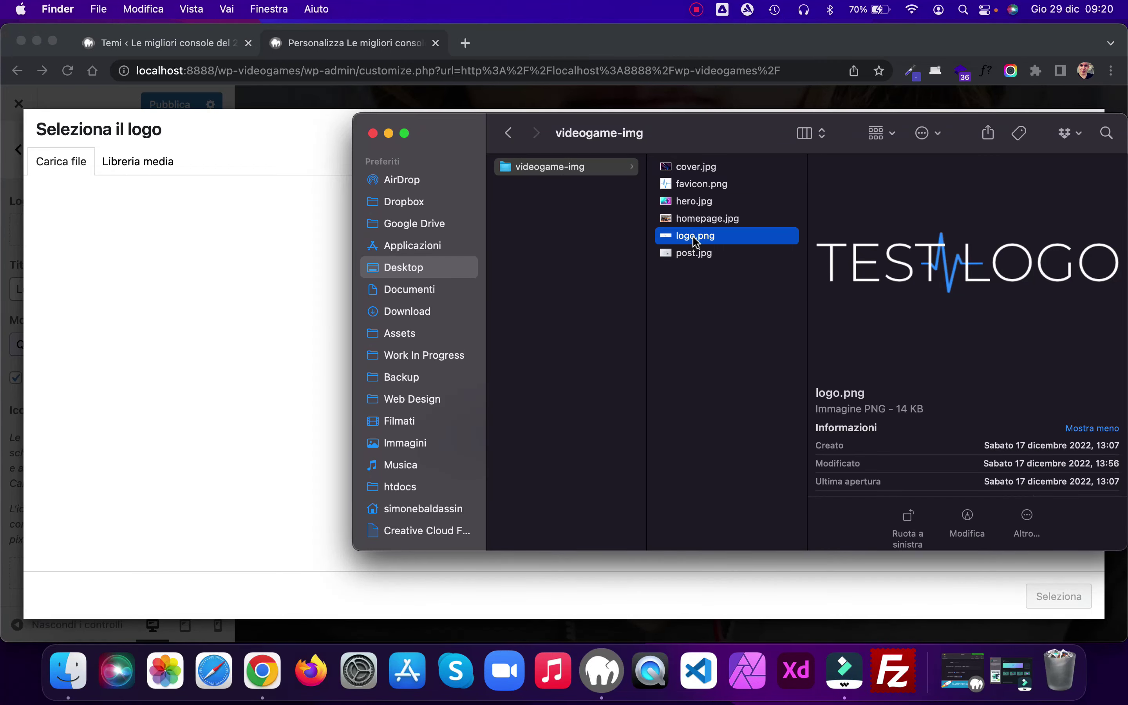
{"action": "left_click_drag", "start_coordinate": [694, 238], "coordinate": [270, 285]}
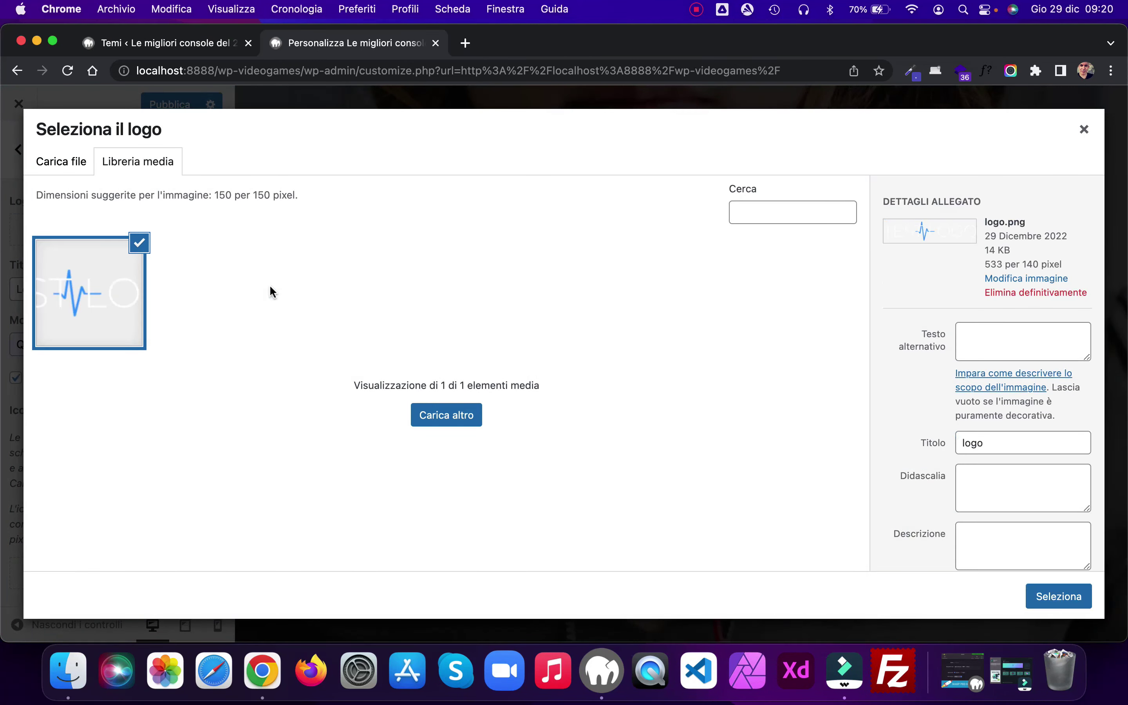
{"action": "left_click", "coordinate": [997, 337]}
{"action": "type", "text": "Logo"}
{"action": "left_click", "coordinate": [1042, 173]}
{"action": "left_click", "coordinate": [1059, 597]}
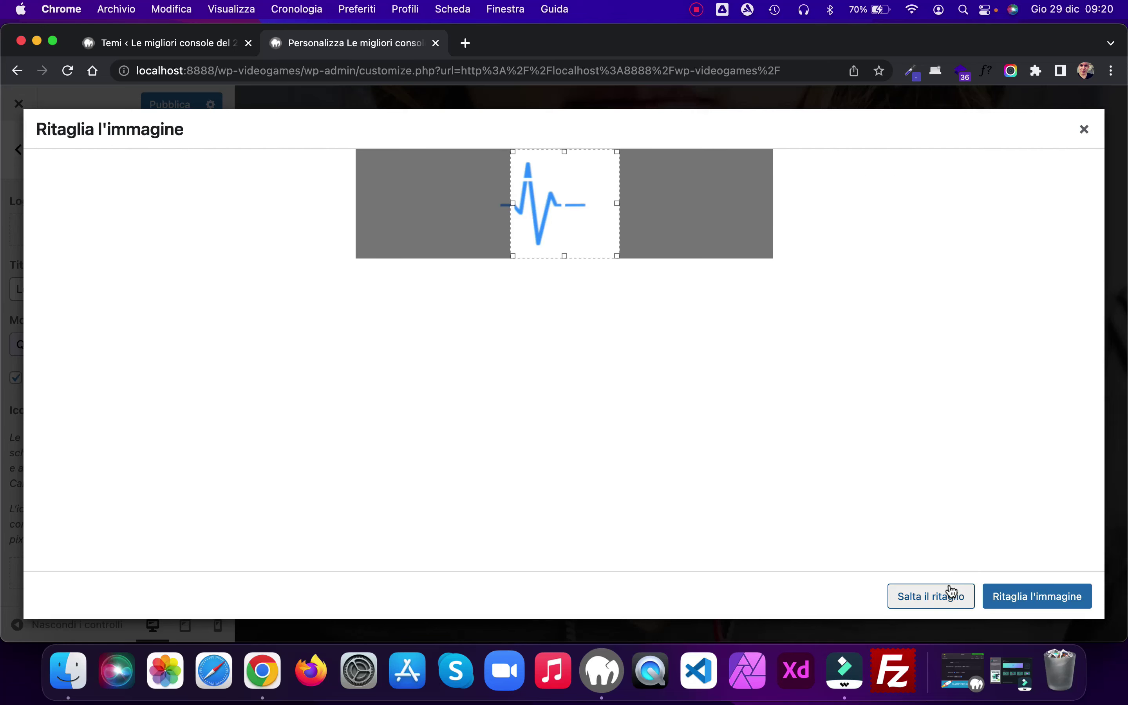
{"action": "left_click", "coordinate": [954, 592]}
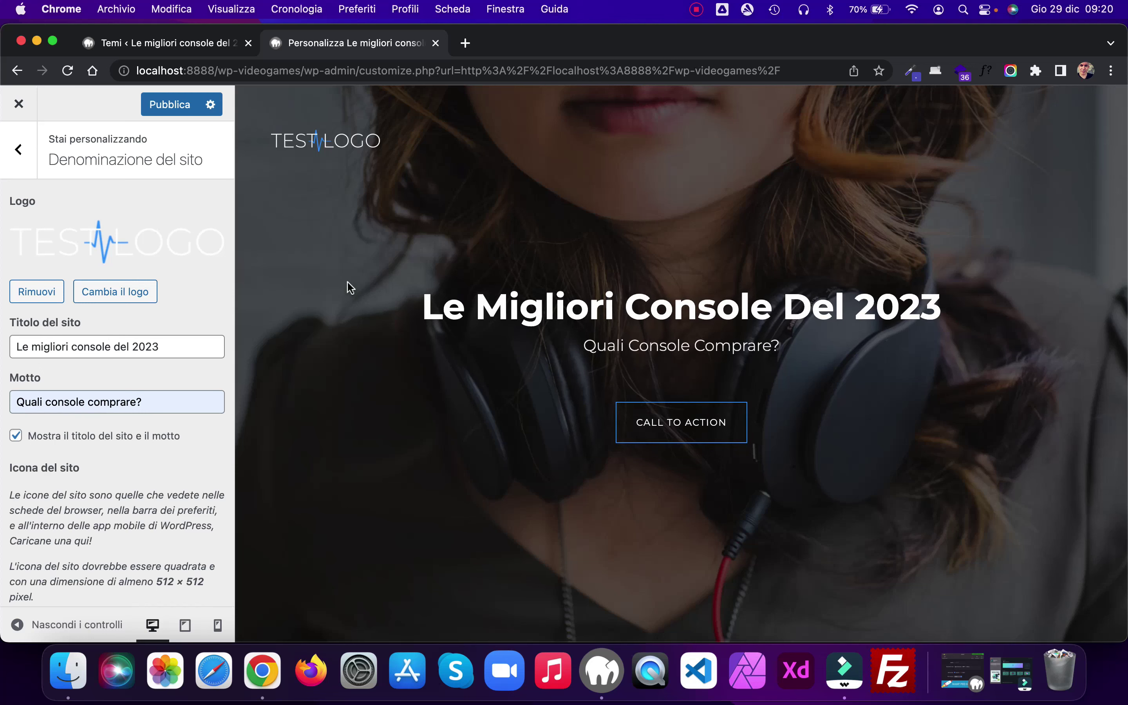
{"action": "scroll", "coordinate": [347, 282], "scroll_direction": "down", "scroll_amount": 3}
{"action": "scroll", "coordinate": [347, 282], "scroll_direction": "up", "scroll_amount": 3}
{"action": "scroll", "coordinate": [167, 272], "scroll_direction": "down", "scroll_amount": 3}
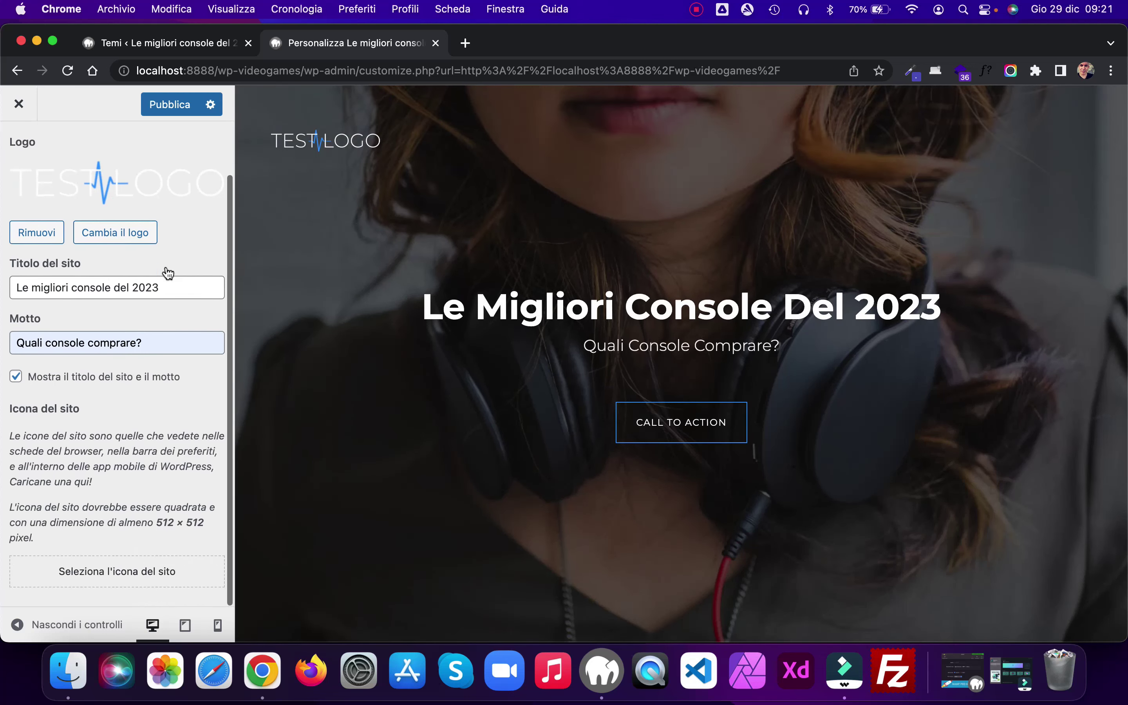
Step: Set the uploaded favicon.png as the site icon and publish the logo, tagline and icon changes
{"action": "left_click", "coordinate": [140, 573]}
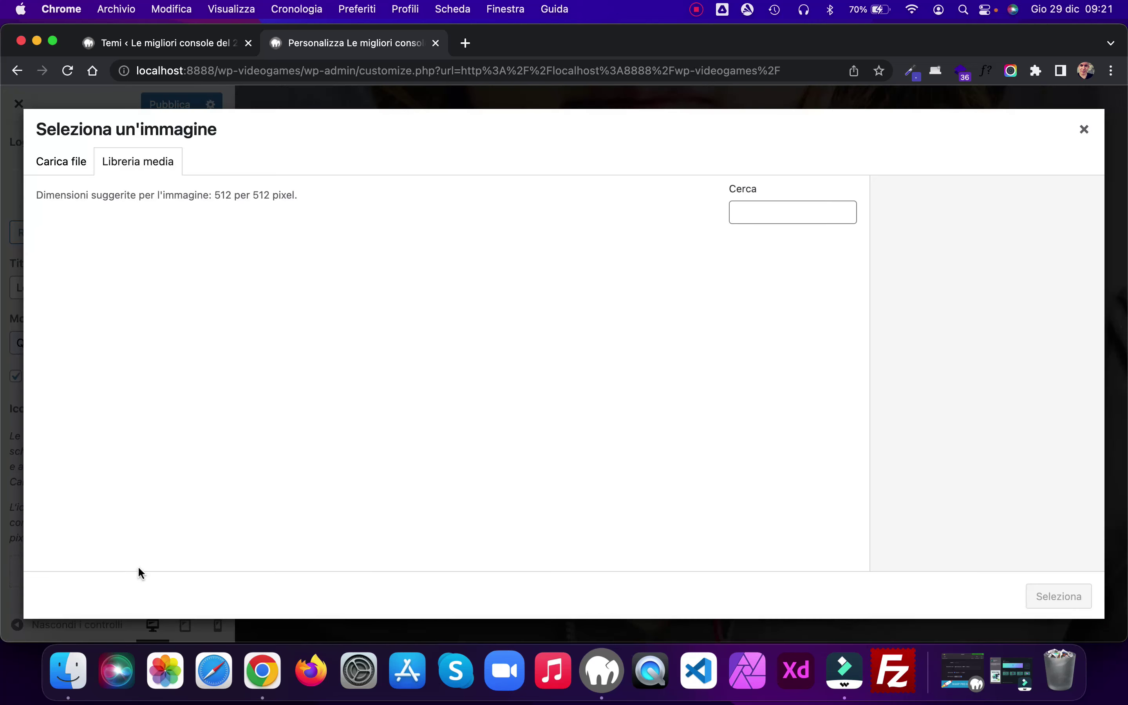
{"action": "left_click", "coordinate": [71, 668]}
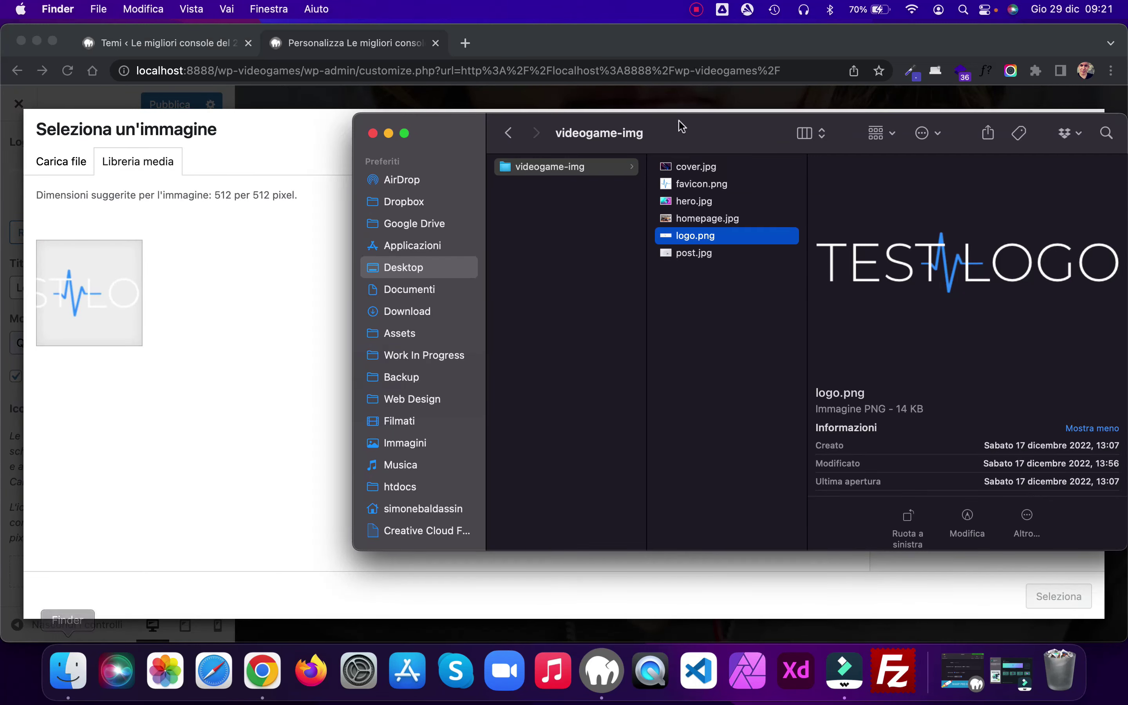
{"action": "left_click", "coordinate": [698, 187]}
{"action": "left_click_drag", "start_coordinate": [697, 186], "coordinate": [279, 277]}
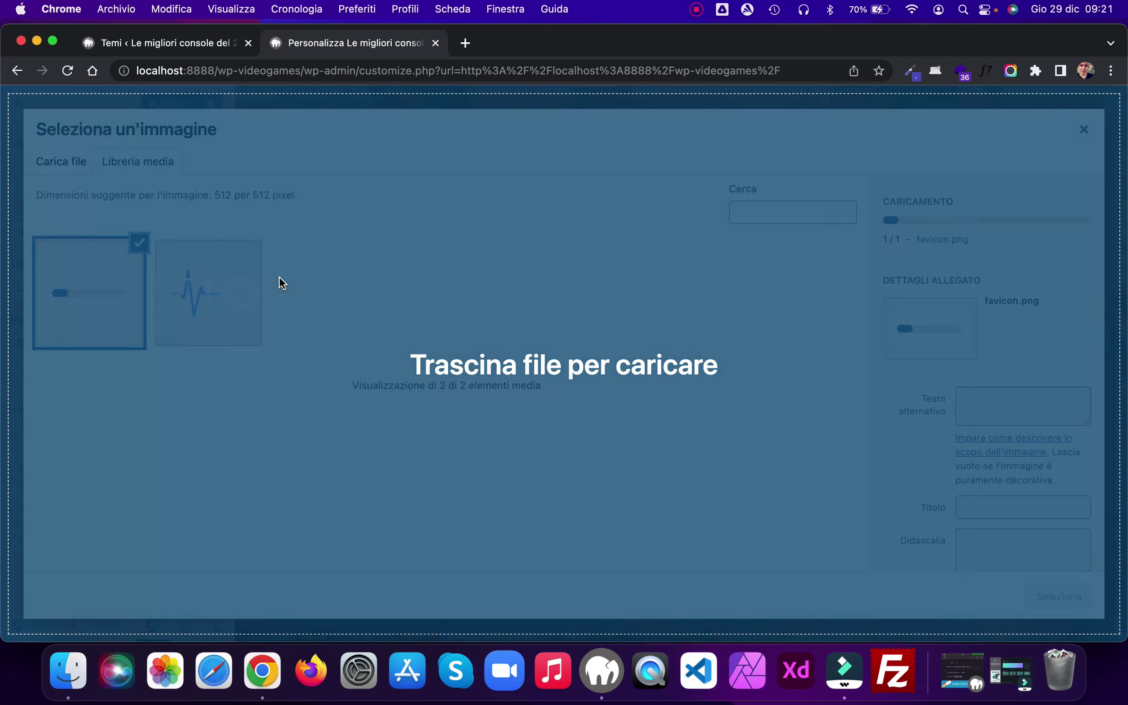
{"action": "scroll", "coordinate": [1091, 342], "scroll_direction": "down", "scroll_amount": 3}
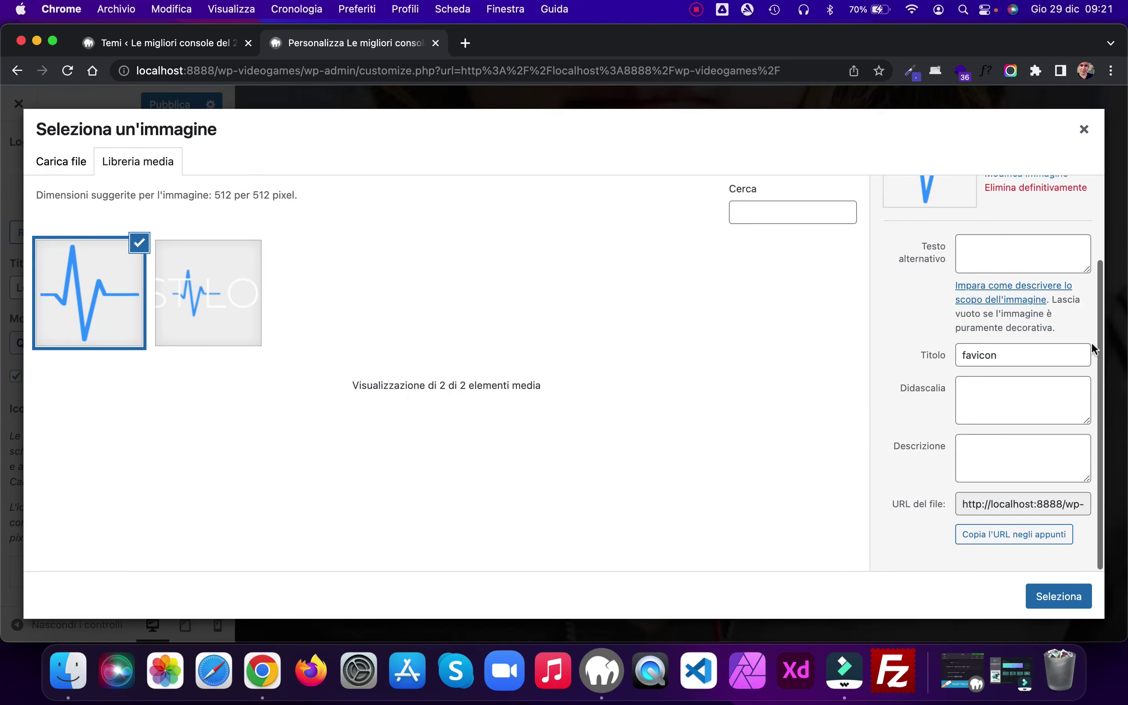
{"action": "left_click", "coordinate": [1055, 595]}
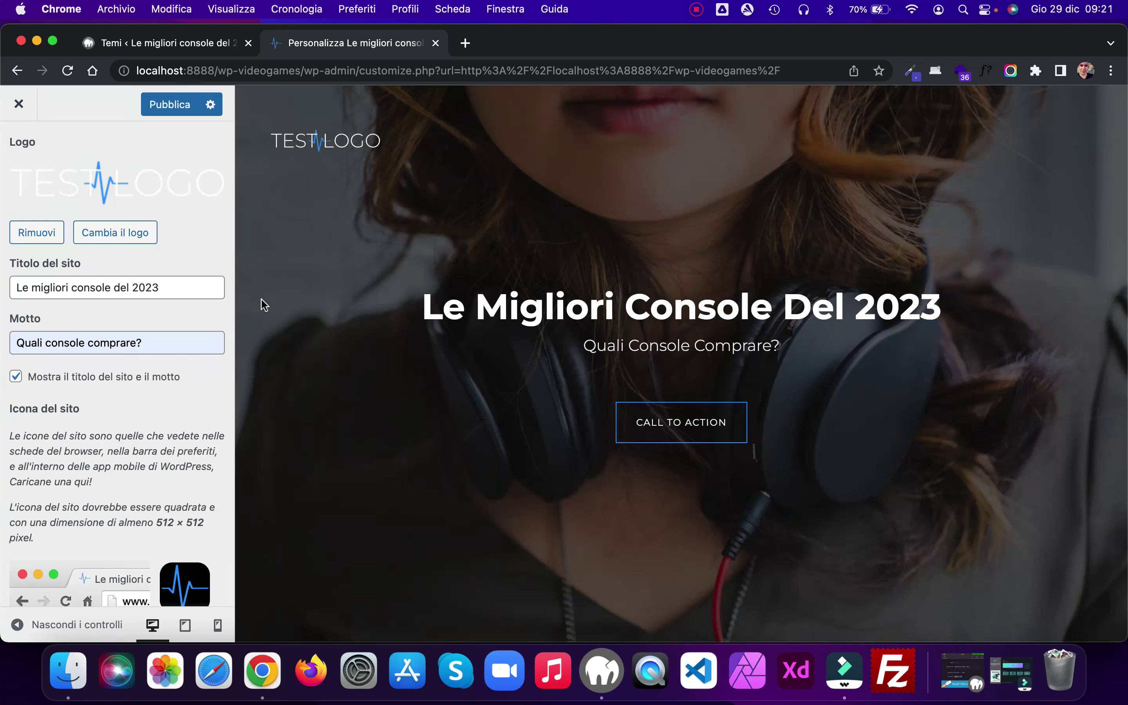
{"action": "left_click", "coordinate": [170, 103]}
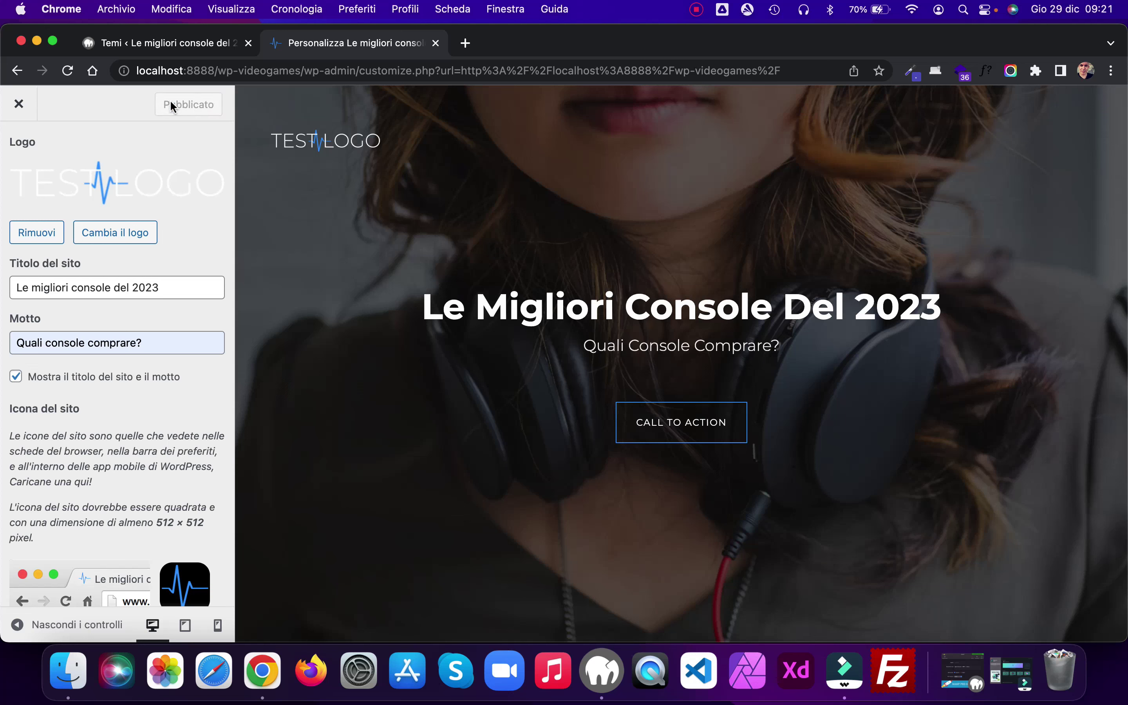
{"action": "left_click", "coordinate": [17, 157]}
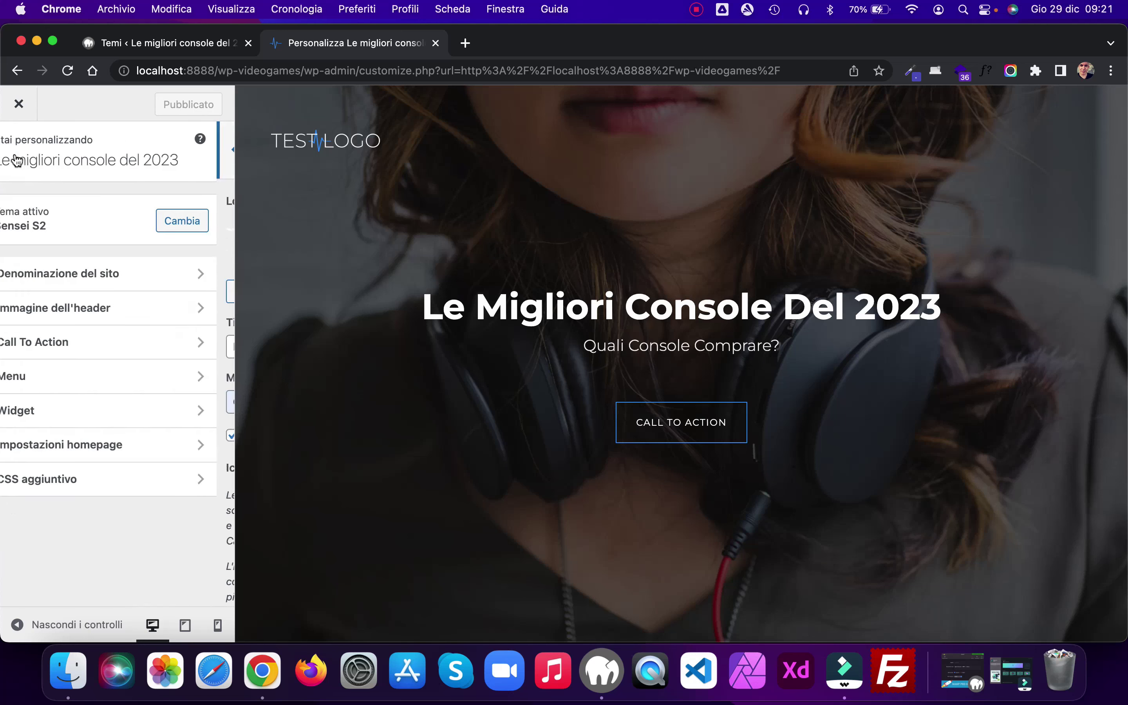
Step: Upload hero.jpg from Finder as a new header image with alt text 'Hero'
{"action": "left_click", "coordinate": [143, 310]}
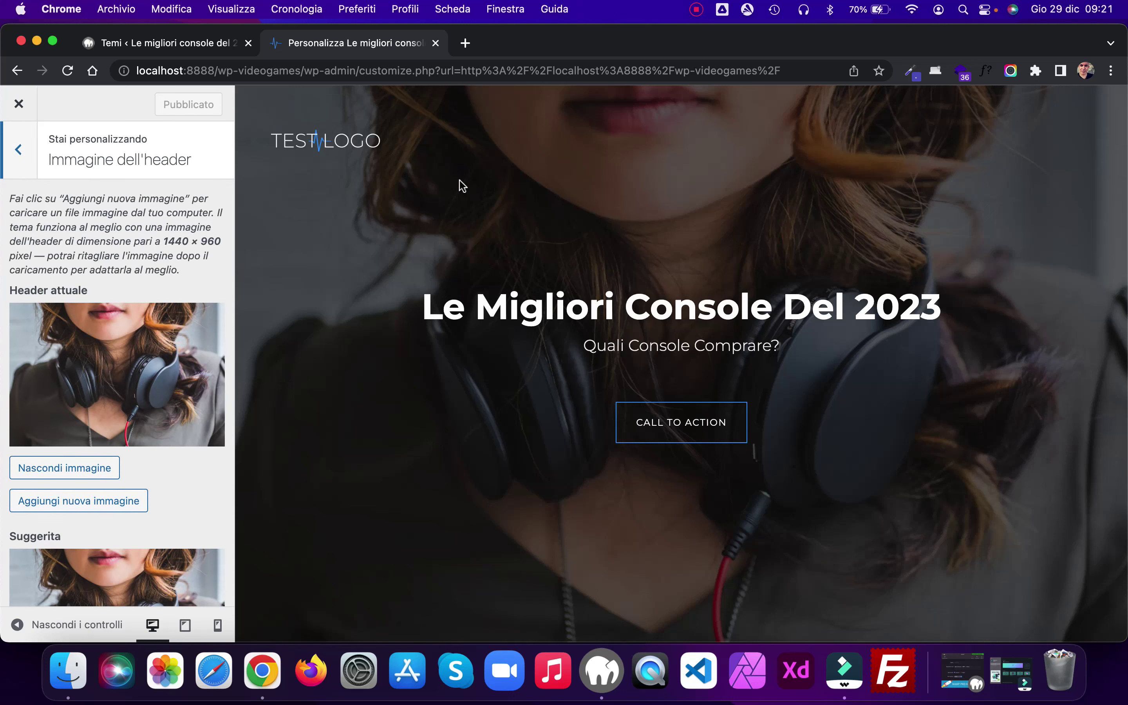
{"action": "left_click", "coordinate": [75, 502]}
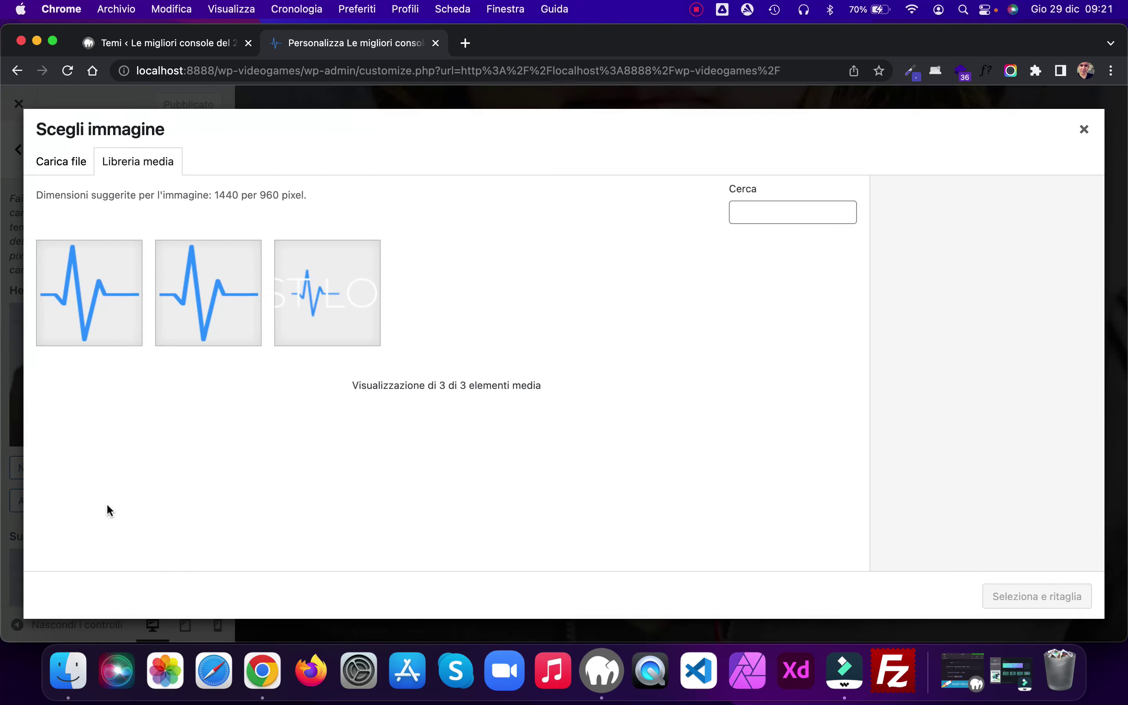
{"action": "left_click", "coordinate": [68, 670]}
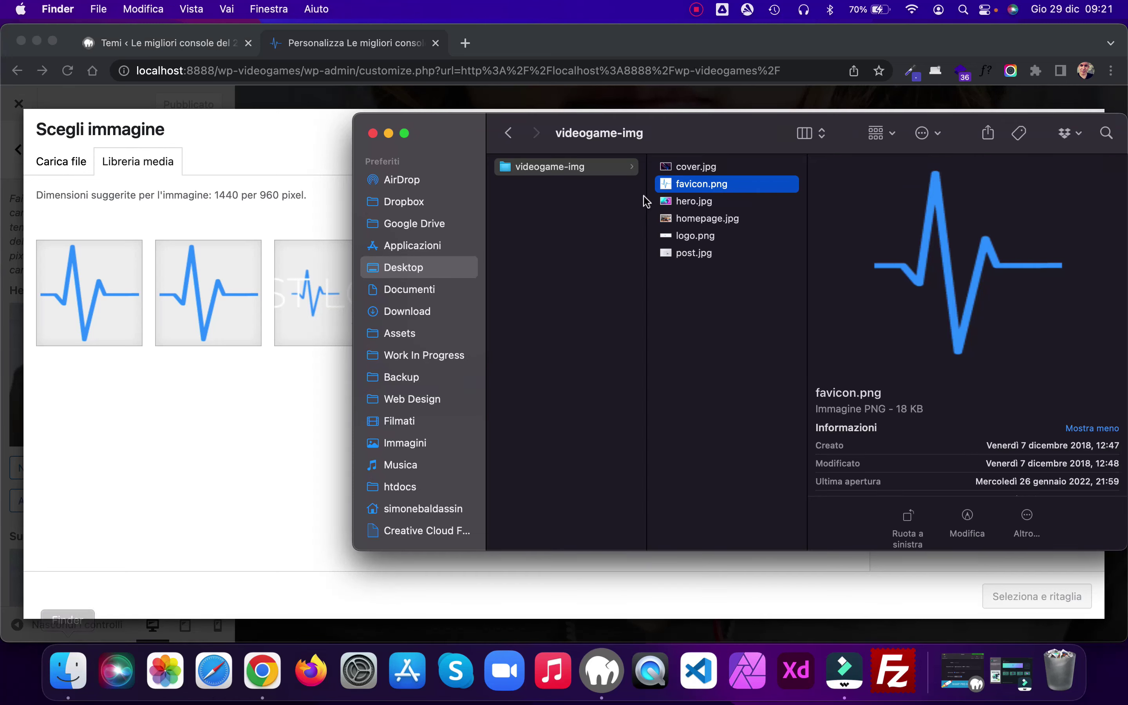
{"action": "left_click", "coordinate": [701, 222]}
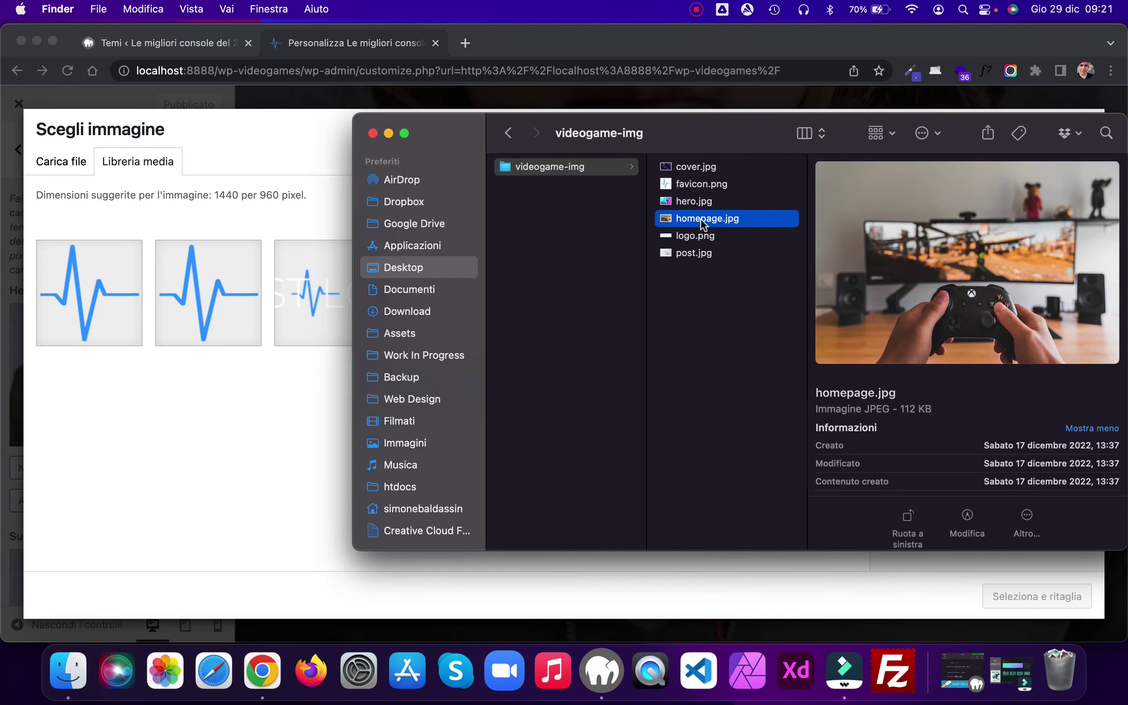
{"action": "left_click", "coordinate": [696, 202]}
{"action": "left_click_drag", "start_coordinate": [695, 206], "coordinate": [181, 426]}
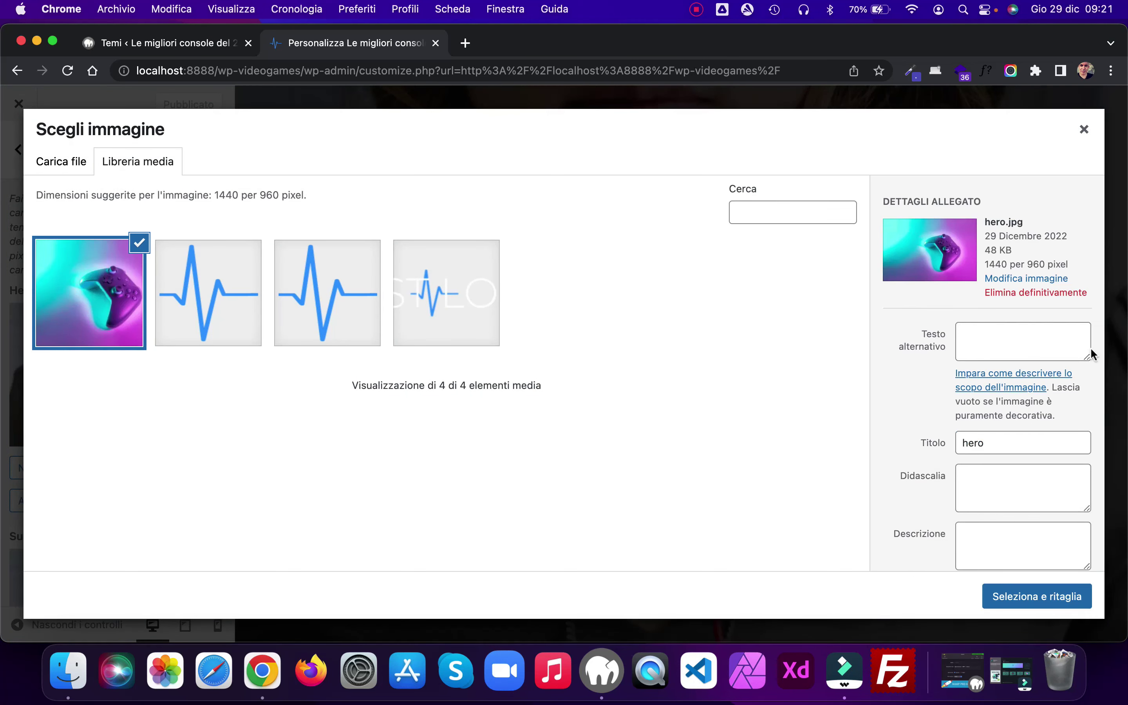
{"action": "left_click", "coordinate": [1013, 336]}
{"action": "type", "text": "H"}
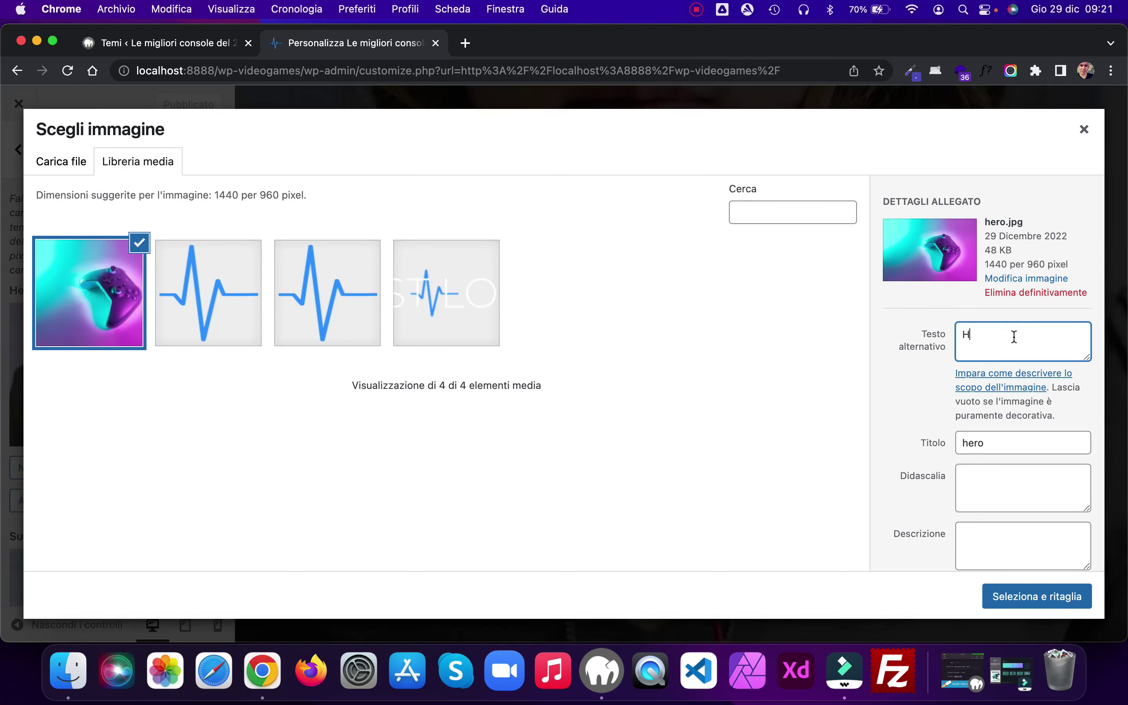
{"action": "type", "text": "ero"}
{"action": "left_click", "coordinate": [1057, 203]}
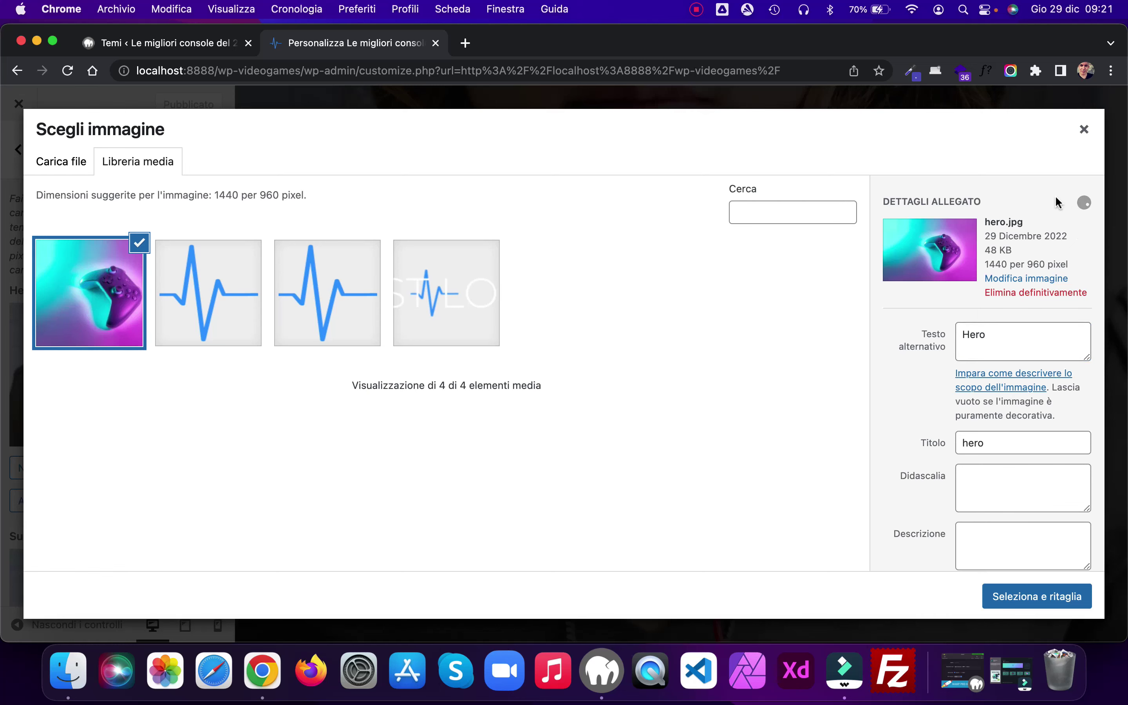
Step: Use hero.jpg uncropped as the header image and publish it
{"action": "scroll", "coordinate": [885, 357], "scroll_direction": "down", "scroll_amount": 3}
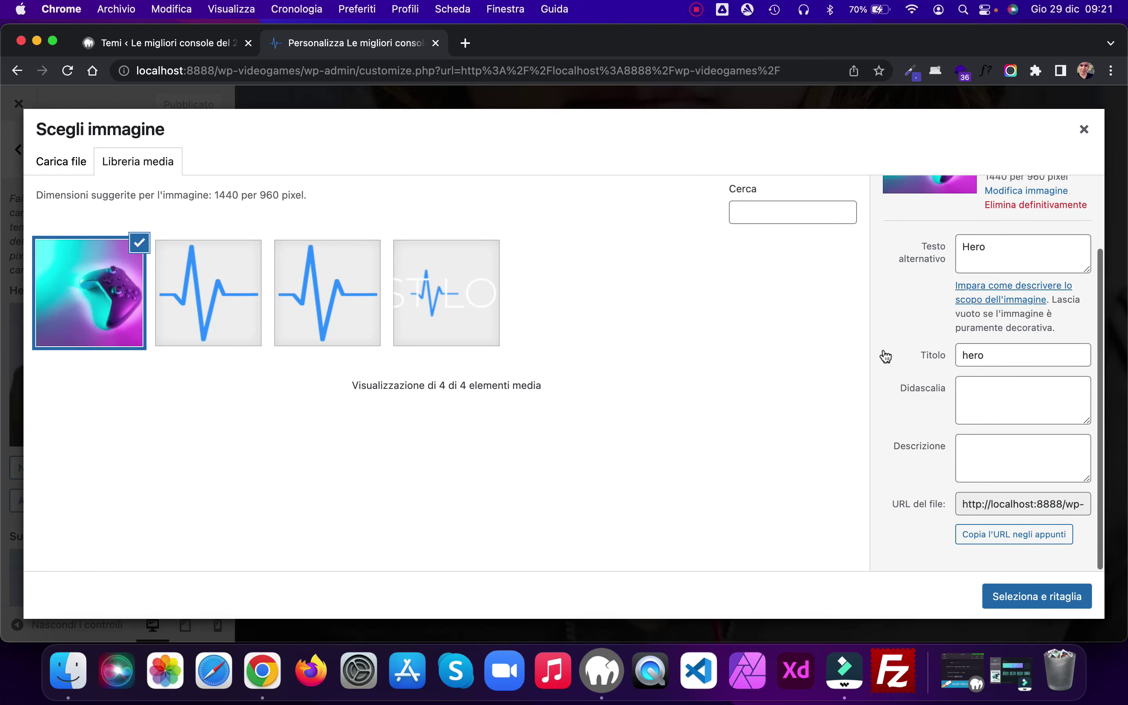
{"action": "left_click", "coordinate": [1030, 599]}
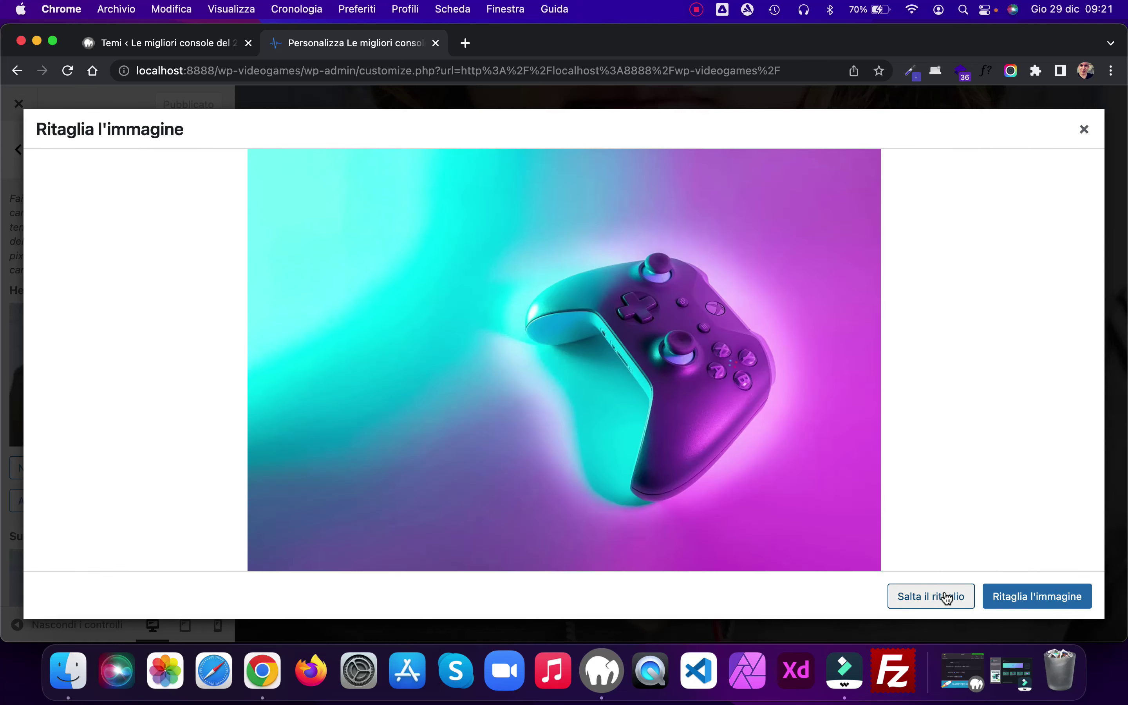
{"action": "left_click", "coordinate": [944, 594]}
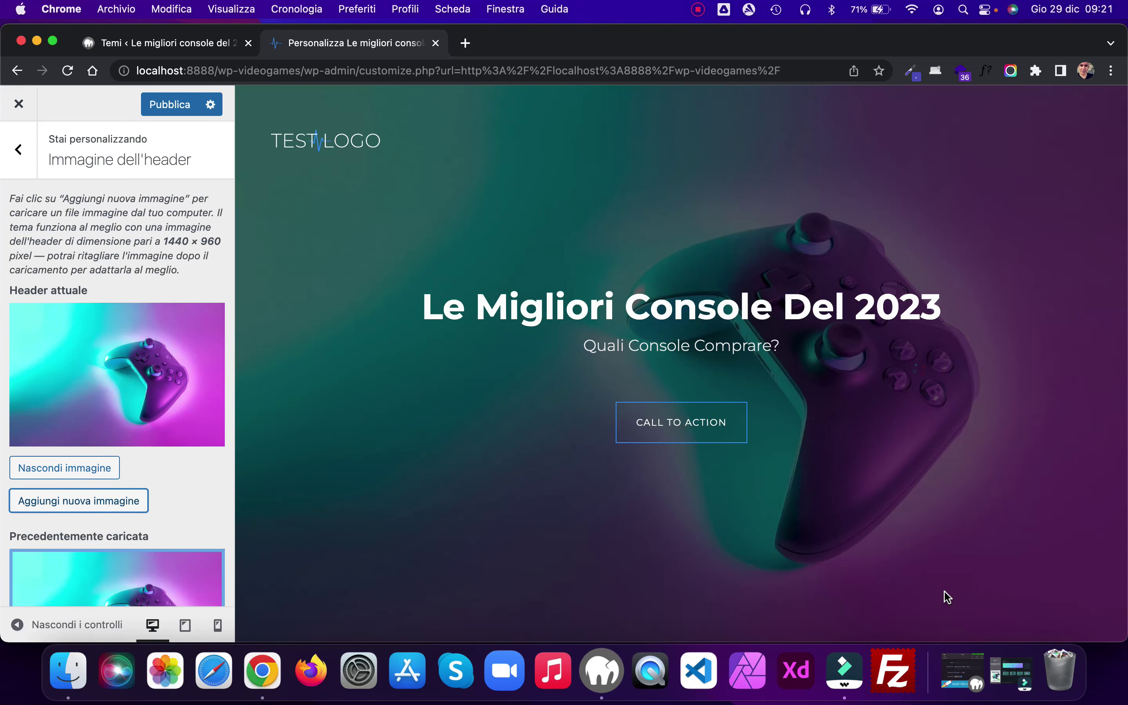
{"action": "left_click", "coordinate": [167, 103]}
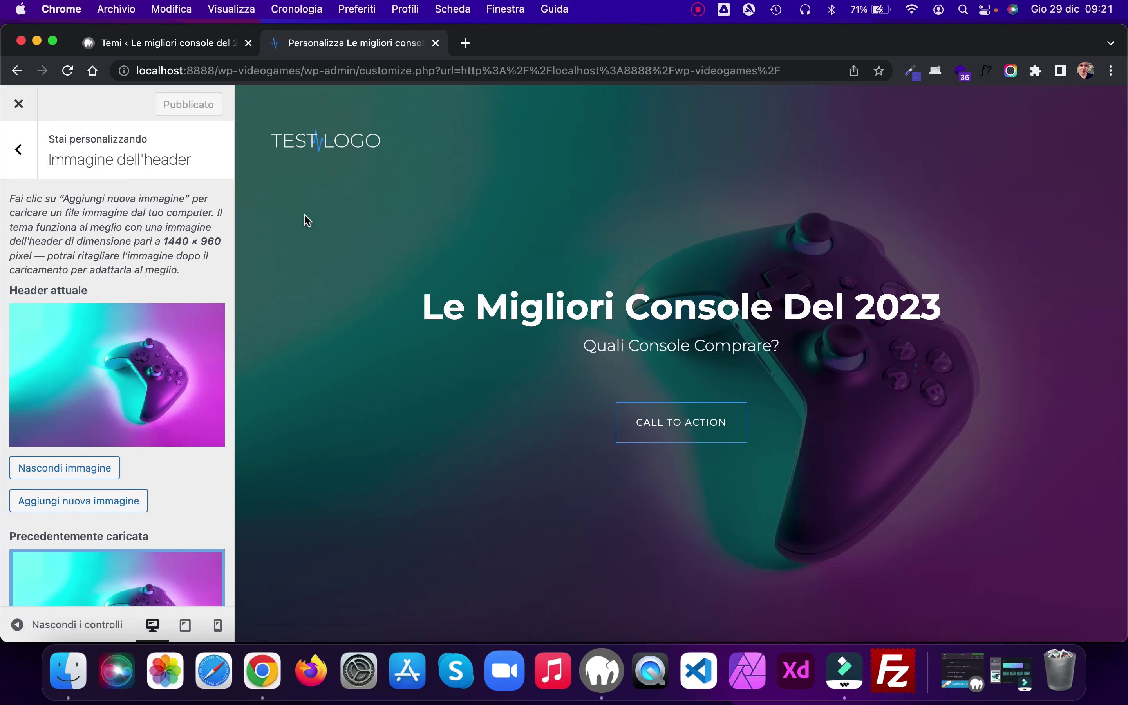
{"action": "key", "text": "Escape"}
{"action": "scroll", "coordinate": [387, 282], "scroll_direction": "down", "scroll_amount": 2}
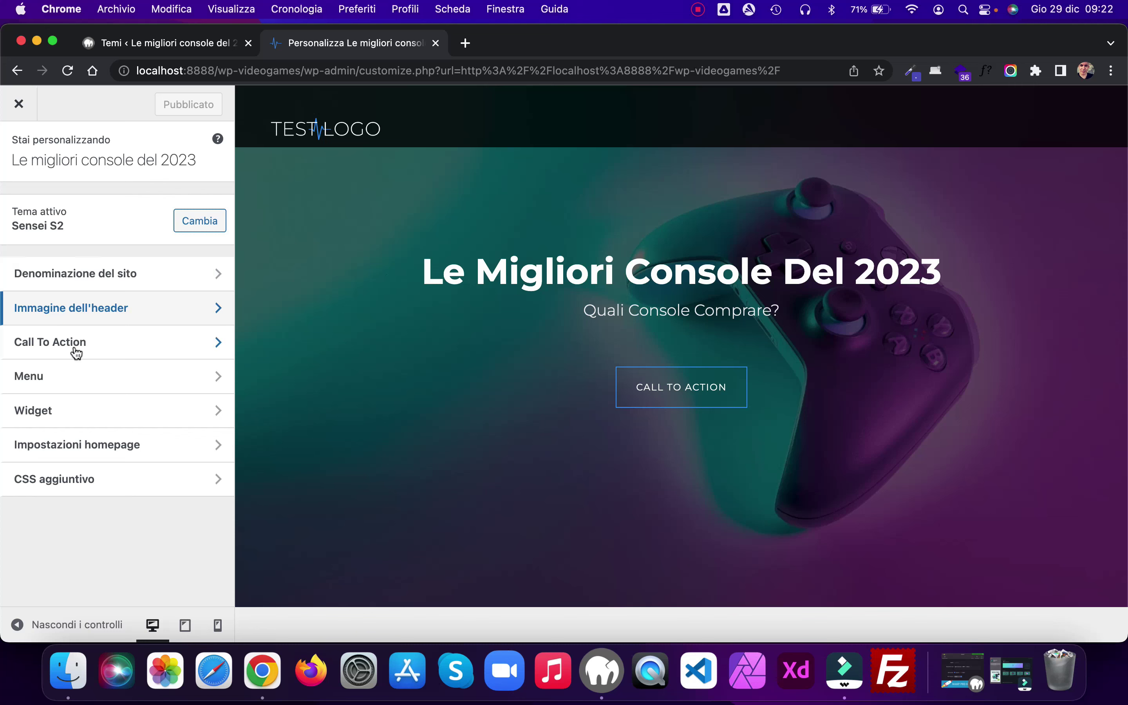
Step: Change the Call To Action button text to 'Catalogo giochi' and publish it
{"action": "left_click", "coordinate": [215, 348]}
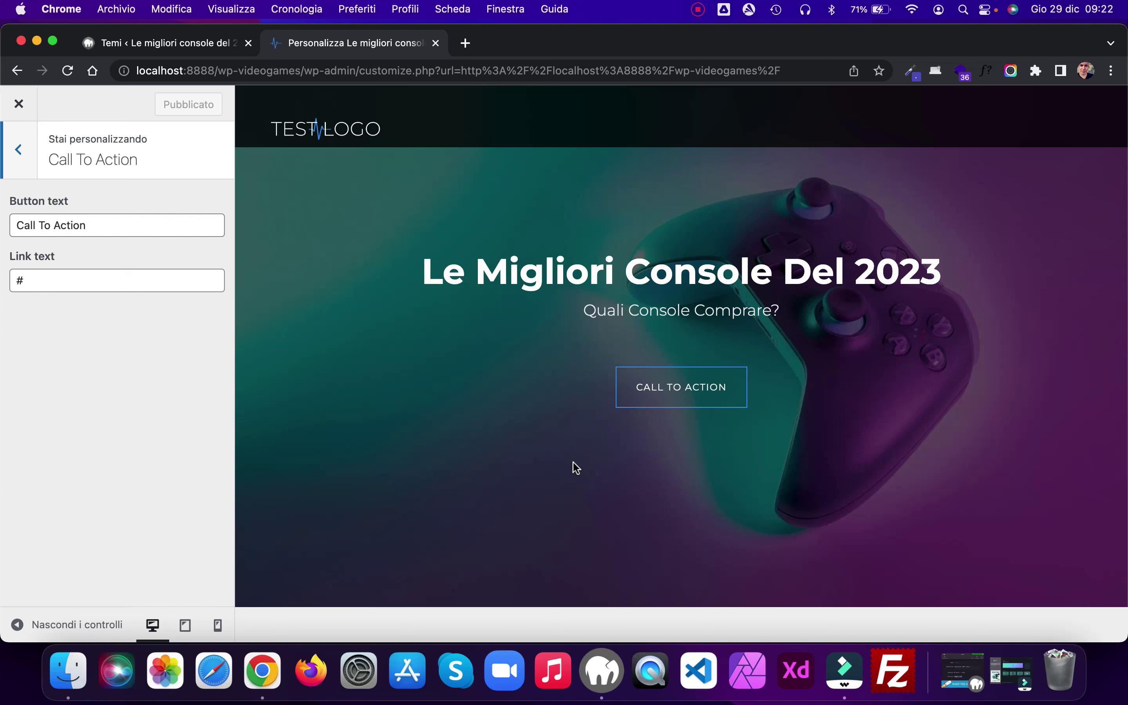
{"action": "left_click_drag", "start_coordinate": [88, 222], "coordinate": [28, 222]}
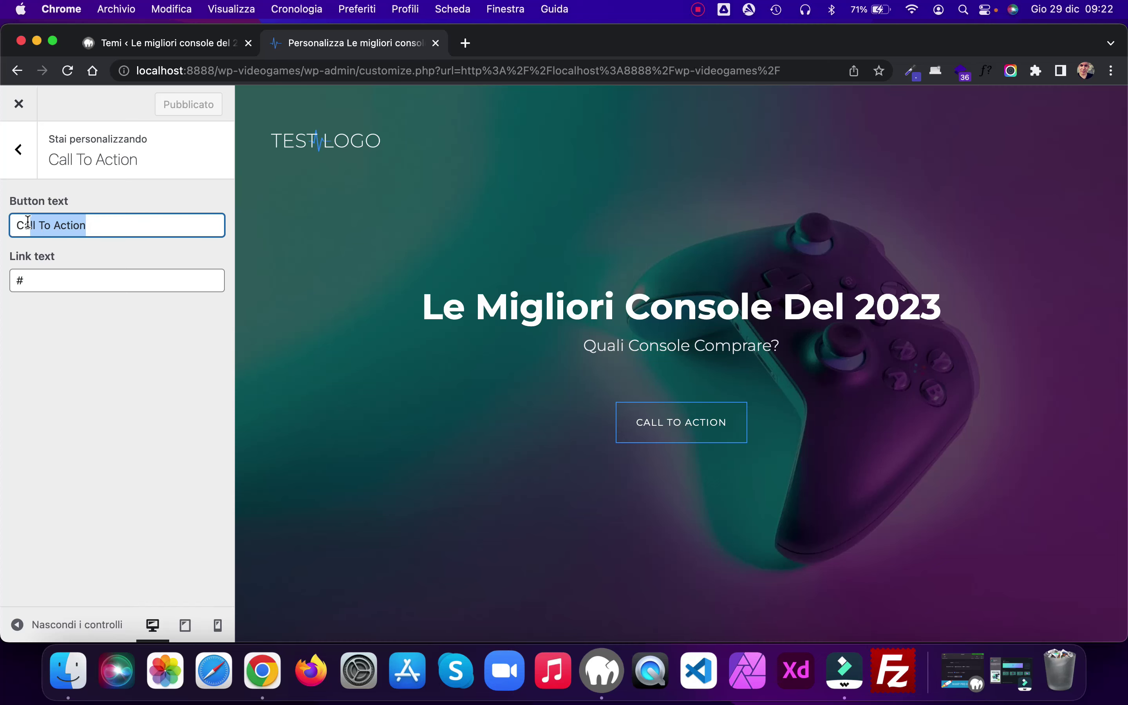
{"action": "type", "text": "atalog"}
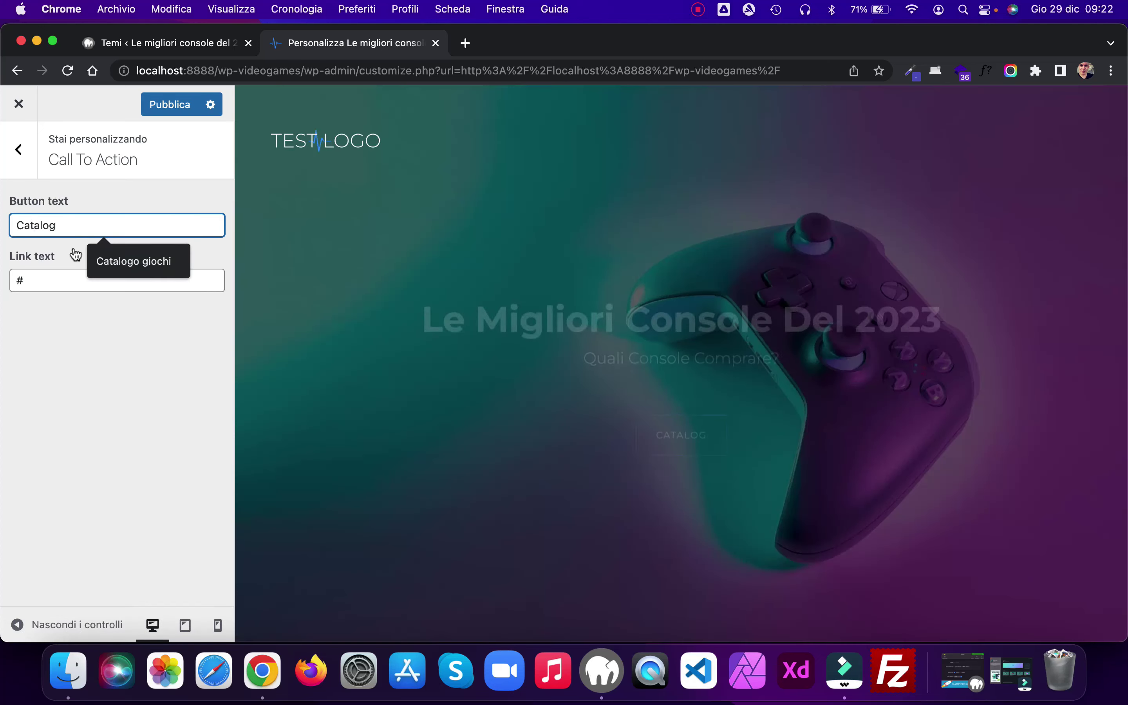
{"action": "left_click", "coordinate": [146, 264]}
{"action": "left_click", "coordinate": [47, 281]}
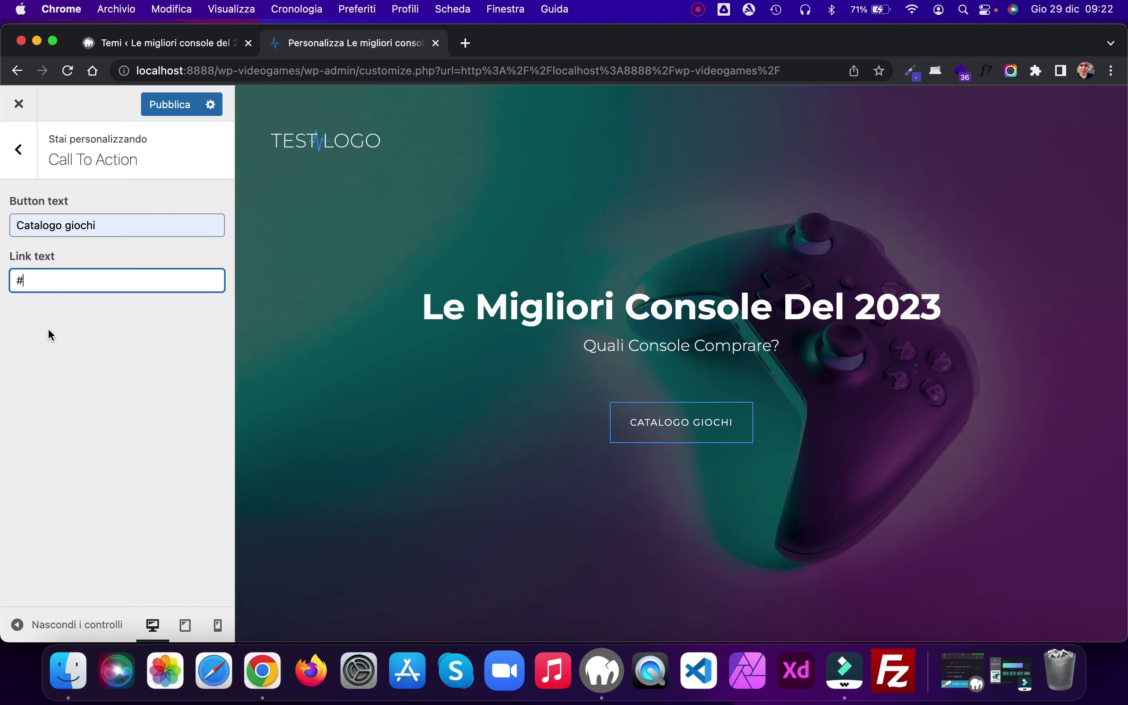
{"action": "left_click", "coordinate": [164, 107]}
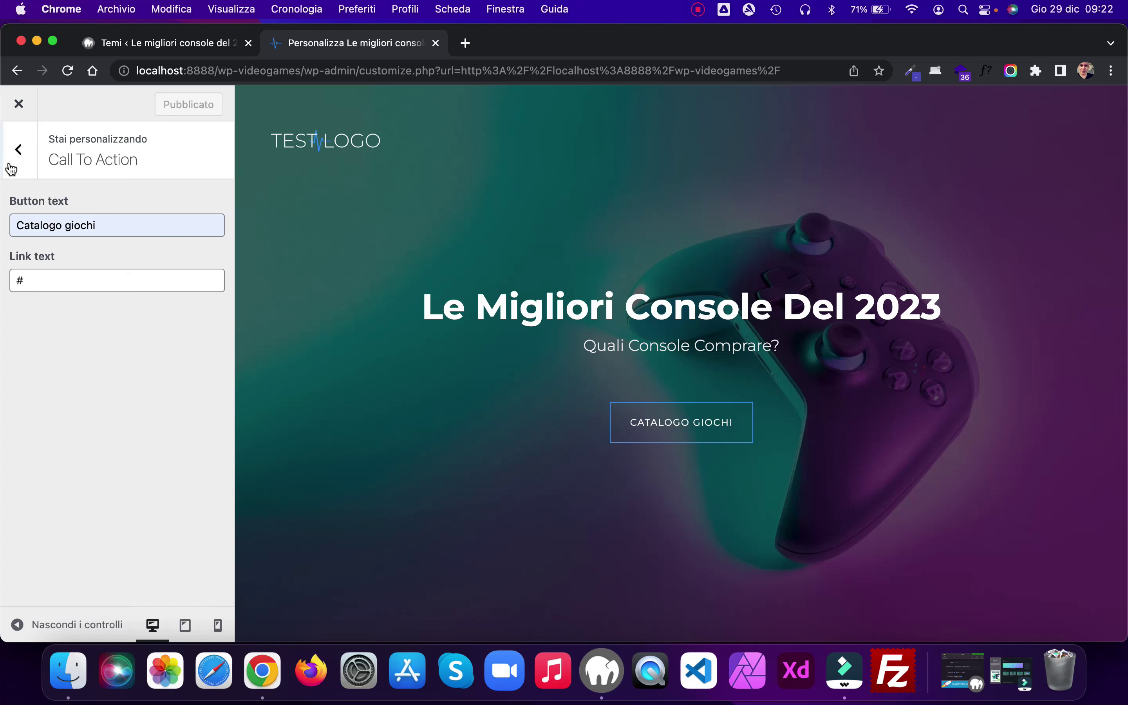
Step: Leave the Customizer to view the live homepage
{"action": "left_click", "coordinate": [19, 151]}
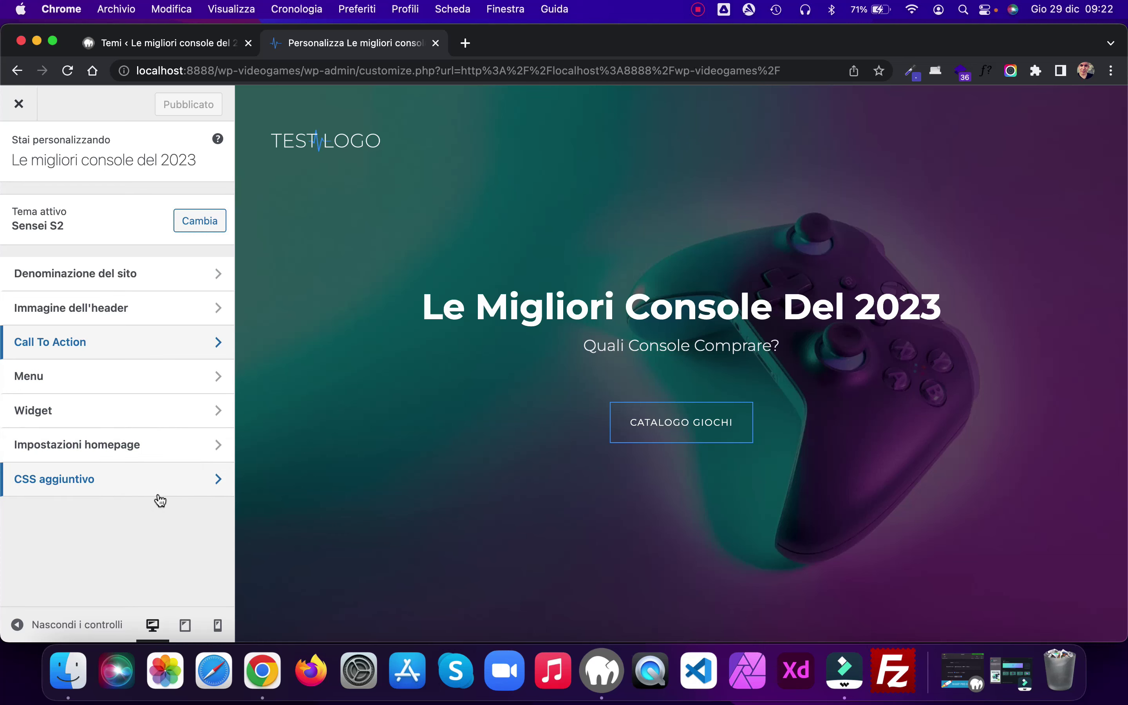
{"action": "scroll", "coordinate": [488, 289], "scroll_direction": "down", "scroll_amount": 10}
{"action": "scroll", "coordinate": [487, 287], "scroll_direction": "up", "scroll_amount": 10}
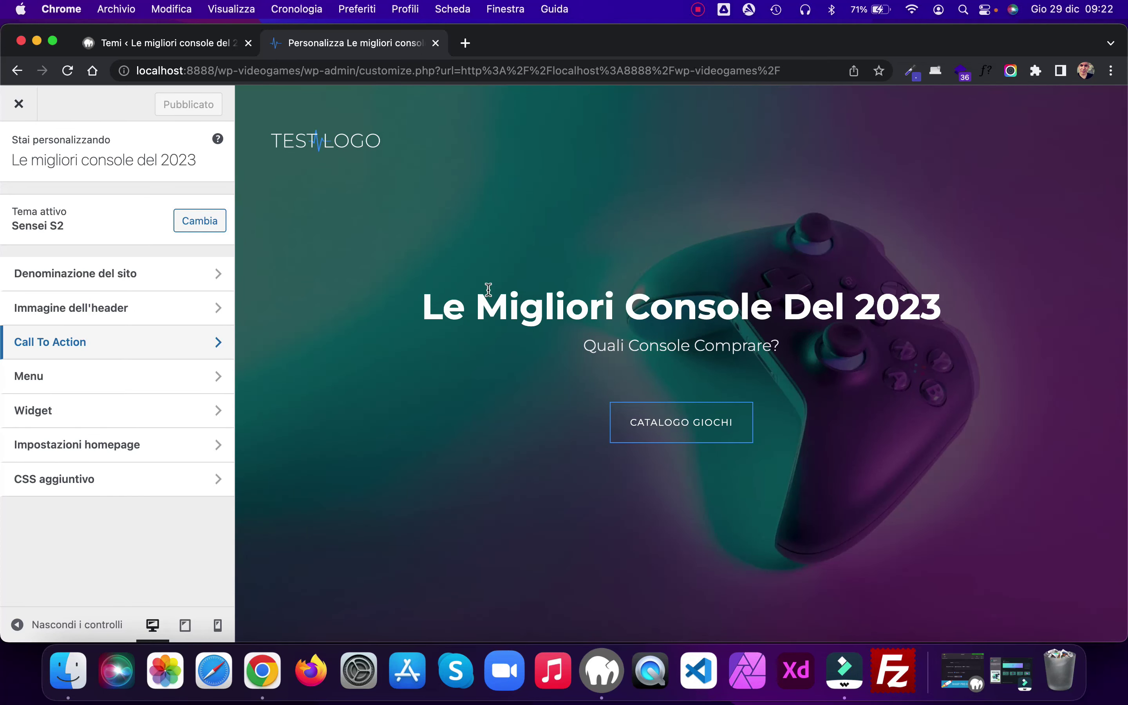
{"action": "left_click", "coordinate": [19, 103]}
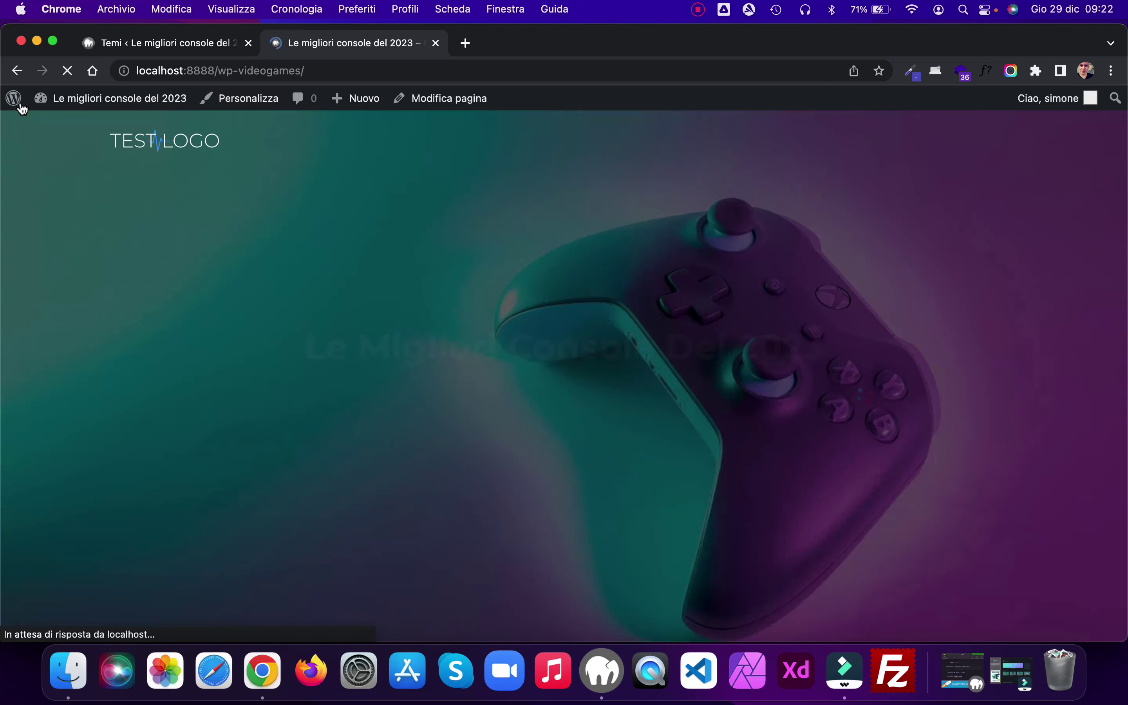
Step: Add a new page titled 'Contatti' and publish it
{"action": "left_click", "coordinate": [168, 42]}
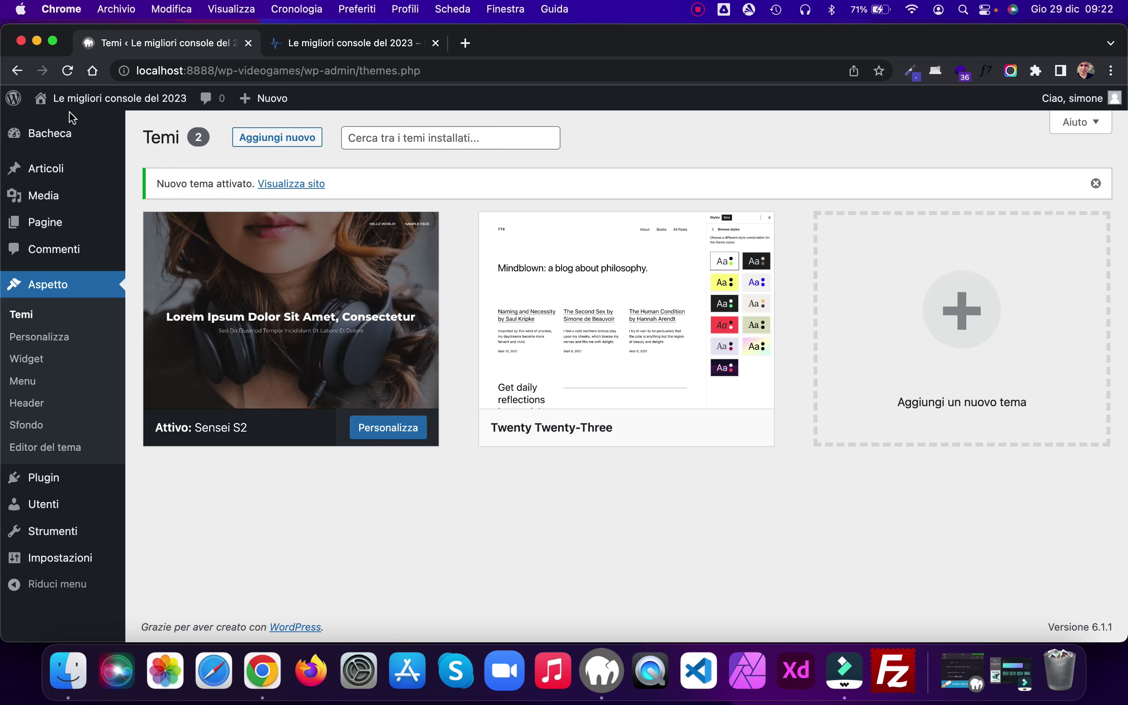
{"action": "mouse_move", "coordinate": [91, 196]}
{"action": "mouse_move", "coordinate": [51, 223]}
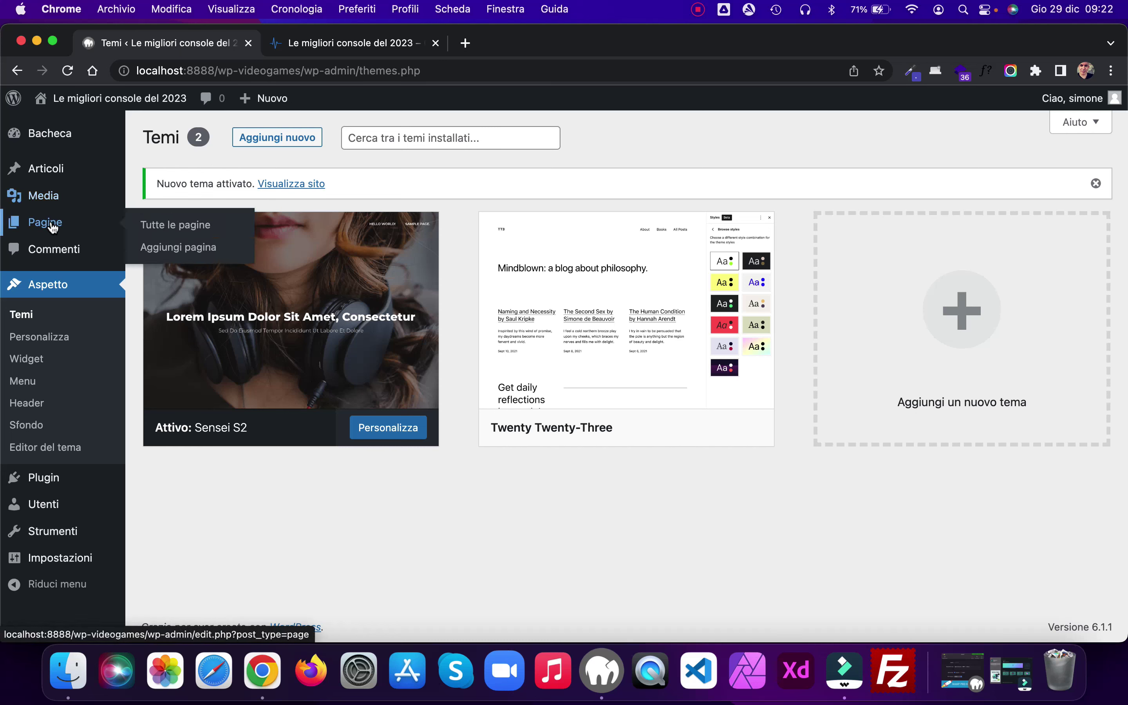
{"action": "left_click", "coordinate": [182, 248]}
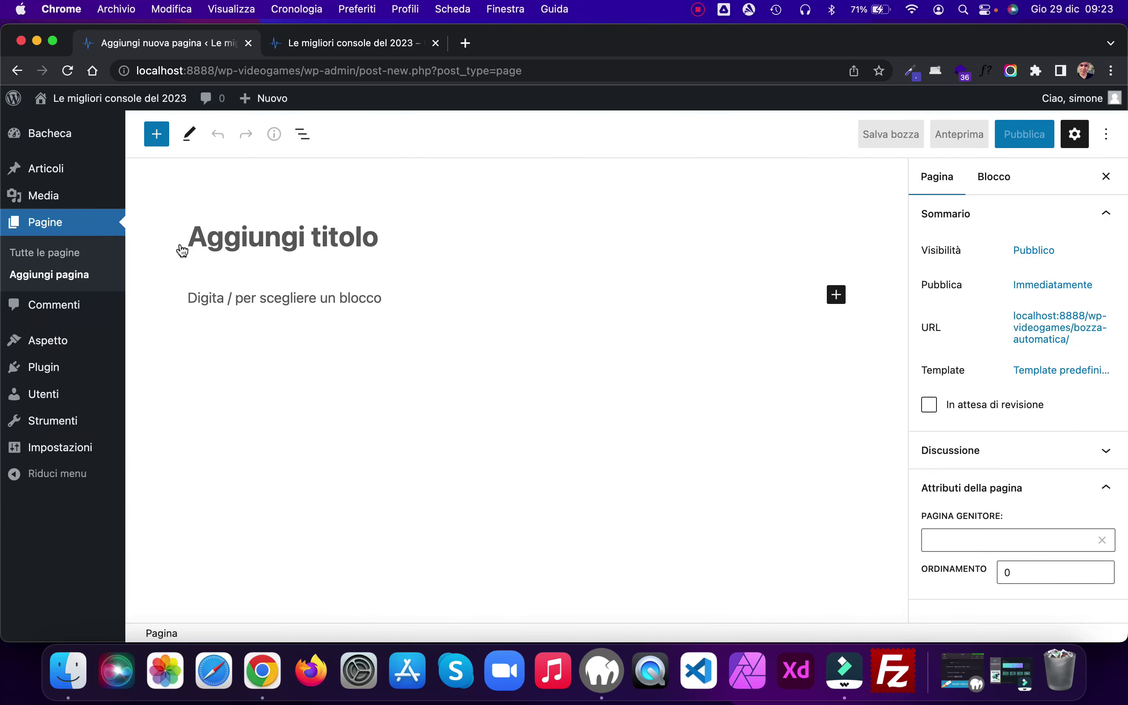
{"action": "type", "text": "Contatti"}
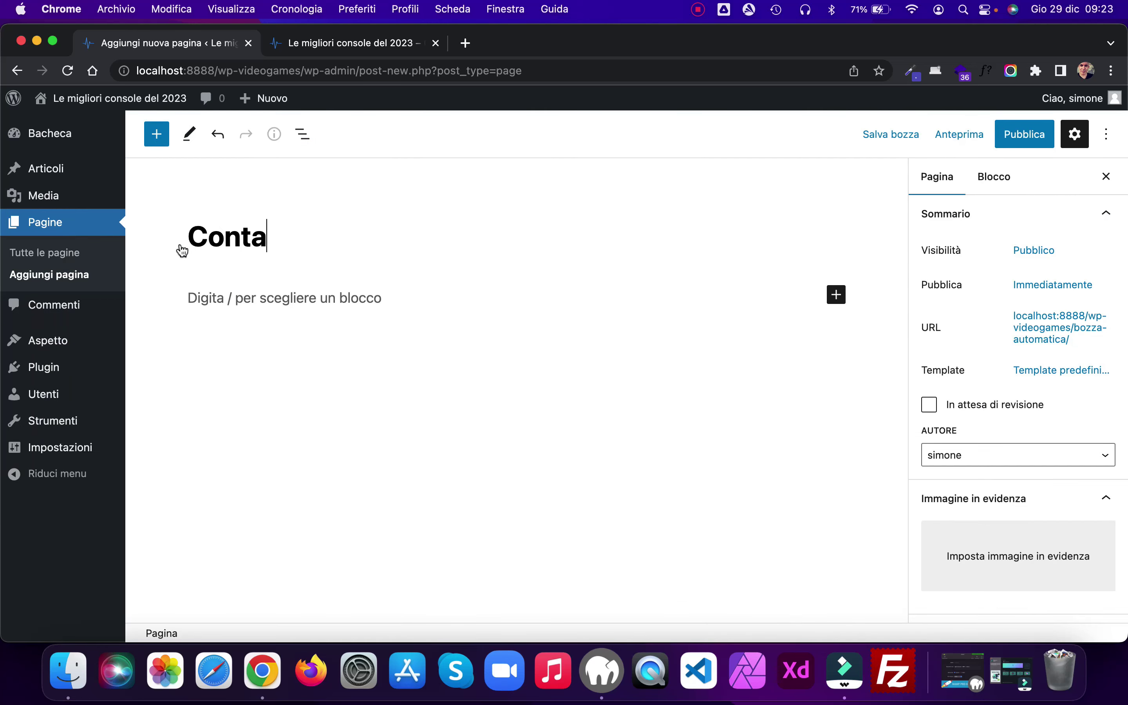
{"action": "left_click", "coordinate": [1027, 139]}
{"action": "left_click", "coordinate": [983, 142]}
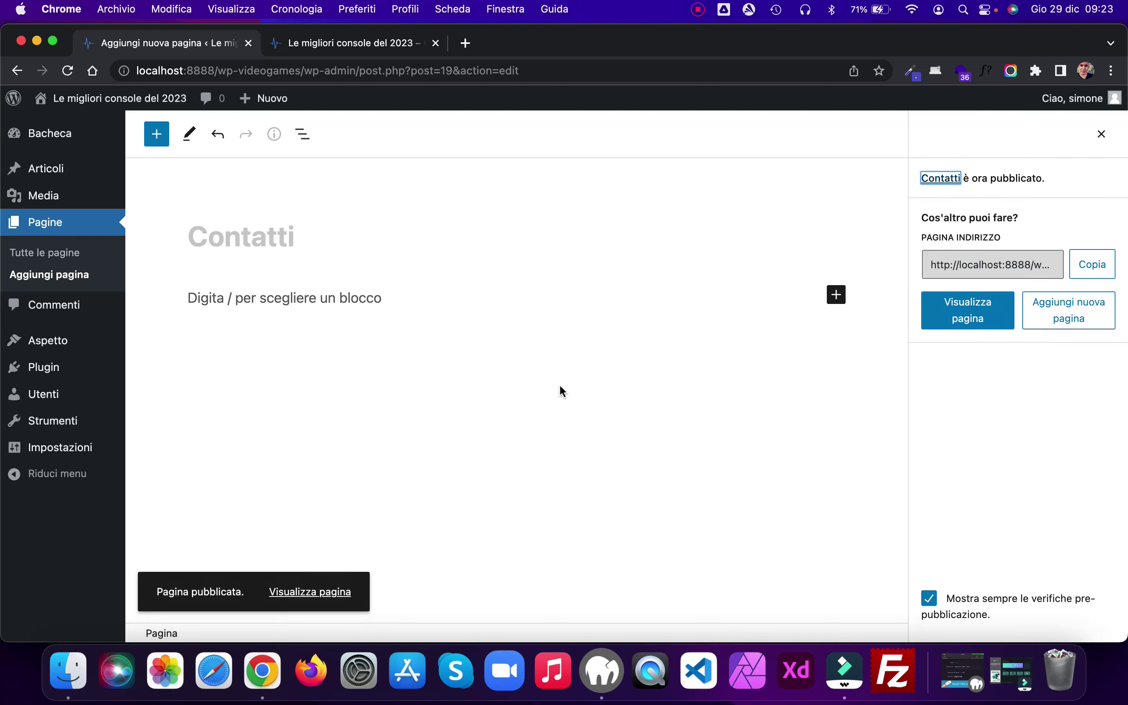
Step: On the Menus page, rename Menu 1 to 'Main Menu'
{"action": "mouse_move", "coordinate": [119, 340]}
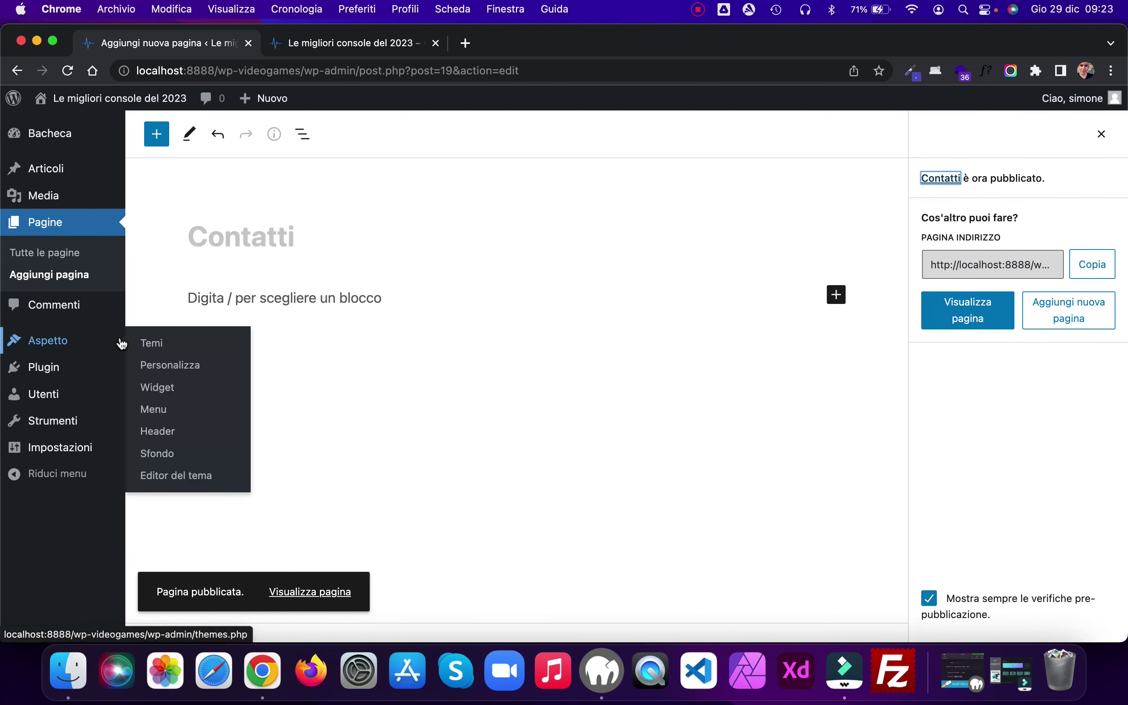
{"action": "left_click", "coordinate": [167, 409]}
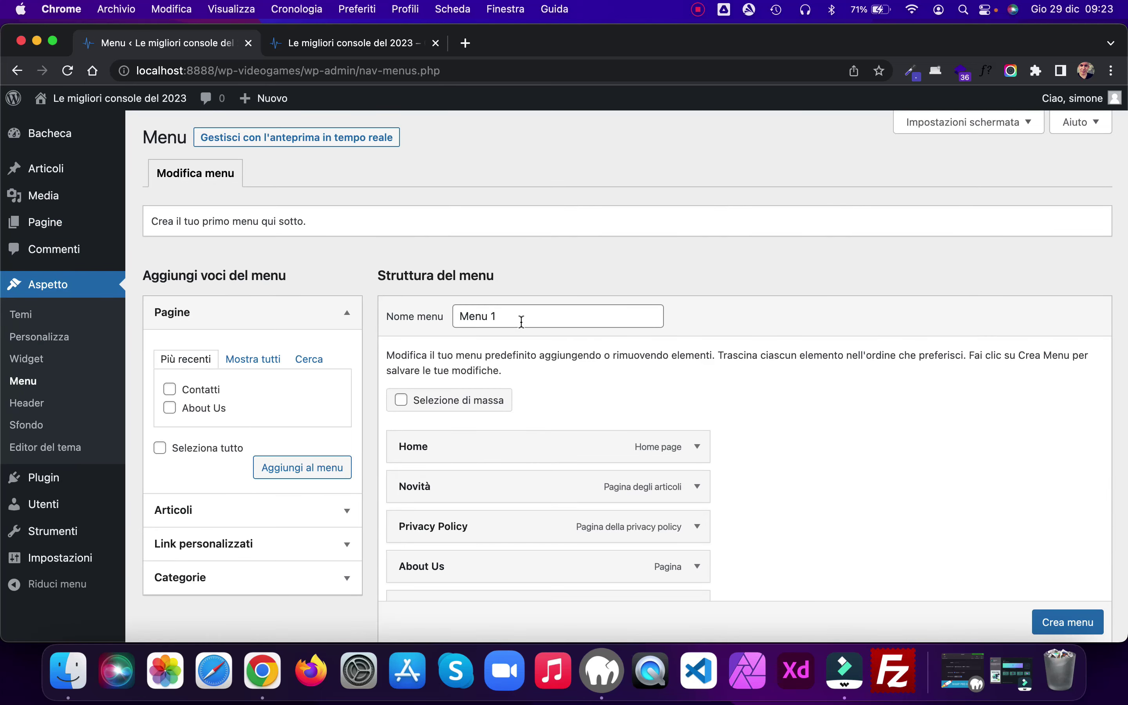
{"action": "left_click", "coordinate": [396, 317]}
{"action": "key", "text": "super+a"}
{"action": "type", "text": "Mai"}
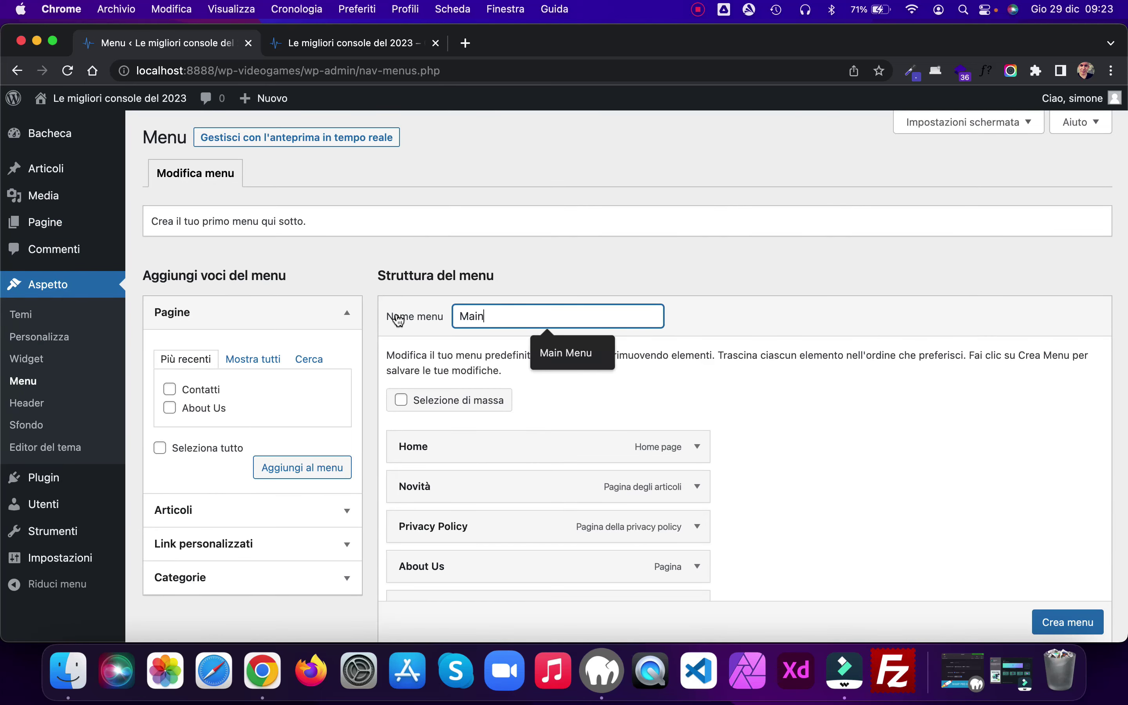
{"action": "type", "text": "n"}
{"action": "left_click", "coordinate": [566, 353]}
Step: Move Novità down, remove Privacy Policy, and create the menu
{"action": "scroll", "coordinate": [853, 401], "scroll_direction": "down", "scroll_amount": 3}
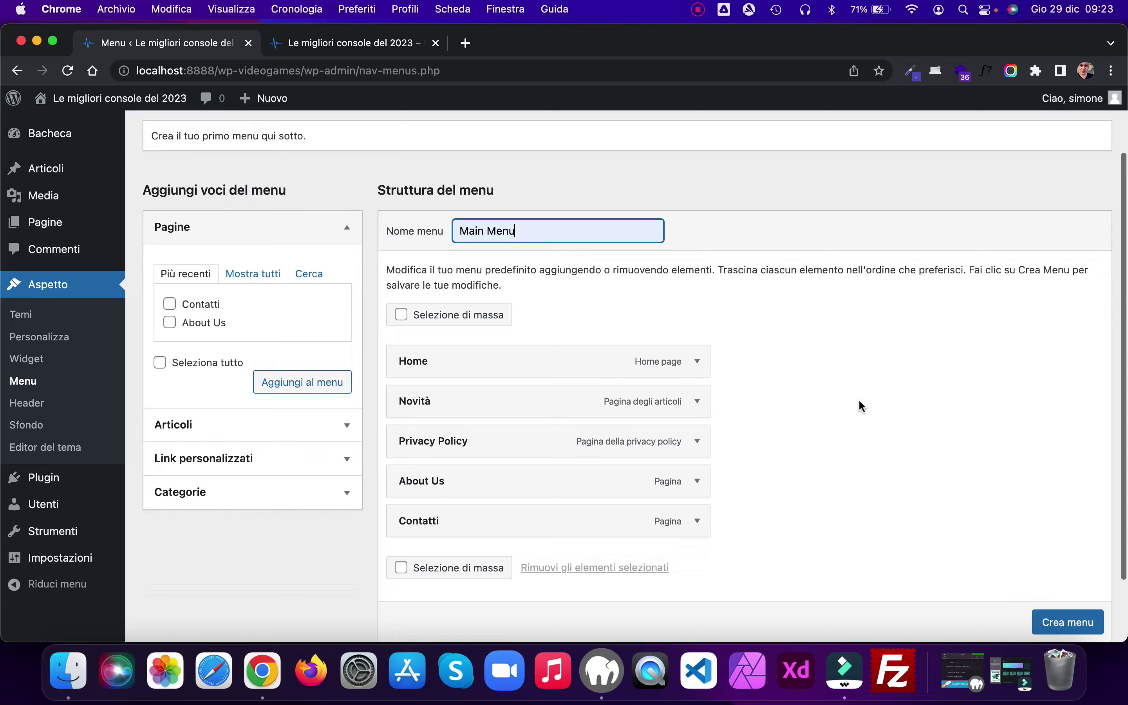
{"action": "scroll", "coordinate": [861, 405], "scroll_direction": "down", "scroll_amount": 2}
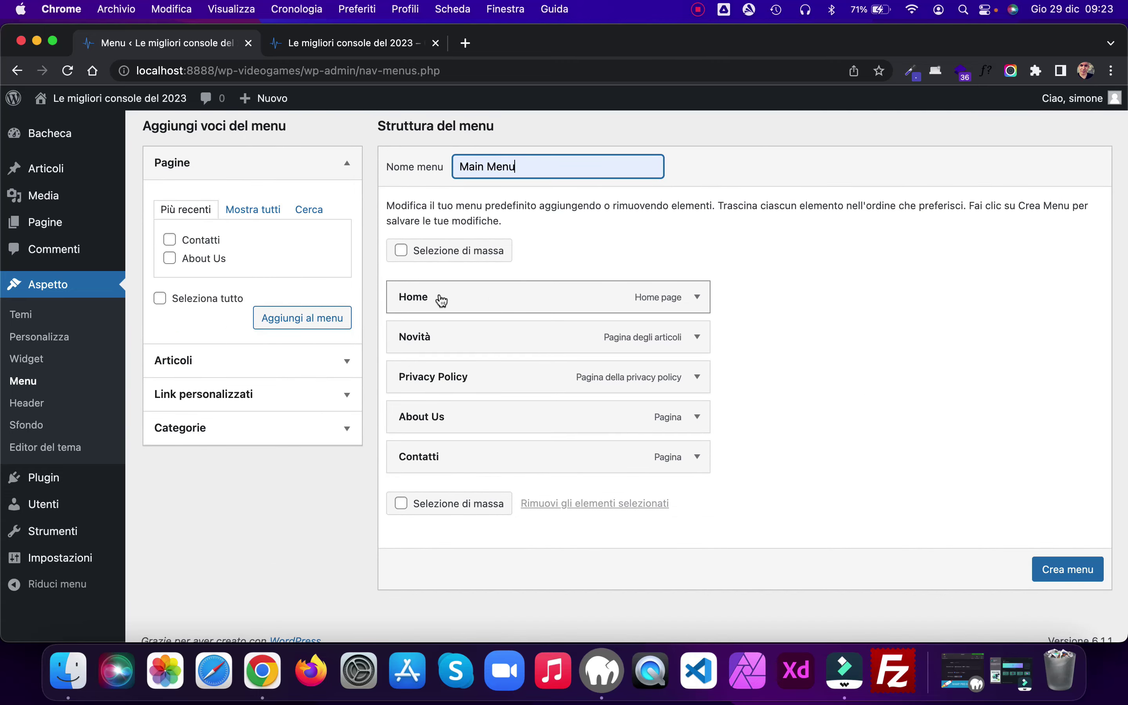
{"action": "mouse_move", "coordinate": [431, 337]}
{"action": "left_mouse_down"}
{"action": "mouse_move", "coordinate": [432, 394]}
{"action": "mouse_move", "coordinate": [429, 333]}
{"action": "left_mouse_up"}
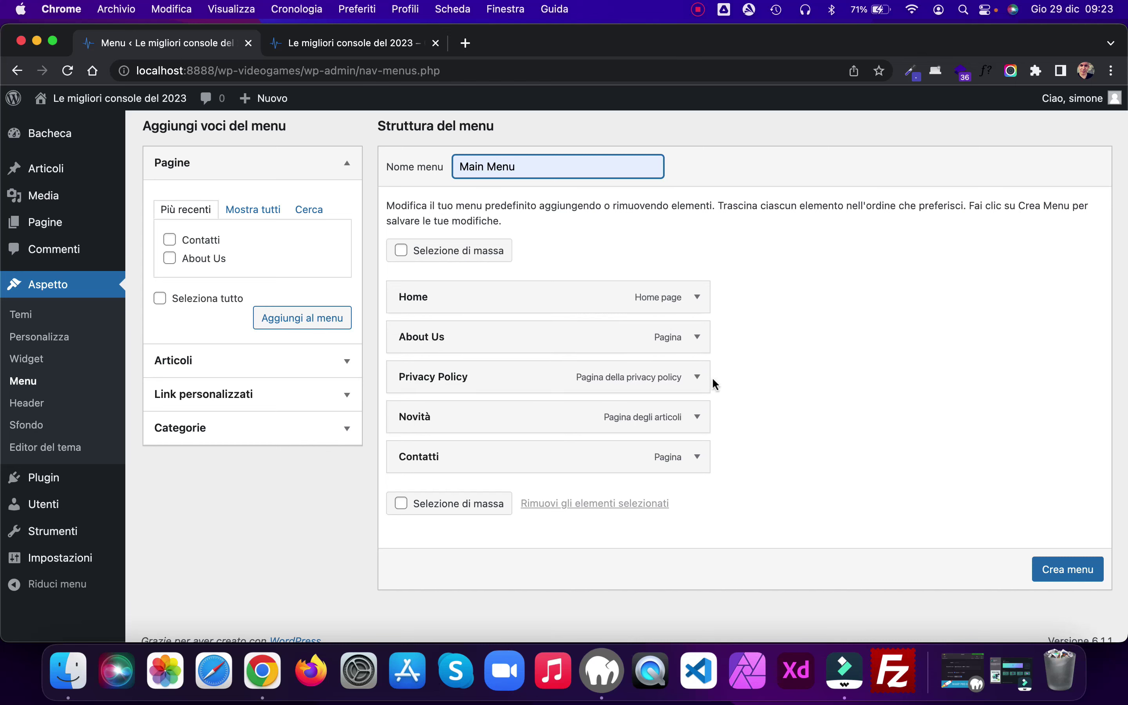
{"action": "left_click", "coordinate": [697, 381]}
{"action": "left_click", "coordinate": [417, 521]}
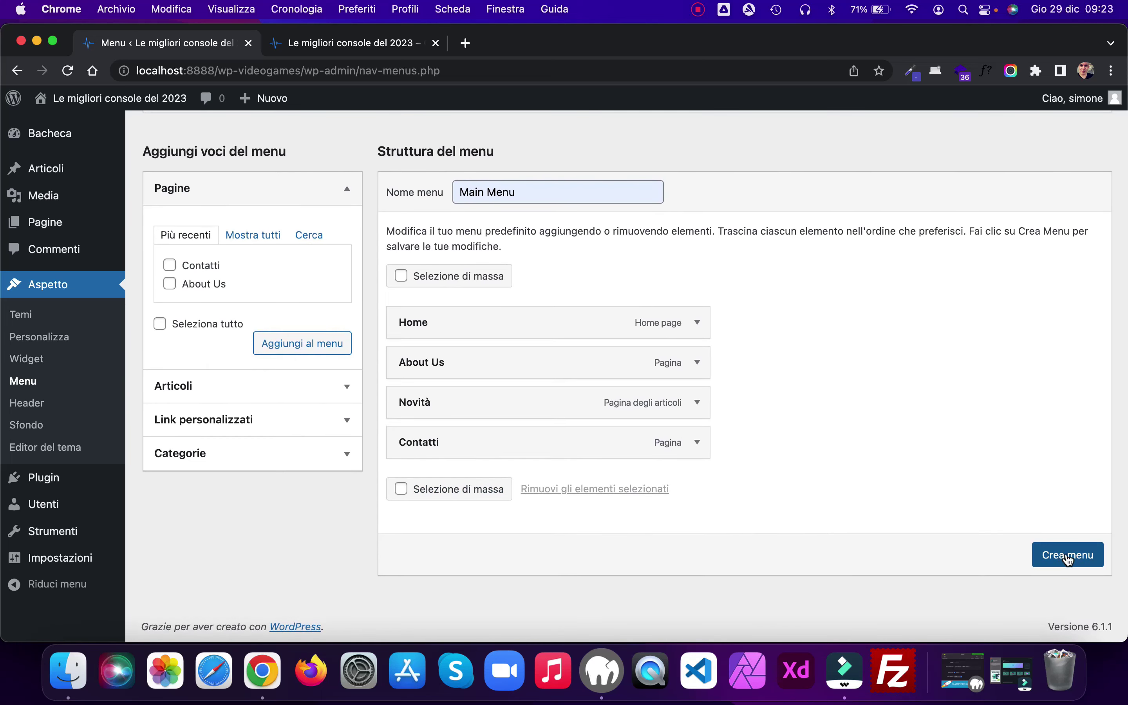
{"action": "left_click", "coordinate": [1067, 553]}
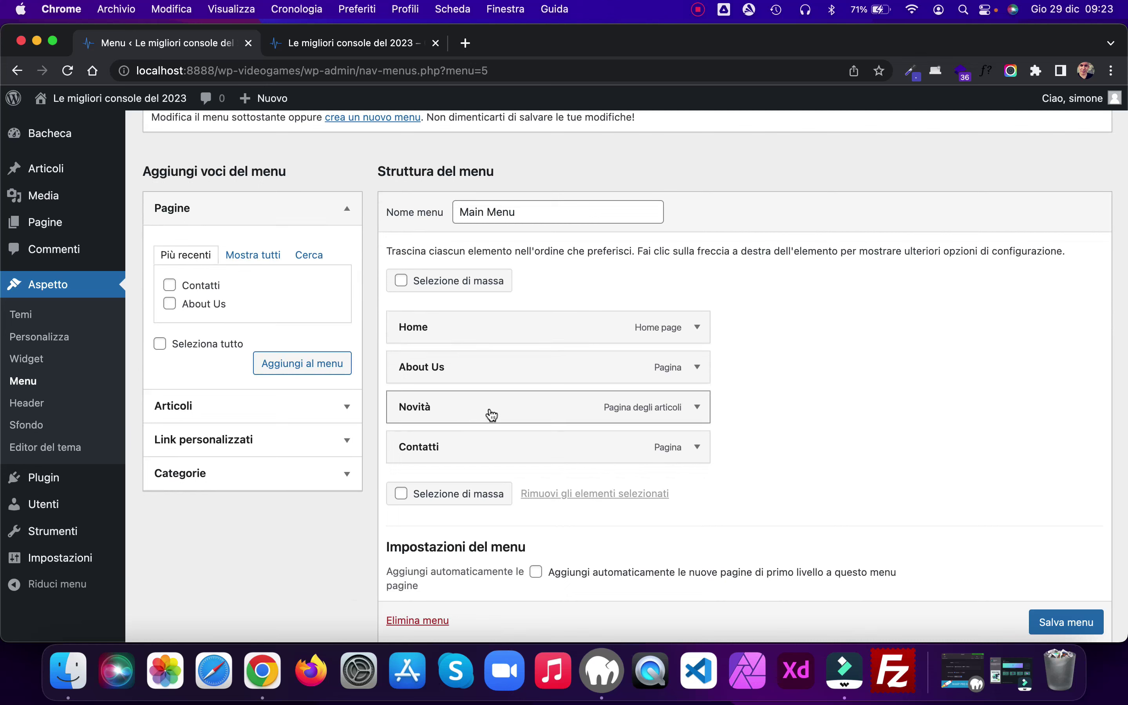
Step: Add the Nintendo Switch, PlayStation 5 and Xbox categories nested under Novità
{"action": "left_click", "coordinate": [348, 476]}
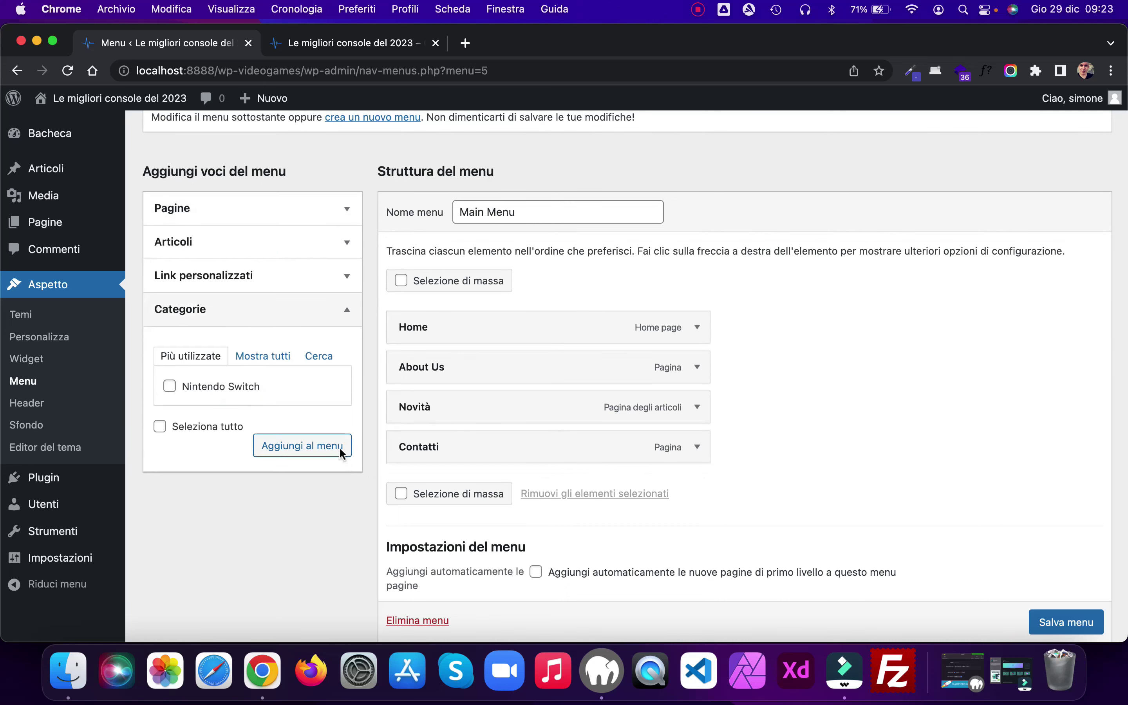
{"action": "left_click", "coordinate": [266, 357]}
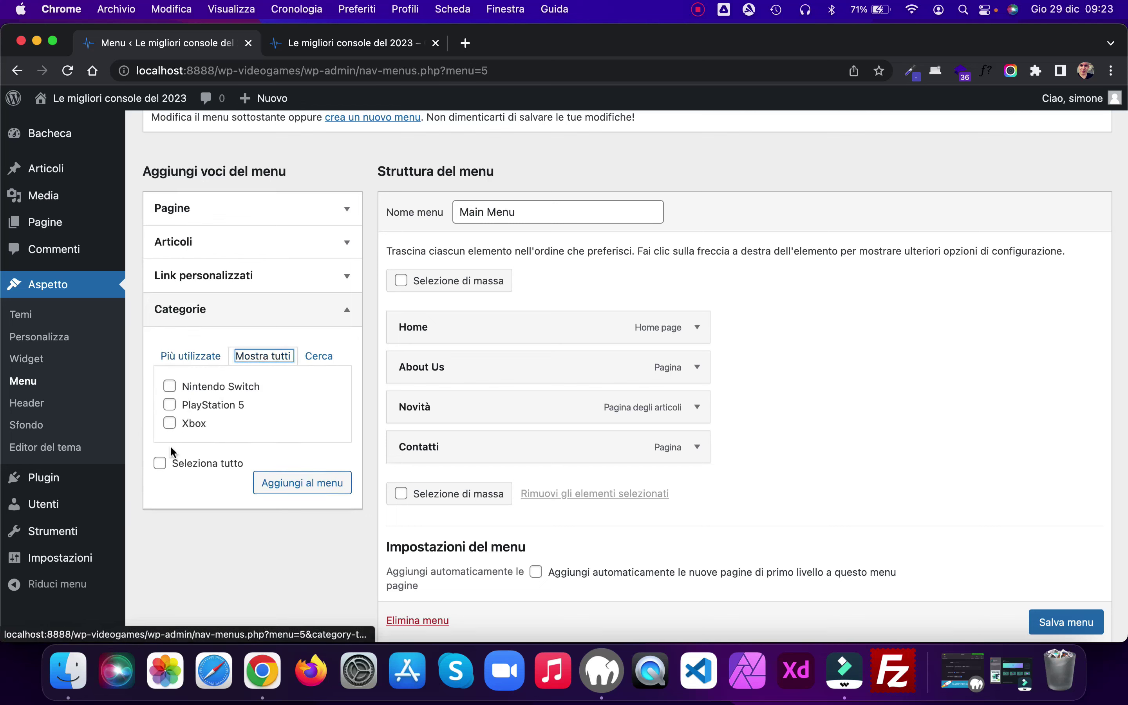
{"action": "left_click", "coordinate": [160, 463]}
{"action": "left_click", "coordinate": [301, 477]}
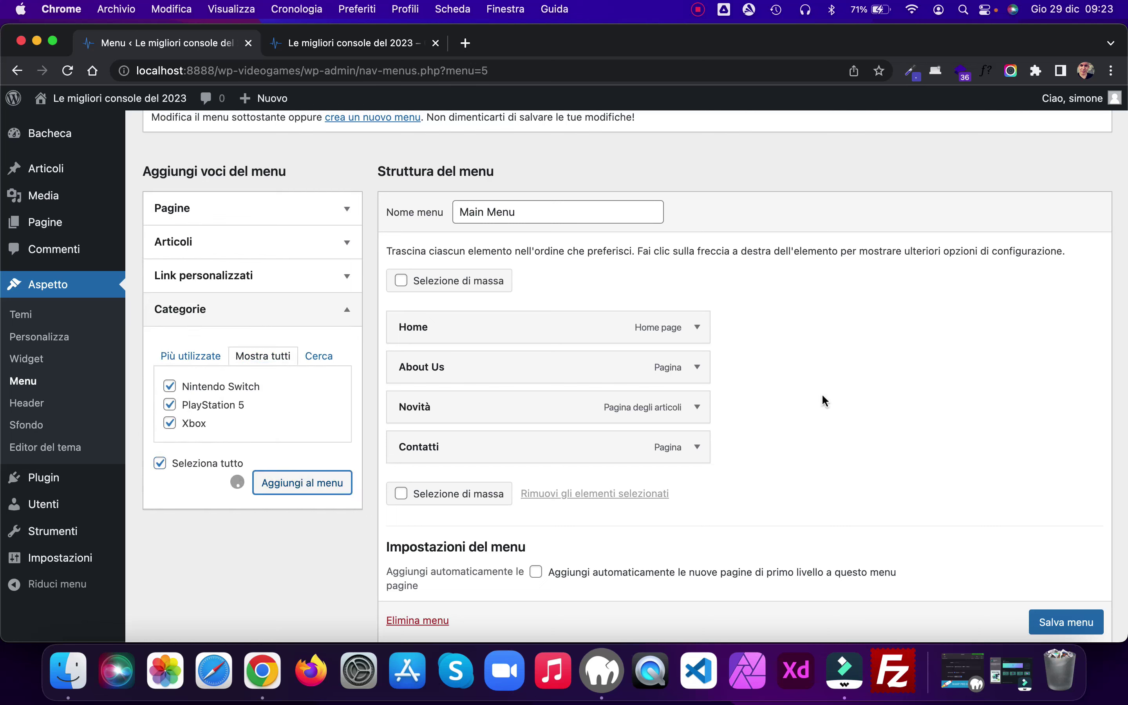
{"action": "left_click_drag", "start_coordinate": [476, 497], "coordinate": [510, 446]}
{"action": "left_click_drag", "start_coordinate": [461, 534], "coordinate": [489, 494]}
{"action": "mouse_move", "coordinate": [471, 552]}
{"action": "left_mouse_down"}
{"action": "mouse_move", "coordinate": [471, 526]}
{"action": "mouse_move", "coordinate": [481, 533]}
{"action": "left_mouse_up"}
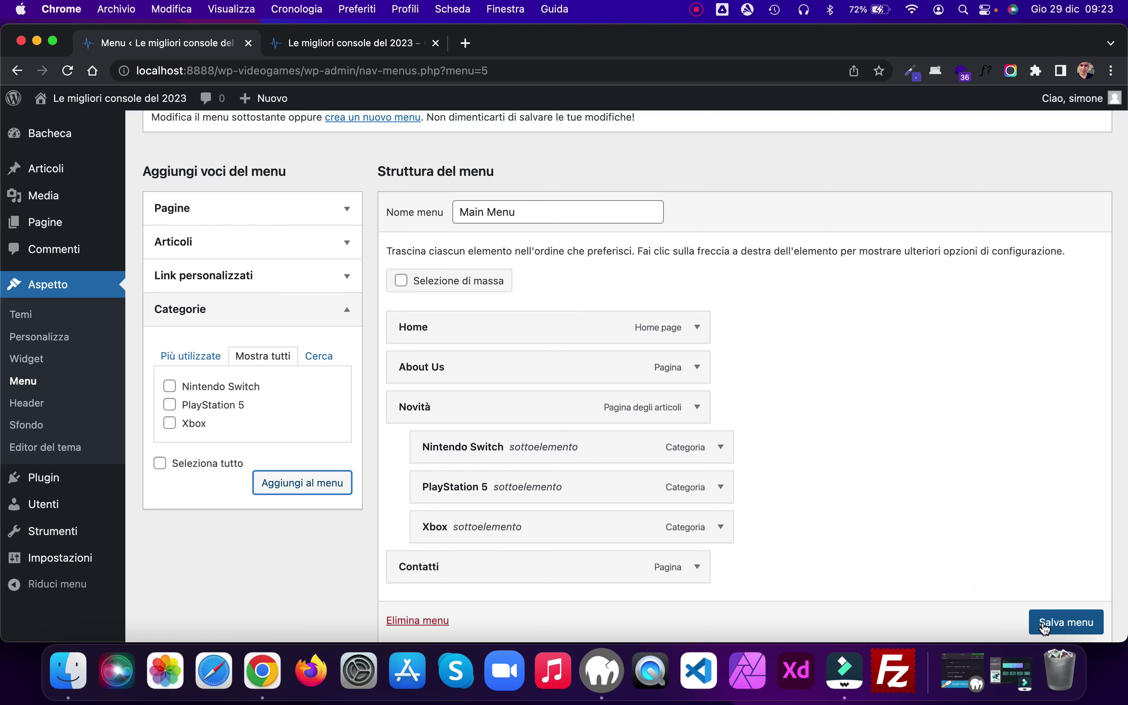
Step: Assign Main Menu to the Header location and save it
{"action": "scroll", "coordinate": [867, 440], "scroll_direction": "down", "scroll_amount": 5}
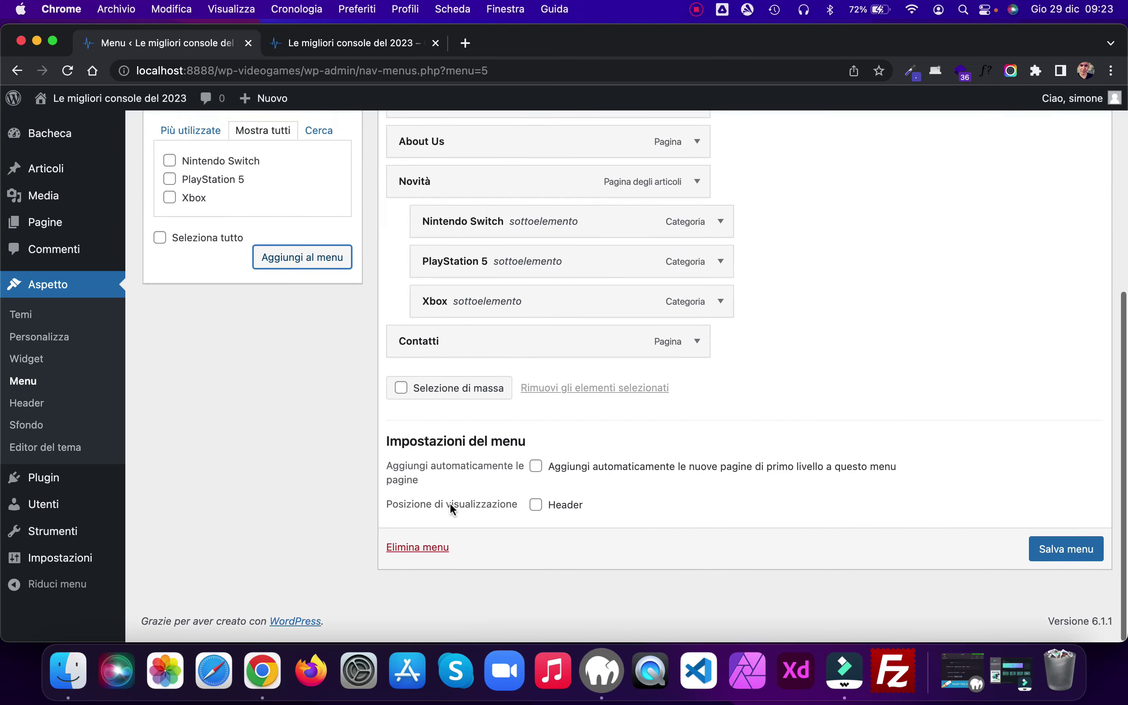
{"action": "left_click", "coordinate": [536, 511]}
{"action": "left_click", "coordinate": [1072, 559]}
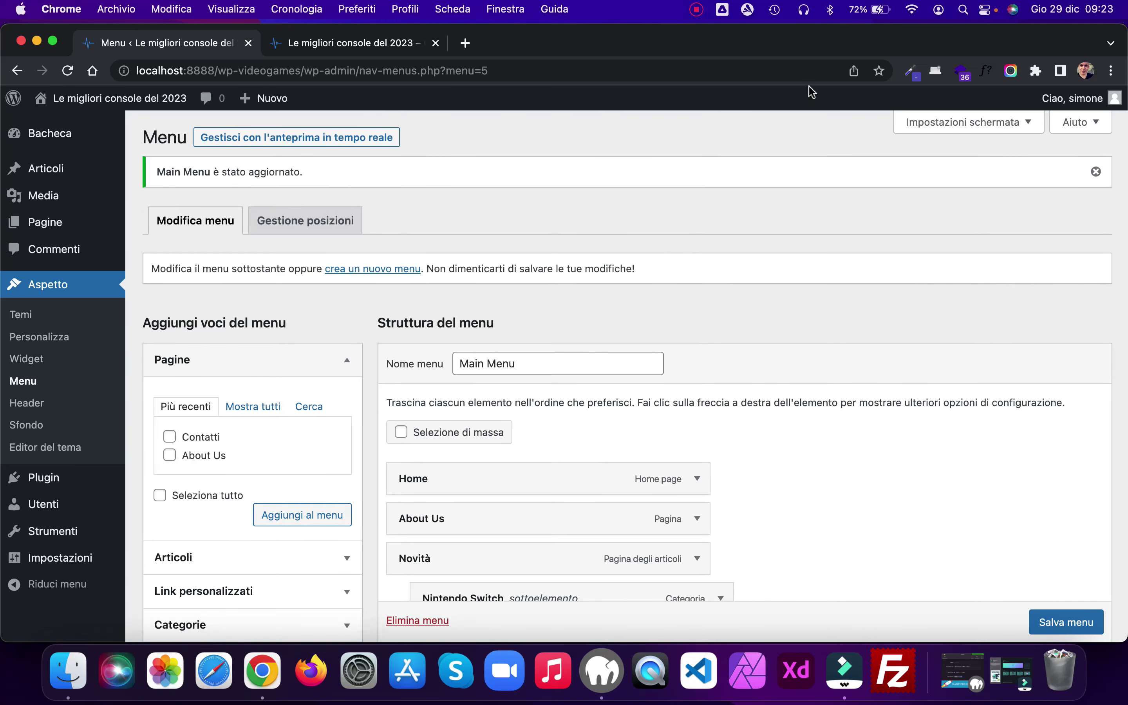
Step: Reload the live site's homepage to see the new header menu
{"action": "left_click", "coordinate": [335, 43]}
{"action": "left_click", "coordinate": [68, 71]}
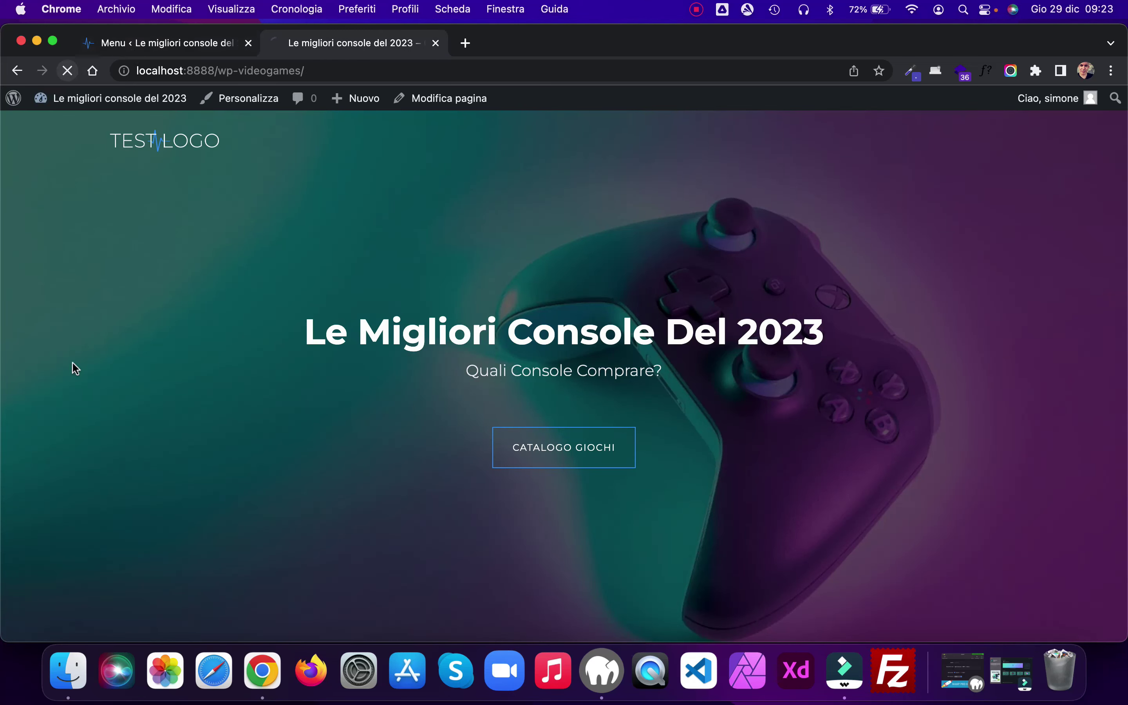
{"action": "scroll", "coordinate": [249, 373], "scroll_direction": "down", "scroll_amount": 4}
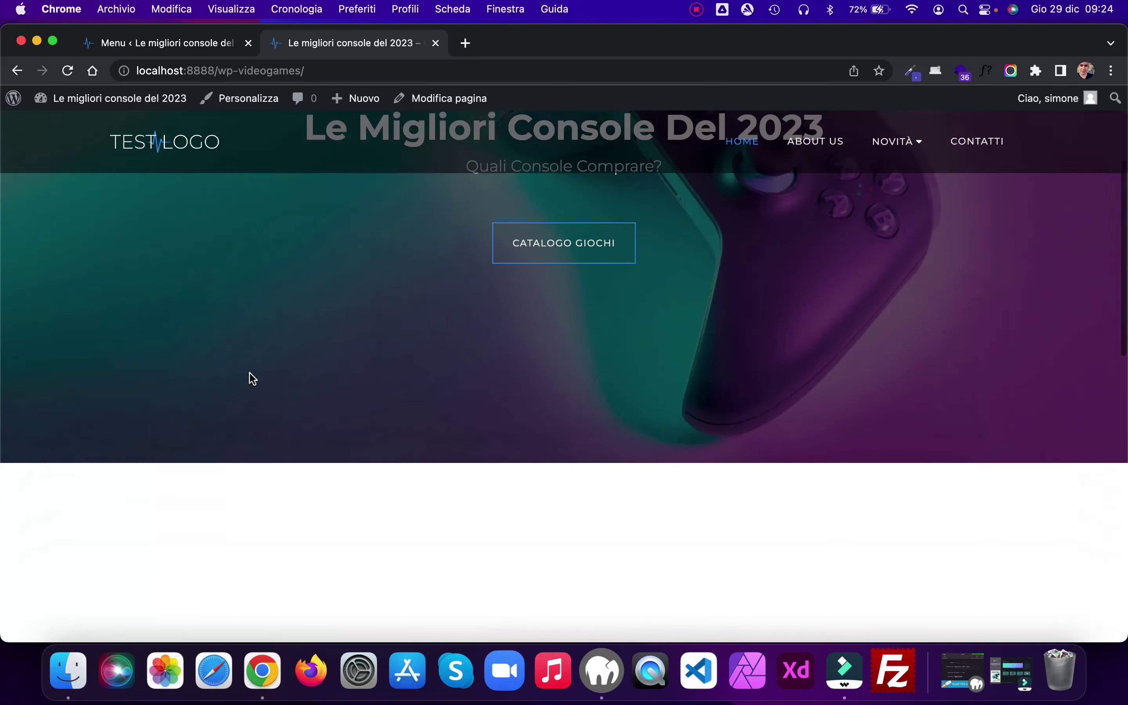
{"action": "scroll", "coordinate": [249, 372], "scroll_direction": "down", "scroll_amount": 10}
{"action": "scroll", "coordinate": [249, 371], "scroll_direction": "up", "scroll_amount": 15}
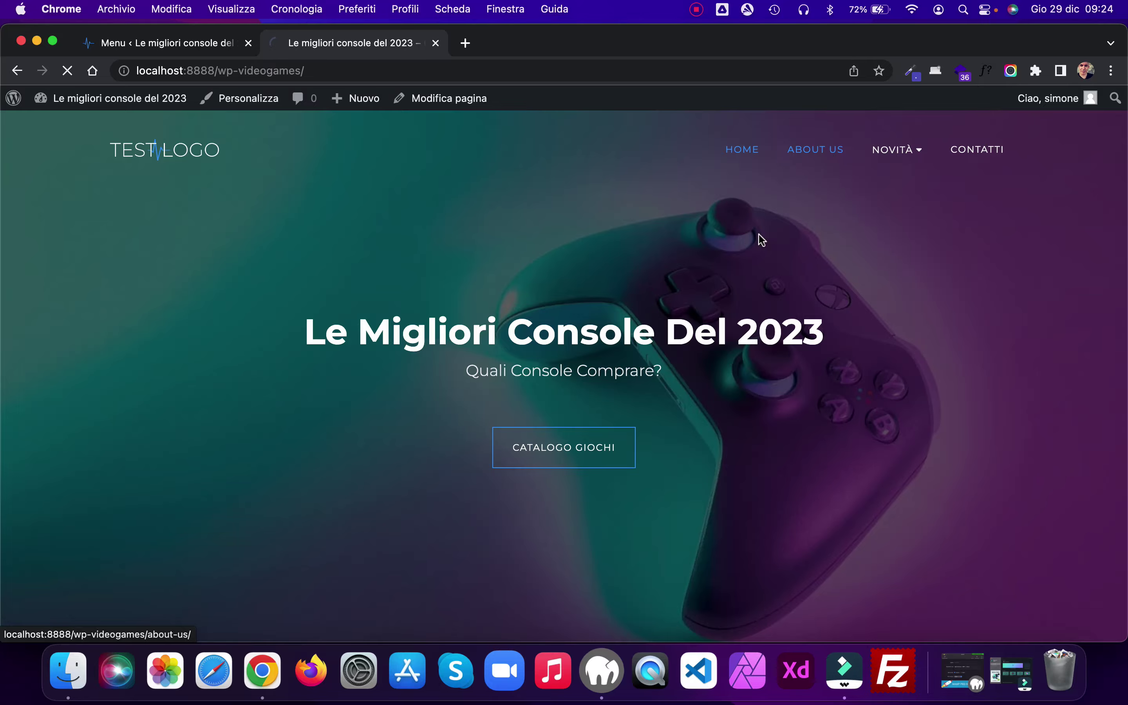
{"action": "scroll", "coordinate": [748, 254], "scroll_direction": "down", "scroll_amount": 10}
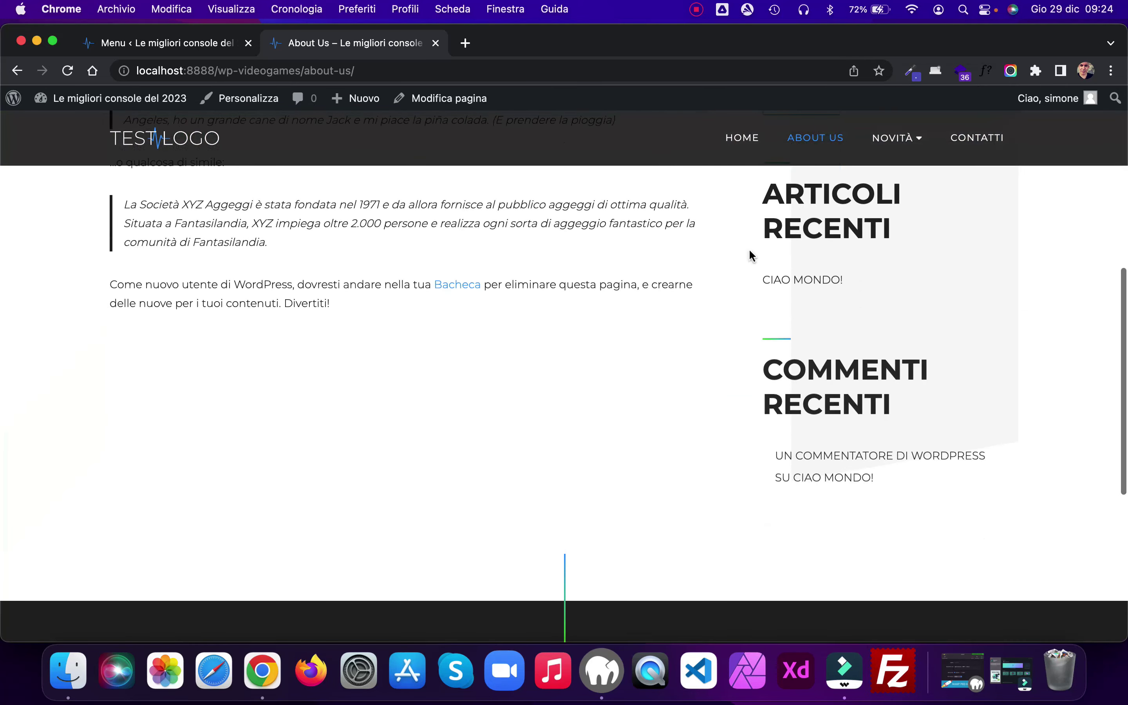
{"action": "scroll", "coordinate": [748, 255], "scroll_direction": "up", "scroll_amount": 10}
Step: Visit the Novità and Contatti pages from the header menu
{"action": "mouse_move", "coordinate": [891, 151]}
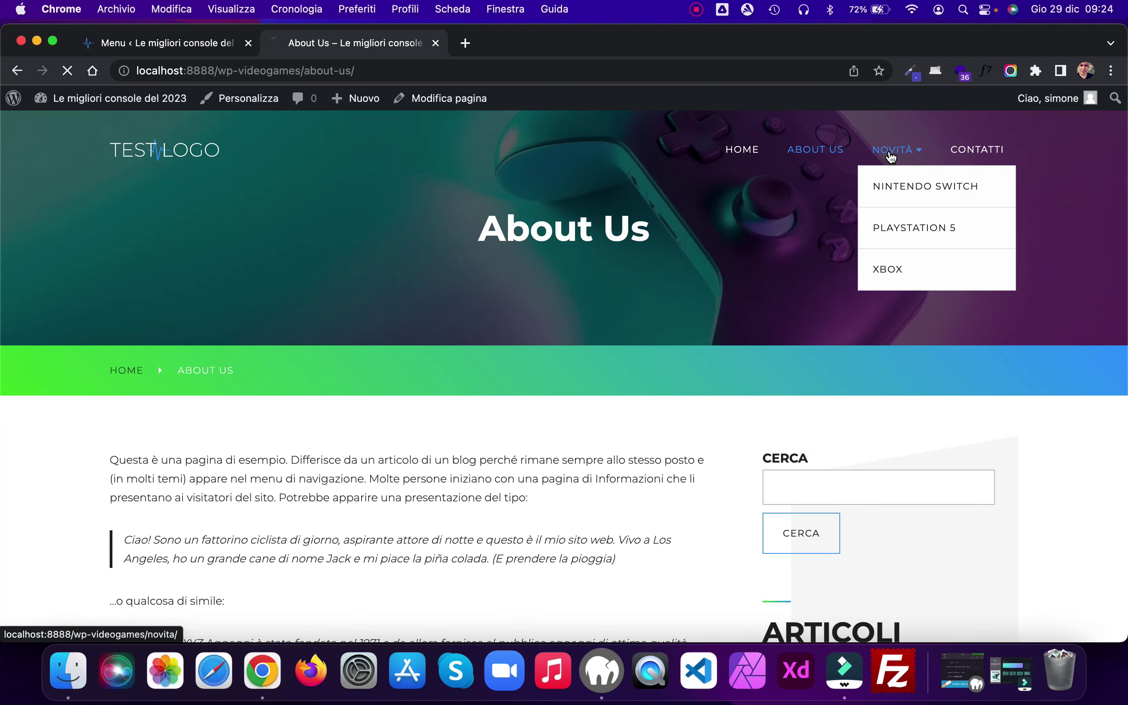
{"action": "left_click", "coordinate": [890, 154]}
{"action": "scroll", "coordinate": [656, 269], "scroll_direction": "down", "scroll_amount": 5}
{"action": "scroll", "coordinate": [667, 275], "scroll_direction": "up", "scroll_amount": 5}
{"action": "left_click", "coordinate": [986, 154]}
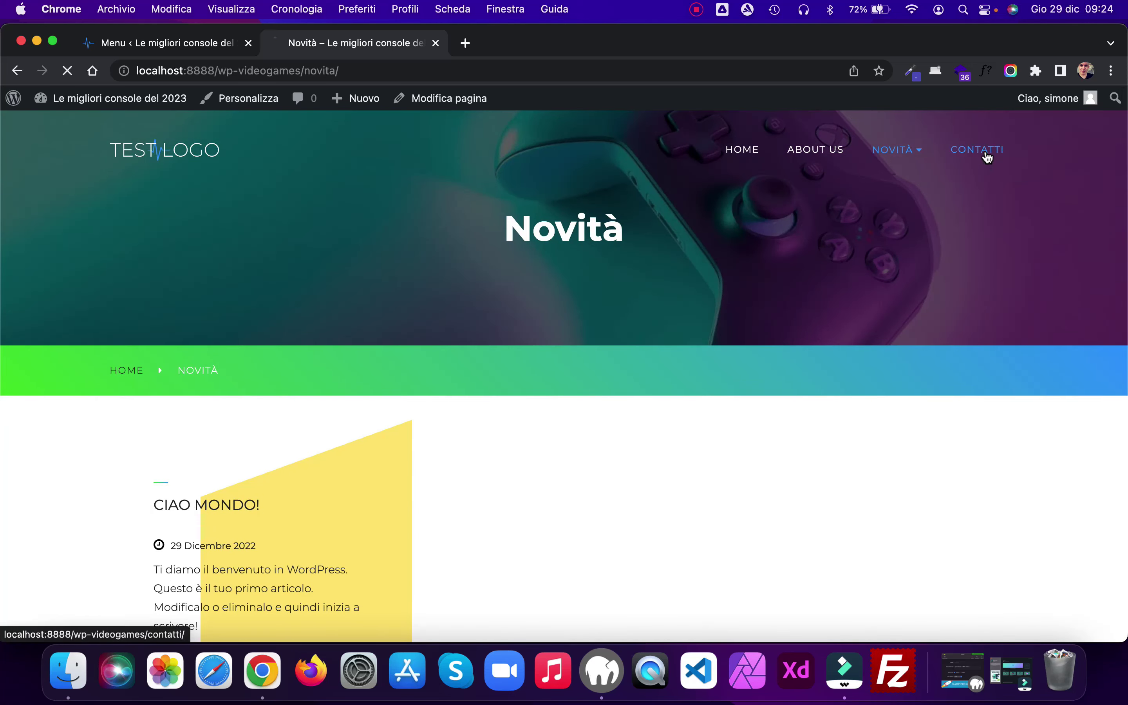
{"action": "scroll", "coordinate": [702, 320], "scroll_direction": "down", "scroll_amount": 10}
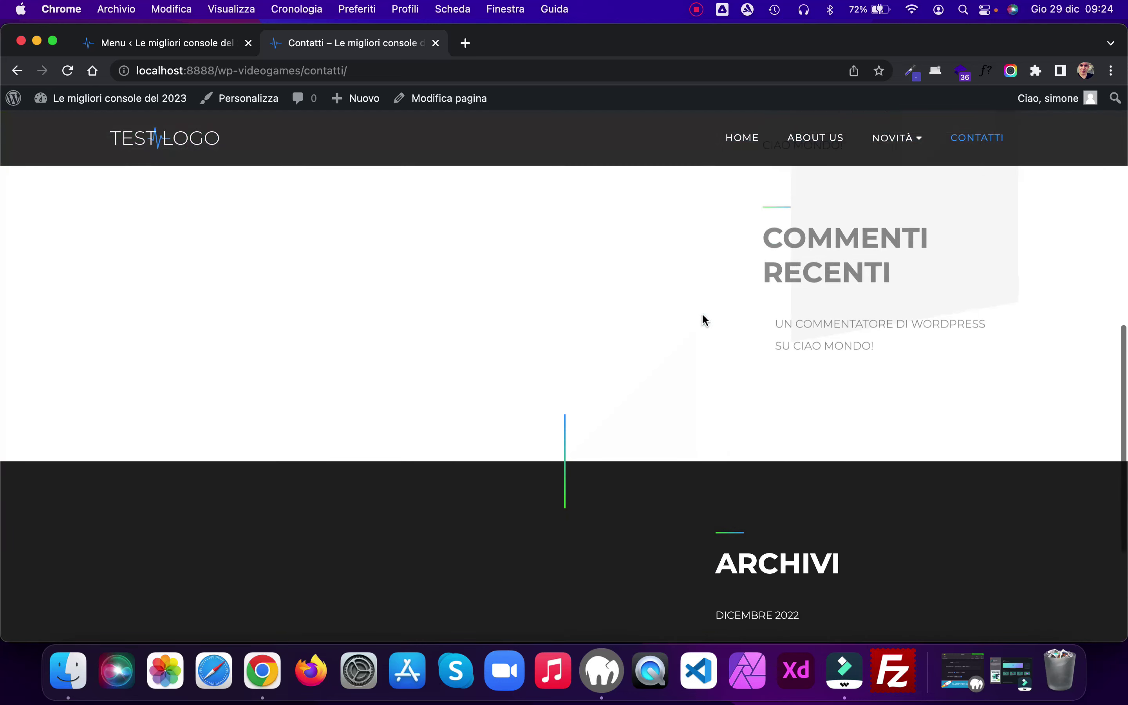
{"action": "scroll", "coordinate": [704, 320], "scroll_direction": "up", "scroll_amount": 10}
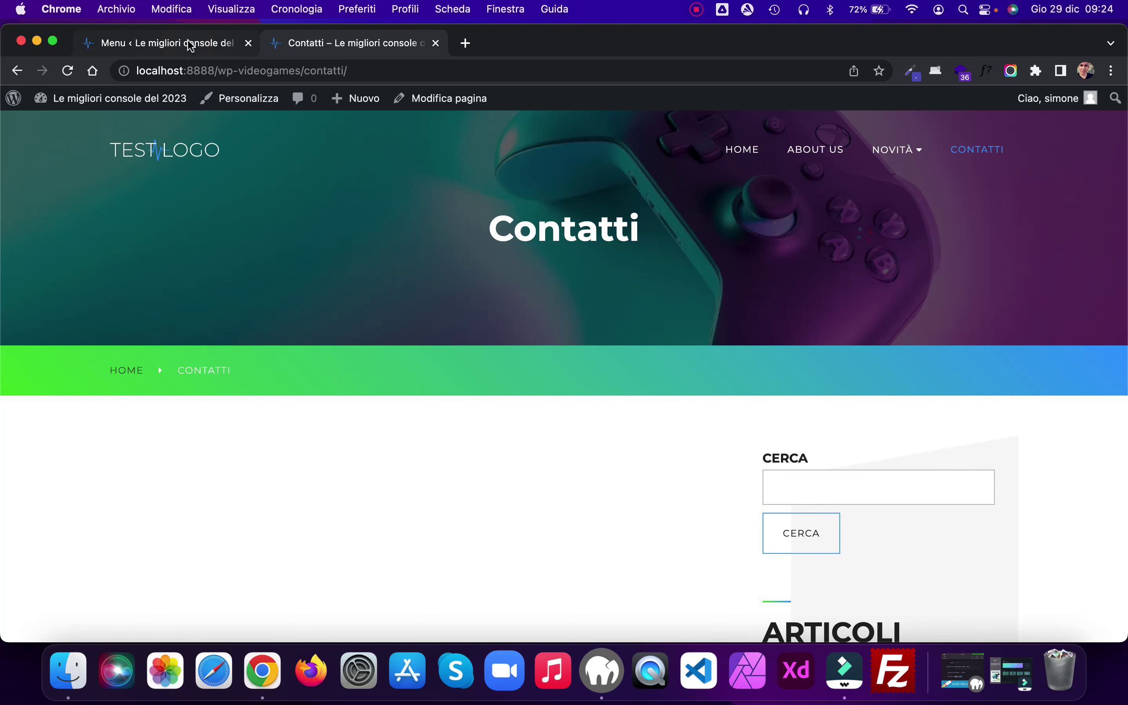
Step: Open the Ciao Mondo! post, filed under Nintendo Switch
{"action": "mouse_move", "coordinate": [894, 157]}
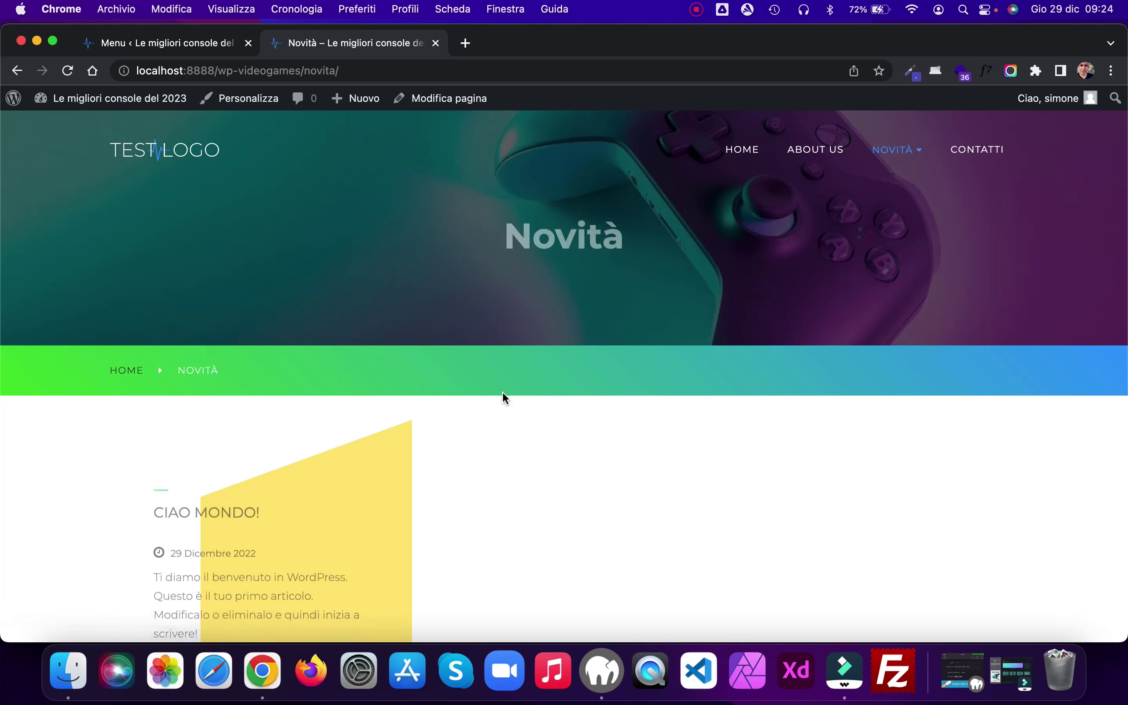
{"action": "left_click", "coordinate": [208, 508]}
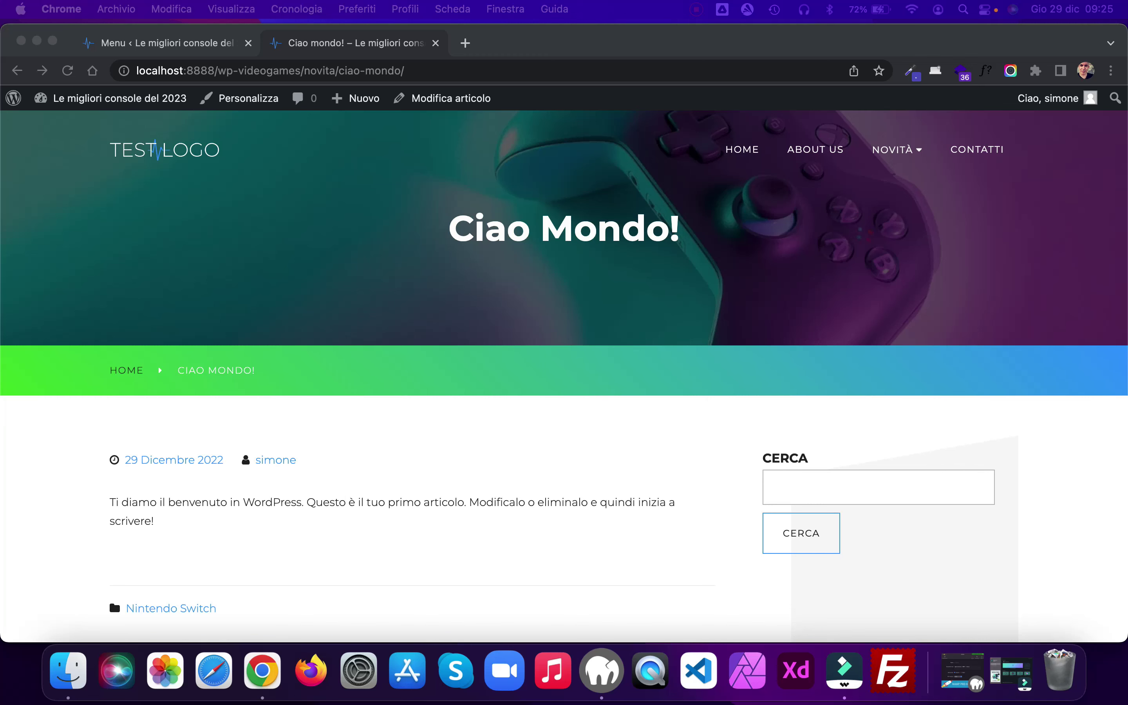
{"action": "scroll", "coordinate": [675, 473], "scroll_direction": "down", "scroll_amount": 2}
{"action": "scroll", "coordinate": [675, 473], "scroll_direction": "up", "scroll_amount": 2}
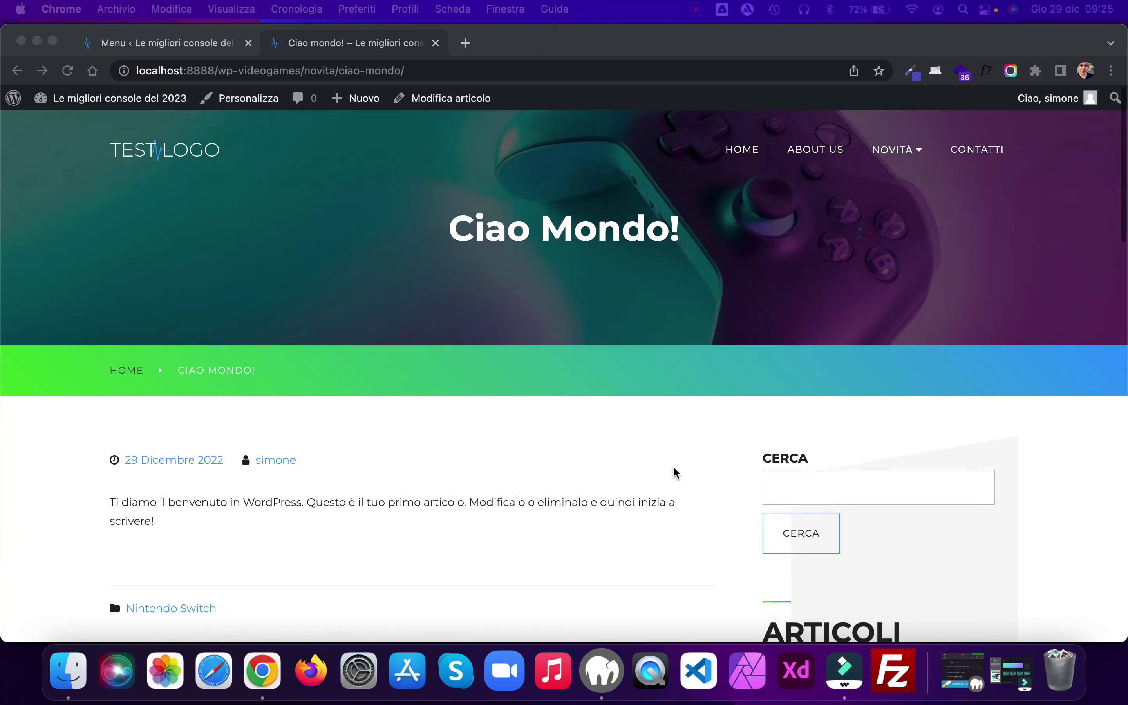
Step: Retitle the Ciao Mondo! post 'Quanti tipi di console ci sono?' and select its ciao-mondo slug
{"action": "left_click", "coordinate": [456, 100]}
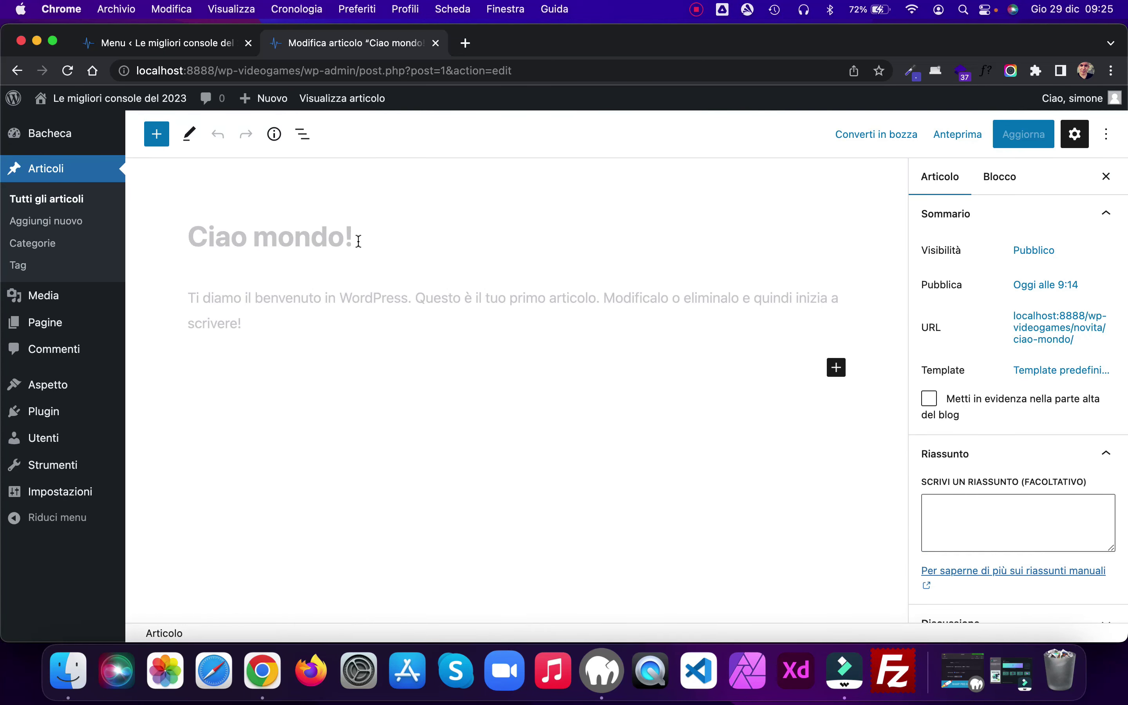
{"action": "left_click", "coordinate": [359, 240]}
{"action": "left_click_drag", "start_coordinate": [355, 239], "coordinate": [189, 239]}
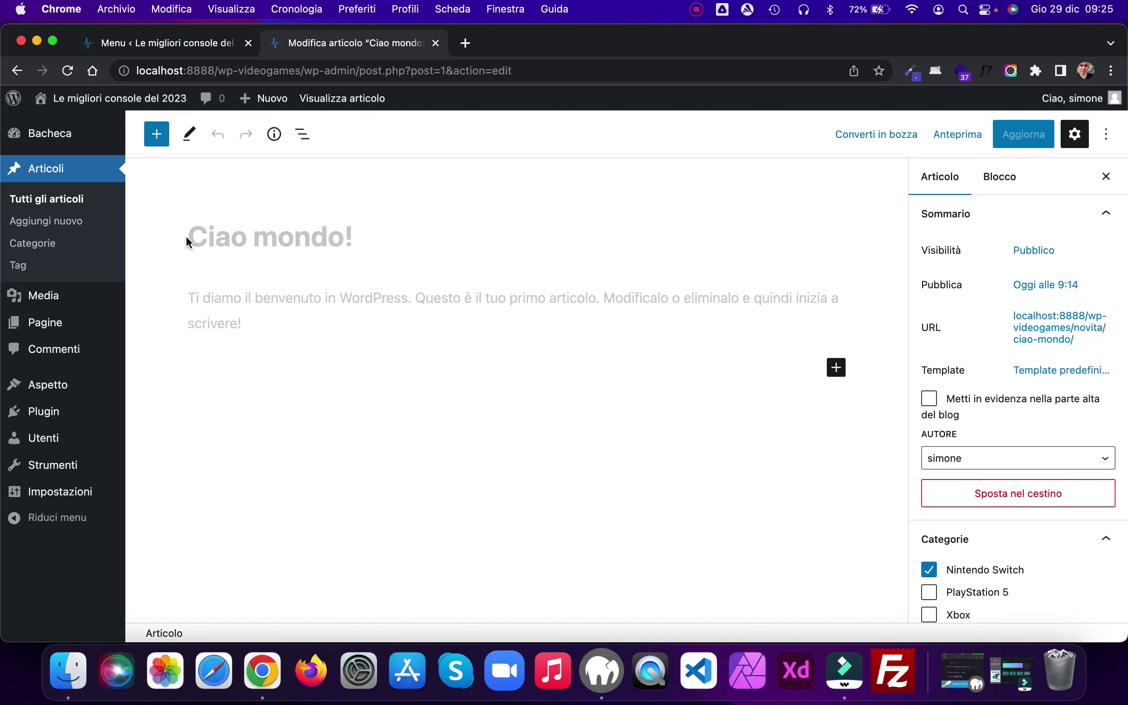
{"action": "double_click", "coordinate": [245, 238]}
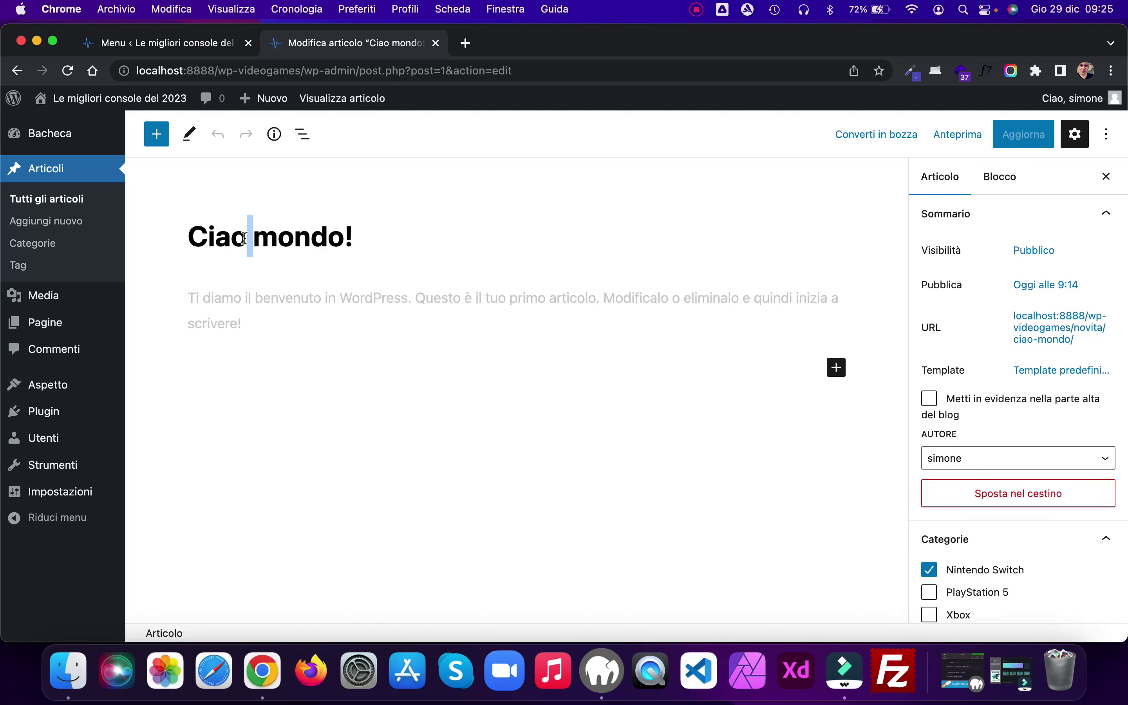
{"action": "left_click_drag", "start_coordinate": [353, 236], "coordinate": [193, 234]}
{"action": "key", "text": "BackSpace"}
{"action": "type", "text": "Q"}
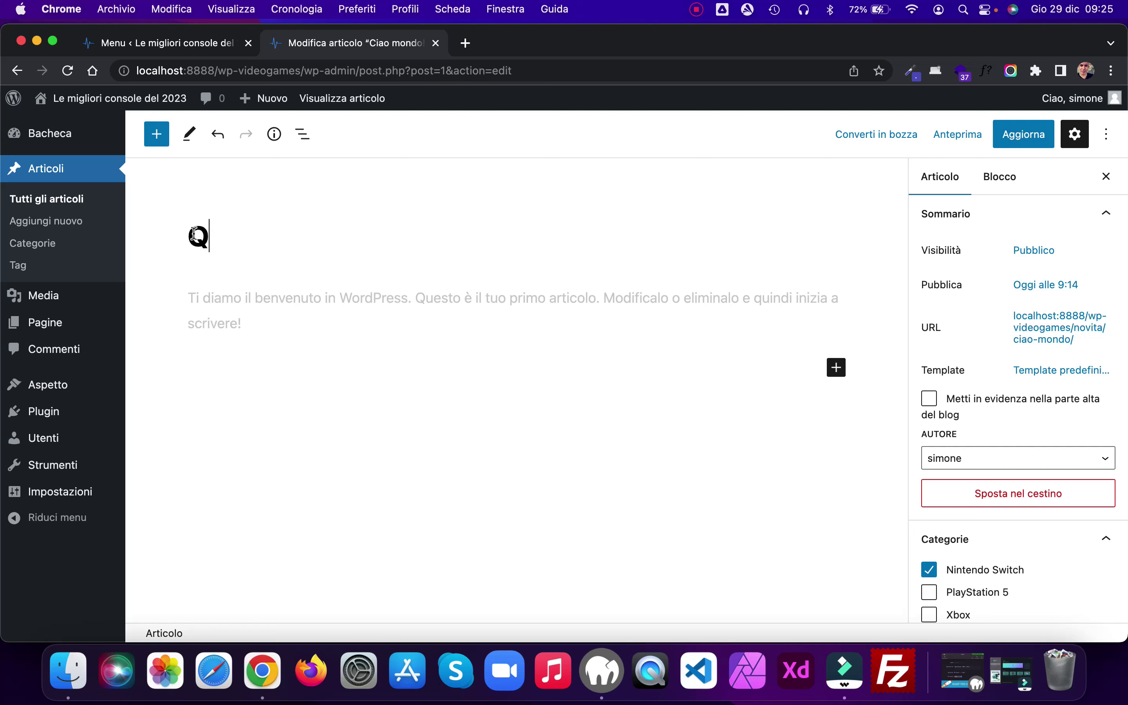
{"action": "type", "text": "uanti "}
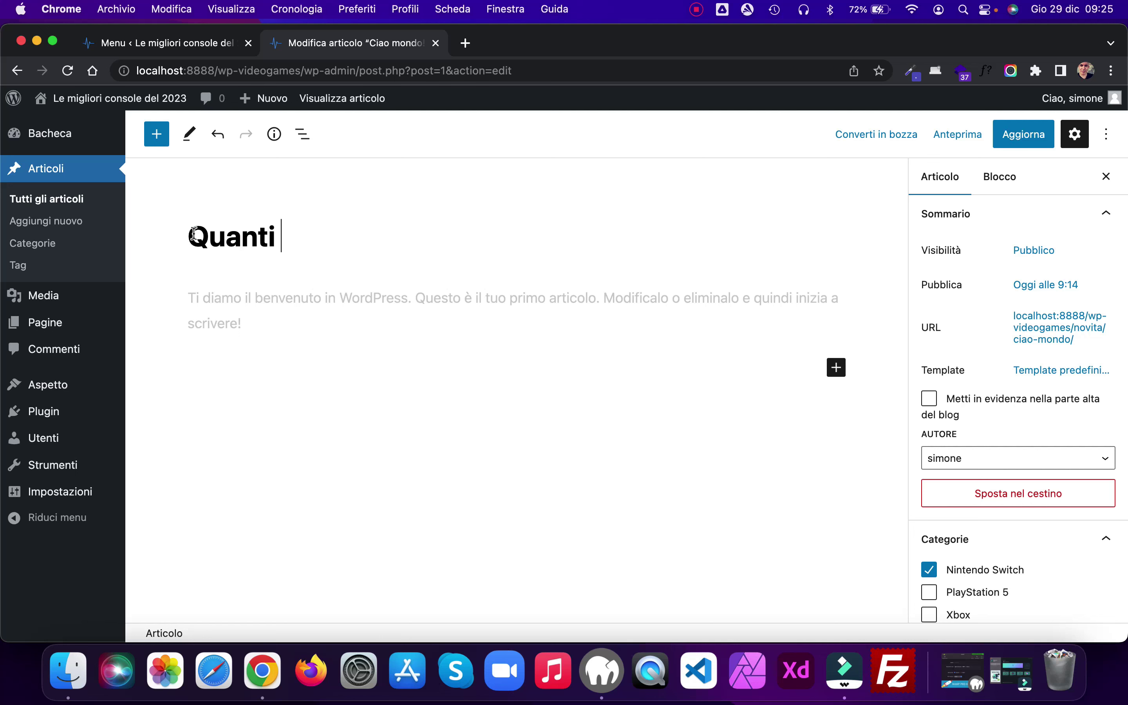
{"action": "type", "text": "tipi di consol"}
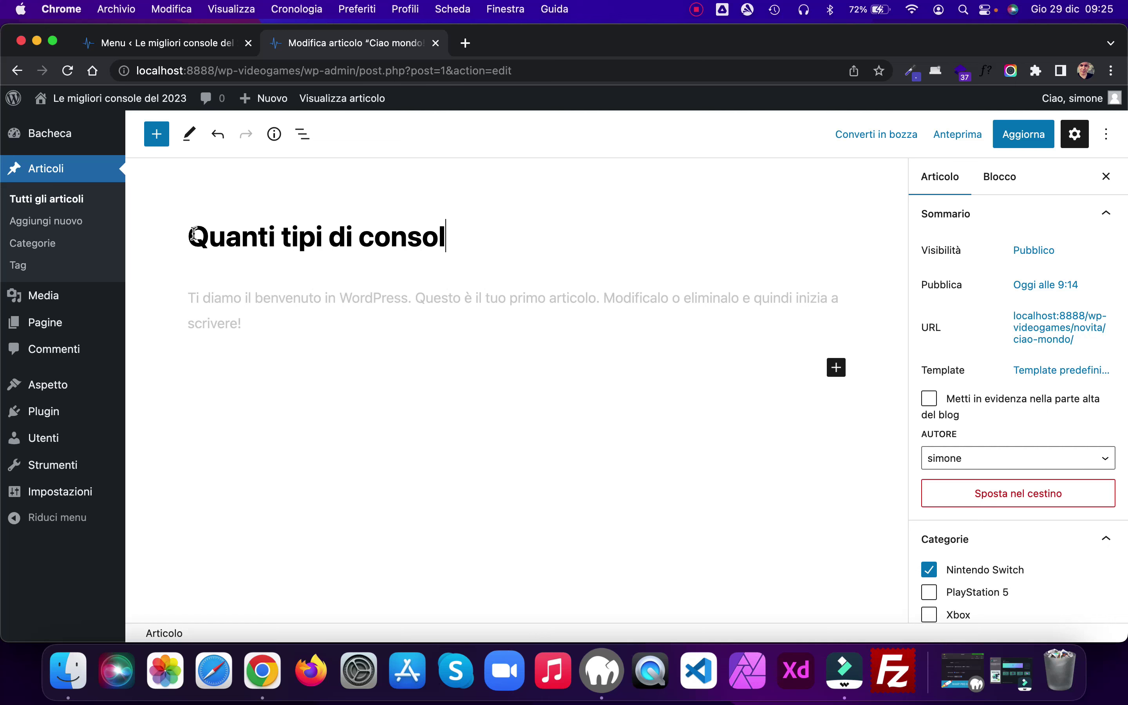
{"action": "type", "text": "e ci sono?"}
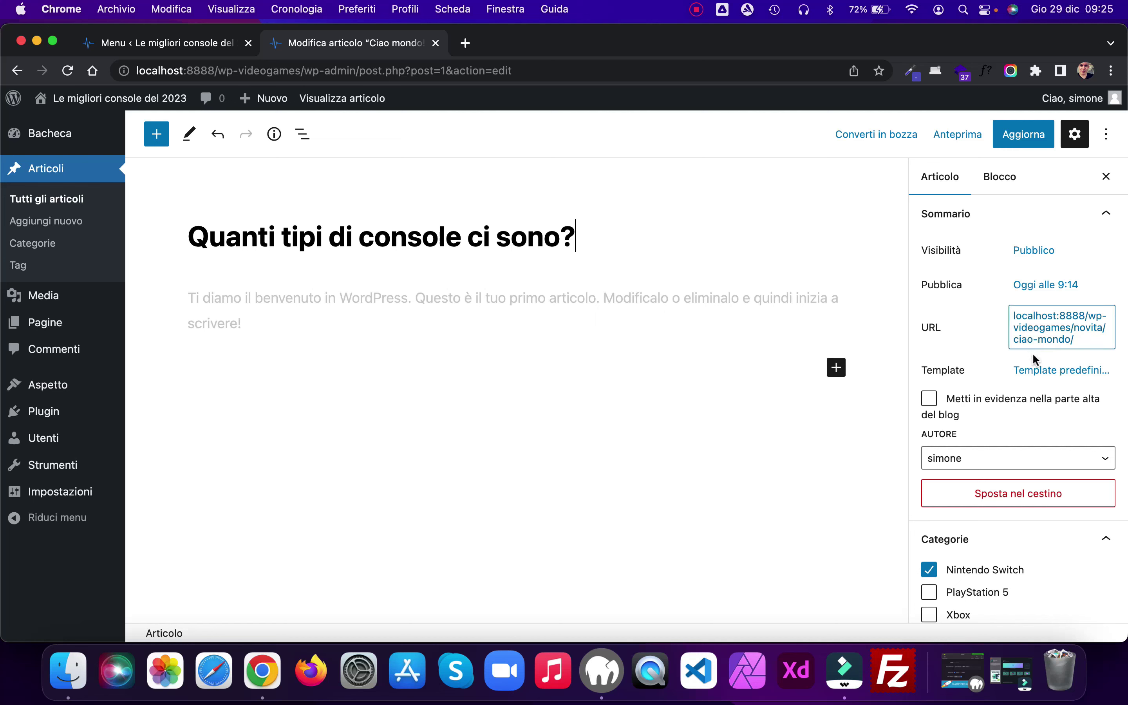
{"action": "left_click", "coordinate": [1045, 332]}
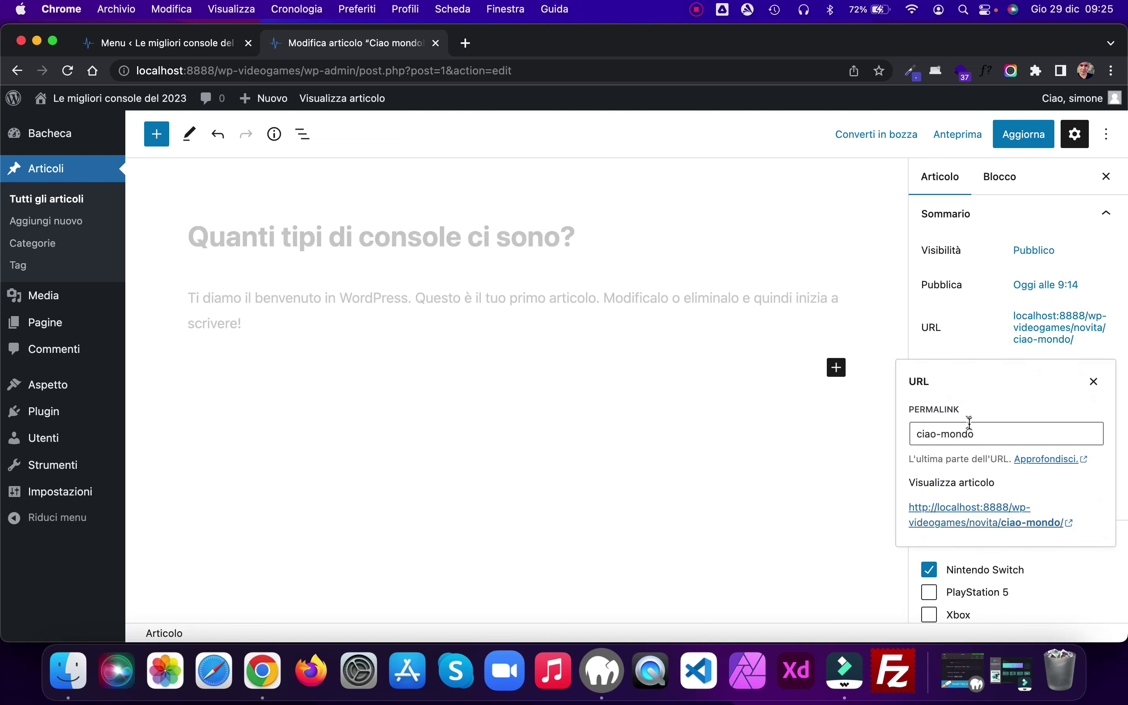
{"action": "left_click", "coordinate": [981, 434]}
Step: Set the slug to quanti-tipi-di-console-ci-sono and update the post
{"action": "type", "text": "u"}
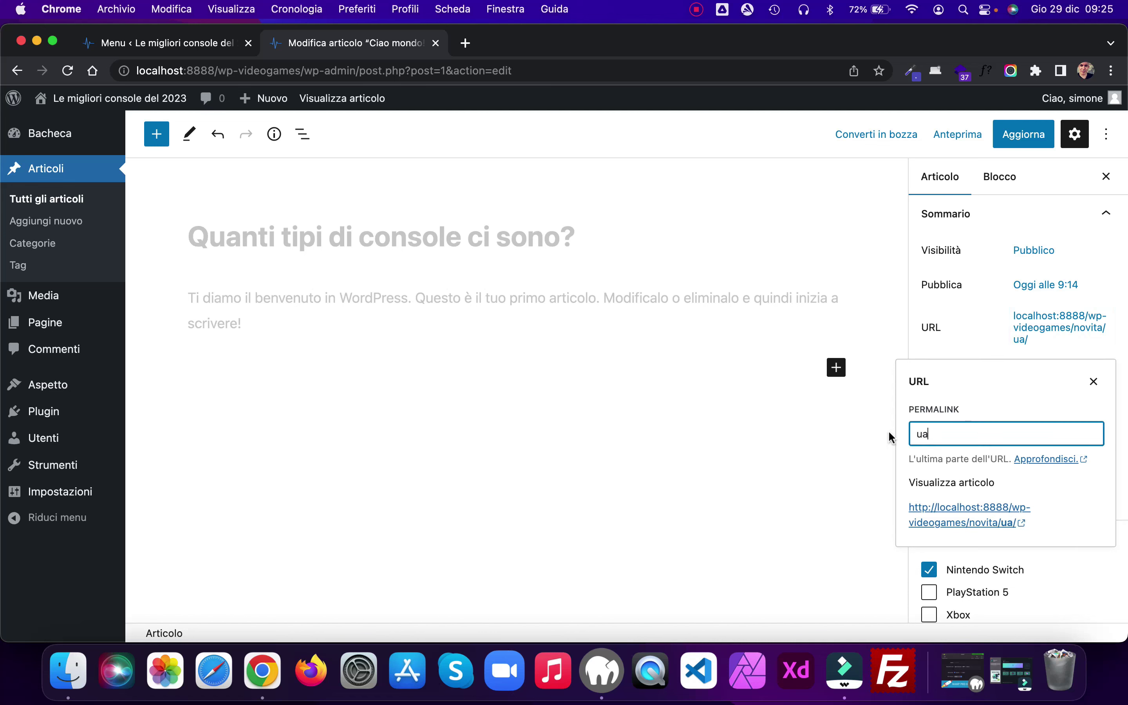
{"action": "key", "text": "BackSpace"}
{"action": "type", "text": "quanti-tipi-d"}
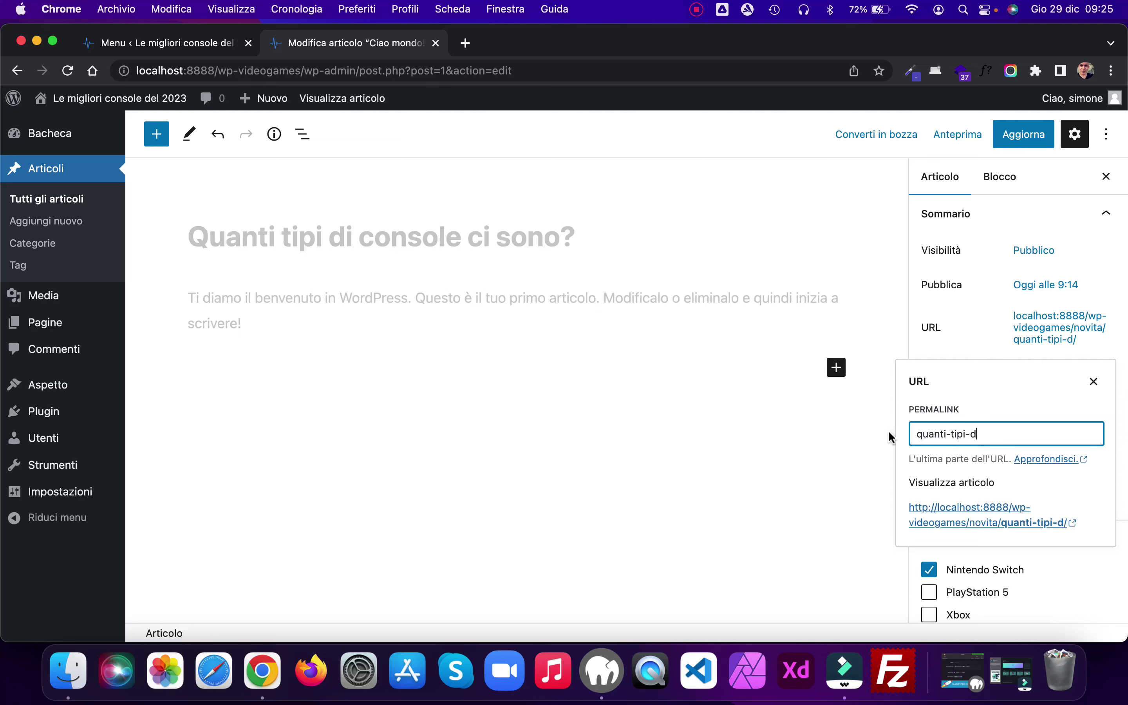
{"action": "type", "text": "i-console-"}
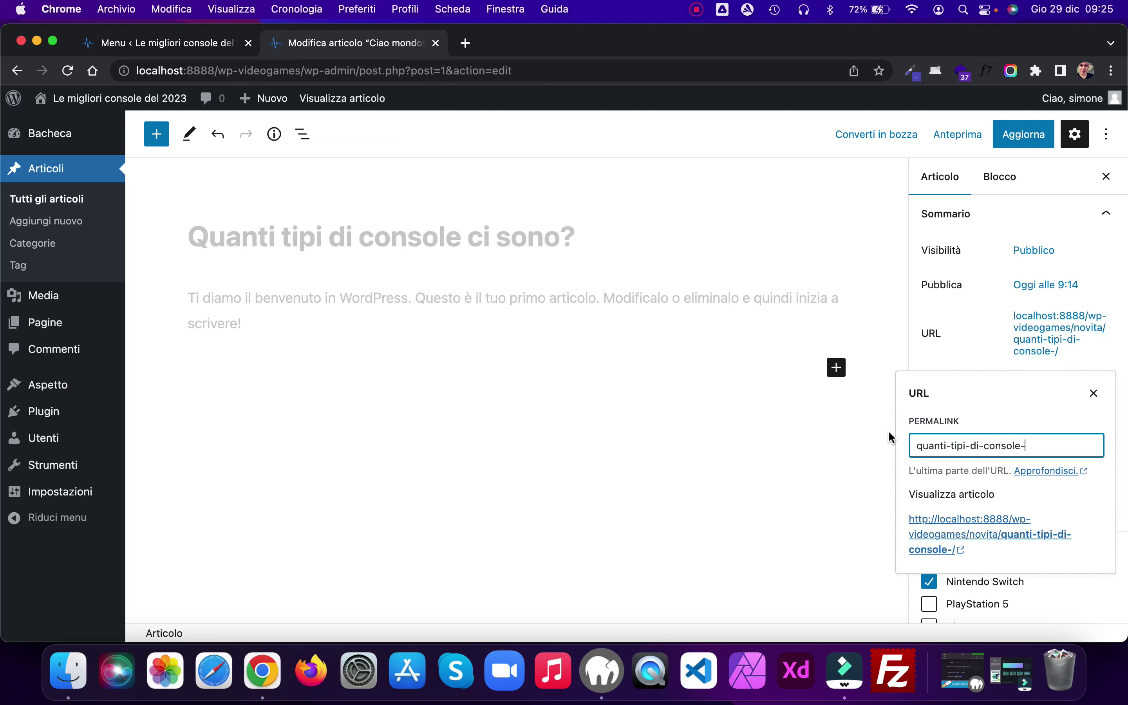
{"action": "type", "text": "ci-sono"}
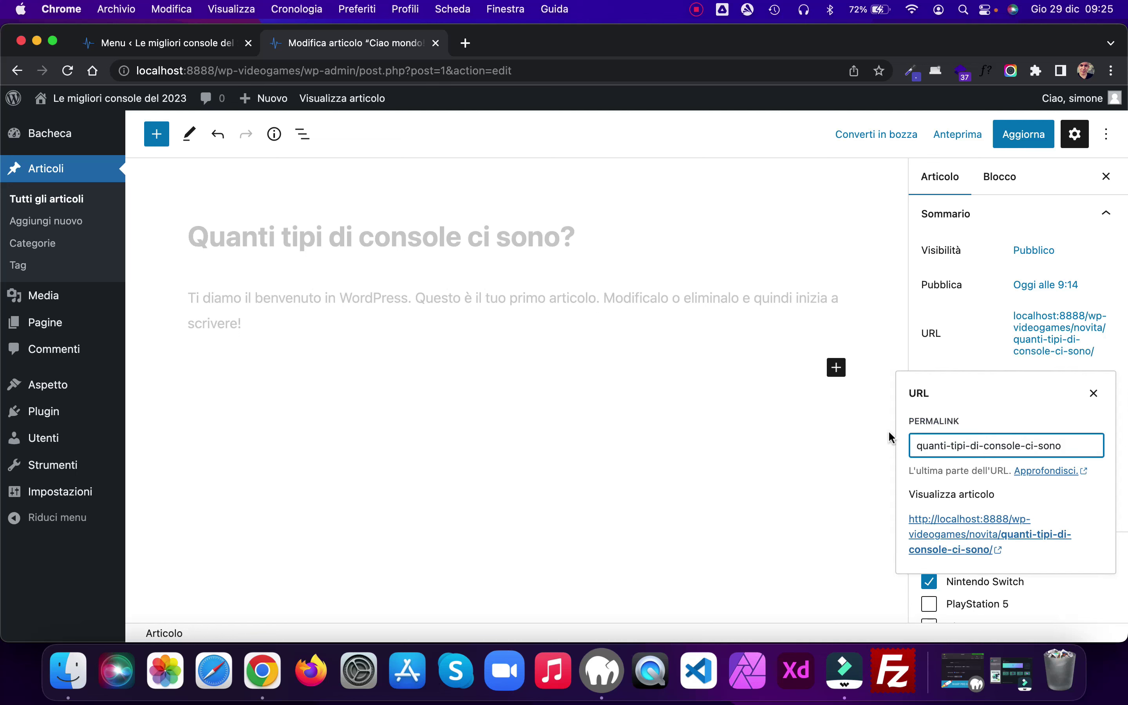
{"action": "left_click", "coordinate": [1023, 135]}
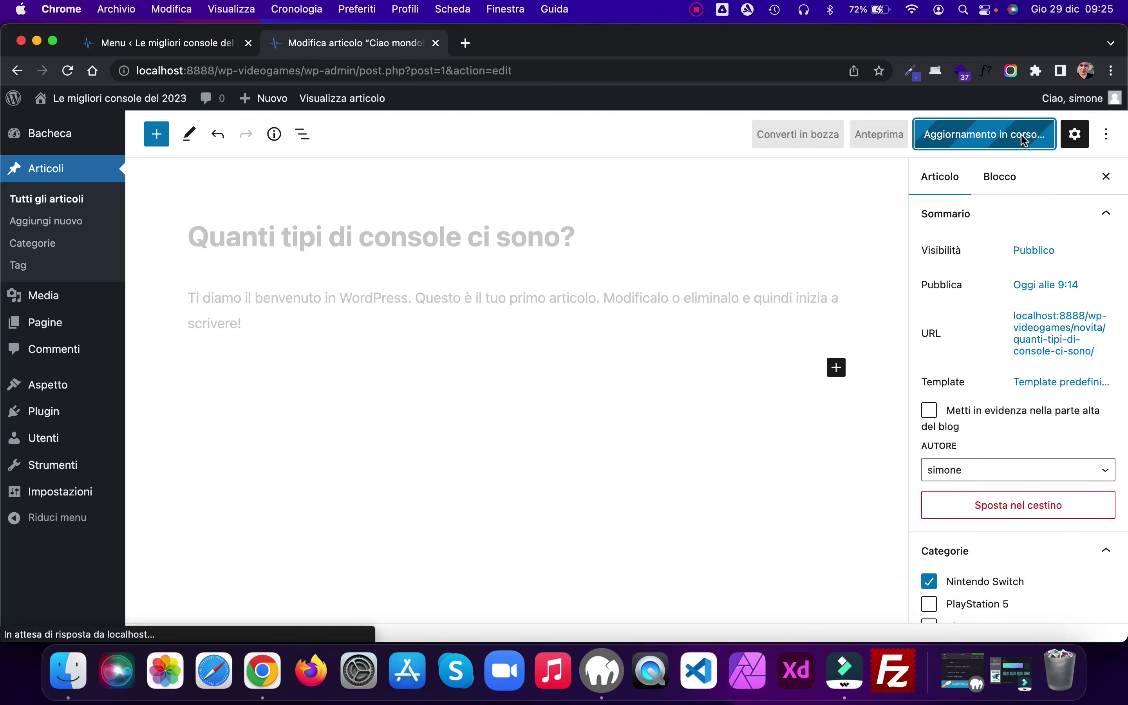
{"action": "left_click", "coordinate": [257, 326]}
Step: Remove the welcome paragraph and paste the article on console history, Famicom and NES
{"action": "triple_click", "coordinate": [234, 321]}
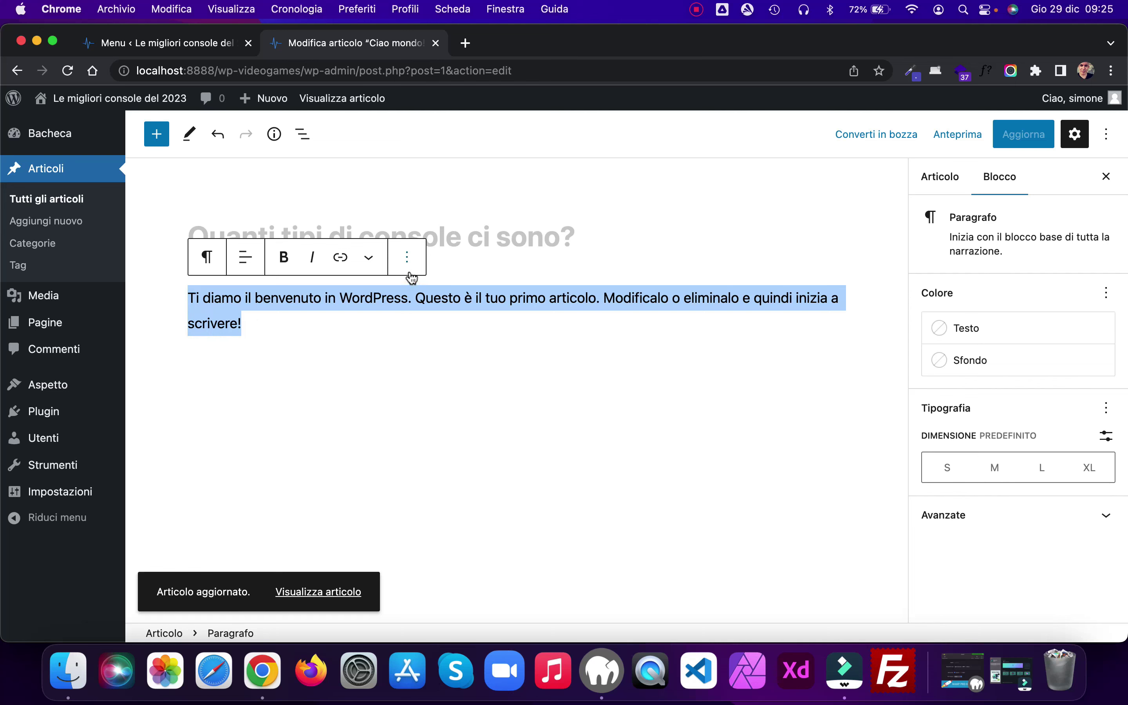
{"action": "left_click", "coordinate": [408, 257]}
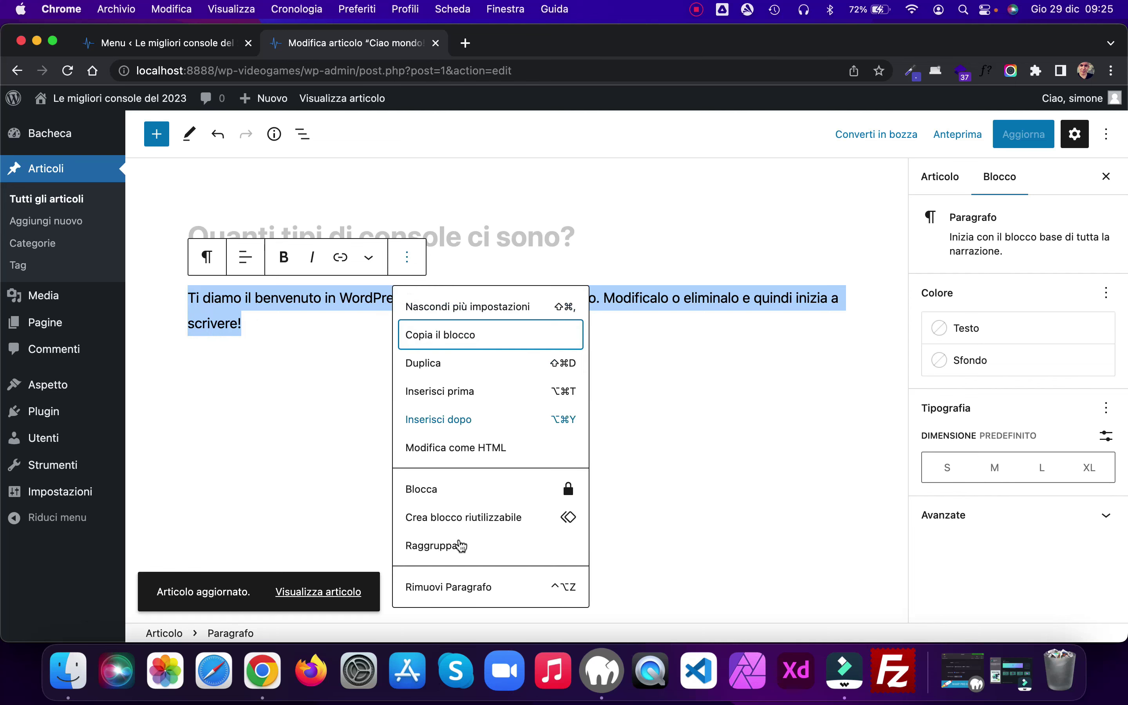
{"action": "left_click", "coordinate": [466, 586]}
{"action": "key", "text": "super+v"}
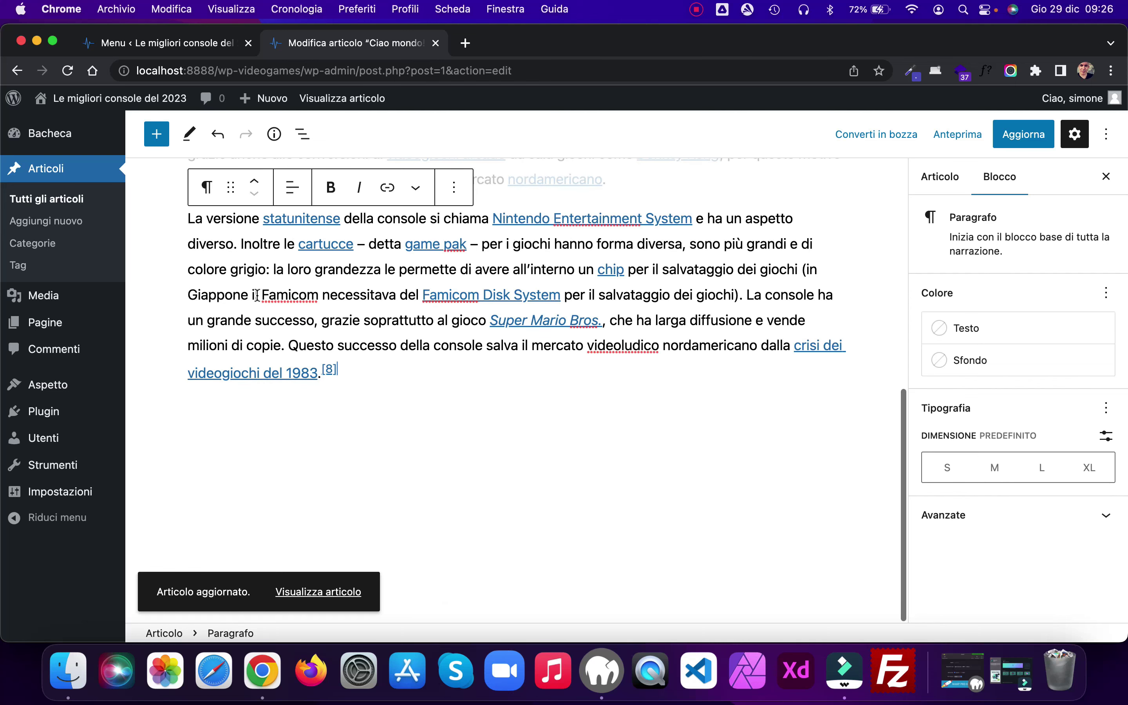
{"action": "scroll", "coordinate": [580, 427], "scroll_direction": "up", "scroll_amount": 3}
{"action": "scroll", "coordinate": [580, 427], "scroll_direction": "up", "scroll_amount": 5}
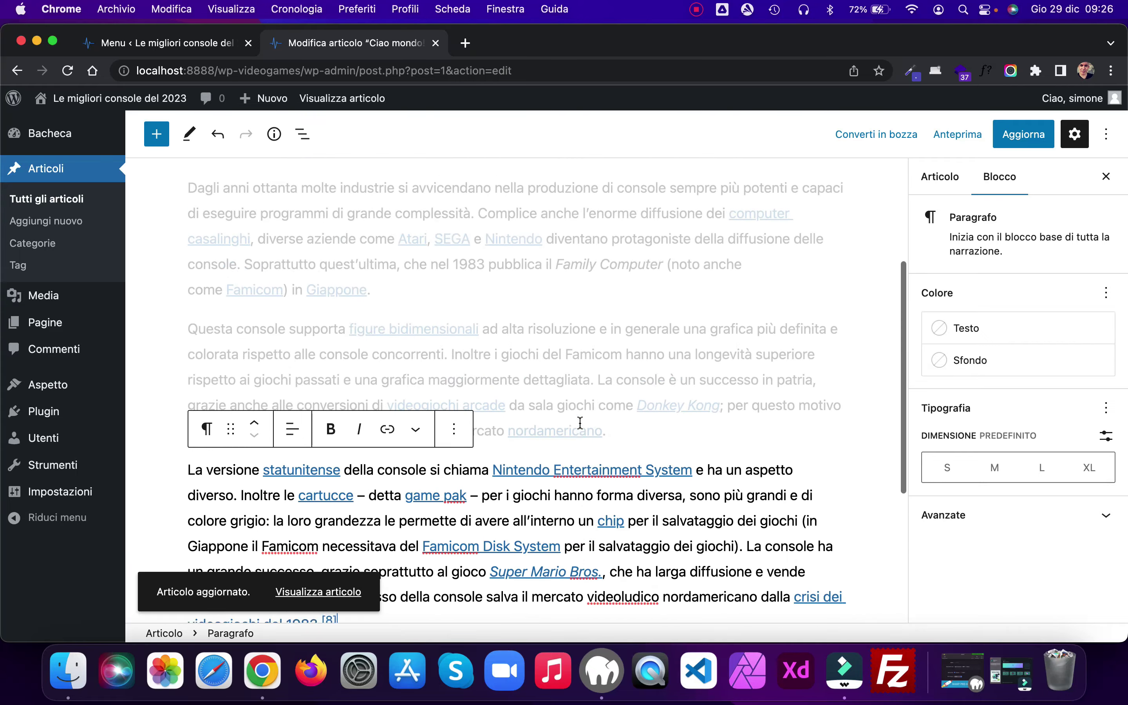
{"action": "scroll", "coordinate": [713, 395], "scroll_direction": "down", "scroll_amount": 5}
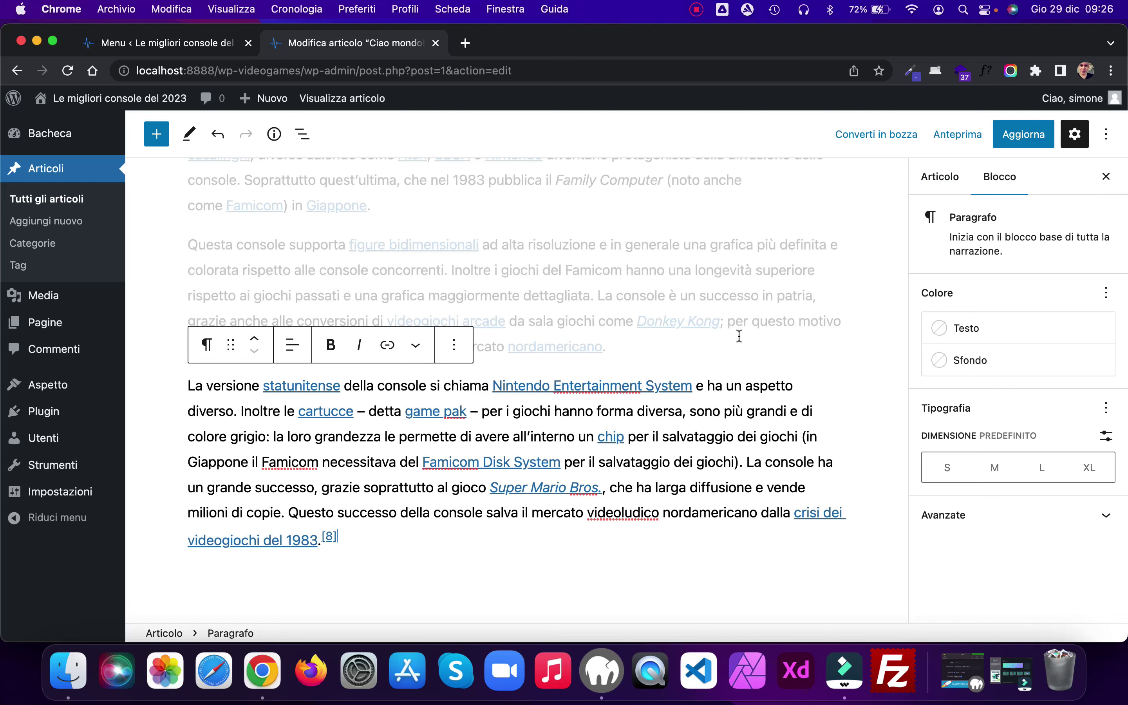
{"action": "scroll", "coordinate": [739, 336], "scroll_direction": "down", "scroll_amount": 3}
Step: Add the PlayStation 5 and Xbox categories to the post
{"action": "left_click", "coordinate": [940, 177]}
{"action": "scroll", "coordinate": [1007, 469], "scroll_direction": "down", "scroll_amount": 5}
{"action": "left_click", "coordinate": [928, 394]}
{"action": "left_click", "coordinate": [929, 417]}
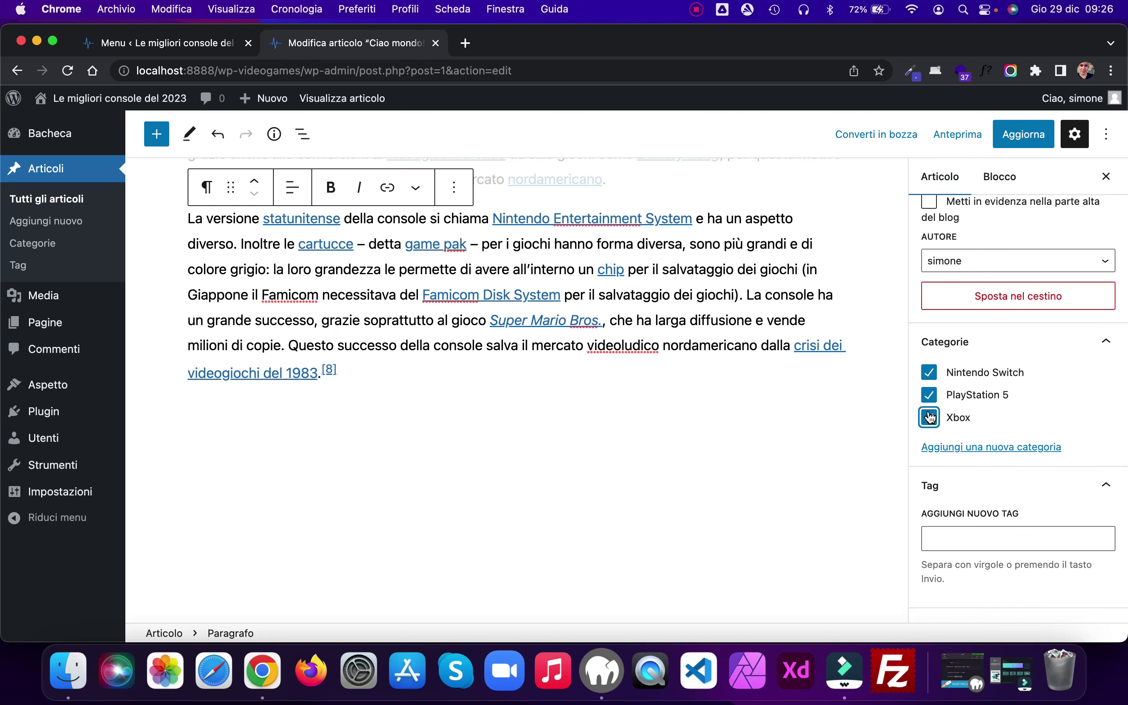
Step: Tag the post Console
{"action": "scroll", "coordinate": [1058, 406], "scroll_direction": "down", "scroll_amount": 3}
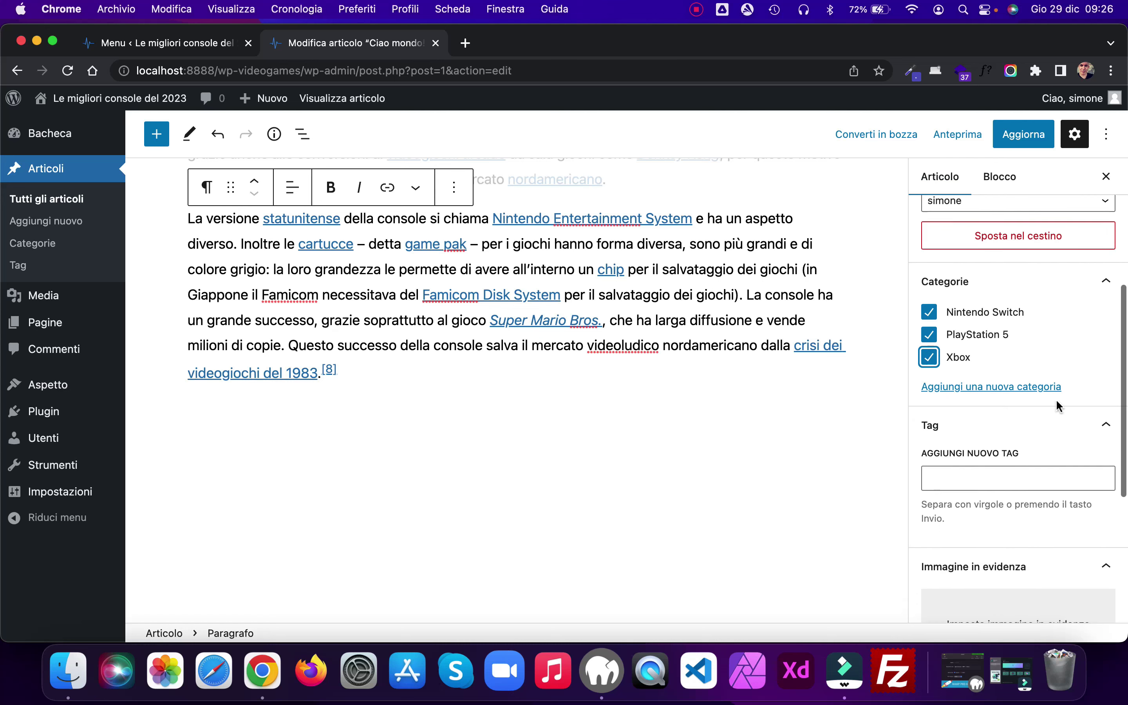
{"action": "left_click", "coordinate": [956, 428]}
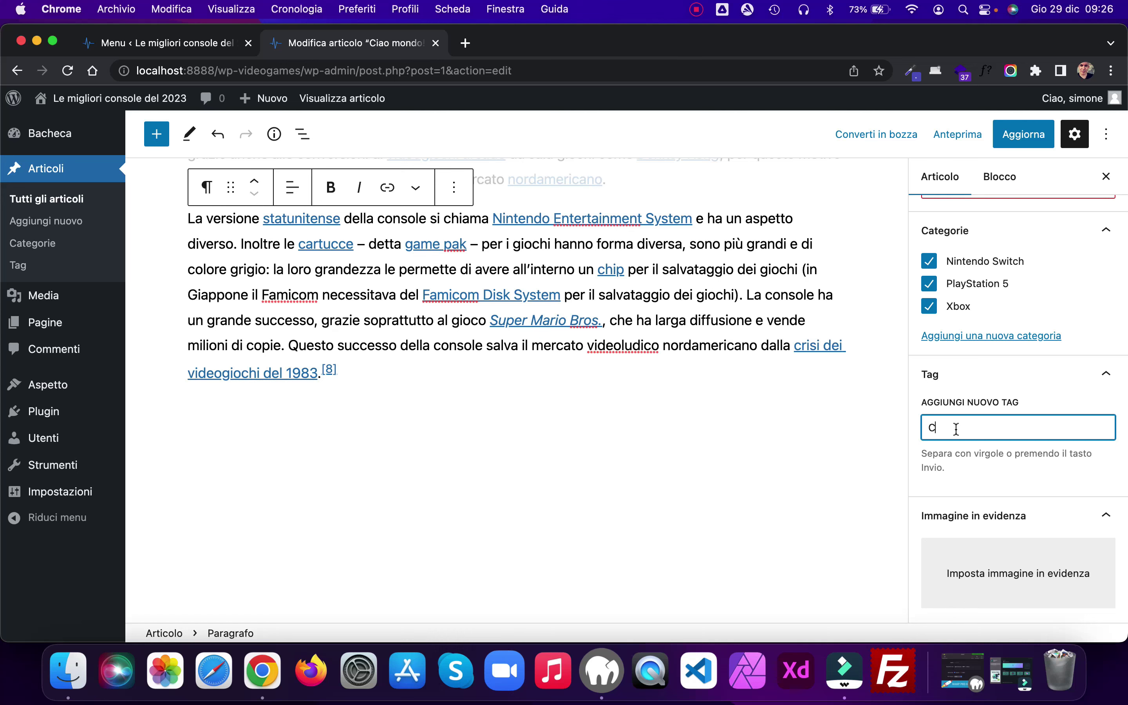
{"action": "type", "text": "Console"}
{"action": "key", "text": "Return"}
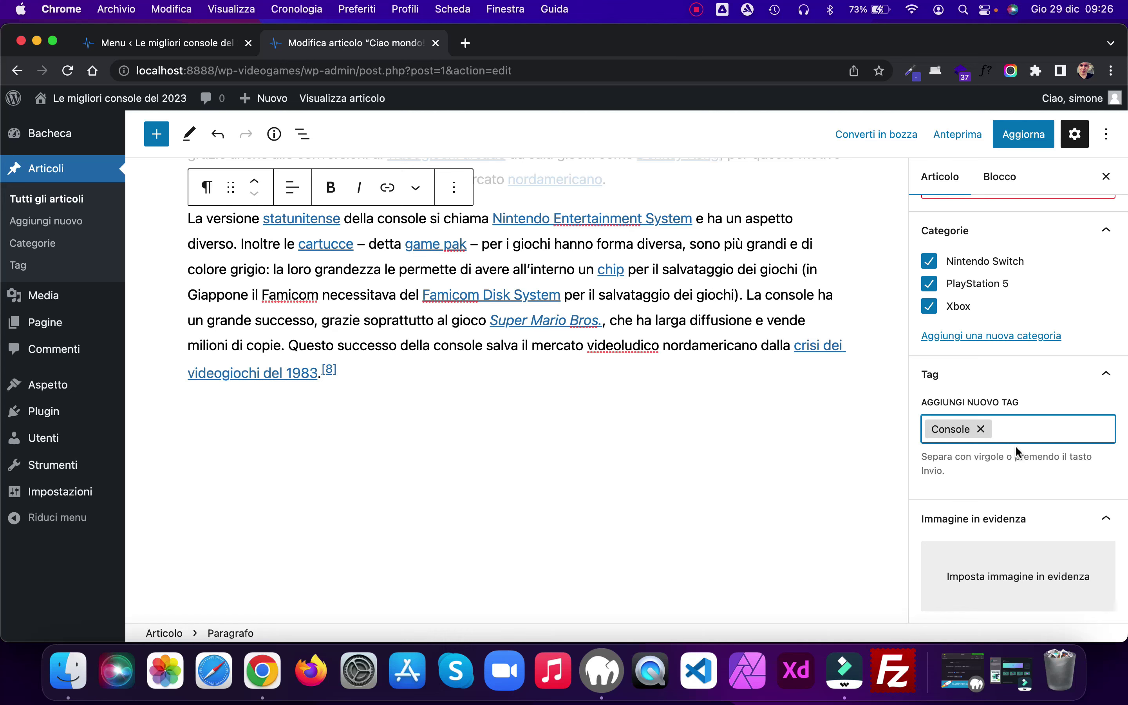
{"action": "scroll", "coordinate": [1015, 445], "scroll_direction": "down", "scroll_amount": 2}
{"action": "scroll", "coordinate": [1021, 411], "scroll_direction": "down", "scroll_amount": 3}
{"action": "left_click", "coordinate": [1008, 401]}
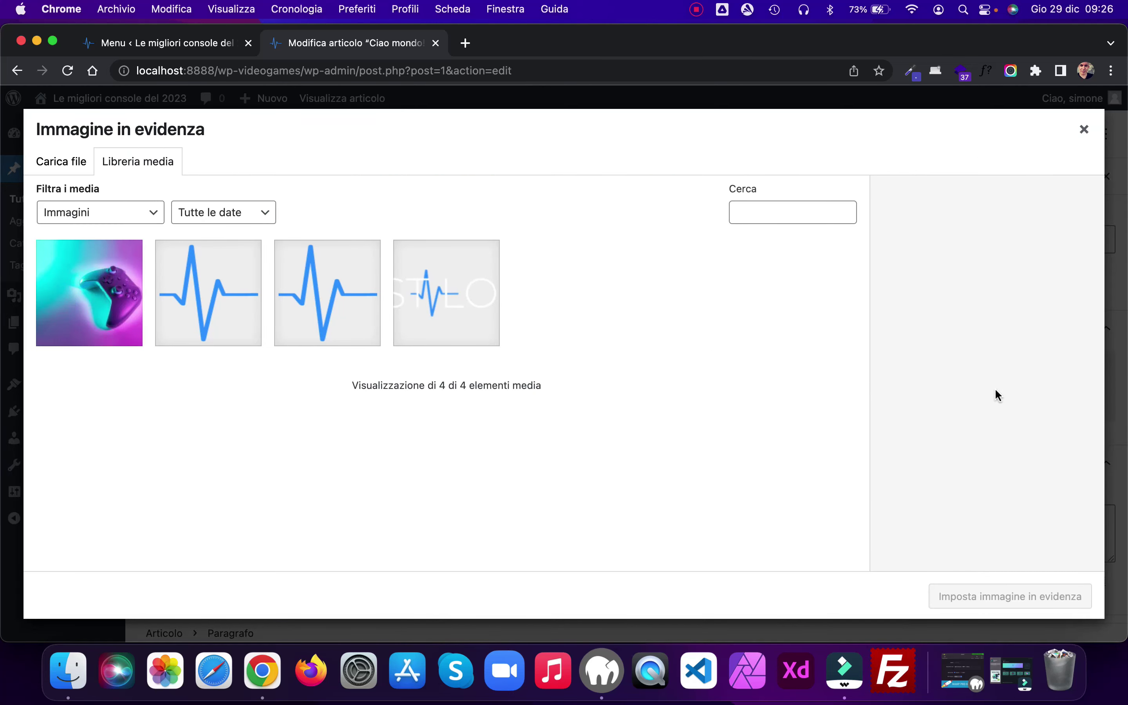
Step: Upload post.jpg, set it as the featured image, and update the post
{"action": "left_click", "coordinate": [68, 670]}
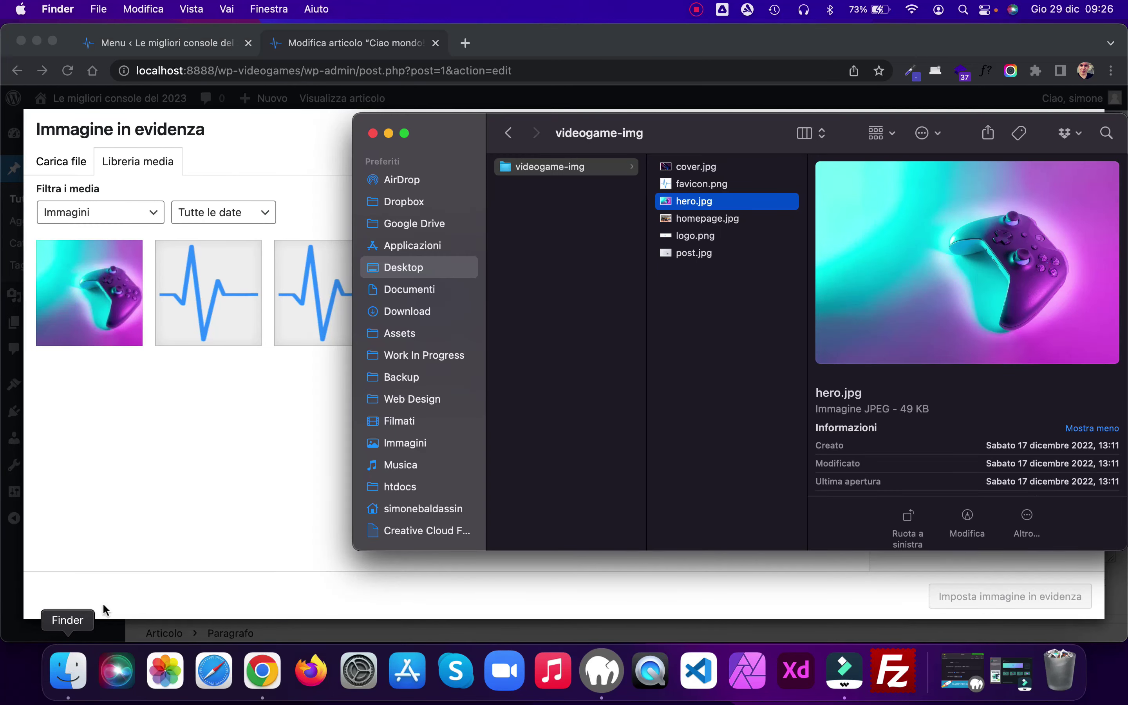
{"action": "left_click", "coordinate": [698, 252]}
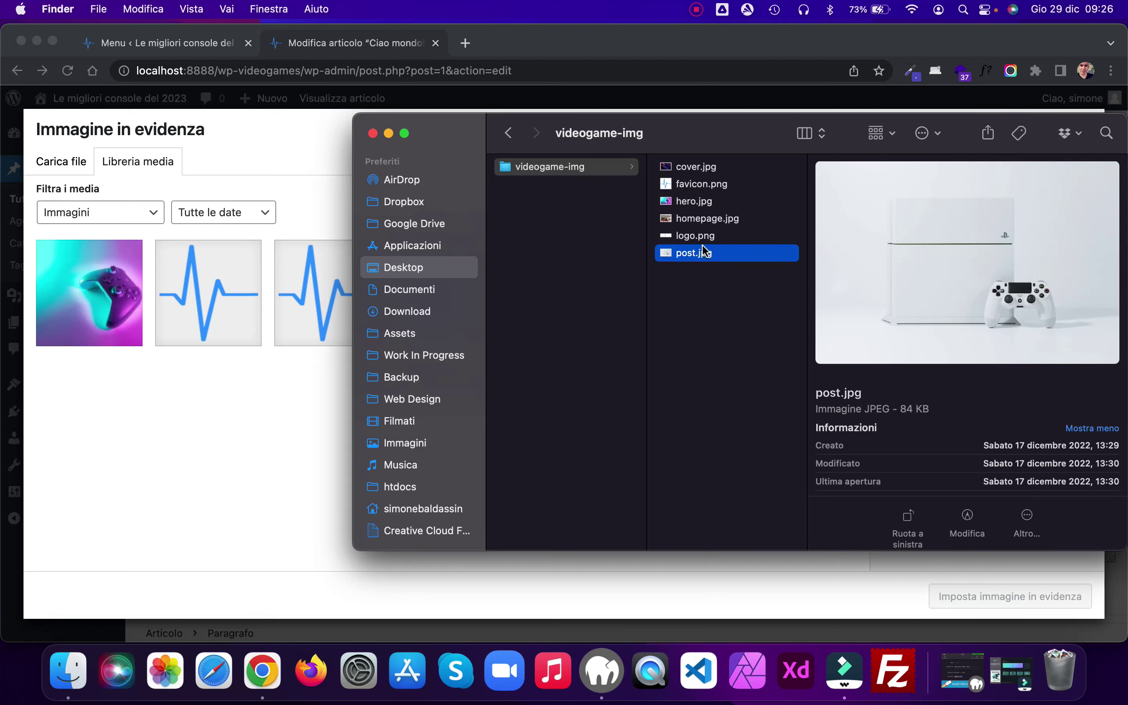
{"action": "left_click_drag", "start_coordinate": [706, 256], "coordinate": [198, 466]}
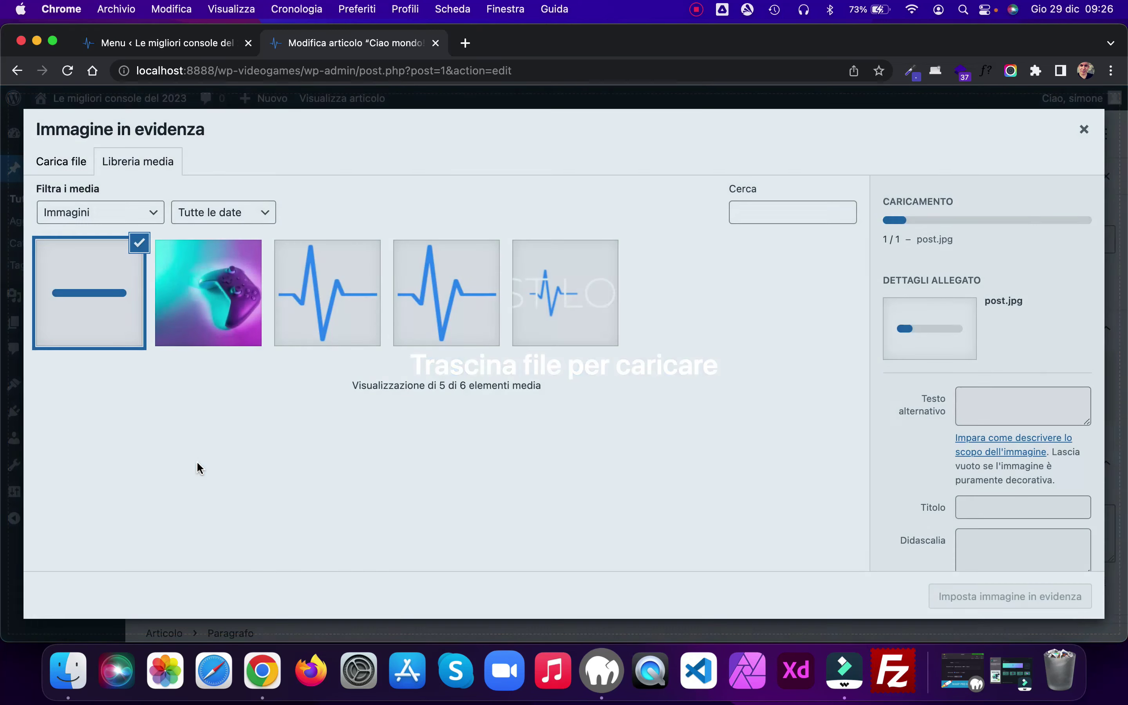
{"action": "left_click", "coordinate": [977, 332]}
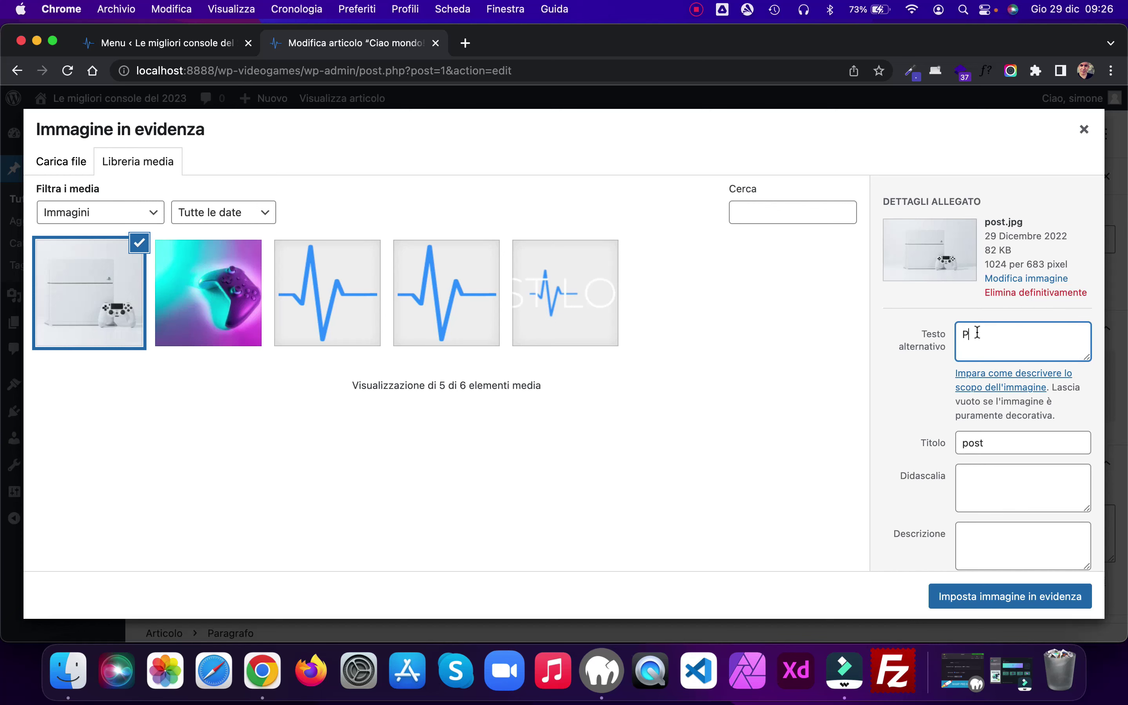
{"action": "left_click", "coordinate": [1027, 598]}
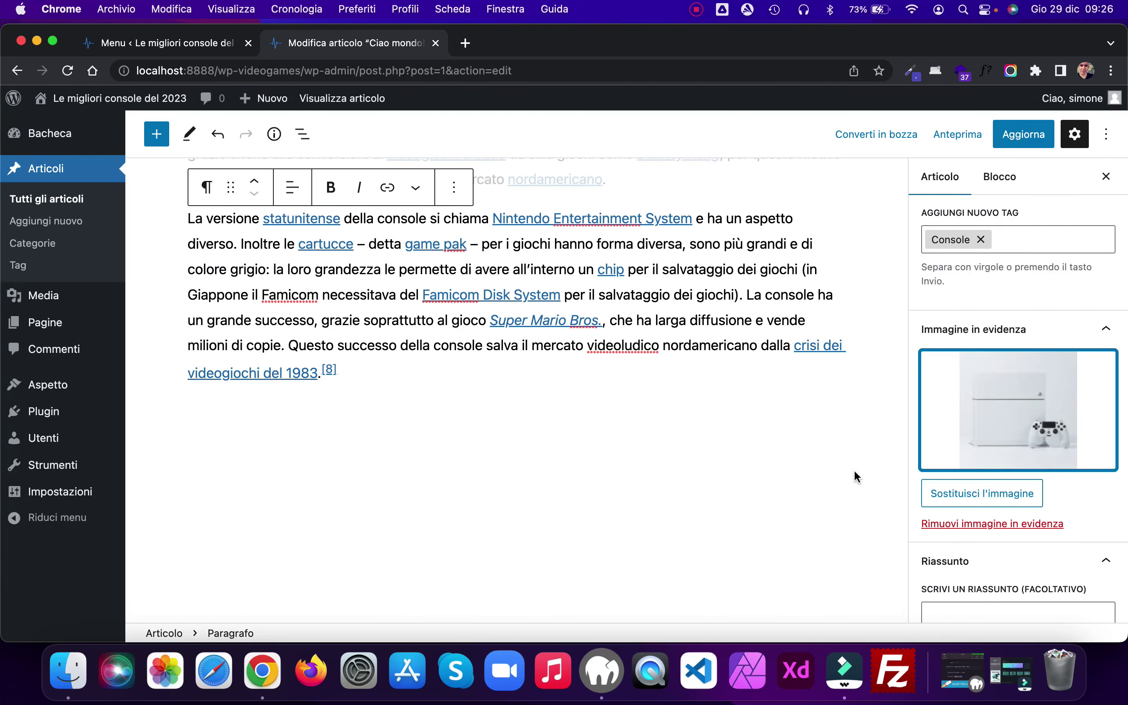
{"action": "left_click", "coordinate": [1023, 137]}
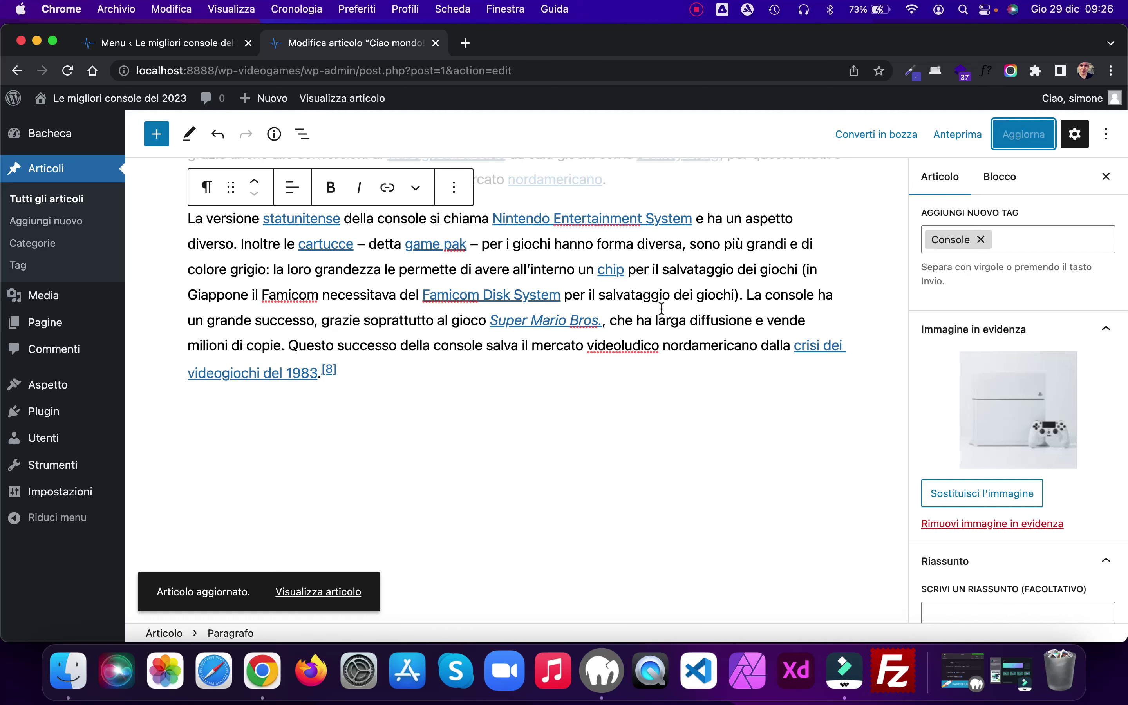
Step: Insert a Leggi tutto block after the first paragraph, update, and view the published post
{"action": "scroll", "coordinate": [661, 307], "scroll_direction": "up", "scroll_amount": 15}
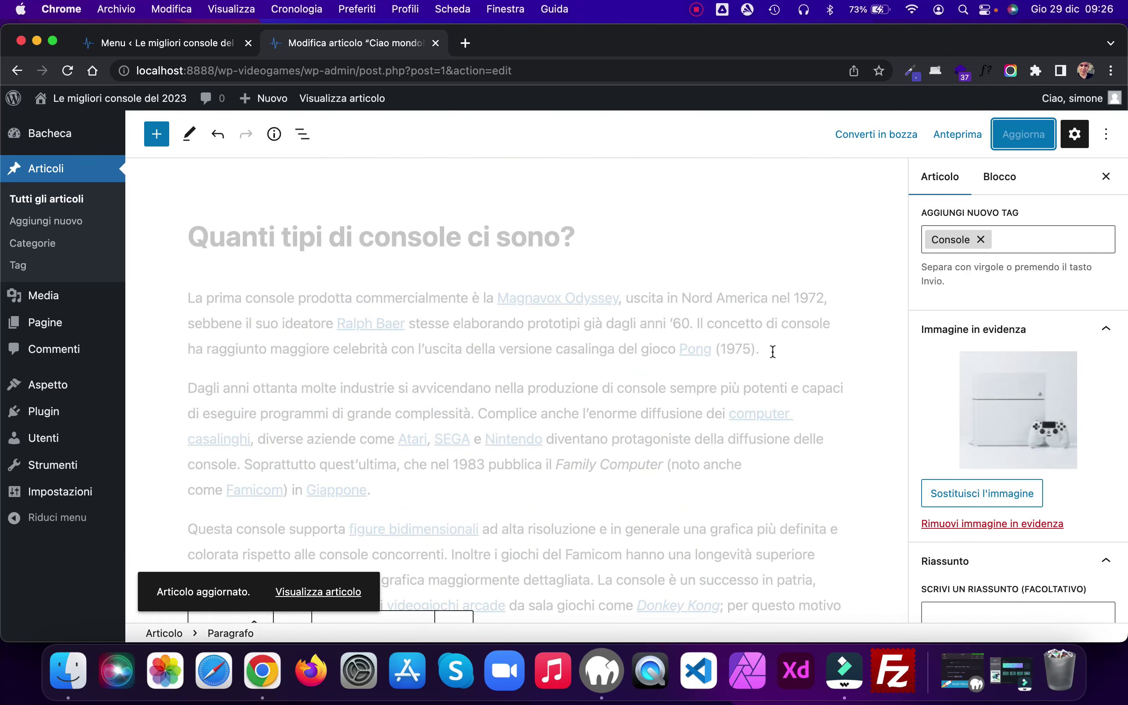
{"action": "left_click", "coordinate": [516, 368]}
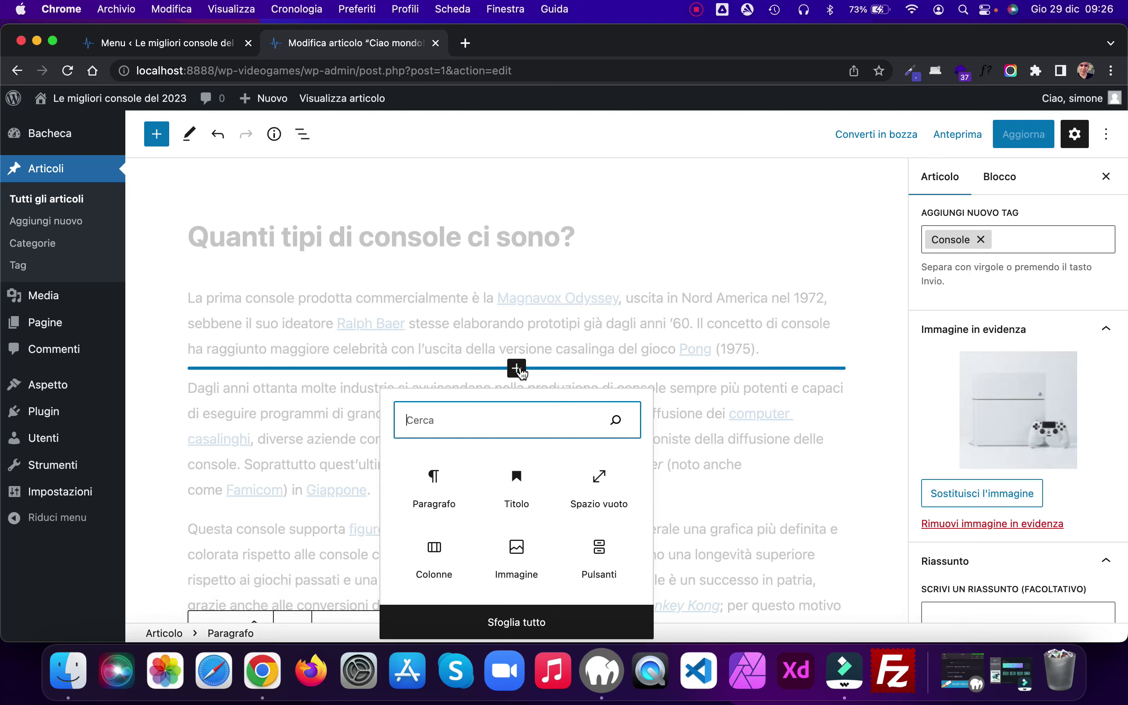
{"action": "type", "text": "mo"}
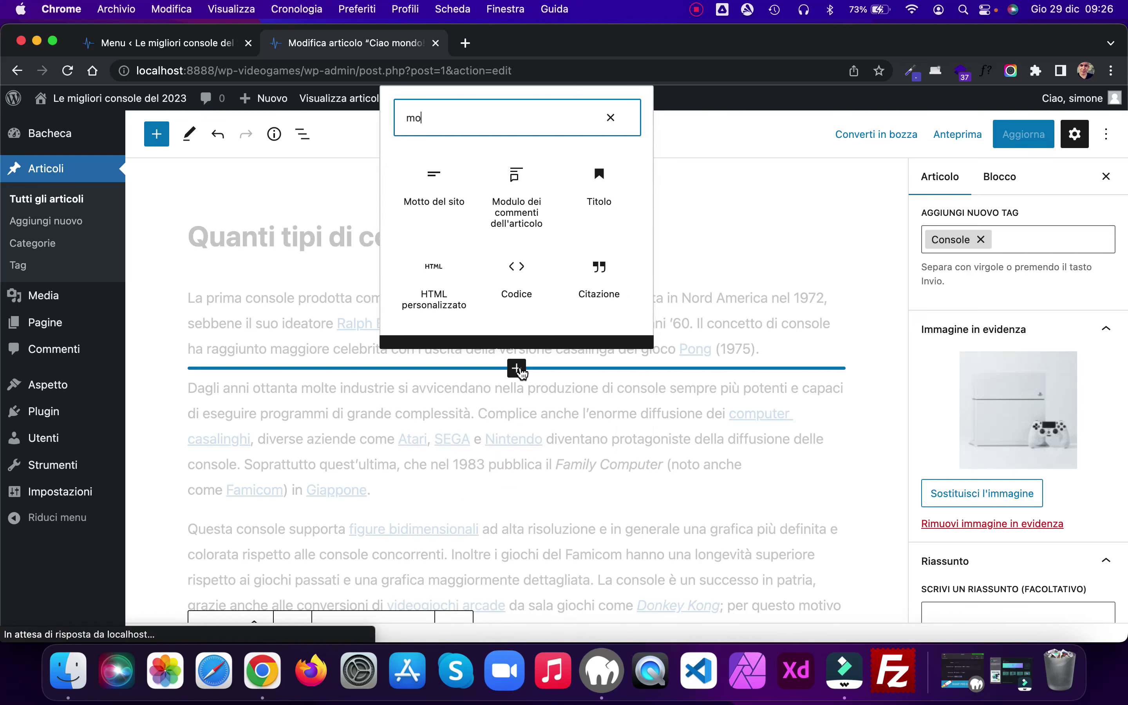
{"action": "type", "text": "re"}
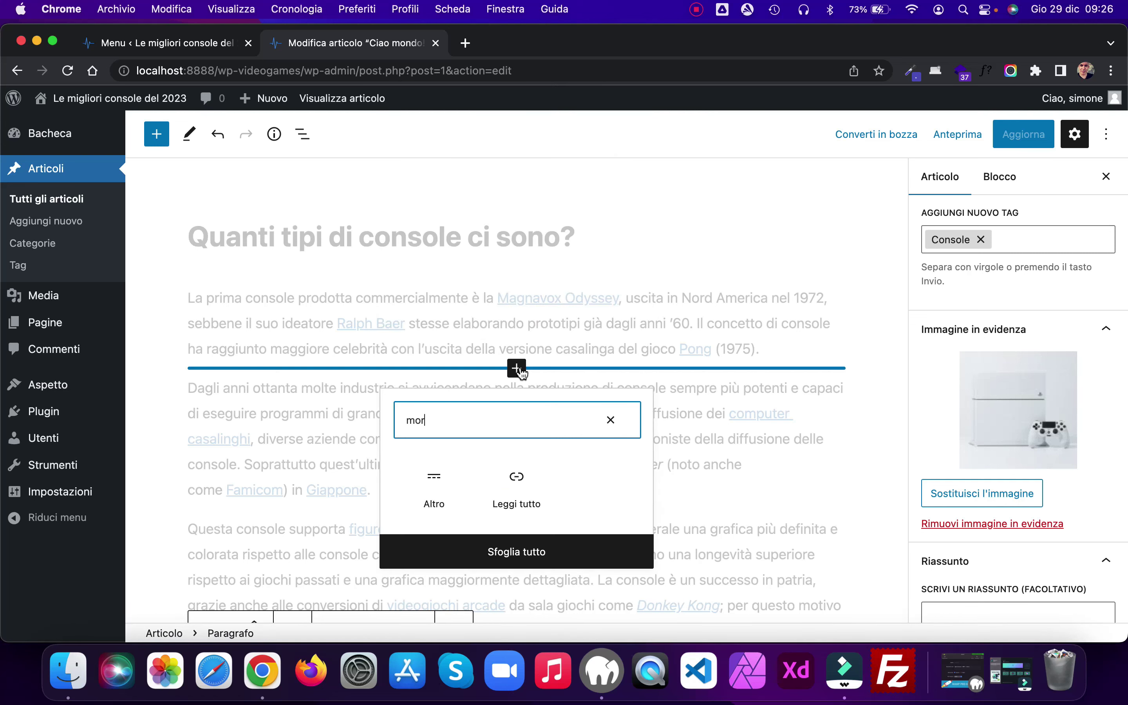
{"action": "left_click", "coordinate": [435, 476]}
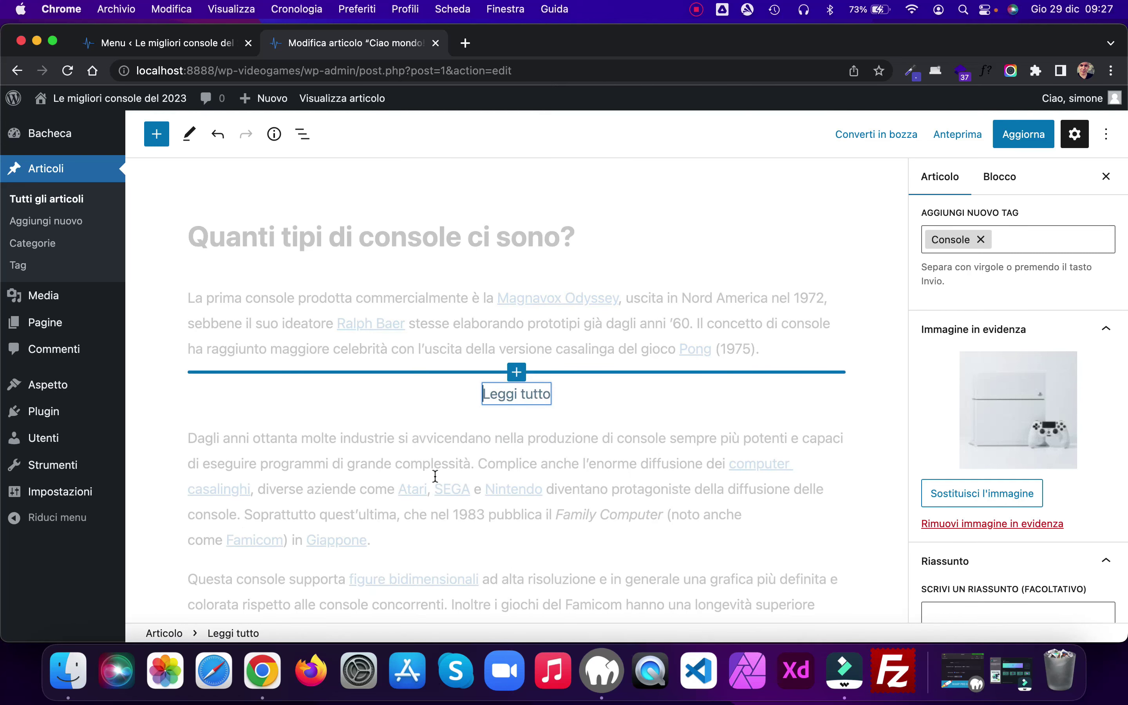
{"action": "left_click", "coordinate": [1018, 137]}
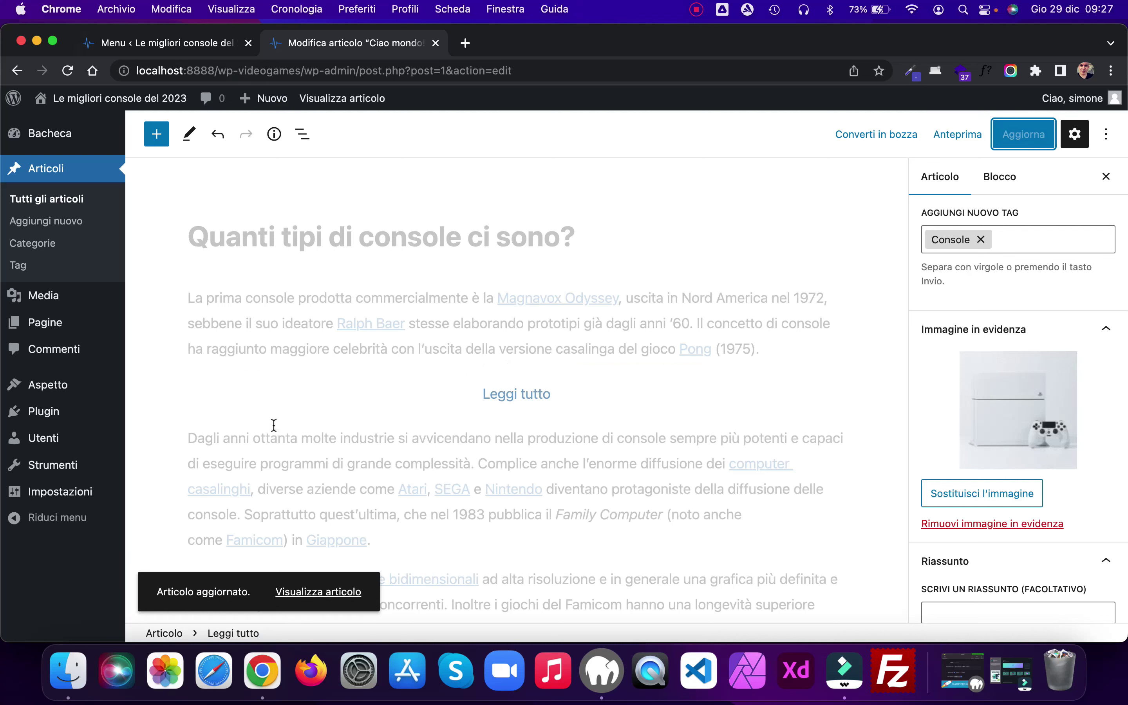
{"action": "left_click", "coordinate": [319, 591], "text": "super"}
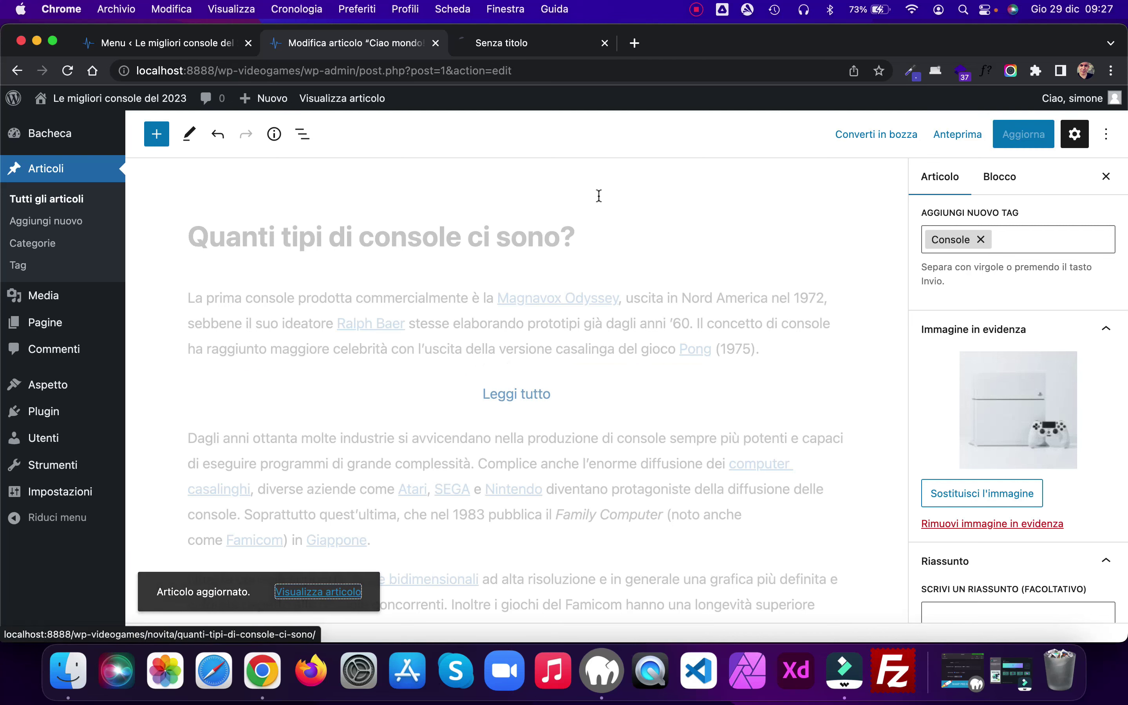
Step: Post a comment on the published console article
{"action": "left_click", "coordinate": [535, 42]}
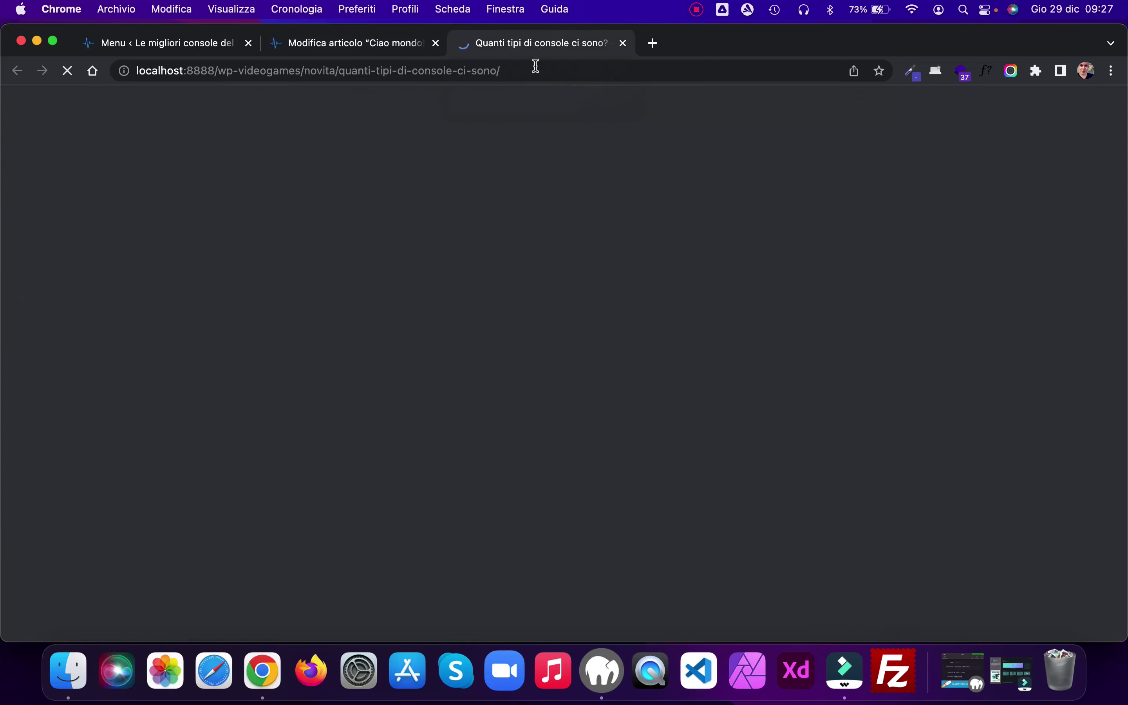
{"action": "scroll", "coordinate": [657, 305], "scroll_direction": "down", "scroll_amount": 10}
{"action": "scroll", "coordinate": [657, 306], "scroll_direction": "down", "scroll_amount": 10}
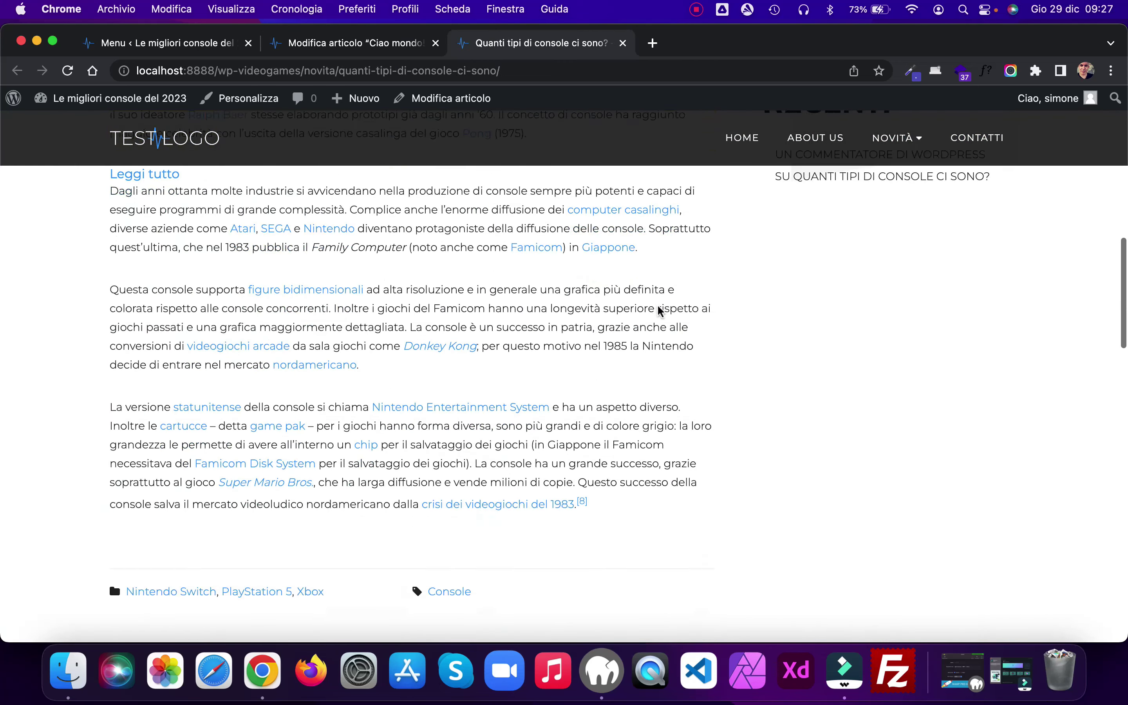
{"action": "scroll", "coordinate": [658, 308], "scroll_direction": "down", "scroll_amount": 10}
{"action": "scroll", "coordinate": [658, 308], "scroll_direction": "up", "scroll_amount": 5}
{"action": "scroll", "coordinate": [658, 306], "scroll_direction": "down", "scroll_amount": 9}
{"action": "left_click", "coordinate": [249, 330]}
{"action": "type", "text": "c"}
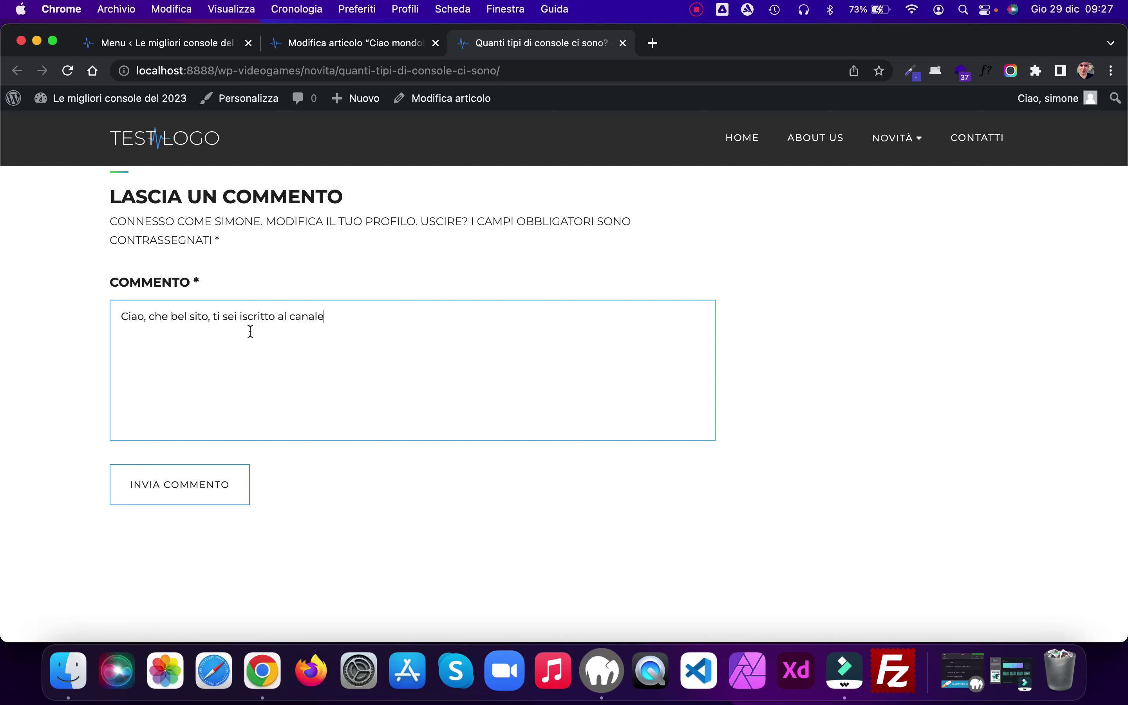
{"action": "left_click", "coordinate": [216, 488]}
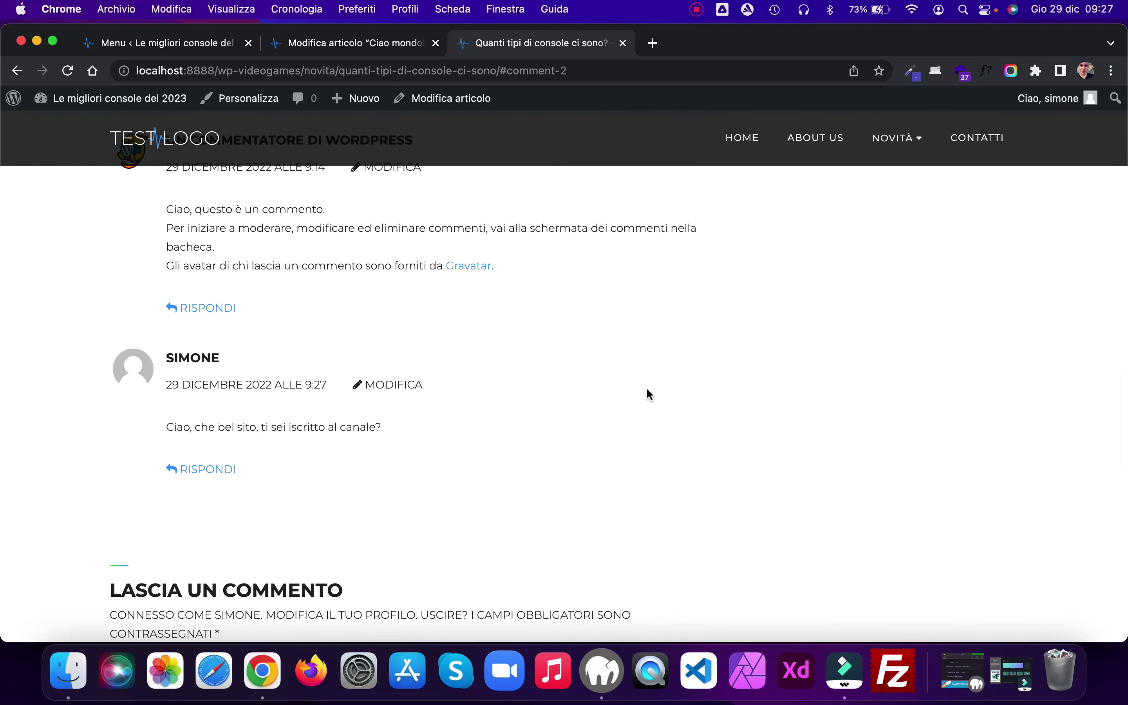
Step: Browse the Novità page, then delete the Leggi tutto block in the editor
{"action": "scroll", "coordinate": [715, 410], "scroll_direction": "up", "scroll_amount": 3}
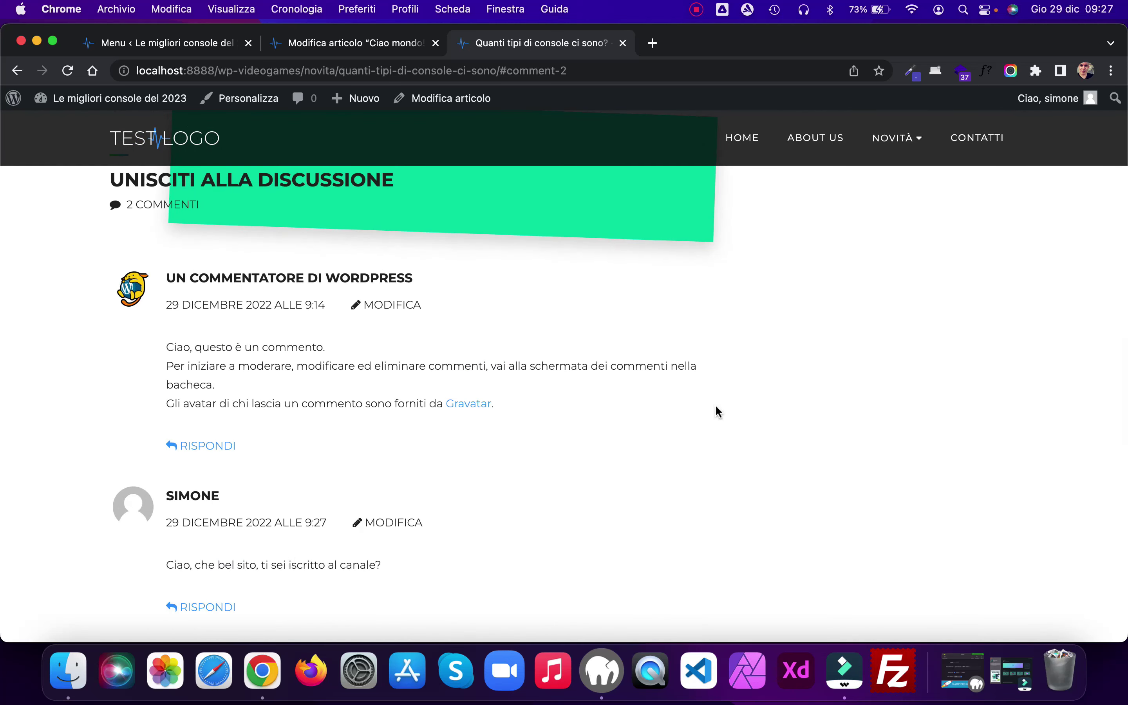
{"action": "scroll", "coordinate": [716, 410], "scroll_direction": "up", "scroll_amount": 10}
{"action": "scroll", "coordinate": [715, 404], "scroll_direction": "up", "scroll_amount": 15}
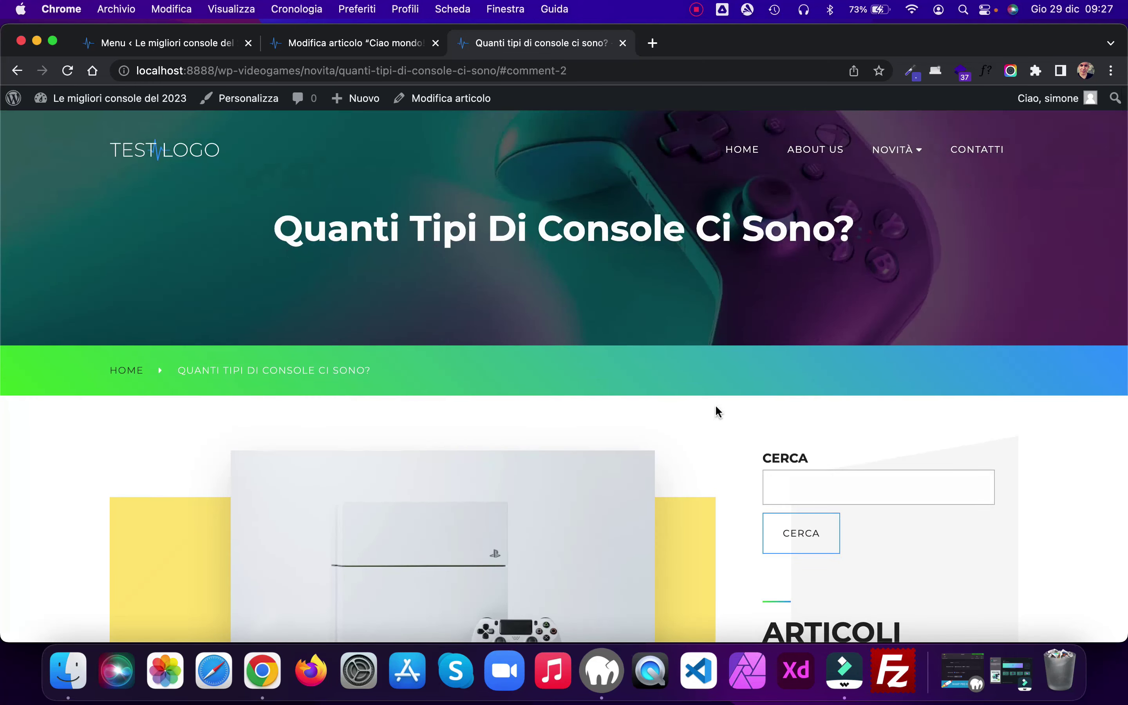
{"action": "scroll", "coordinate": [715, 404], "scroll_direction": "down", "scroll_amount": 1}
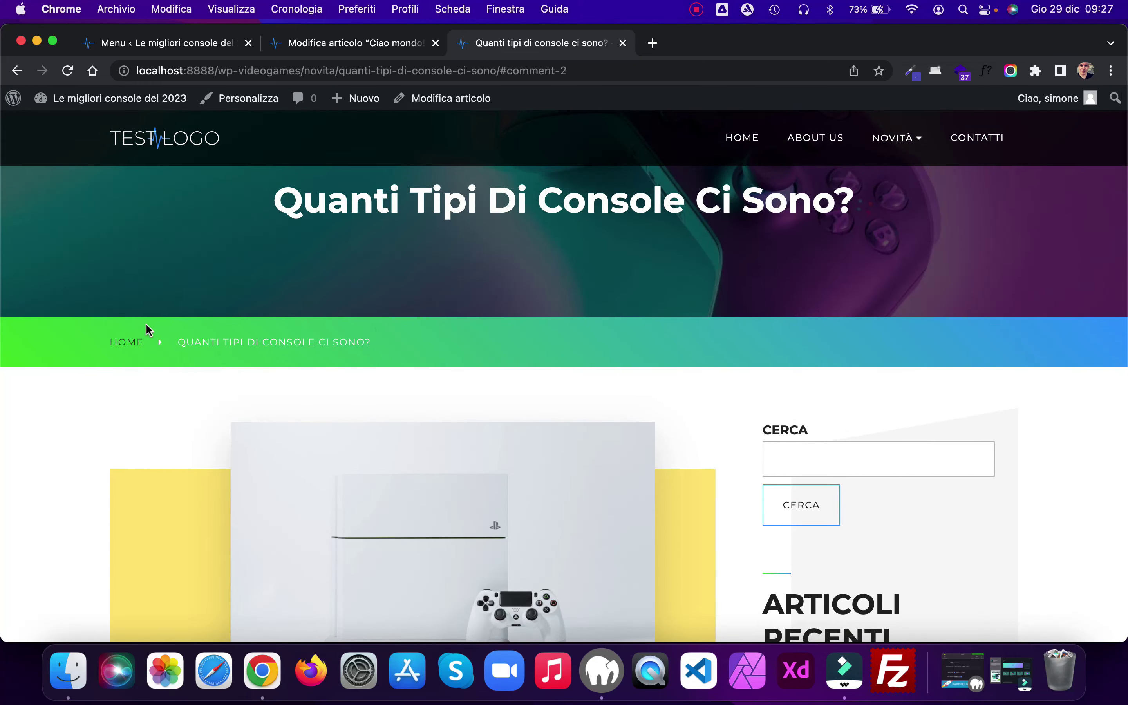
{"action": "left_click", "coordinate": [894, 139]}
{"action": "scroll", "coordinate": [738, 330], "scroll_direction": "down", "scroll_amount": 15}
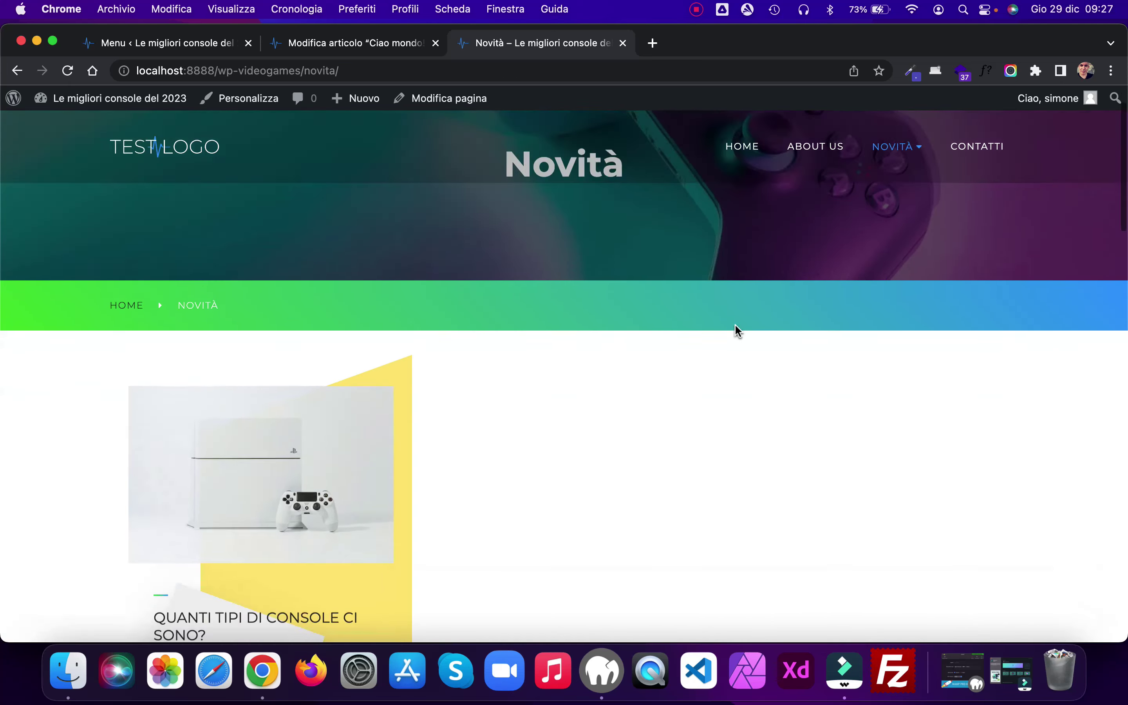
{"action": "scroll", "coordinate": [735, 329], "scroll_direction": "down", "scroll_amount": 5}
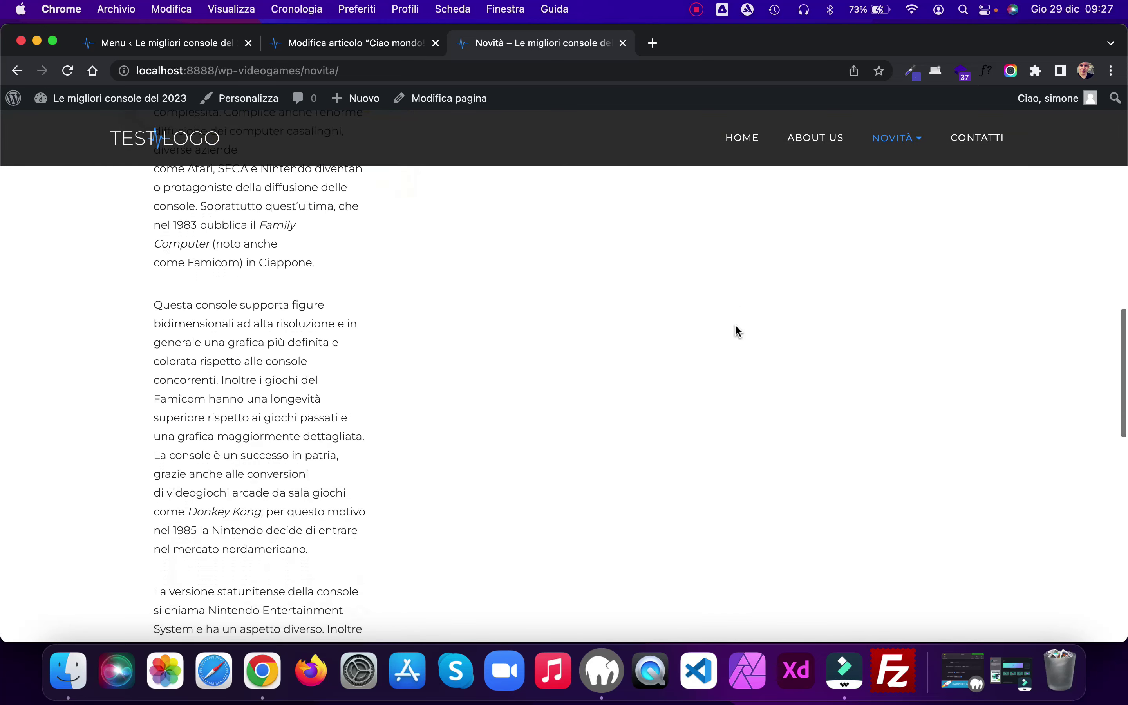
{"action": "left_click", "coordinate": [357, 47]}
{"action": "key", "text": "BackSpace"}
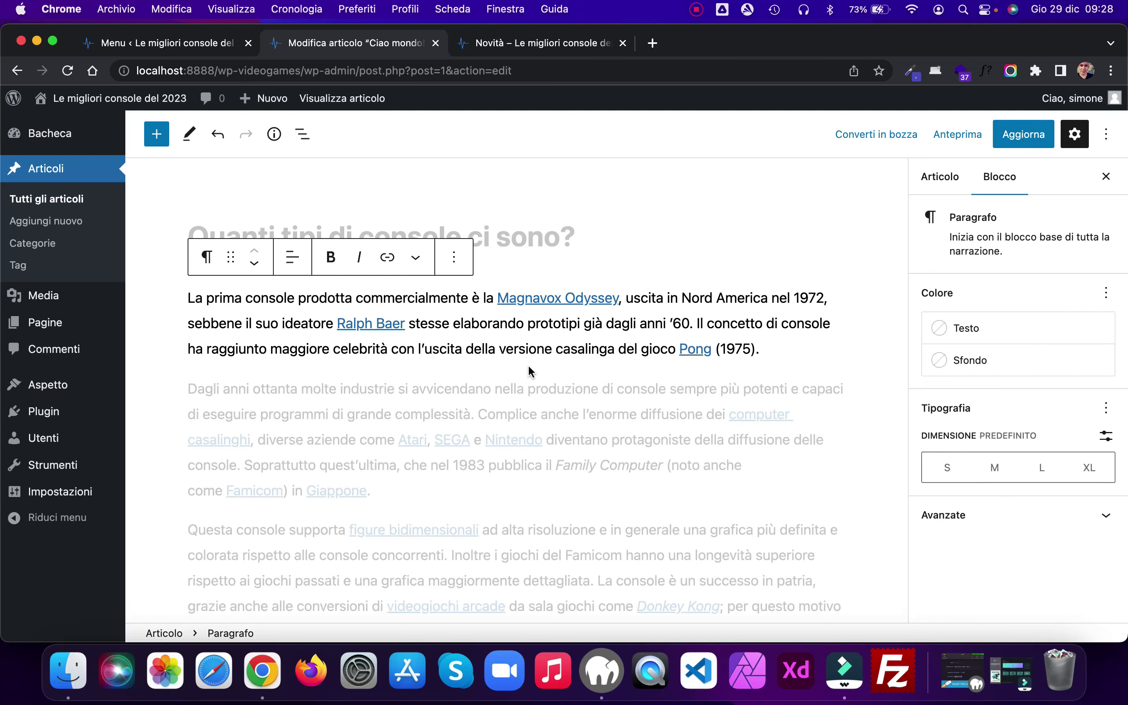
Step: Insert an Altro (More) break after the first paragraph and update the post
{"action": "left_click", "coordinate": [517, 368]}
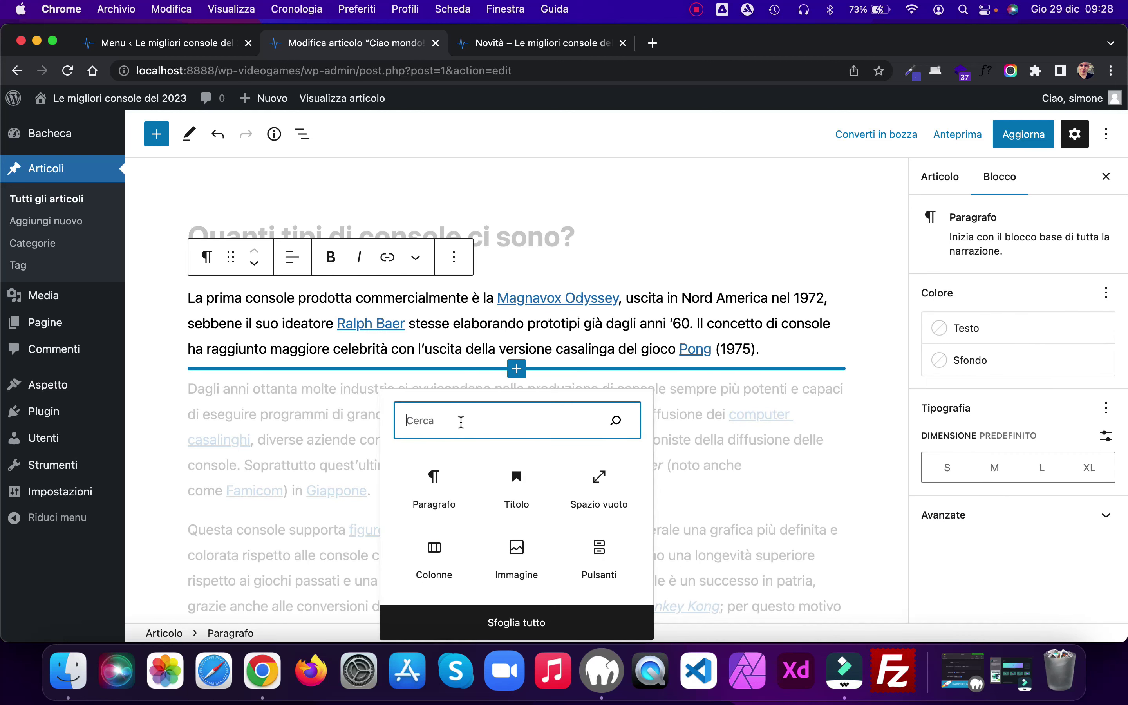
{"action": "type", "text": "altro"}
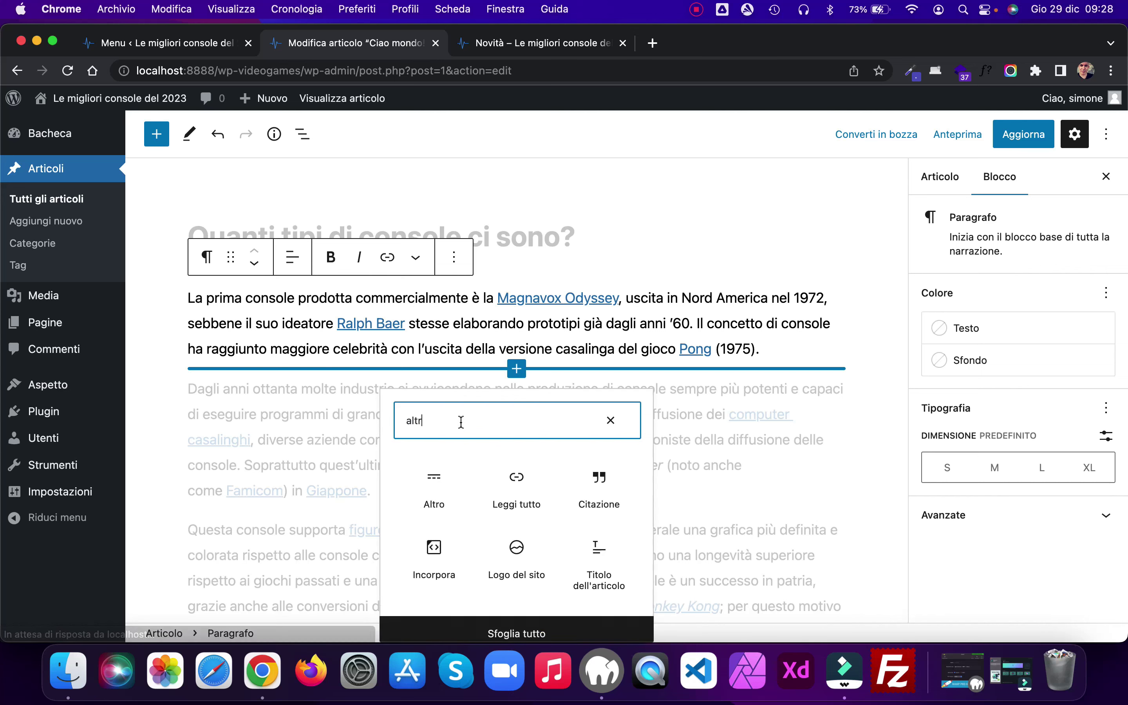
{"action": "left_click", "coordinate": [434, 490]}
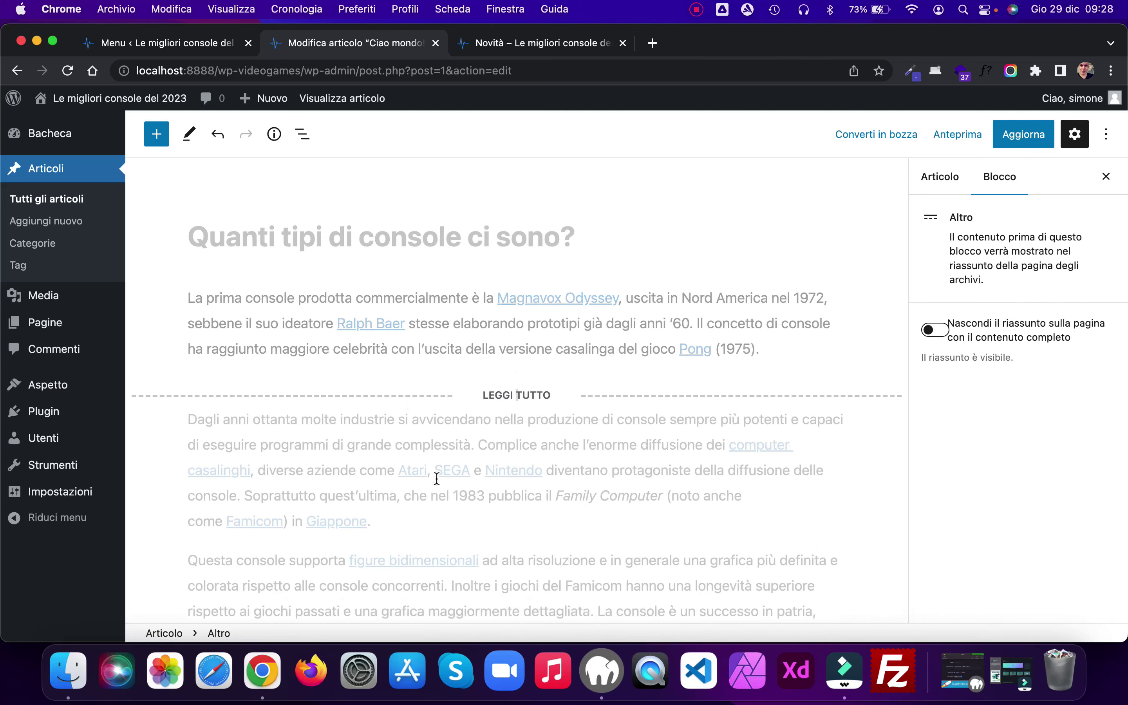
{"action": "left_click", "coordinate": [1001, 138]}
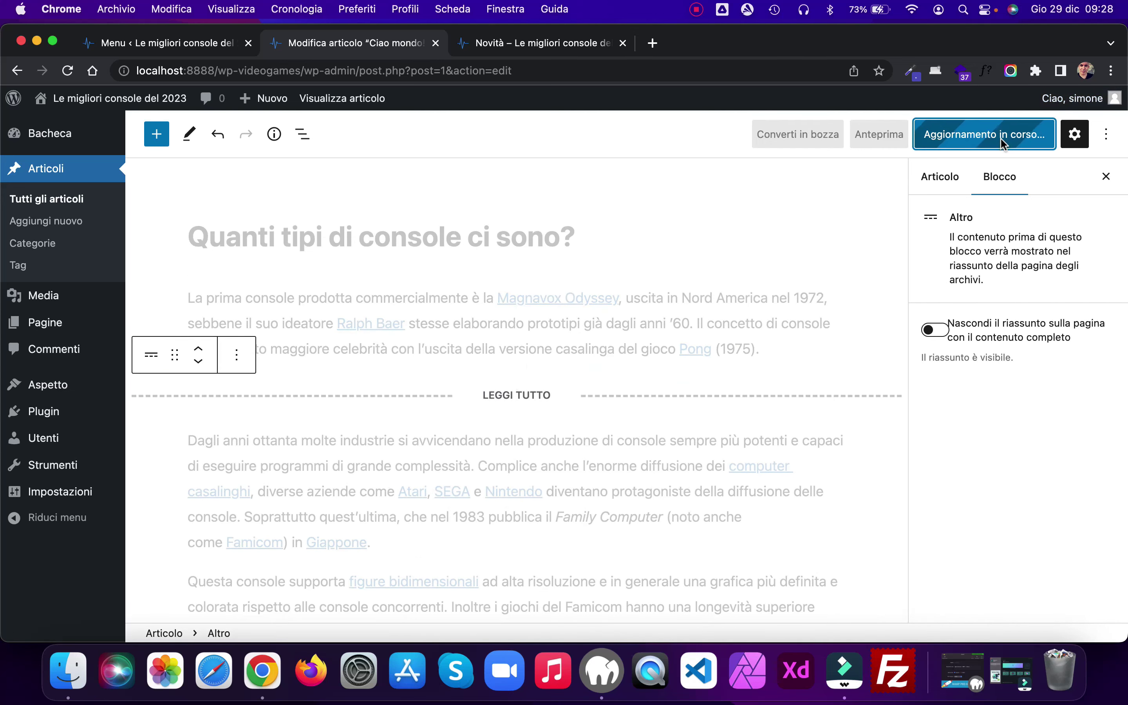
Step: Reload the Novità listing to confirm the console post shows as an excerpt ending in (altro…)
{"action": "left_click", "coordinate": [536, 45]}
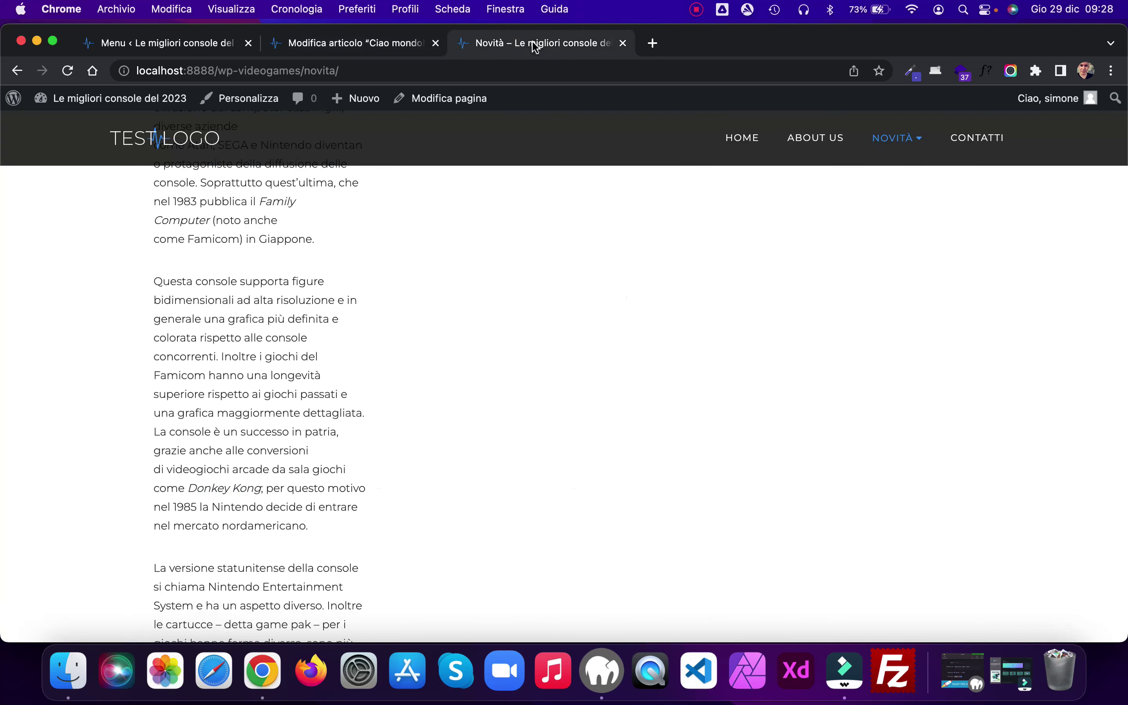
{"action": "left_click", "coordinate": [68, 72]}
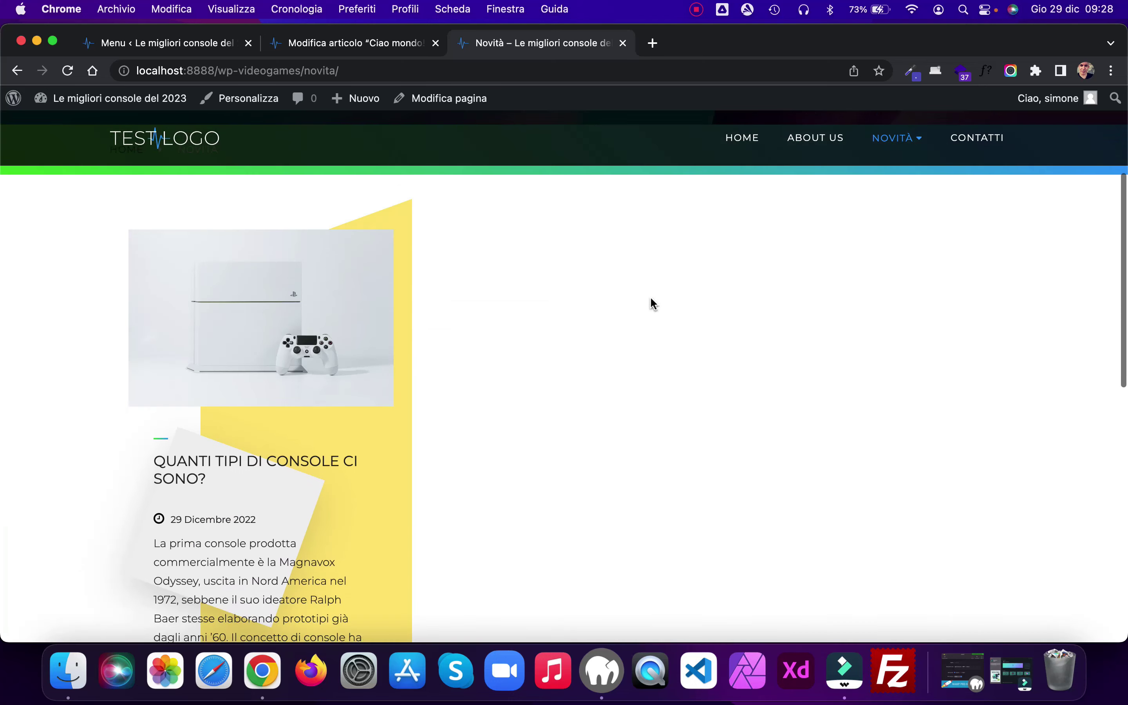
{"action": "scroll", "coordinate": [650, 296], "scroll_direction": "down", "scroll_amount": 5}
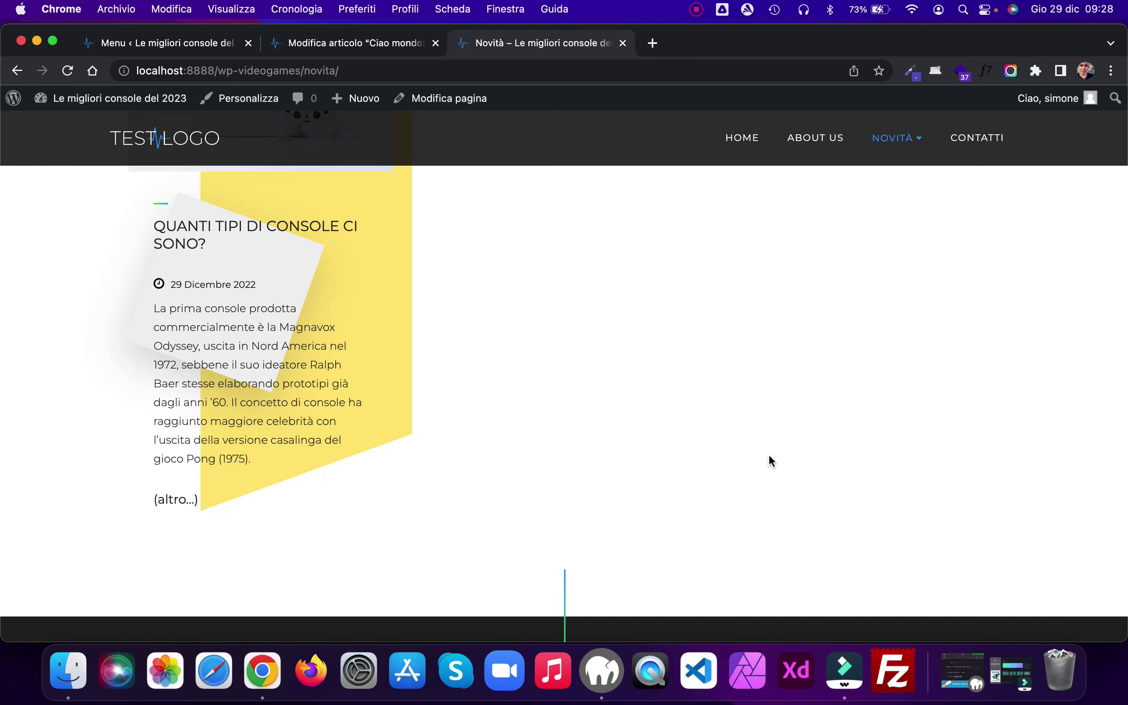
{"action": "scroll", "coordinate": [769, 457], "scroll_direction": "up", "scroll_amount": 10}
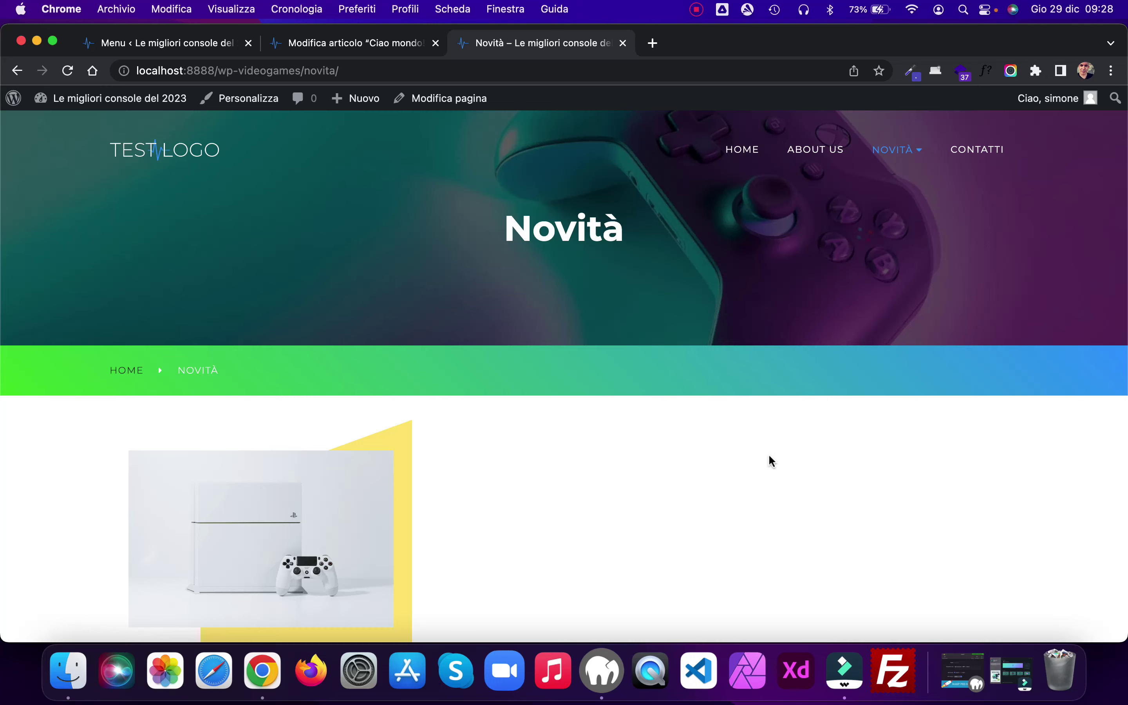
{"action": "scroll", "coordinate": [769, 458], "scroll_direction": "down", "scroll_amount": 8}
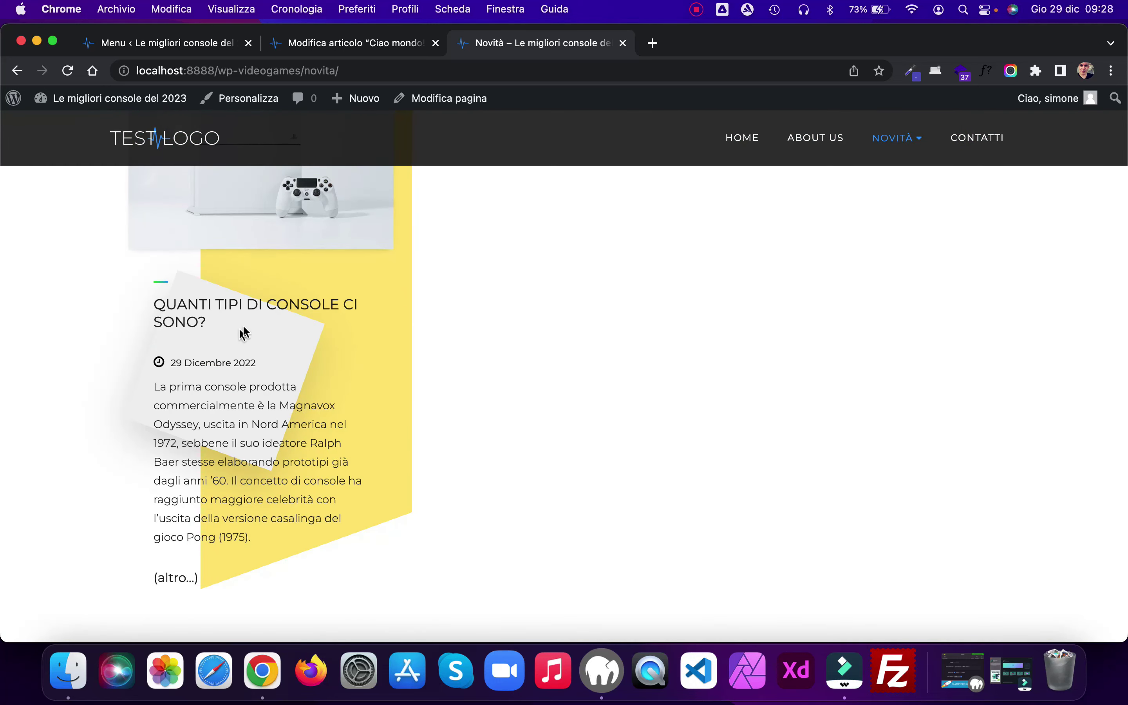
Step: Open the console post from the listing, then return to the site homepage
{"action": "left_click", "coordinate": [276, 308]}
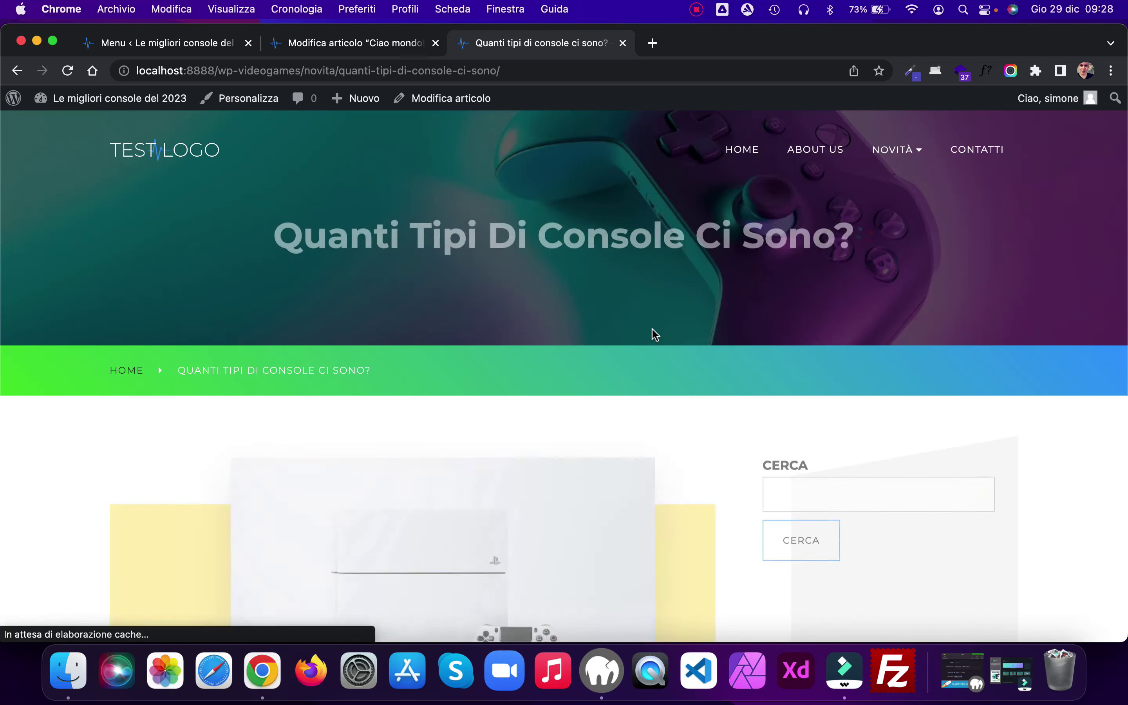
{"action": "scroll", "coordinate": [652, 328], "scroll_direction": "down", "scroll_amount": 10}
{"action": "scroll", "coordinate": [652, 329], "scroll_direction": "down", "scroll_amount": 15}
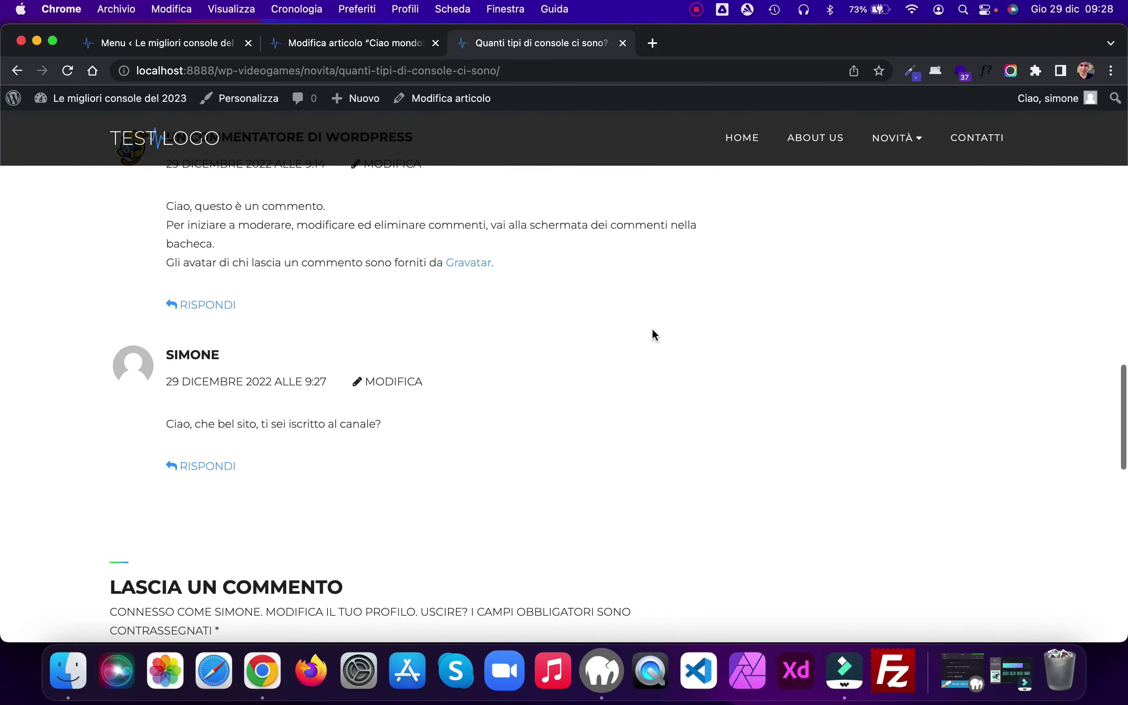
{"action": "scroll", "coordinate": [654, 335], "scroll_direction": "up", "scroll_amount": 15}
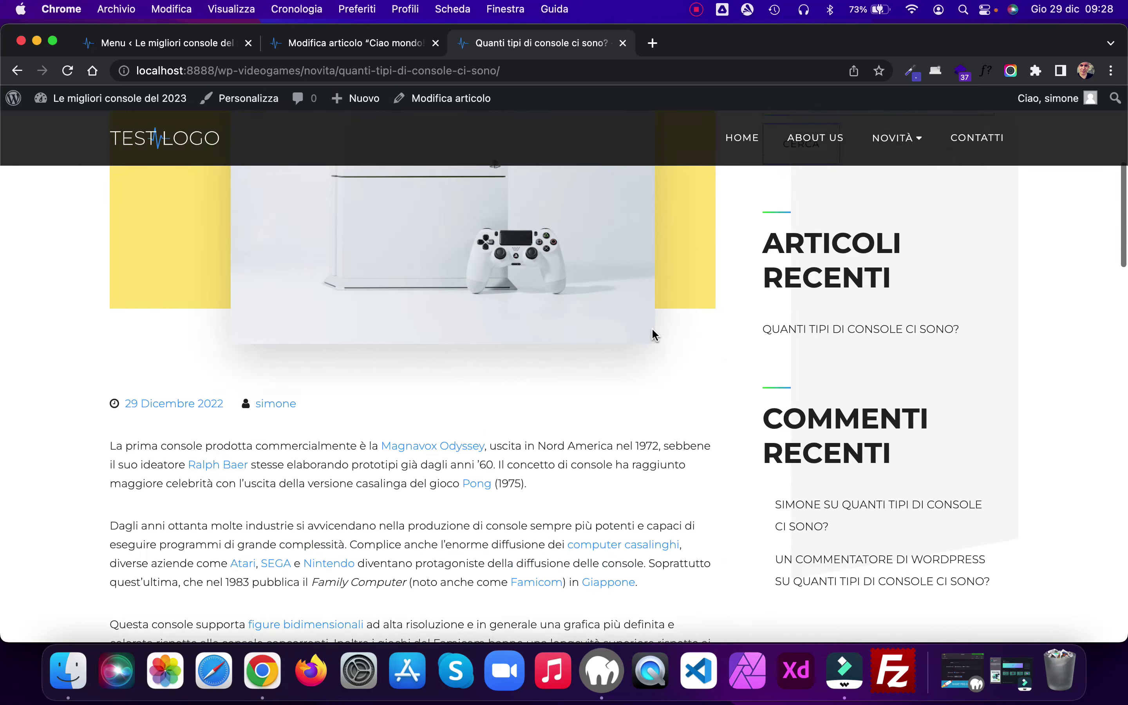
{"action": "scroll", "coordinate": [652, 334], "scroll_direction": "up", "scroll_amount": 10}
{"action": "left_click", "coordinate": [738, 159]}
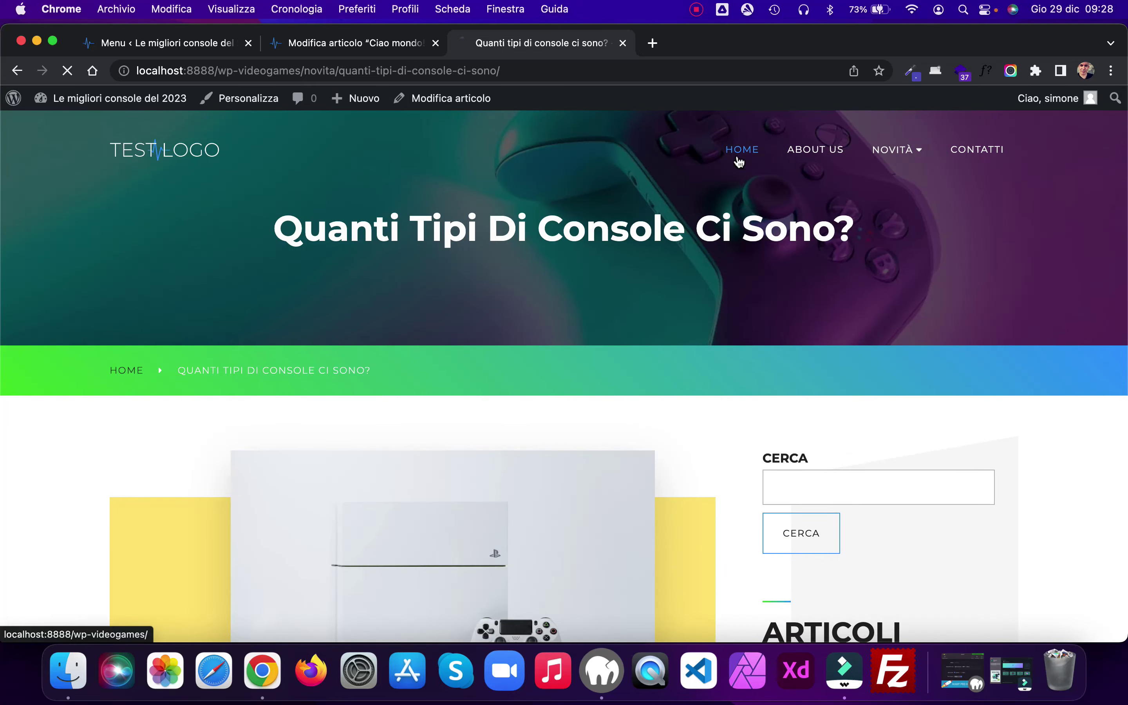
{"action": "scroll", "coordinate": [738, 161], "scroll_direction": "down", "scroll_amount": 8}
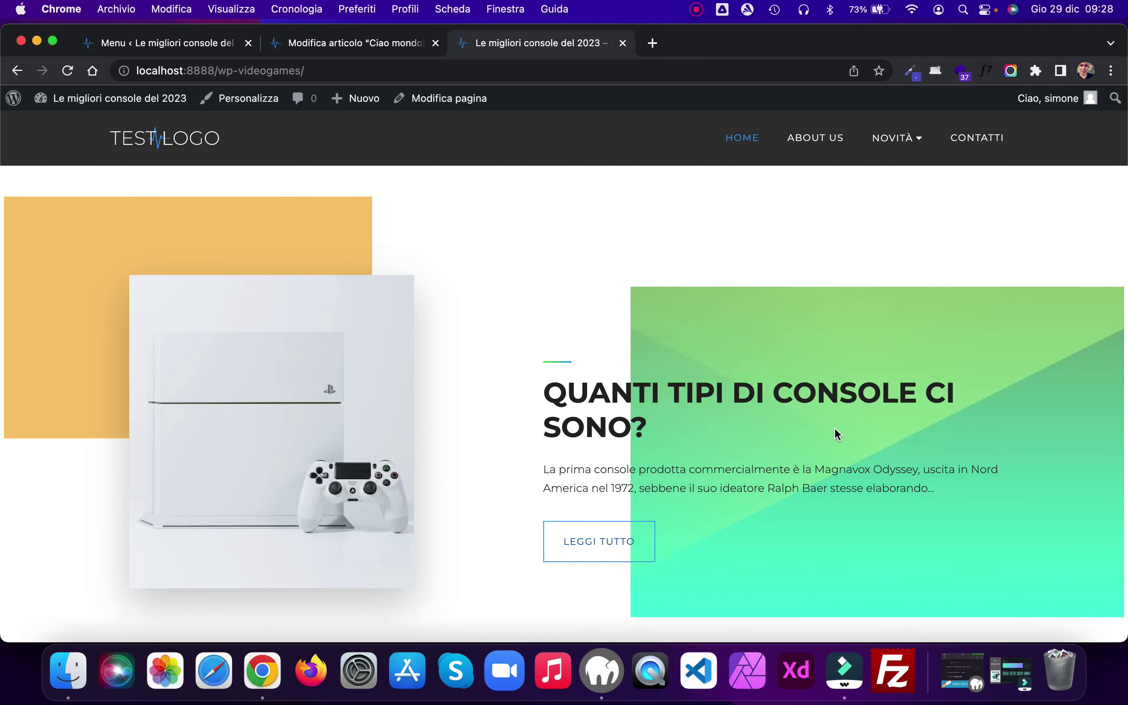
{"action": "scroll", "coordinate": [837, 433], "scroll_direction": "down", "scroll_amount": 10}
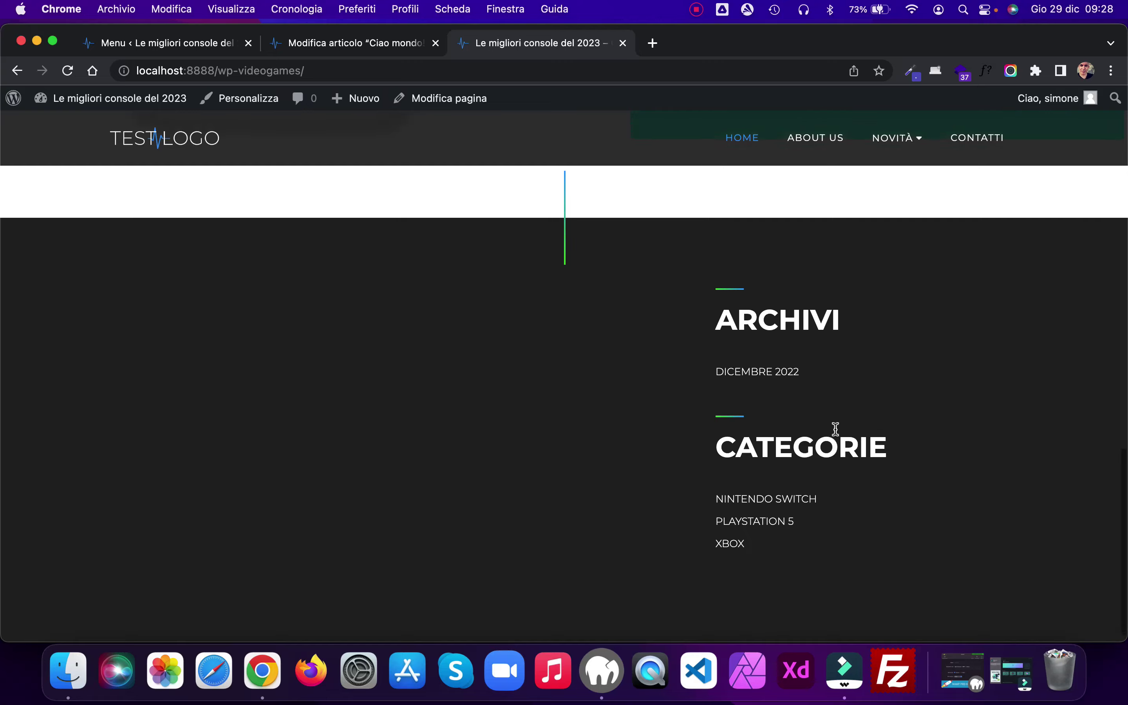
{"action": "scroll", "coordinate": [836, 428], "scroll_direction": "up", "scroll_amount": 15}
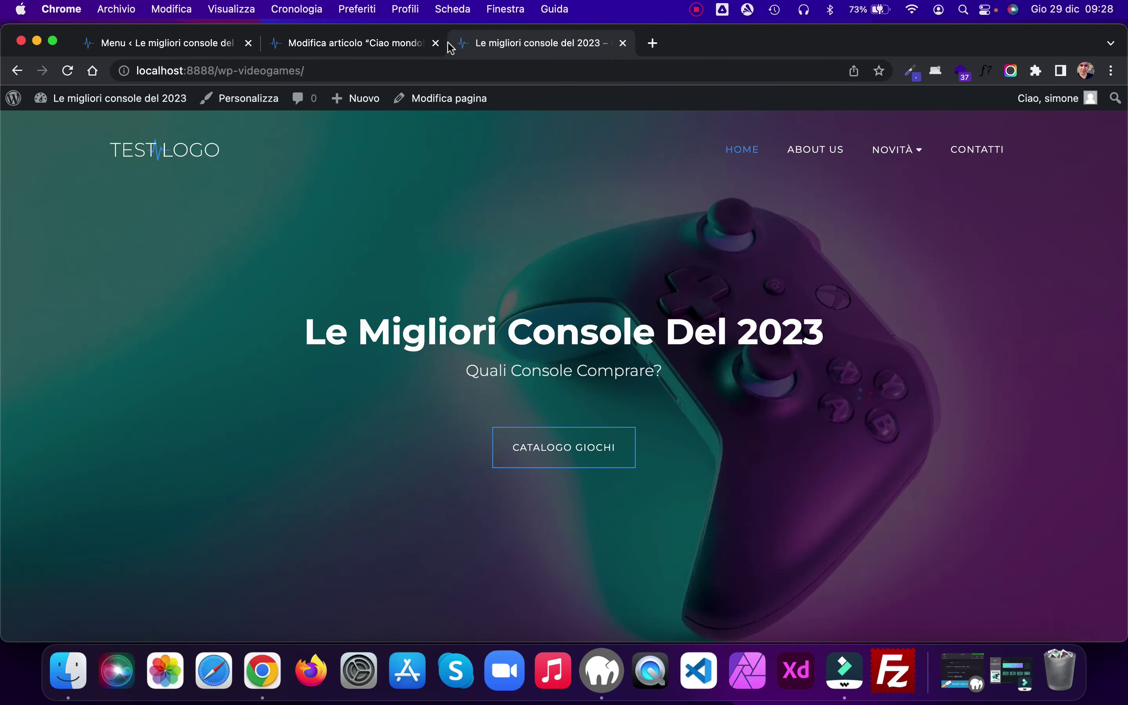
Step: Close the post editor and open Aspetto > Widget to view the Principale sidebar's blocks
{"action": "left_click", "coordinate": [436, 43]}
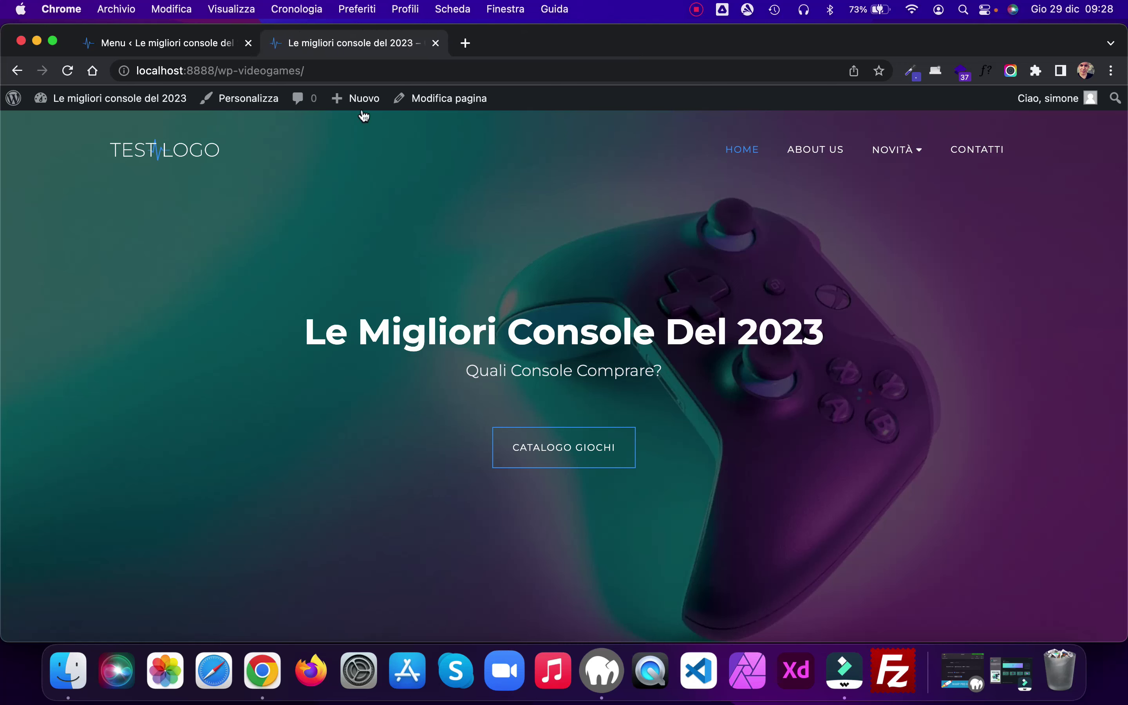
{"action": "left_click", "coordinate": [186, 45]}
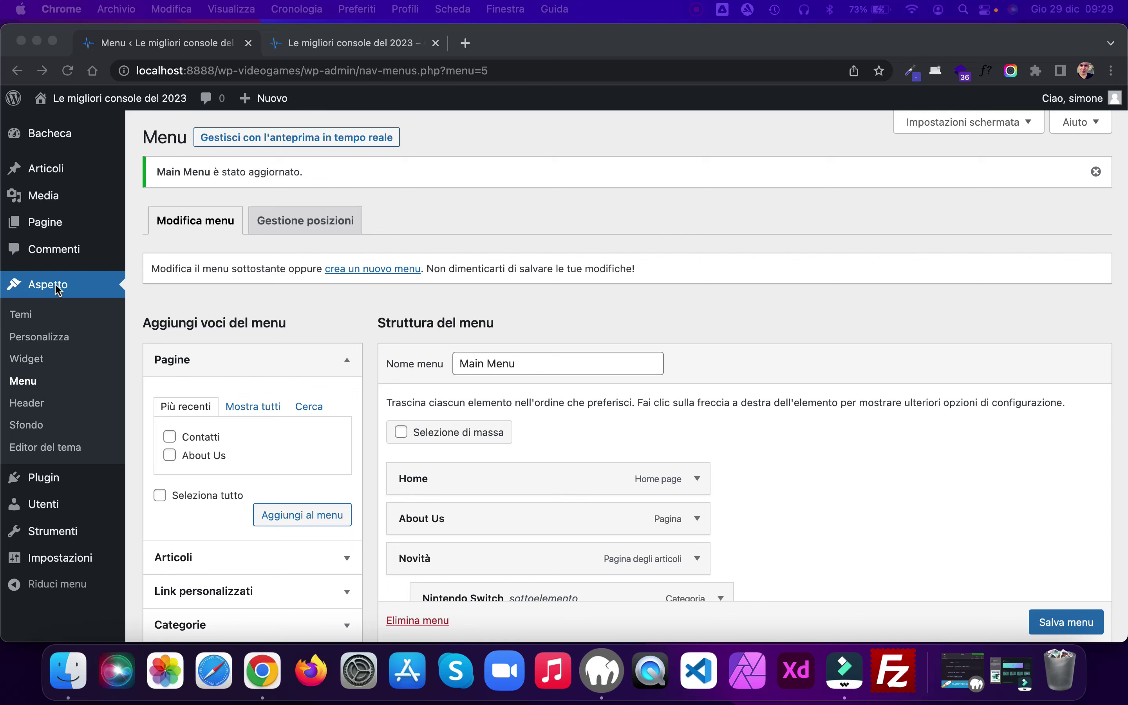
{"action": "left_click", "coordinate": [39, 362]}
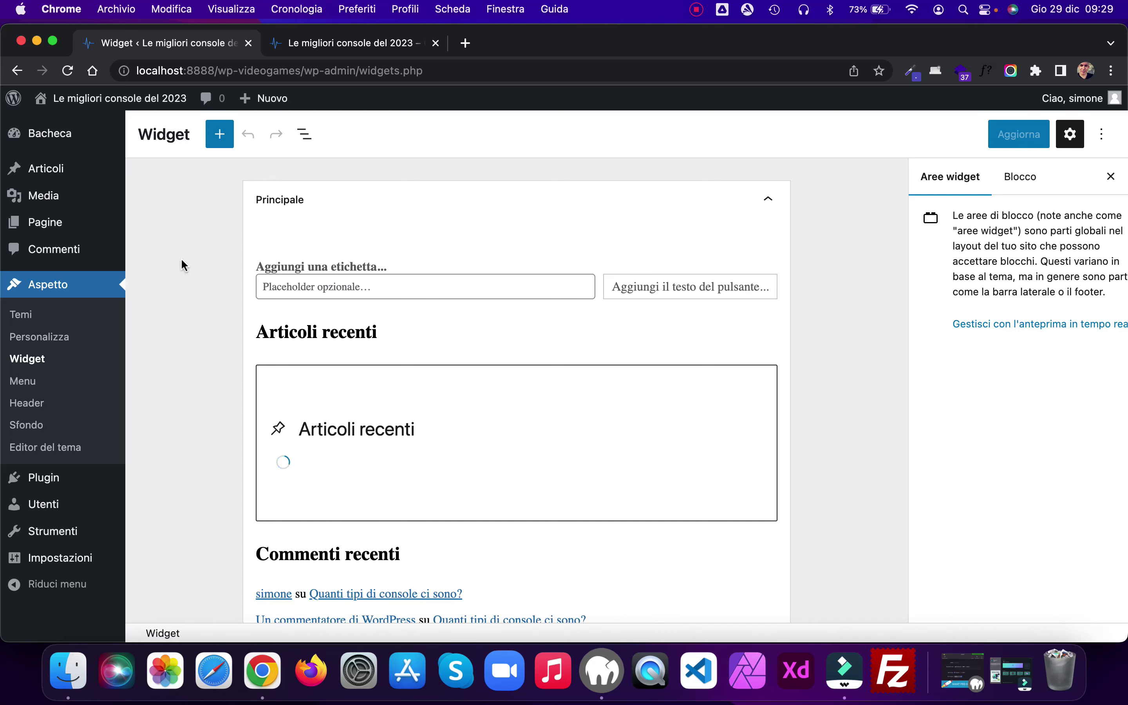
Step: Search the plugin directory for 'cla', then install and activate the Classic Widgets plugin
{"action": "mouse_move", "coordinate": [48, 478]}
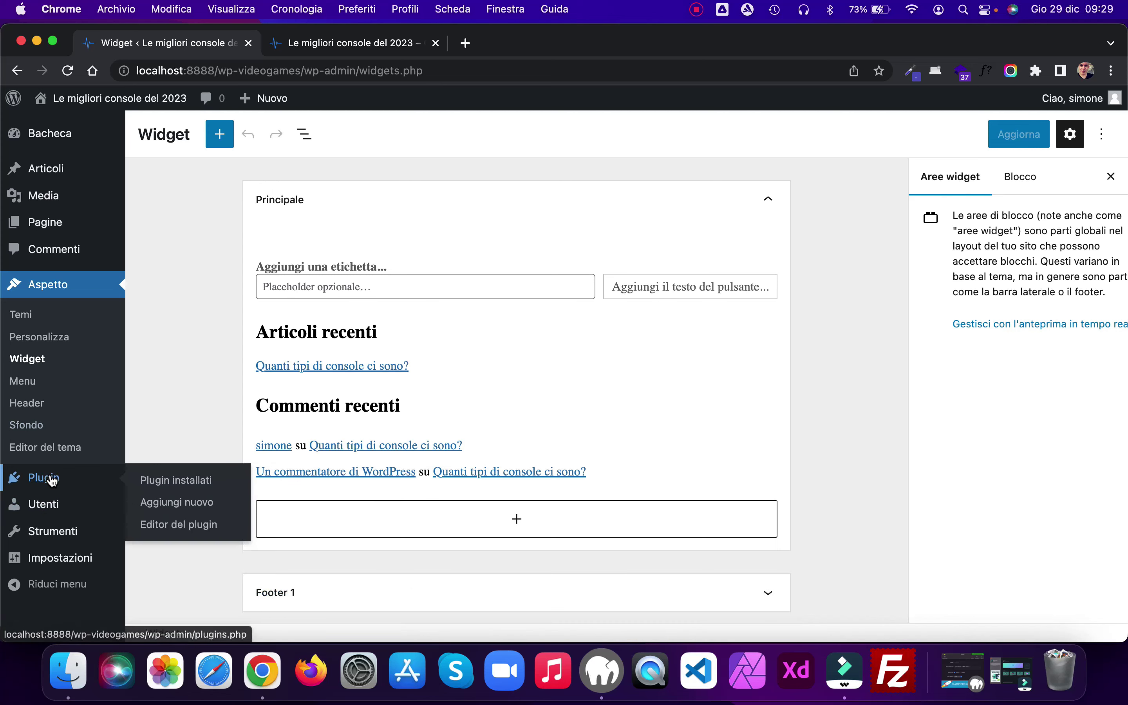
{"action": "left_click", "coordinate": [206, 501]}
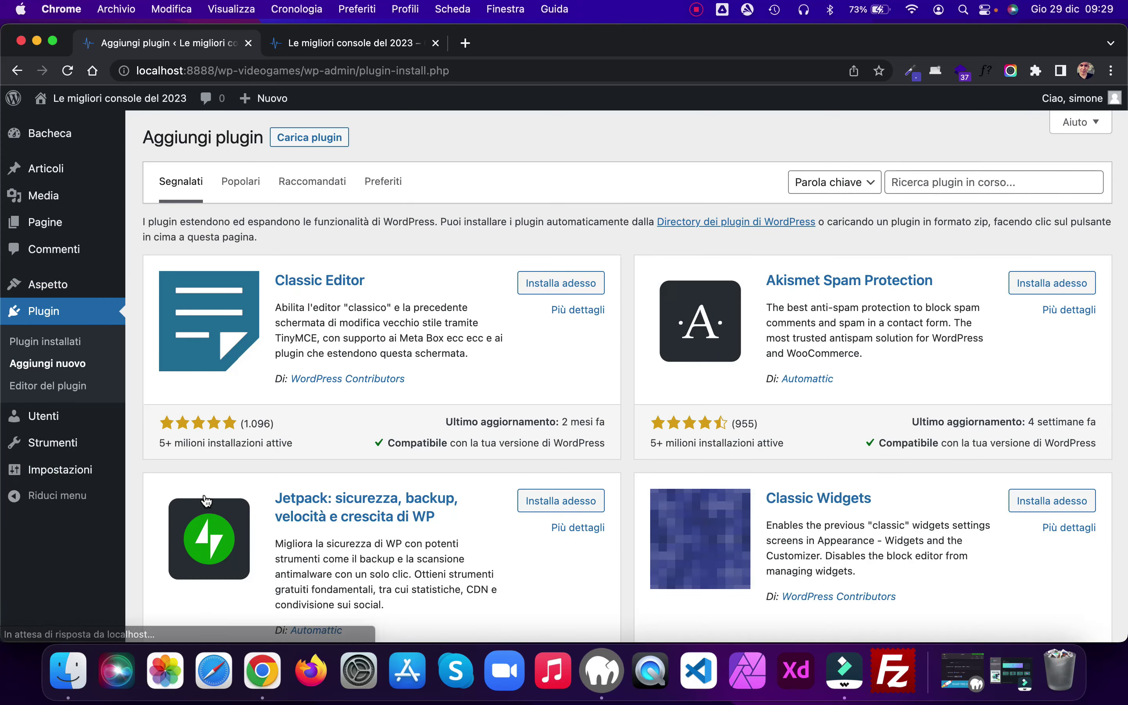
{"action": "left_click", "coordinate": [915, 181]}
{"action": "type", "text": "classic widget"}
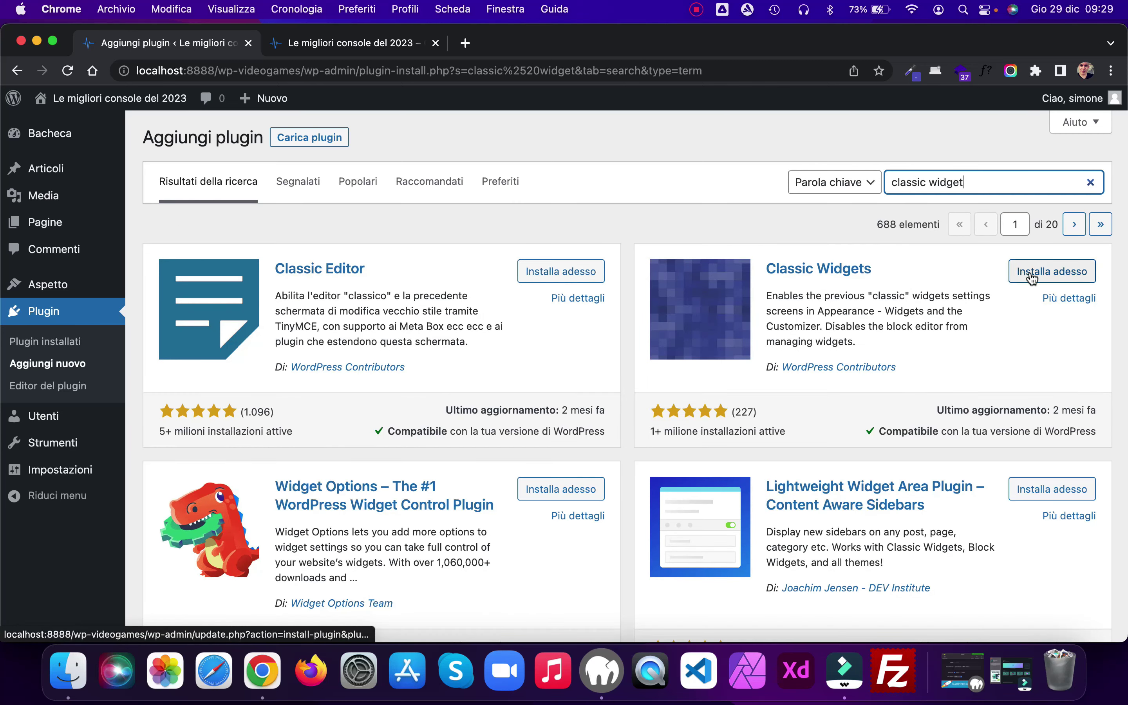
{"action": "left_click", "coordinate": [1032, 278]}
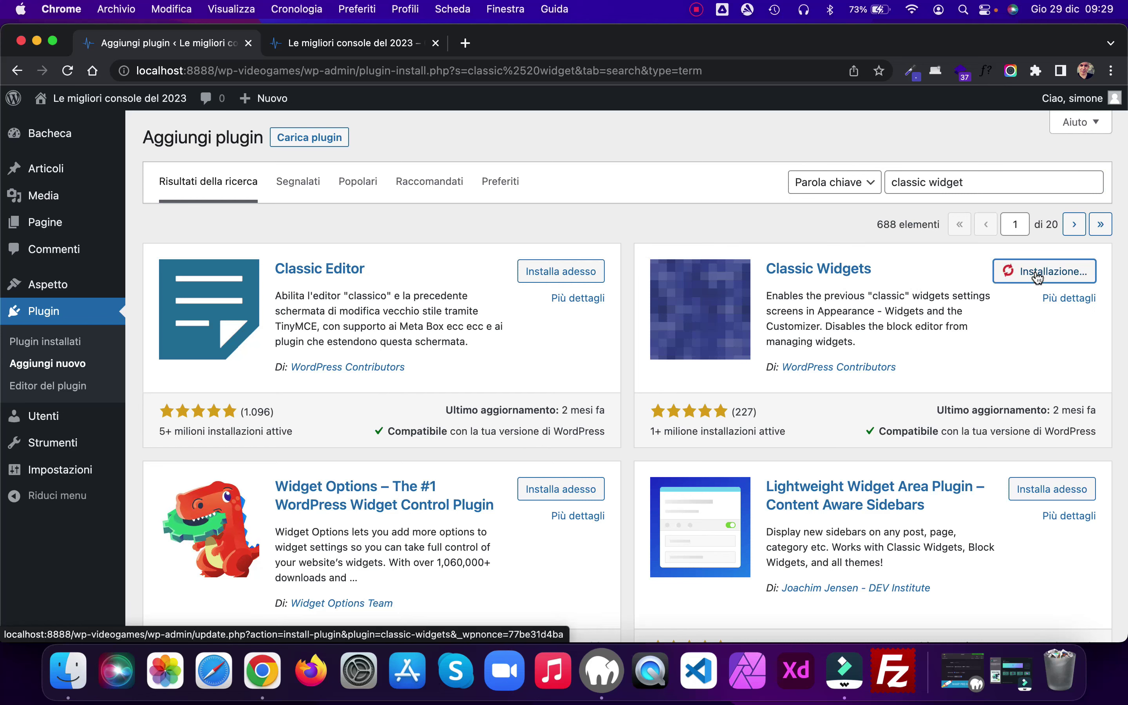
{"action": "left_click", "coordinate": [1074, 274]}
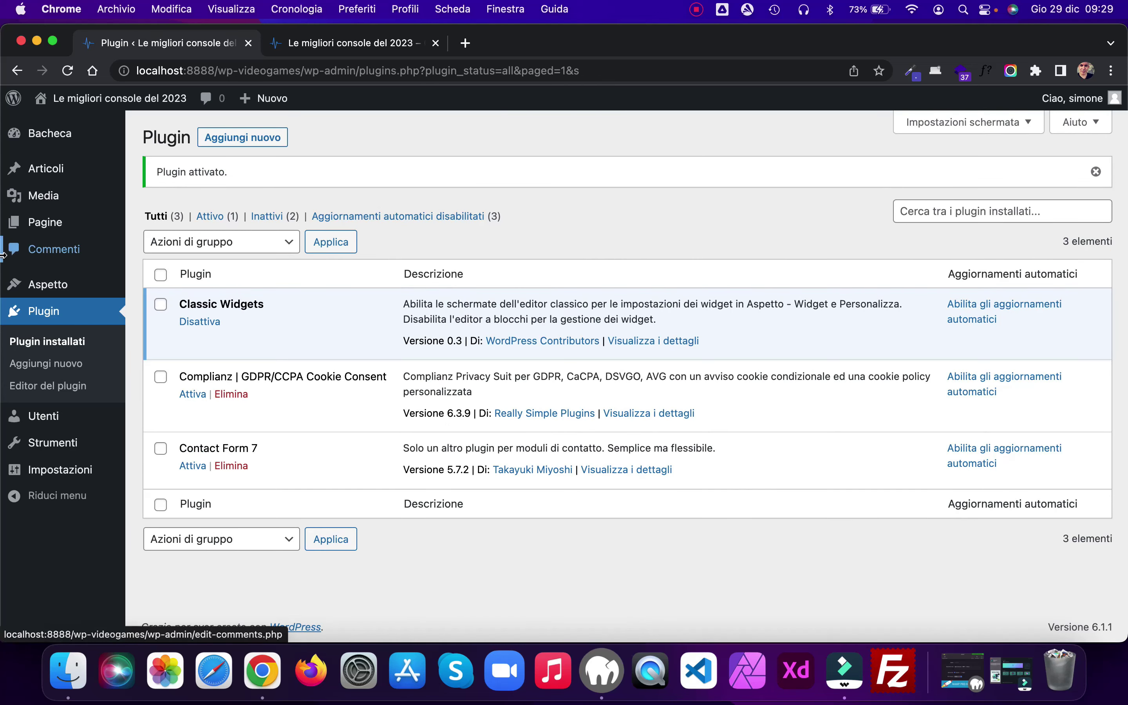
{"action": "mouse_move", "coordinate": [46, 284]}
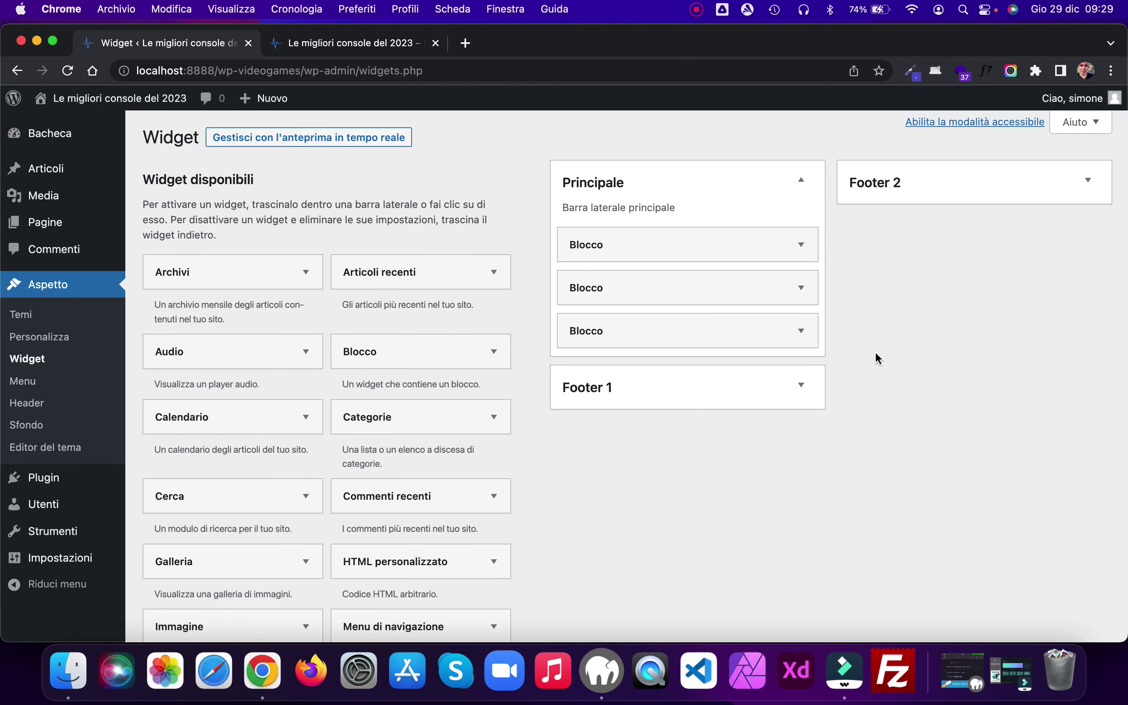
Step: Delete the three Blocco widgets (search, group and last block) from the Principale sidebar
{"action": "left_click", "coordinate": [800, 245]}
{"action": "left_click", "coordinate": [510, 410]}
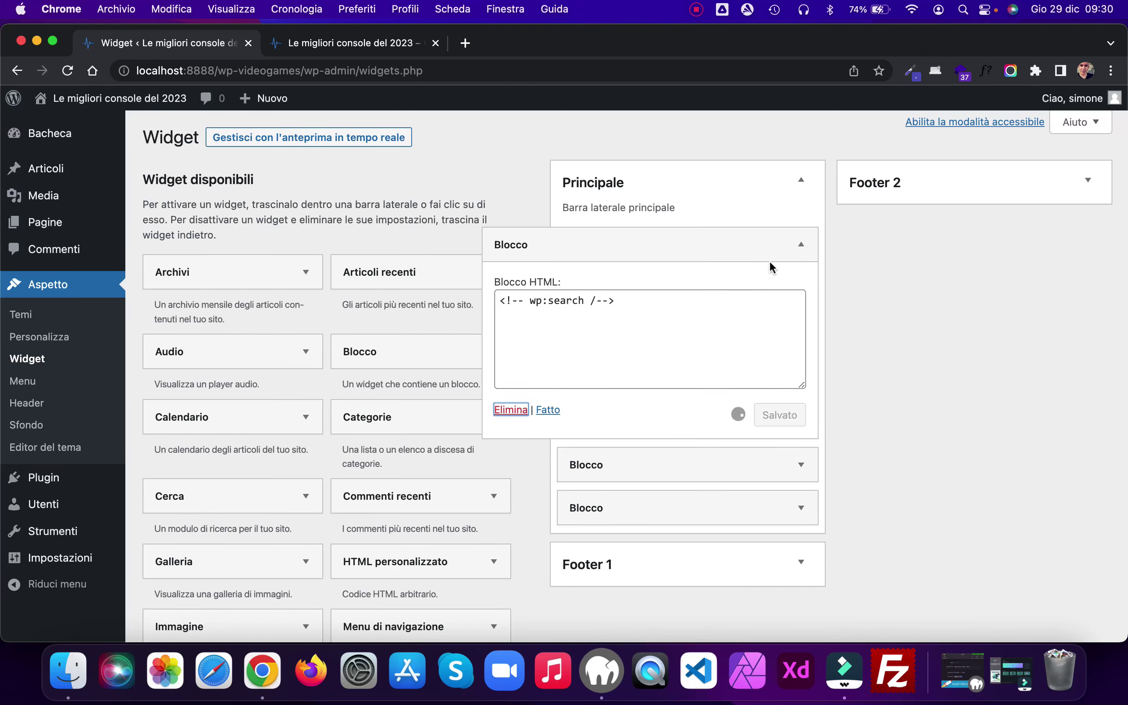
{"action": "left_click", "coordinate": [801, 246]}
{"action": "left_click", "coordinate": [510, 409]}
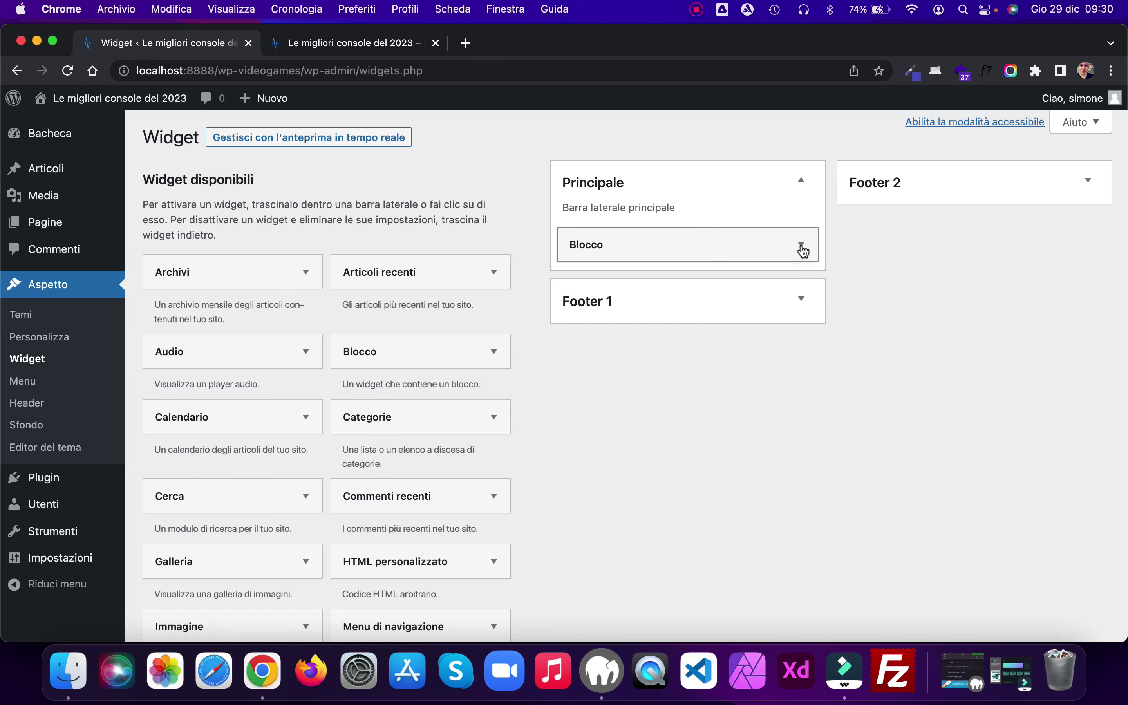
{"action": "left_click", "coordinate": [800, 246]}
{"action": "left_click", "coordinate": [510, 409]}
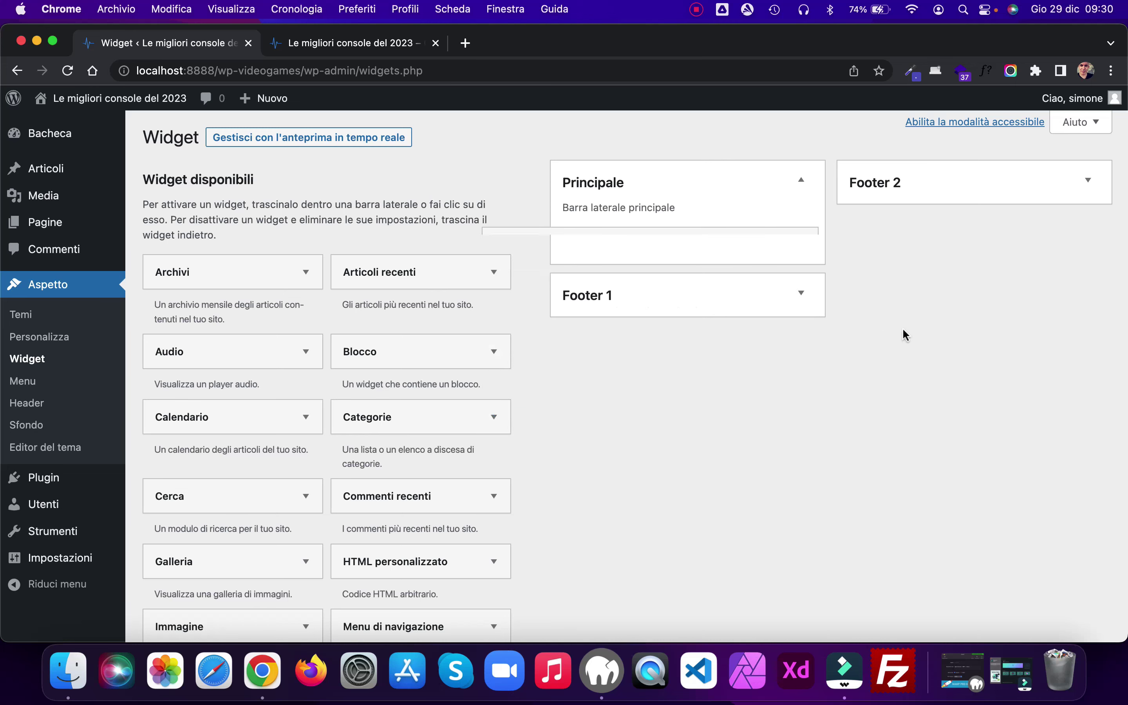
Step: Delete both Blocco widgets, including the archives block, from the Footer 2 area
{"action": "left_click", "coordinate": [1088, 180]}
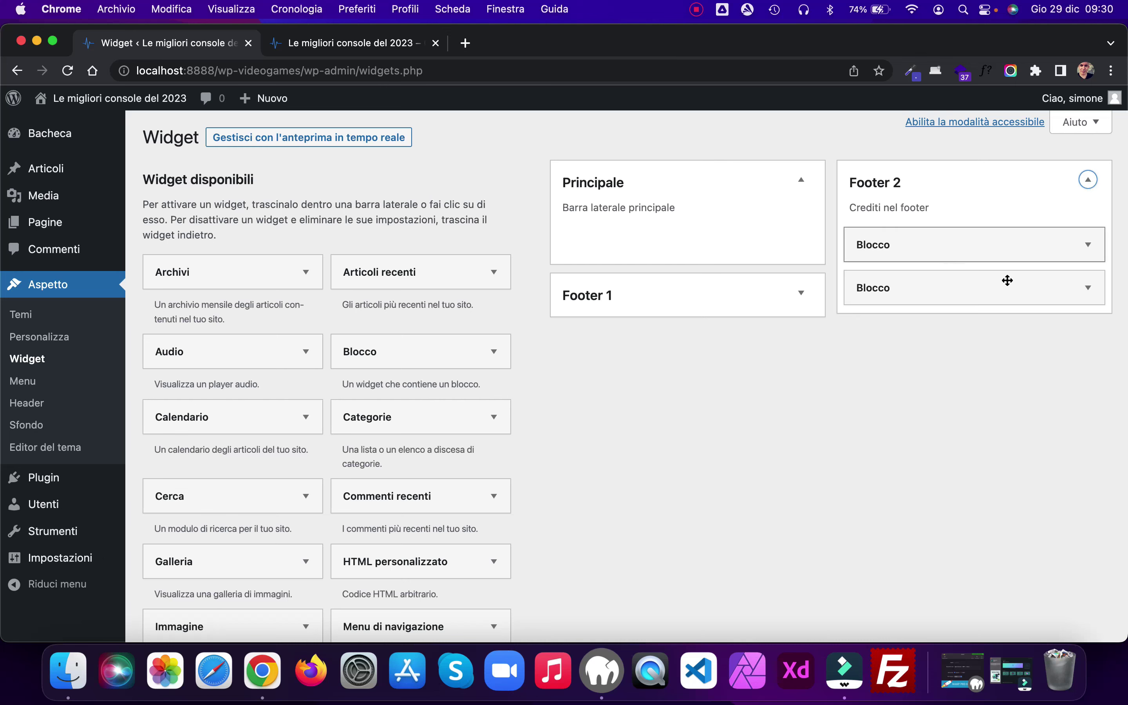
{"action": "left_click", "coordinate": [1088, 245]}
{"action": "left_click", "coordinate": [795, 411]}
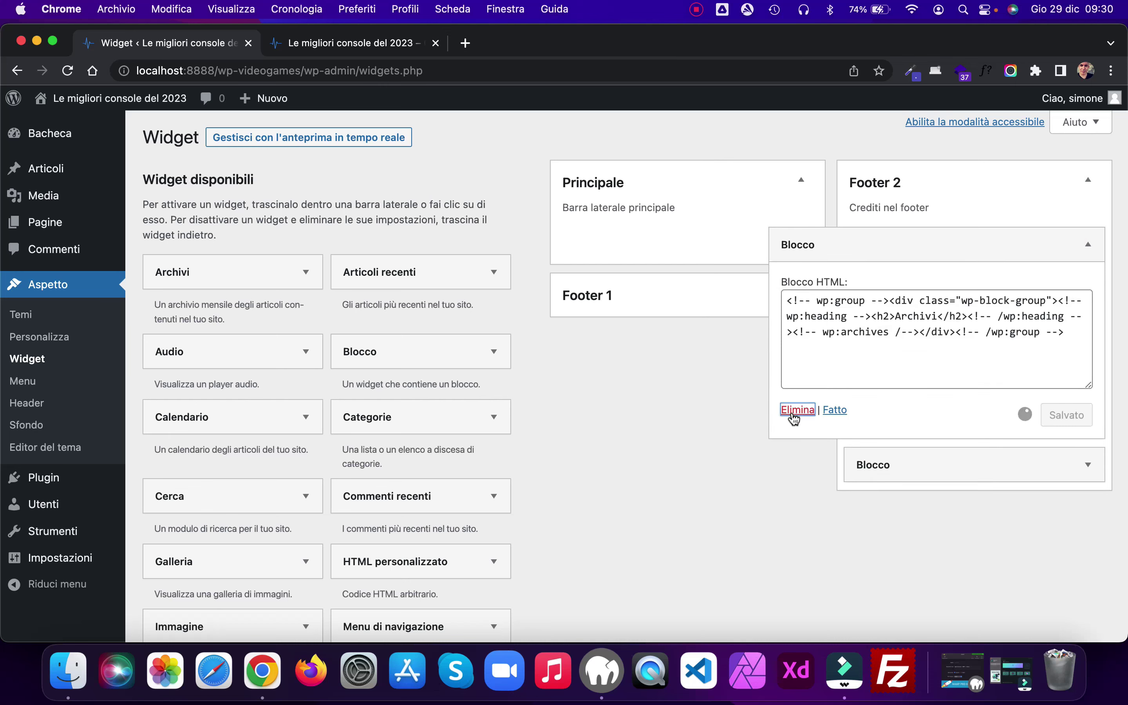
{"action": "left_click", "coordinate": [1088, 244]}
{"action": "left_click", "coordinate": [810, 412]}
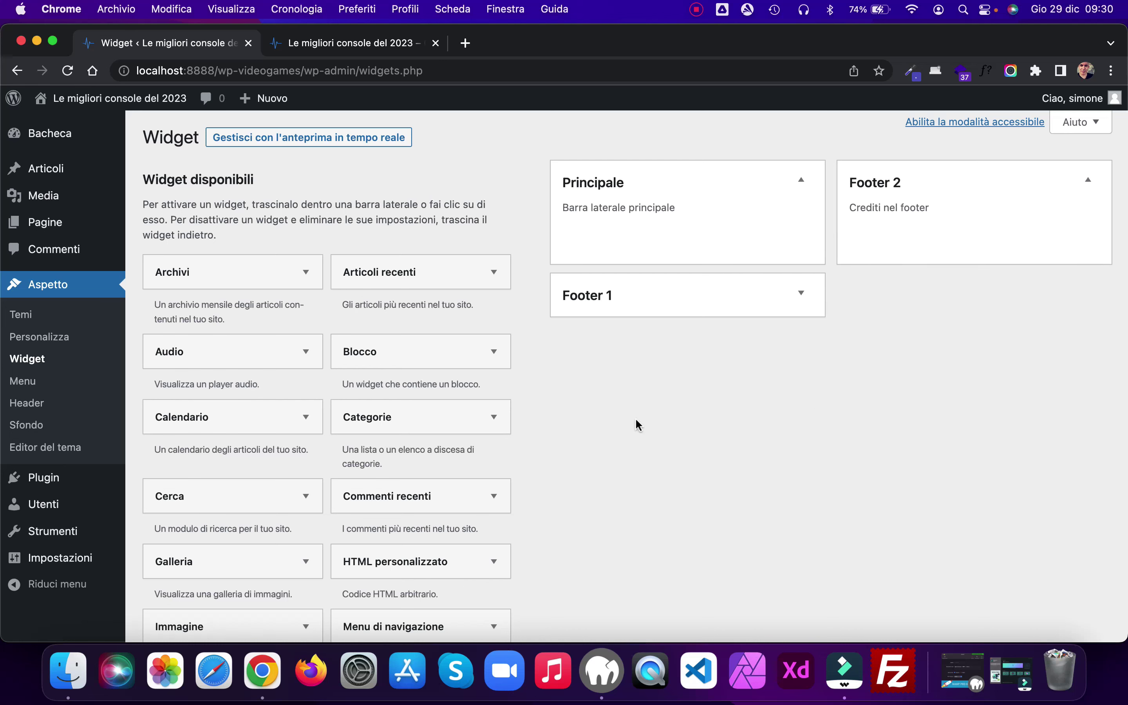
Step: Add collapsed Cerca, Articoli recenti and Categorie widgets to Principale, then return to the live site tab
{"action": "left_click_drag", "start_coordinate": [329, 433], "coordinate": [718, 206]}
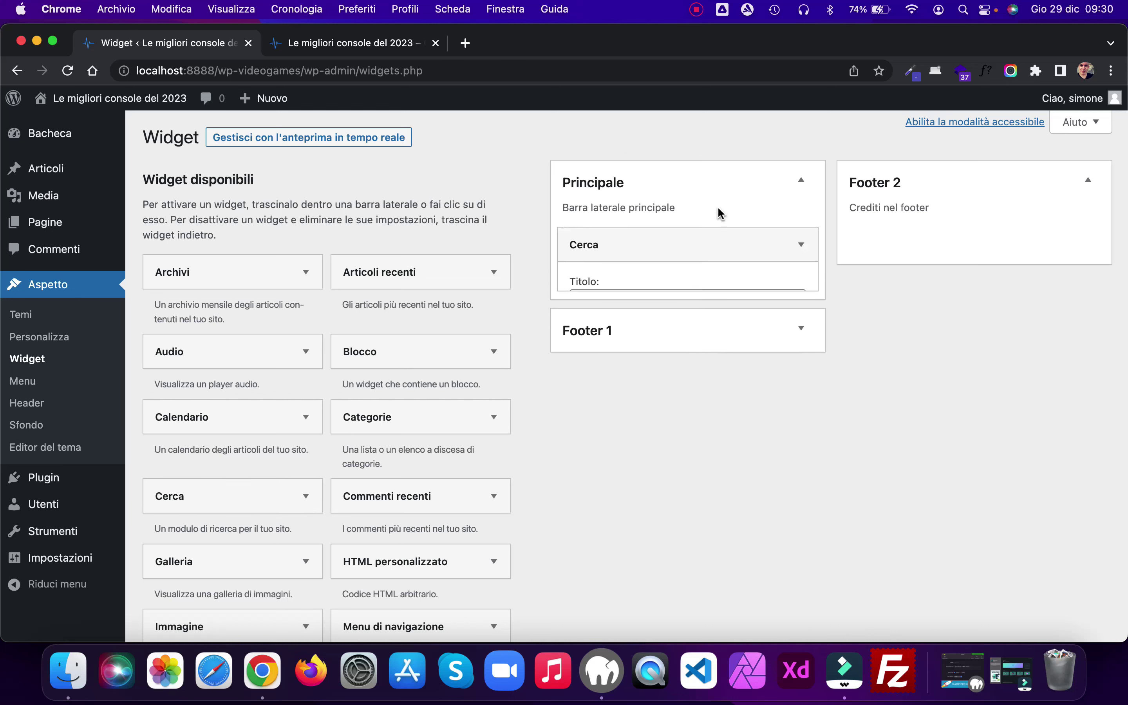
{"action": "left_click", "coordinate": [801, 245]}
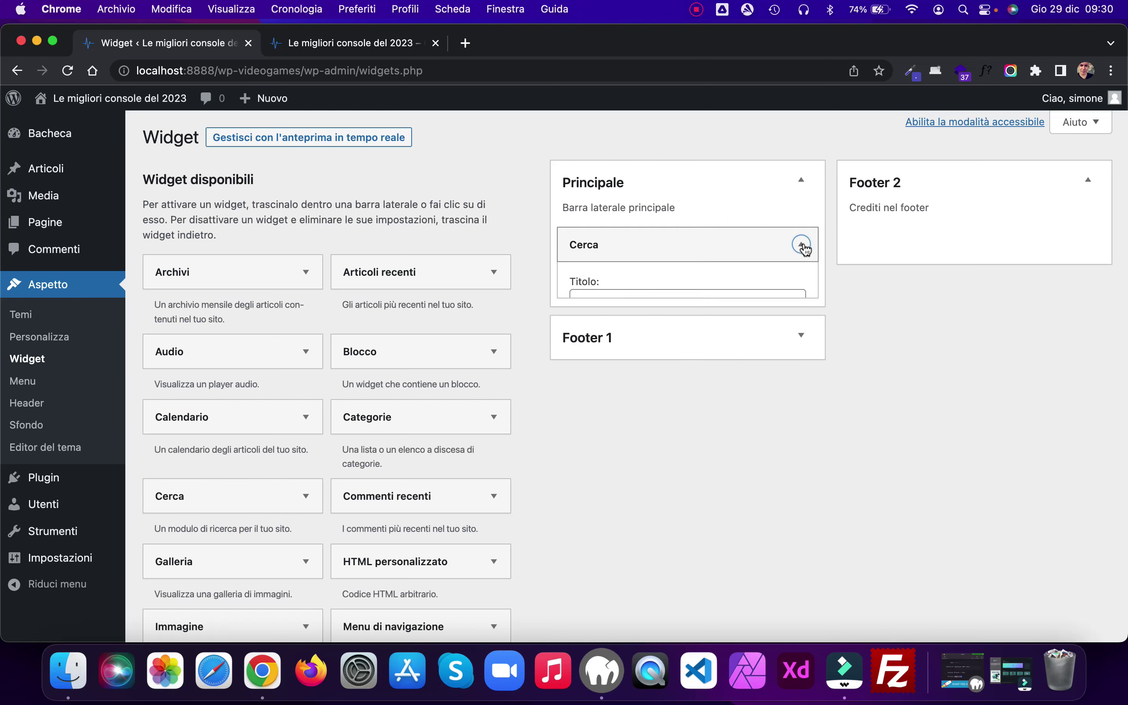
{"action": "left_click_drag", "start_coordinate": [368, 279], "coordinate": [610, 280]}
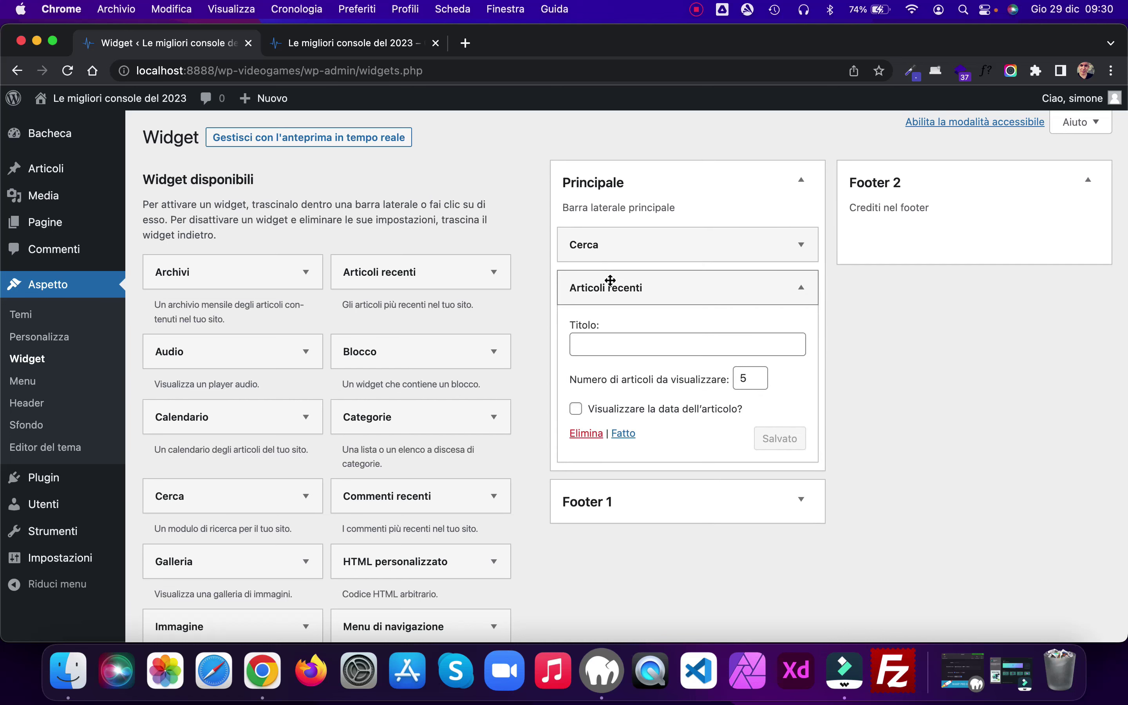
{"action": "left_click", "coordinate": [800, 287]}
{"action": "left_click_drag", "start_coordinate": [352, 422], "coordinate": [577, 325]}
{"action": "left_click", "coordinate": [797, 330]}
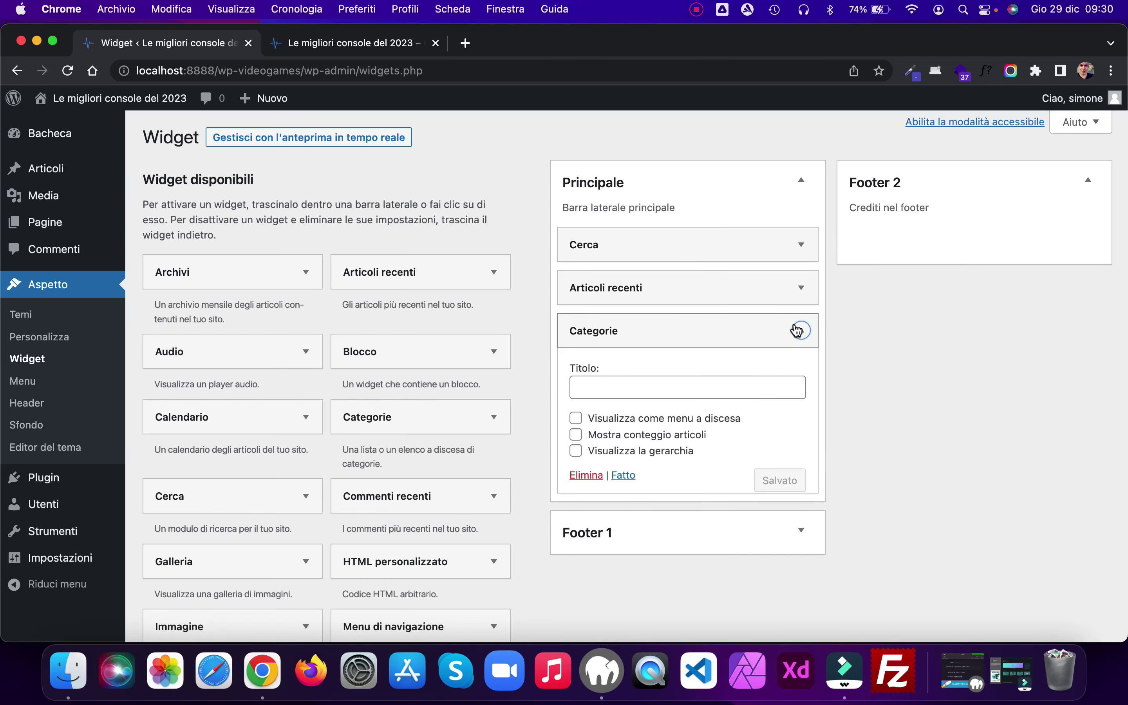
{"action": "left_click", "coordinate": [395, 46]}
Step: Open the 'Quanti tipi di console' post, check its sidebar widgets, then go back to the homepage
{"action": "scroll", "coordinate": [623, 257], "scroll_direction": "down", "scroll_amount": 10}
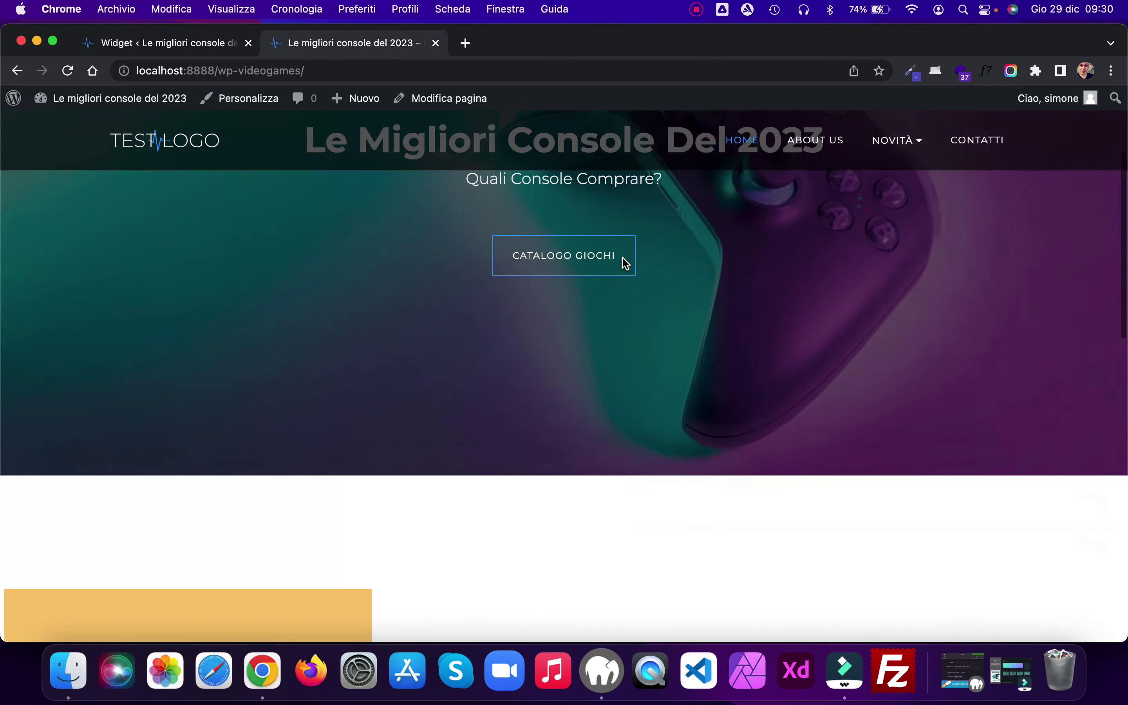
{"action": "left_click", "coordinate": [608, 265]}
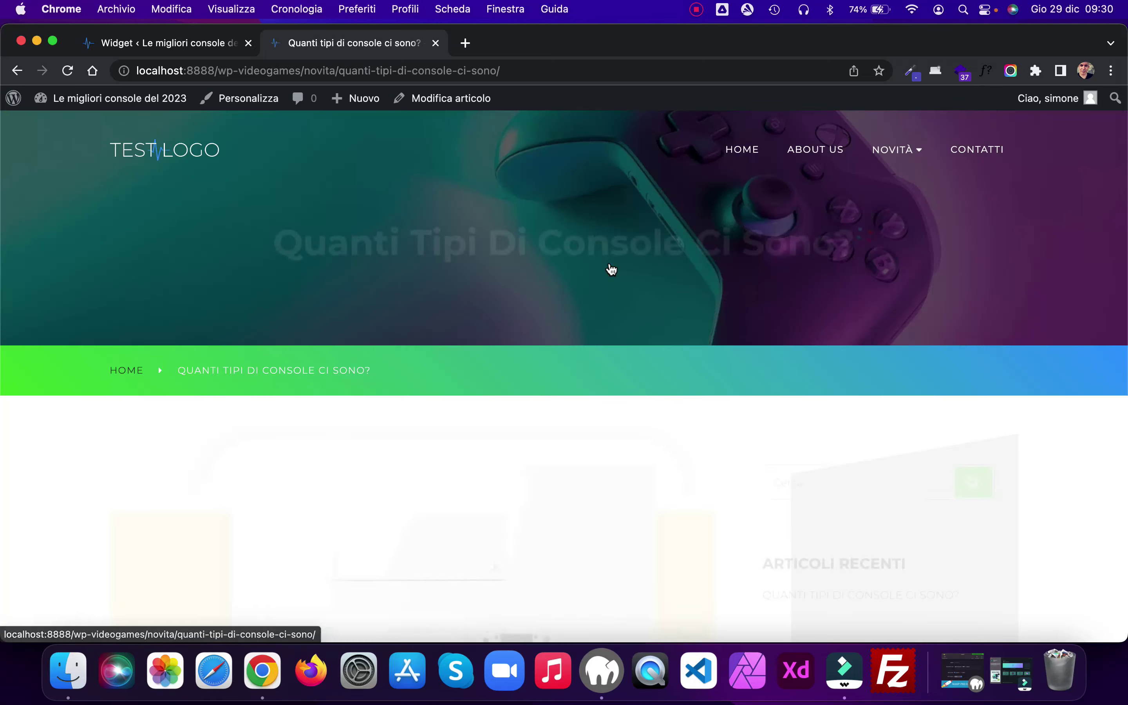
{"action": "scroll", "coordinate": [972, 316], "scroll_direction": "down", "scroll_amount": 4}
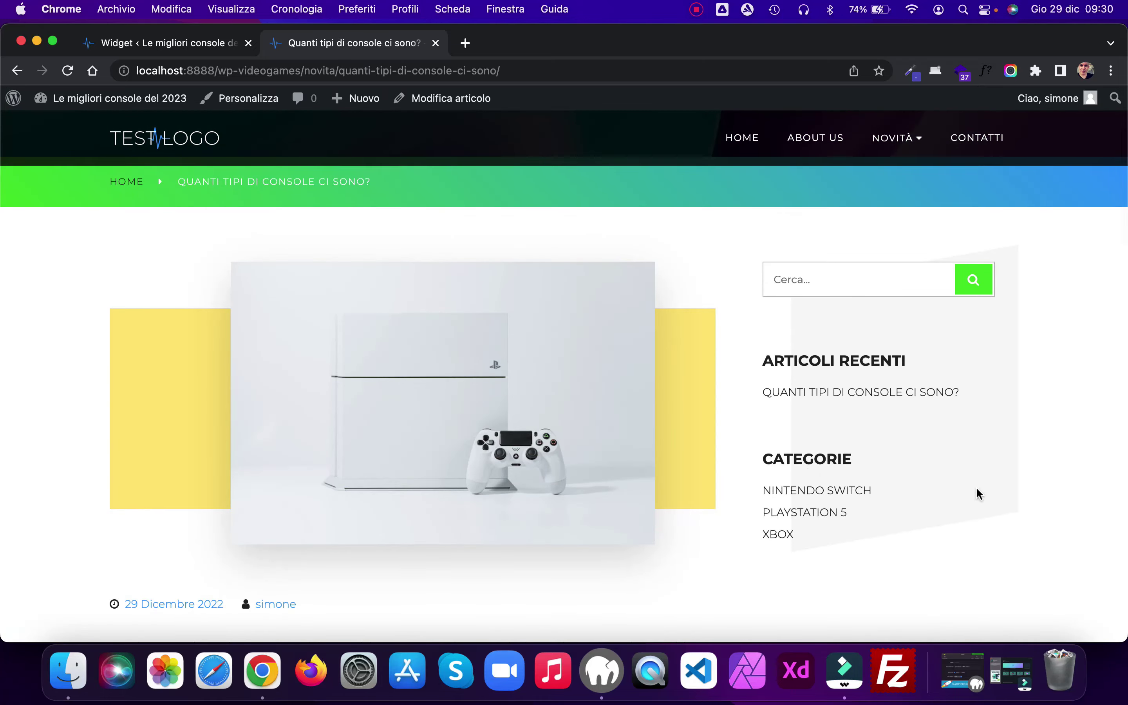
{"action": "scroll", "coordinate": [976, 487], "scroll_direction": "down", "scroll_amount": 20}
{"action": "scroll", "coordinate": [976, 486], "scroll_direction": "down", "scroll_amount": 3}
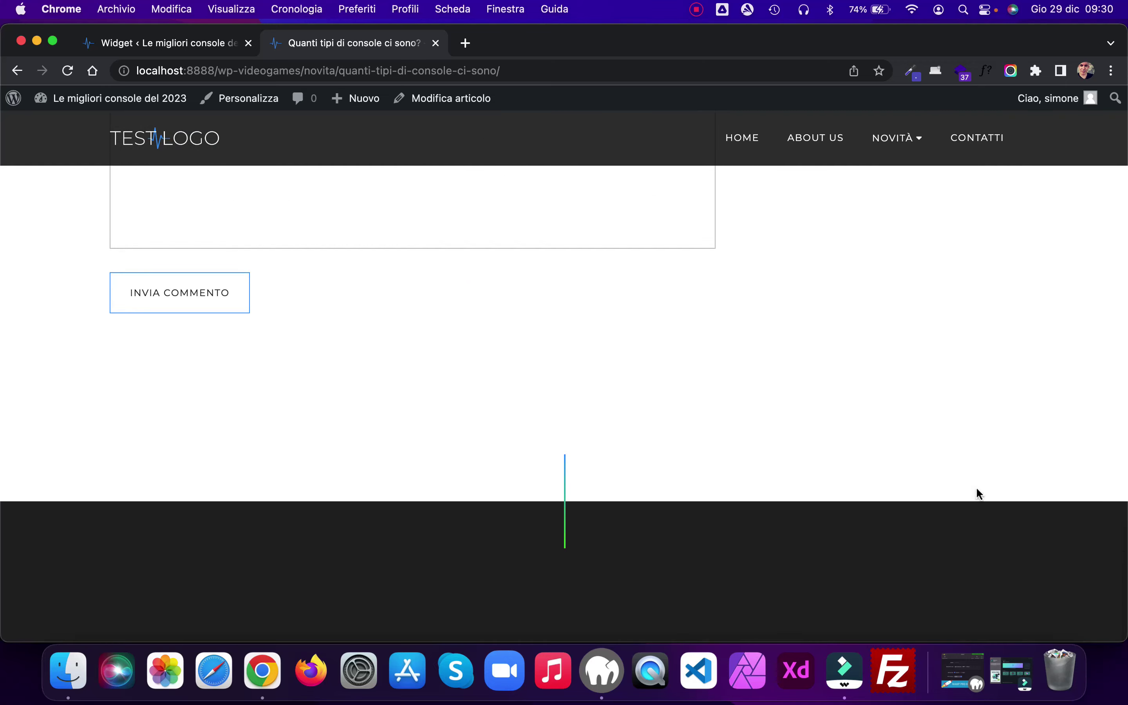
{"action": "scroll", "coordinate": [976, 487], "scroll_direction": "up", "scroll_amount": 12}
{"action": "scroll", "coordinate": [977, 487], "scroll_direction": "up", "scroll_amount": 15}
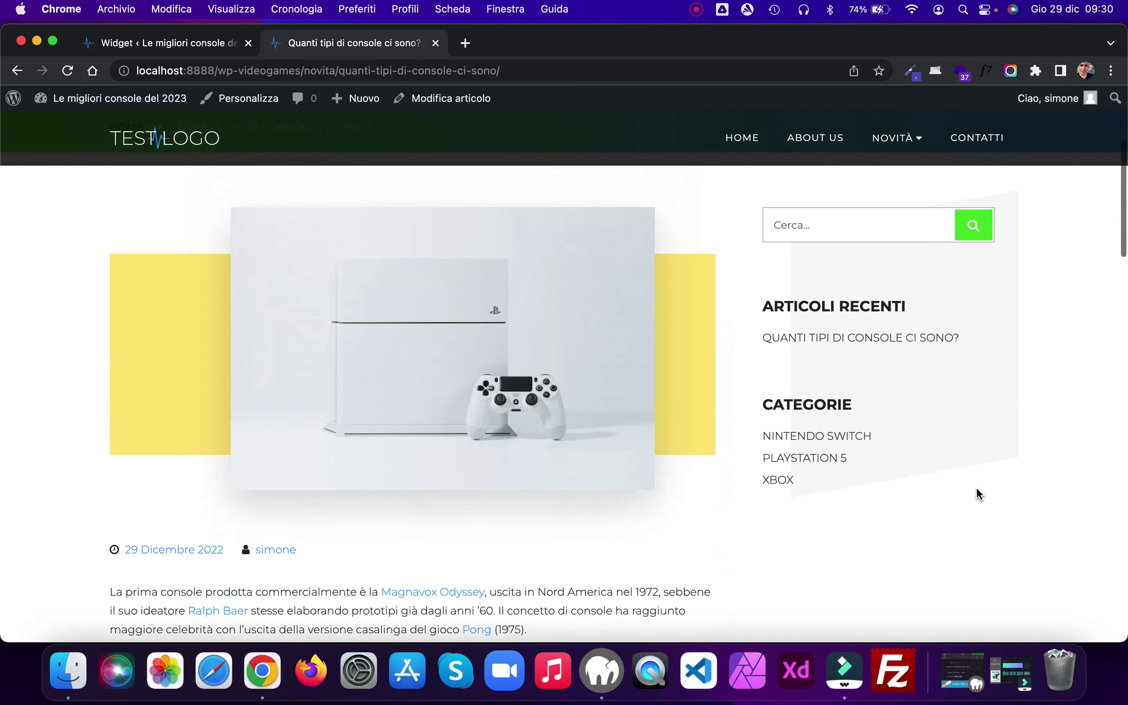
{"action": "scroll", "coordinate": [976, 487], "scroll_direction": "up", "scroll_amount": 5}
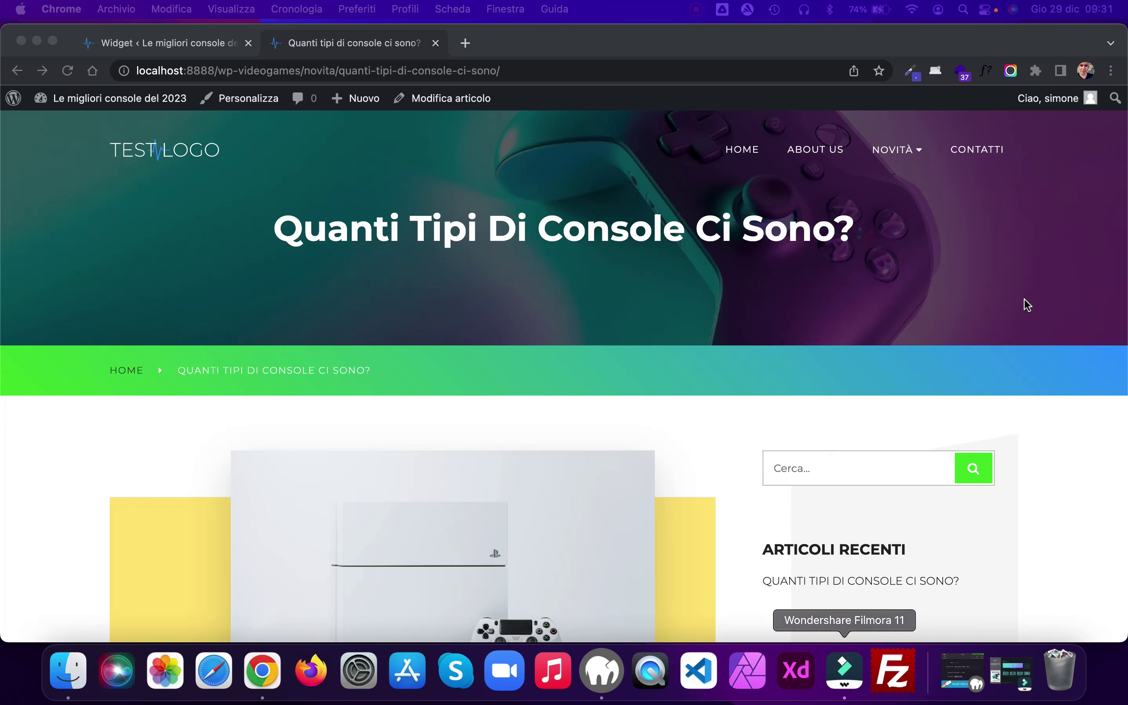
{"action": "left_click", "coordinate": [743, 149]}
{"action": "left_click", "coordinate": [742, 149]}
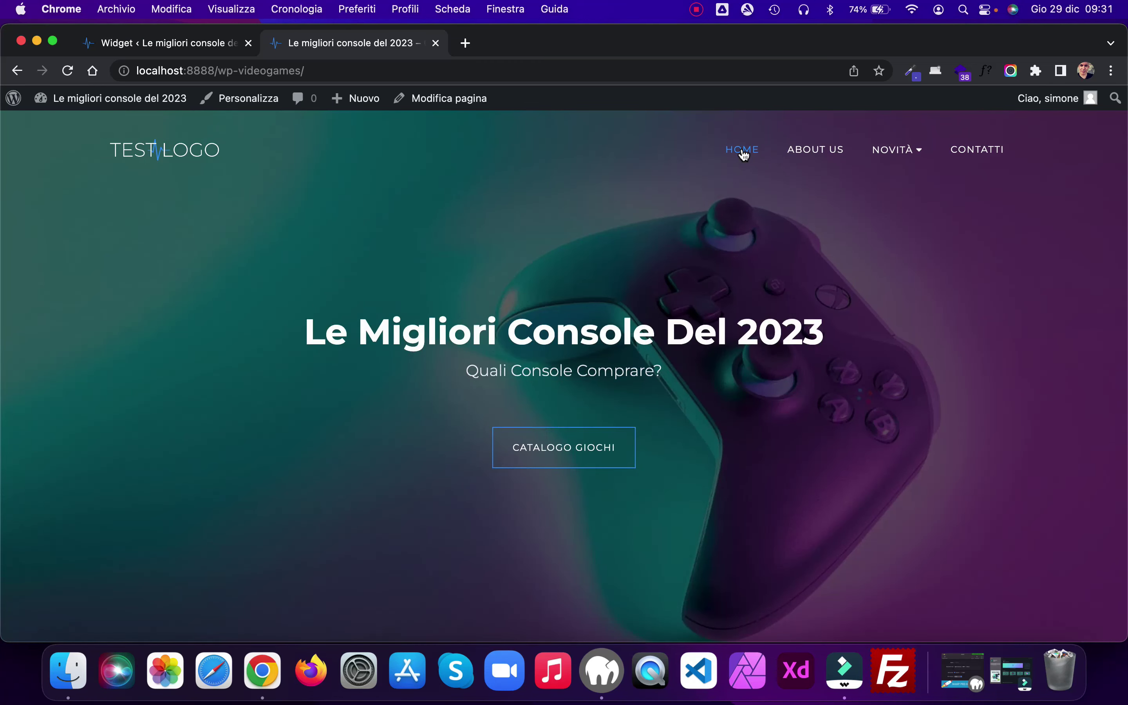
Step: Close the widgets tab and open the Home page via Modifica pagina in the block editor
{"action": "left_click", "coordinate": [248, 43]}
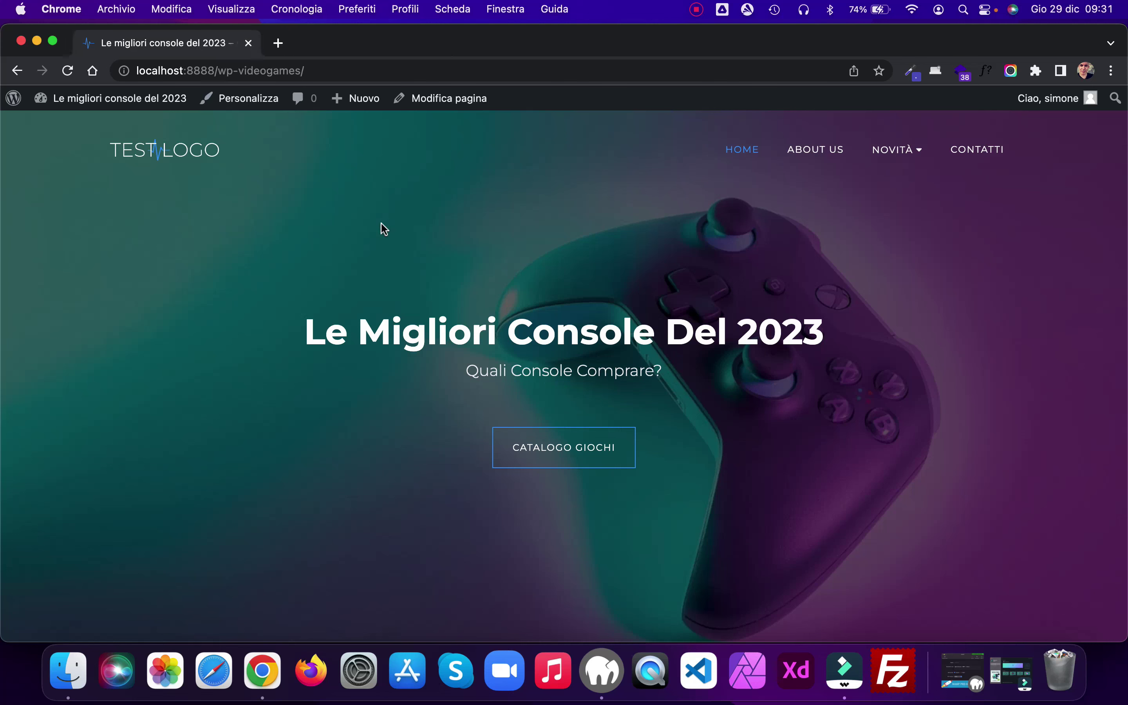
{"action": "left_click", "coordinate": [461, 108], "text": "super"}
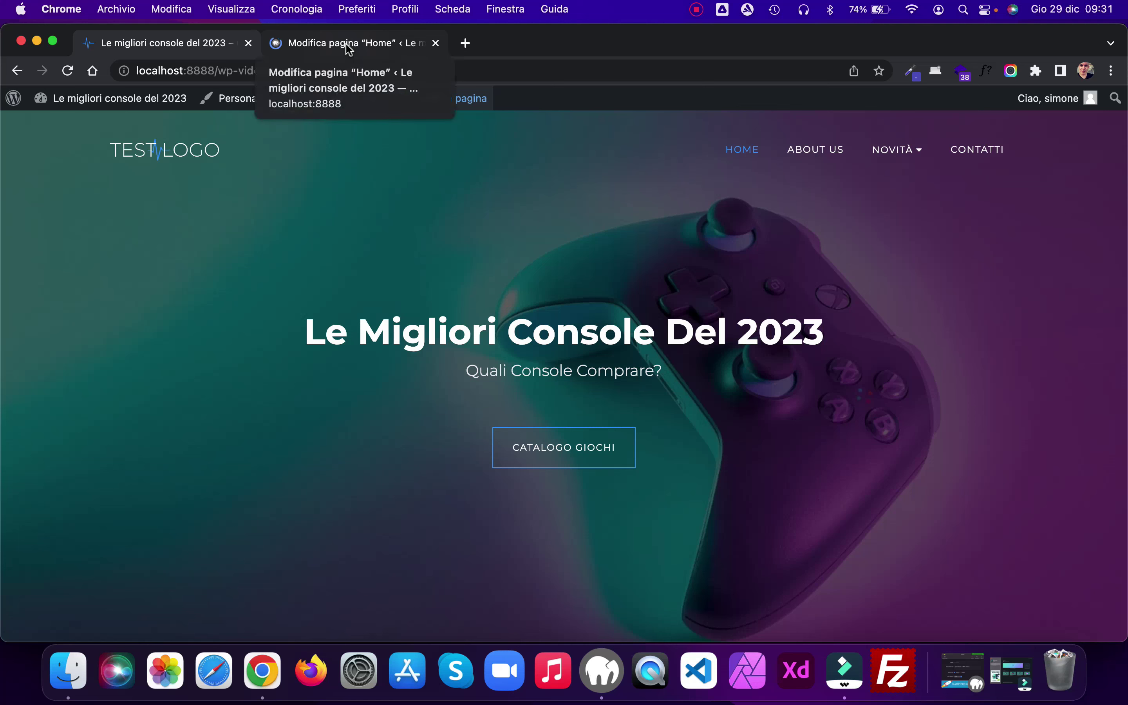
{"action": "left_click", "coordinate": [345, 43]}
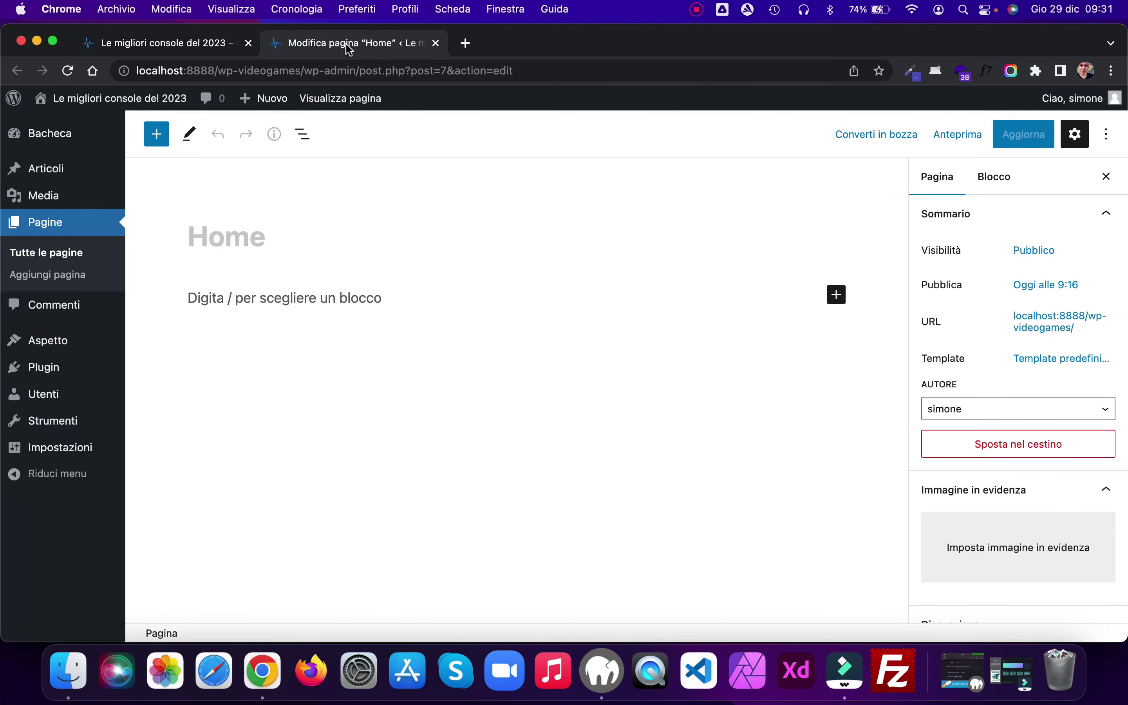
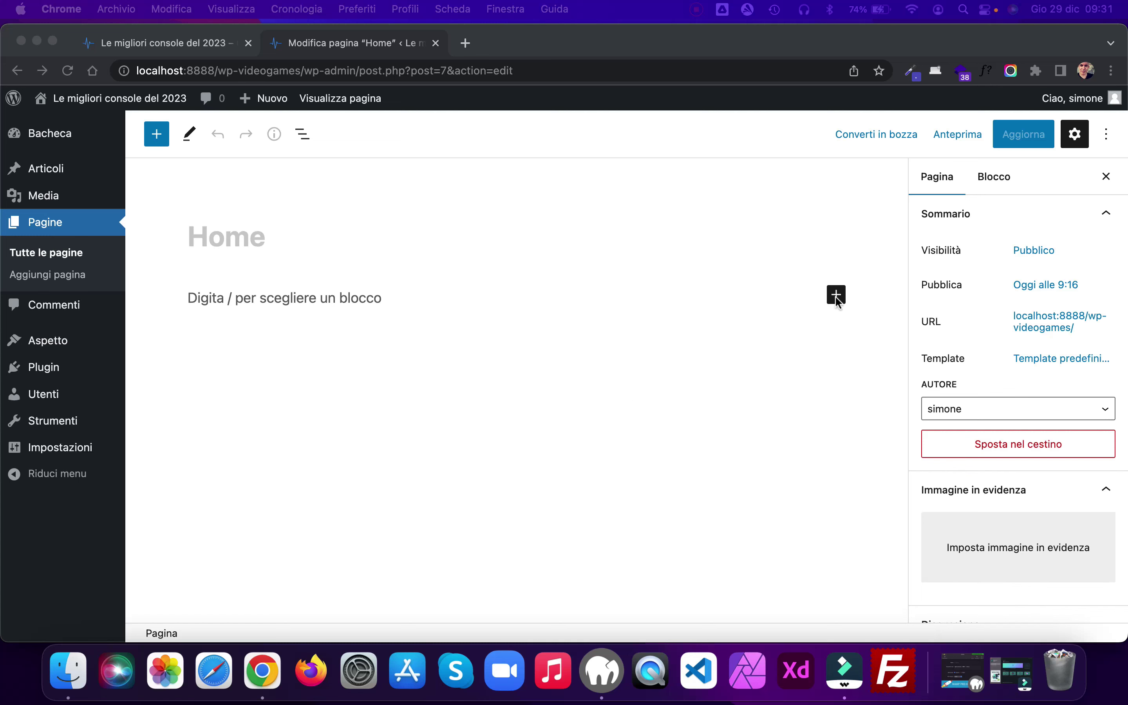
Step: Insert a Media e testo block found by searching 'medi' in the inserter
{"action": "left_click", "coordinate": [838, 301]}
{"action": "left_click", "coordinate": [838, 301]}
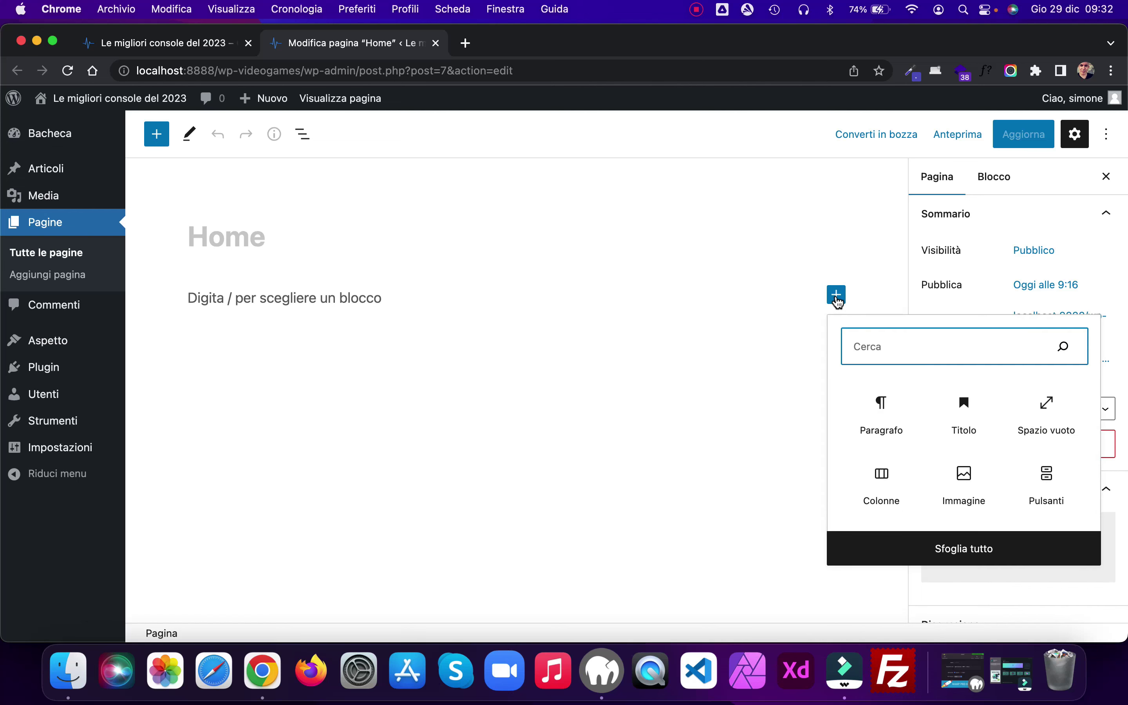
{"action": "type", "text": "medi"}
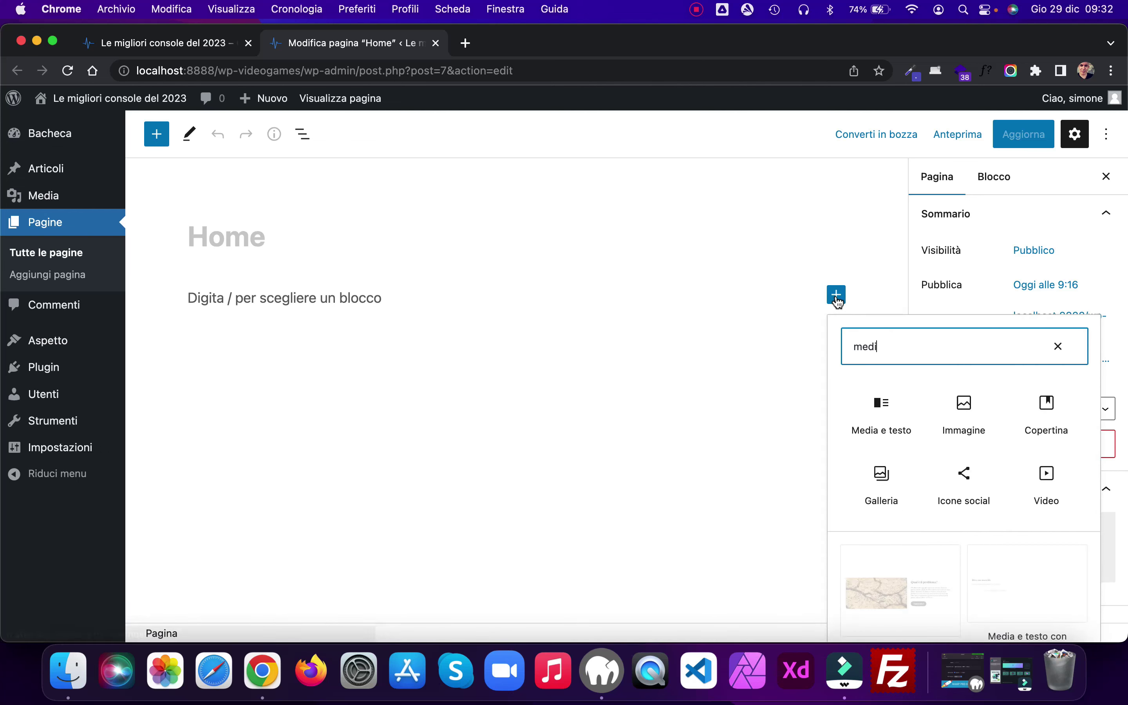
{"action": "left_click", "coordinate": [876, 411]}
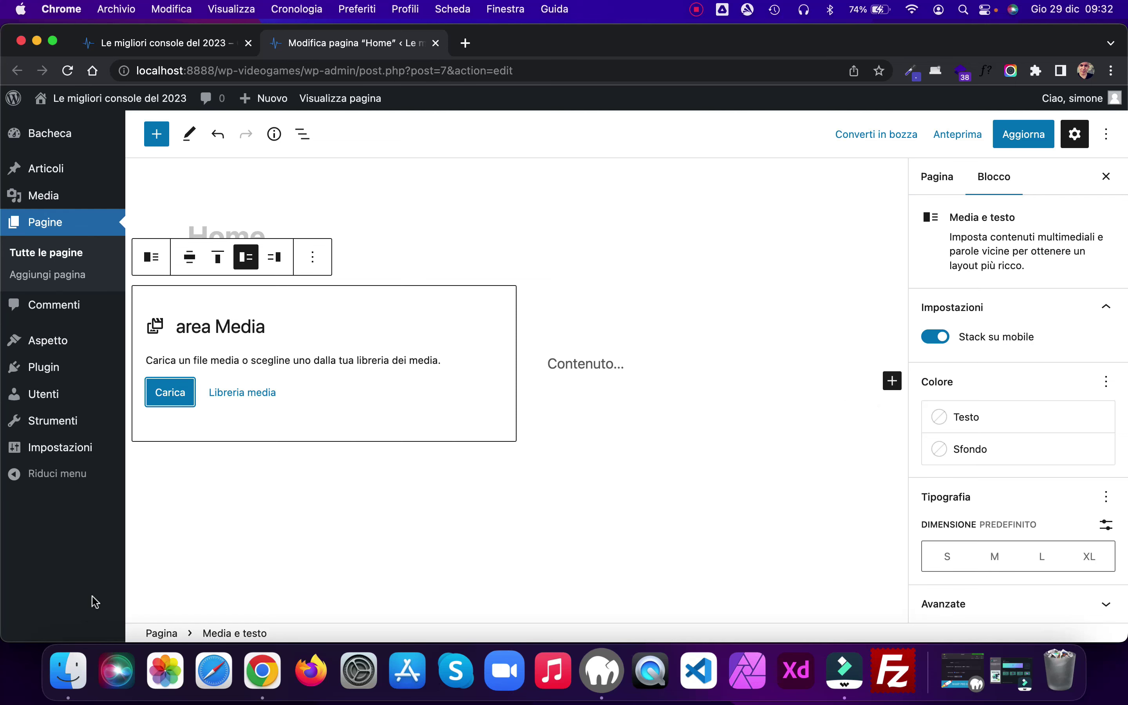
Step: Drag homepage.jpg from the site images folder into the block's media area
{"action": "left_click", "coordinate": [62, 672]}
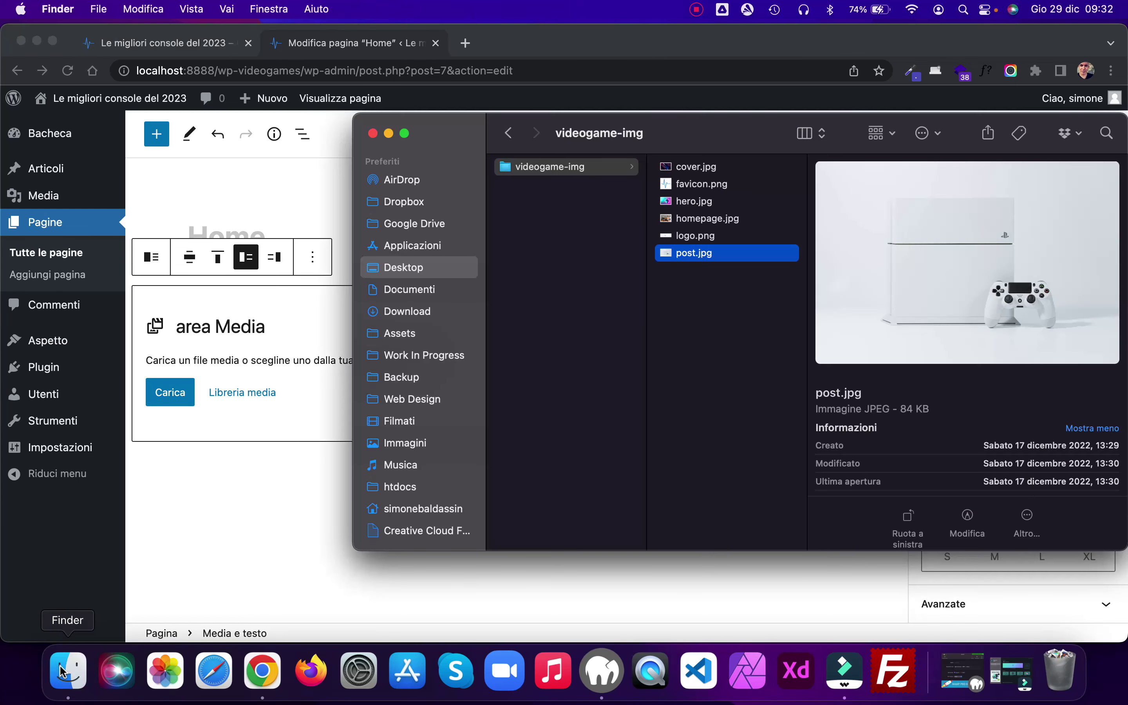
{"action": "left_click", "coordinate": [697, 221]}
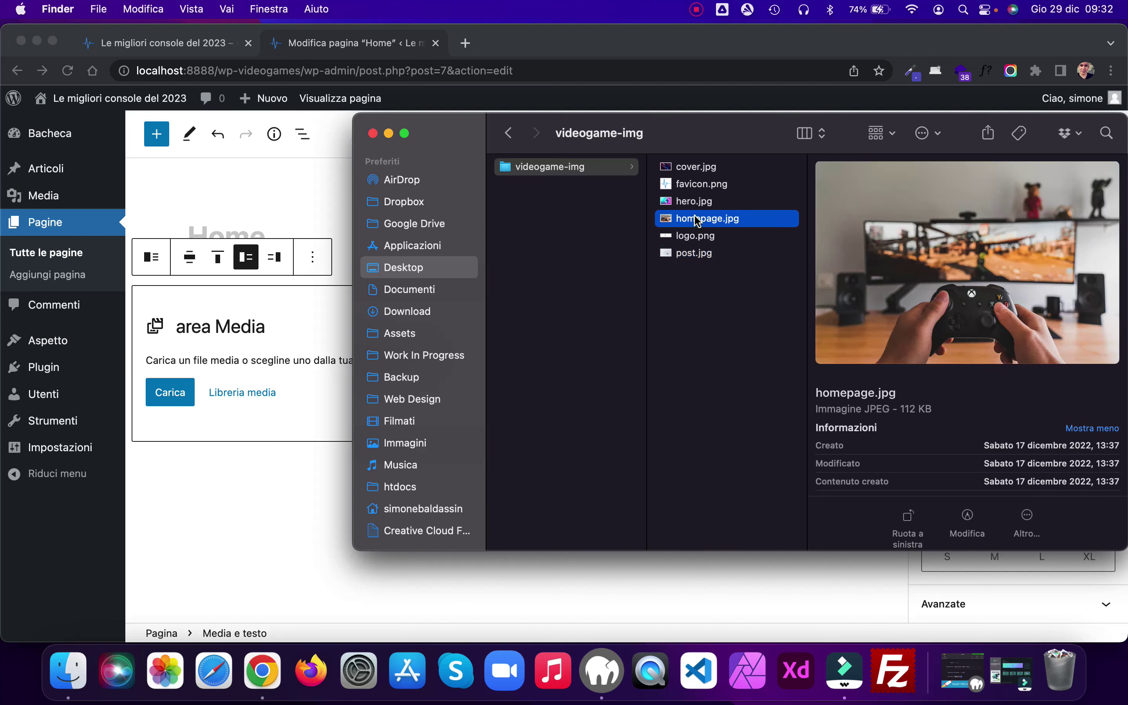
{"action": "left_click_drag", "start_coordinate": [697, 221], "coordinate": [283, 350]}
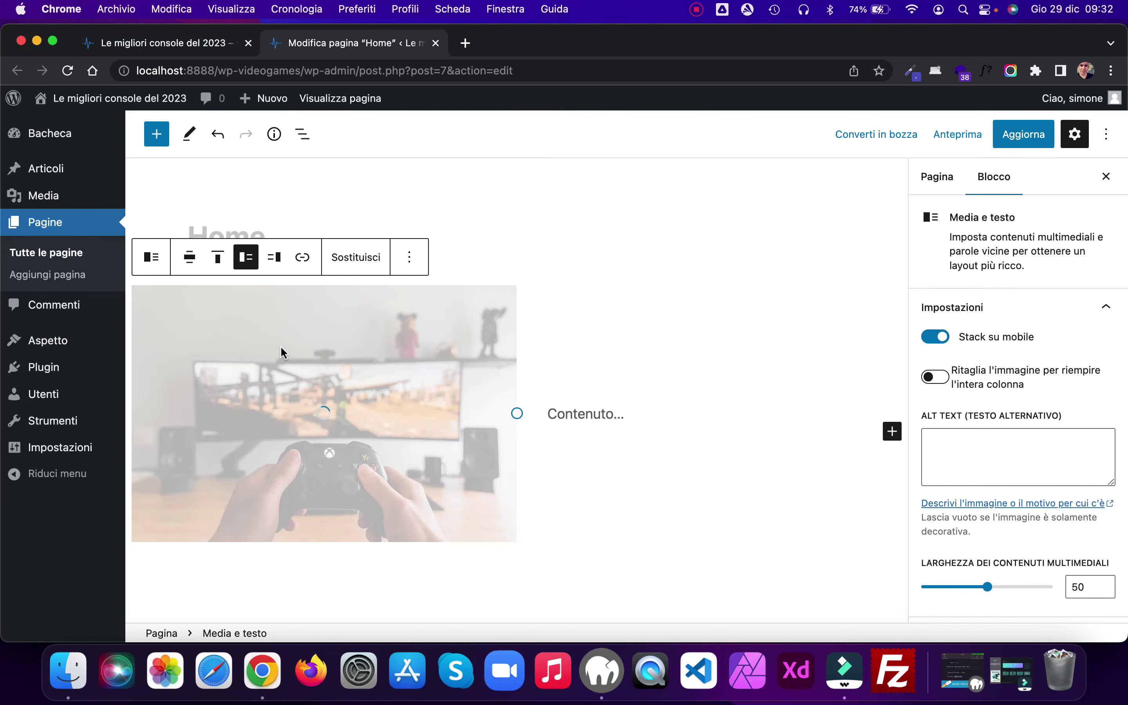
Step: Set the controller photo's alt text to 'Homepage' and update the page
{"action": "left_click", "coordinate": [966, 443]}
{"action": "type", "text": "Homepage"}
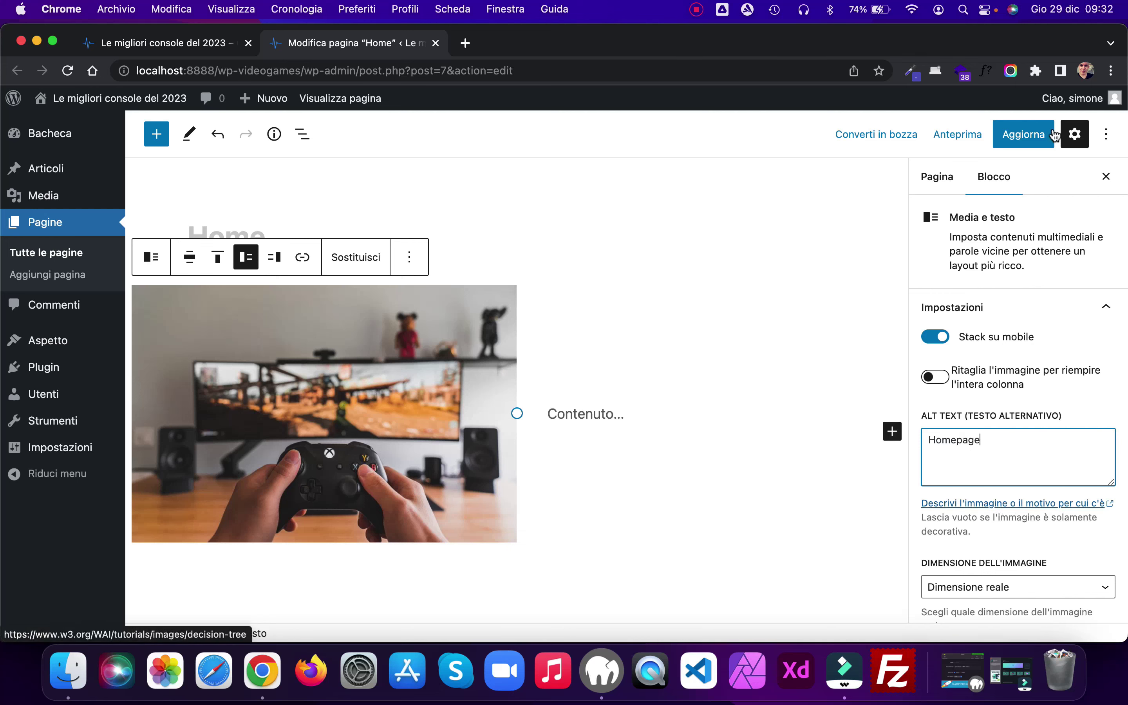
{"action": "left_click", "coordinate": [1020, 137]}
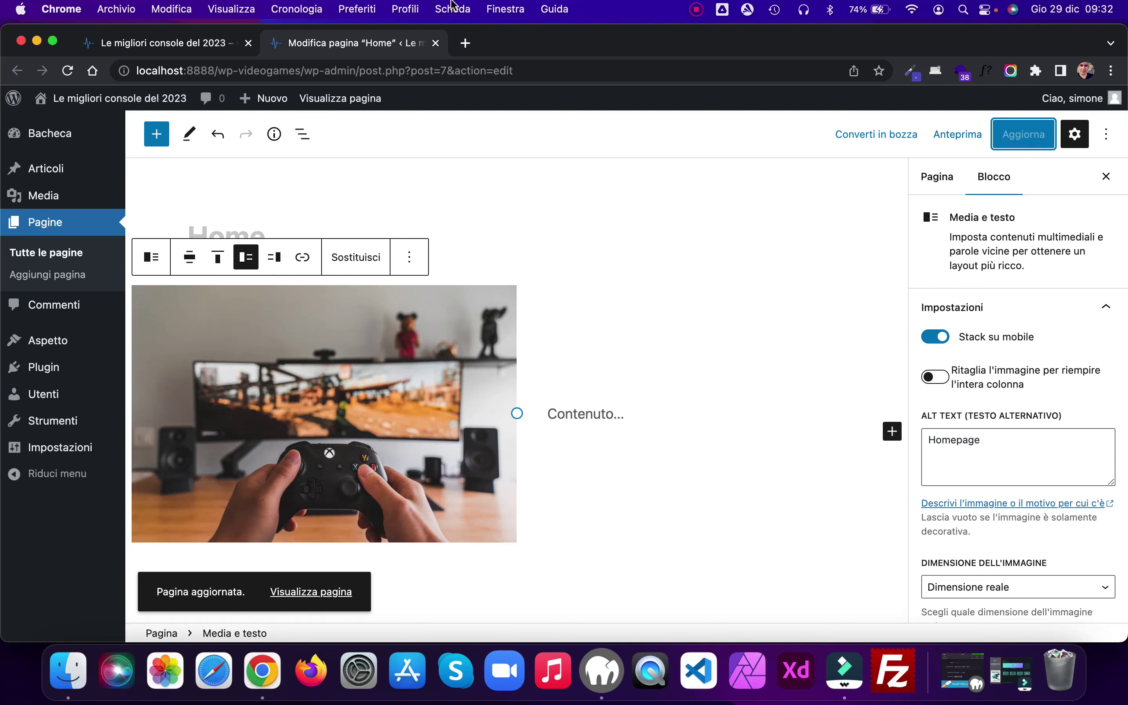
{"action": "left_click", "coordinate": [165, 44]}
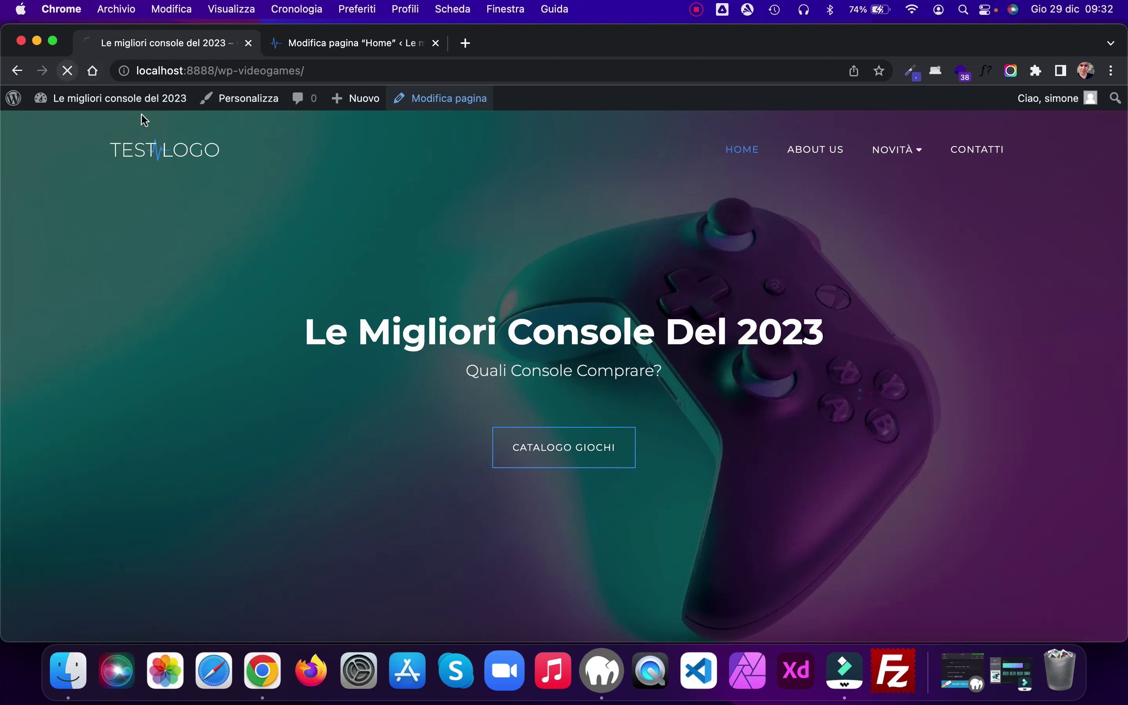
{"action": "scroll", "coordinate": [873, 275], "scroll_direction": "down", "scroll_amount": 10}
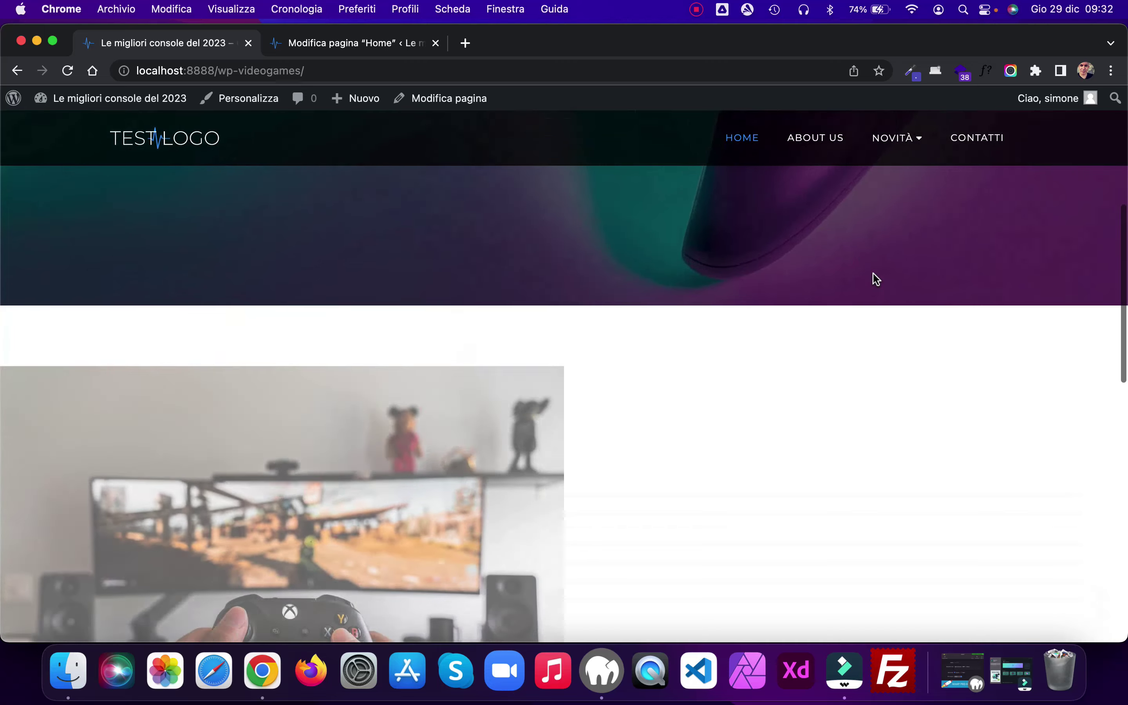
{"action": "scroll", "coordinate": [873, 271], "scroll_direction": "up", "scroll_amount": 3}
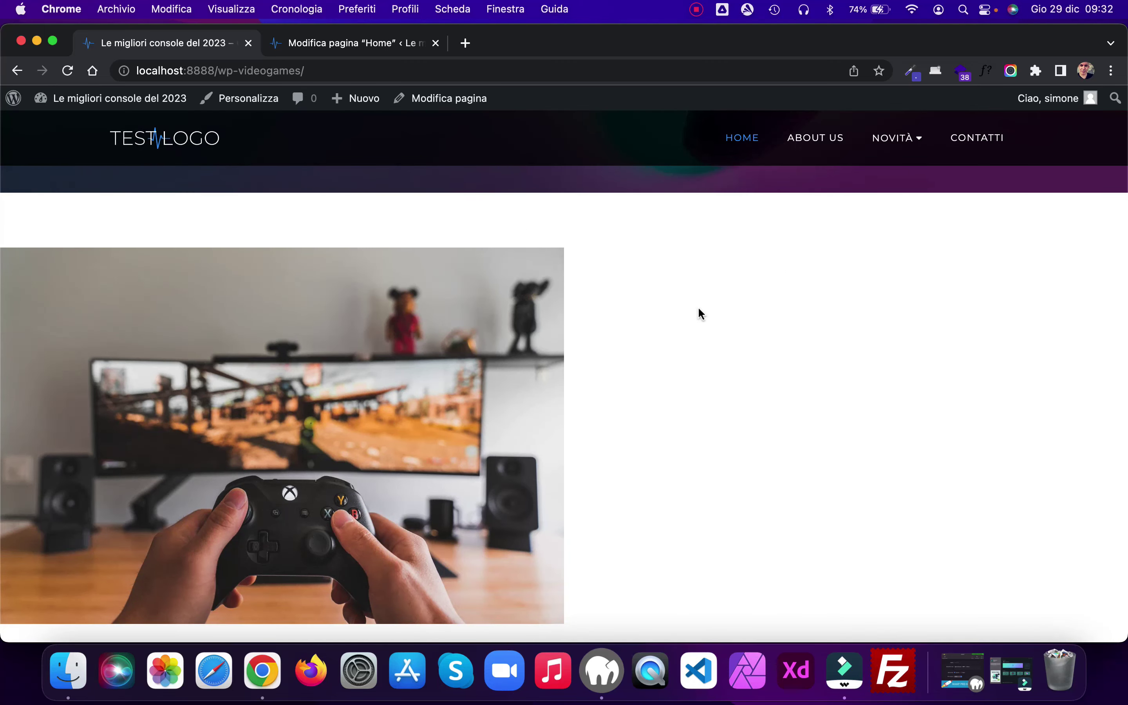
{"action": "scroll", "coordinate": [697, 312], "scroll_direction": "down", "scroll_amount": 5}
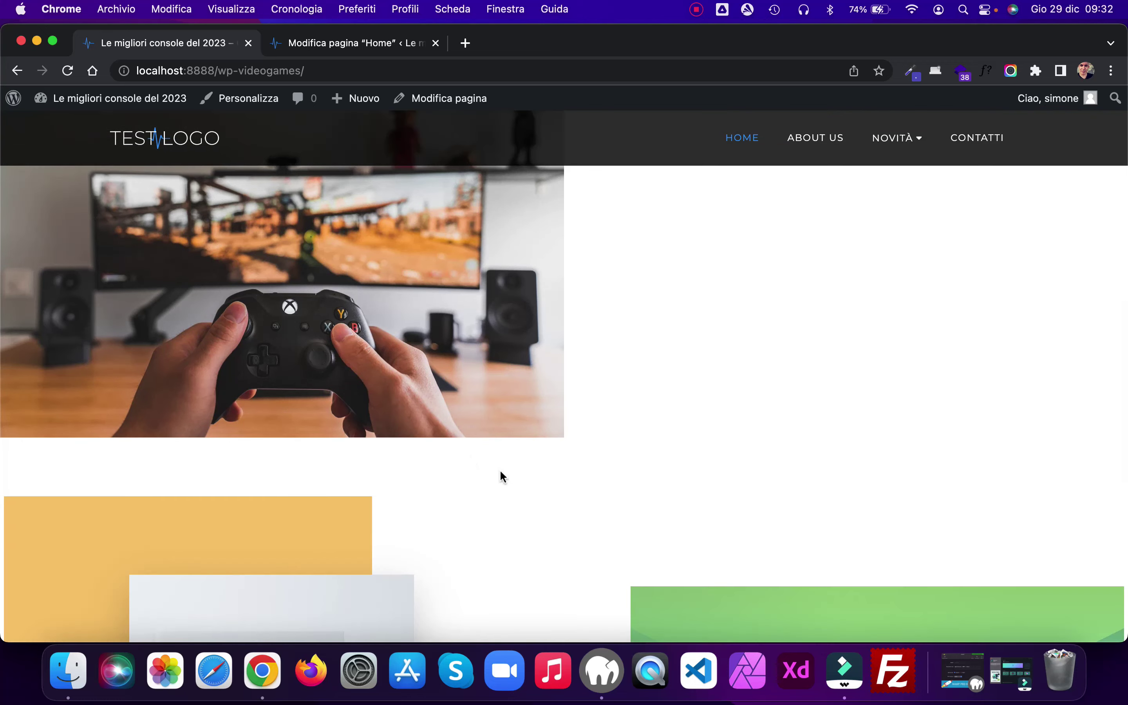
{"action": "scroll", "coordinate": [703, 443], "scroll_direction": "down", "scroll_amount": 9}
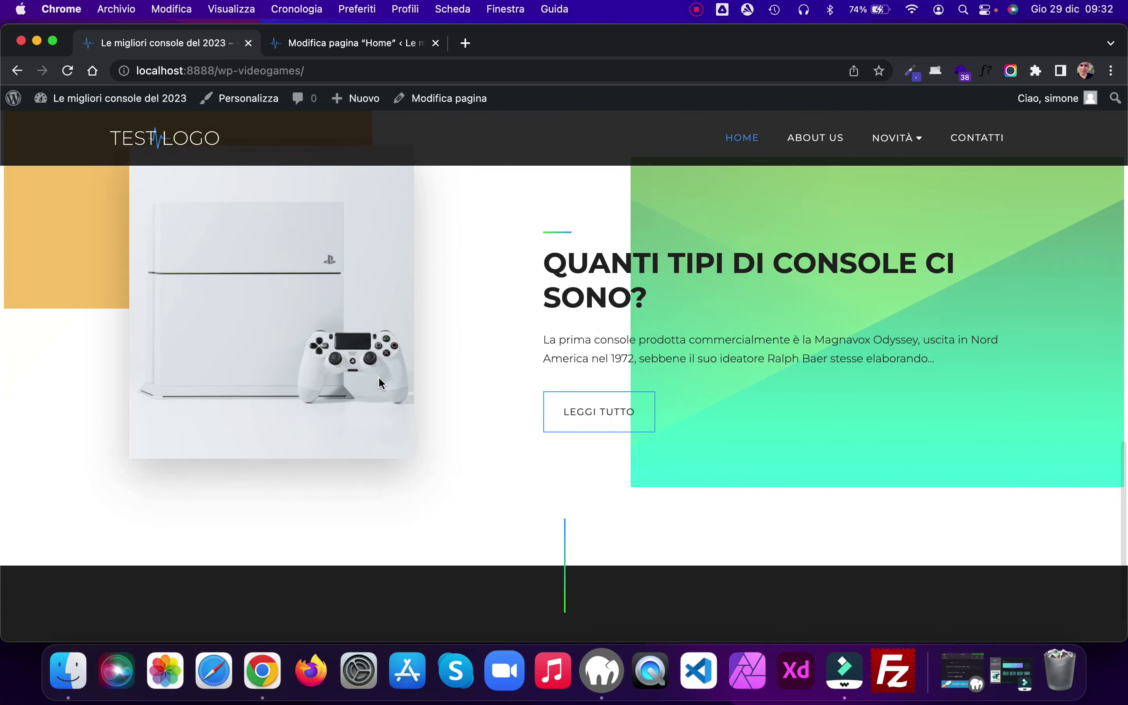
{"action": "scroll", "coordinate": [625, 422], "scroll_direction": "up", "scroll_amount": 8}
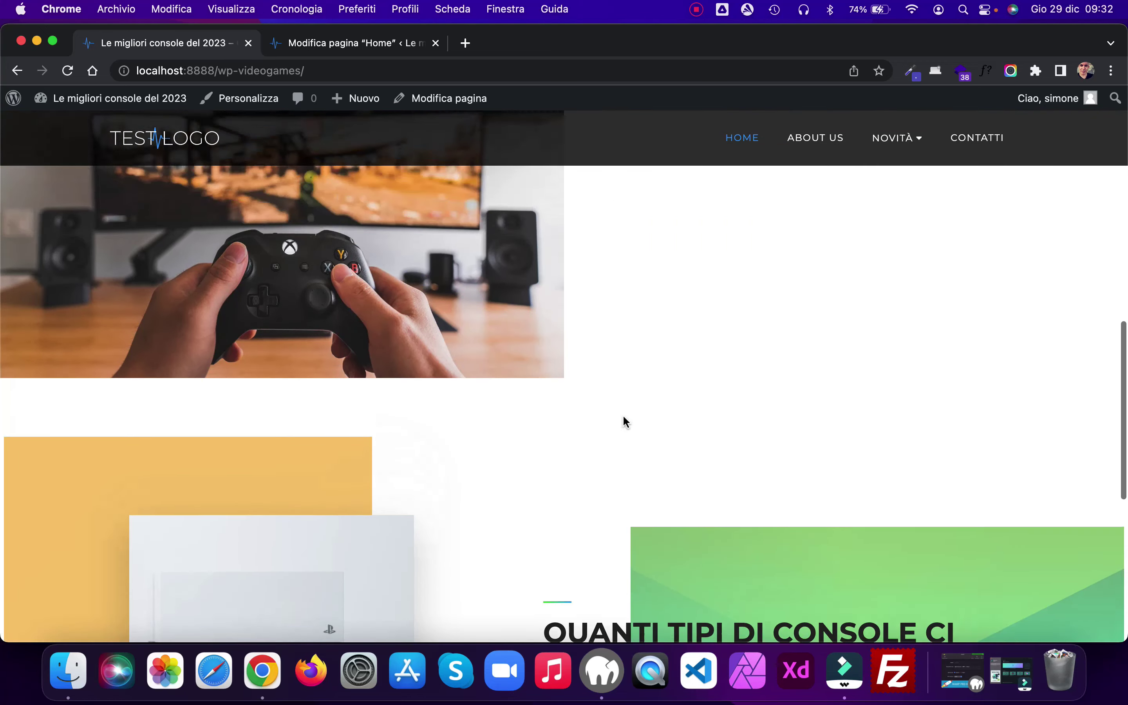
{"action": "scroll", "coordinate": [623, 416], "scroll_direction": "up", "scroll_amount": 3}
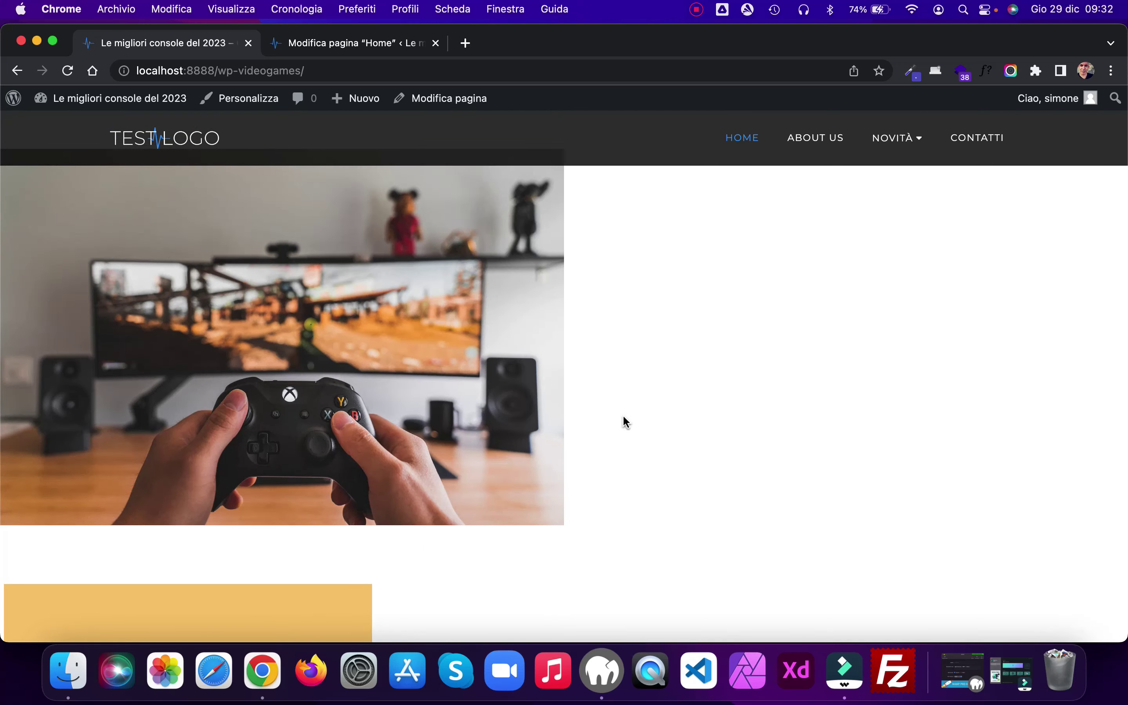
{"action": "scroll", "coordinate": [623, 421], "scroll_direction": "up", "scroll_amount": 3}
{"action": "scroll", "coordinate": [623, 421], "scroll_direction": "down", "scroll_amount": 3}
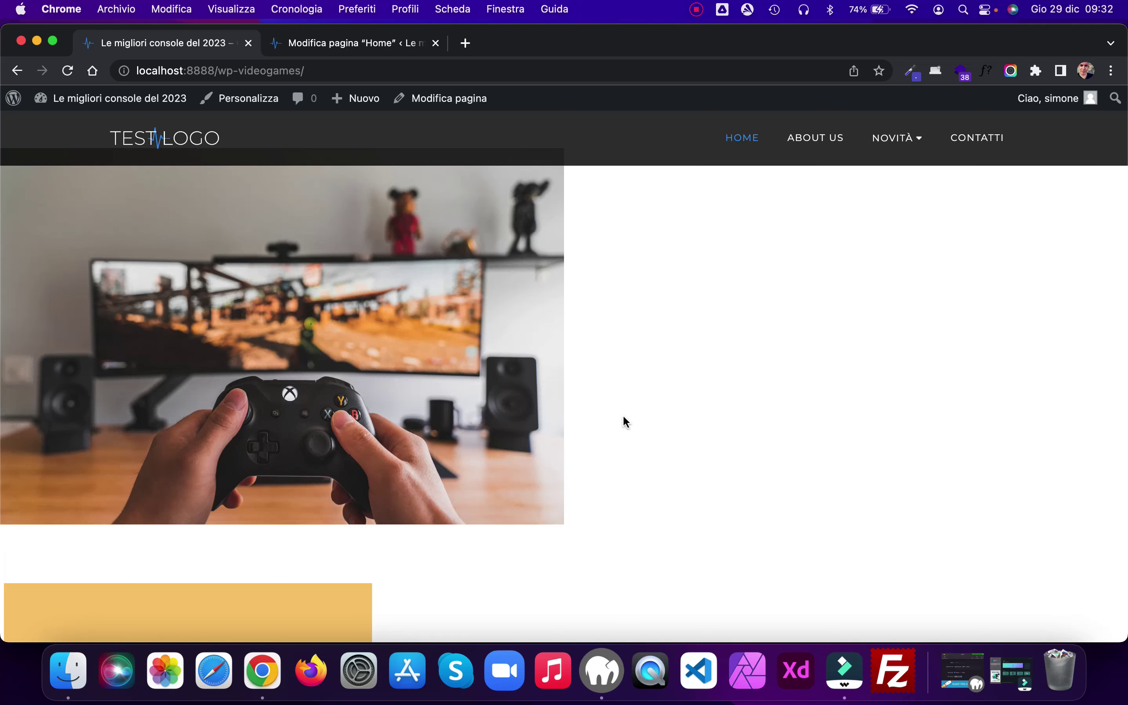
{"action": "left_click", "coordinate": [356, 44]}
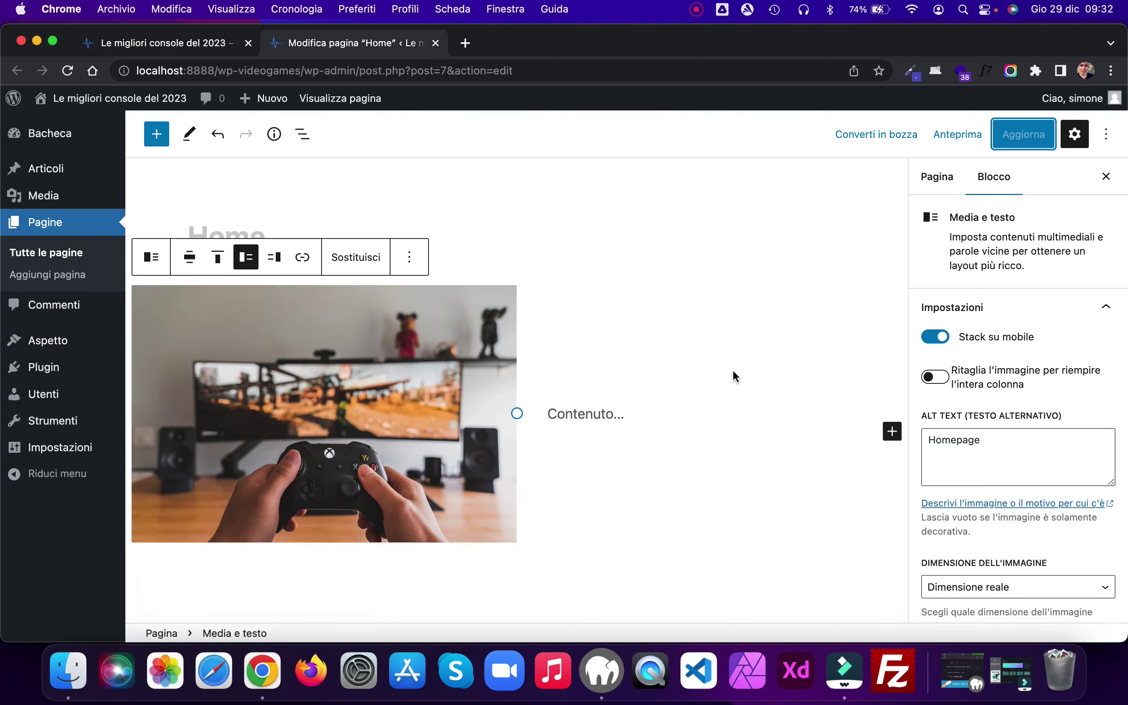
Step: Add the extra CSS class 'content' to the Media e testo block under Avanzate and update
{"action": "scroll", "coordinate": [1020, 381], "scroll_direction": "down", "scroll_amount": 6}
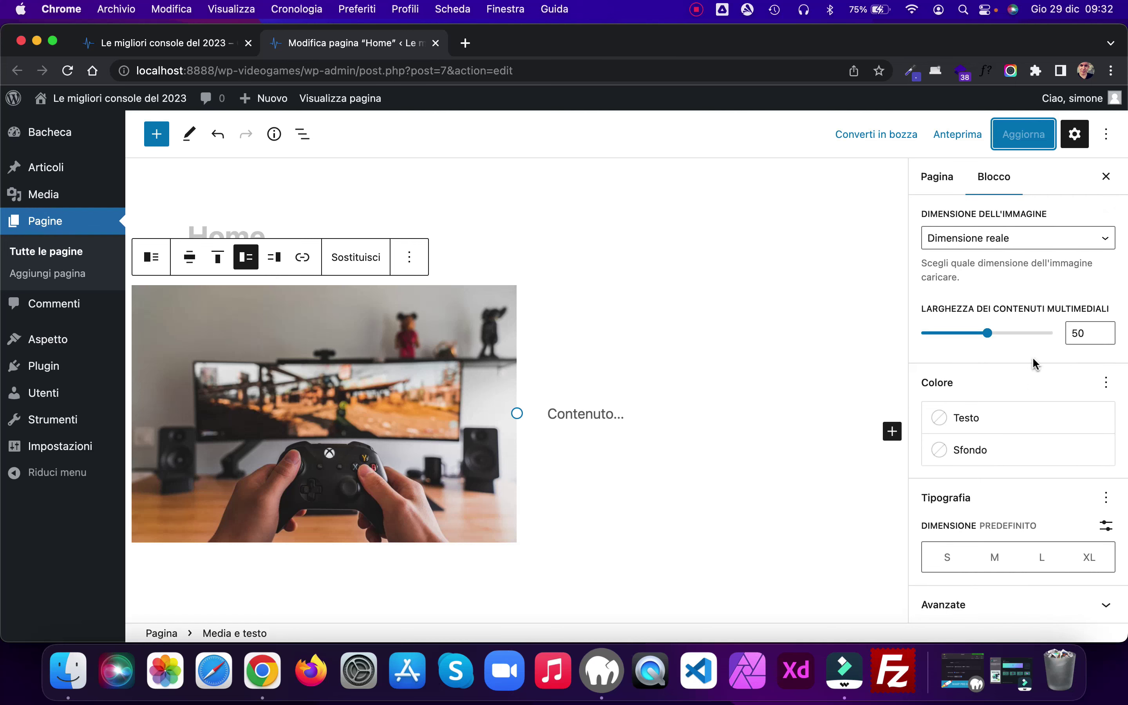
{"action": "left_click", "coordinate": [432, 328]}
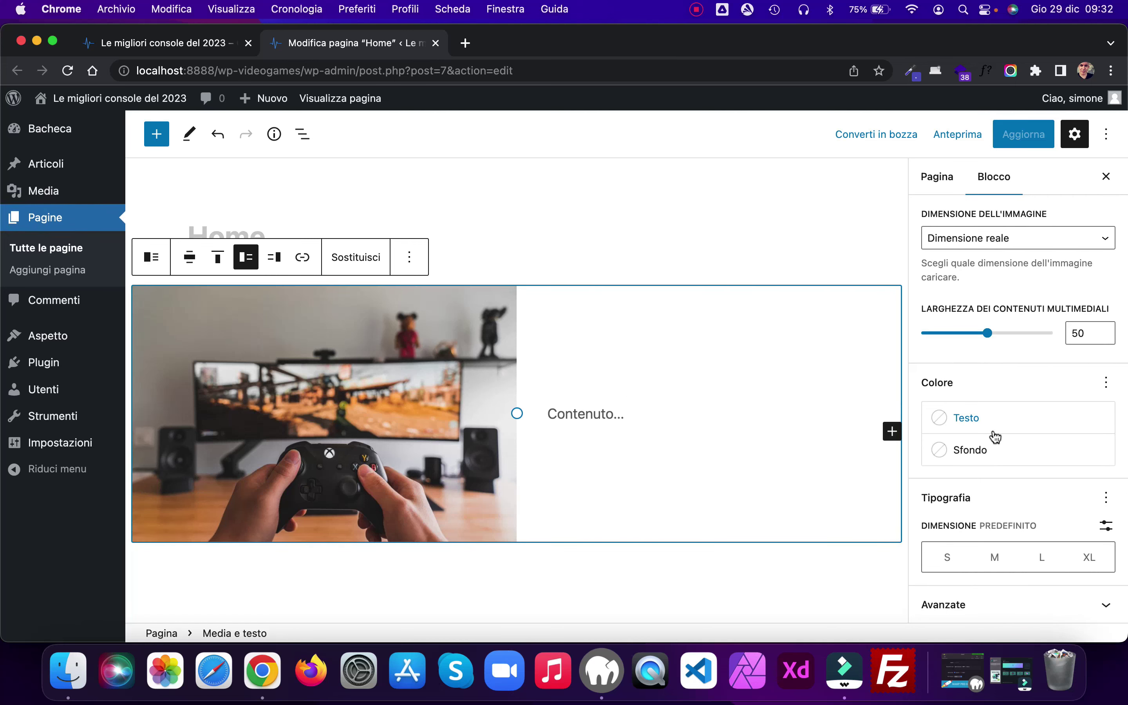
{"action": "left_click", "coordinate": [1102, 605]}
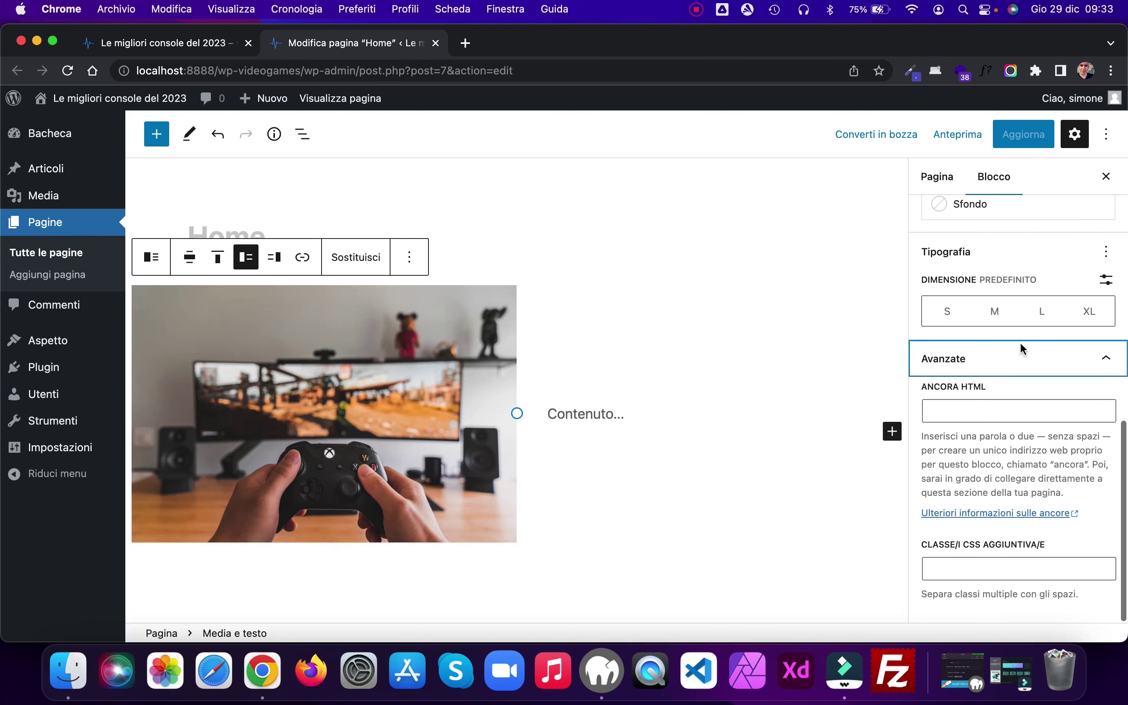
{"action": "left_click", "coordinate": [965, 565]}
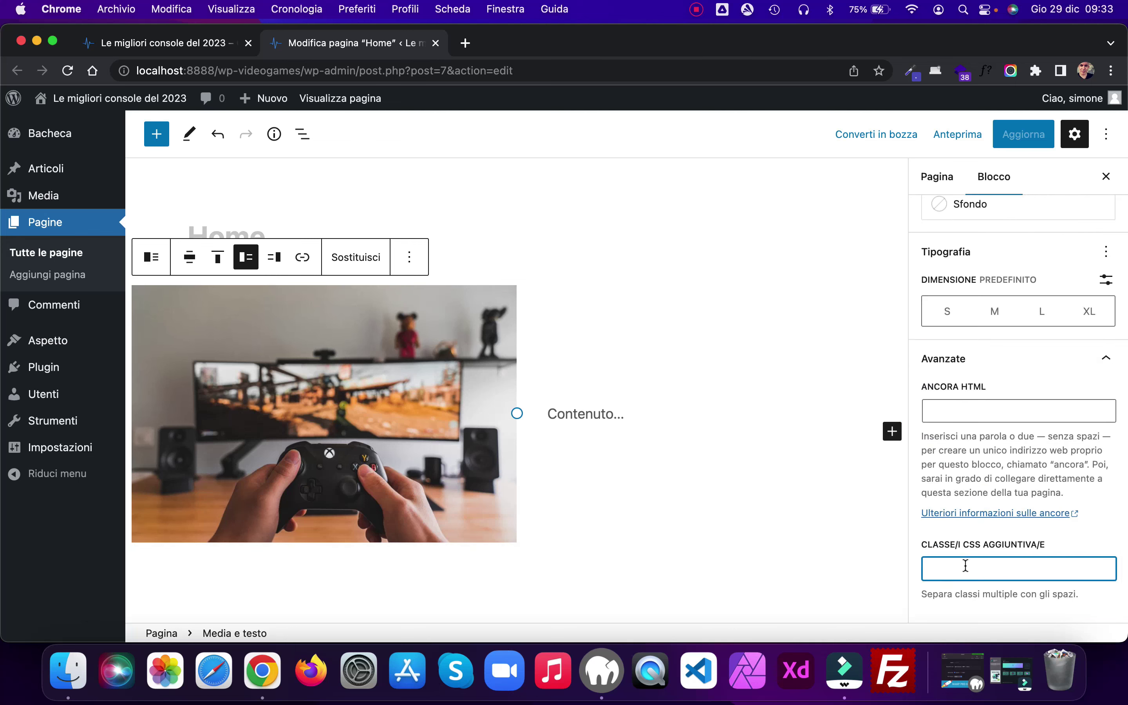
{"action": "type", "text": "content"}
{"action": "left_click", "coordinate": [1021, 137]}
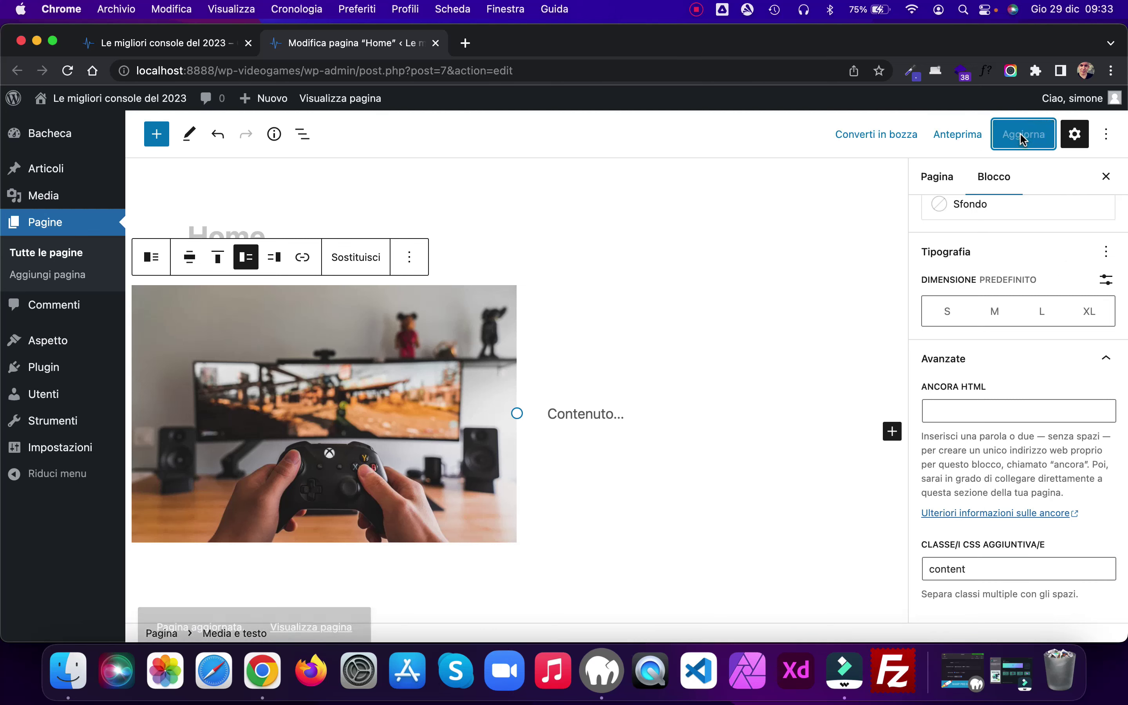
{"action": "left_click", "coordinate": [151, 43]}
{"action": "left_click", "coordinate": [69, 72]}
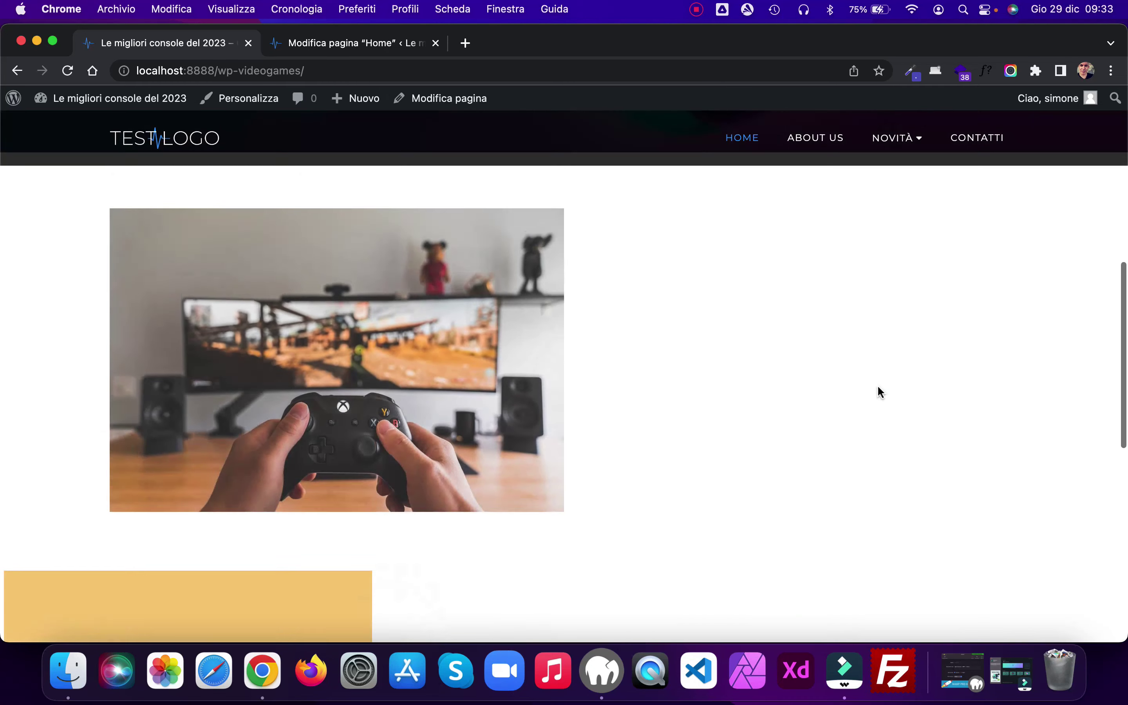
{"action": "scroll", "coordinate": [878, 384], "scroll_direction": "down", "scroll_amount": 2}
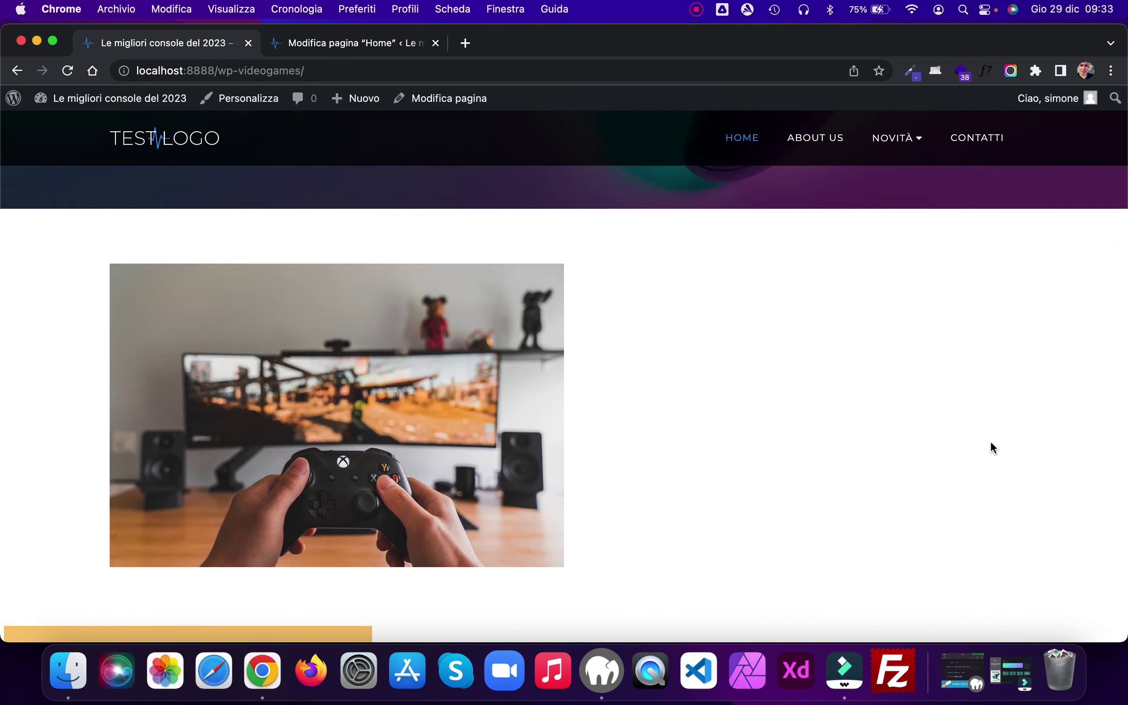
{"action": "left_click_drag", "start_coordinate": [4, 347], "coordinate": [3, 380]}
{"action": "left_click_drag", "start_coordinate": [6, 26], "coordinate": [3, 8]}
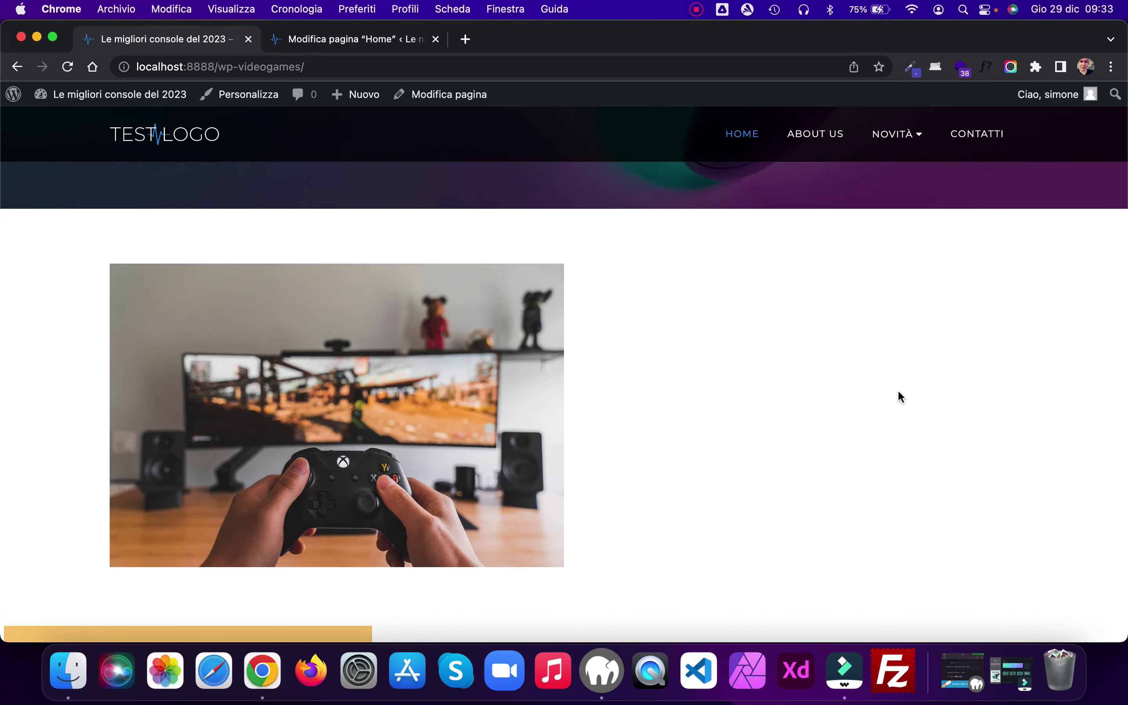
Step: Convert the Contenuto placeholder into heading 'Ac osa serve la console?' and paste the description below
{"action": "left_click", "coordinate": [345, 39]}
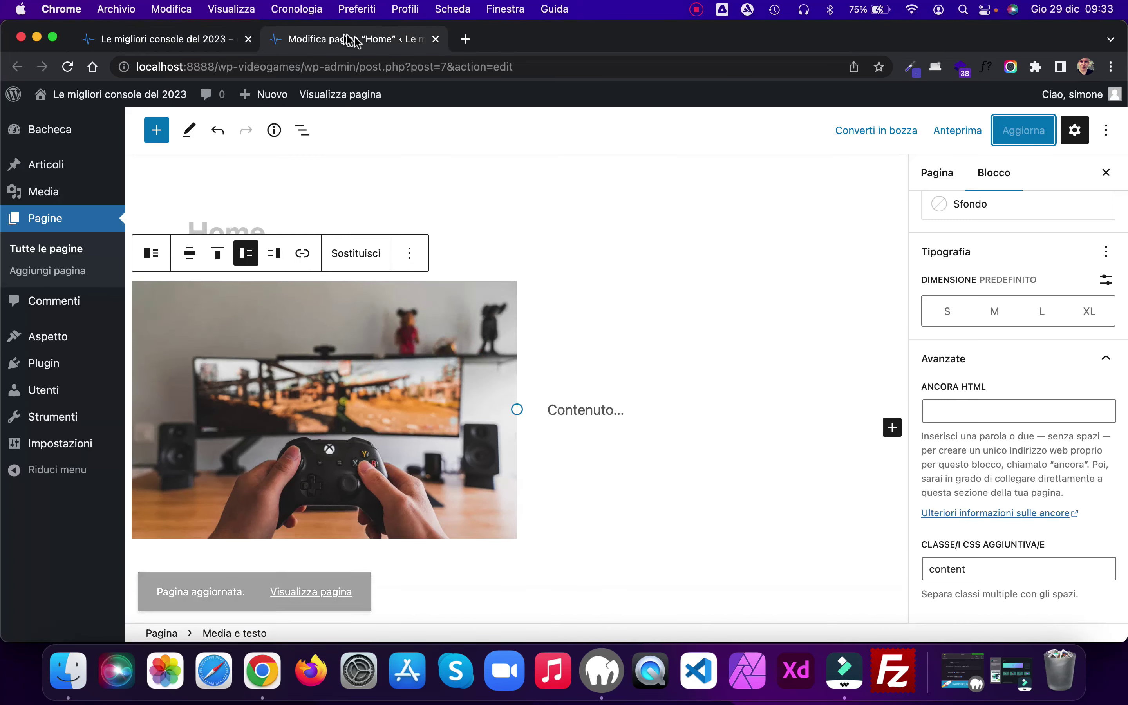
{"action": "left_click", "coordinate": [594, 403]}
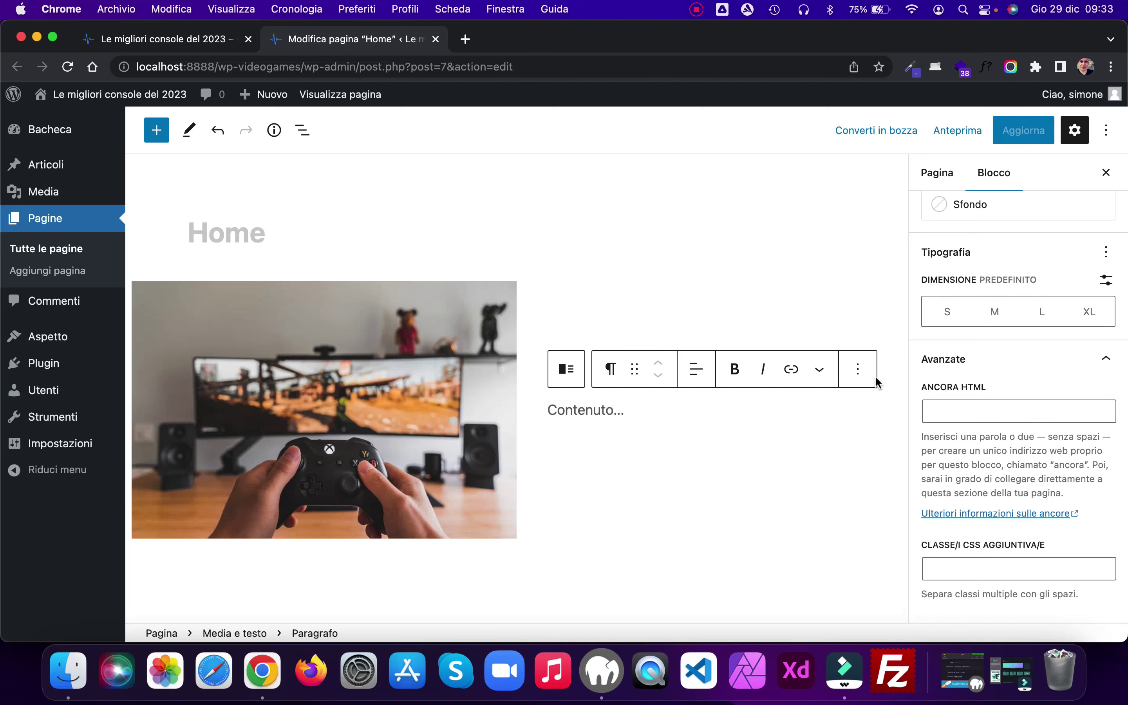
{"action": "left_click", "coordinate": [610, 369]}
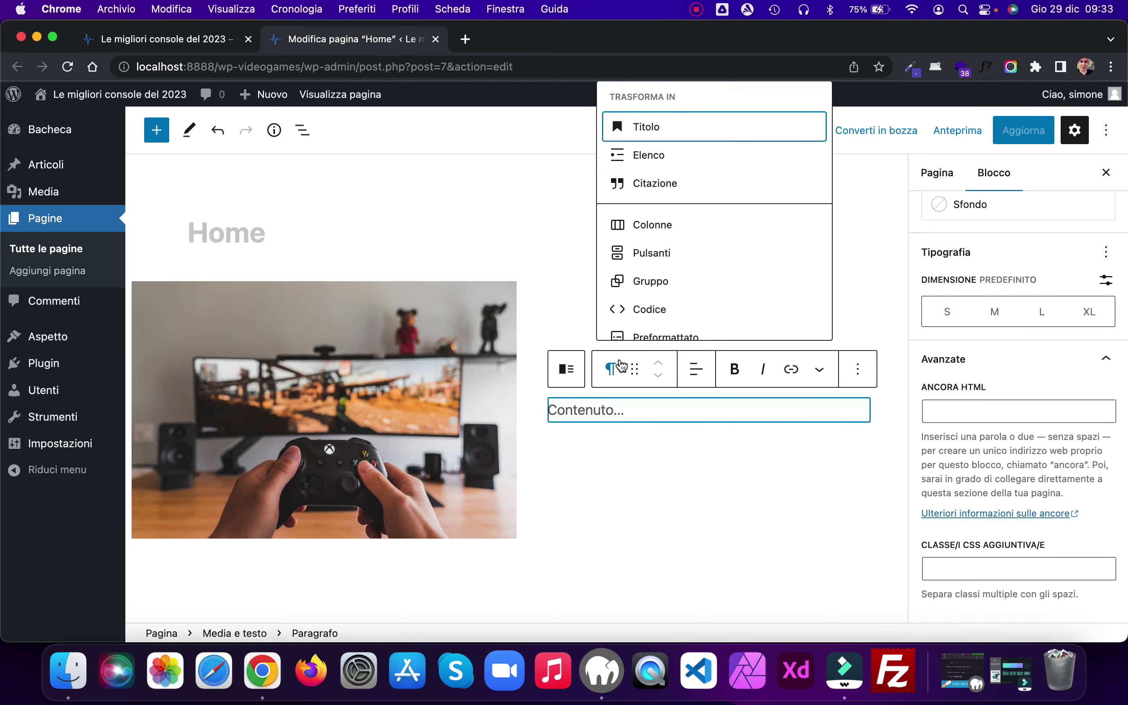
{"action": "left_click", "coordinate": [647, 126]}
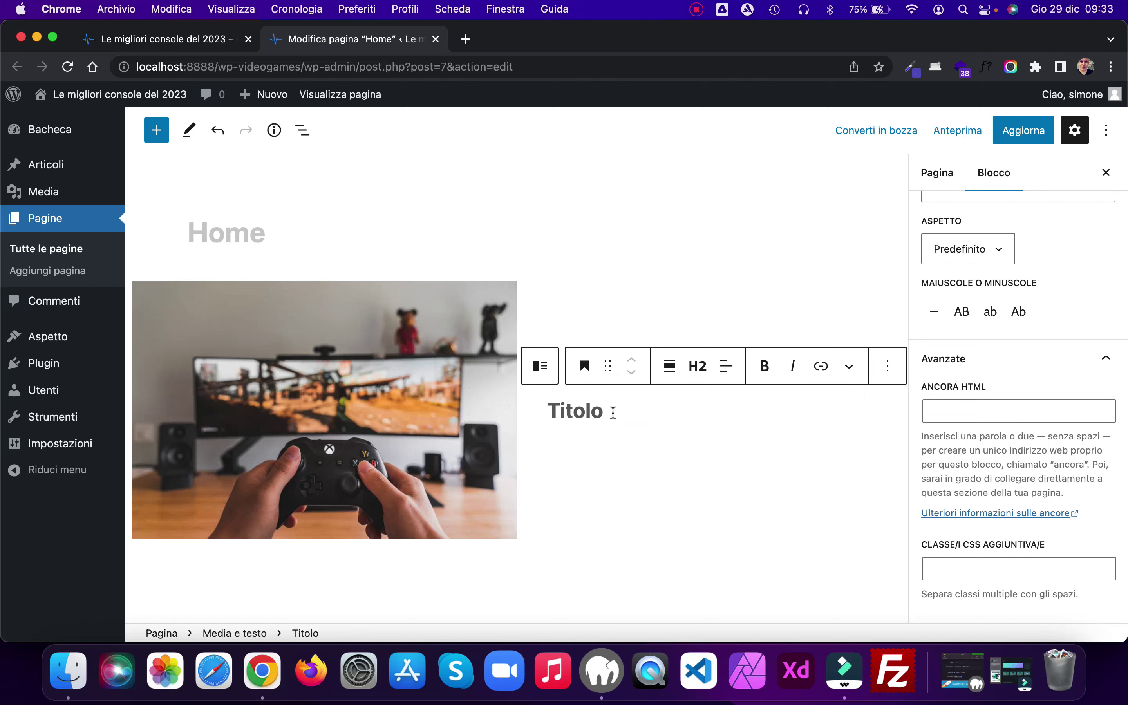
{"action": "type", "text": "Ac"}
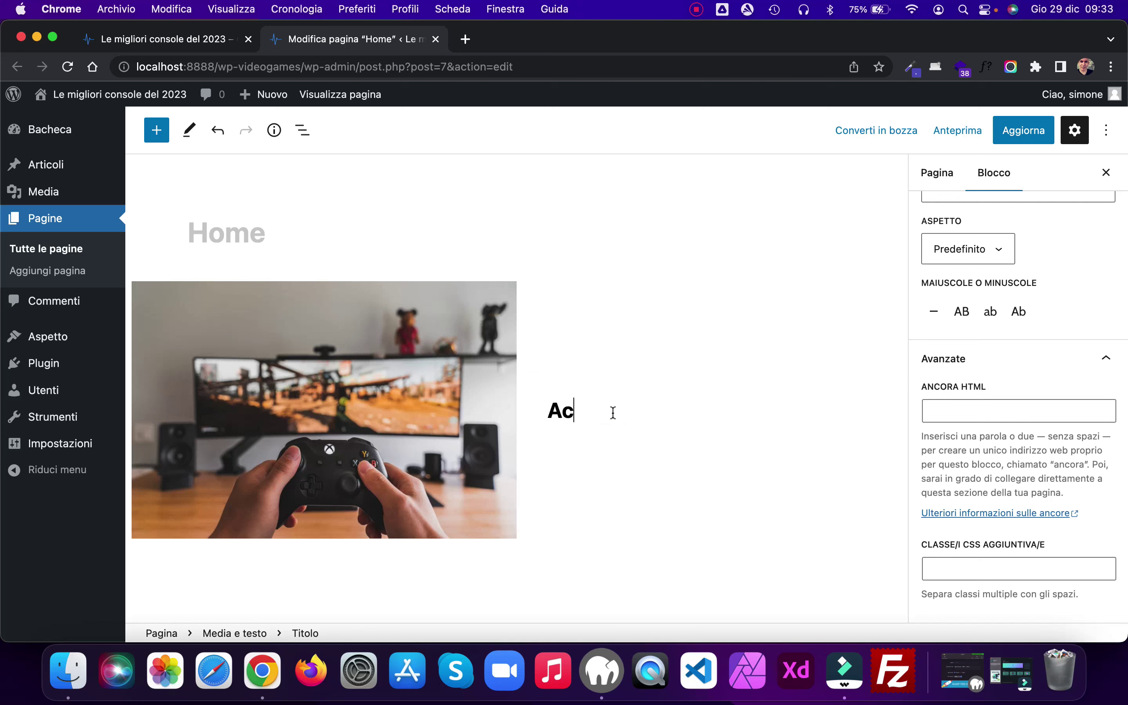
{"action": "type", "text": " osa serve la"}
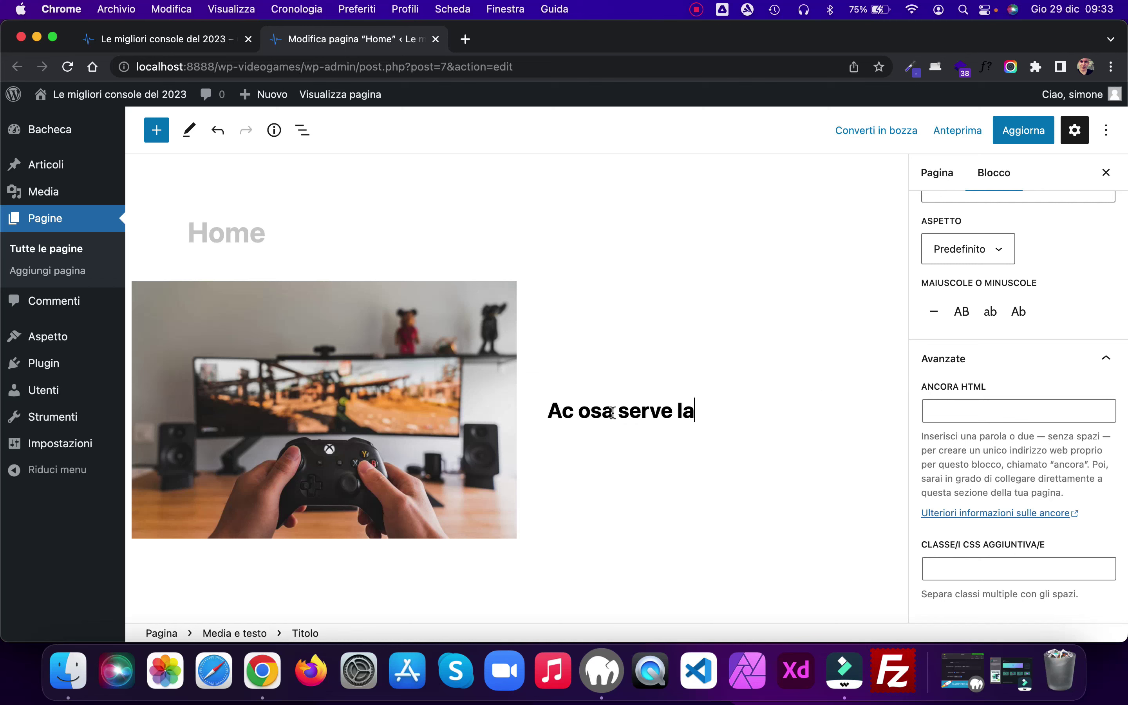
{"action": "type", "text": " console?"}
{"action": "key", "text": "Return"}
{"action": "type", "text": "Una console, meno comunemente scritto consolle, è un apparecchio elettronico concepito esclusivamente o primariamente per giocare con i videogiochi."}
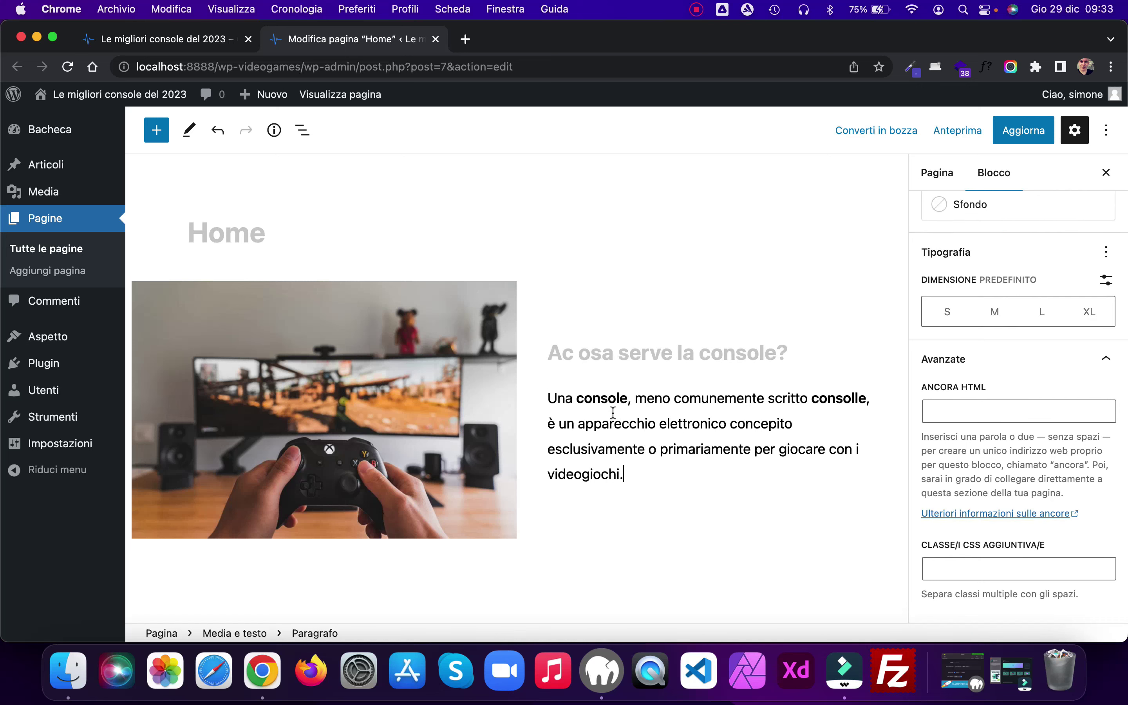
Step: Save the page and reload the live site to review the new text
{"action": "left_click", "coordinate": [1006, 135]}
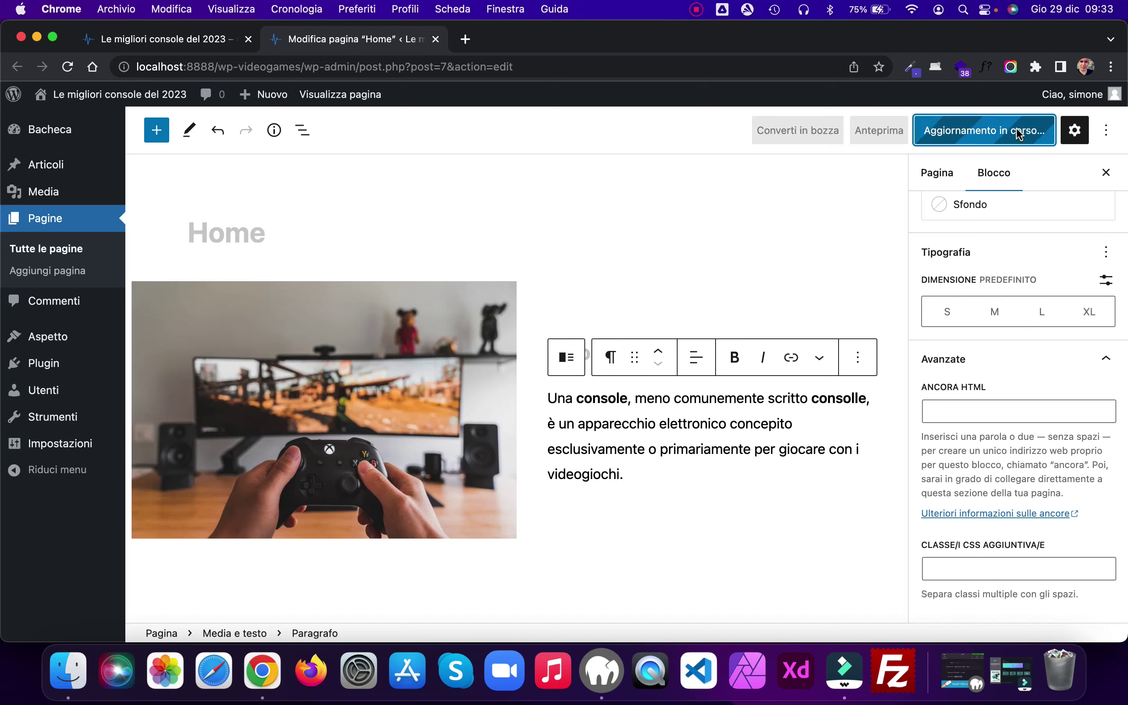
{"action": "left_click", "coordinate": [149, 40]}
{"action": "left_click", "coordinate": [67, 67]}
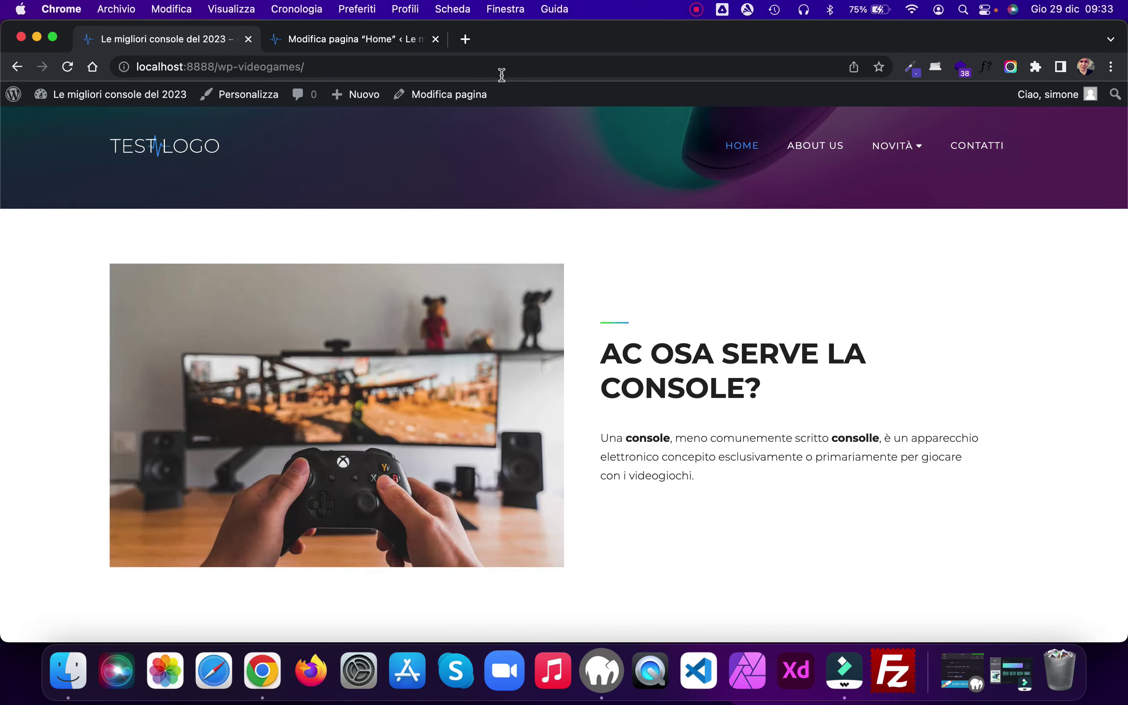
{"action": "left_click", "coordinate": [365, 44]}
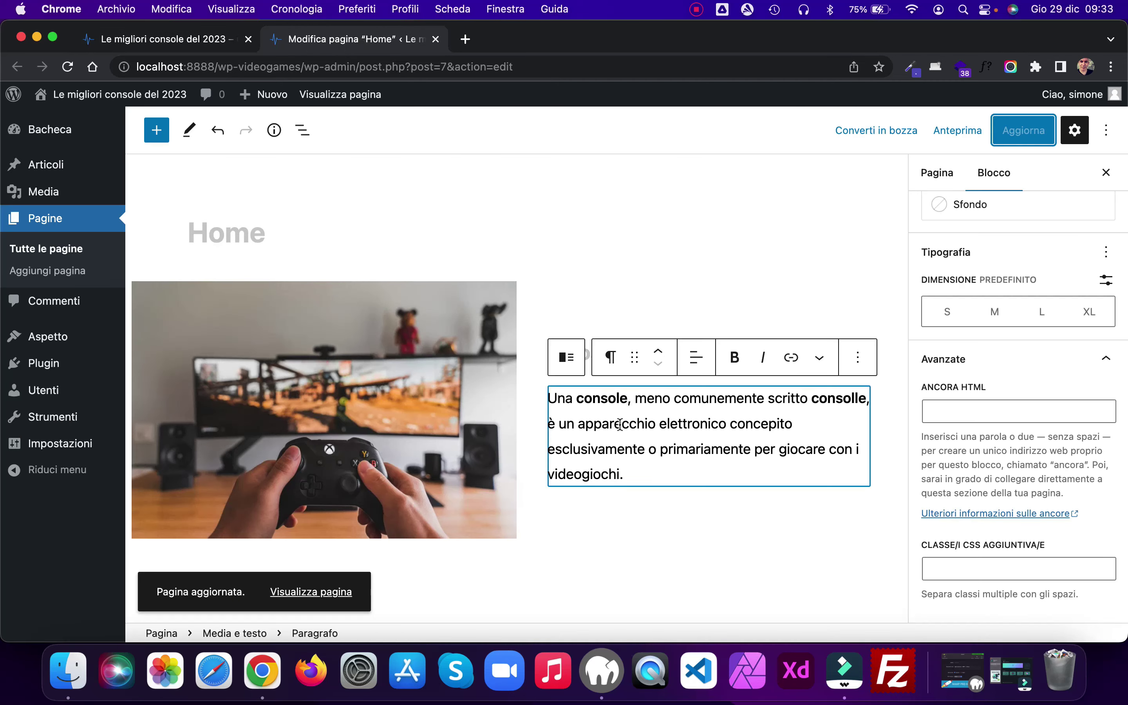
Step: Correct the heading to 'A cosa serve la console?', save, and add an empty block after the paragraph
{"action": "left_click", "coordinate": [621, 355]}
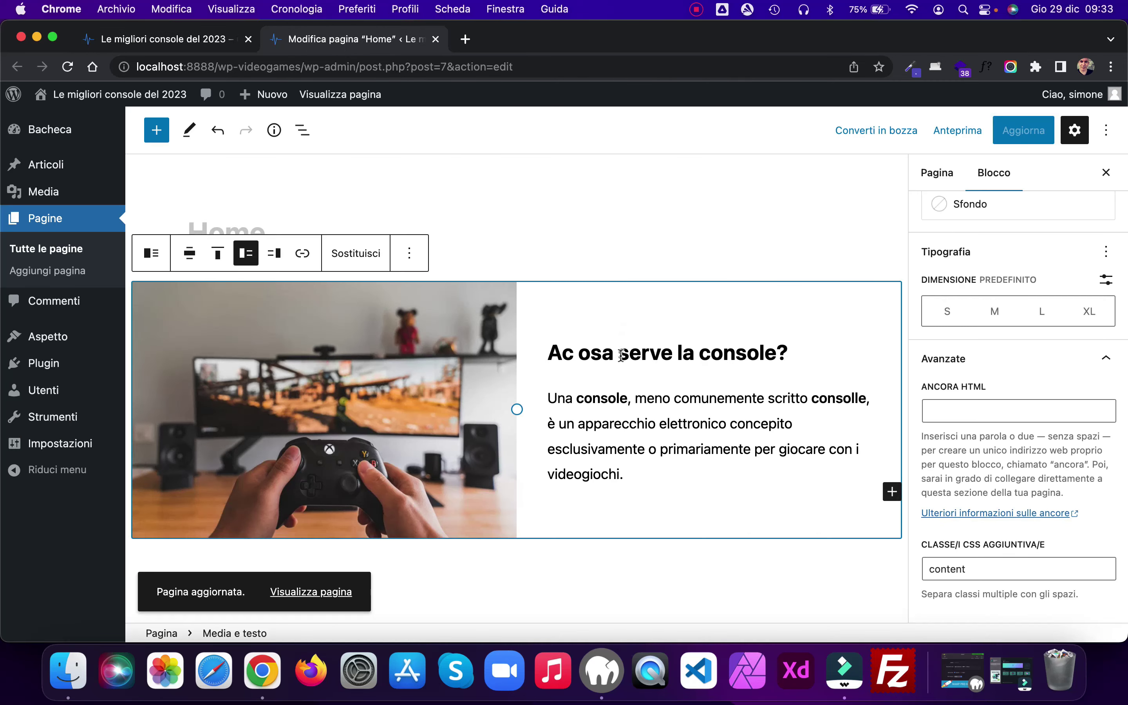
{"action": "left_click", "coordinate": [578, 353]}
{"action": "key", "text": "BackSpace"}
{"action": "key", "text": "Left"}
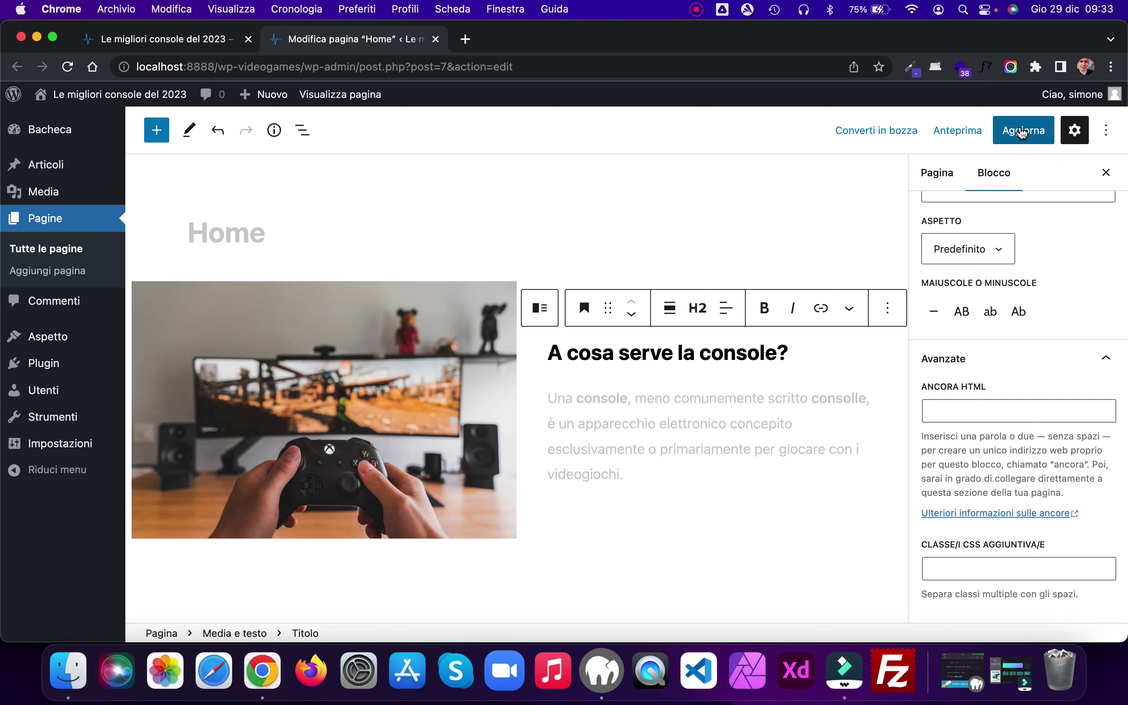
{"action": "left_click", "coordinate": [1016, 133]}
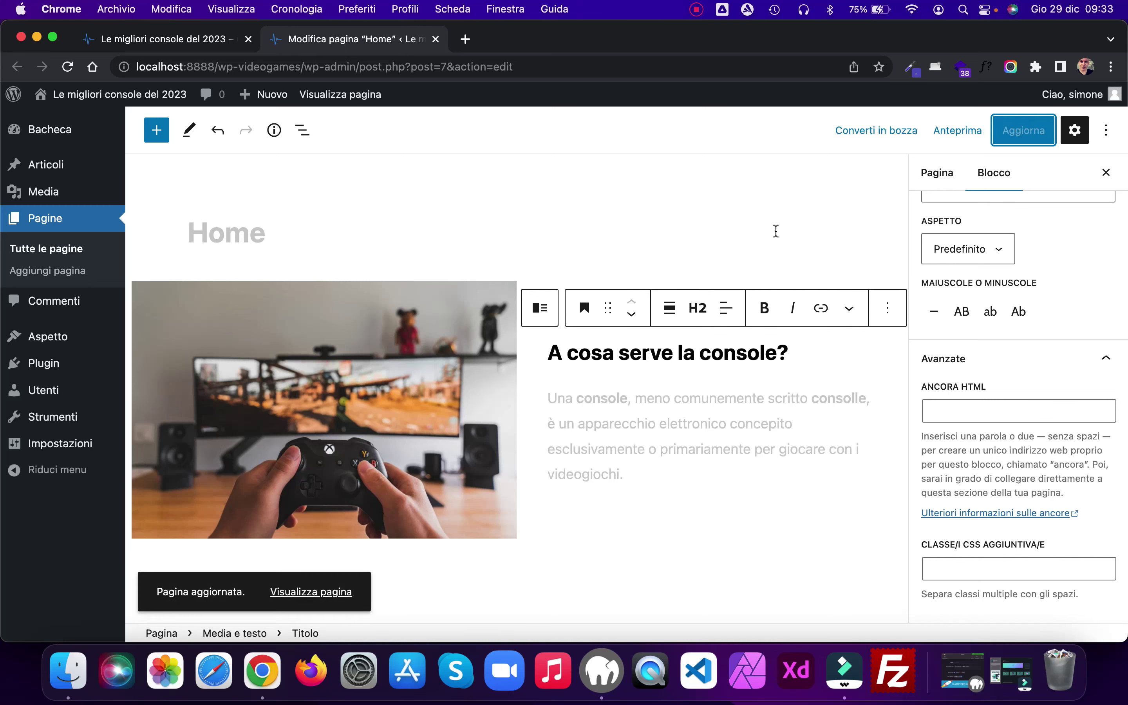
{"action": "left_click", "coordinate": [635, 476]}
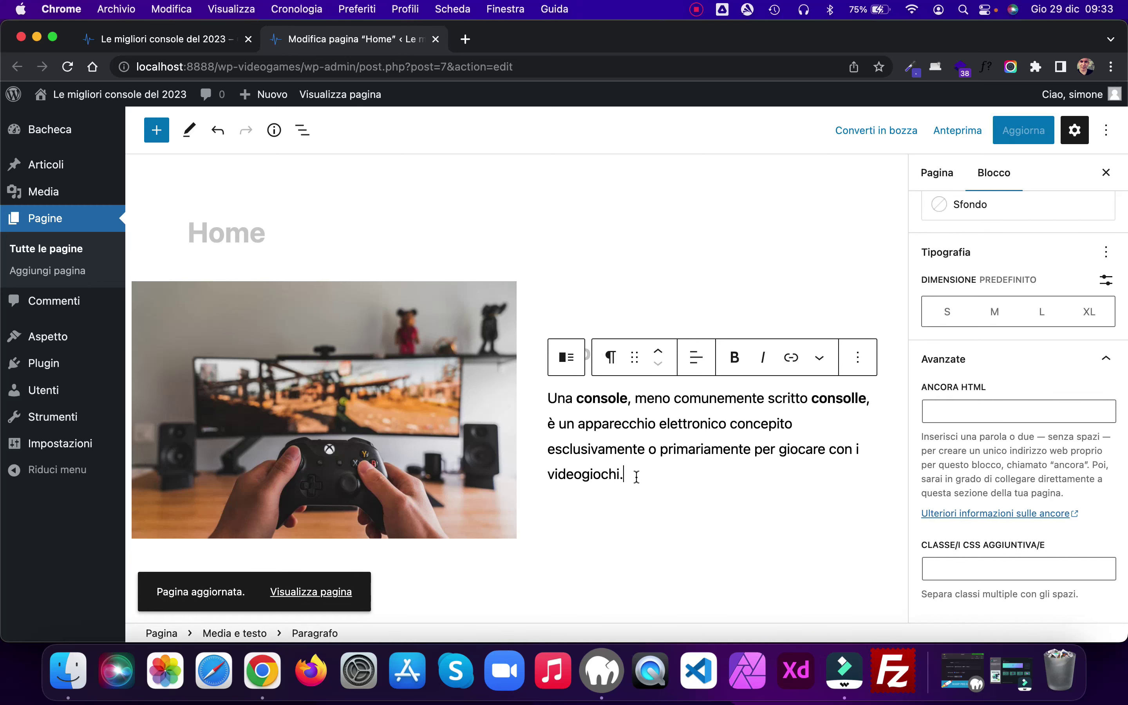
{"action": "key", "text": "Return"}
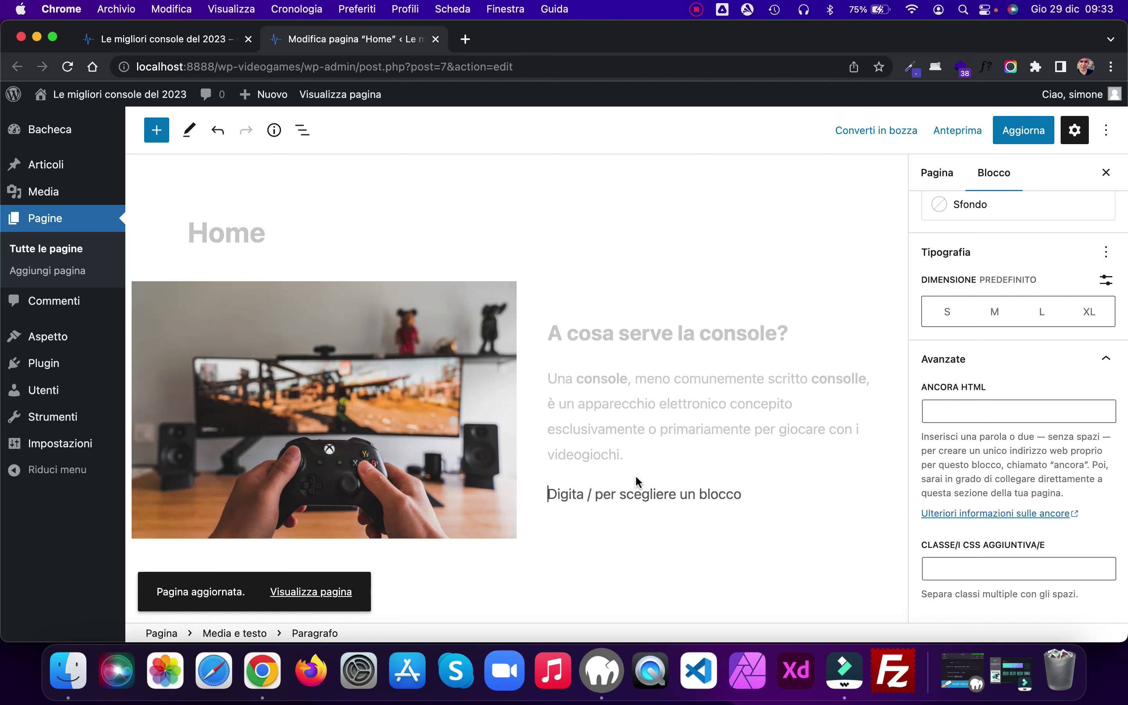
Step: Add a Pulsanti button labelled 'Contattaci' linking to the Contatti page
{"action": "left_click", "coordinate": [861, 490]}
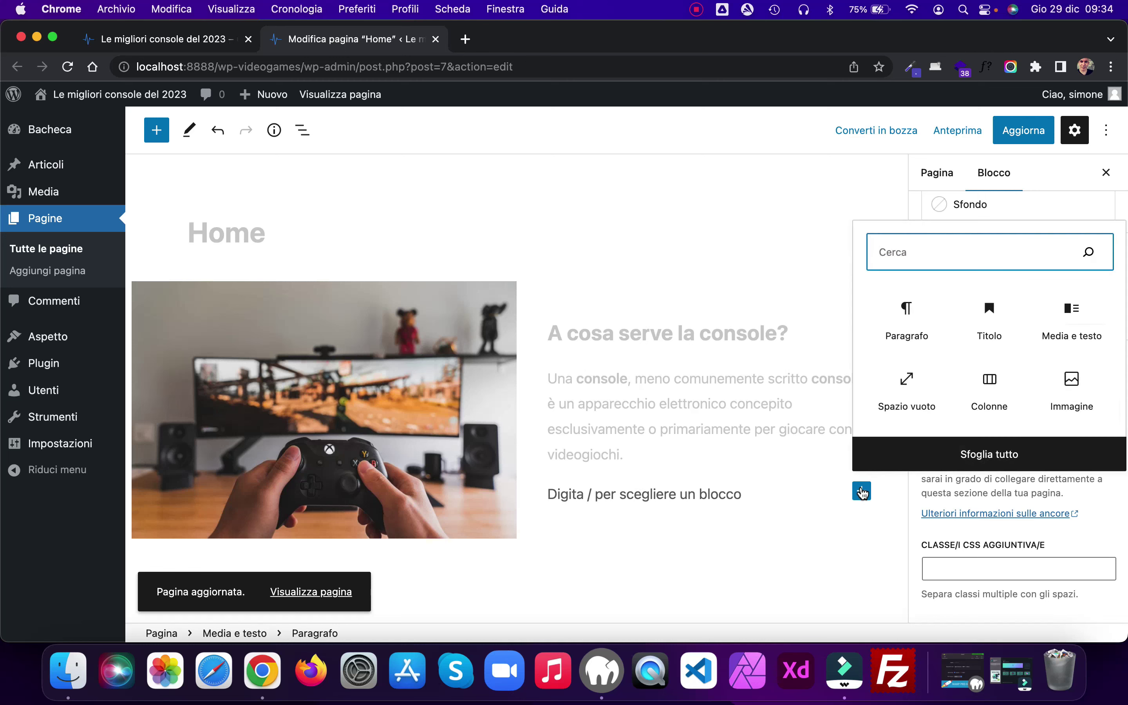
{"action": "type", "text": "pu"}
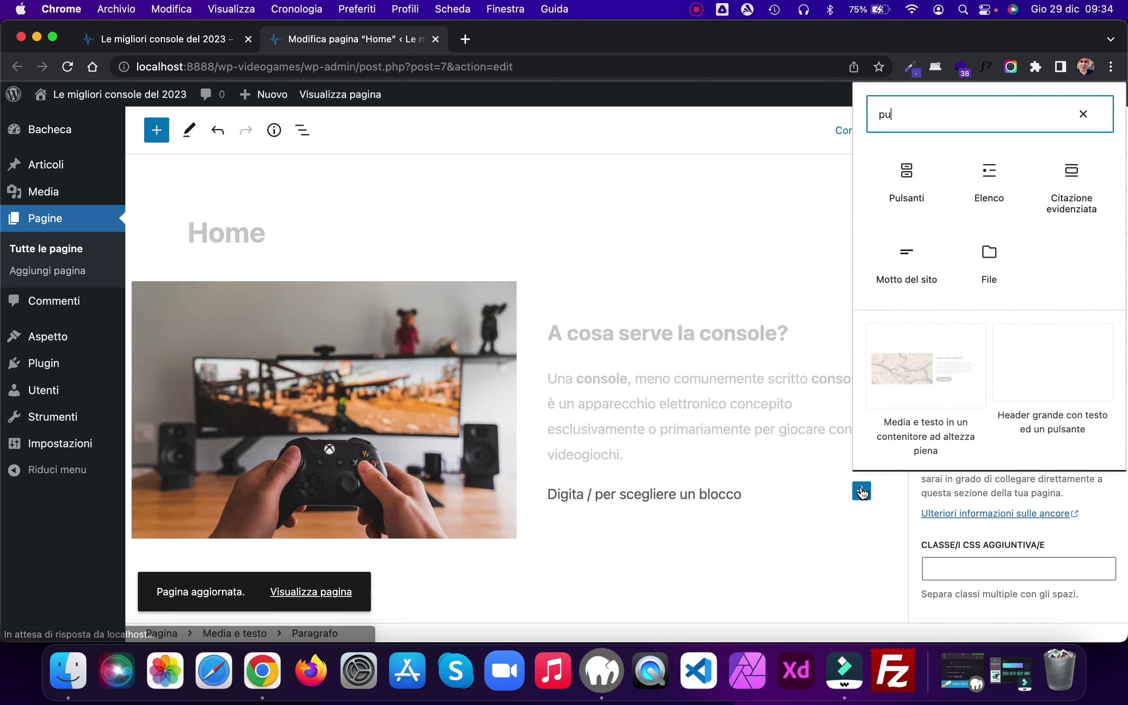
{"action": "left_click", "coordinate": [913, 176]}
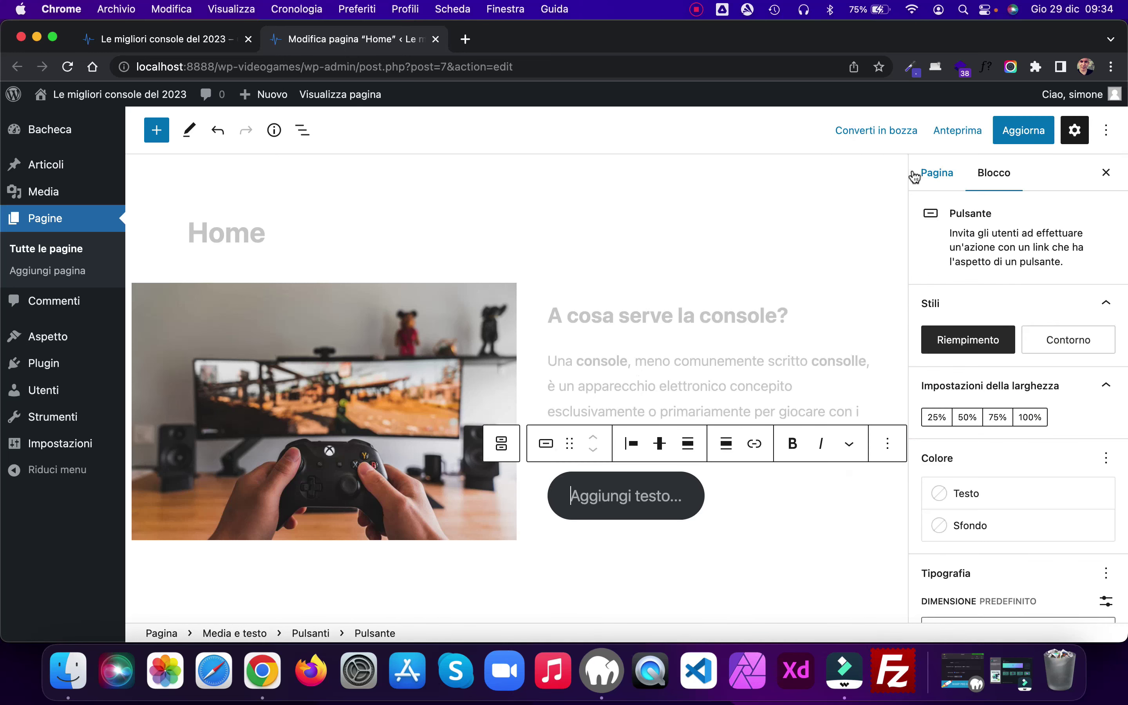
{"action": "type", "text": "Contattaci"}
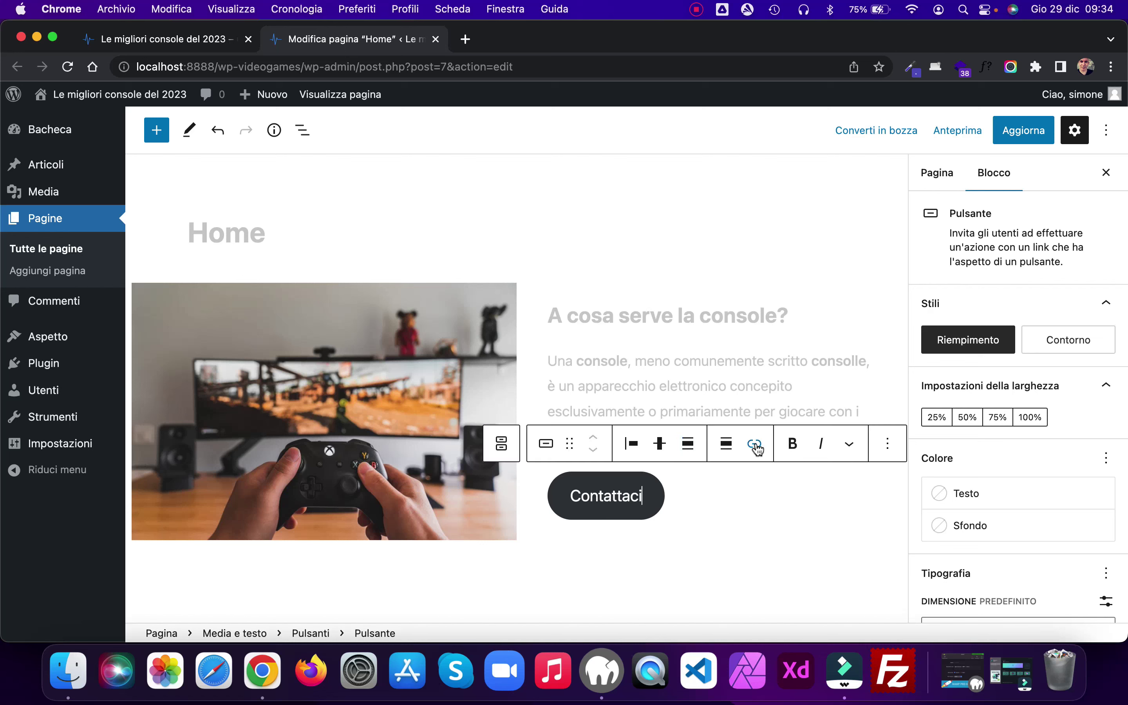
{"action": "left_click", "coordinate": [755, 445]}
{"action": "type", "text": "cont"}
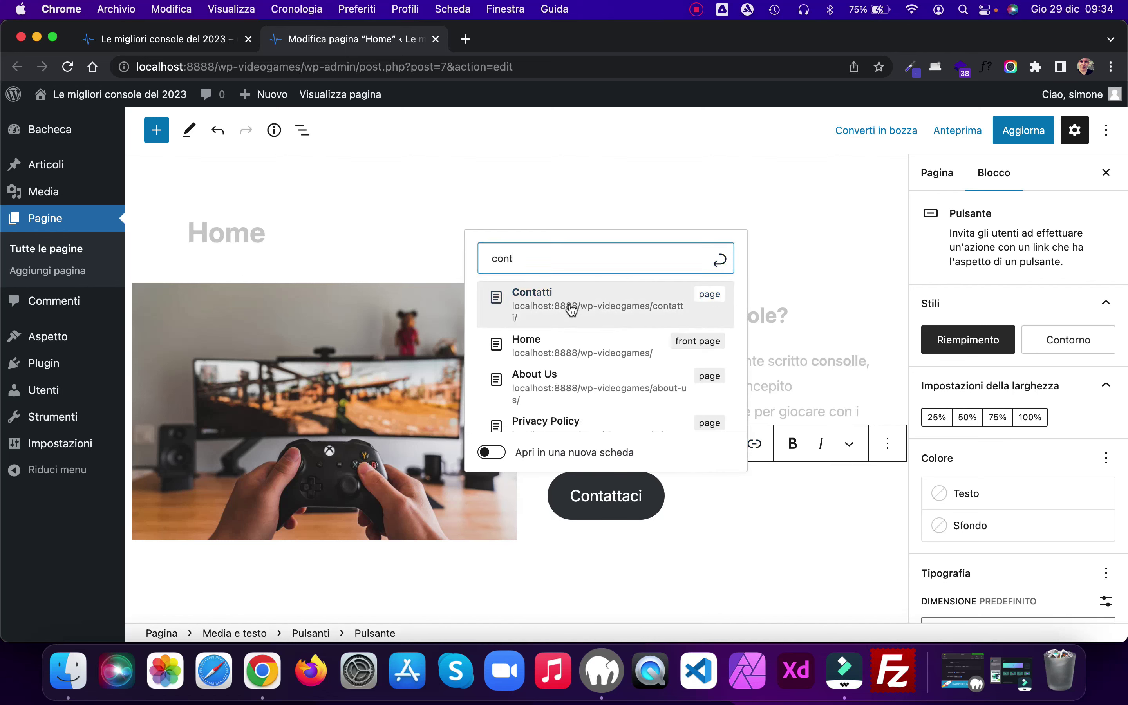
{"action": "left_click", "coordinate": [569, 304]}
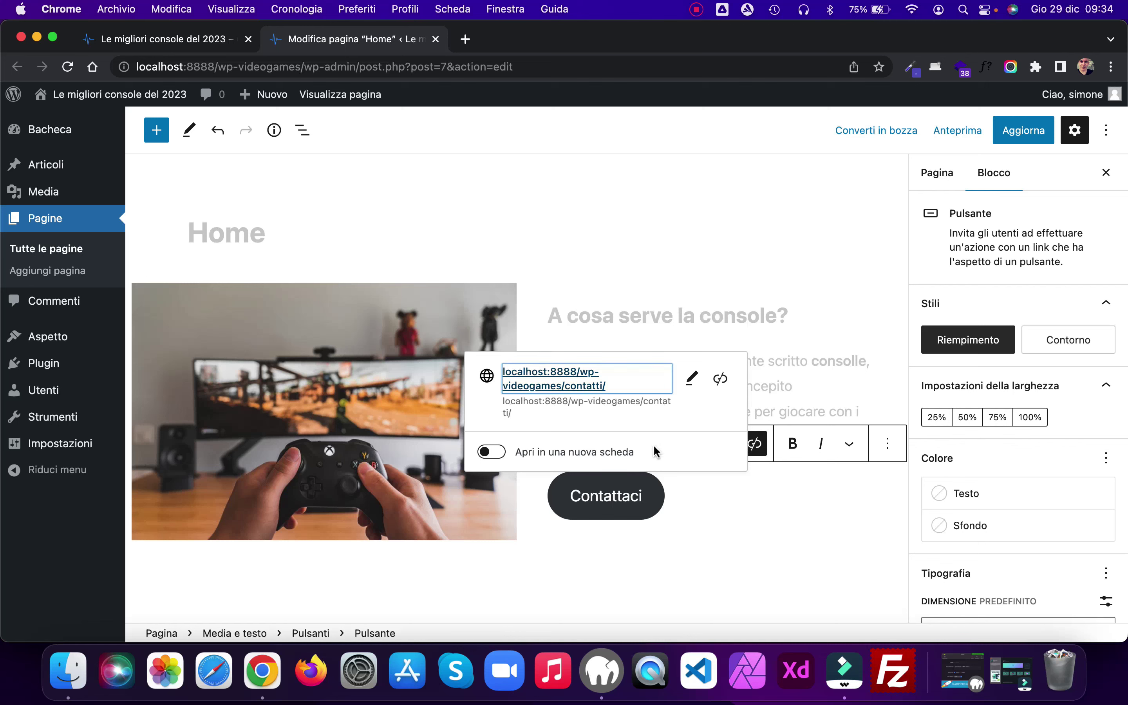
Step: Save the page and reload the live home page to find the CONTATTACI button
{"action": "left_click", "coordinate": [1022, 135]}
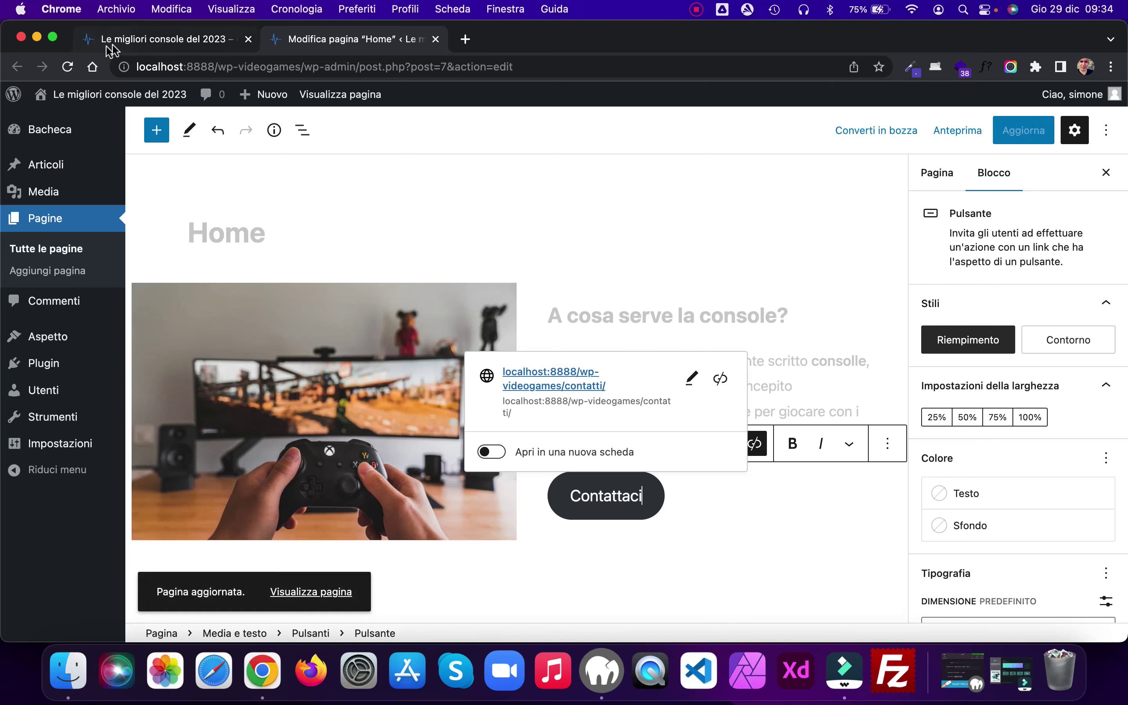
{"action": "left_click", "coordinate": [139, 43]}
{"action": "key", "text": "super+r"}
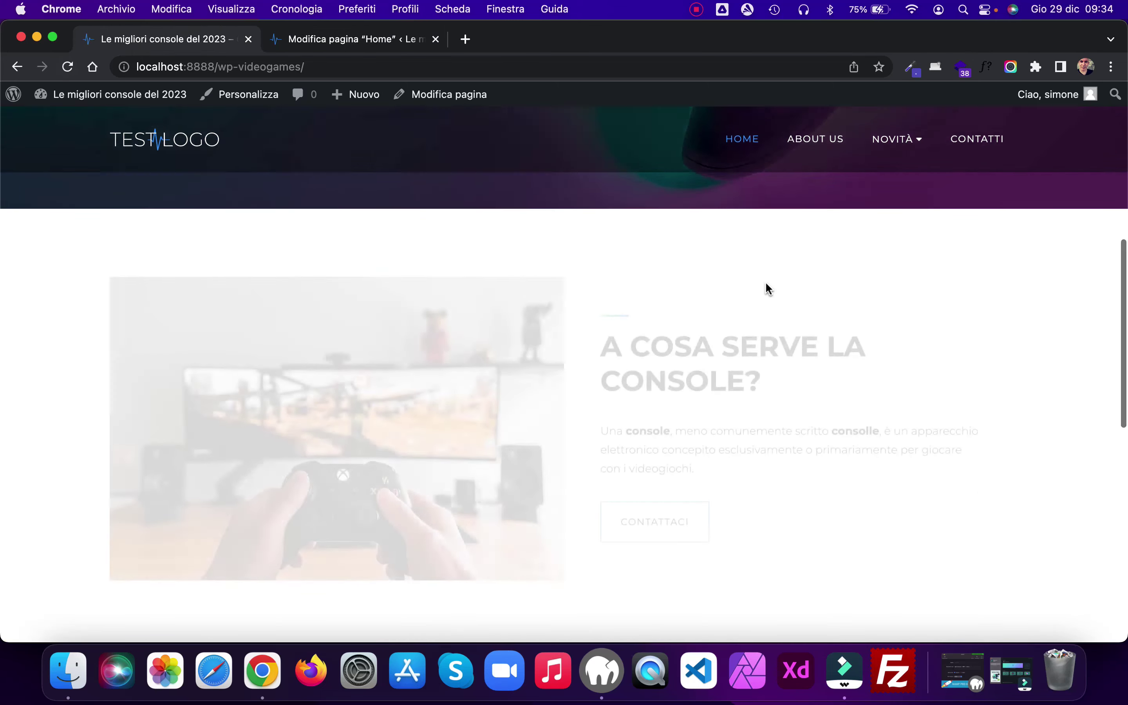
{"action": "scroll", "coordinate": [881, 344], "scroll_direction": "down", "scroll_amount": 3}
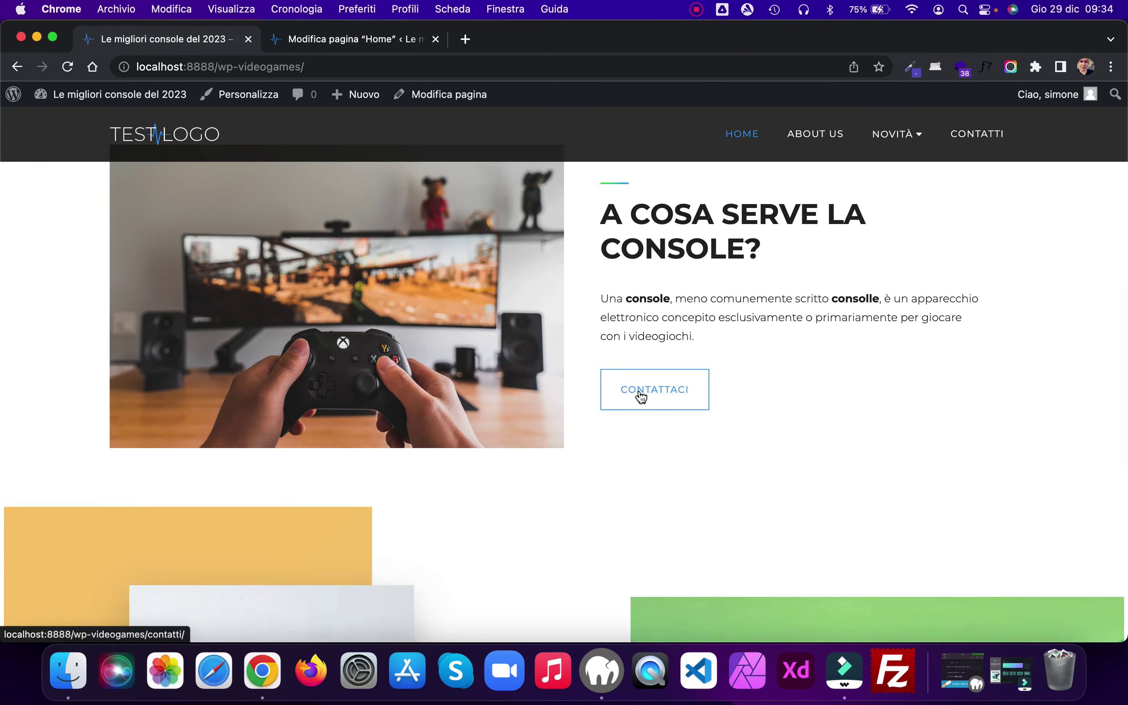
{"action": "scroll", "coordinate": [836, 392], "scroll_direction": "up", "scroll_amount": 7}
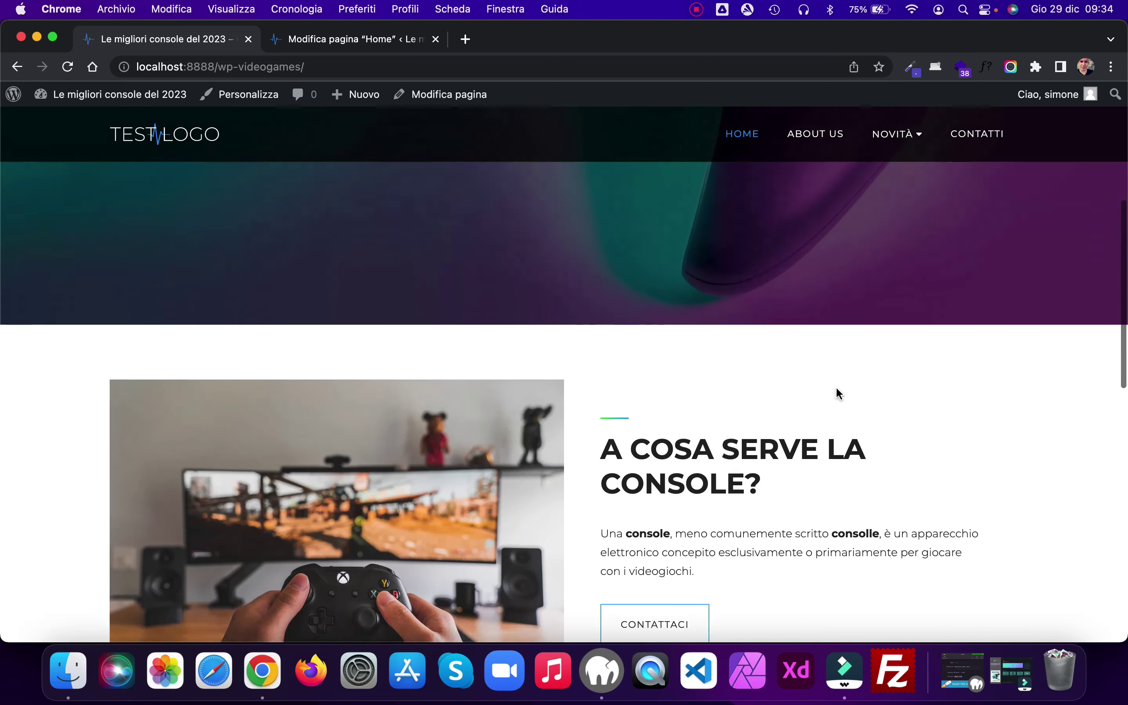
{"action": "scroll", "coordinate": [839, 394], "scroll_direction": "down", "scroll_amount": 4}
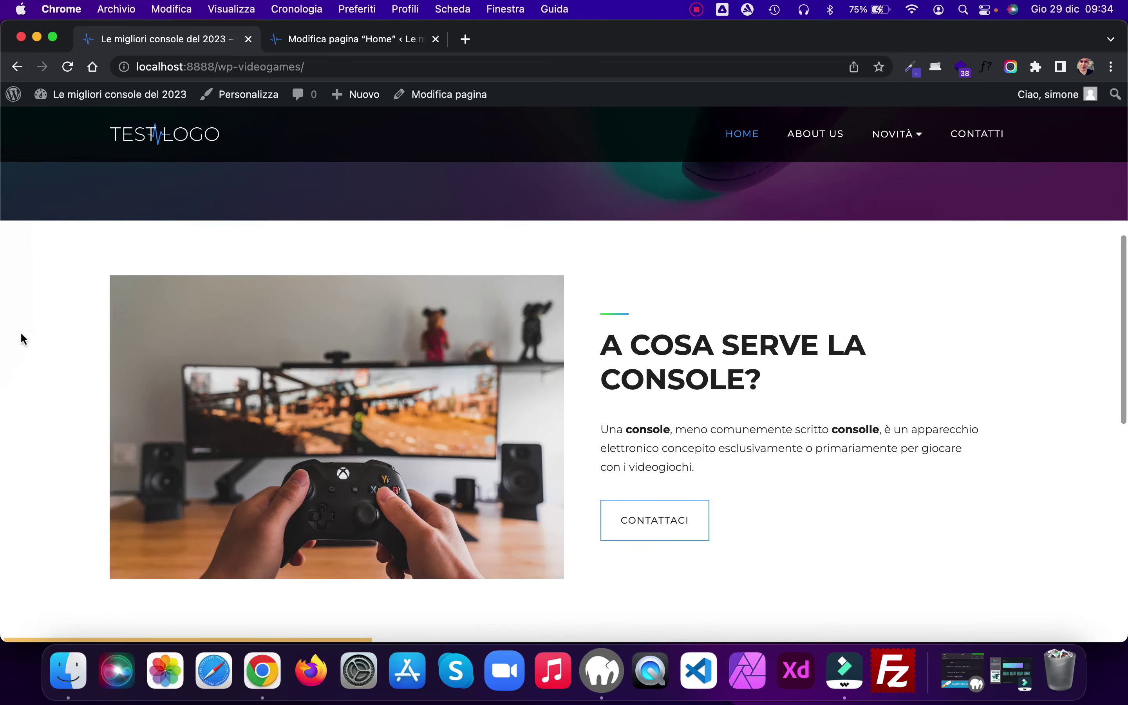
Step: Check the button in a narrowed Chrome window, then restore full width
{"action": "left_click_drag", "start_coordinate": [4, 333], "coordinate": [662, 342]}
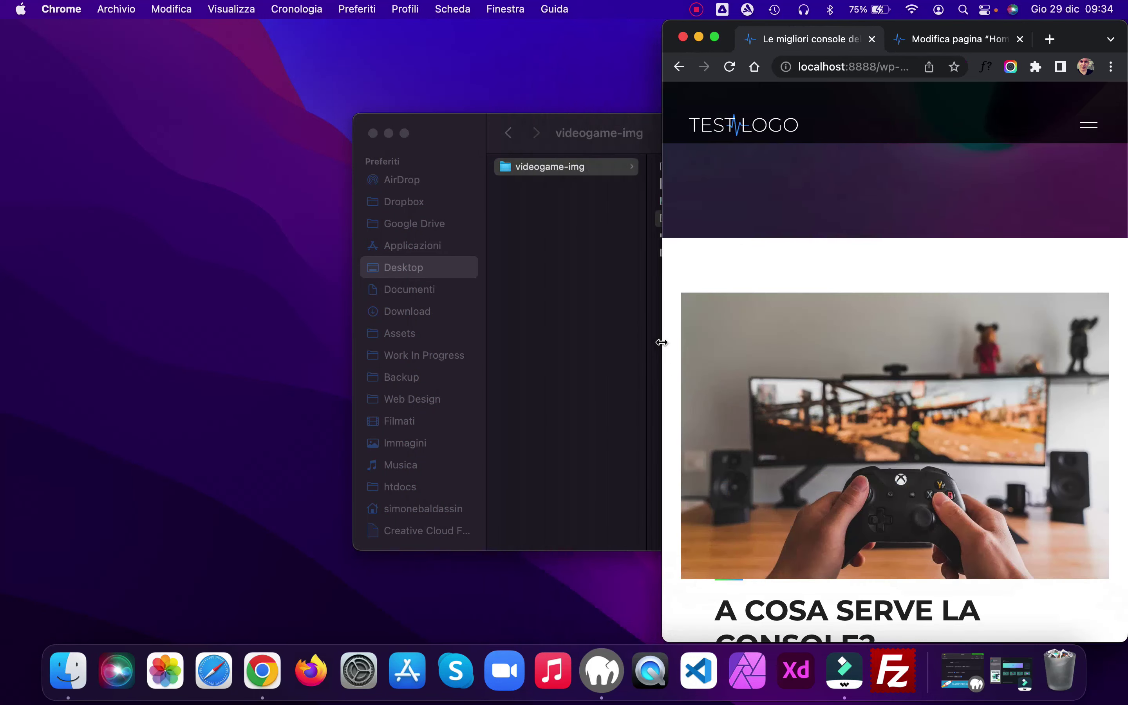
{"action": "scroll", "coordinate": [816, 452], "scroll_direction": "down", "scroll_amount": 3}
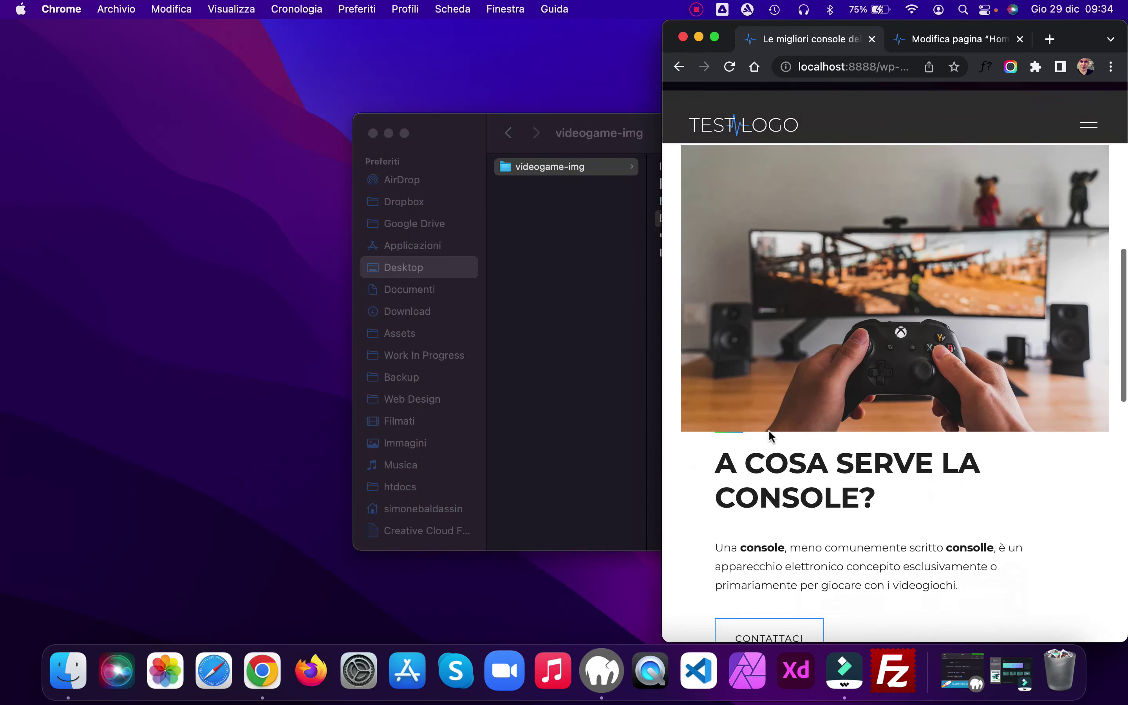
{"action": "scroll", "coordinate": [755, 439], "scroll_direction": "down", "scroll_amount": 4}
{"action": "scroll", "coordinate": [804, 431], "scroll_direction": "up", "scroll_amount": 3}
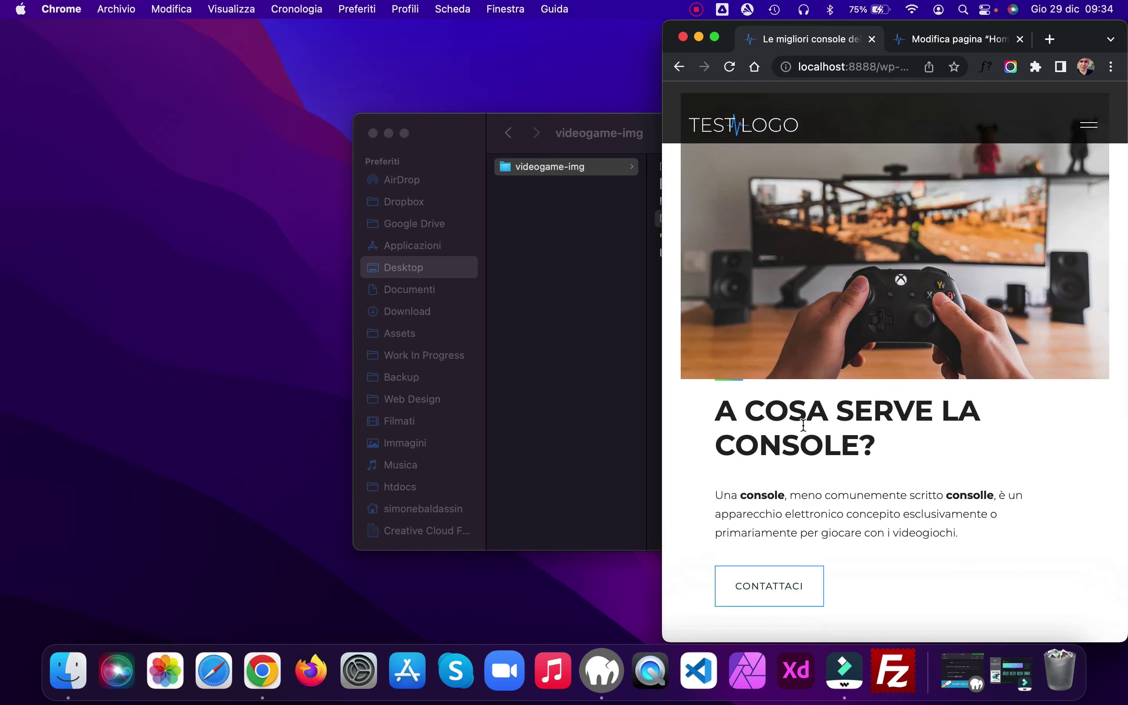
{"action": "left_click_drag", "start_coordinate": [663, 325], "coordinate": [2, 326]}
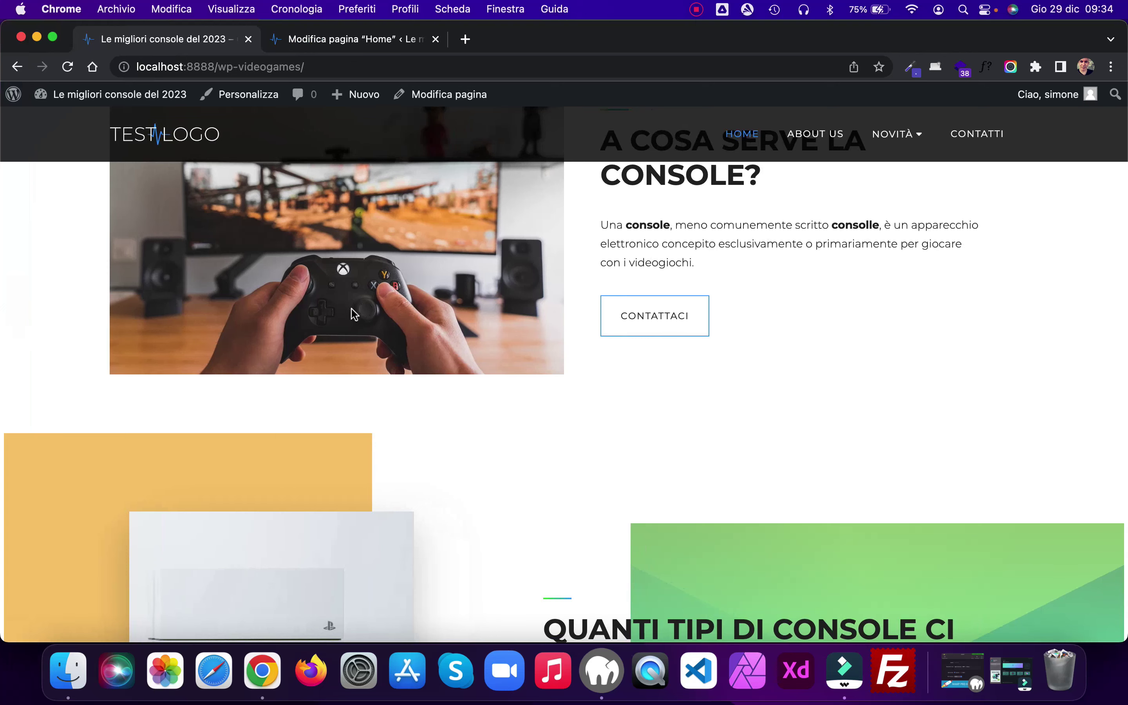
{"action": "scroll", "coordinate": [351, 308], "scroll_direction": "up", "scroll_amount": 5}
Step: Insert a Spazio vuoto spacer in the Media e testo block with height 40
{"action": "left_click", "coordinate": [375, 40]}
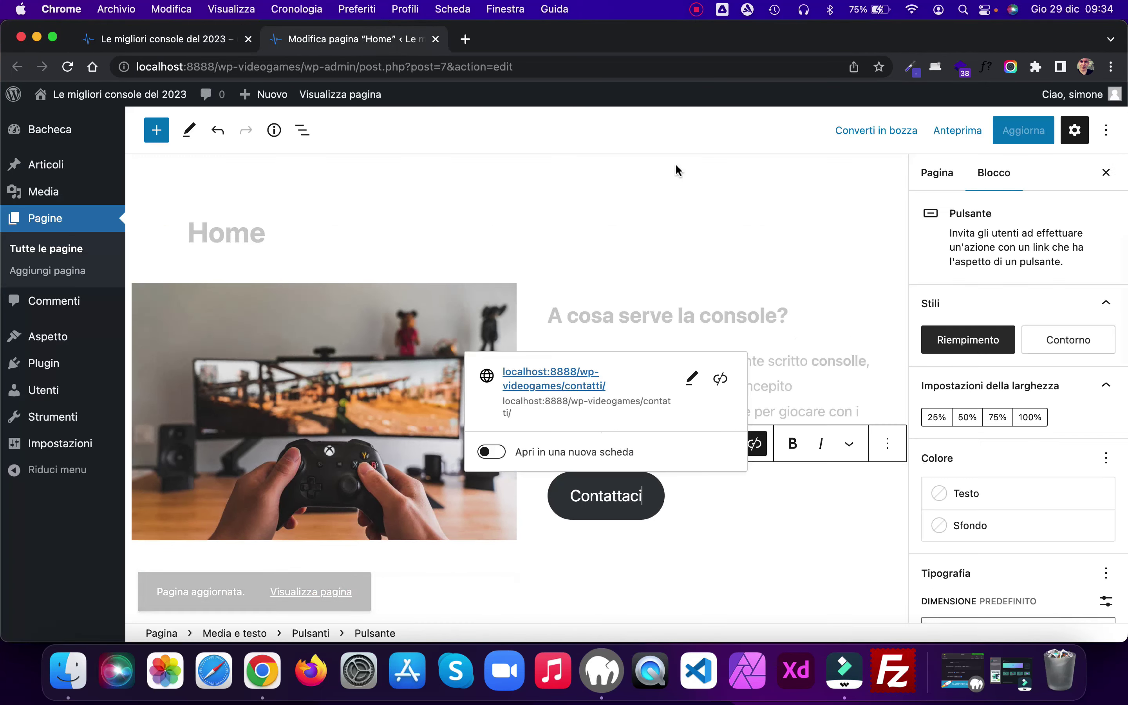
{"action": "left_click", "coordinate": [674, 285]}
{"action": "left_click", "coordinate": [708, 341]}
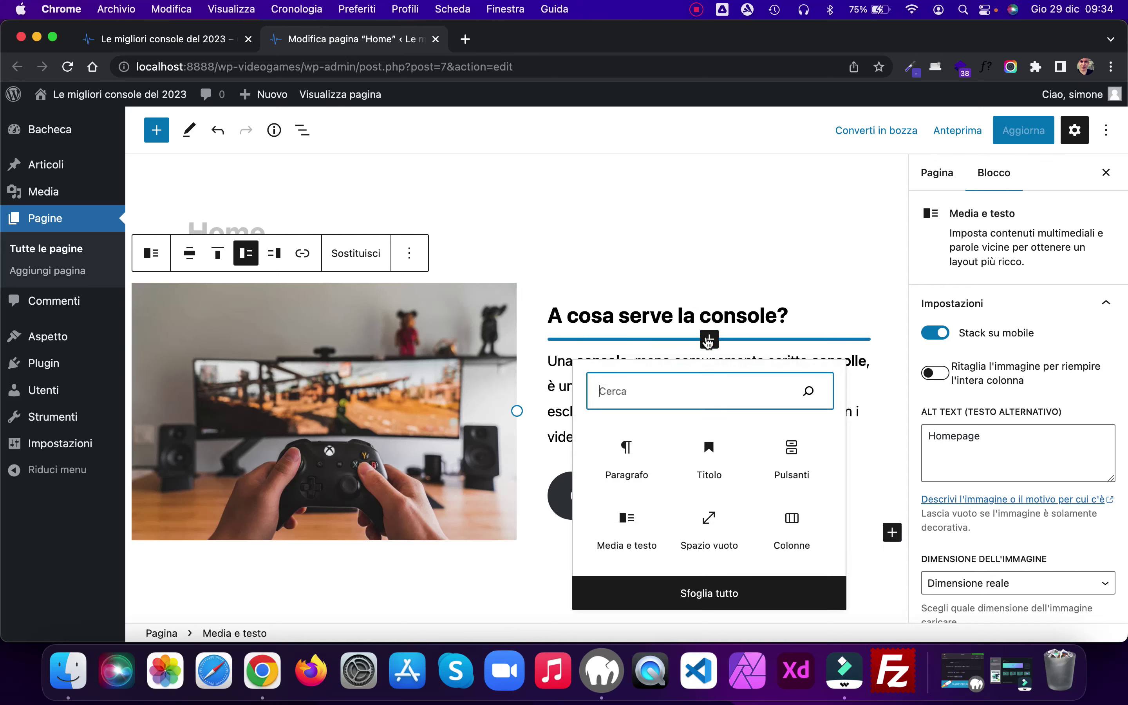
{"action": "left_click", "coordinate": [702, 511]}
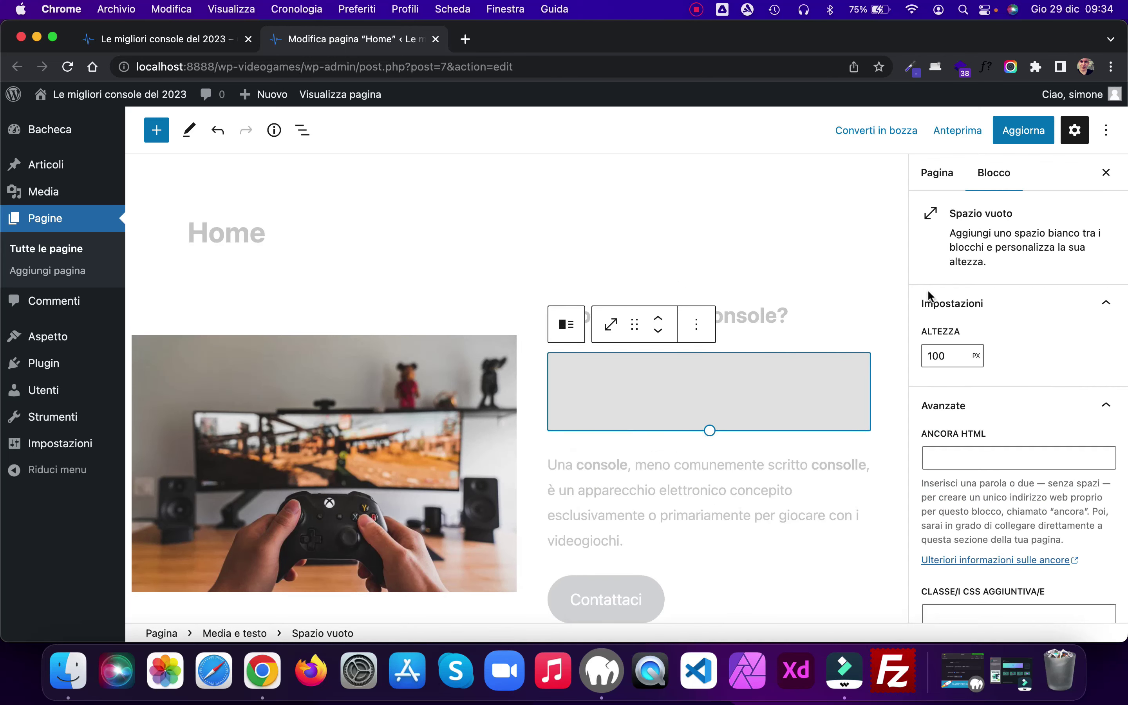
{"action": "left_click", "coordinate": [937, 355]}
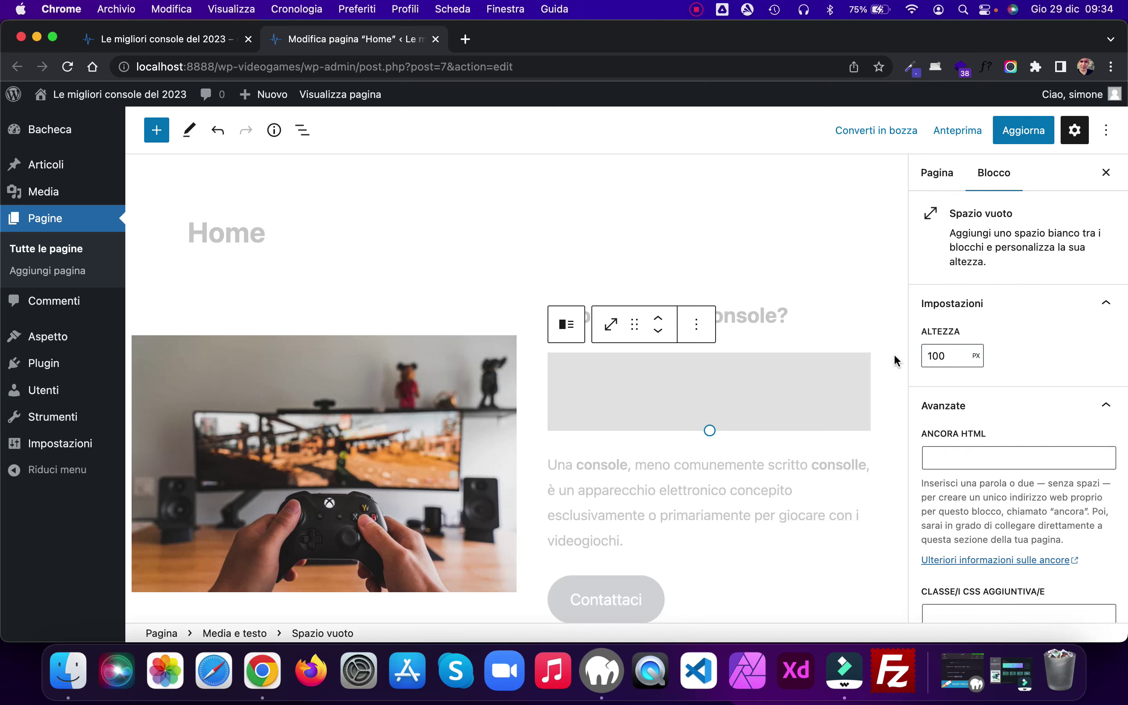
{"action": "left_click", "coordinate": [937, 355]}
{"action": "key", "text": "super+a"}
{"action": "type", "text": "40"}
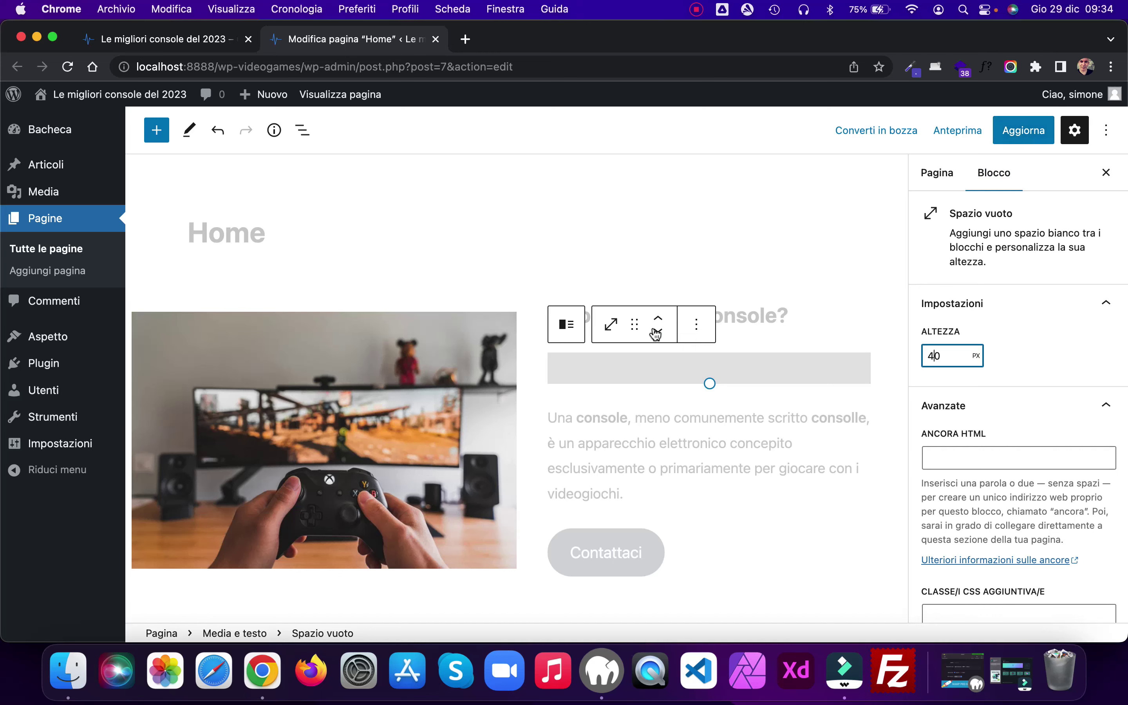
Step: Move the spacer above the heading, save, and reload the live home page
{"action": "left_click", "coordinate": [658, 318]}
{"action": "left_click", "coordinate": [1021, 135]}
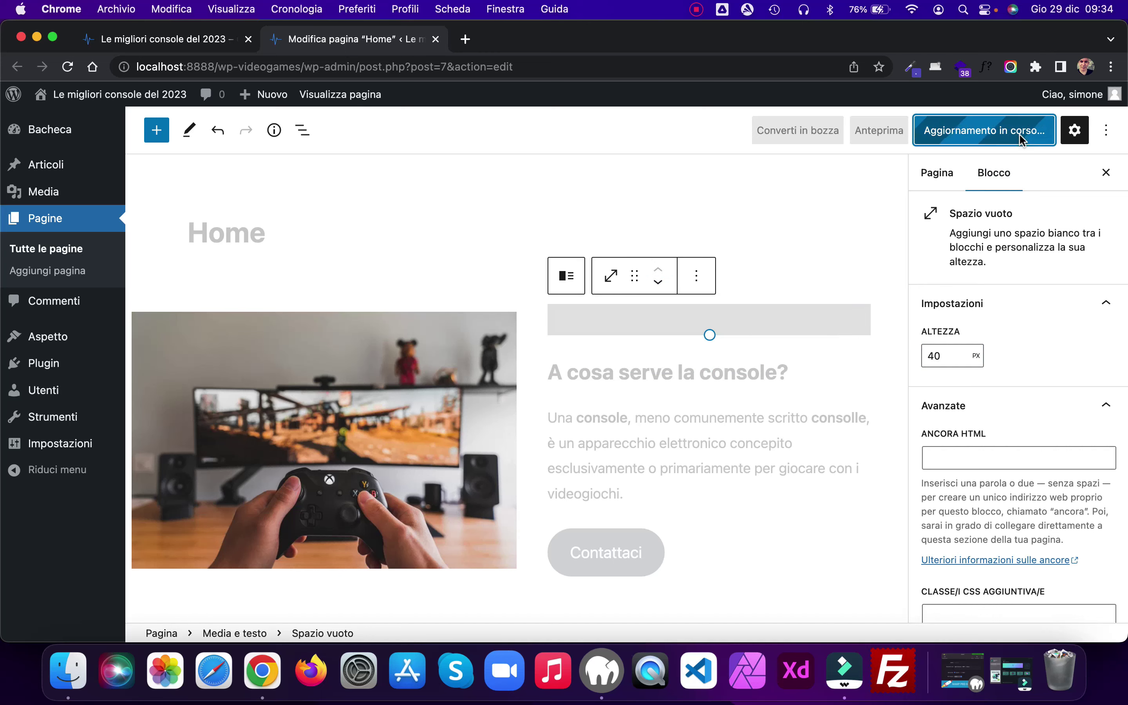
{"action": "key", "text": "super+alt+Left"}
{"action": "key", "text": "super+r"}
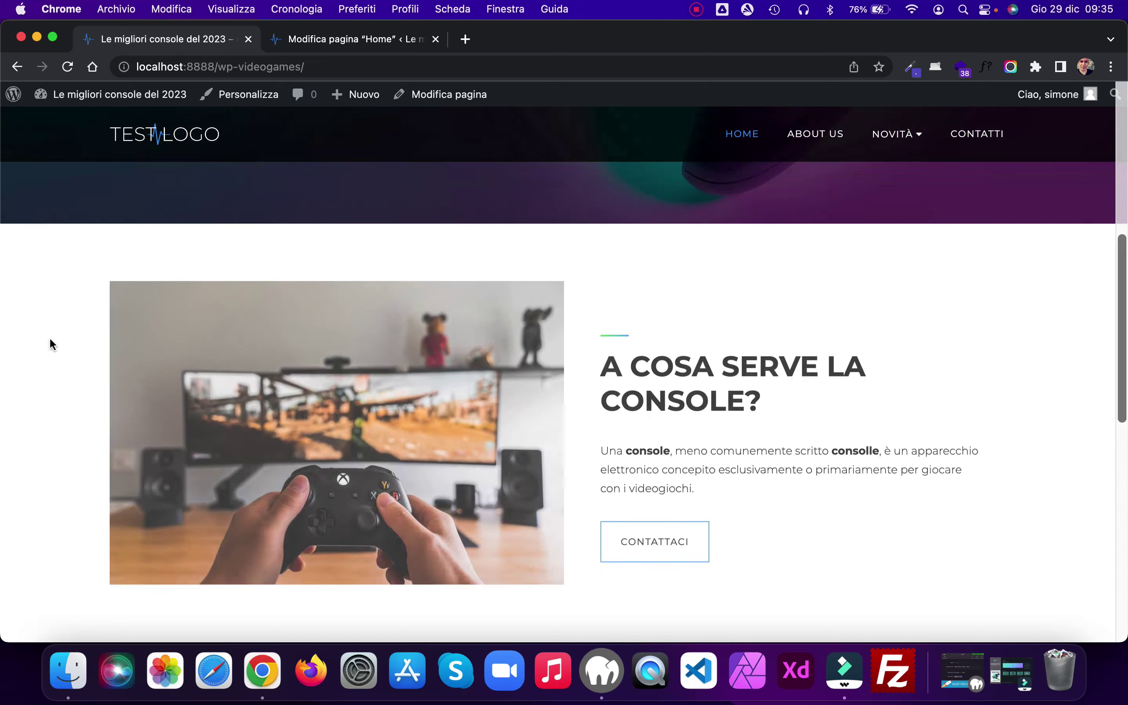
Step: Preview the home page at narrow width, restore full width, and return to the Home page editor
{"action": "left_click_drag", "start_coordinate": [3, 336], "coordinate": [686, 377]}
{"action": "scroll", "coordinate": [912, 447], "scroll_direction": "down", "scroll_amount": 8}
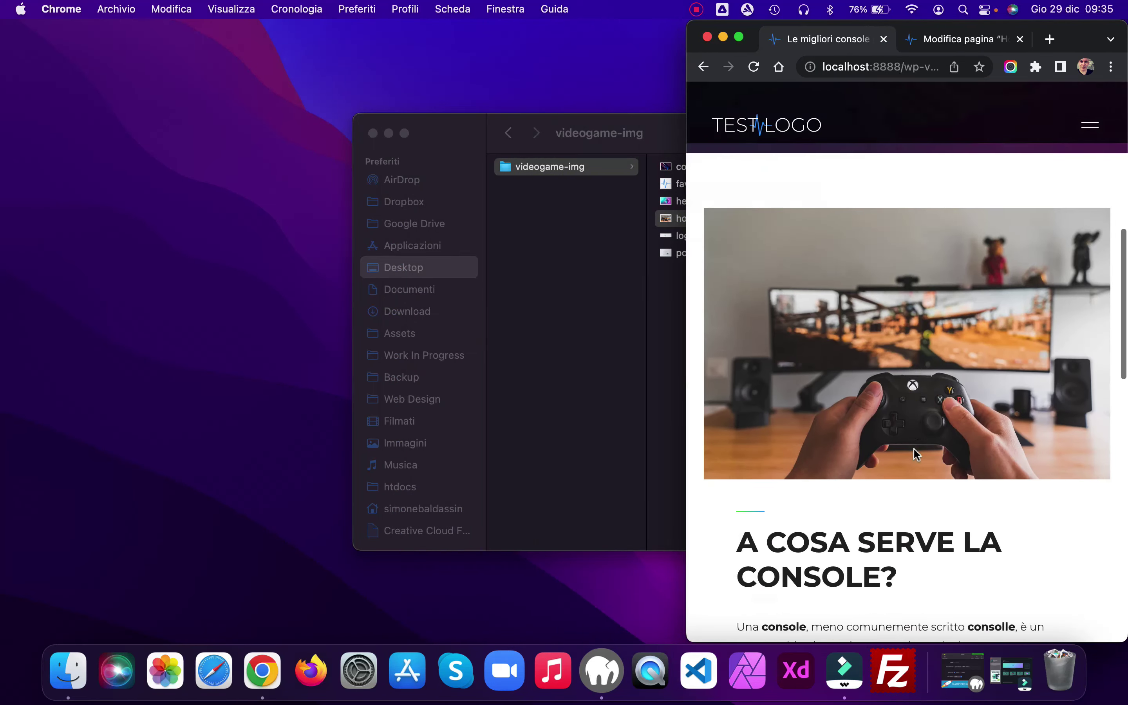
{"action": "scroll", "coordinate": [914, 450], "scroll_direction": "up", "scroll_amount": 2}
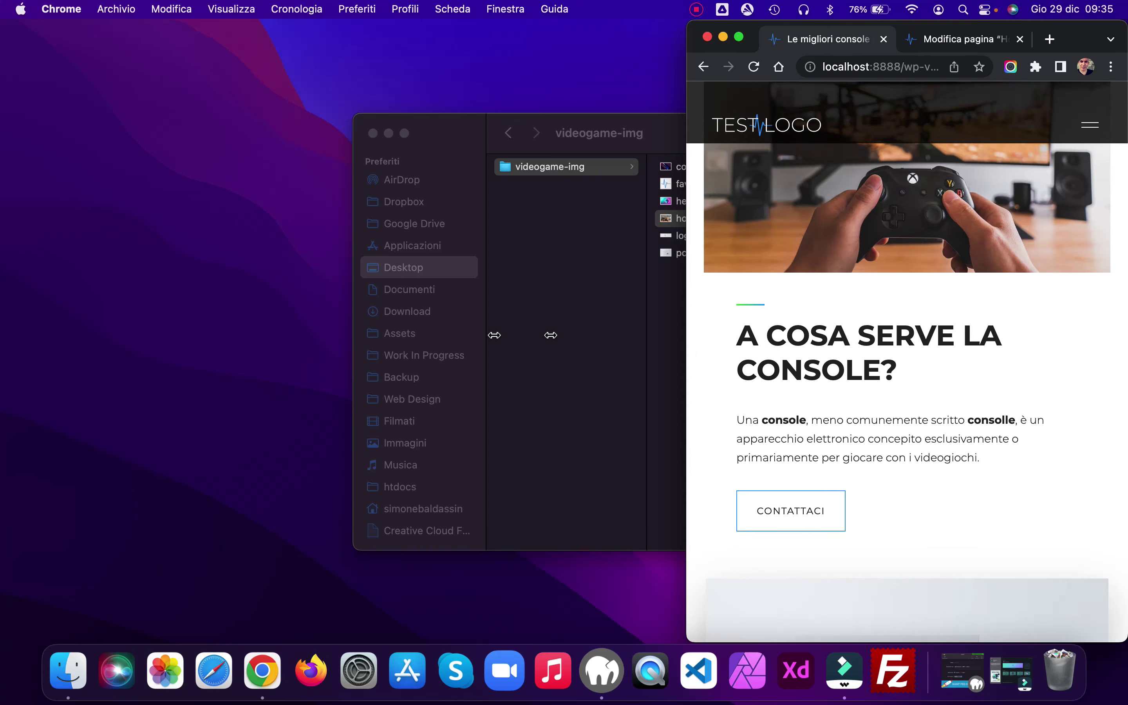
{"action": "left_click_drag", "start_coordinate": [550, 335], "coordinate": [2, 306]}
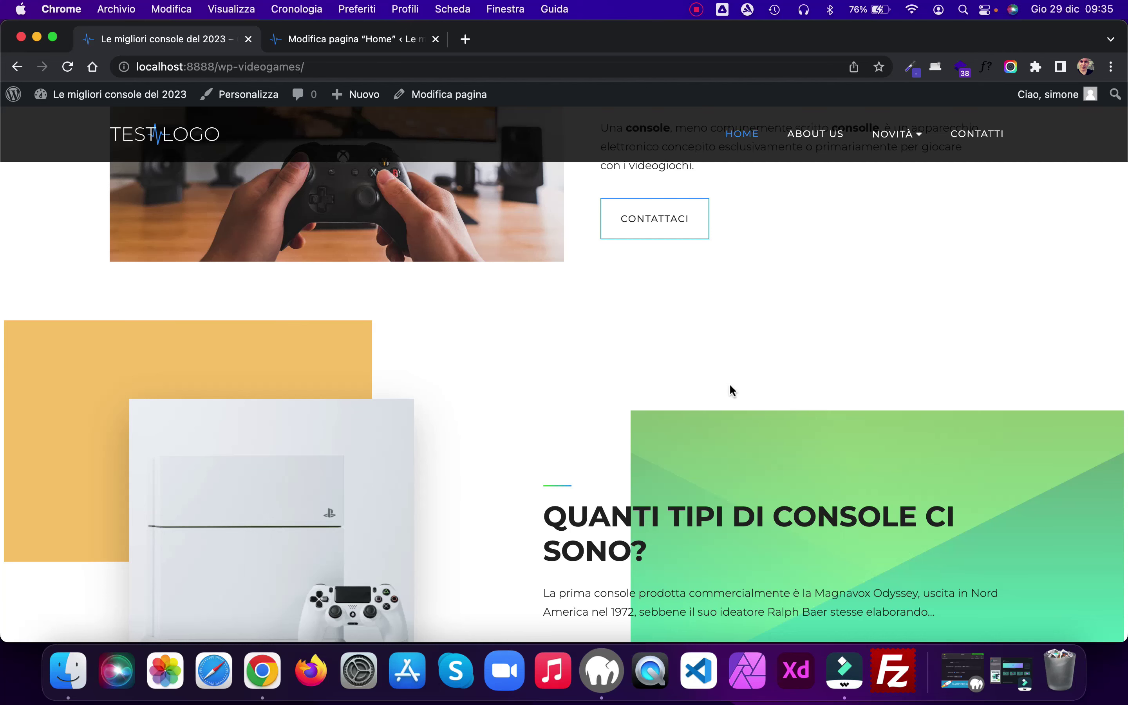
{"action": "scroll", "coordinate": [730, 386], "scroll_direction": "up", "scroll_amount": 3}
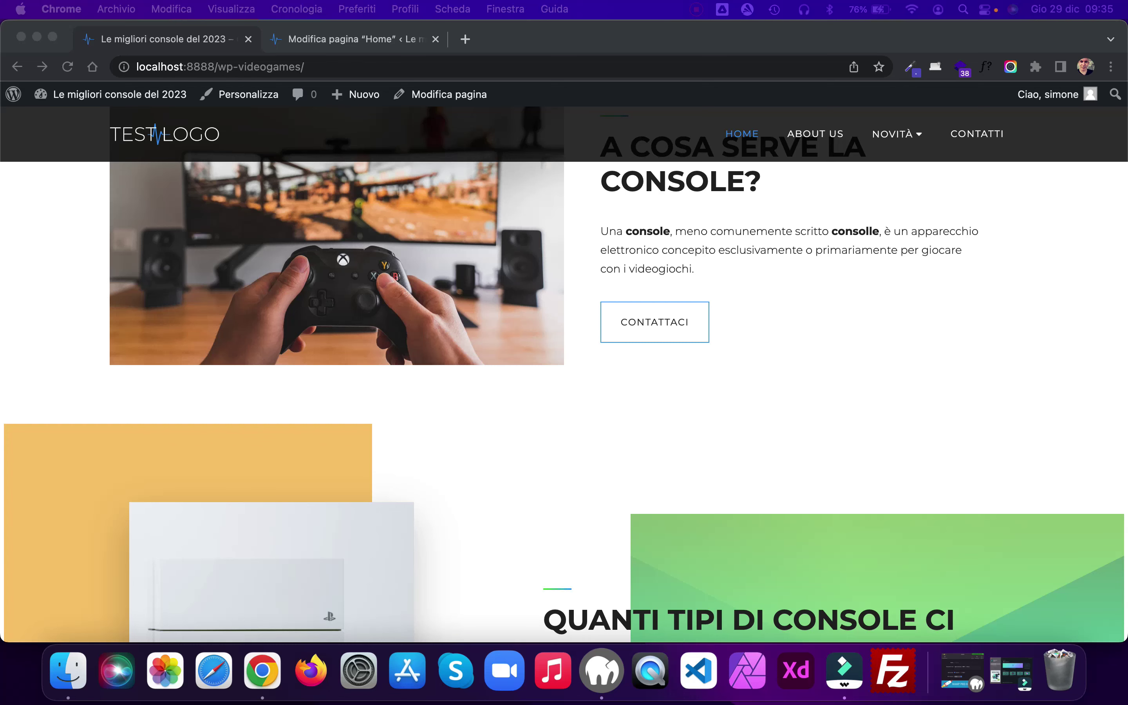
{"action": "left_click", "coordinate": [351, 39]}
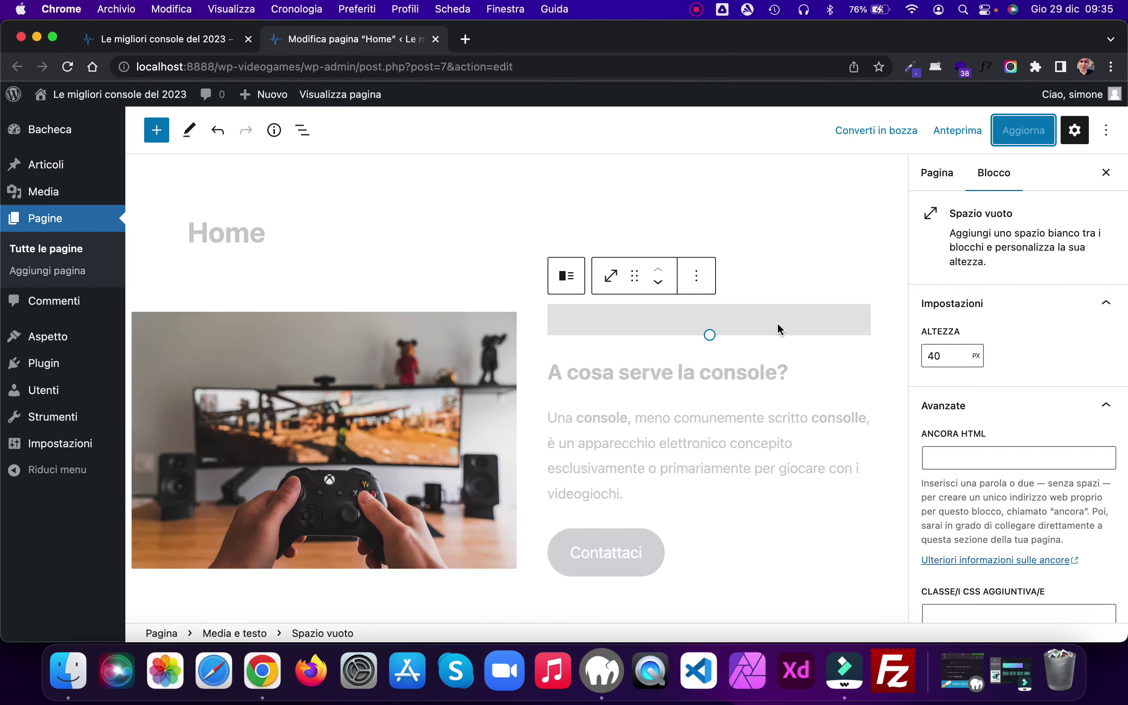
Step: Add a Spazio vuoto spacer of height 70 after the Media e testo block and save
{"action": "scroll", "coordinate": [778, 326], "scroll_direction": "down", "scroll_amount": 5}
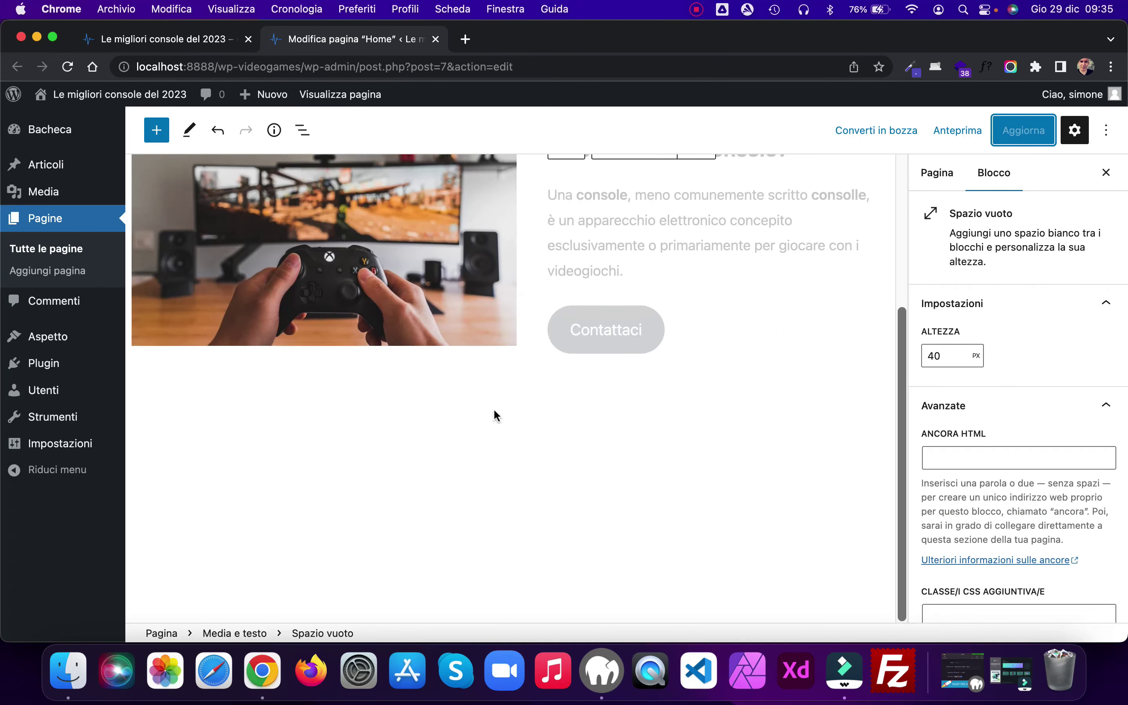
{"action": "left_click", "coordinate": [500, 410]}
{"action": "left_click", "coordinate": [836, 407]}
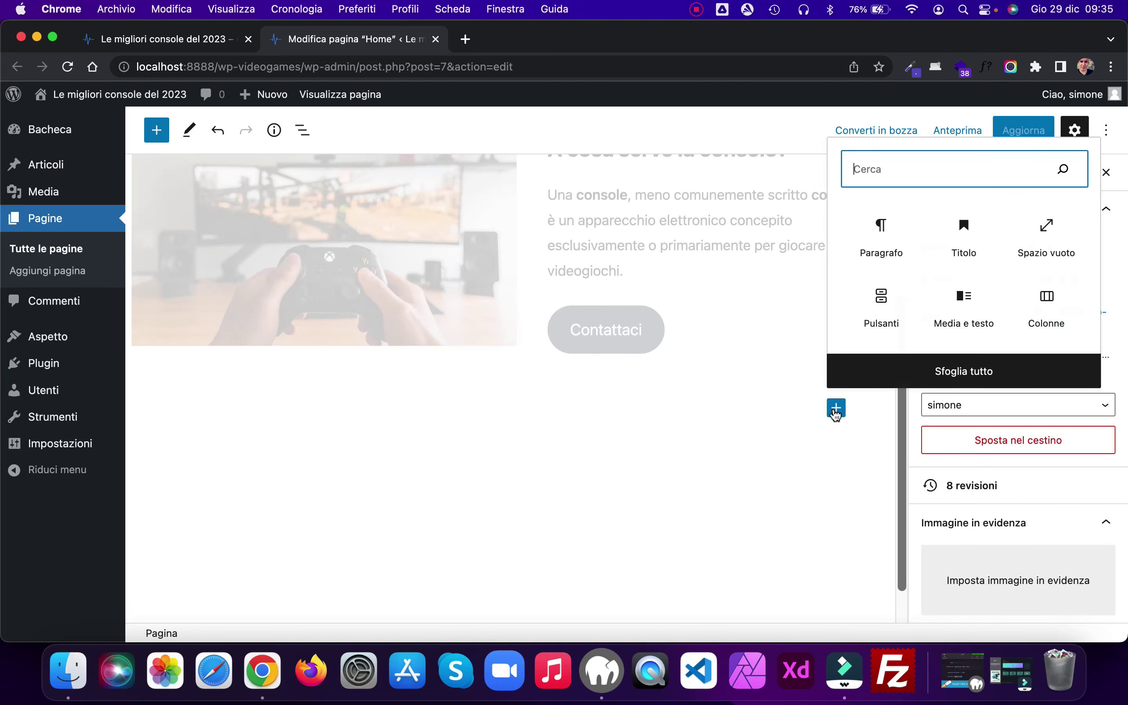
{"action": "left_click", "coordinate": [1035, 255]}
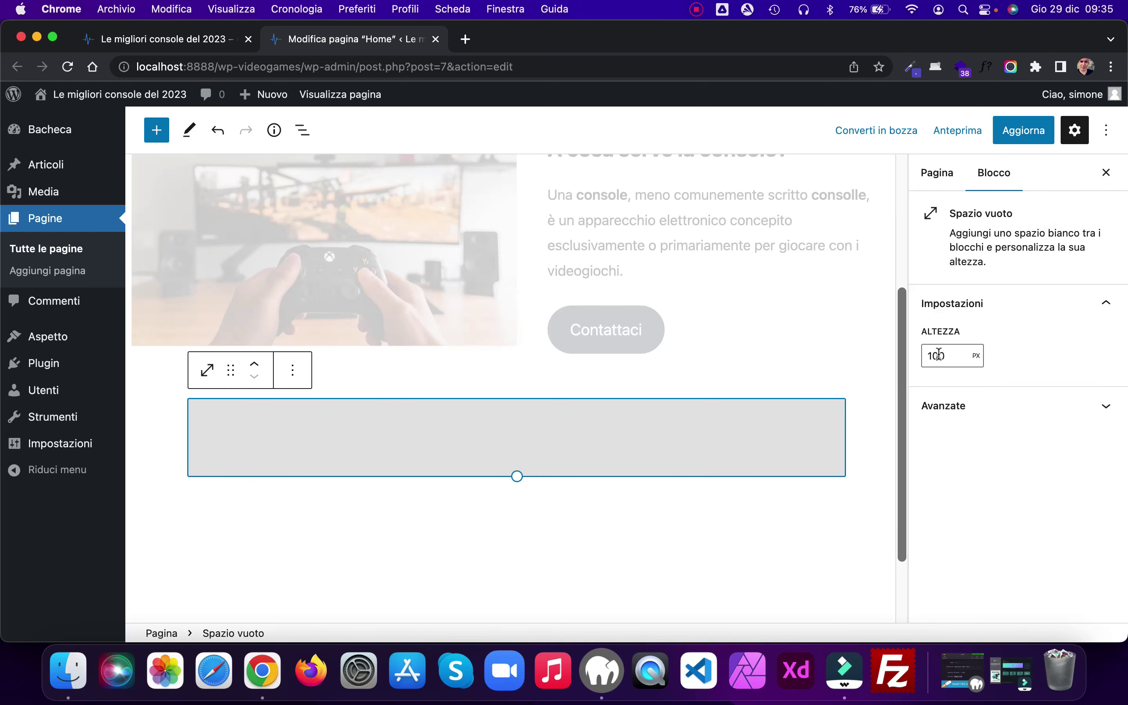
{"action": "double_click", "coordinate": [923, 355]}
{"action": "type", "text": "70"}
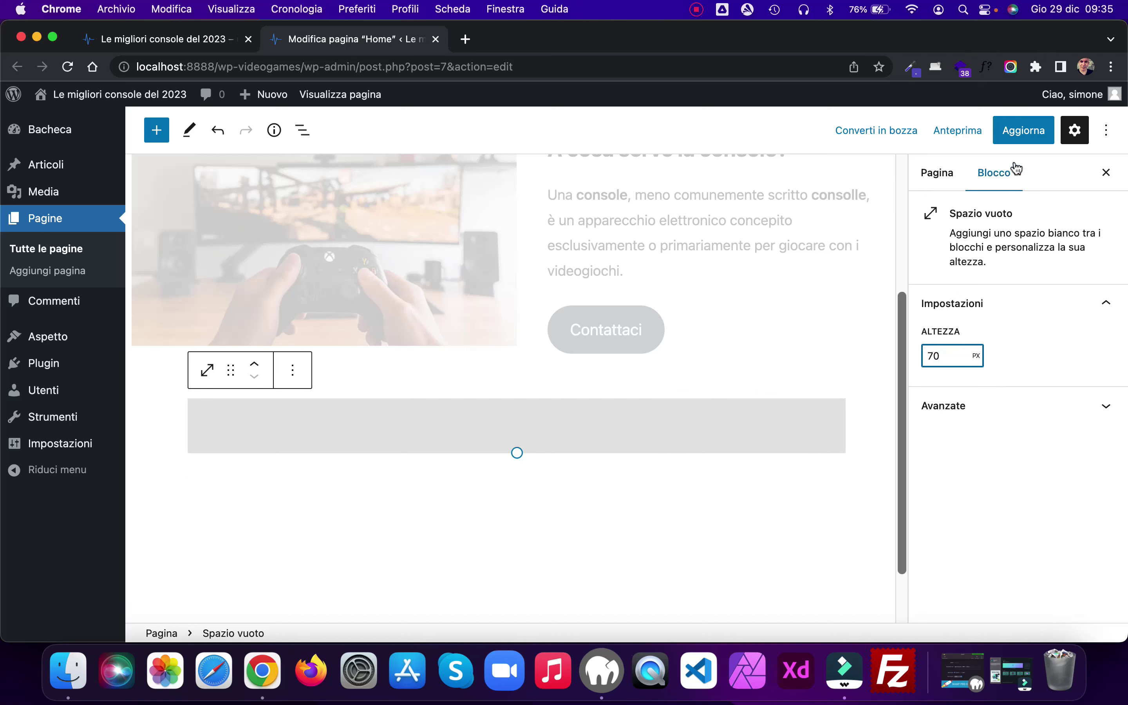
{"action": "left_click", "coordinate": [1018, 132]}
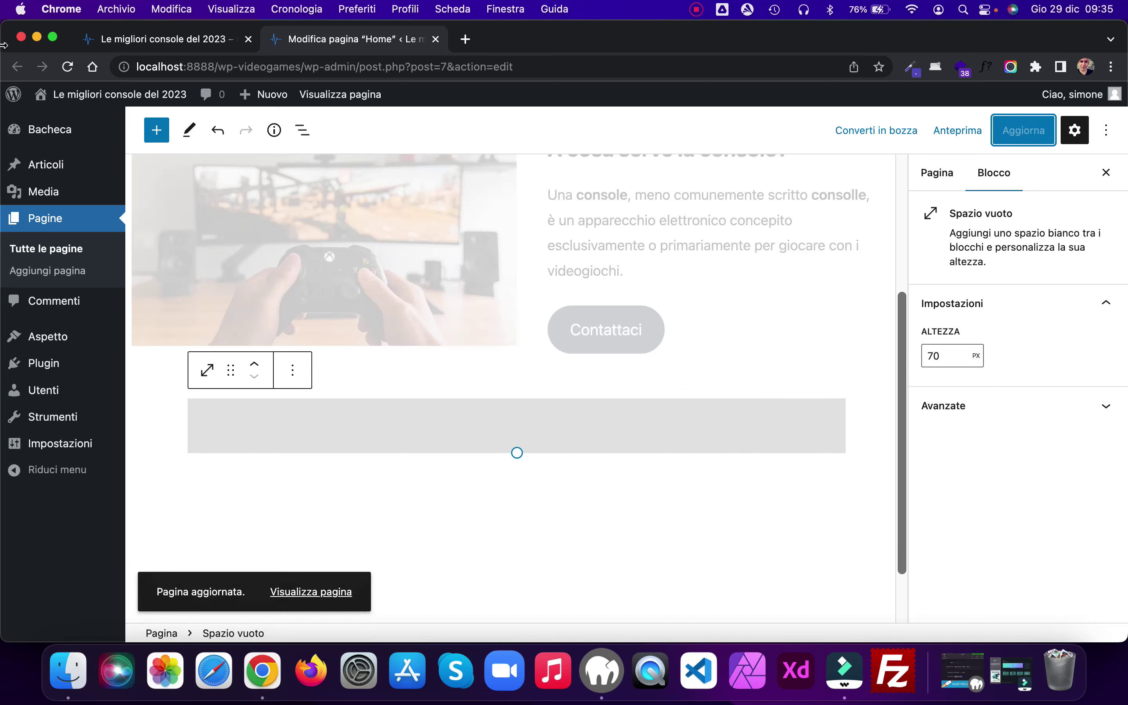
Step: Reload the live home page to check the spacer, then return to the editor
{"action": "left_click", "coordinate": [148, 42]}
{"action": "left_click", "coordinate": [68, 66]}
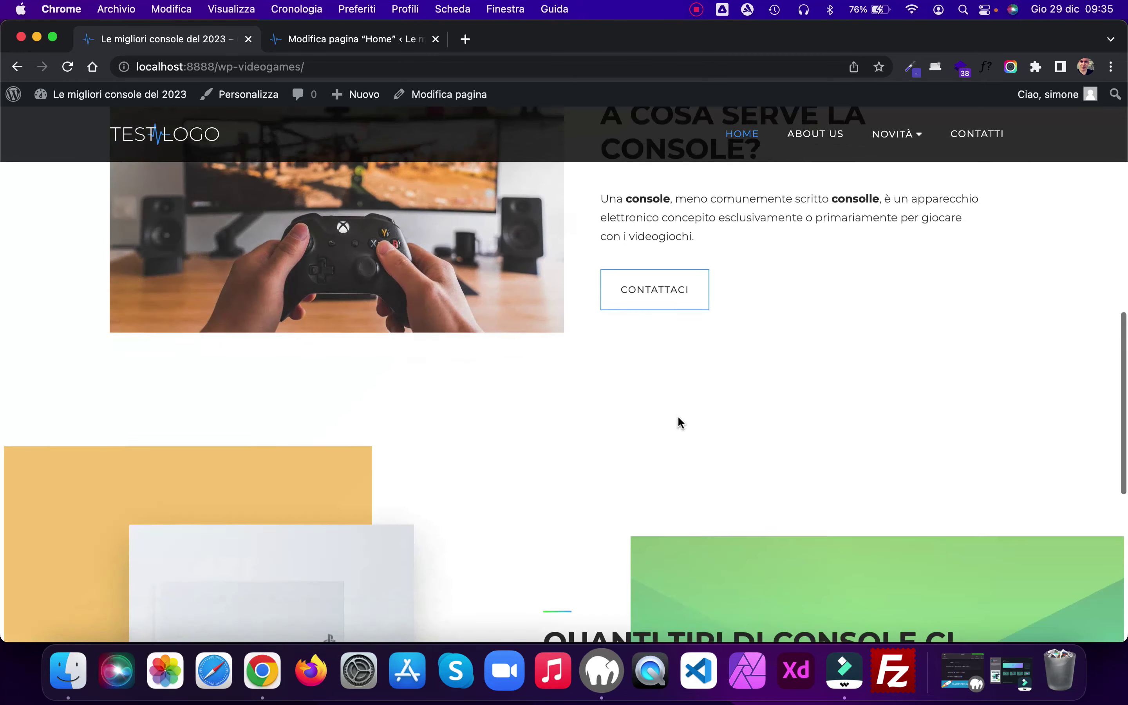
{"action": "scroll", "coordinate": [677, 415], "scroll_direction": "down", "scroll_amount": 5}
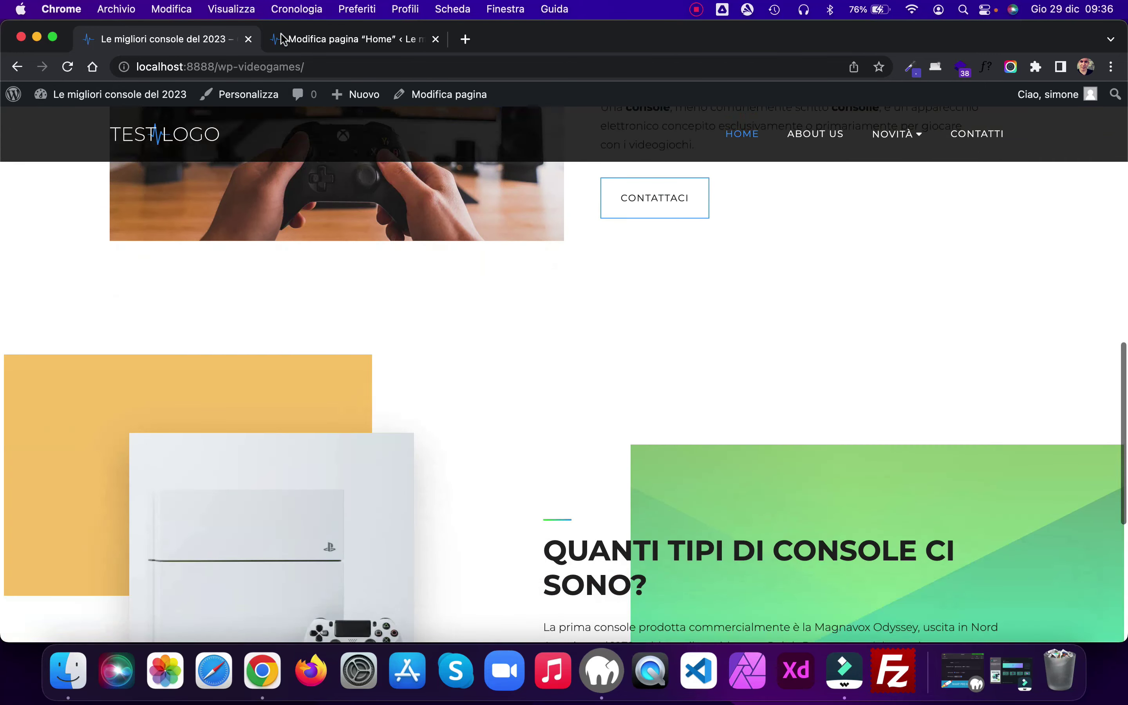
{"action": "left_click", "coordinate": [319, 41]}
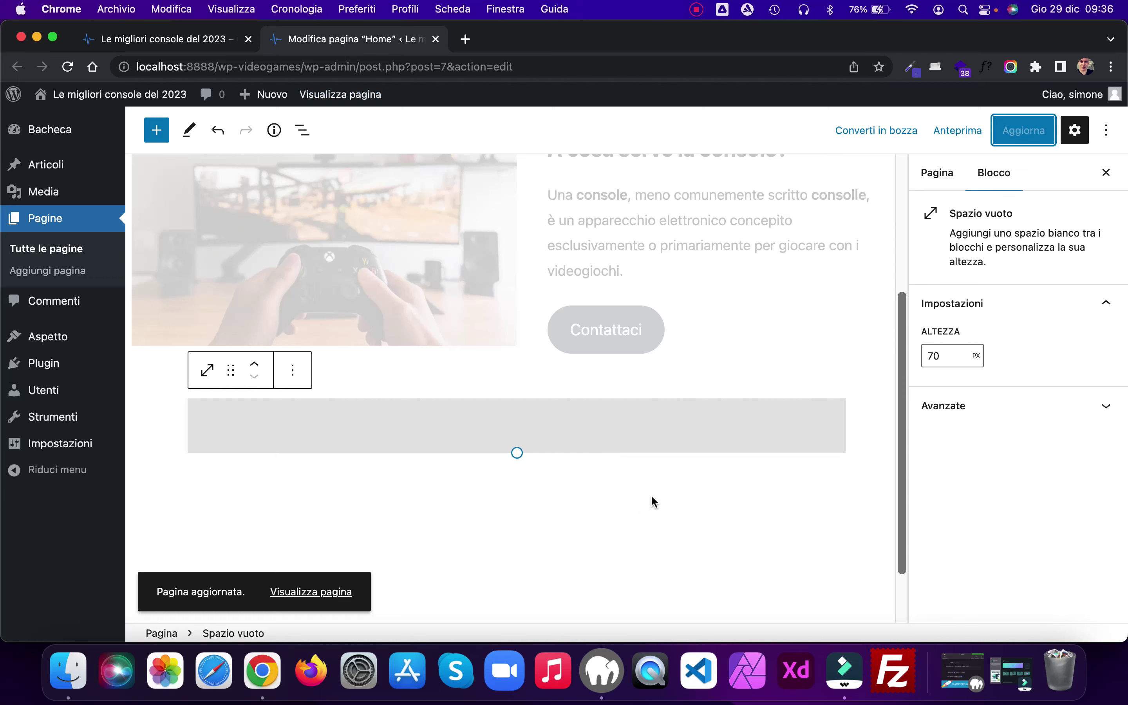
{"action": "left_click", "coordinate": [654, 493]}
{"action": "scroll", "coordinate": [726, 396], "scroll_direction": "down", "scroll_amount": 3}
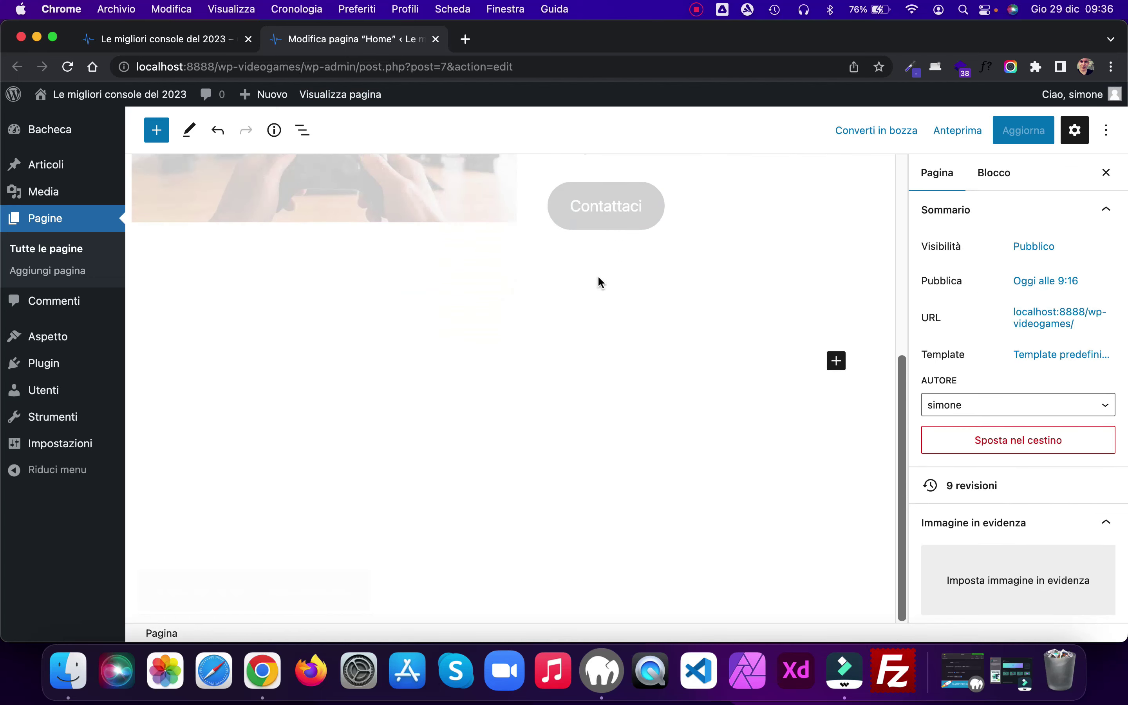
Step: Insert a Copertina cover block below the spacer, found by searching 'cop'
{"action": "left_click", "coordinate": [600, 282]}
{"action": "left_click", "coordinate": [646, 436]}
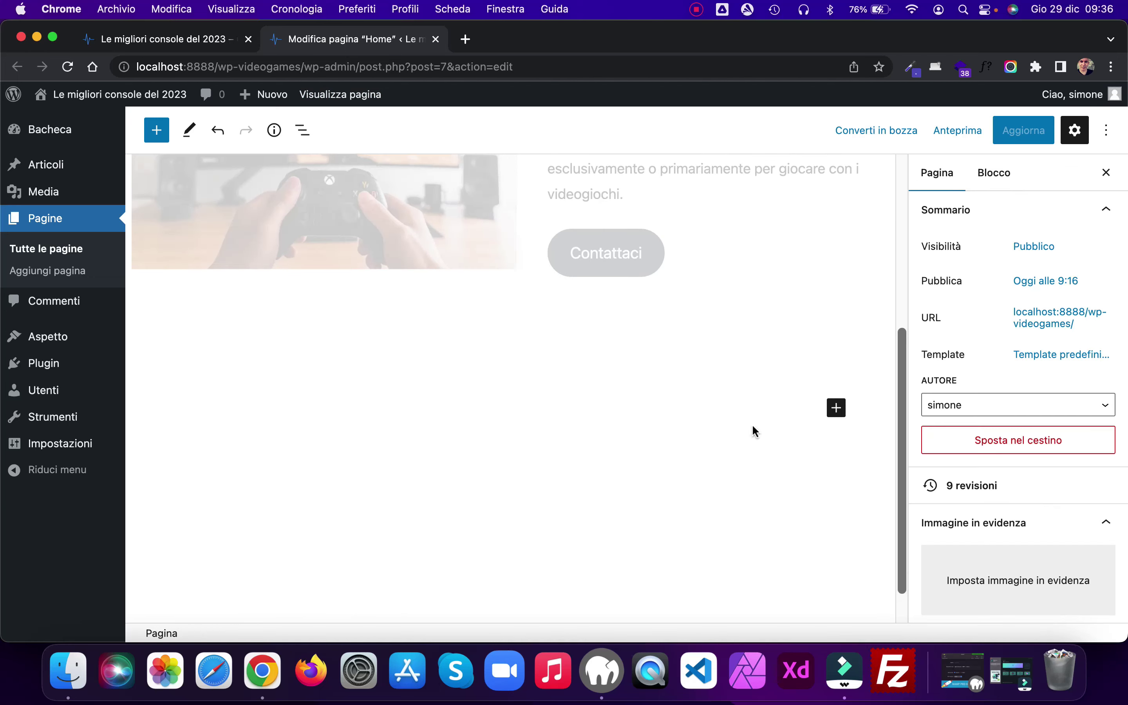
{"action": "left_click", "coordinate": [836, 407]}
{"action": "type", "text": "cop"}
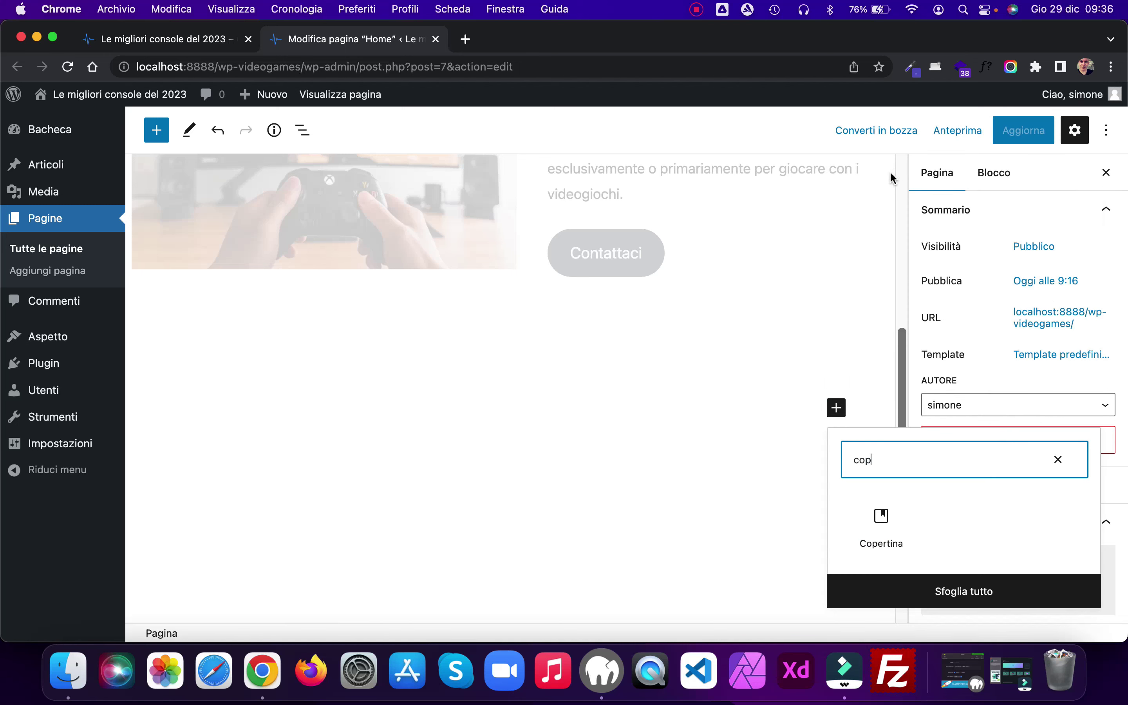
{"action": "left_click", "coordinate": [880, 521]}
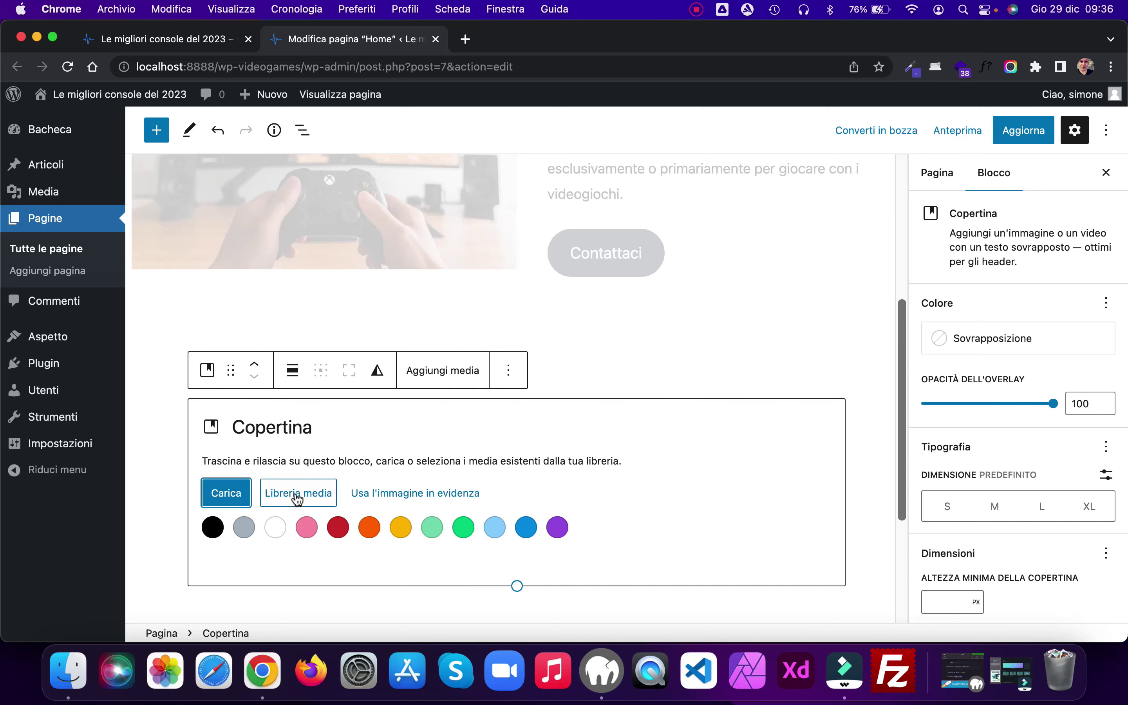
Step: Drag cover.jpg from the site images folder into the cover block as its background
{"action": "left_click", "coordinate": [69, 670]}
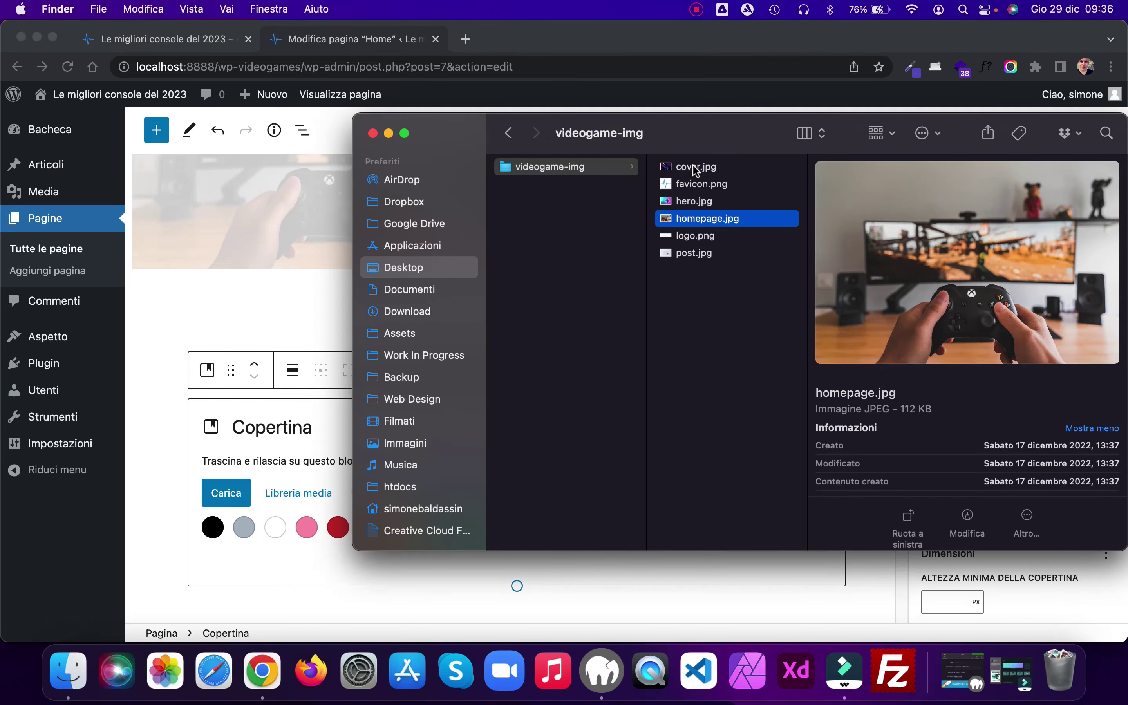
{"action": "left_click", "coordinate": [695, 168]}
{"action": "left_click_drag", "start_coordinate": [696, 168], "coordinate": [284, 449]}
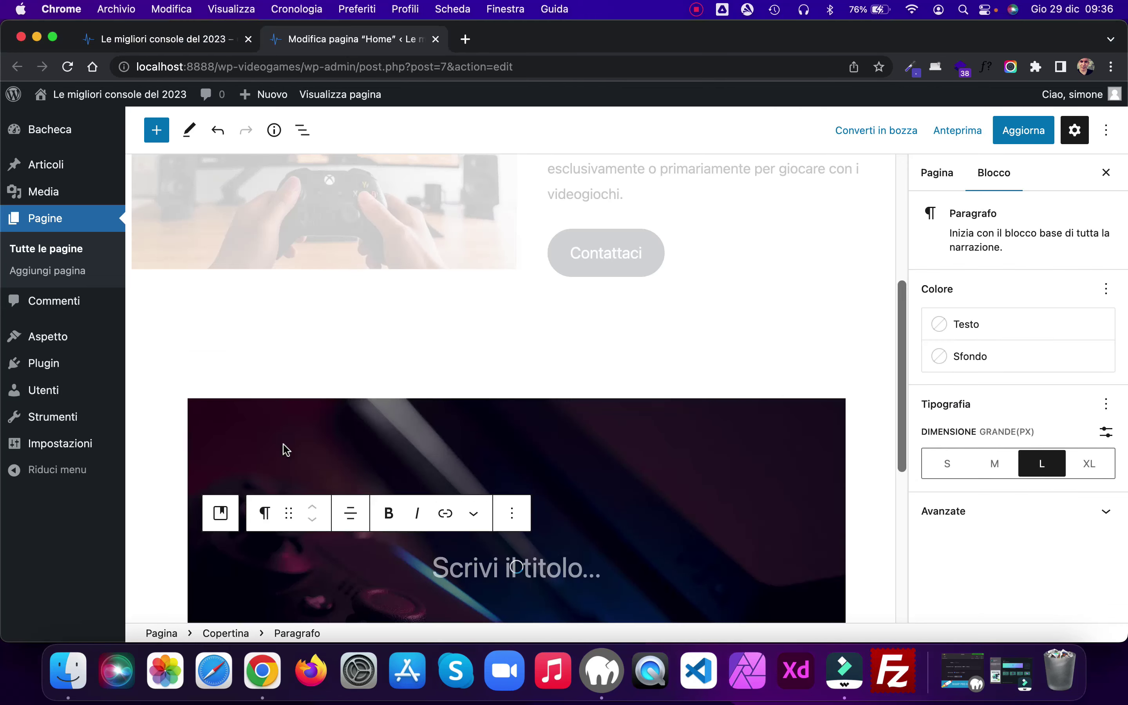
{"action": "scroll", "coordinate": [725, 368], "scroll_direction": "down", "scroll_amount": 3}
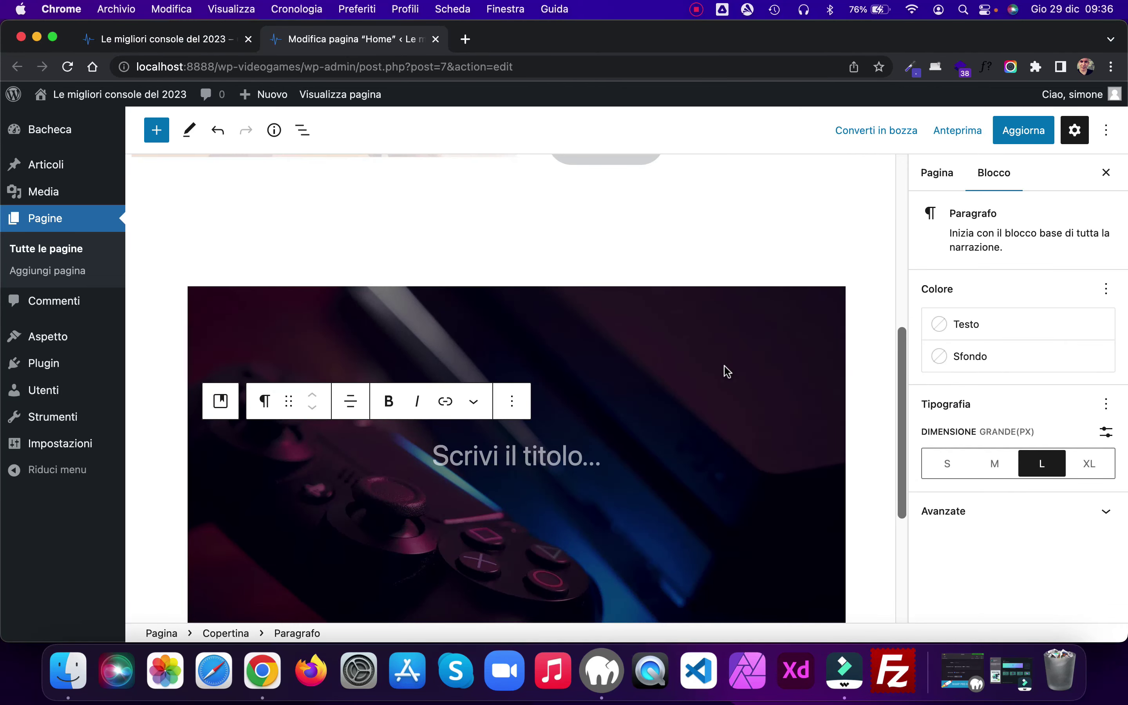
{"action": "scroll", "coordinate": [724, 366], "scroll_direction": "down", "scroll_amount": 1}
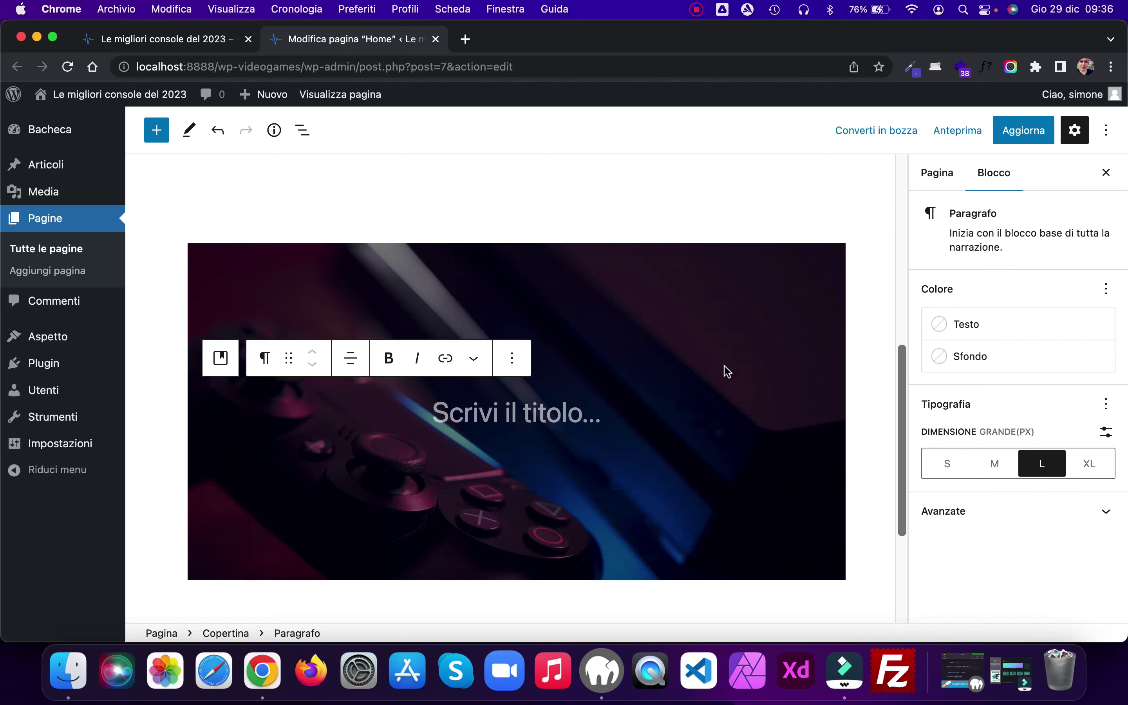
{"action": "left_click", "coordinate": [345, 271]}
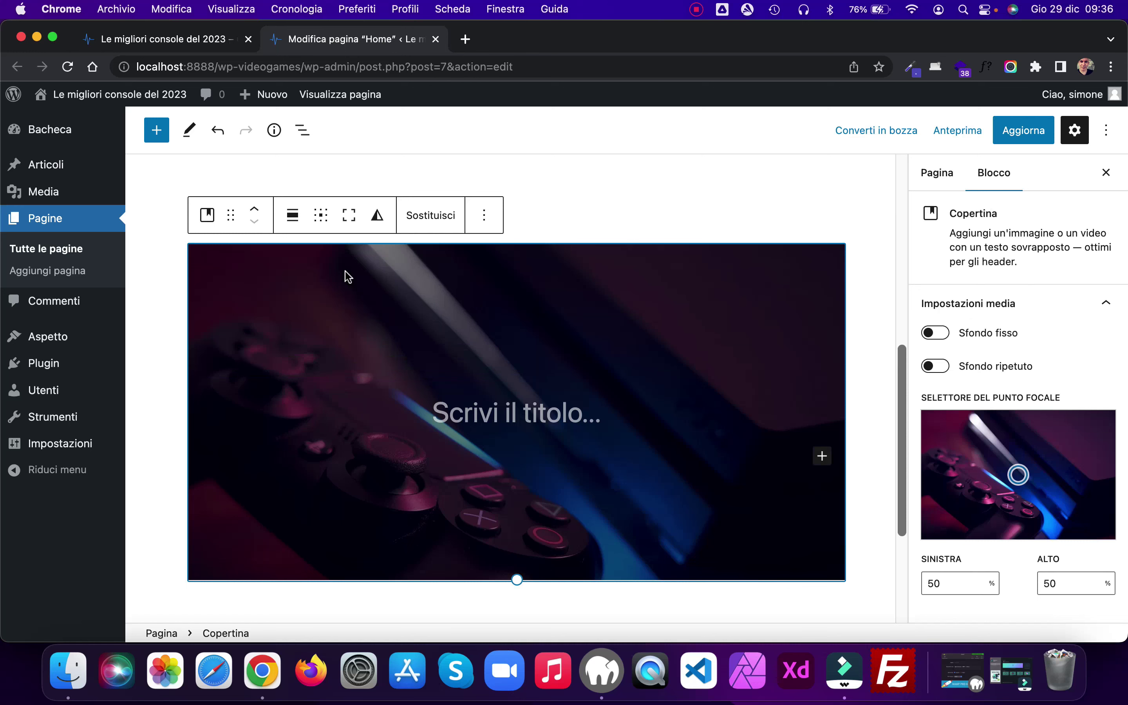
Step: Give the cover block the additional CSS class 'fade' in its Avanzate settings
{"action": "scroll", "coordinate": [1042, 325], "scroll_direction": "down", "scroll_amount": 12}
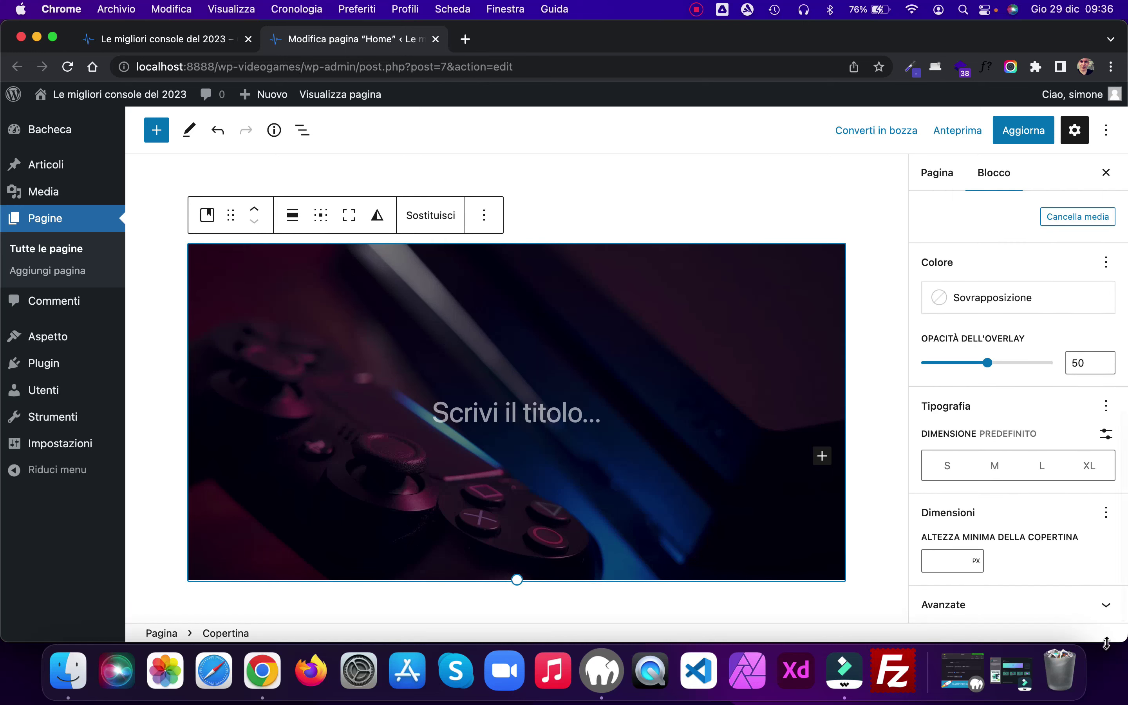
{"action": "left_click", "coordinate": [1102, 606]}
{"action": "scroll", "coordinate": [1027, 350], "scroll_direction": "down", "scroll_amount": 3}
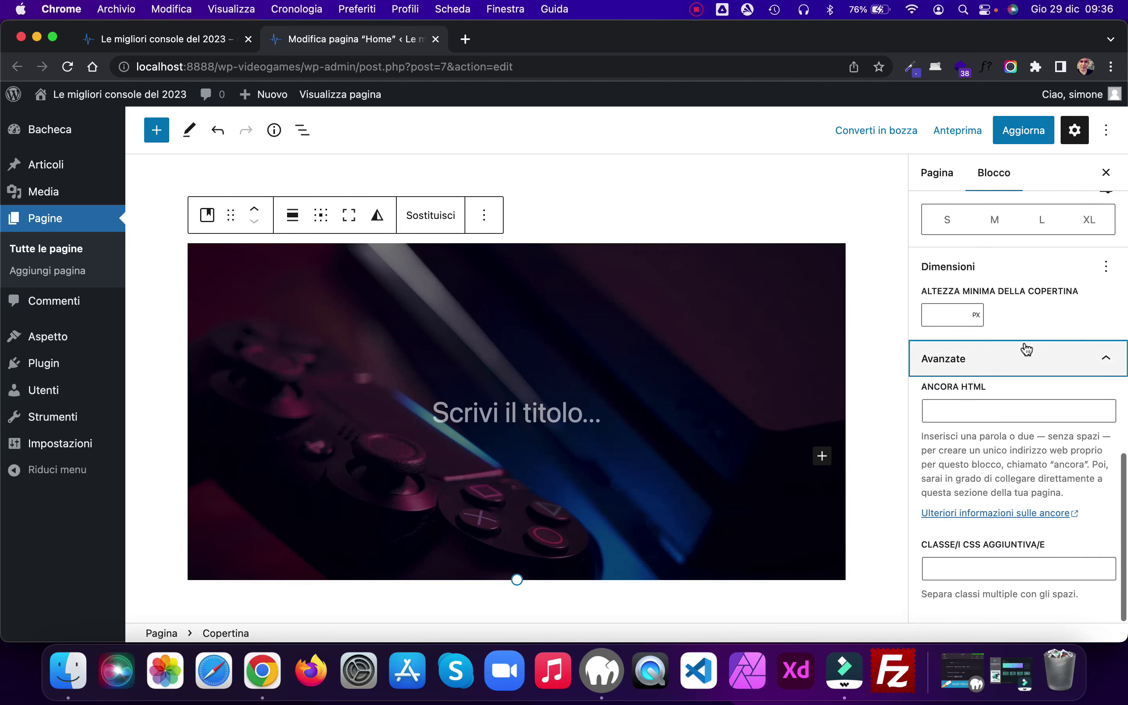
{"action": "left_click", "coordinate": [966, 566]}
{"action": "type", "text": "fade"}
Step: Save the page and reload the live home page to see the cover
{"action": "left_click", "coordinate": [1029, 130]}
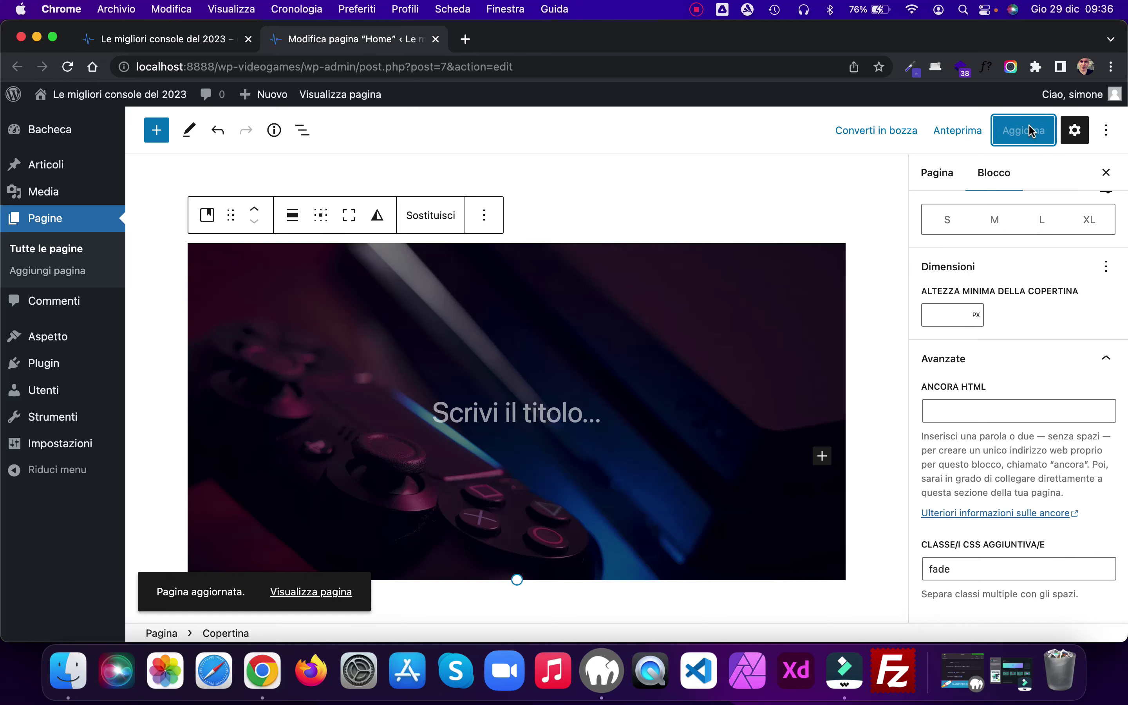
{"action": "left_click", "coordinate": [154, 39]}
{"action": "left_click", "coordinate": [67, 67]}
Step: Reload the live home page and scroll down to the dark console cover band
{"action": "scroll", "coordinate": [809, 276], "scroll_direction": "down", "scroll_amount": 2}
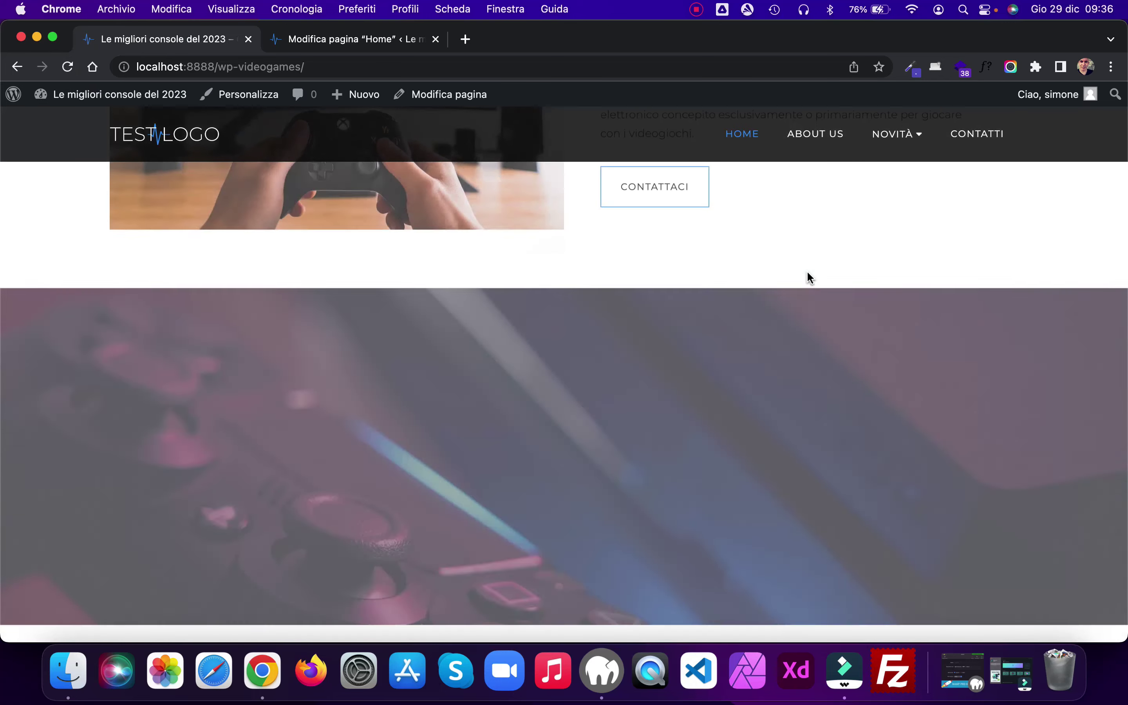
{"action": "scroll", "coordinate": [809, 277], "scroll_direction": "down", "scroll_amount": 8}
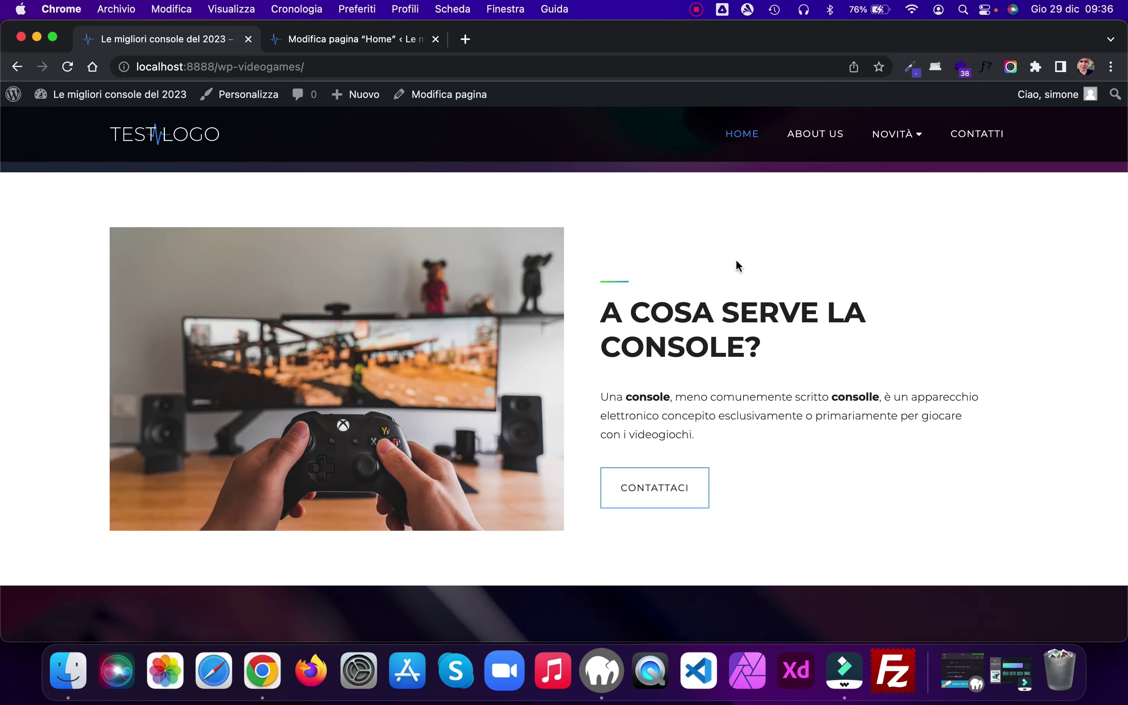
{"action": "key", "text": "super+r"}
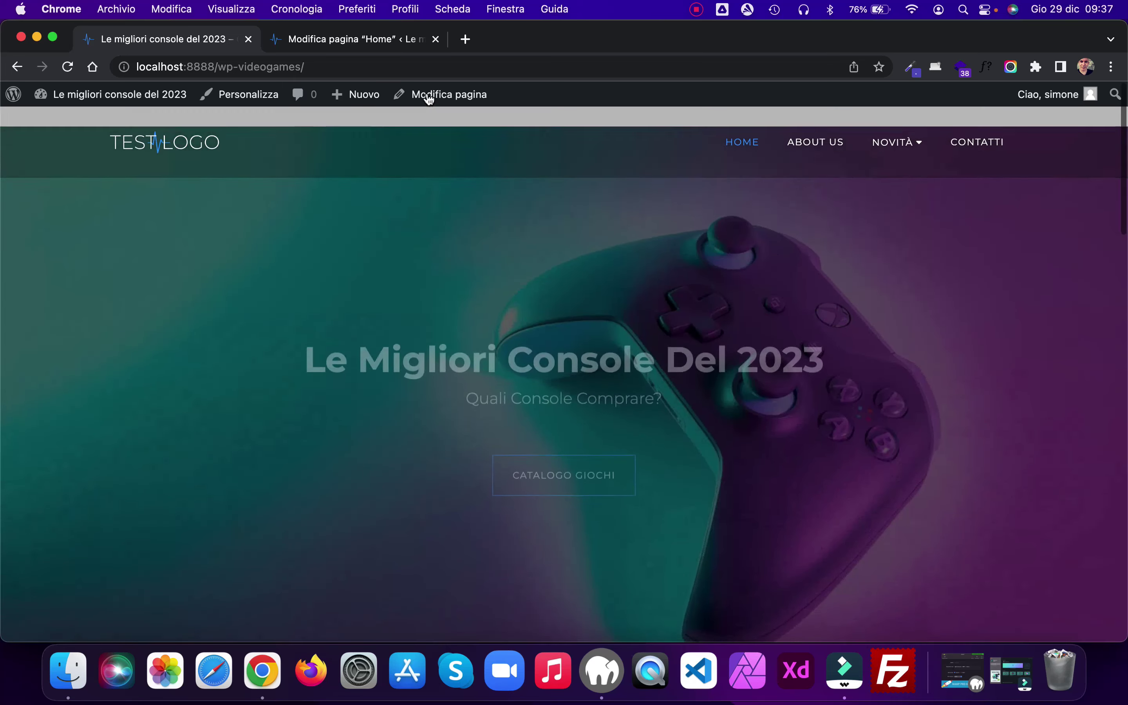
{"action": "left_click", "coordinate": [68, 66]}
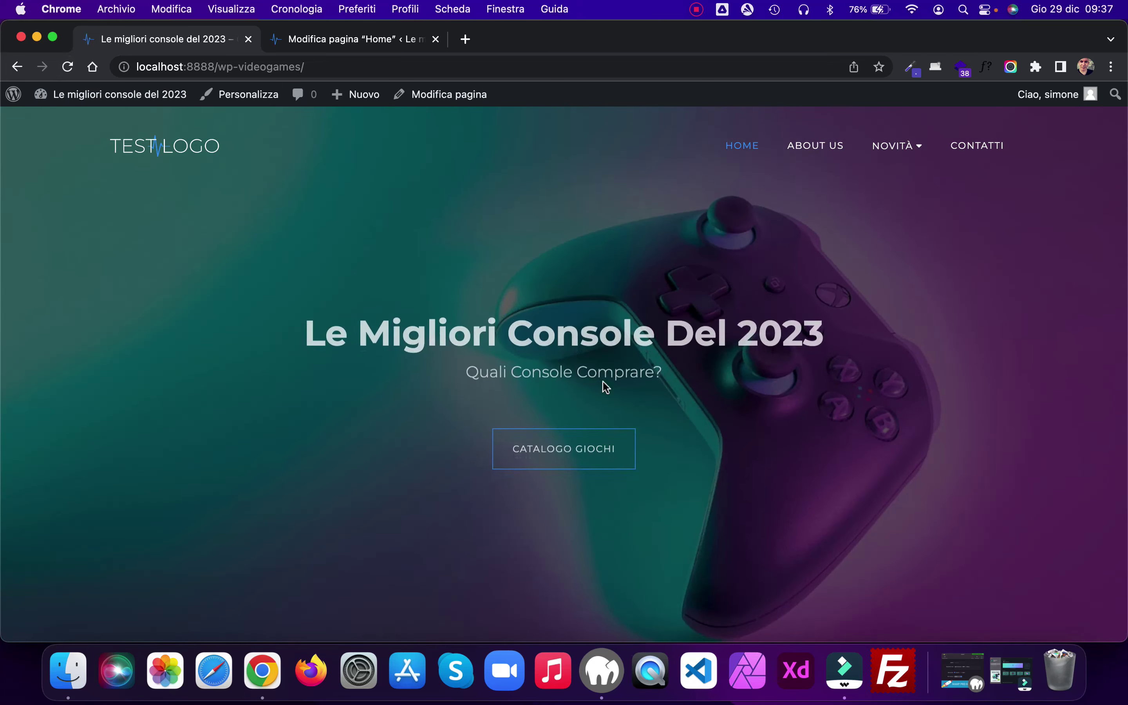
{"action": "scroll", "coordinate": [856, 327], "scroll_direction": "down", "scroll_amount": 3}
{"action": "scroll", "coordinate": [858, 331], "scroll_direction": "down", "scroll_amount": 10}
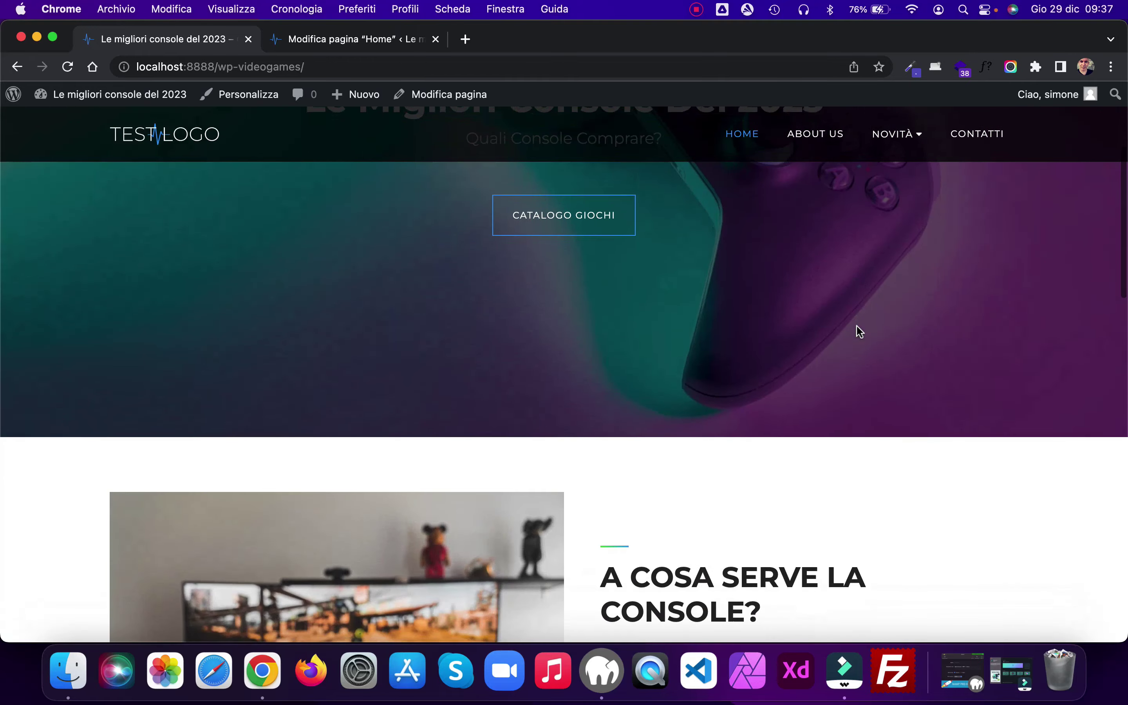
{"action": "scroll", "coordinate": [857, 326], "scroll_direction": "down", "scroll_amount": 10}
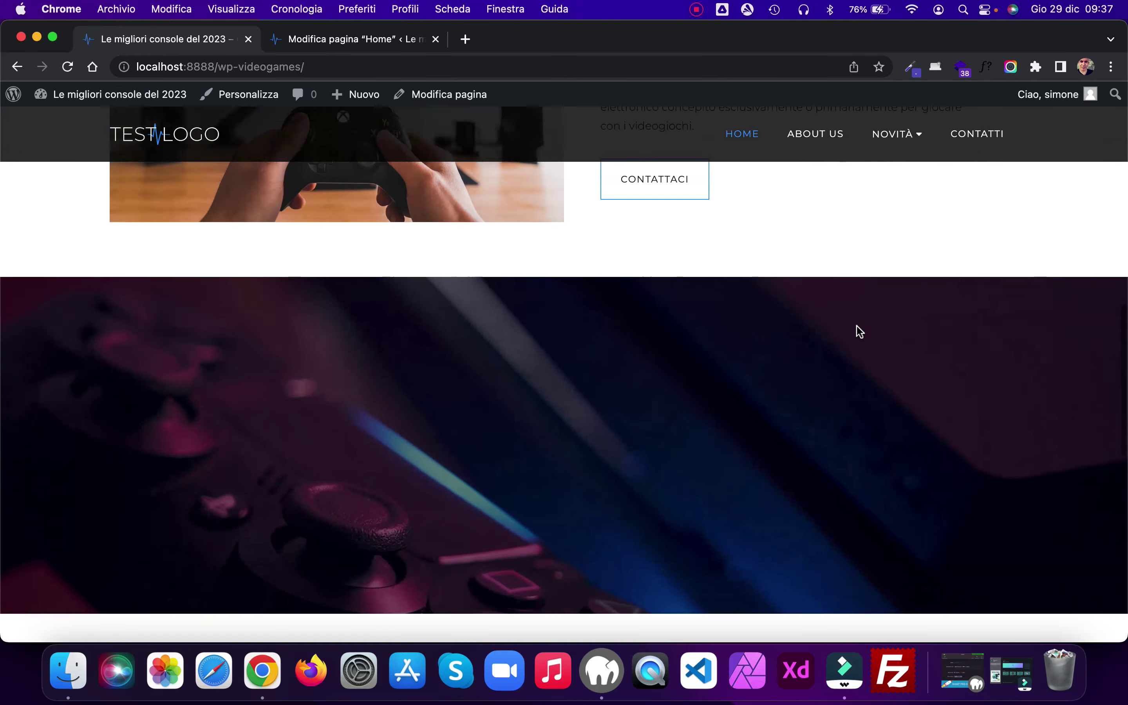
{"action": "key", "text": "ctrl+Tab"}
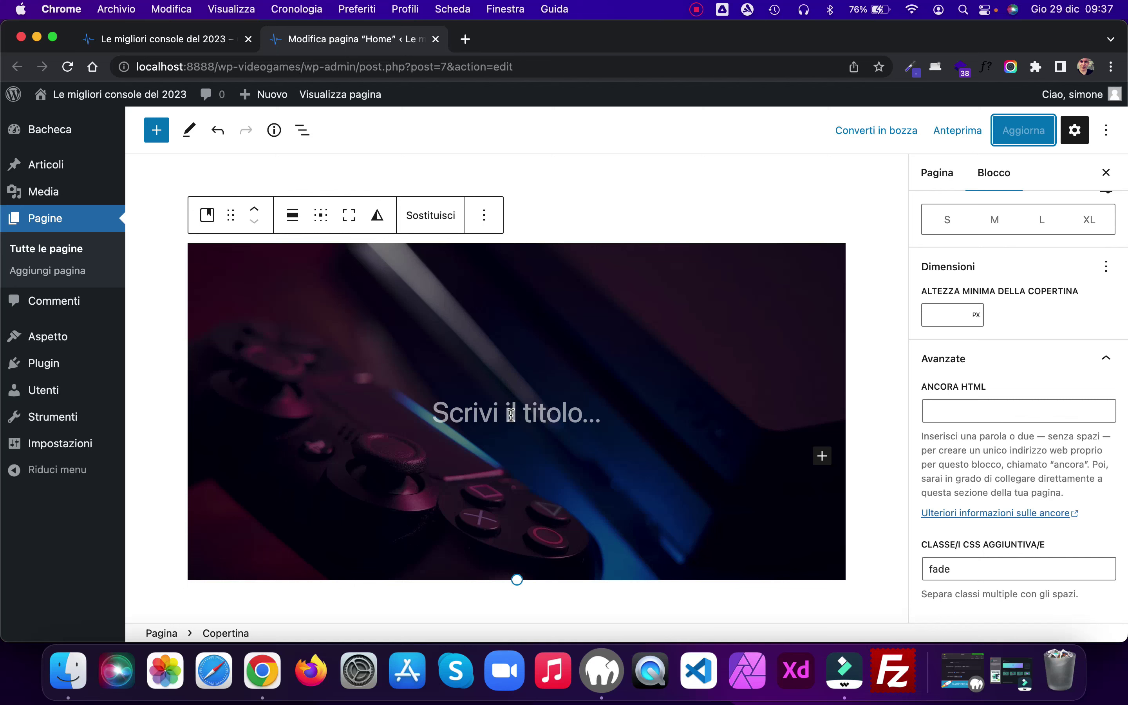
Step: Remove the placeholder title paragraph from the cover block
{"action": "left_click", "coordinate": [510, 414]}
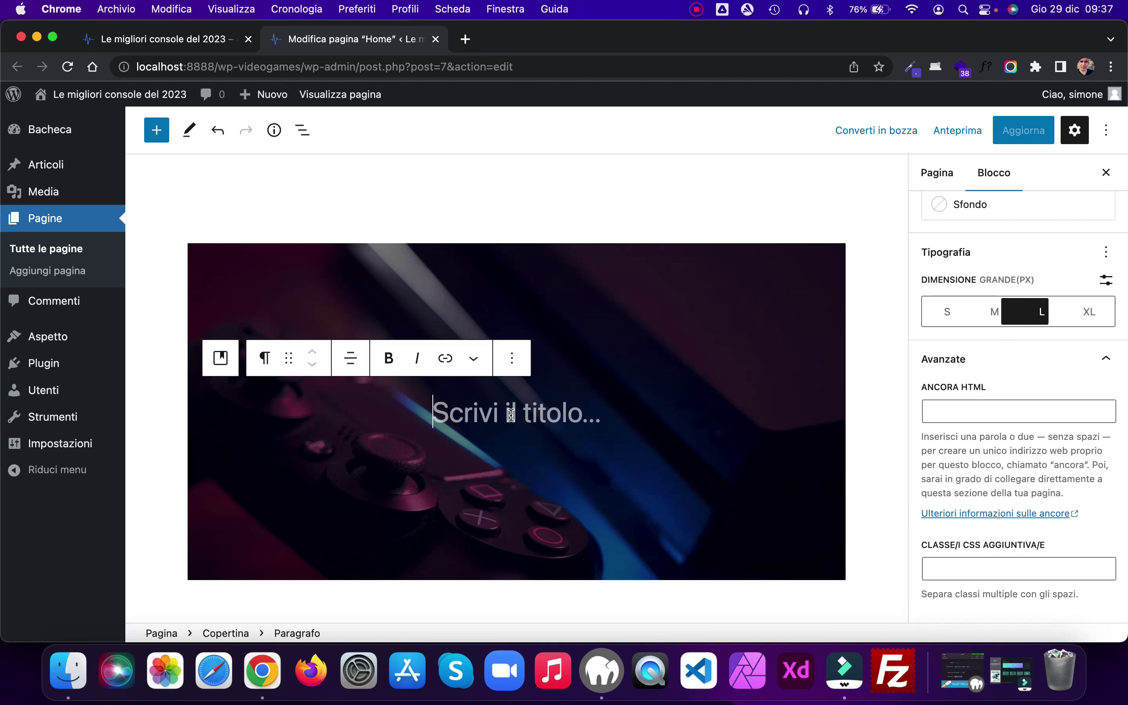
{"action": "left_click", "coordinate": [517, 357]}
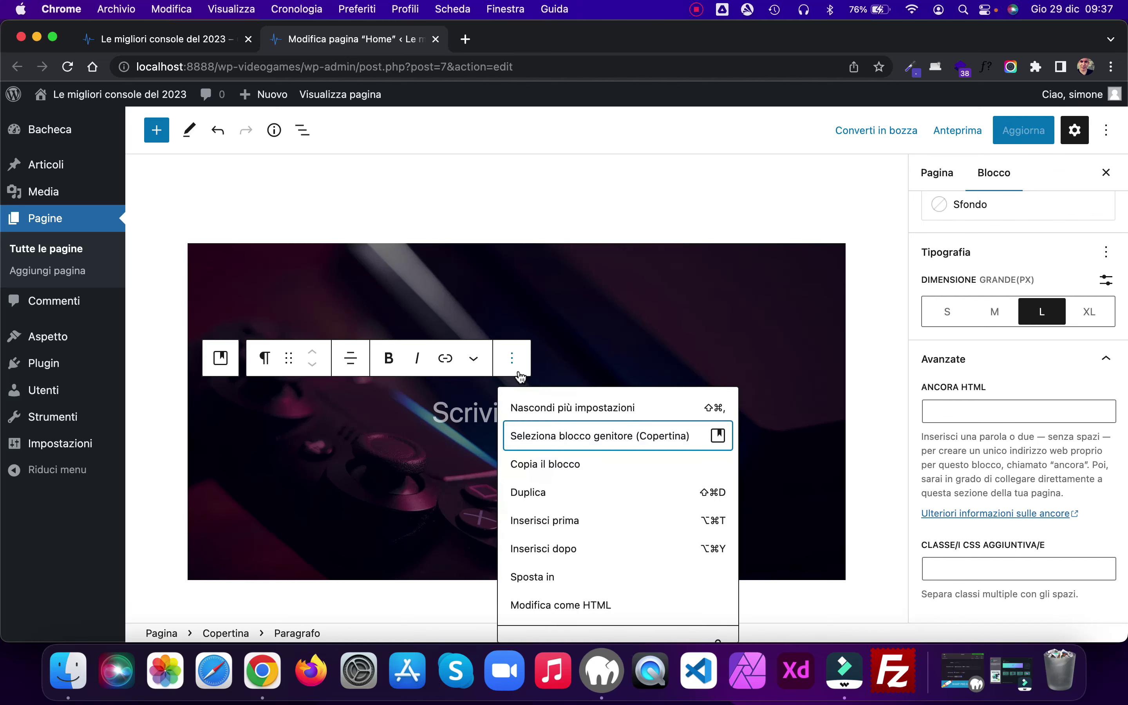
{"action": "scroll", "coordinate": [624, 498], "scroll_direction": "down", "scroll_amount": 4}
{"action": "left_click", "coordinate": [569, 619]}
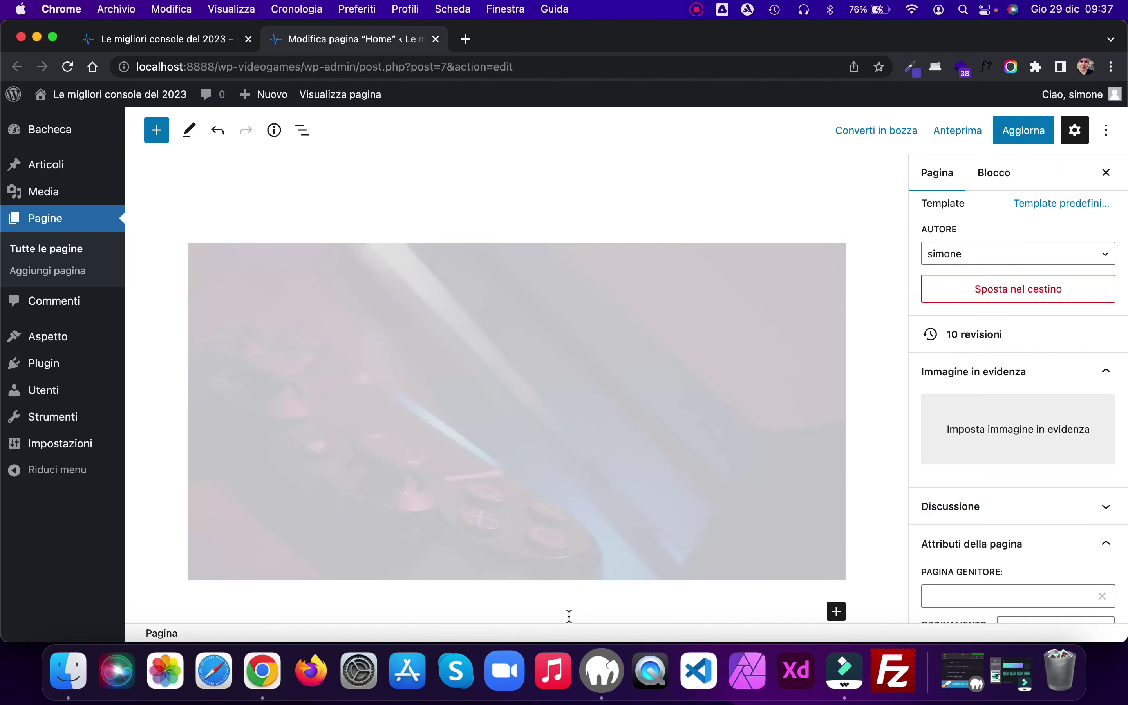
Step: Insert a Gruppo block inside the cover
{"action": "left_click", "coordinate": [584, 424]}
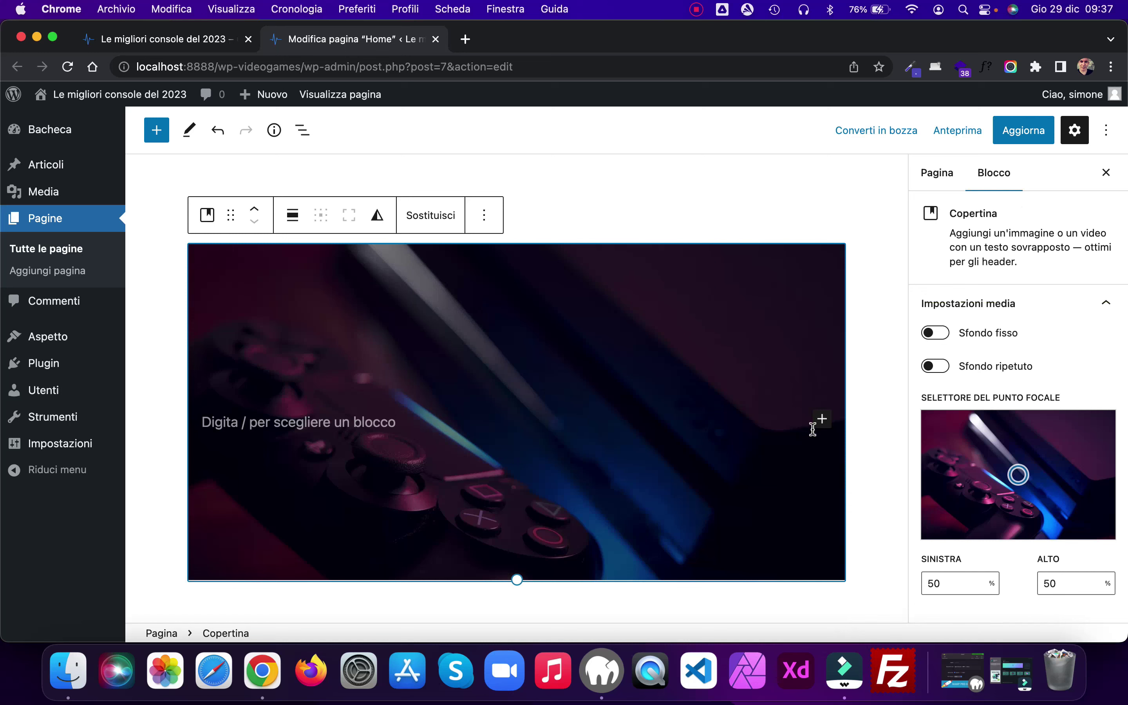
{"action": "left_click", "coordinate": [822, 419]}
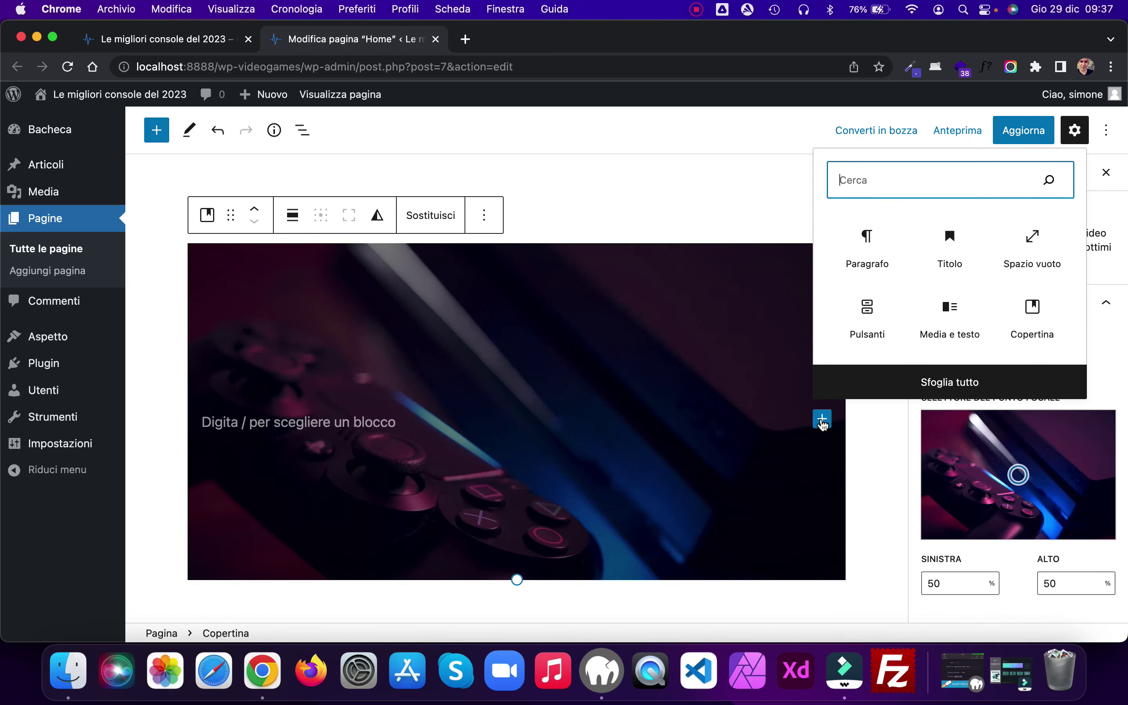
{"action": "type", "text": "gruppo"}
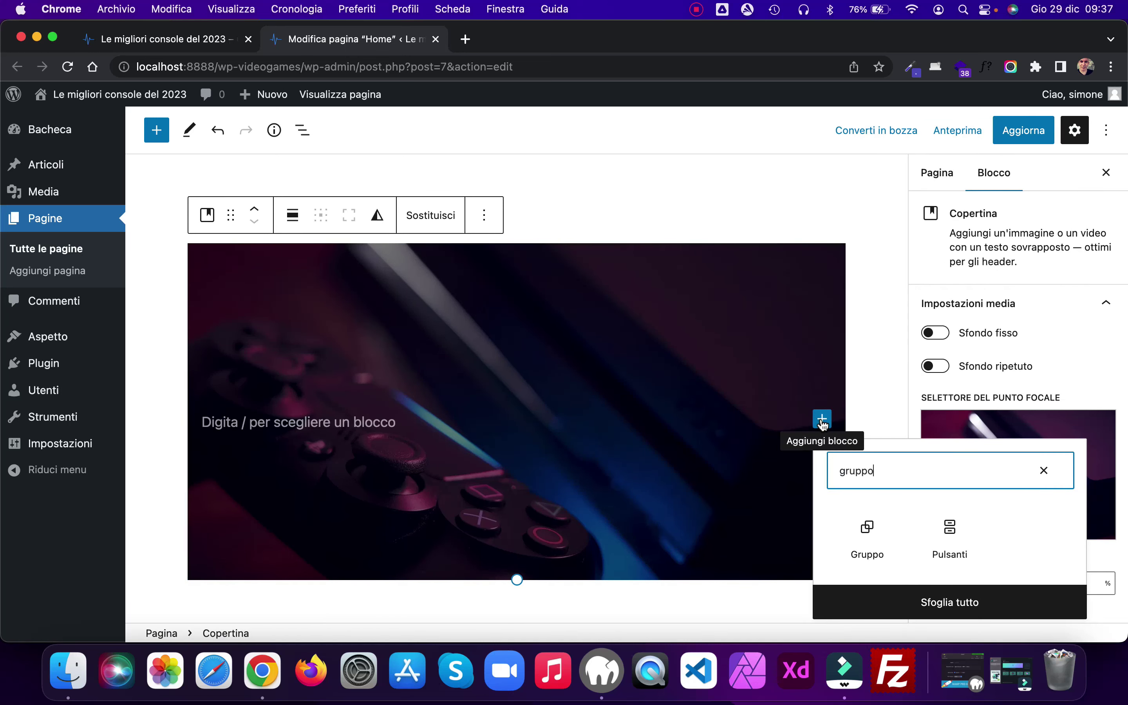
{"action": "left_click", "coordinate": [868, 524]}
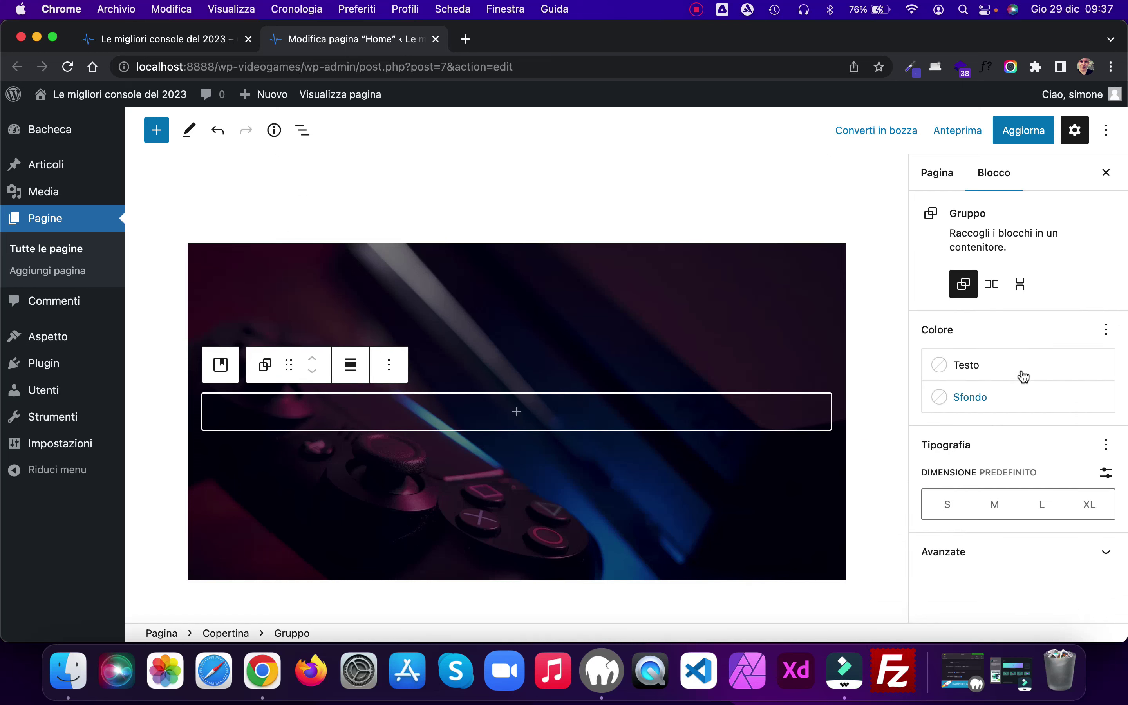
Step: Make the group a <section> element with CSS class 'content' and save the page
{"action": "left_click", "coordinate": [1106, 551]}
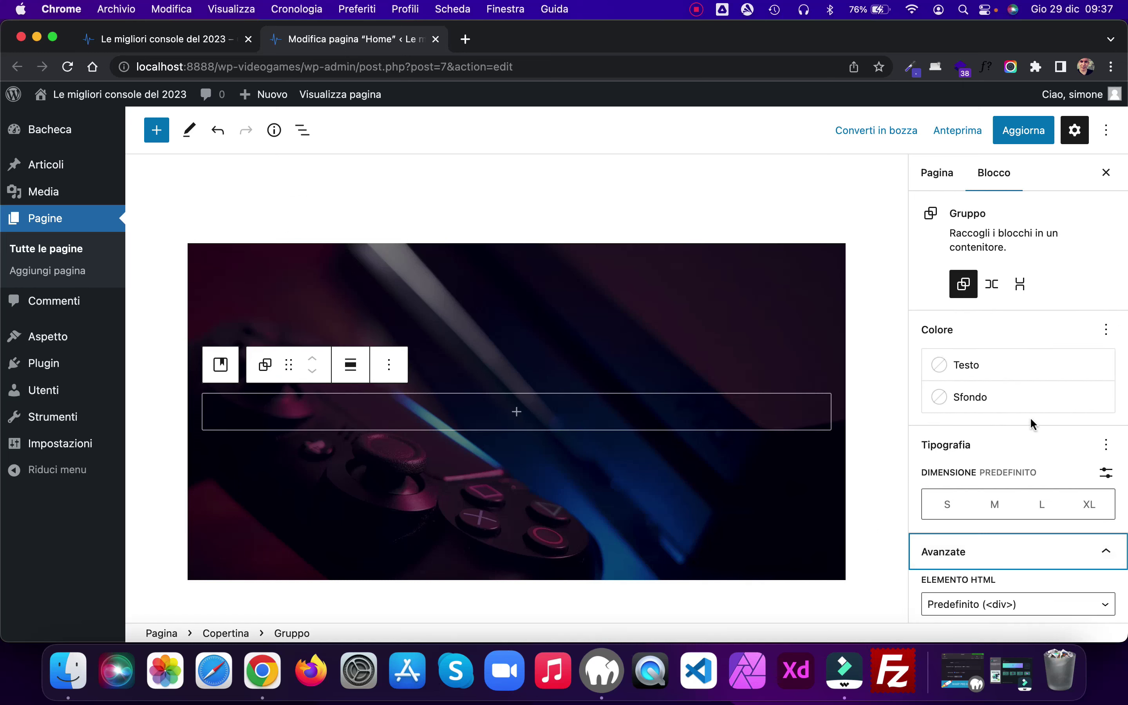
{"action": "scroll", "coordinate": [1030, 417], "scroll_direction": "down", "scroll_amount": 5}
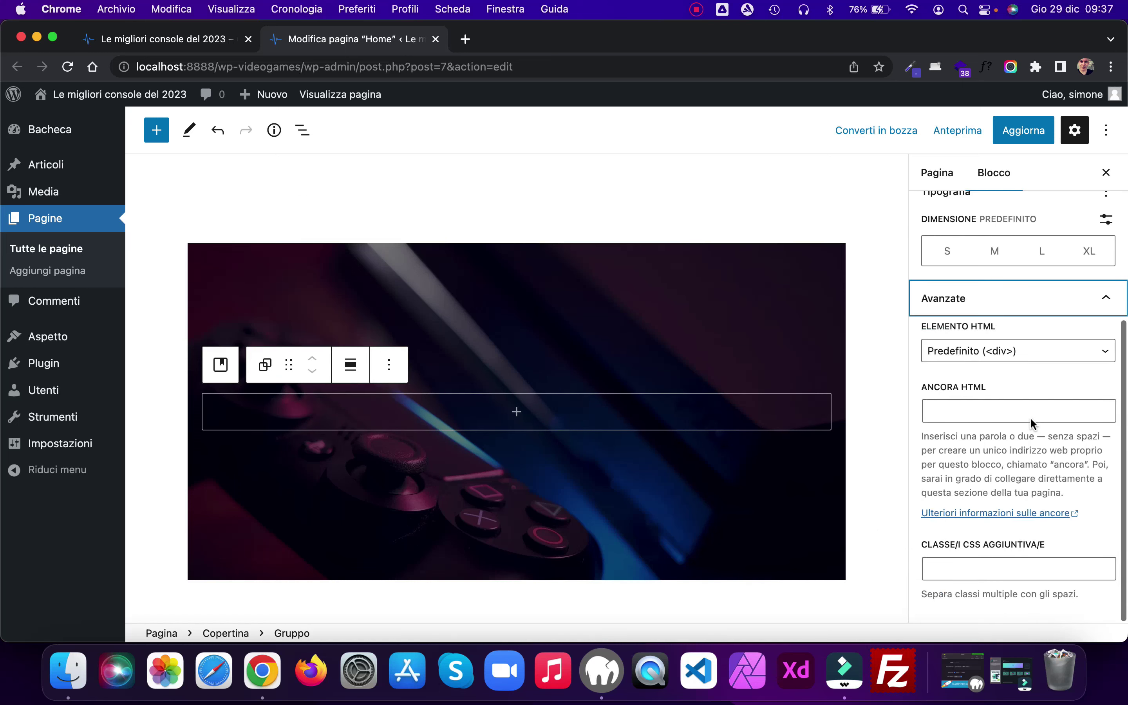
{"action": "left_click", "coordinate": [1106, 355]}
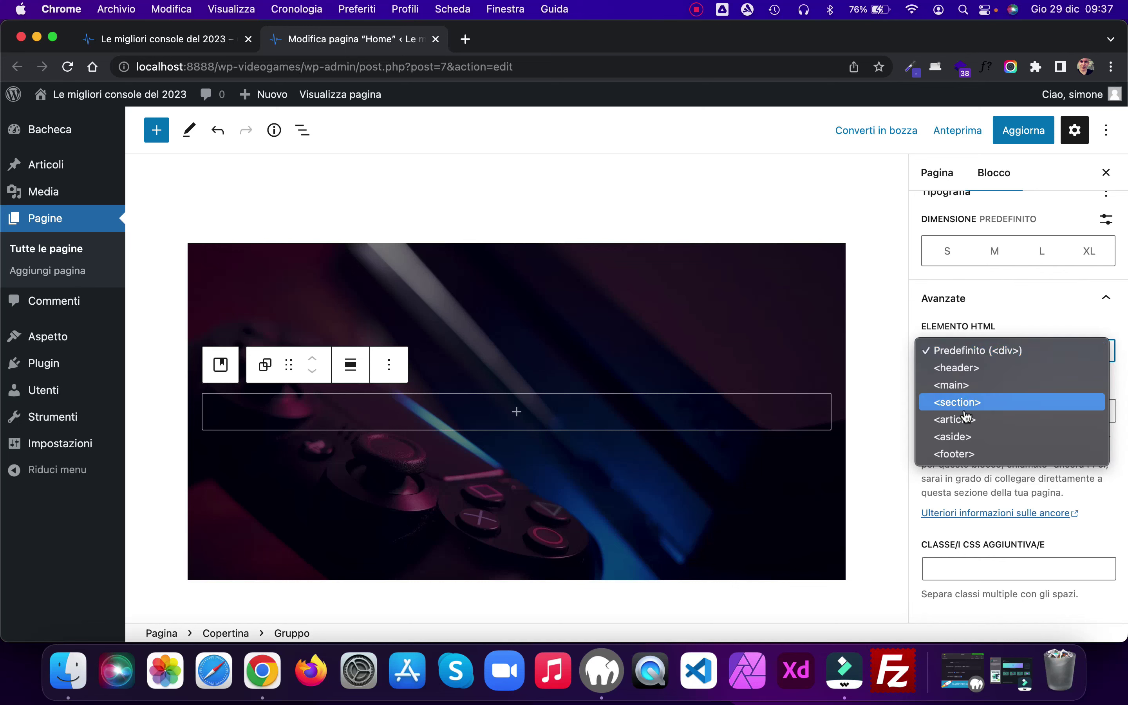
{"action": "left_click", "coordinate": [956, 403]}
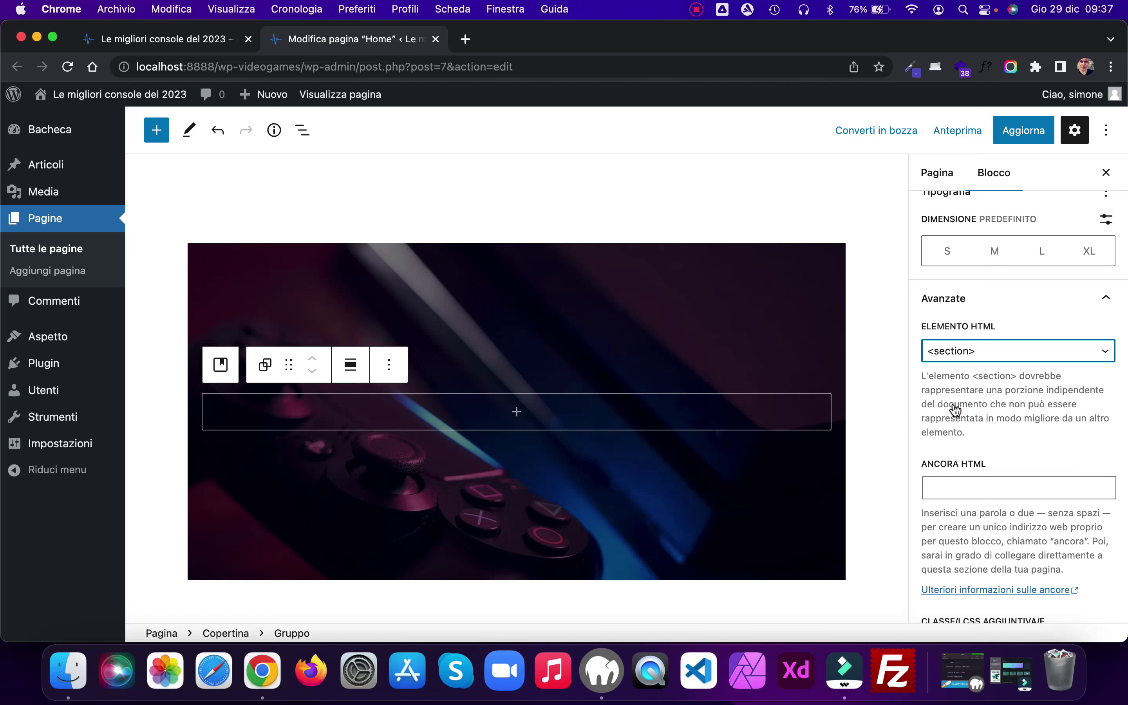
{"action": "scroll", "coordinate": [956, 409], "scroll_direction": "down", "scroll_amount": 3}
{"action": "left_click", "coordinate": [974, 567]}
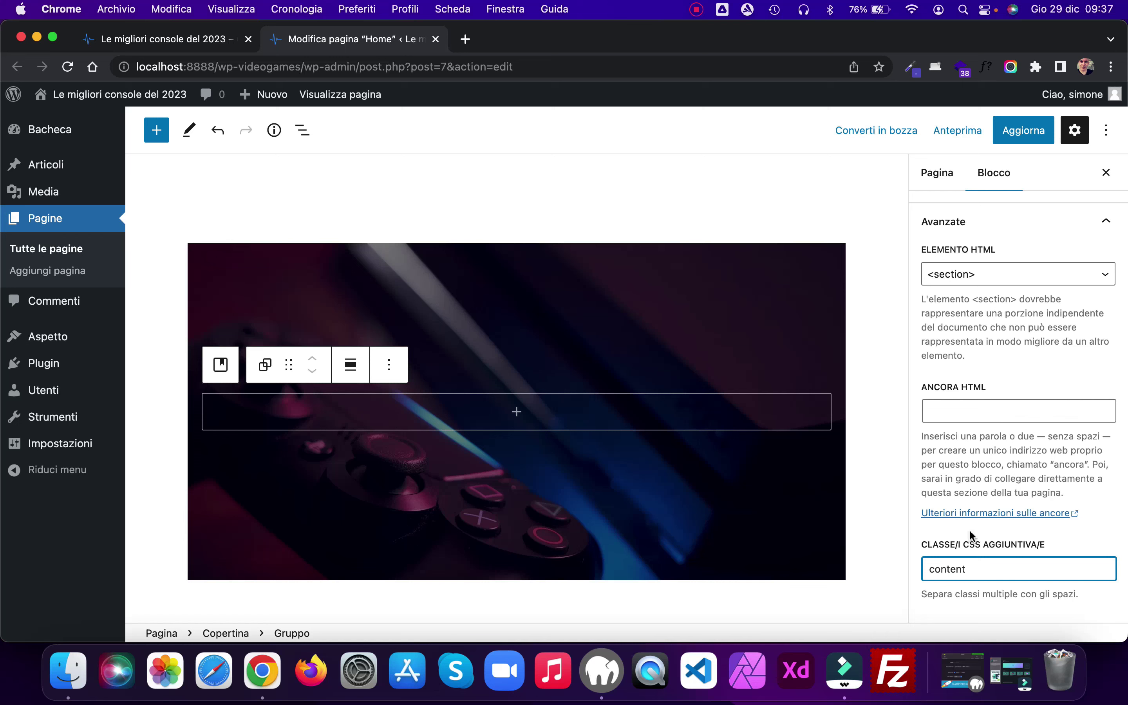
{"action": "left_click", "coordinate": [1020, 132]}
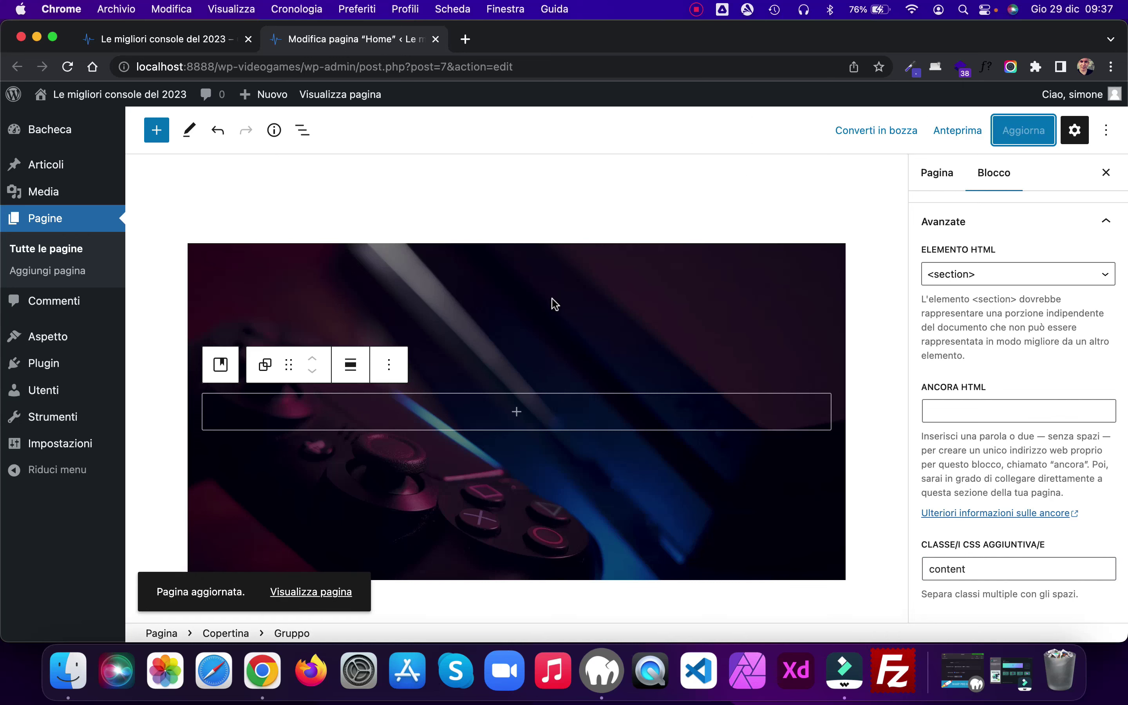
{"action": "left_click", "coordinate": [545, 307]}
{"action": "left_click", "coordinate": [517, 418]}
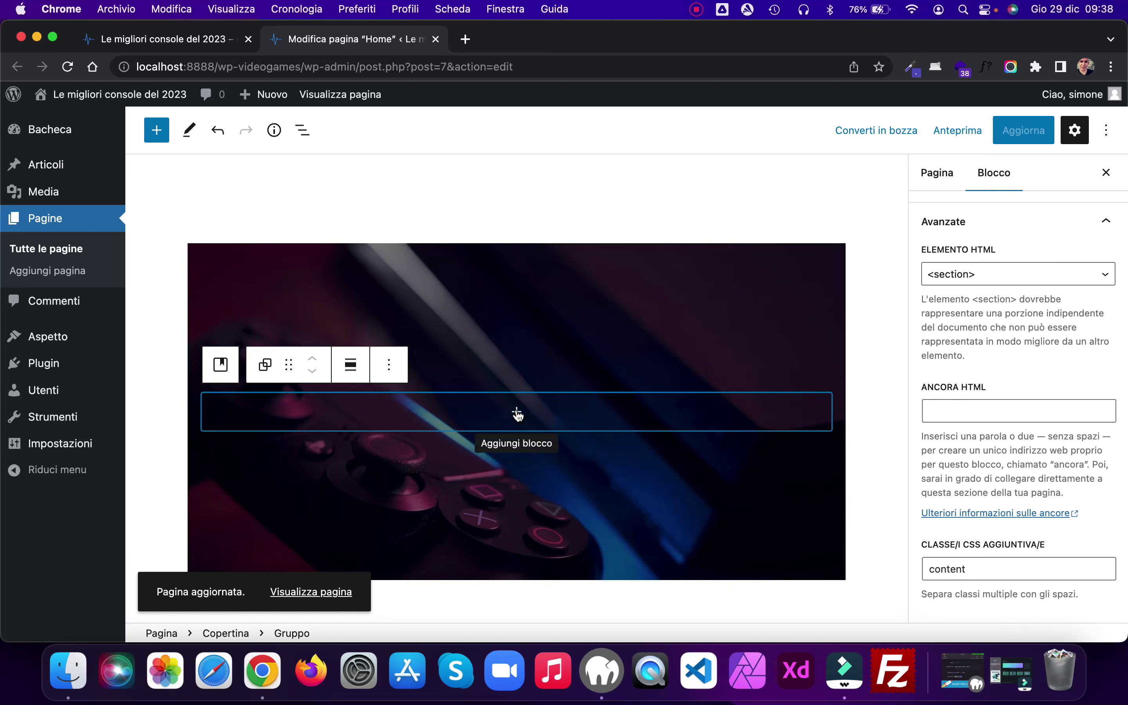
Step: Add an H3 heading 'Le 5 migliori console del 2022 a confronto' inside the group
{"action": "left_click", "coordinate": [516, 411]}
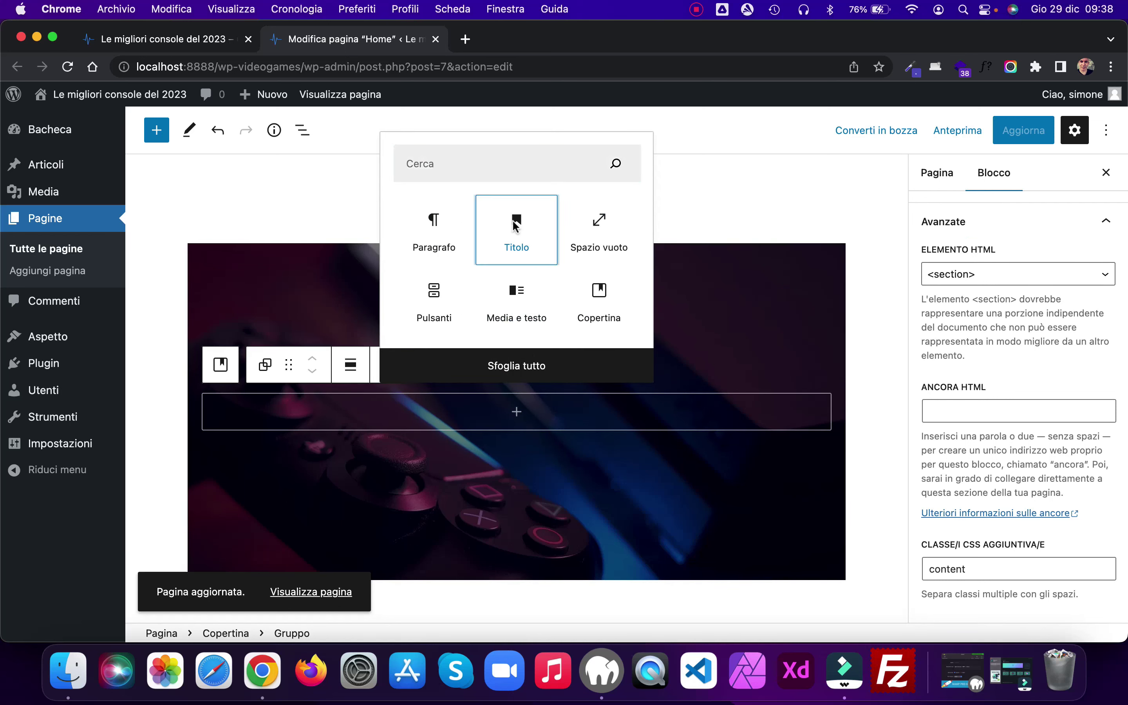
{"action": "left_click", "coordinate": [516, 223]}
{"action": "left_click", "coordinate": [384, 377]}
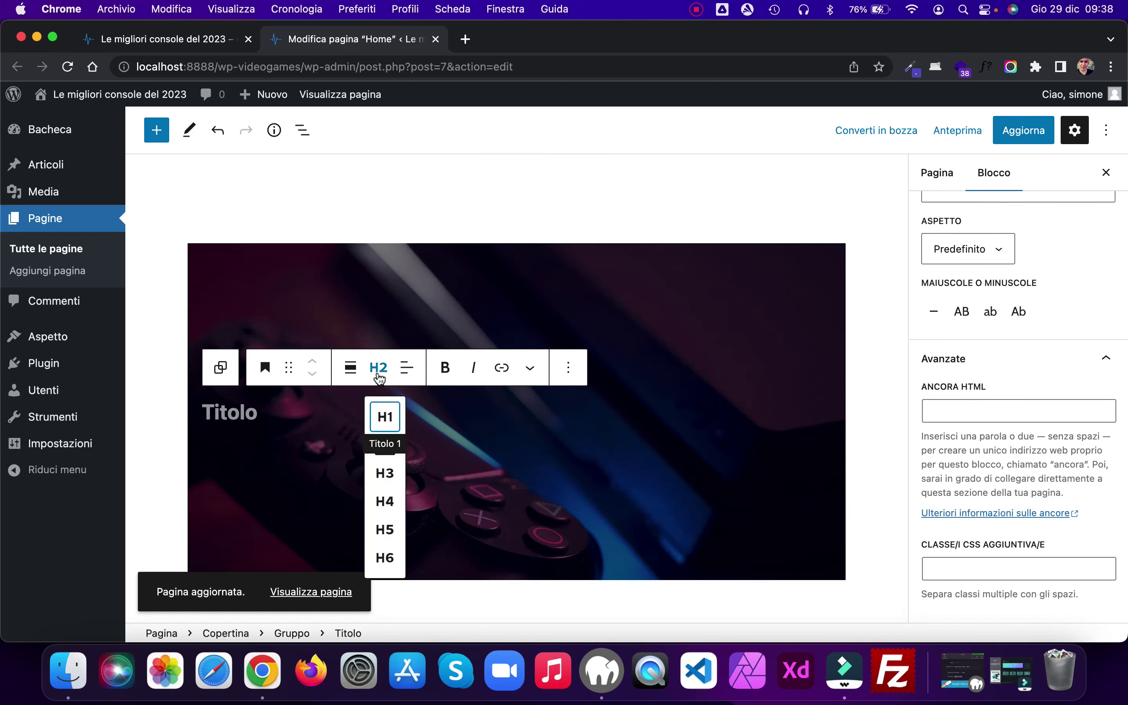
{"action": "left_click", "coordinate": [382, 478]}
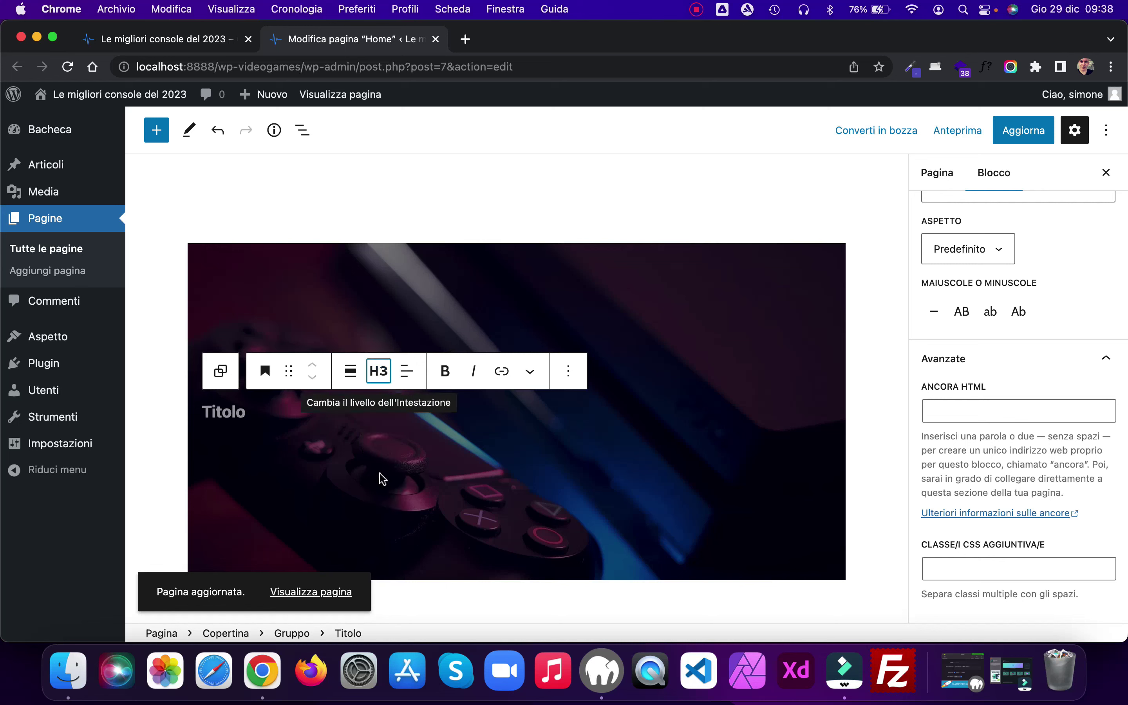
{"action": "left_click", "coordinate": [257, 414]}
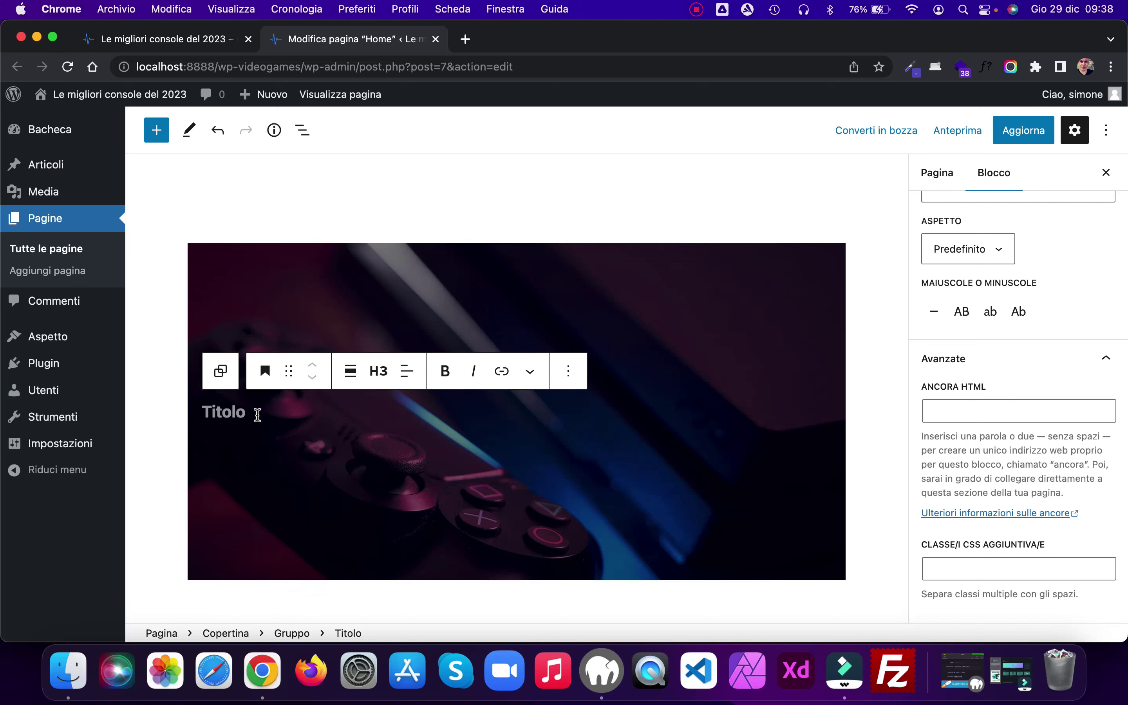
{"action": "type", "text": "Le 5 migliori console del 2022"}
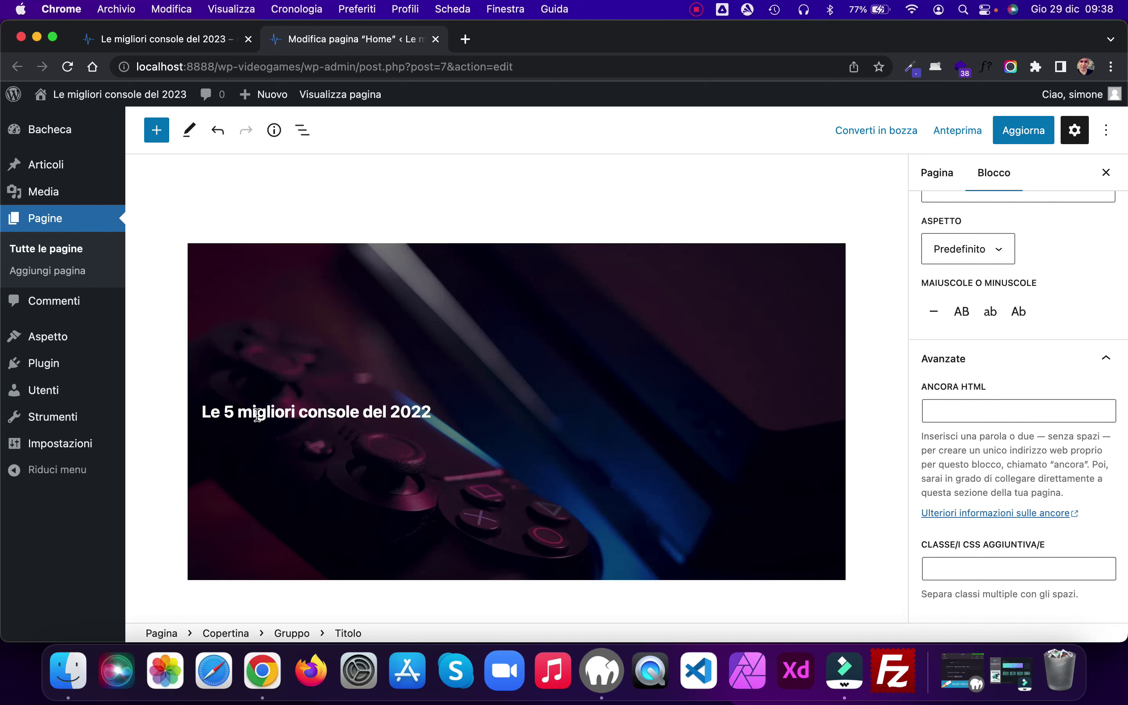
{"action": "type", "text": " a confronto"}
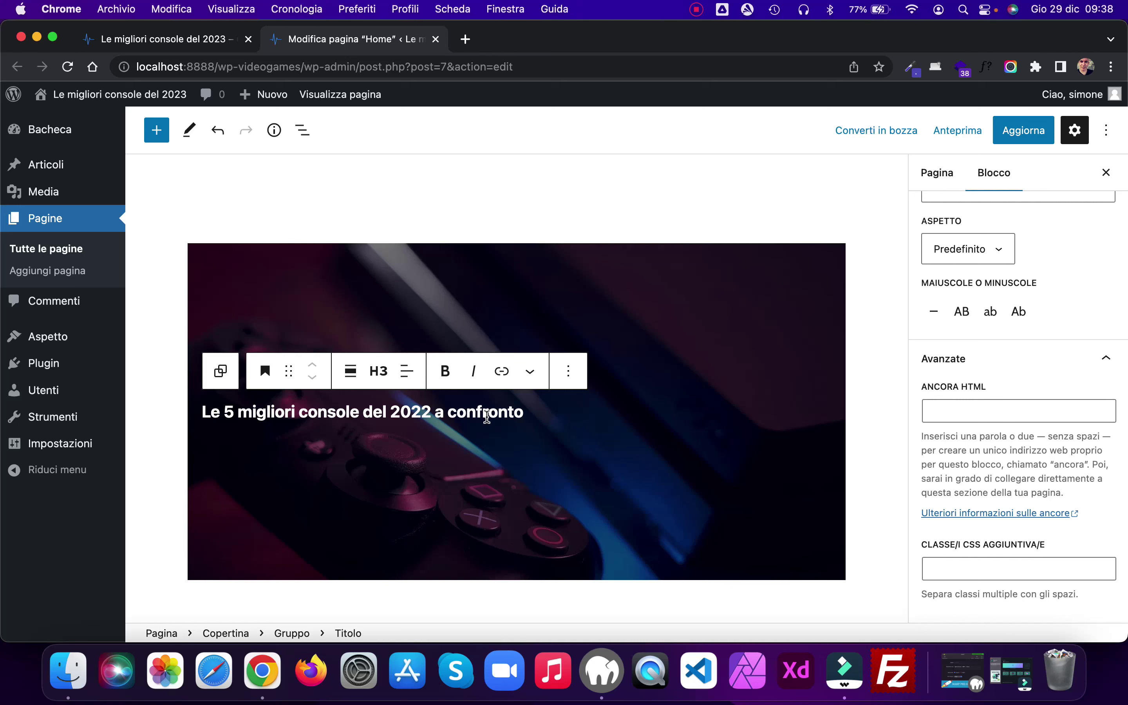
Step: Centre the heading's text alignment
{"action": "left_click", "coordinate": [407, 371]}
{"action": "left_click", "coordinate": [461, 448]}
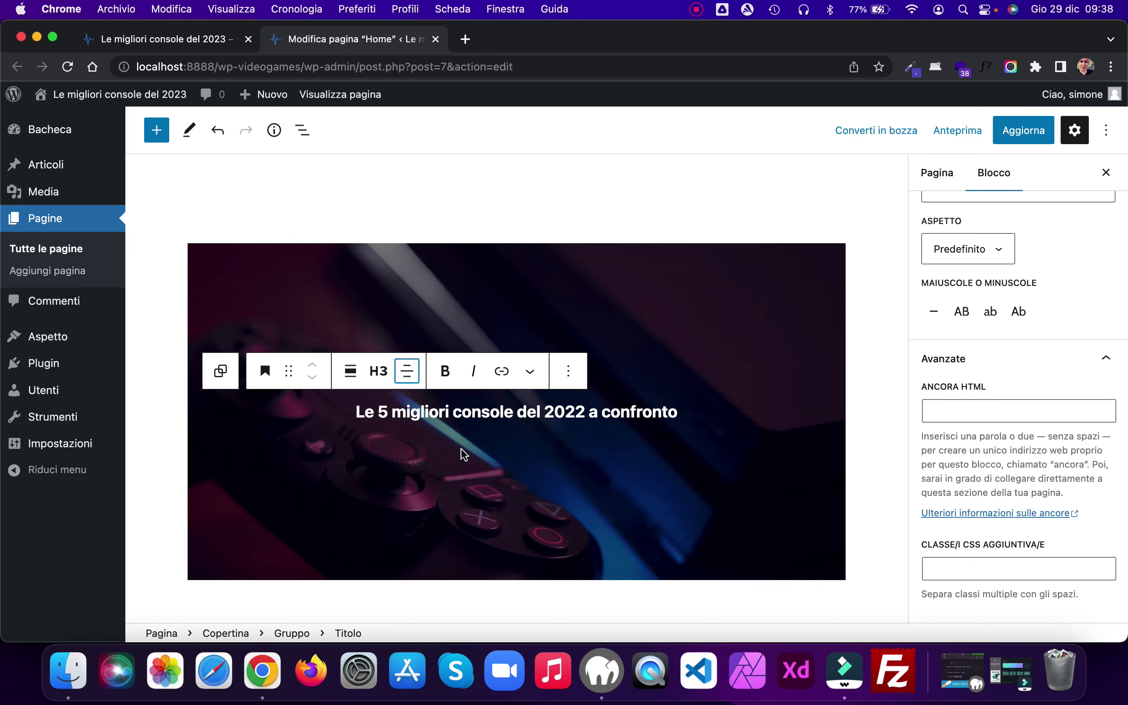
{"action": "left_click", "coordinate": [694, 411]}
{"action": "left_click", "coordinate": [612, 440]}
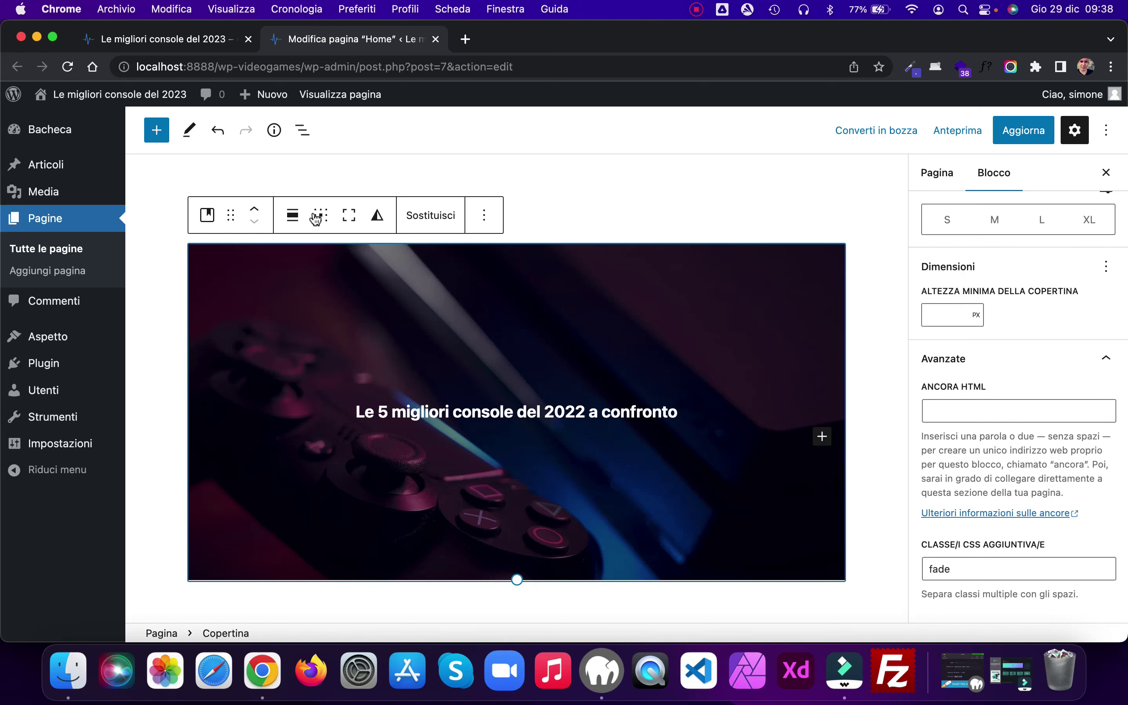
Step: Expand the cover and its group in List View to reveal the heading
{"action": "left_click", "coordinate": [303, 130]}
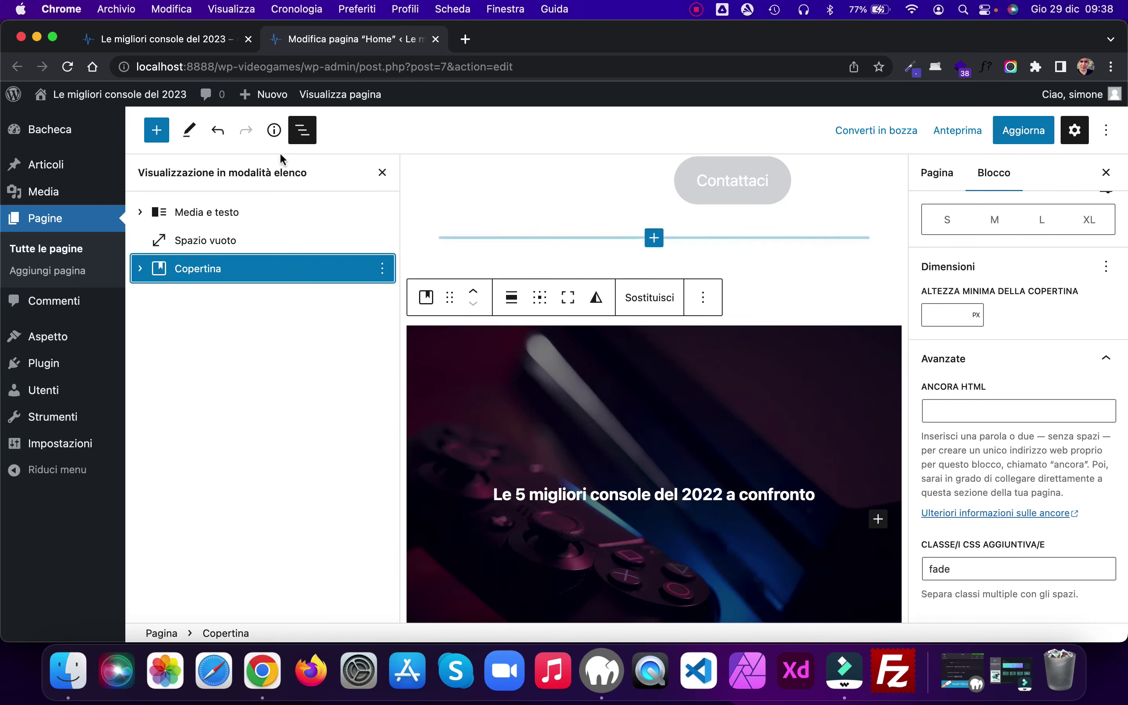
{"action": "left_click", "coordinate": [140, 268]}
{"action": "left_click", "coordinate": [159, 297]}
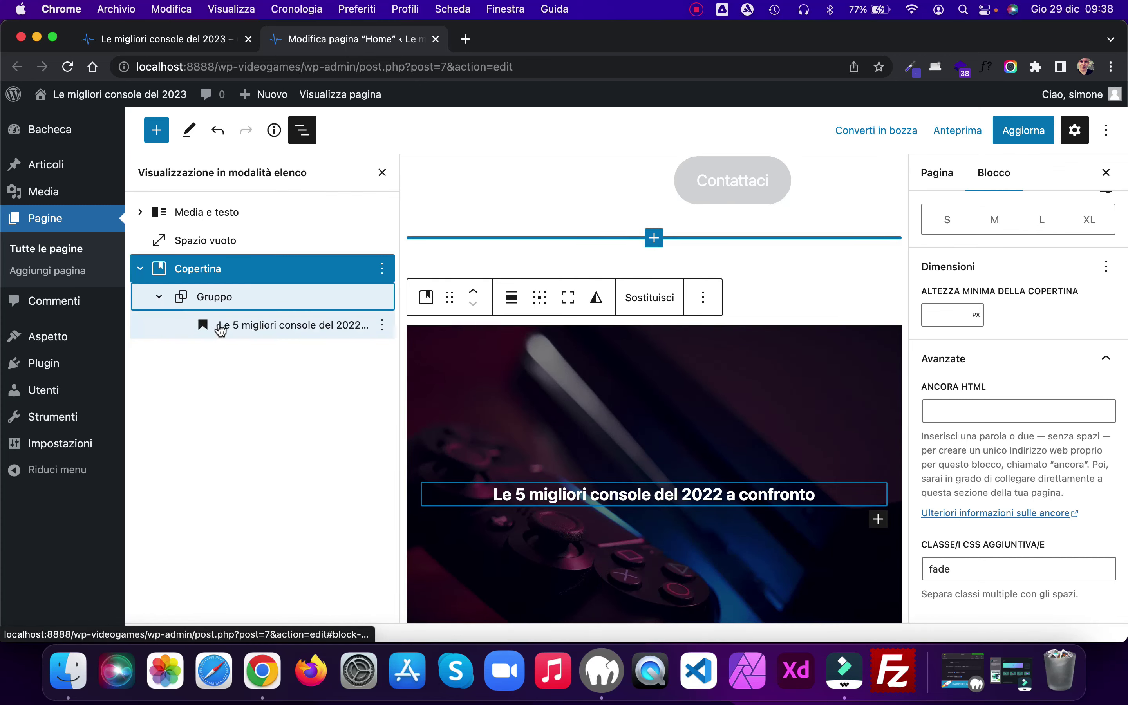
{"action": "scroll", "coordinate": [773, 468], "scroll_direction": "down", "scroll_amount": 1}
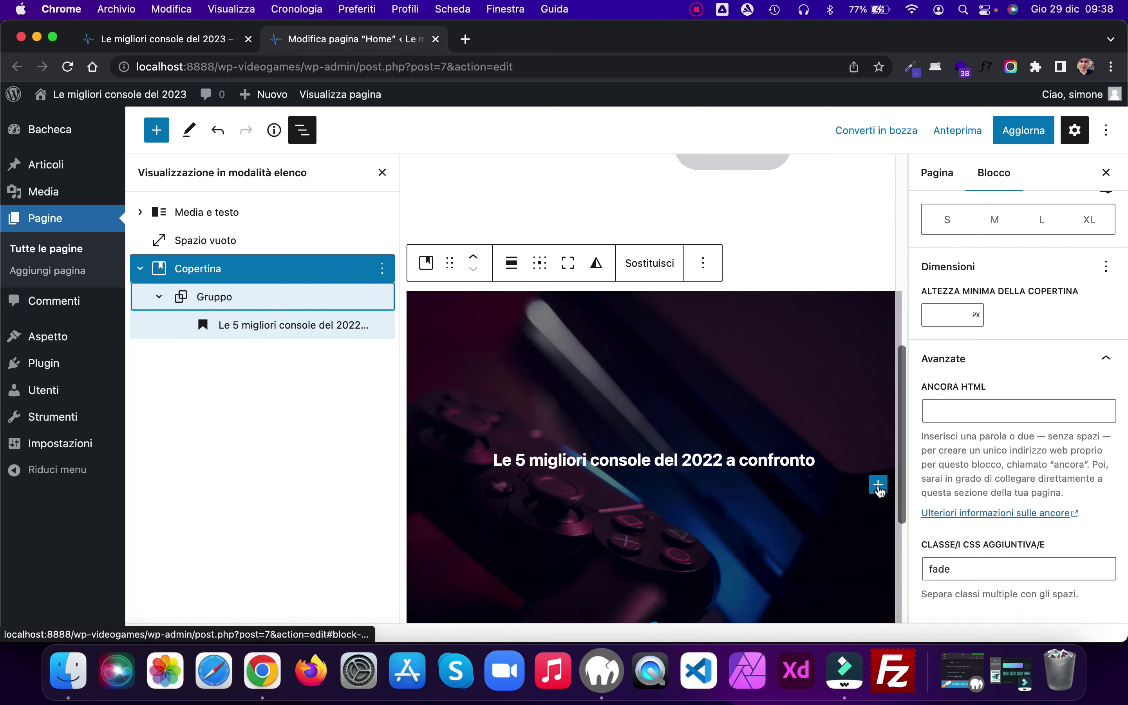
Step: Add a centred paragraph with the pasted console description to the cover
{"action": "left_click", "coordinate": [877, 485]}
{"action": "left_click", "coordinate": [667, 300]}
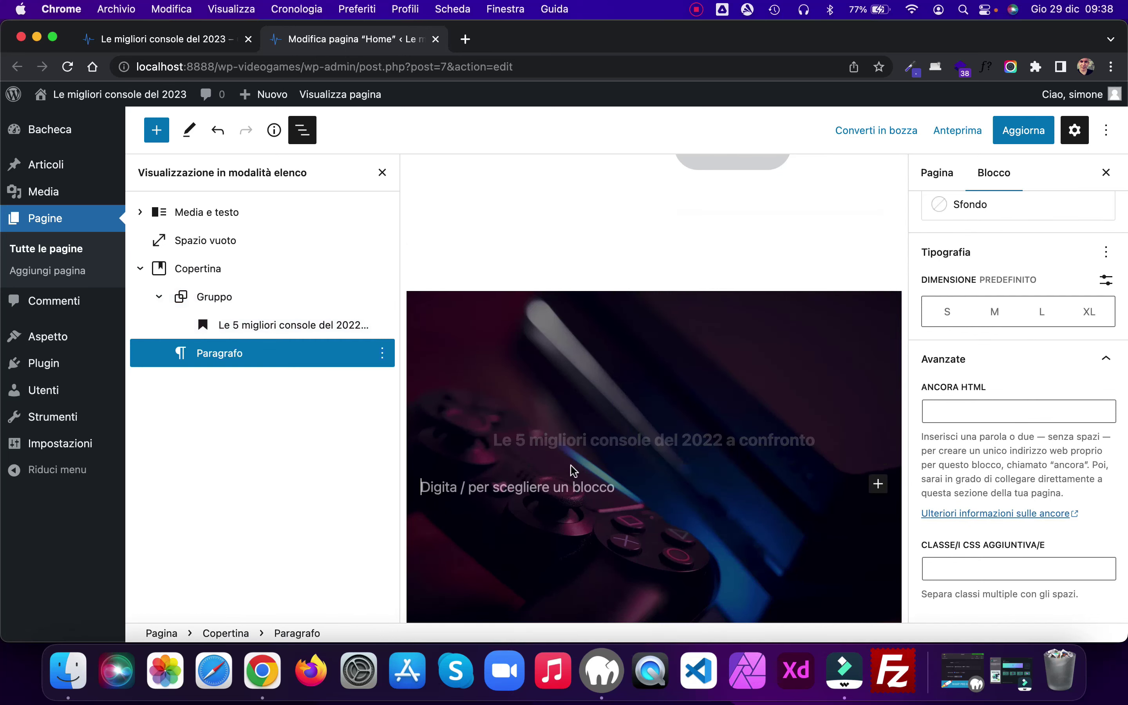
{"action": "type", "text": "La migliore console videogiochi? Come scegliere quella giusta per videogiochi, processore, potenza! Caratteristiche di Playstation, Xbox, Nintendo e prezz"}
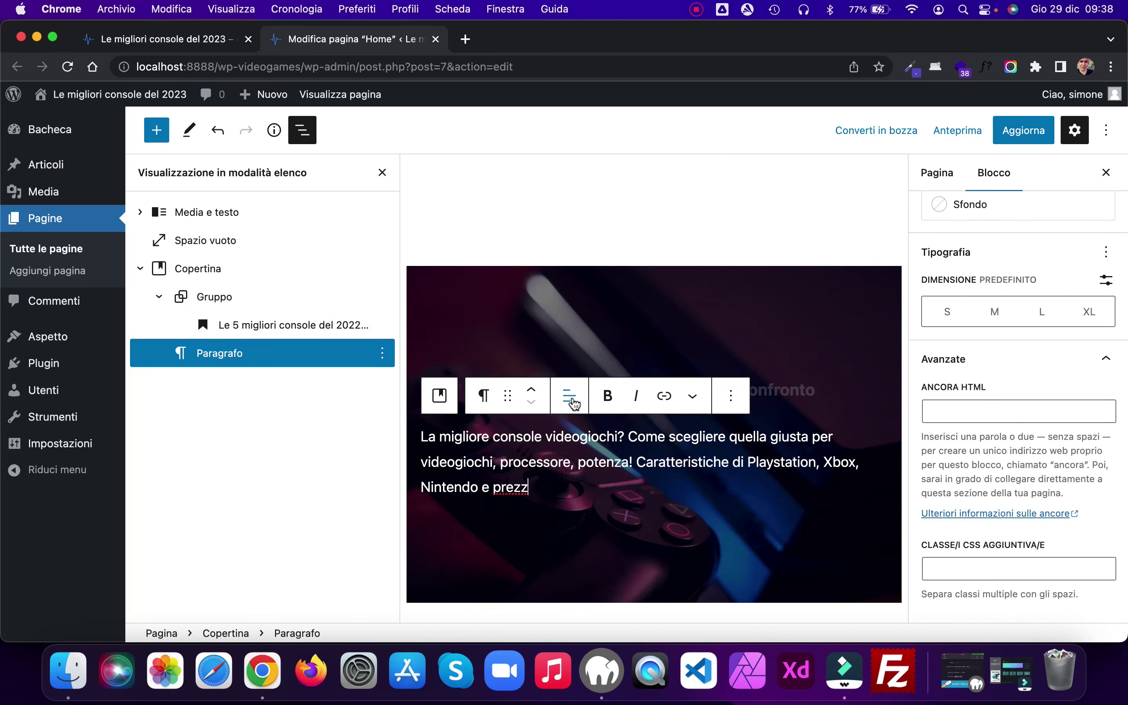
{"action": "left_click", "coordinate": [569, 395]}
{"action": "left_click", "coordinate": [610, 473]}
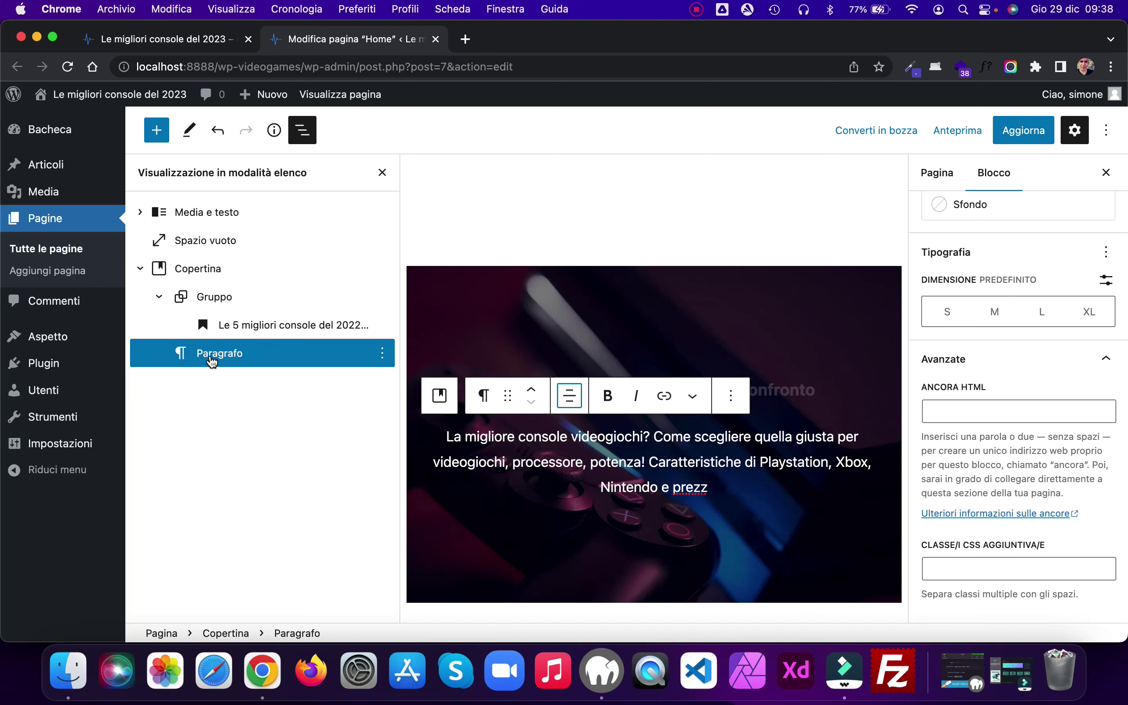
Step: Move the paragraph into the group below the heading and save the page
{"action": "left_click_drag", "start_coordinate": [212, 359], "coordinate": [258, 334]}
{"action": "left_click", "coordinate": [257, 335]}
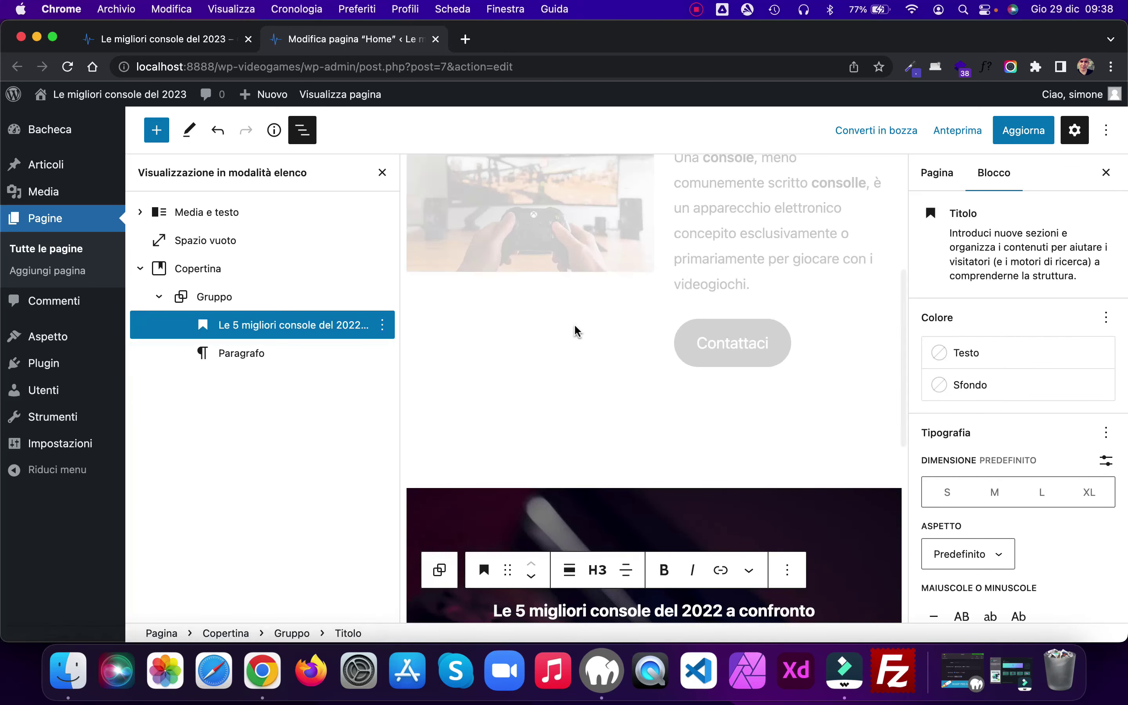
{"action": "scroll", "coordinate": [584, 421], "scroll_direction": "down", "scroll_amount": 5}
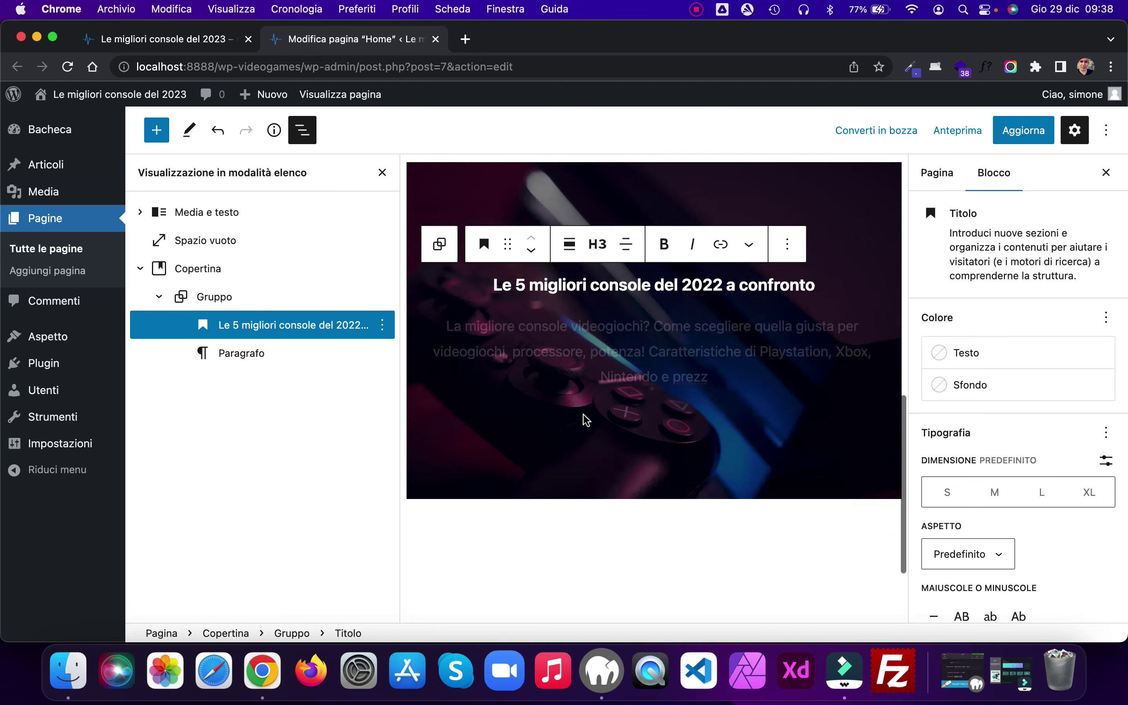
{"action": "left_click", "coordinate": [1028, 140]}
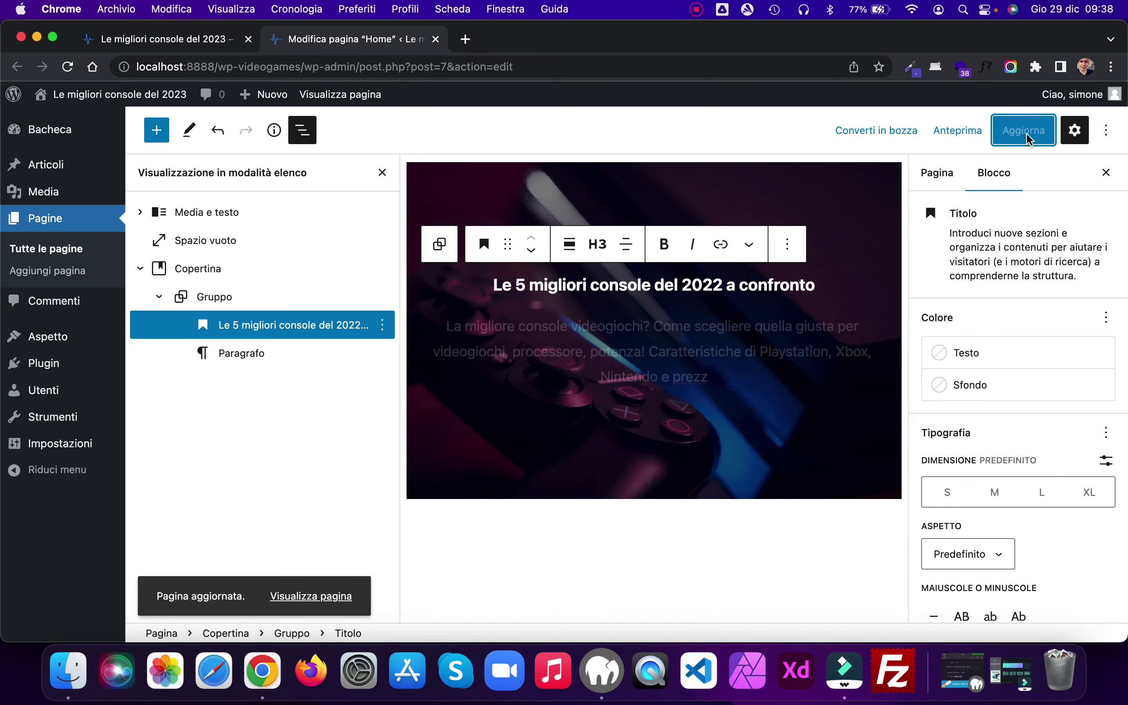
Step: Reload the live home page tab to show the cover heading and description
{"action": "left_click", "coordinate": [152, 40]}
{"action": "left_click", "coordinate": [67, 66]}
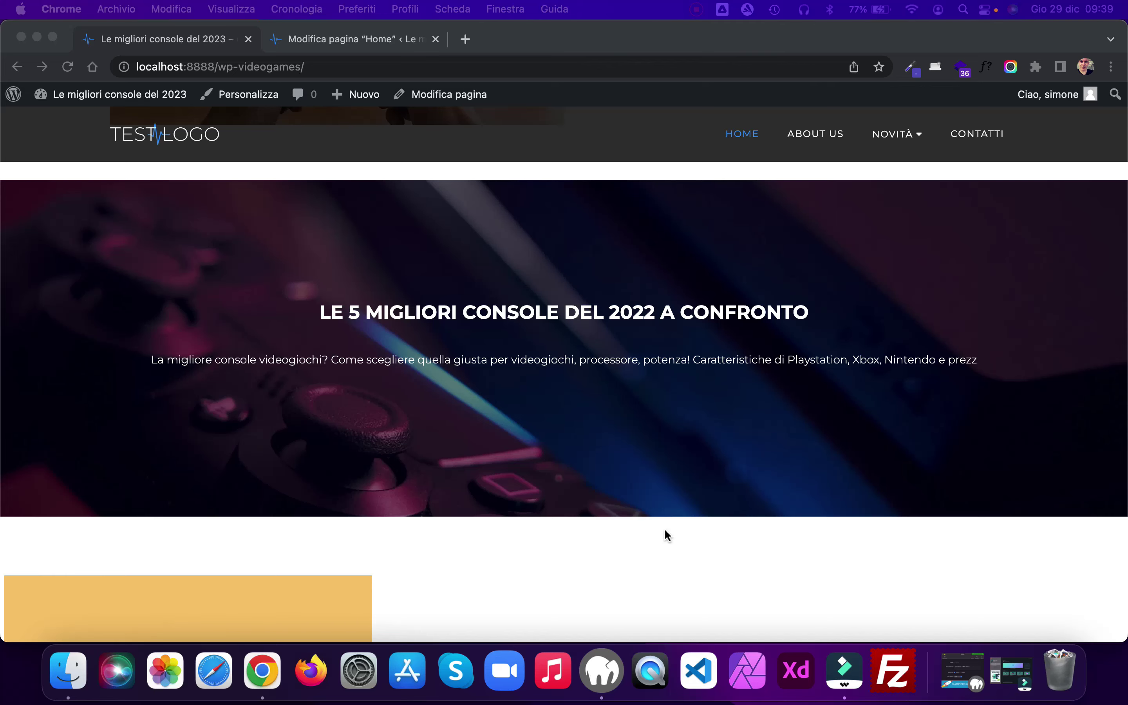
Step: Set the cover heading to font size L and its intro paragraph to M
{"action": "left_click", "coordinate": [358, 42]}
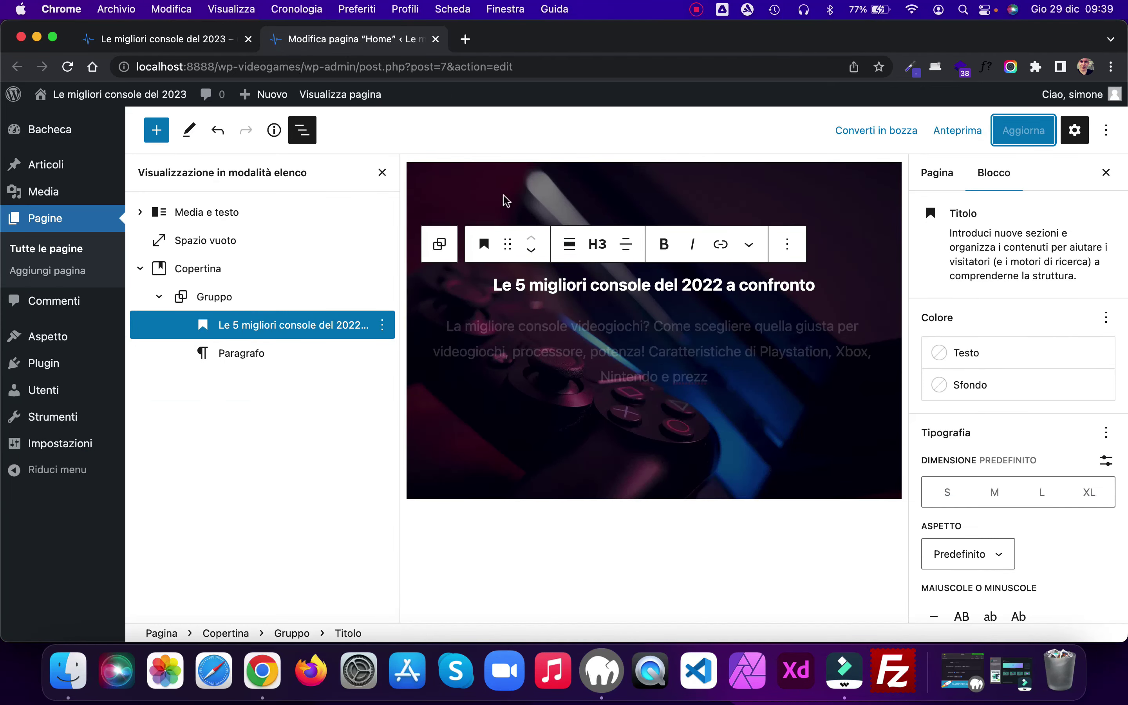
{"action": "left_click", "coordinate": [382, 172]}
{"action": "scroll", "coordinate": [674, 274], "scroll_direction": "up", "scroll_amount": 3}
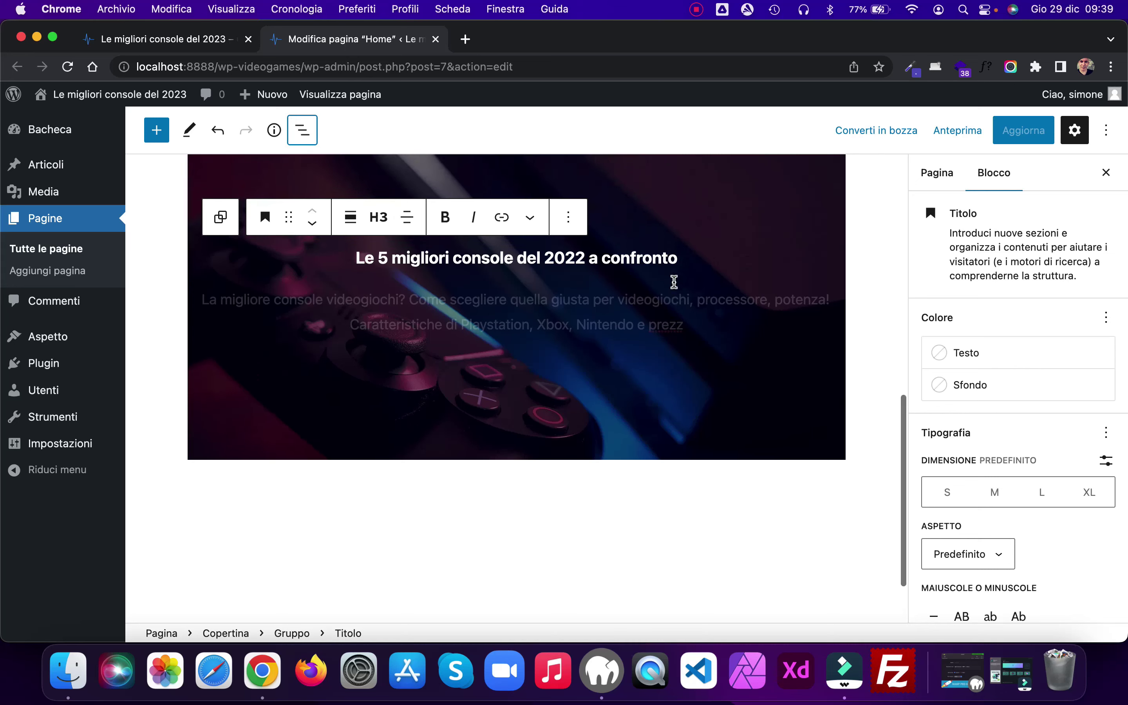
{"action": "left_click", "coordinate": [630, 269]}
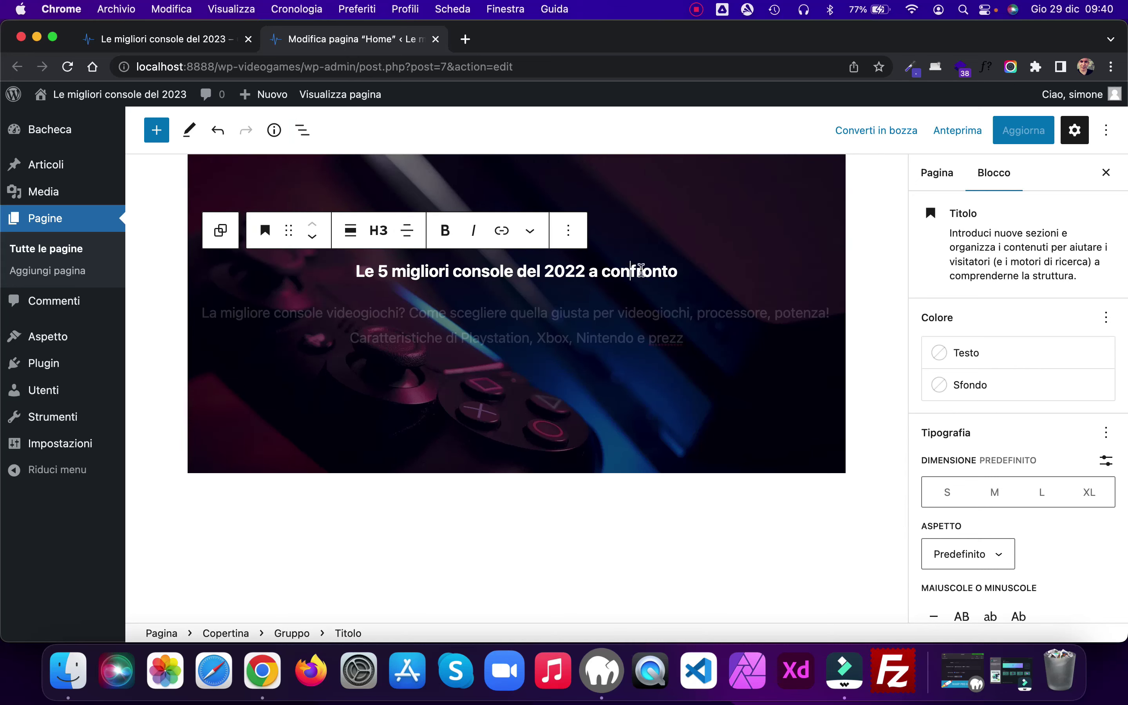
{"action": "left_click", "coordinate": [1042, 493]}
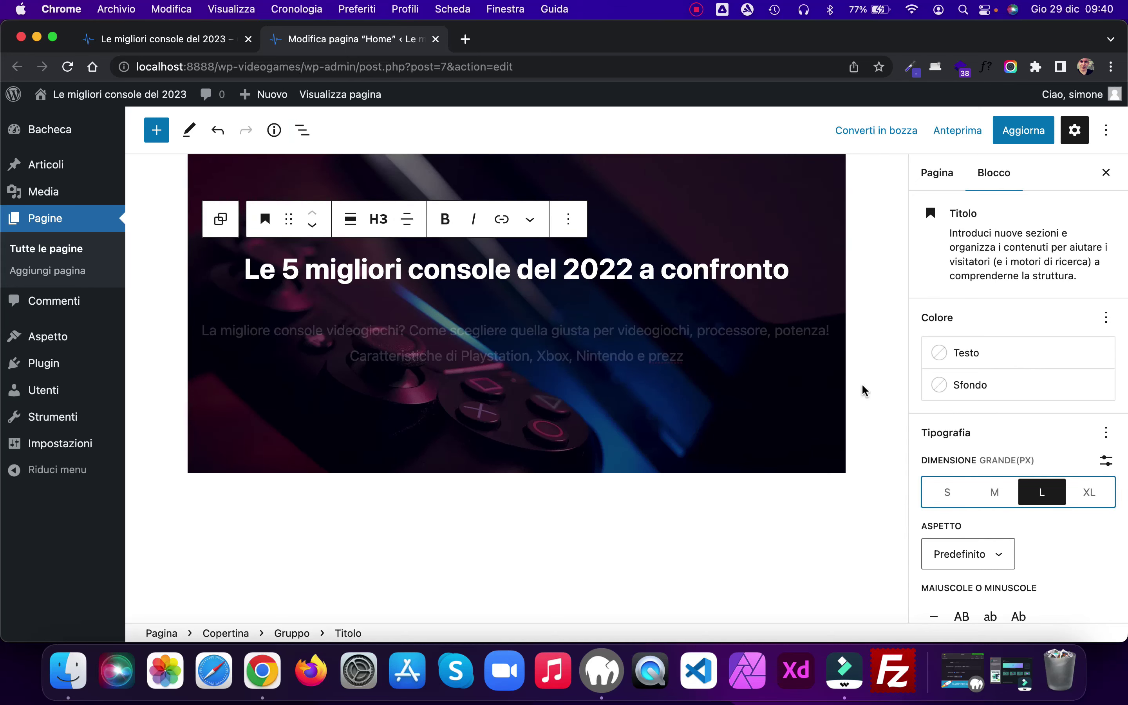
{"action": "left_click", "coordinate": [675, 332]}
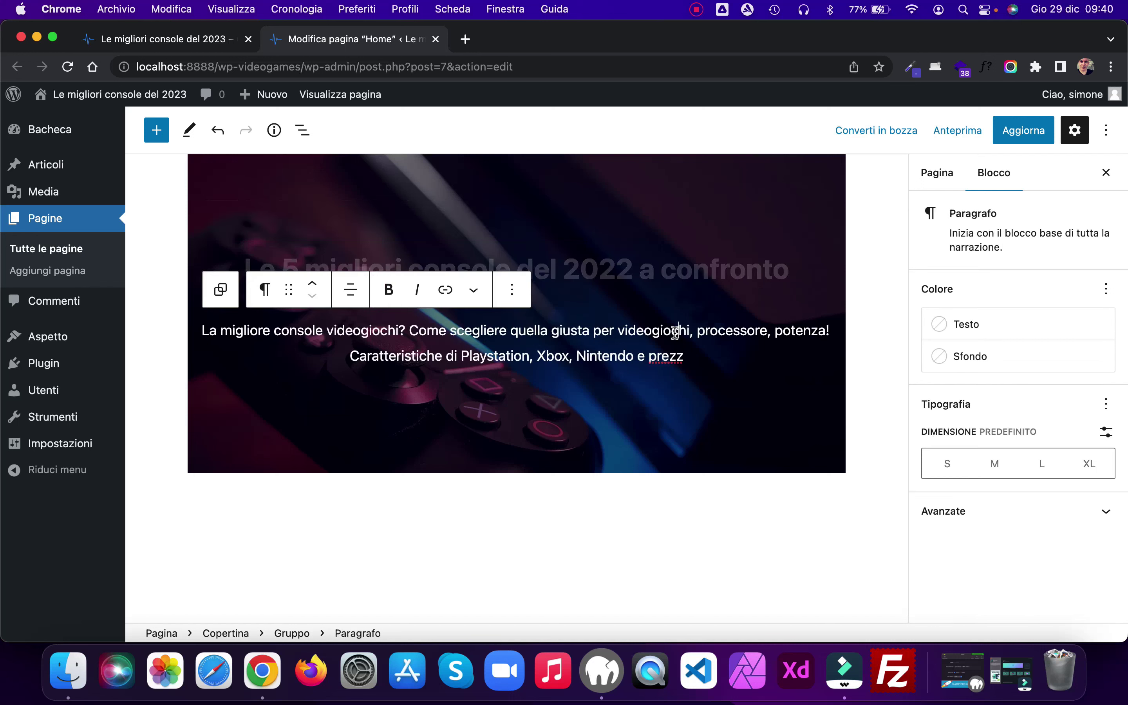
{"action": "left_click", "coordinate": [1002, 465]}
Step: Save the page and reload the live home page
{"action": "left_click", "coordinate": [1021, 137]}
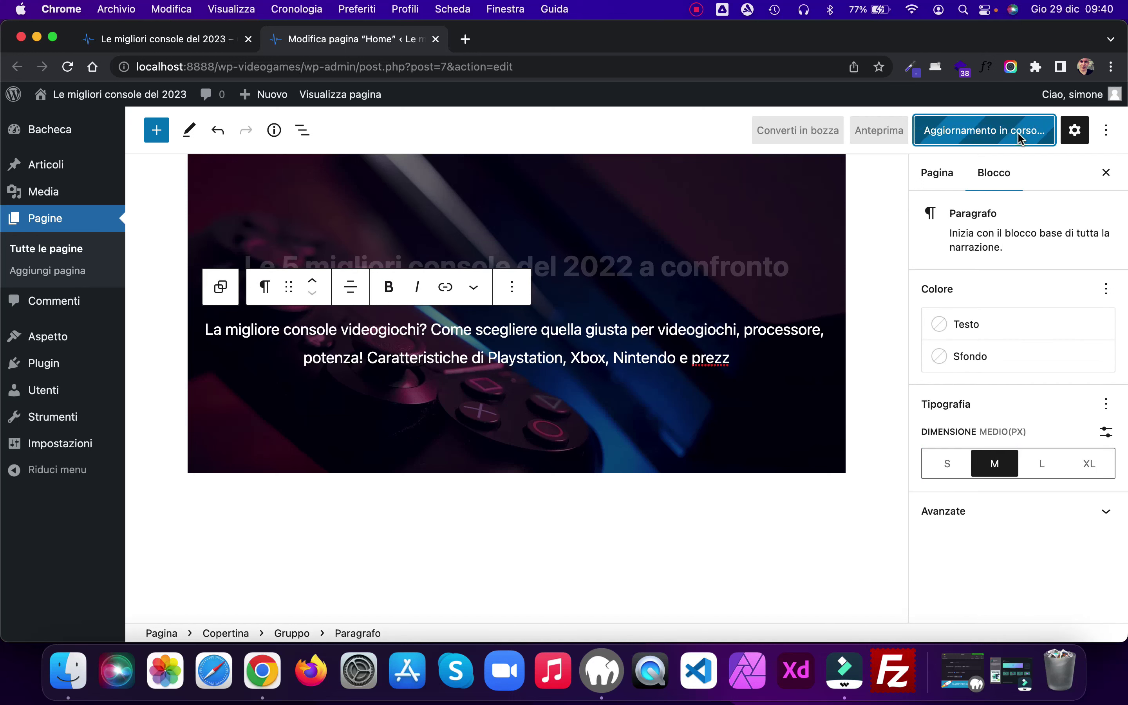
{"action": "left_click", "coordinate": [132, 40]}
{"action": "left_click", "coordinate": [67, 67]}
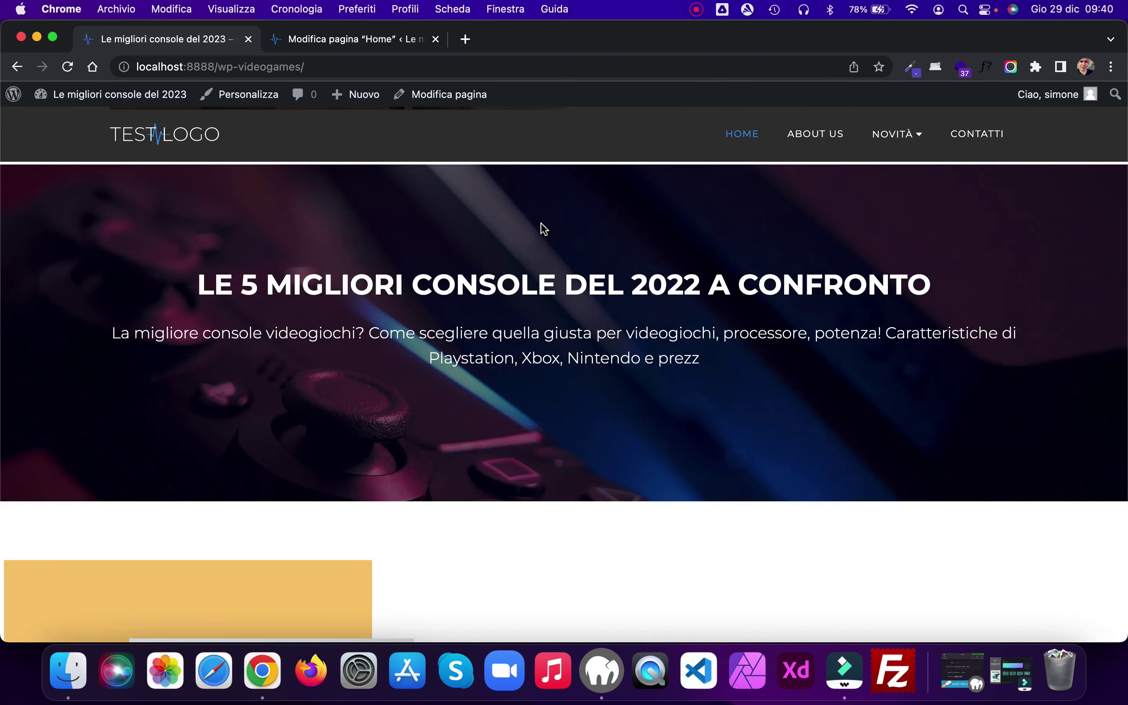
Step: Scroll back up the live home page, then return to the Home page editor
{"action": "scroll", "coordinate": [542, 223], "scroll_direction": "up", "scroll_amount": 10}
{"action": "scroll", "coordinate": [541, 223], "scroll_direction": "up", "scroll_amount": 2}
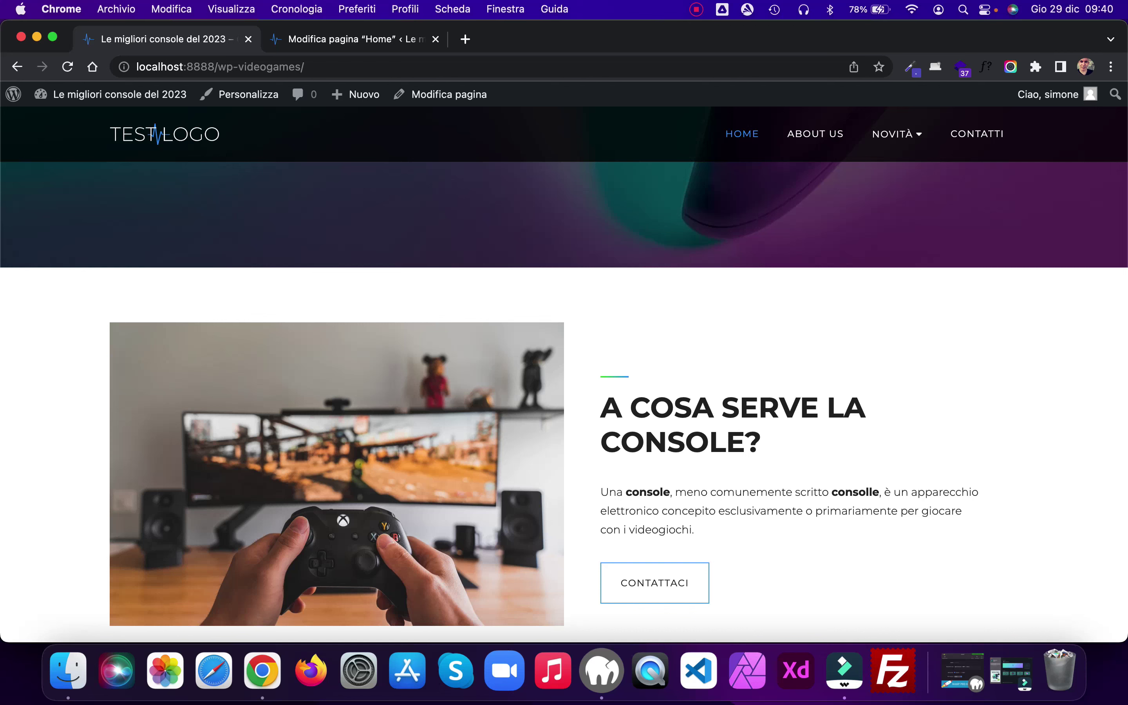
{"action": "key", "text": "super+Tab"}
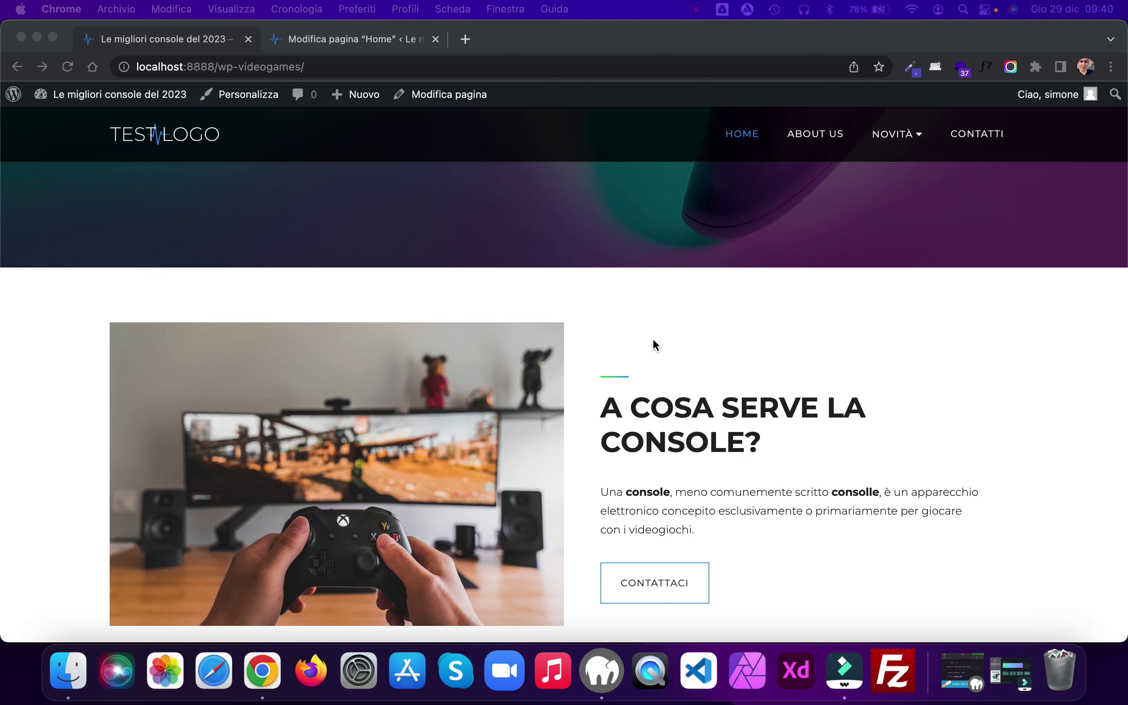
{"action": "left_click", "coordinate": [343, 40]}
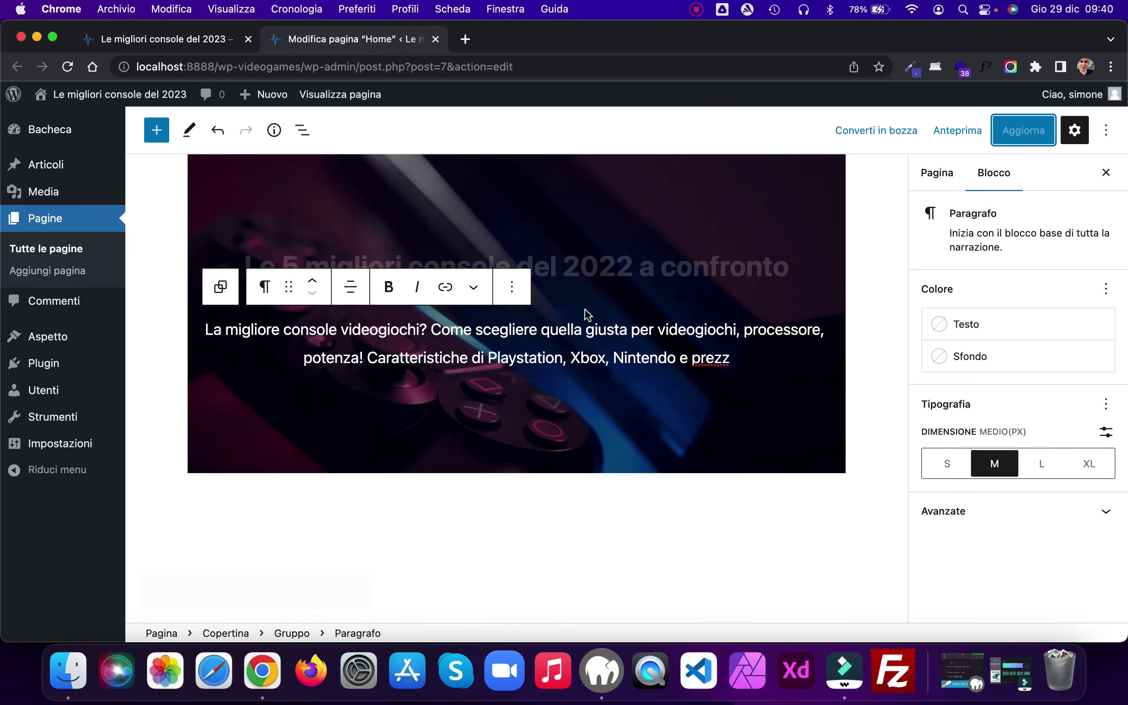
Step: Add a 70 px Spazio vuoto spacer below the cover and save the page
{"action": "left_click", "coordinate": [523, 409]}
{"action": "left_click", "coordinate": [836, 408]}
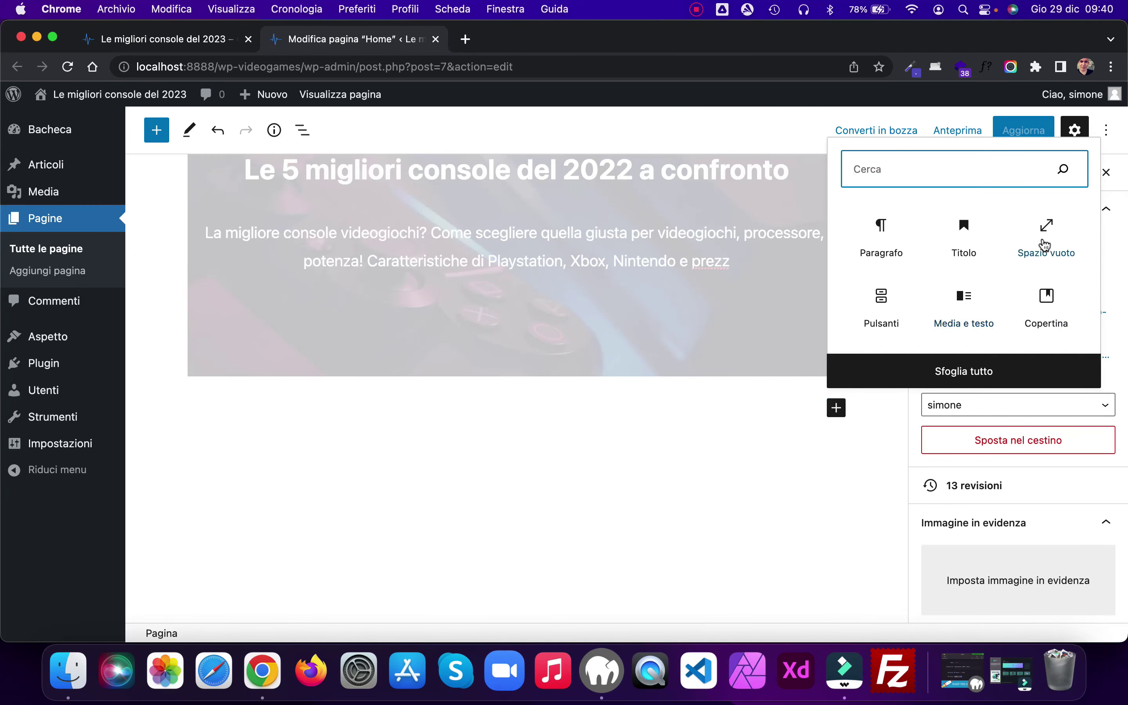
{"action": "left_click", "coordinate": [1046, 227]}
{"action": "left_click_drag", "start_coordinate": [948, 355], "coordinate": [913, 359]}
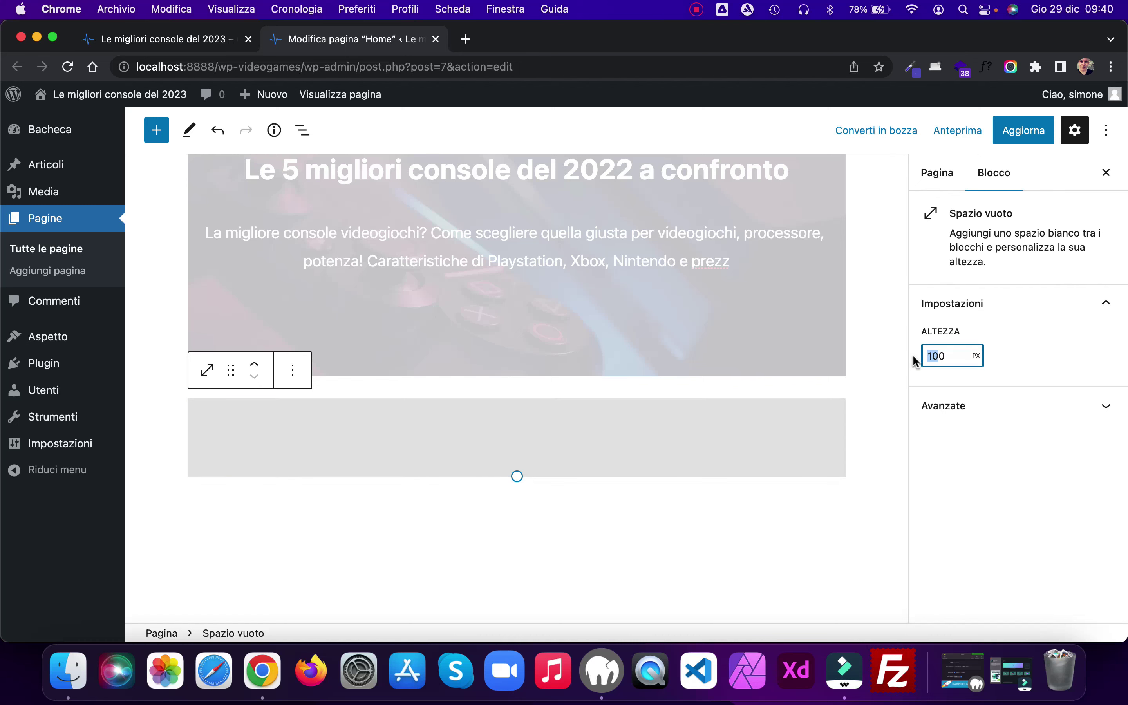
{"action": "type", "text": "70"}
{"action": "left_click", "coordinate": [1010, 130]}
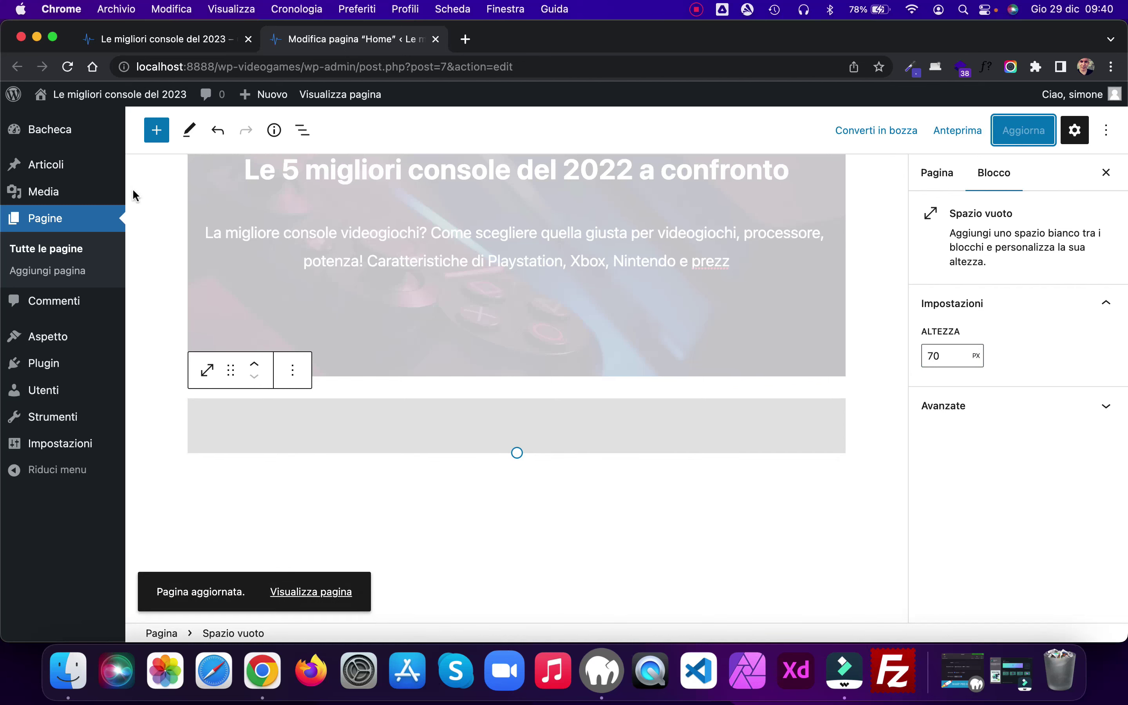
{"action": "left_click", "coordinate": [142, 45]}
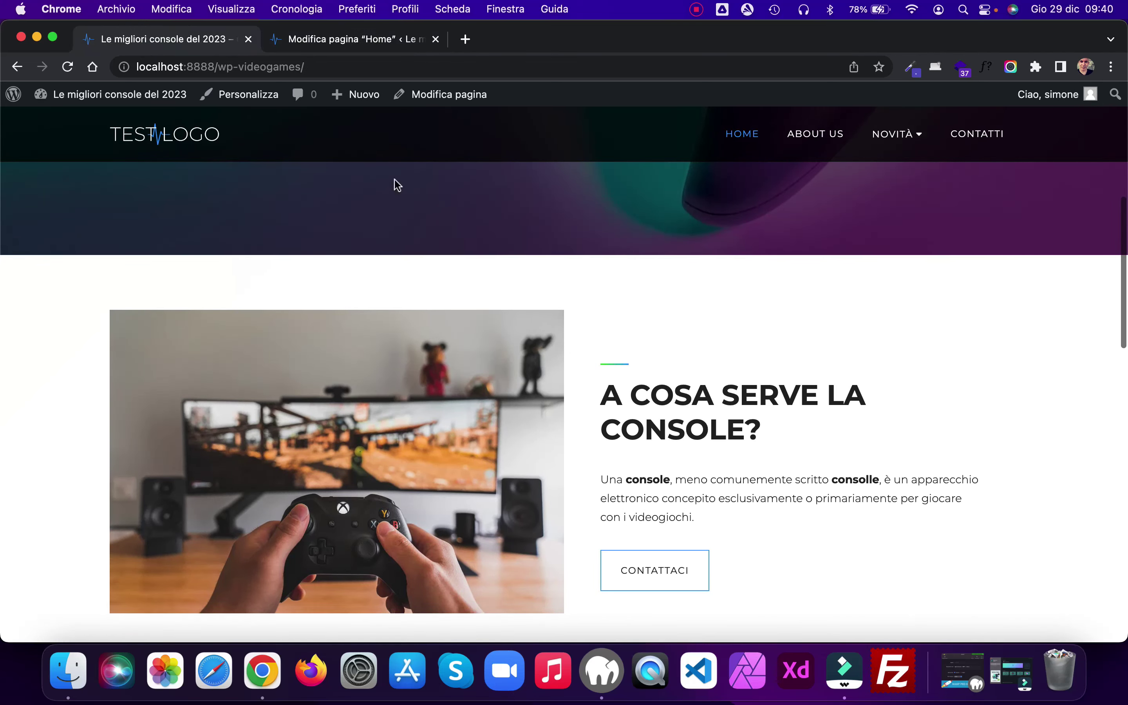
Step: Reload the live home page and scroll through it to check the gap below the cover
{"action": "left_click", "coordinate": [68, 68]}
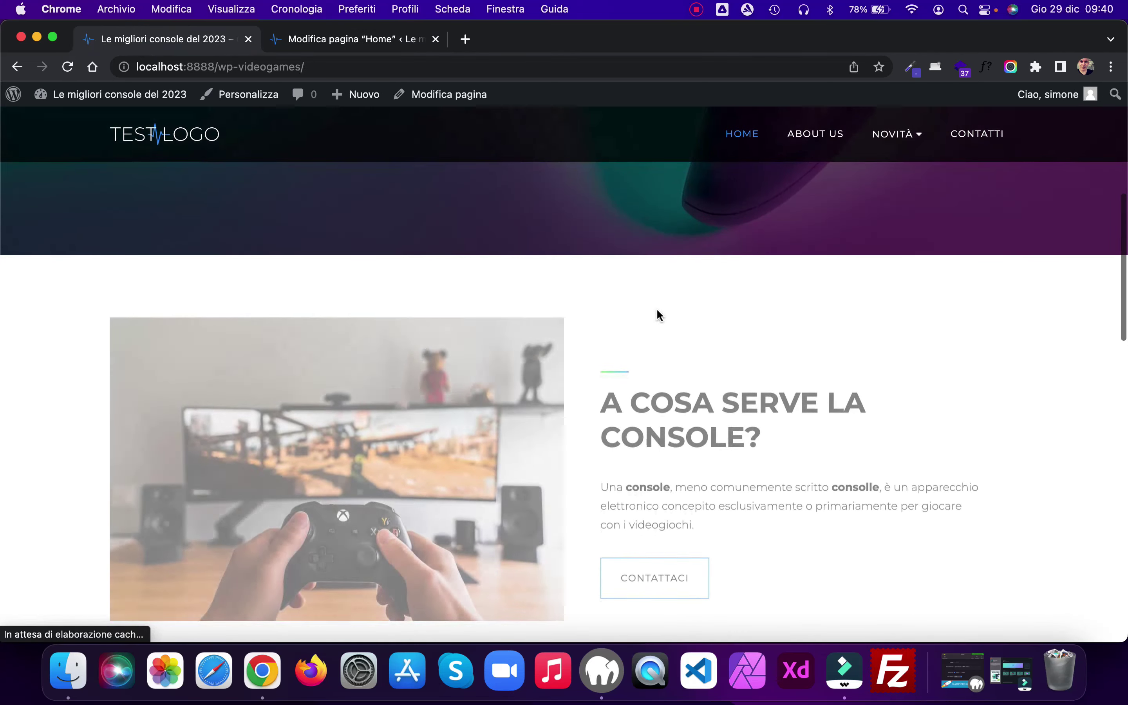
{"action": "scroll", "coordinate": [657, 308], "scroll_direction": "down", "scroll_amount": 10}
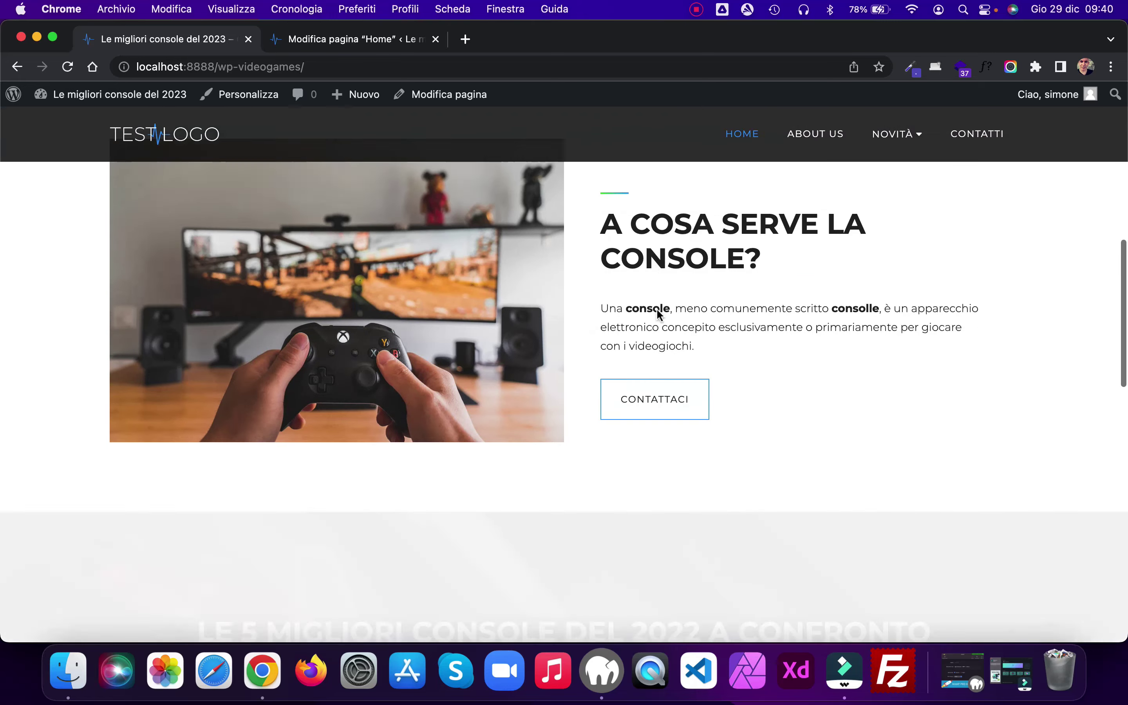
{"action": "scroll", "coordinate": [656, 309], "scroll_direction": "down", "scroll_amount": 6}
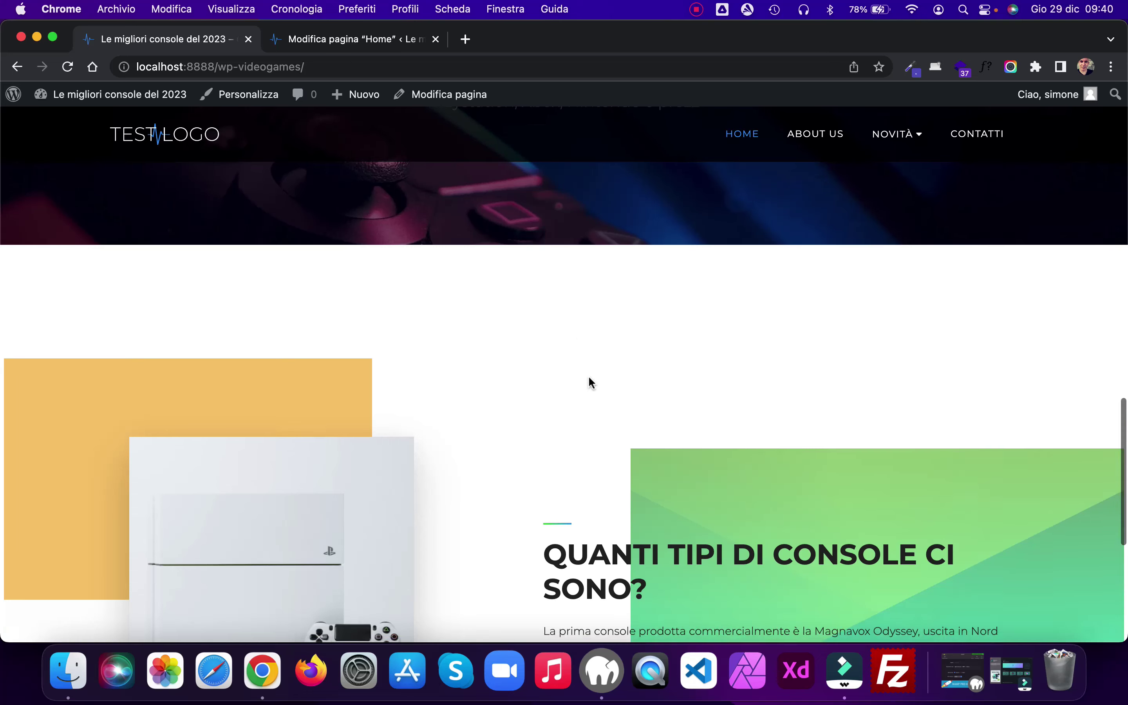
{"action": "scroll", "coordinate": [589, 377], "scroll_direction": "down", "scroll_amount": 8}
{"action": "scroll", "coordinate": [588, 378], "scroll_direction": "up", "scroll_amount": 9}
{"action": "scroll", "coordinate": [589, 375], "scroll_direction": "up", "scroll_amount": 5}
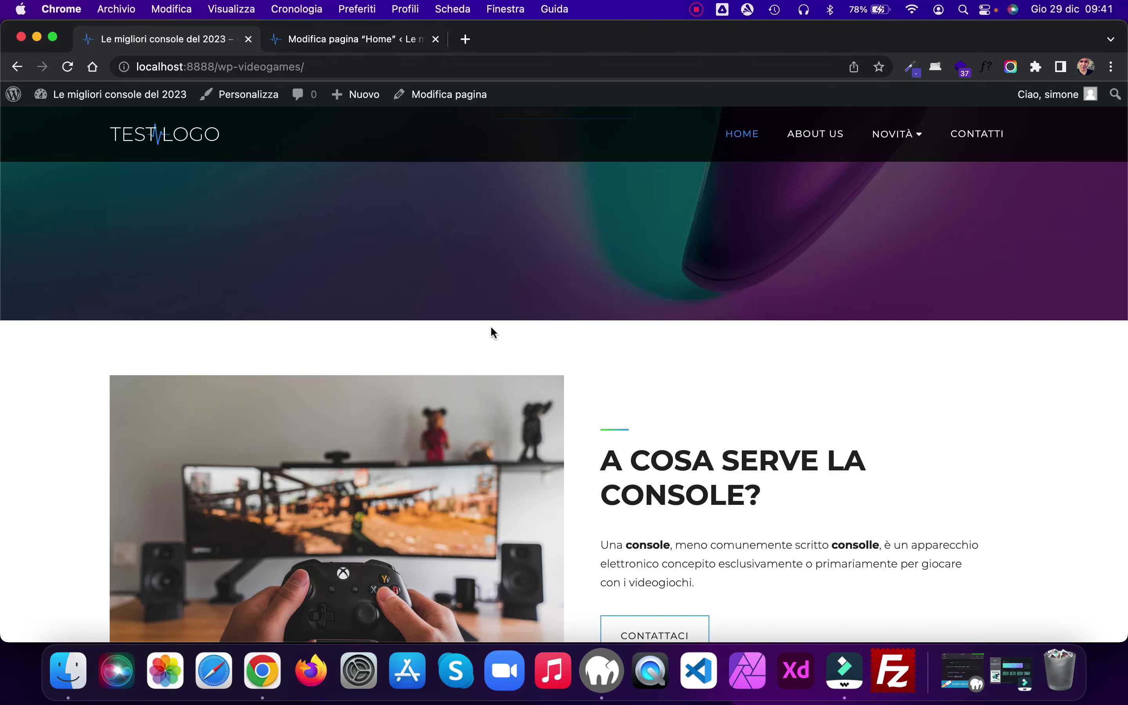
{"action": "scroll", "coordinate": [490, 325], "scroll_direction": "down", "scroll_amount": 10}
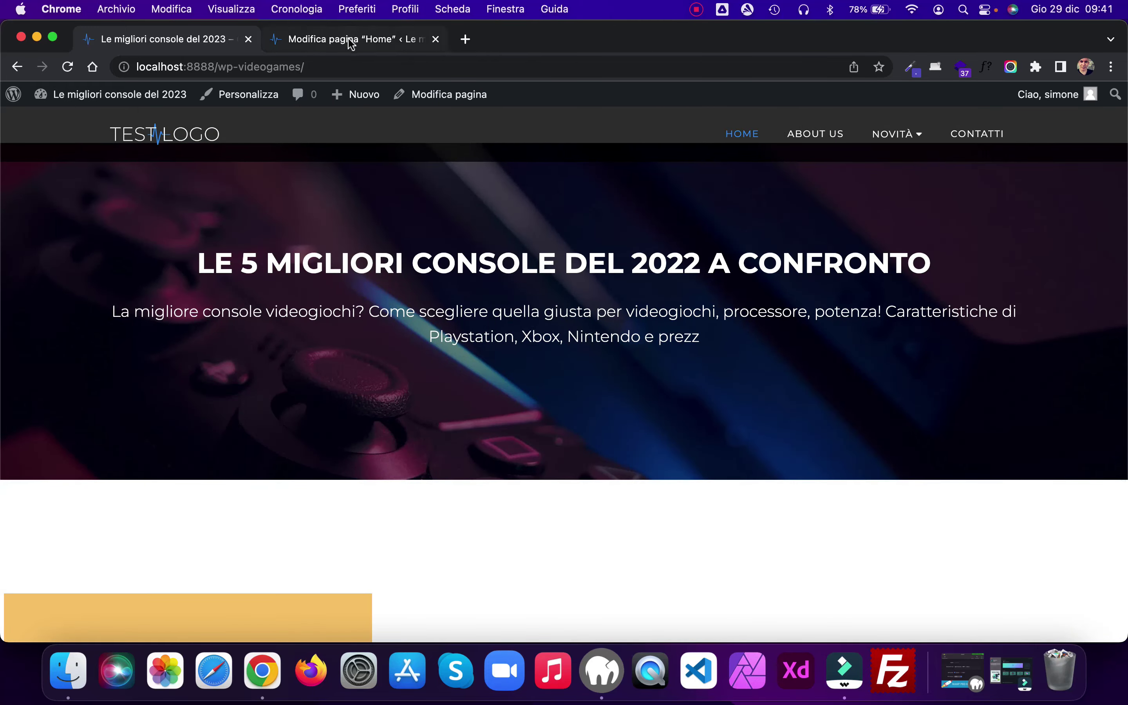
Step: Insert a 33/33/33 three-column Colonne block below the cover's spacer
{"action": "left_click", "coordinate": [349, 39]}
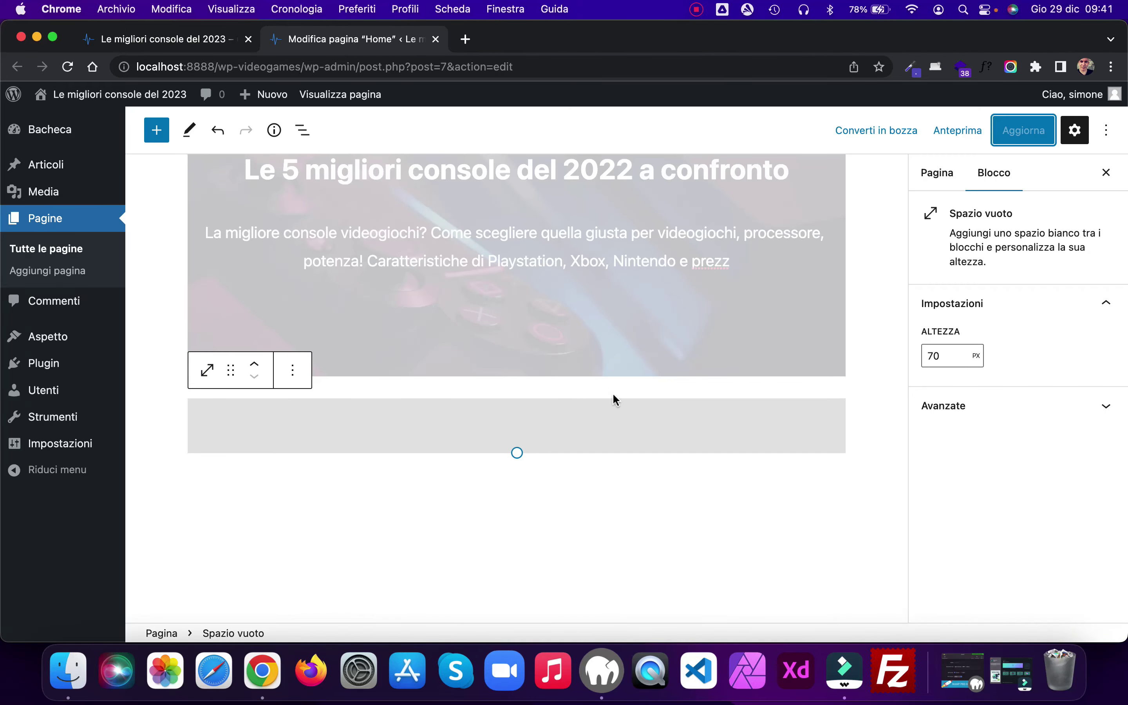
{"action": "scroll", "coordinate": [606, 483], "scroll_direction": "down", "scroll_amount": 3}
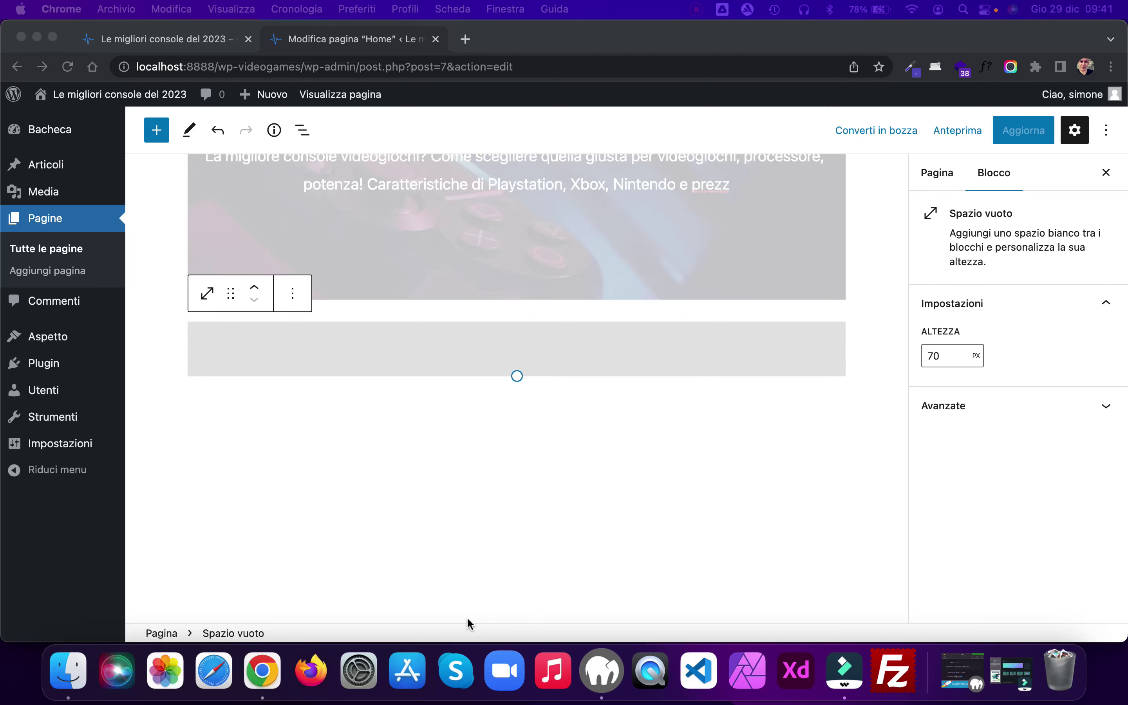
{"action": "left_click", "coordinate": [510, 406]}
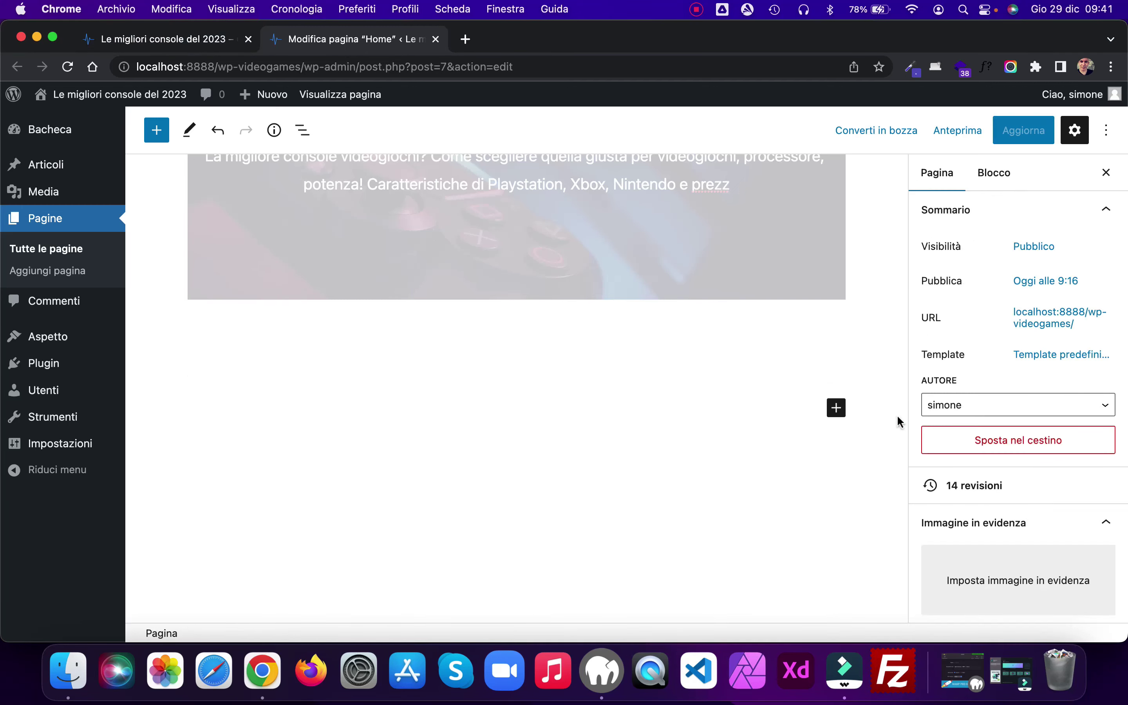
{"action": "left_click", "coordinate": [836, 407]}
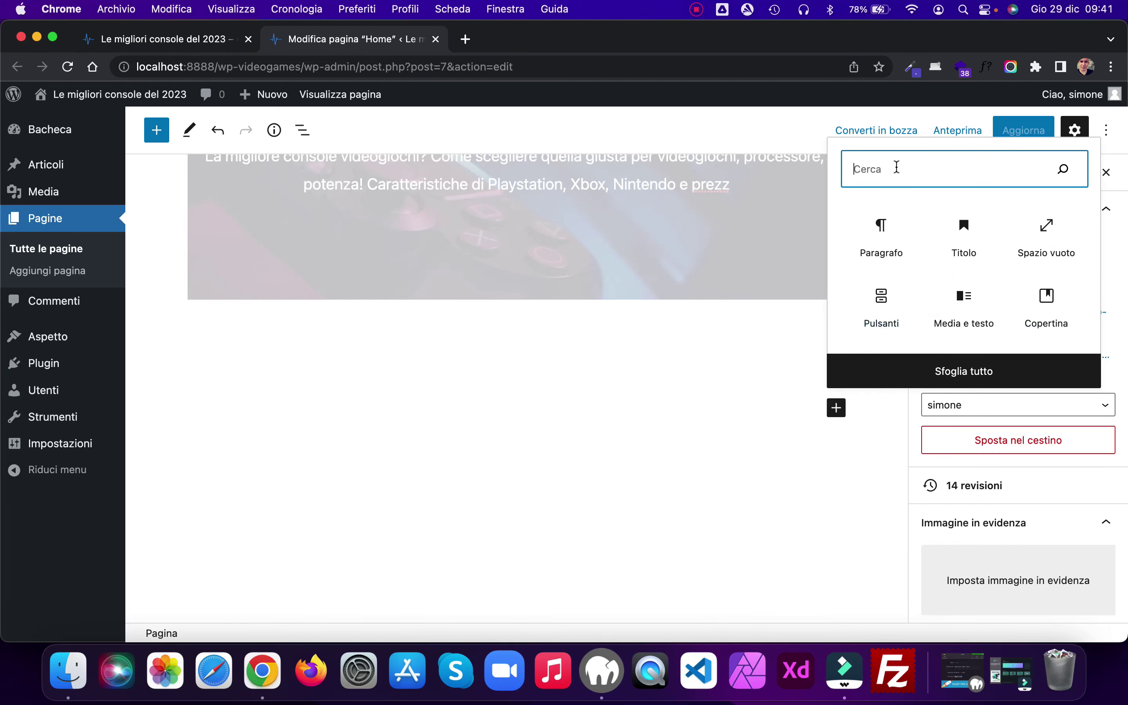
{"action": "type", "text": "co"}
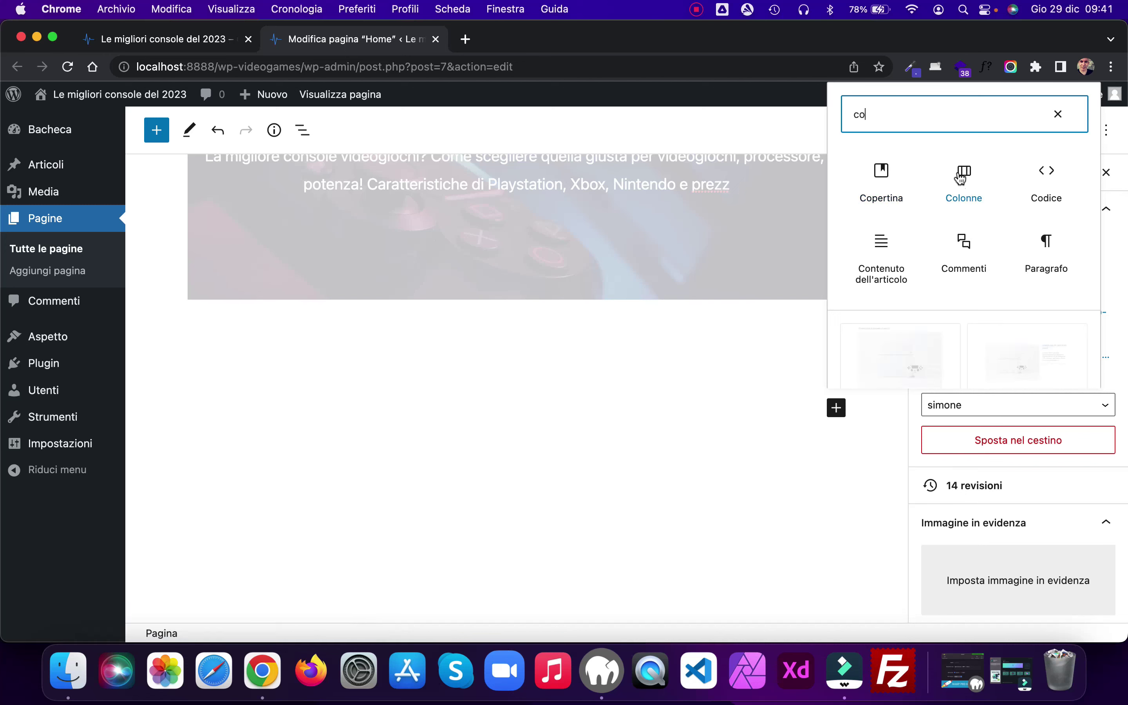
{"action": "left_click", "coordinate": [960, 178]}
{"action": "left_click", "coordinate": [529, 512]}
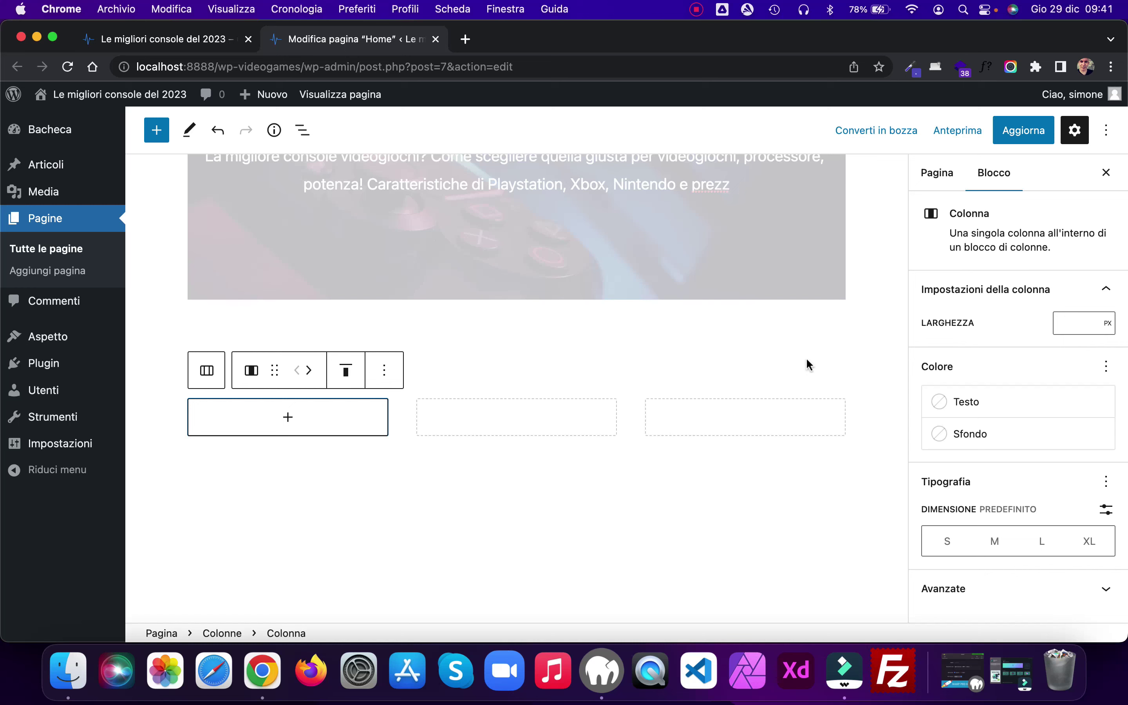
Step: Enter 'fade' in the selected column's Additional CSS class field
{"action": "scroll", "coordinate": [882, 328], "scroll_direction": "down", "scroll_amount": 3}
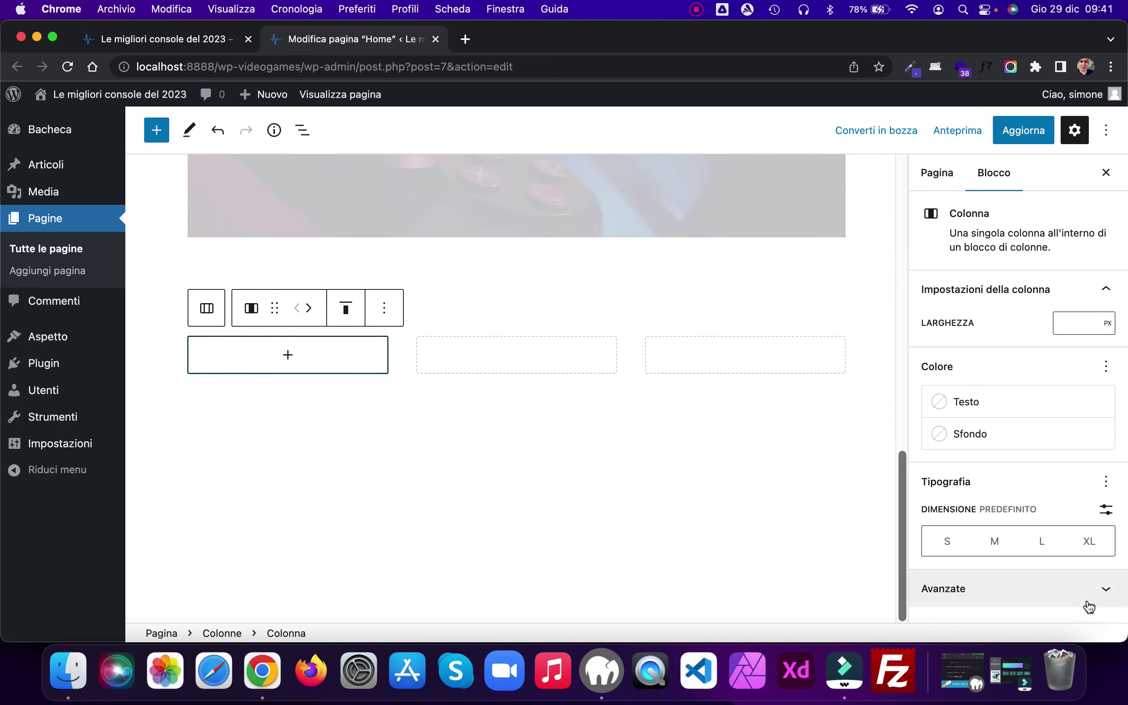
{"action": "left_click", "coordinate": [1103, 597]}
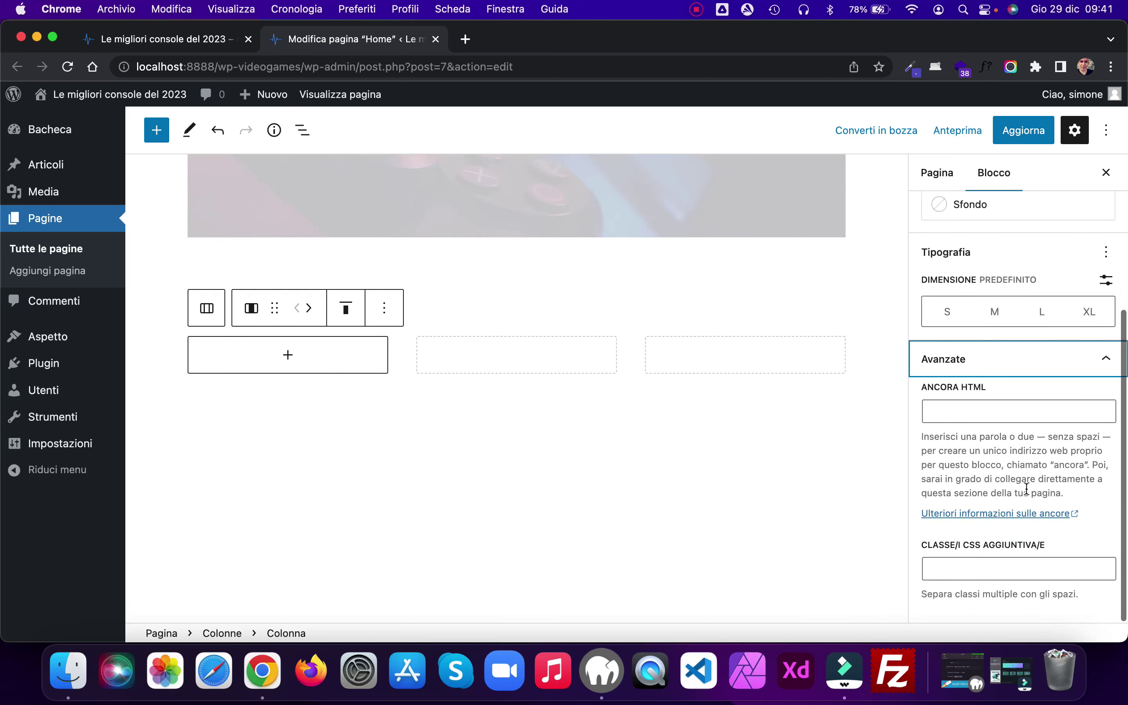
{"action": "left_click", "coordinate": [974, 569]}
{"action": "type", "text": "fade"}
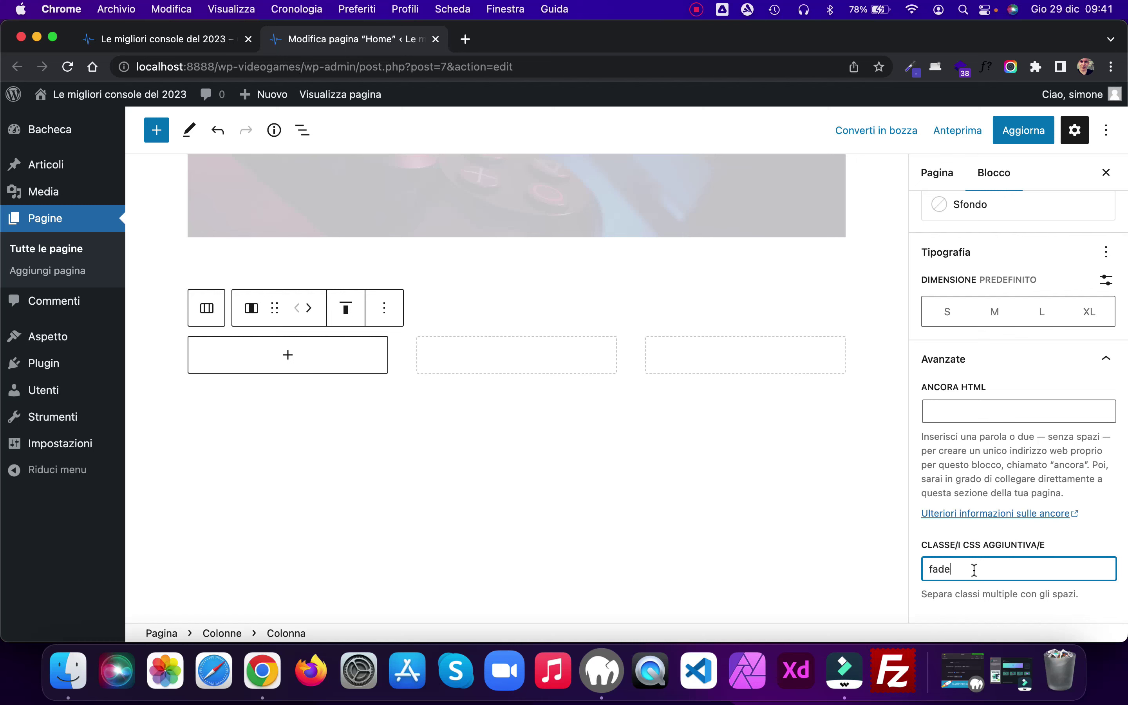
{"action": "left_click", "coordinate": [876, 475]}
Step: Give the middle and third columns the 'fade' CSS class as well
{"action": "left_click", "coordinate": [424, 360]}
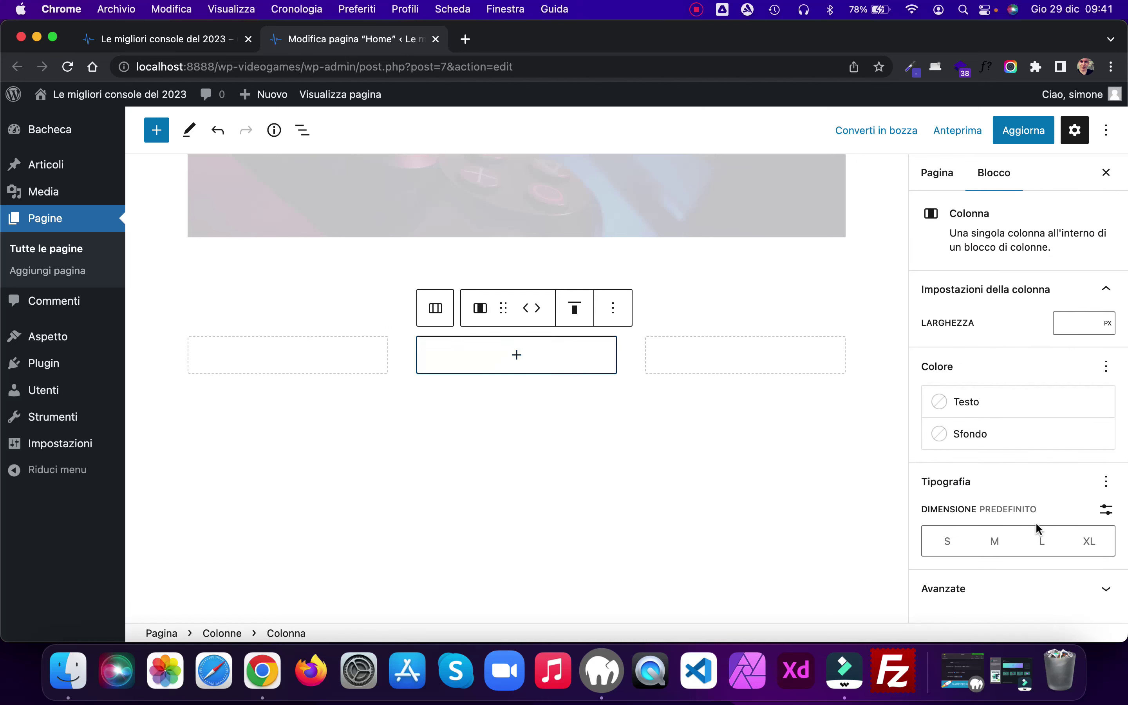
{"action": "left_click", "coordinate": [1104, 588]}
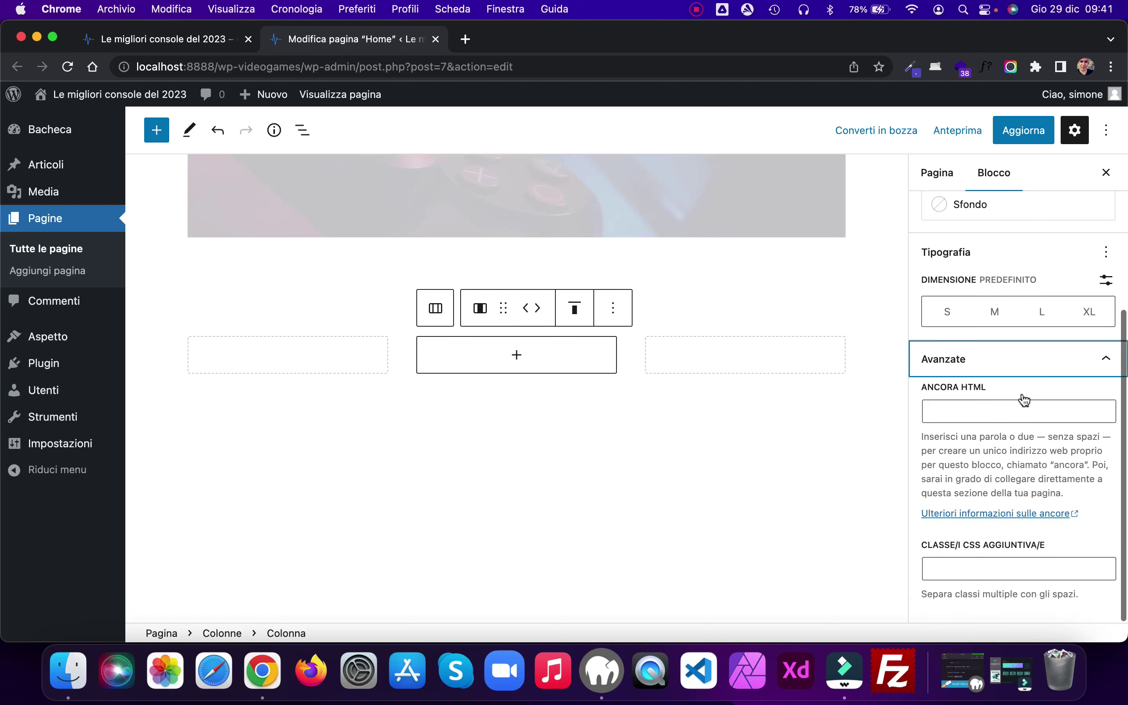
{"action": "left_click", "coordinate": [975, 568]}
{"action": "type", "text": "fade"}
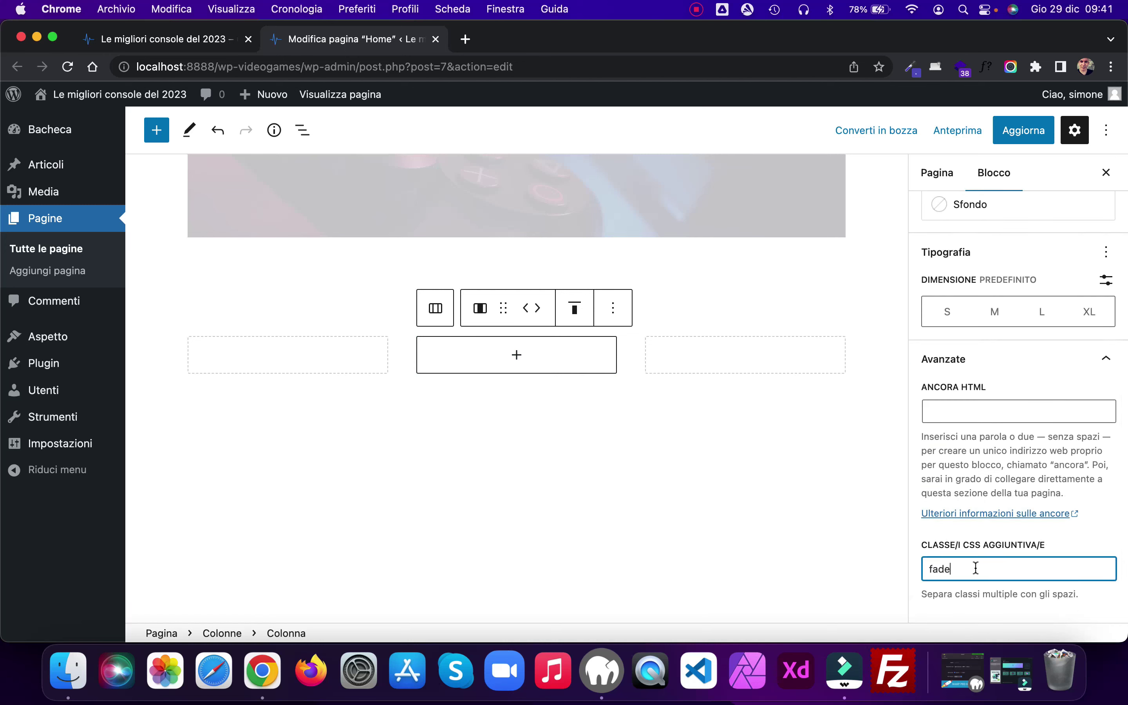
{"action": "left_click", "coordinate": [836, 496]}
{"action": "left_click", "coordinate": [779, 345]}
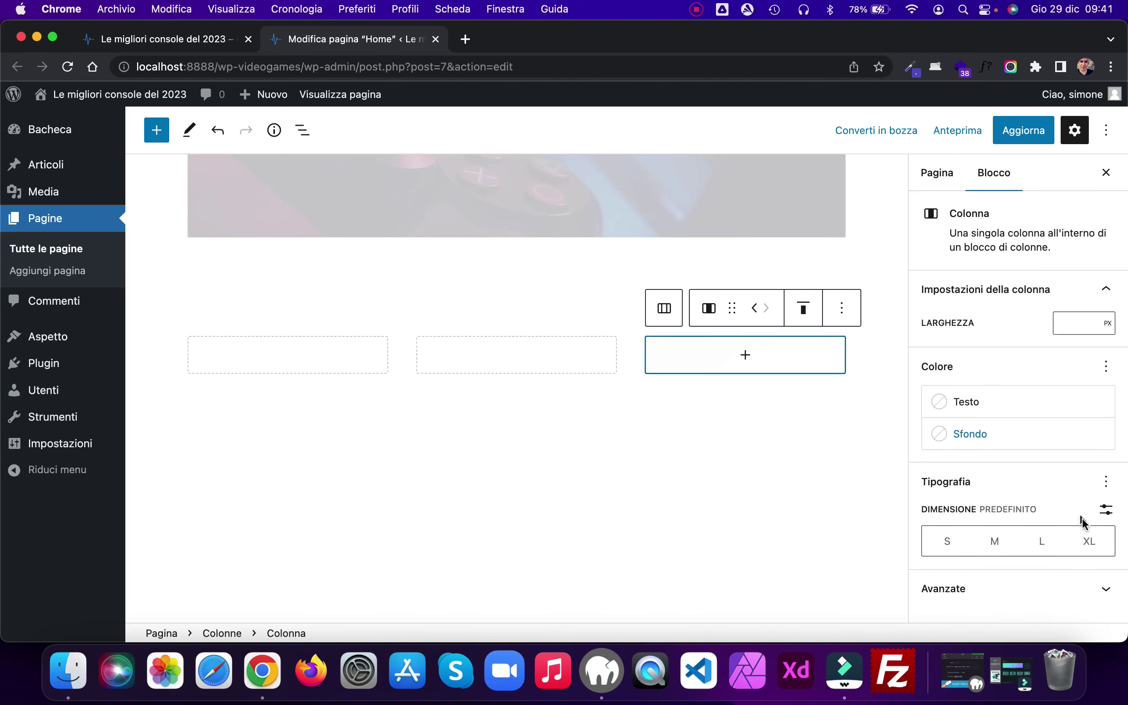
{"action": "scroll", "coordinate": [1053, 351], "scroll_direction": "down", "scroll_amount": 5}
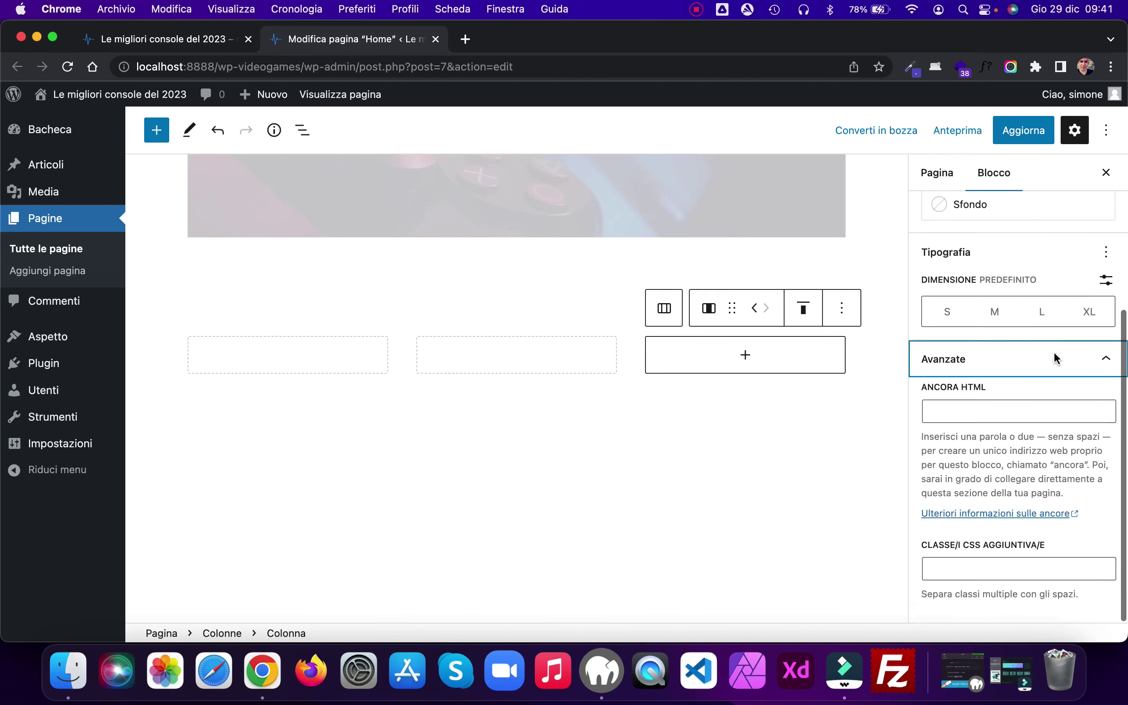
{"action": "left_click", "coordinate": [970, 565]}
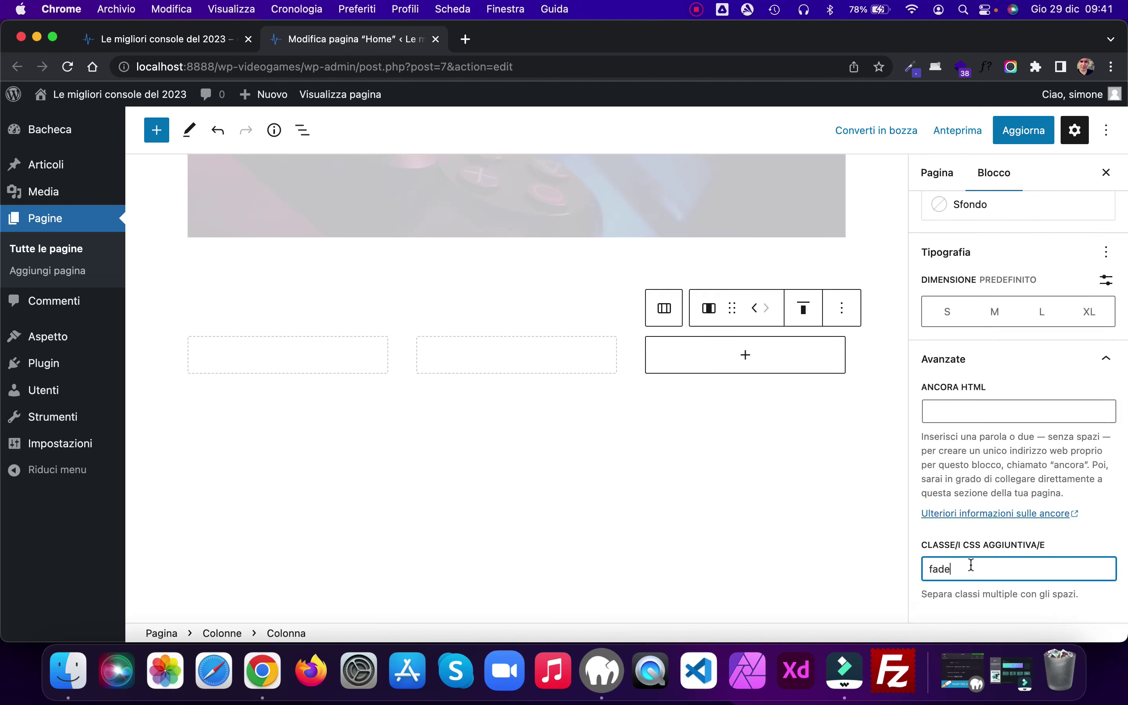
{"action": "left_click", "coordinate": [866, 512]}
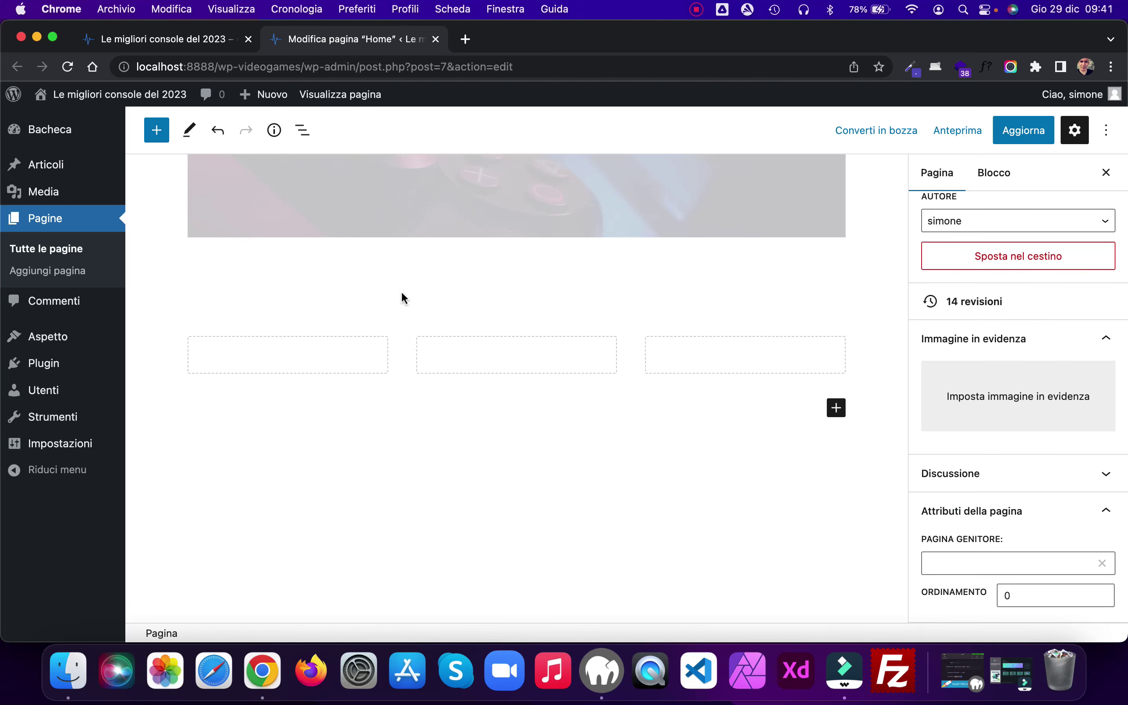
Step: Give the whole Colonne block the CSS class 'content' and update the page
{"action": "left_click", "coordinate": [301, 130]}
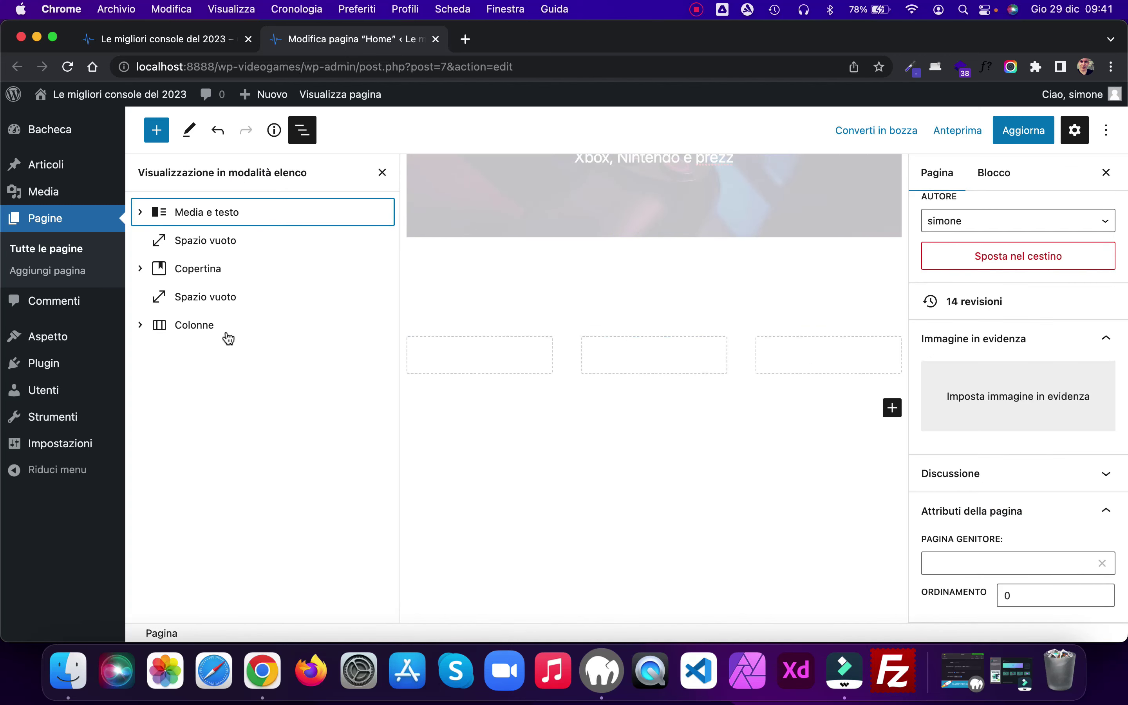
{"action": "left_click", "coordinate": [144, 328]}
{"action": "left_click", "coordinate": [200, 328]}
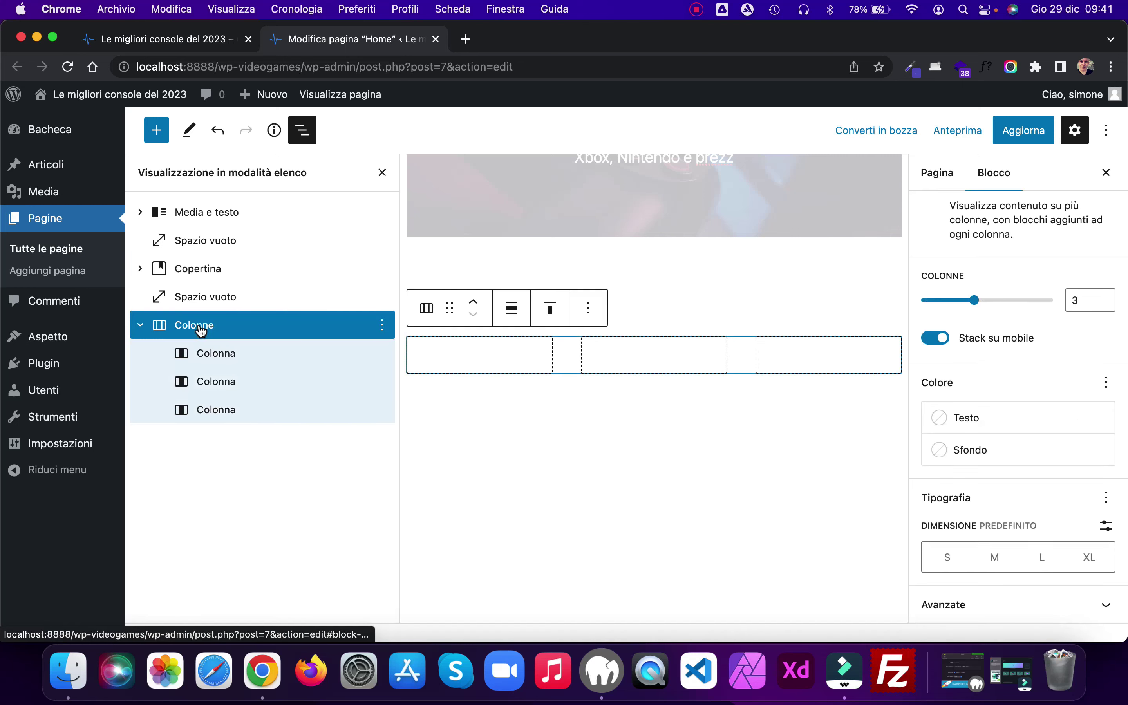
{"action": "left_click", "coordinate": [1104, 606]}
{"action": "left_click", "coordinate": [972, 571]}
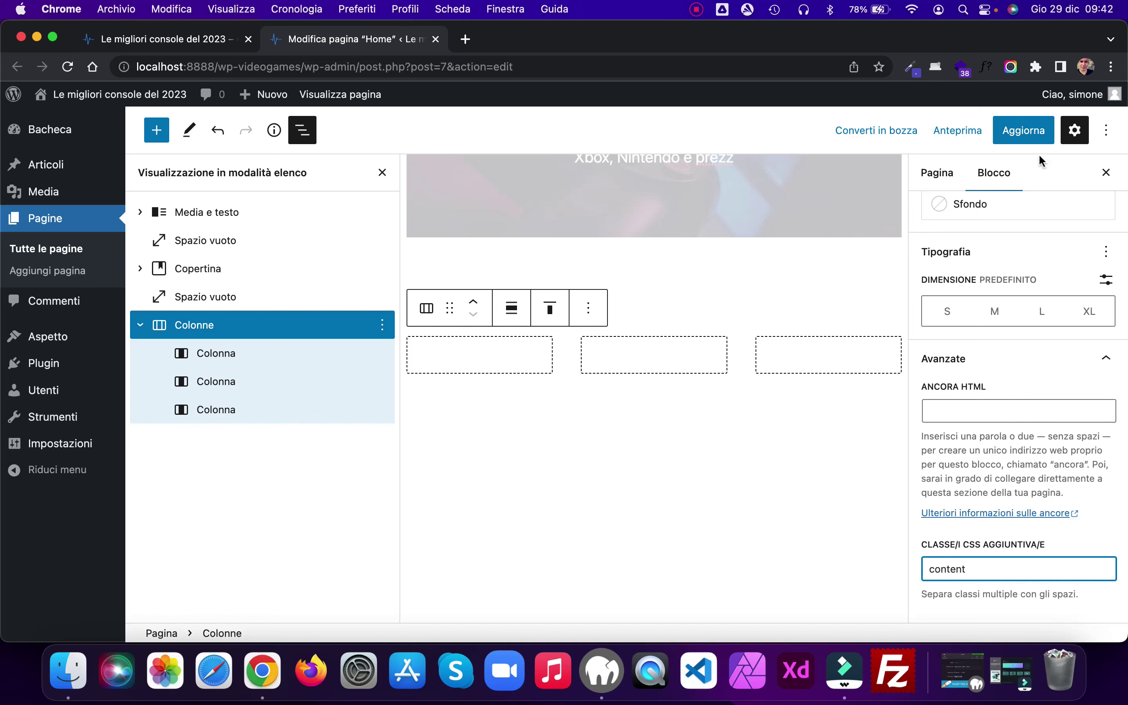
{"action": "left_click", "coordinate": [1021, 138]}
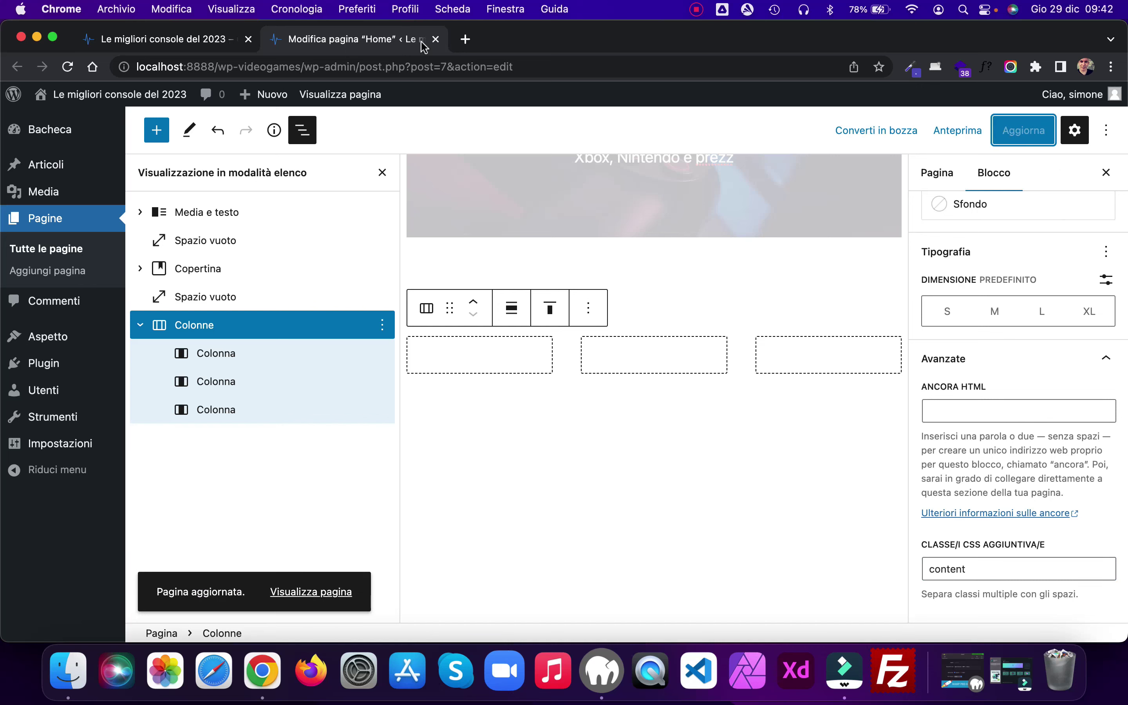
{"action": "left_click", "coordinate": [382, 173]}
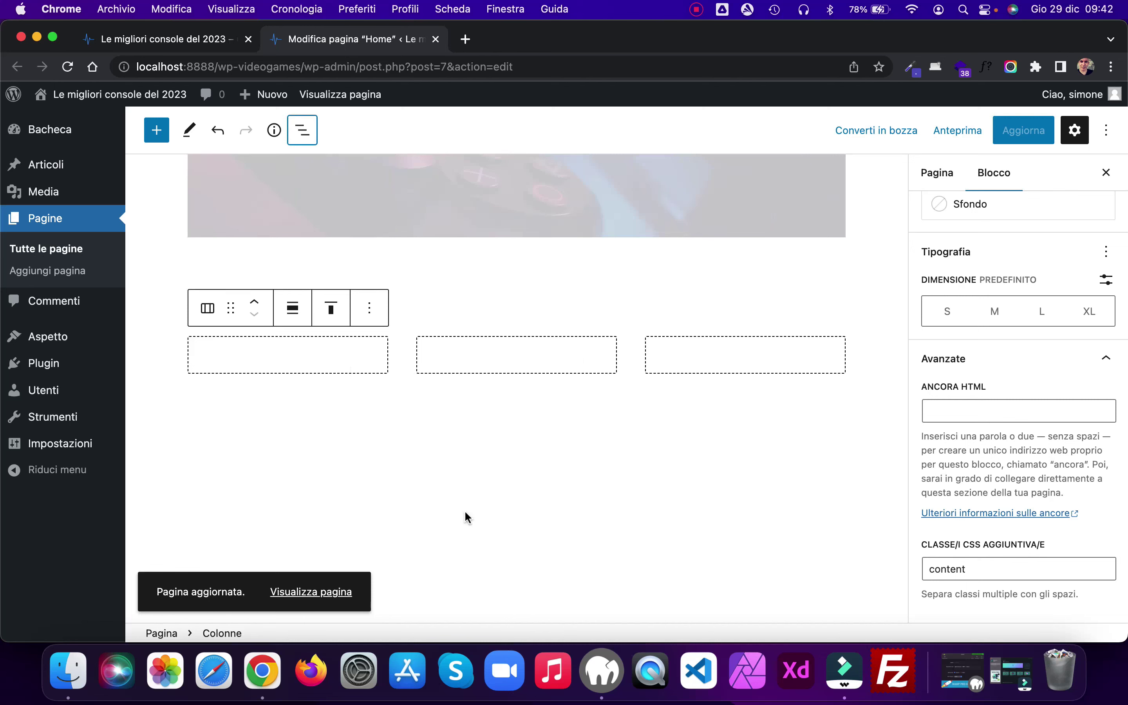
Step: Add a centred H3 heading 'Nintendo Switch' to the first column
{"action": "left_click", "coordinate": [283, 359]}
{"action": "left_click", "coordinate": [287, 355]}
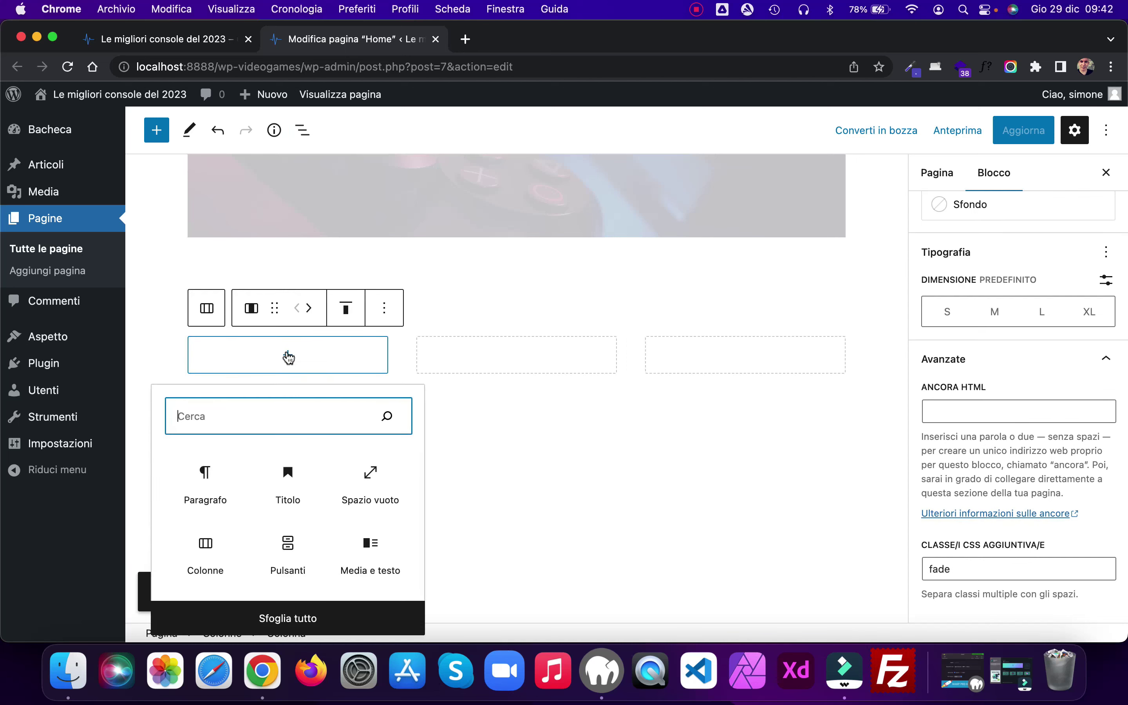
{"action": "left_click", "coordinate": [289, 484]}
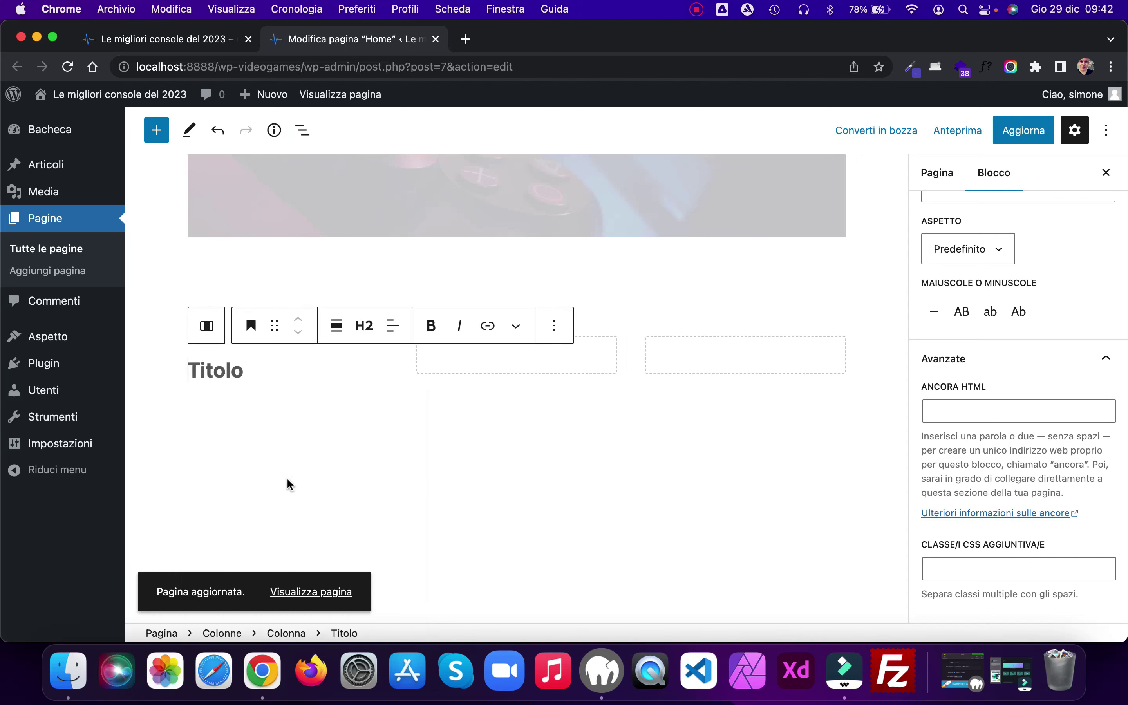
{"action": "left_click", "coordinate": [364, 325]}
{"action": "left_click", "coordinate": [372, 430]}
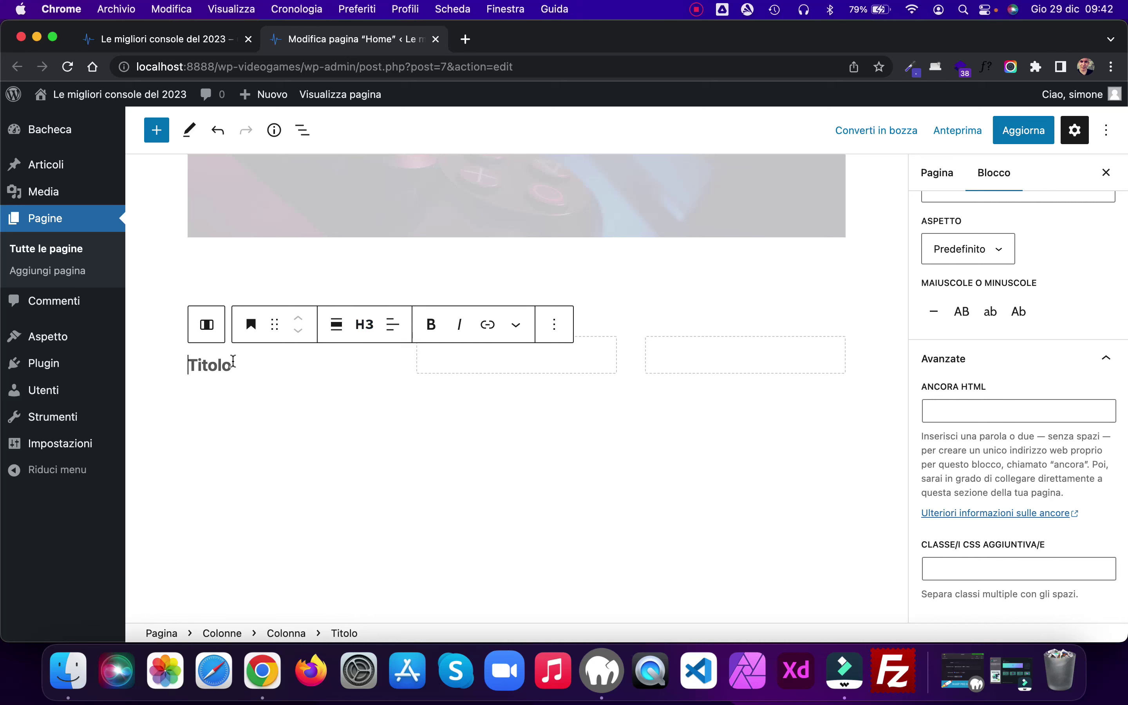
{"action": "type", "text": "Nintendo Switch"}
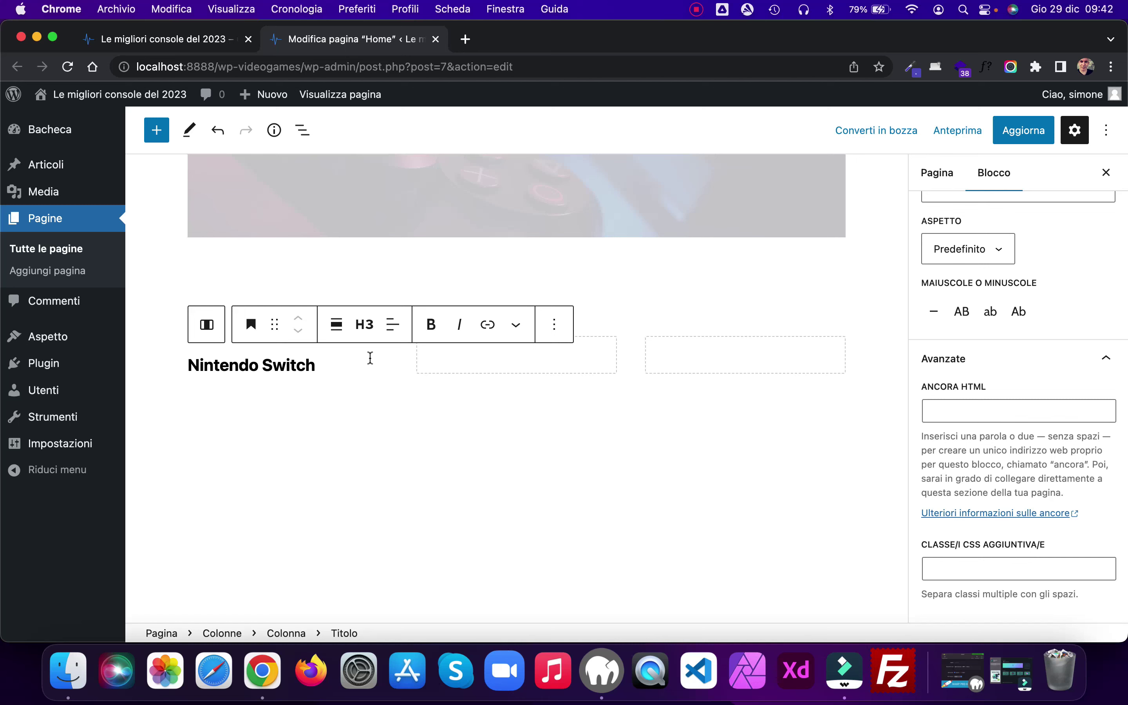
{"action": "left_click", "coordinate": [393, 324]}
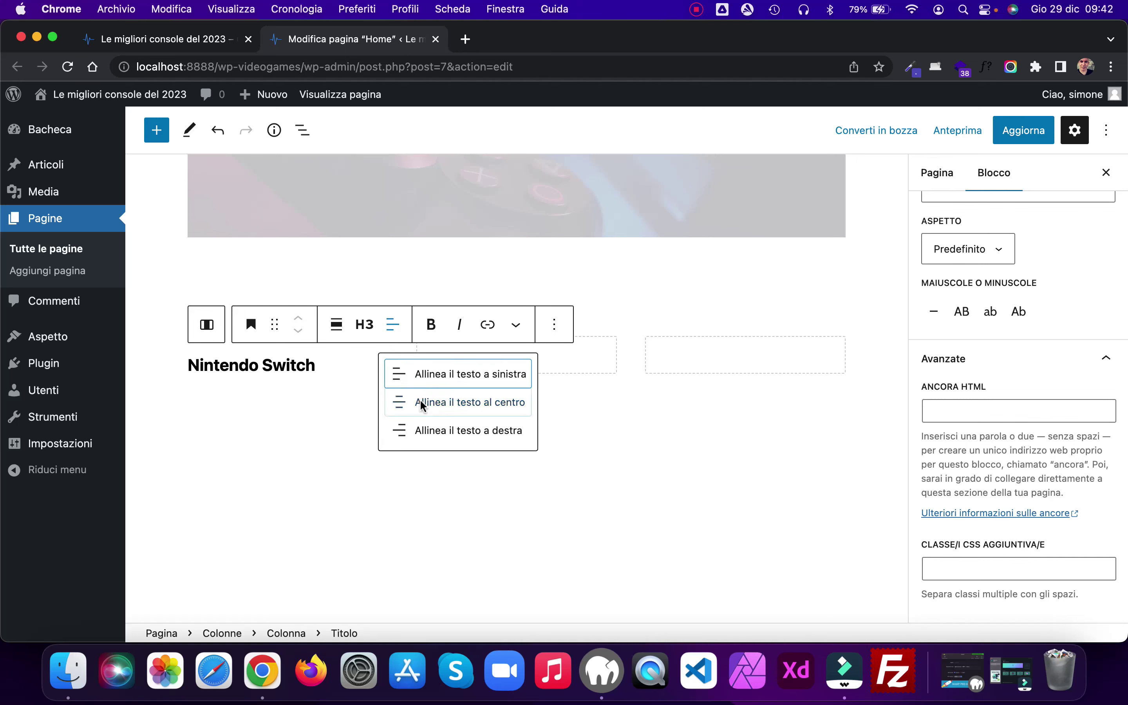
{"action": "left_click", "coordinate": [419, 398]}
Step: Paste the Lorem ipsum text as a centred paragraph below the heading
{"action": "left_click", "coordinate": [367, 364]}
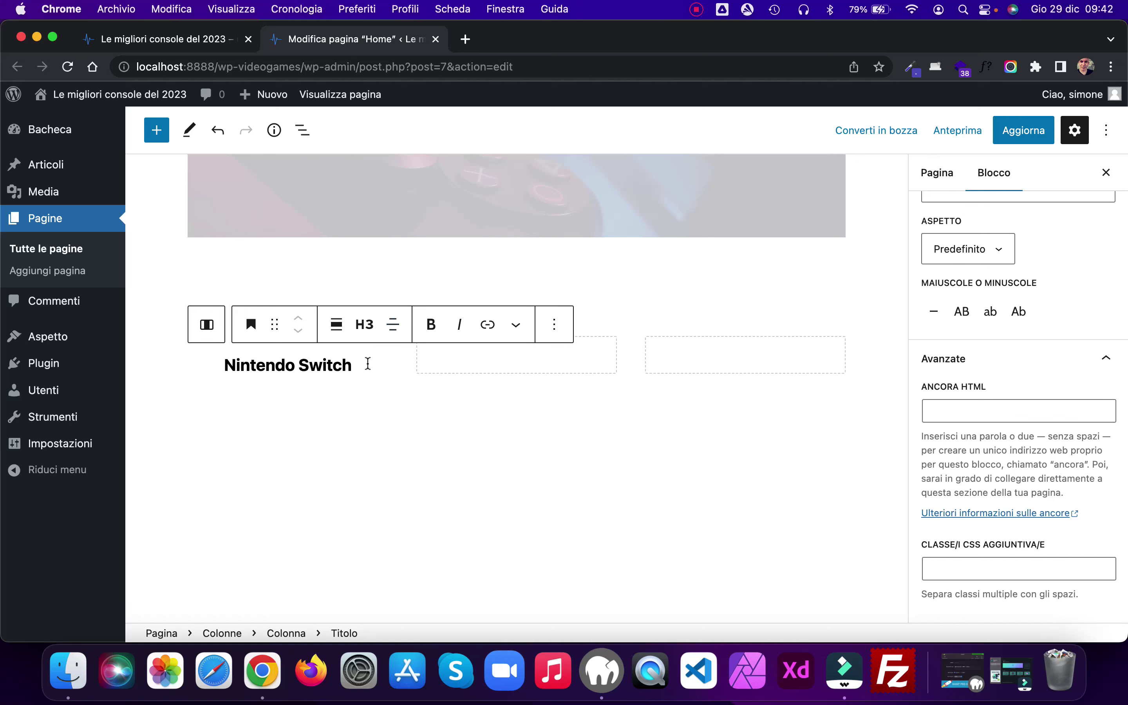
{"action": "key", "text": "Return"}
{"action": "type", "text": "Lorem ipsum dolor sit amet, consectetur adipiscing elit, sed do eiusmod tempor incididunt ut labore et dolore magna aliqua."}
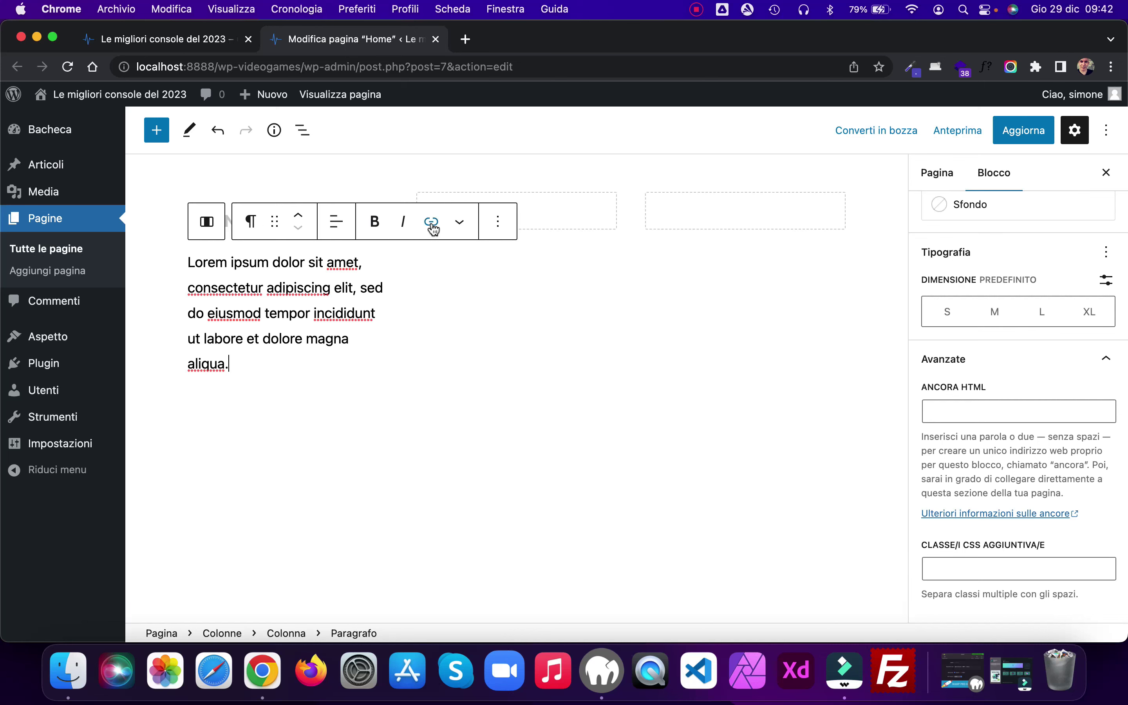
{"action": "left_click", "coordinate": [336, 221]}
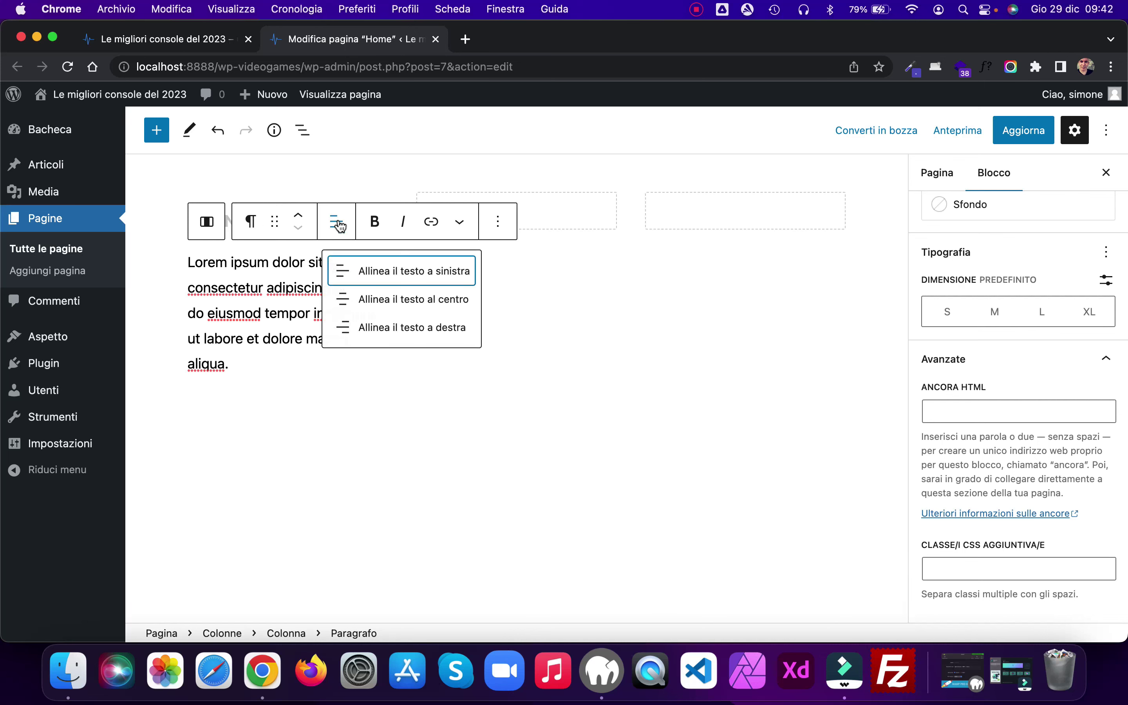
{"action": "left_click", "coordinate": [383, 300]}
{"action": "left_click", "coordinate": [331, 369]}
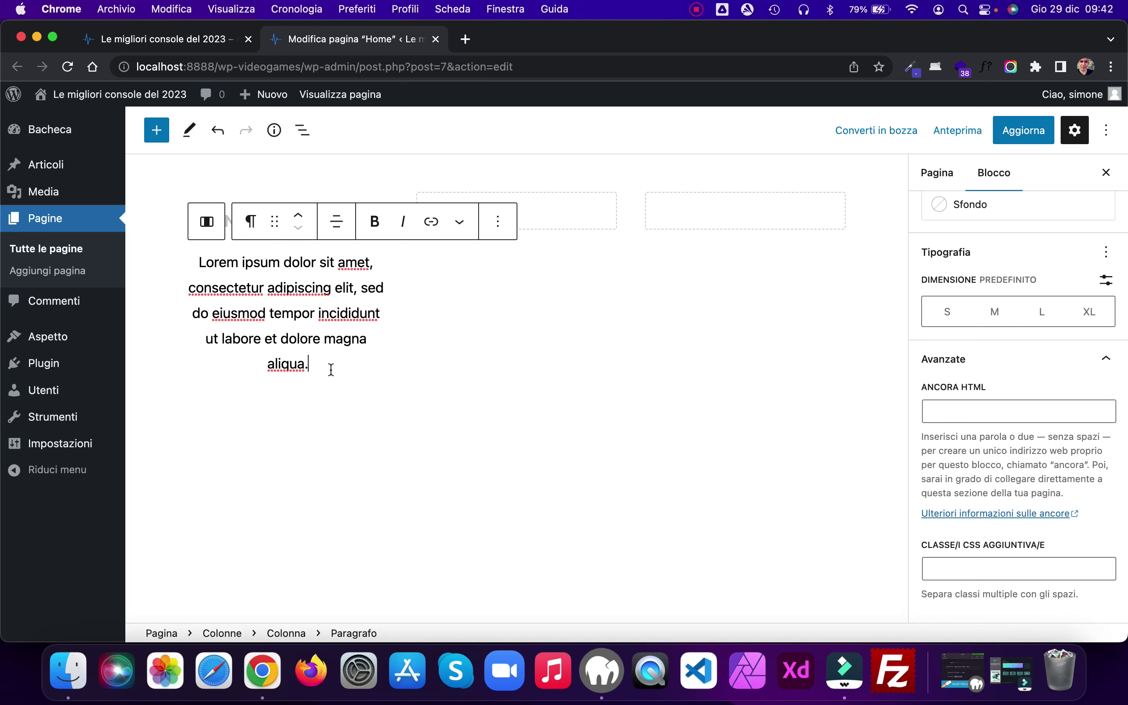
{"action": "key", "text": "Return"}
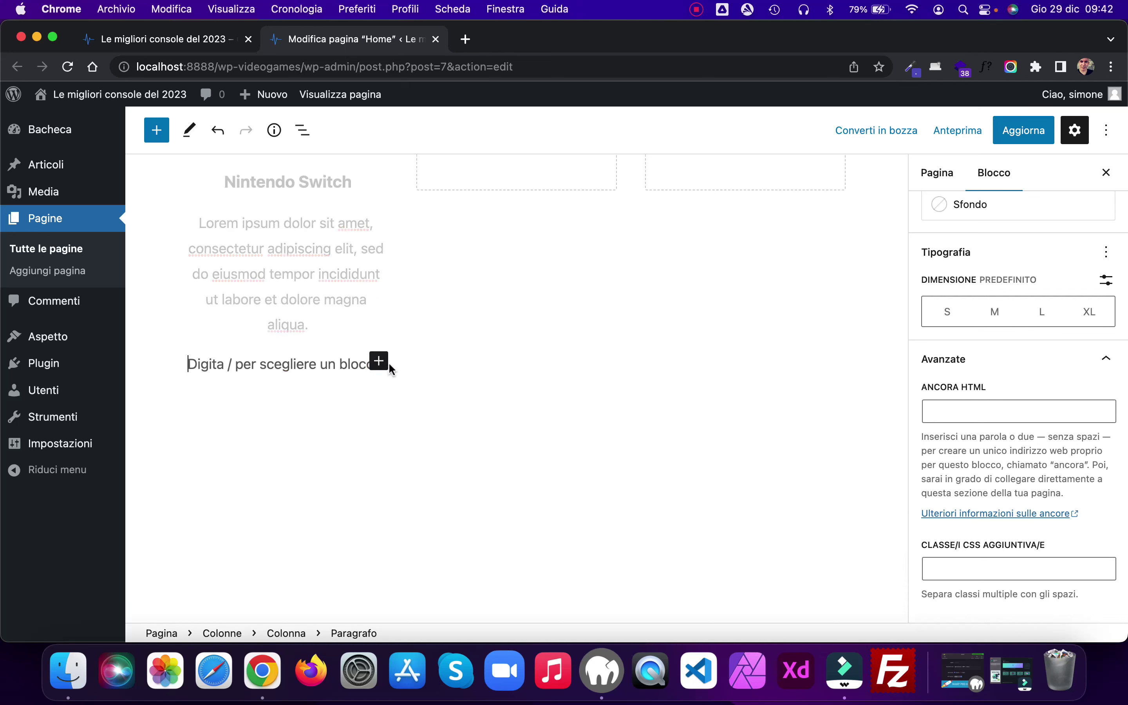
Step: Add a centre-justified 'Comprale ora' button with link '#' under the Lorem paragraph
{"action": "left_click", "coordinate": [386, 365]}
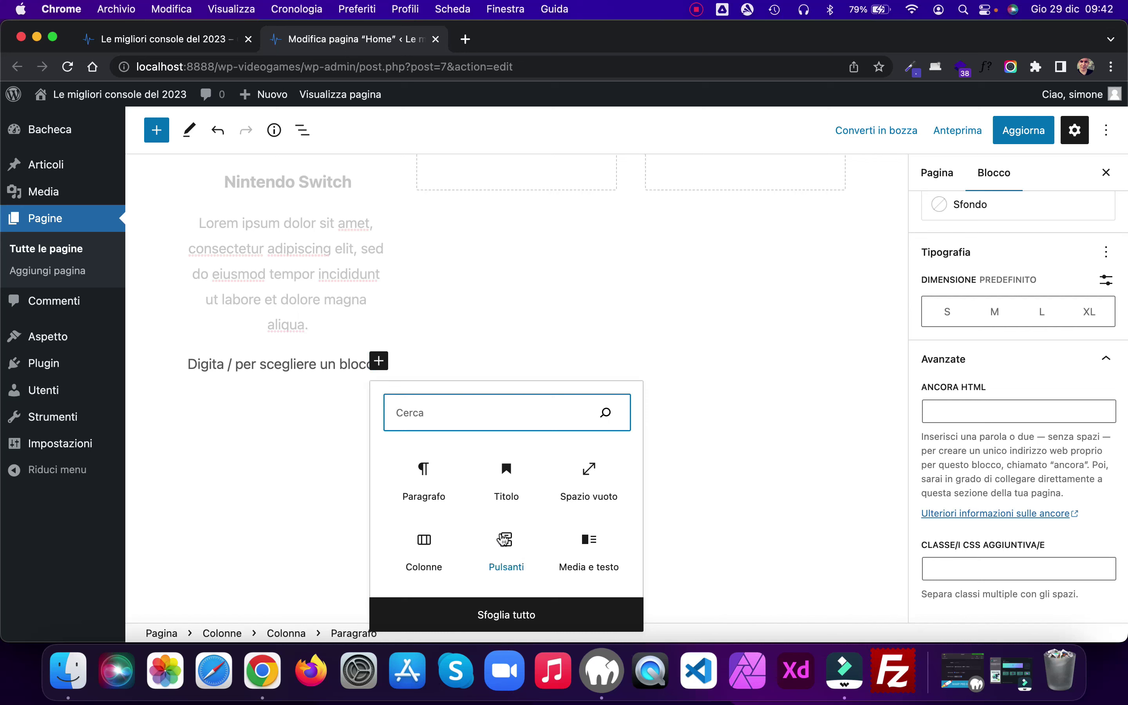
{"action": "left_click", "coordinate": [506, 541]}
{"action": "type", "text": "C"}
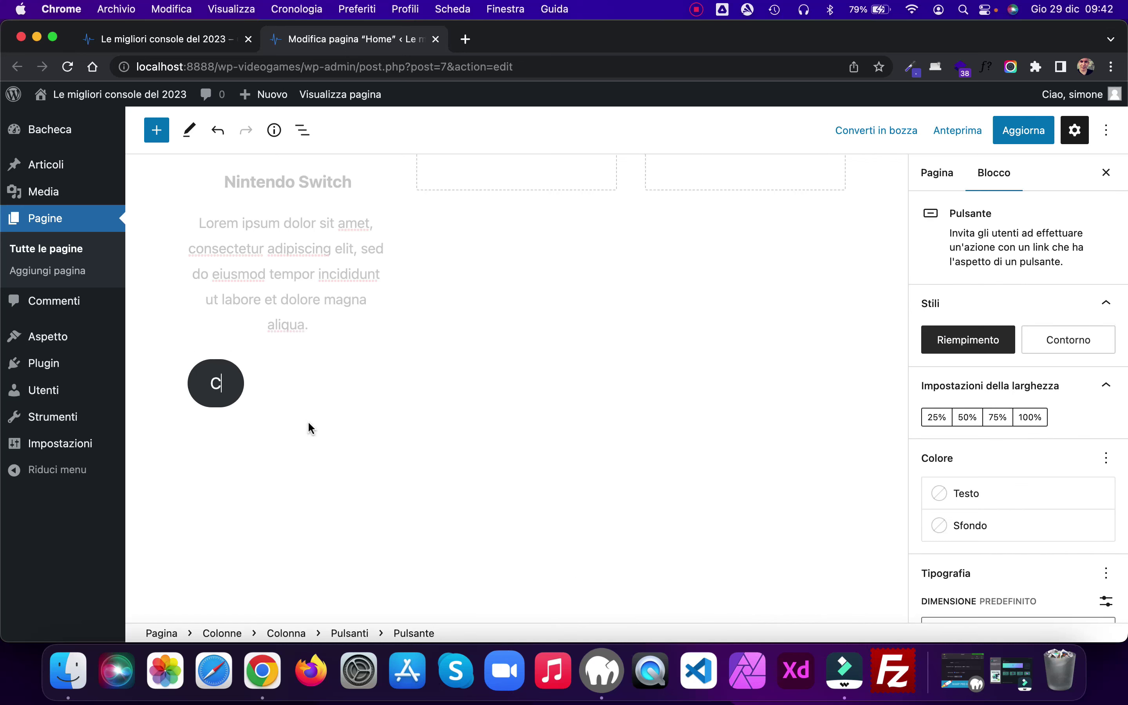
{"action": "type", "text": "omprale ora"}
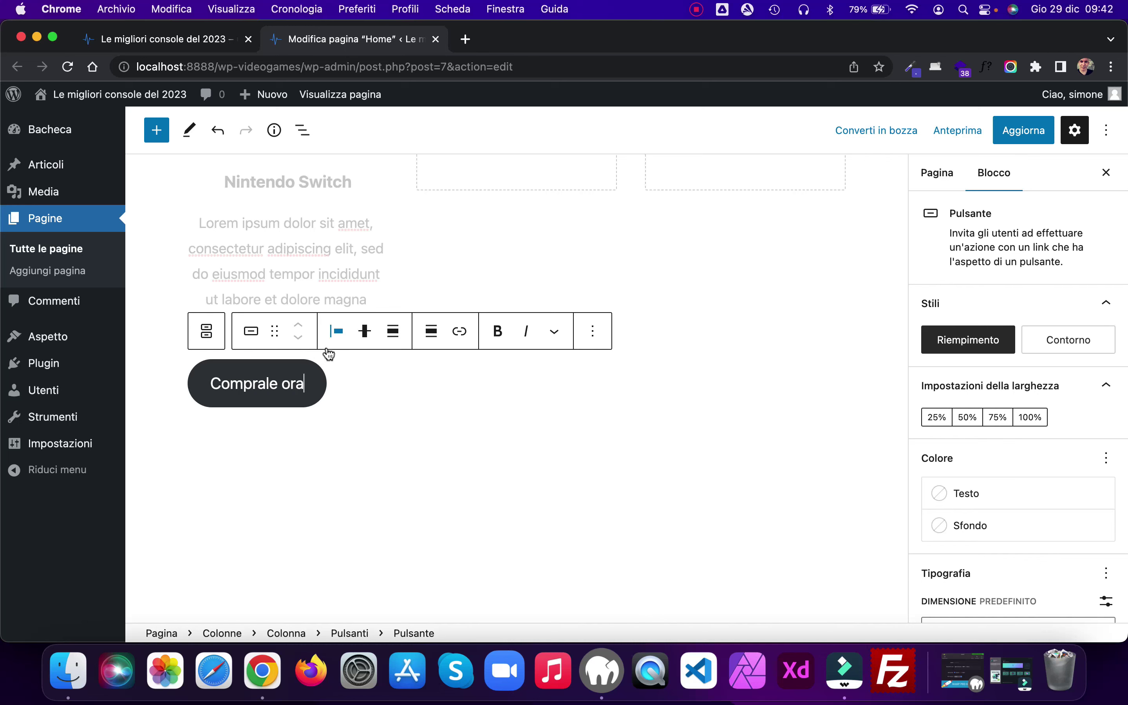
{"action": "left_click", "coordinate": [338, 332]}
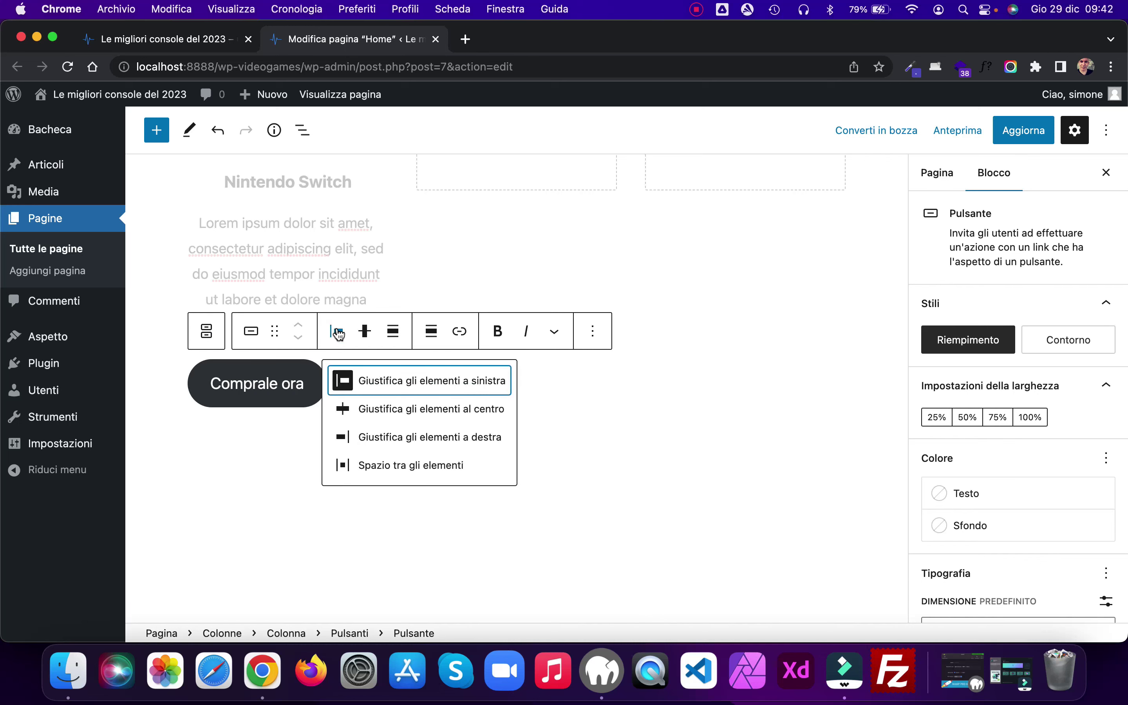
{"action": "left_click", "coordinate": [377, 410]}
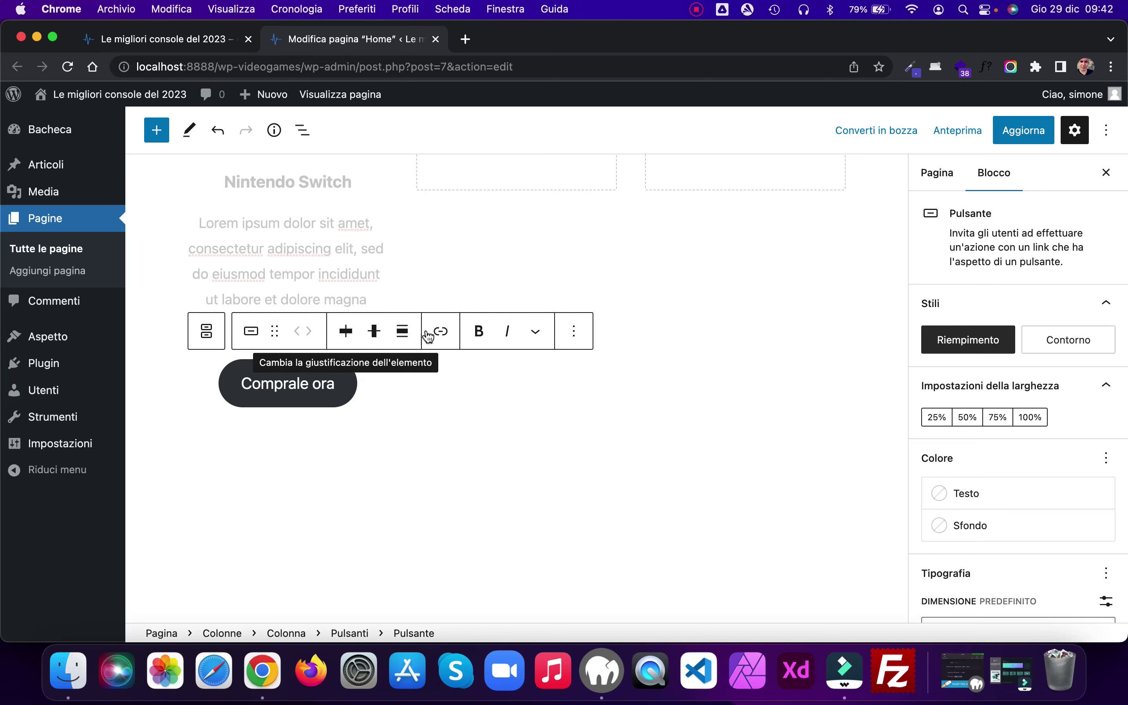
{"action": "left_click_drag", "start_coordinate": [333, 383], "coordinate": [239, 384]}
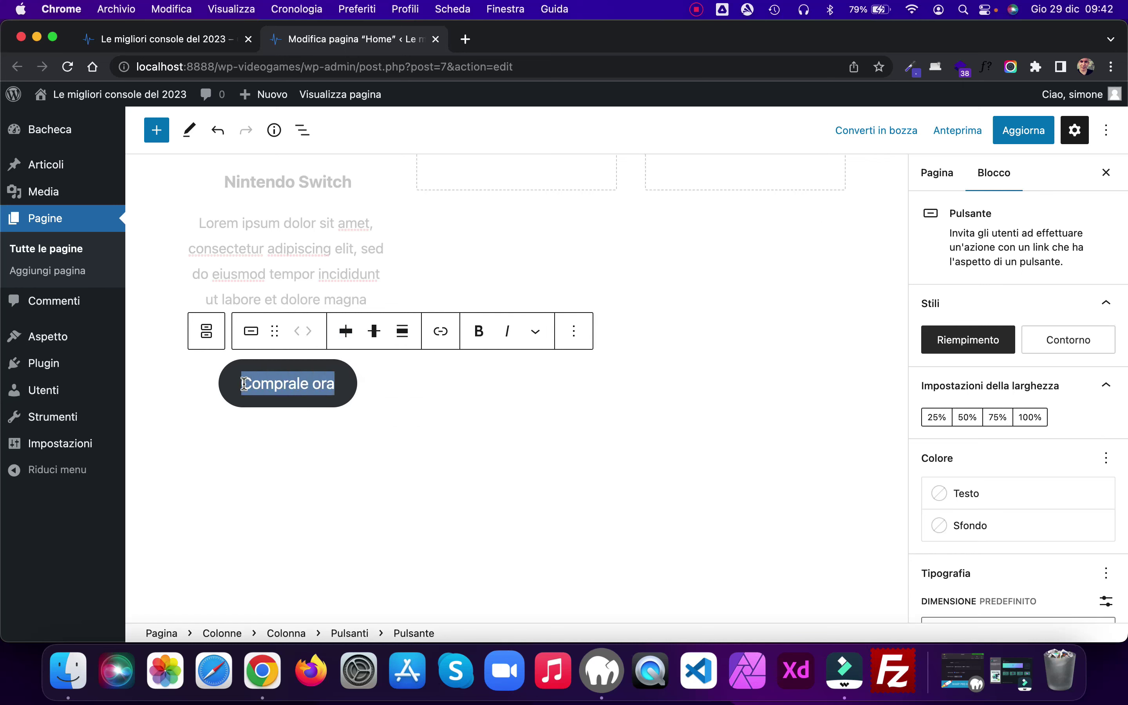
{"action": "left_click", "coordinate": [440, 332]}
{"action": "type", "text": "#"}
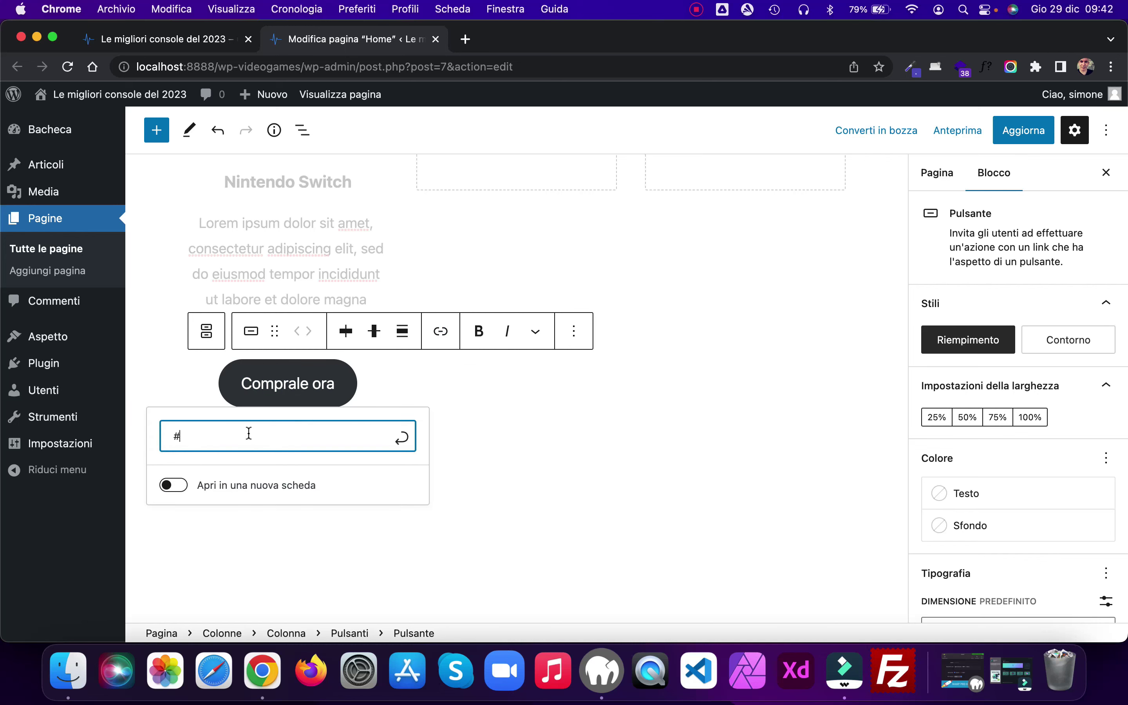
{"action": "left_click", "coordinate": [402, 437]}
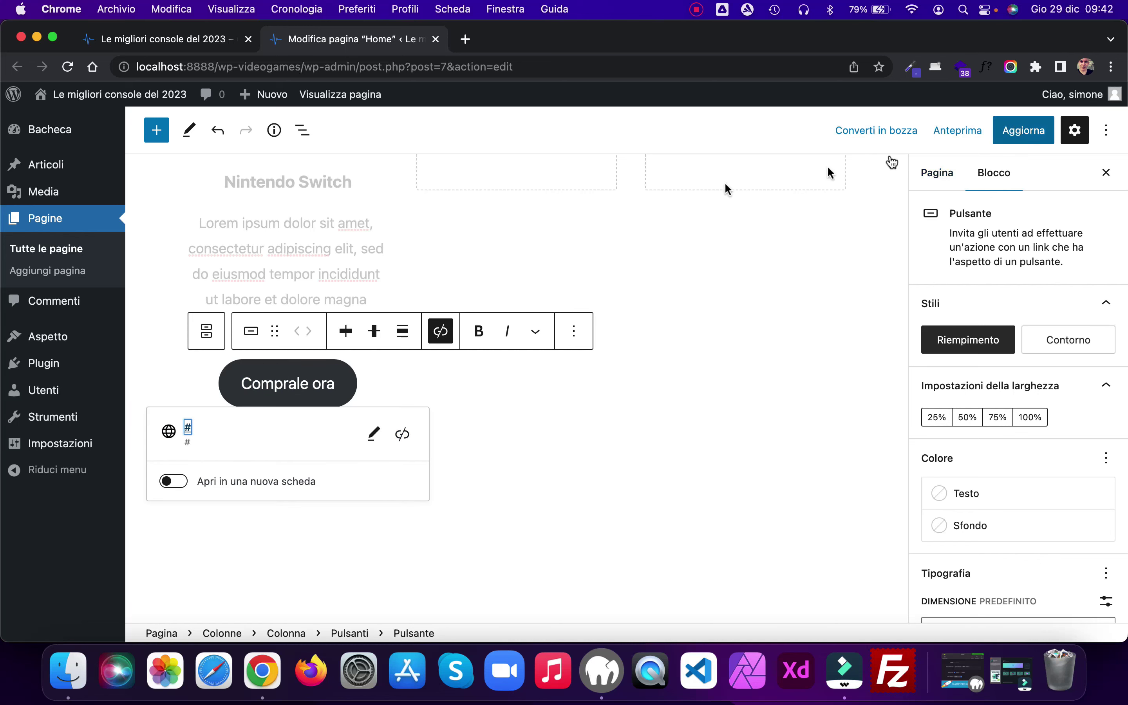
Step: Update the page and reload the live home page to check it
{"action": "left_click", "coordinate": [1032, 134]}
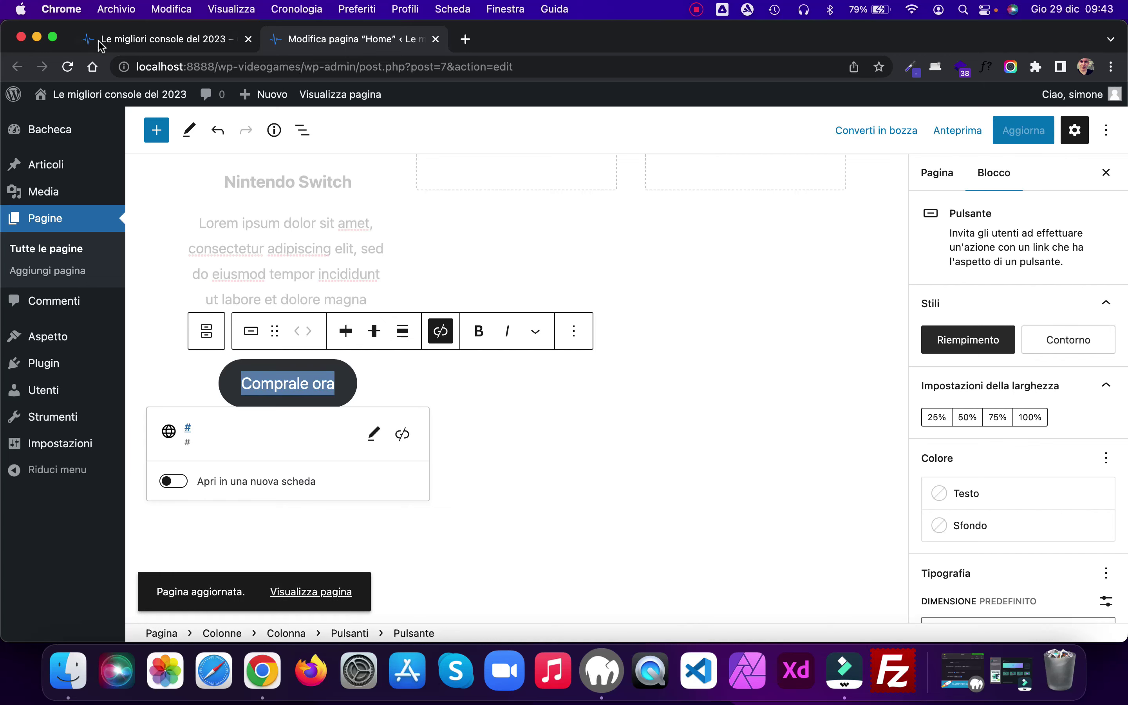
{"action": "left_click", "coordinate": [91, 44]}
{"action": "left_click", "coordinate": [68, 67]}
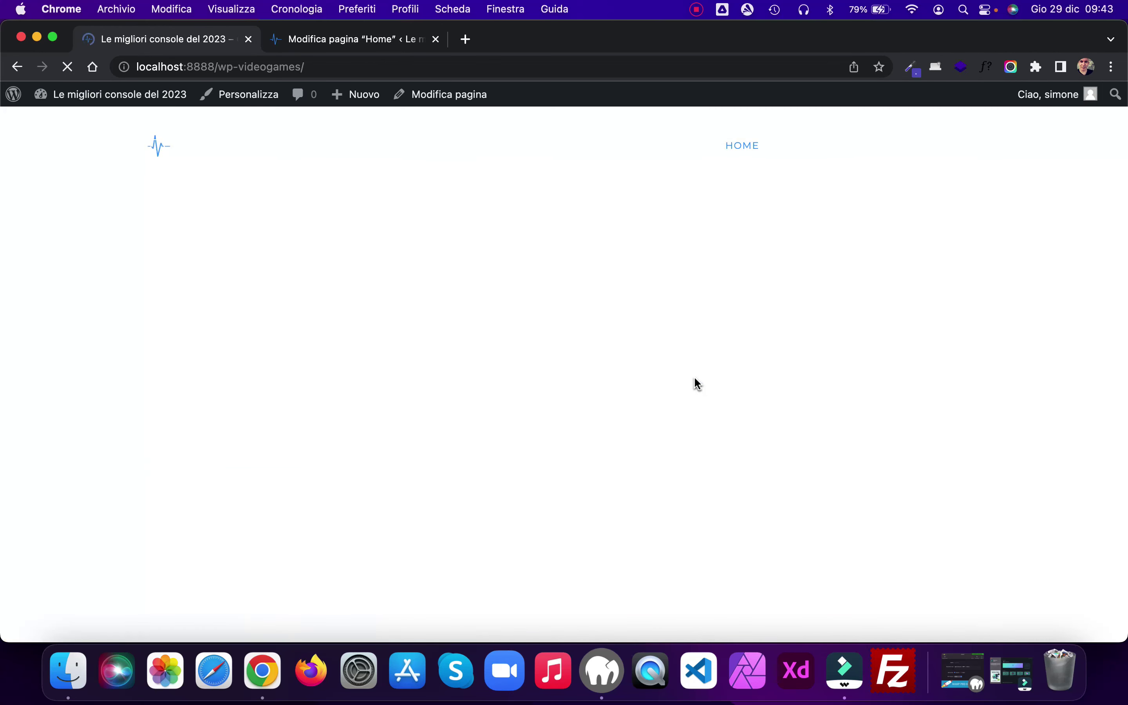
{"action": "scroll", "coordinate": [697, 383], "scroll_direction": "down", "scroll_amount": 10}
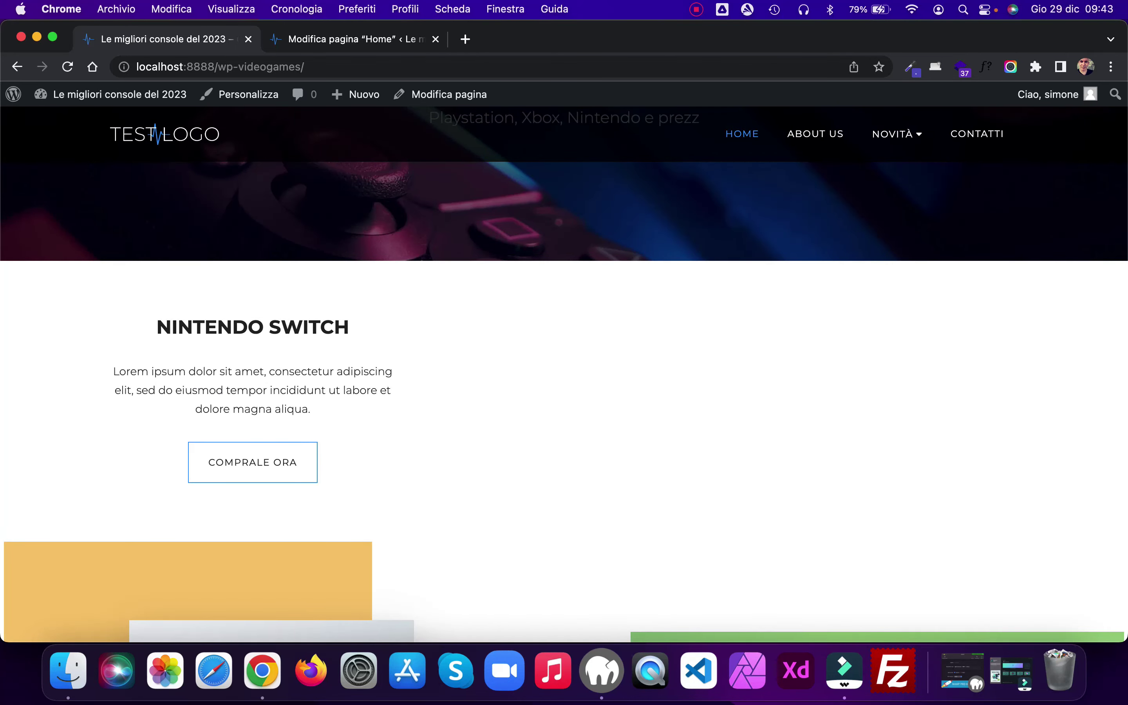
Step: Change the button label to 'Comprala ora' and save the page
{"action": "left_click", "coordinate": [352, 39]}
{"action": "left_click", "coordinate": [306, 384]}
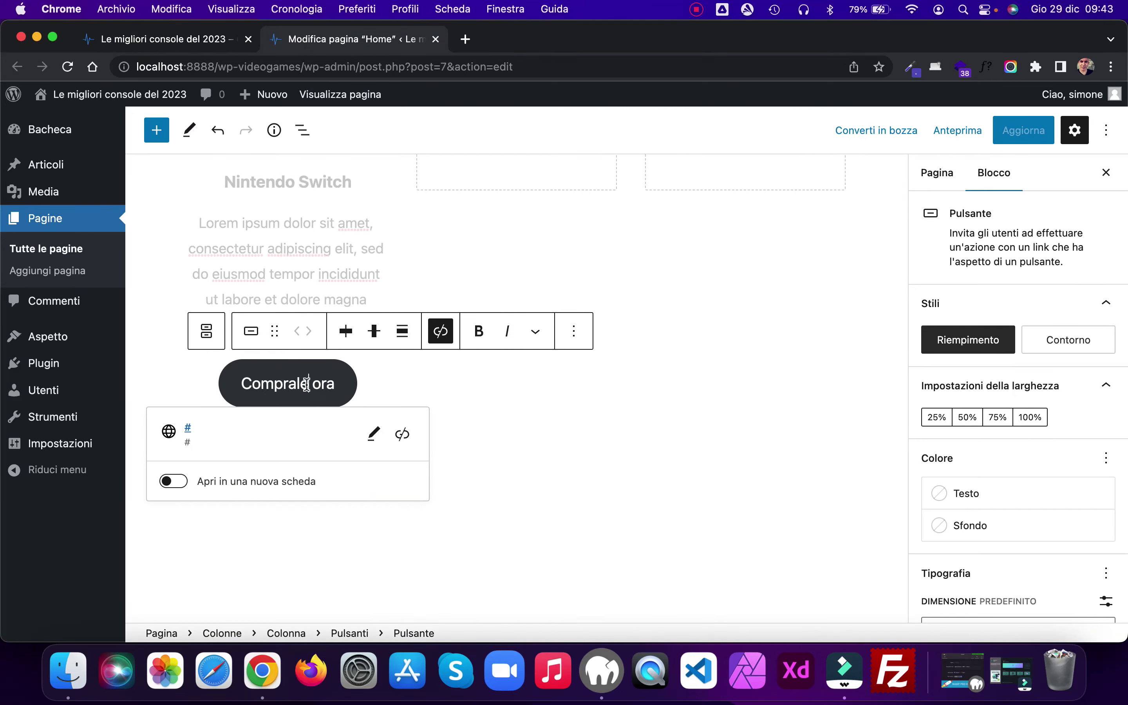
{"action": "key", "text": "BackSpace"}
{"action": "type", "text": "a"}
{"action": "key", "text": "super+s"}
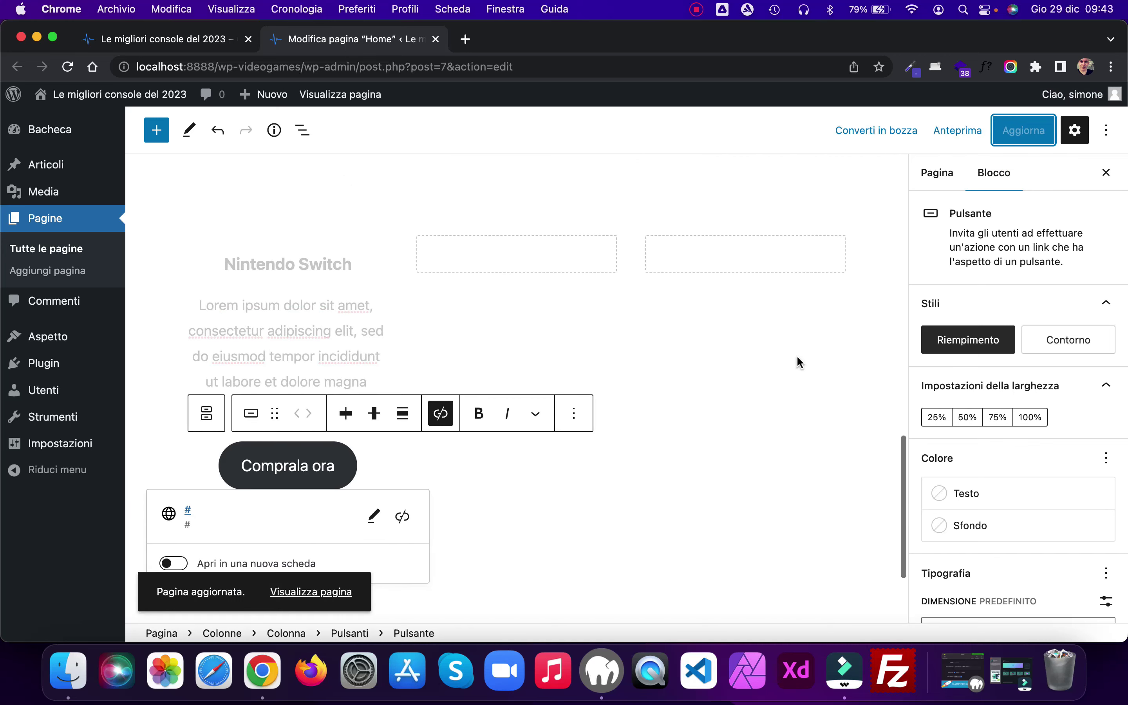
Step: Add a centred H3 heading 'PlayStation 5' to the middle column
{"action": "left_click", "coordinate": [509, 249]}
{"action": "left_click", "coordinate": [516, 256]}
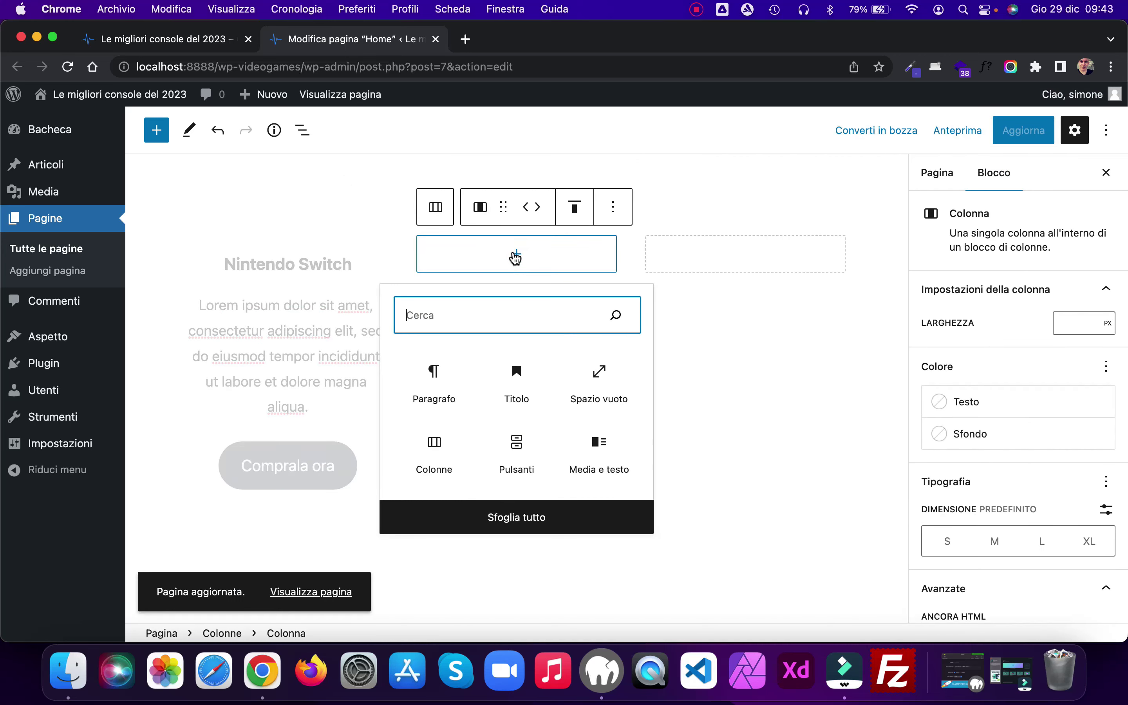
{"action": "left_click", "coordinate": [517, 371]}
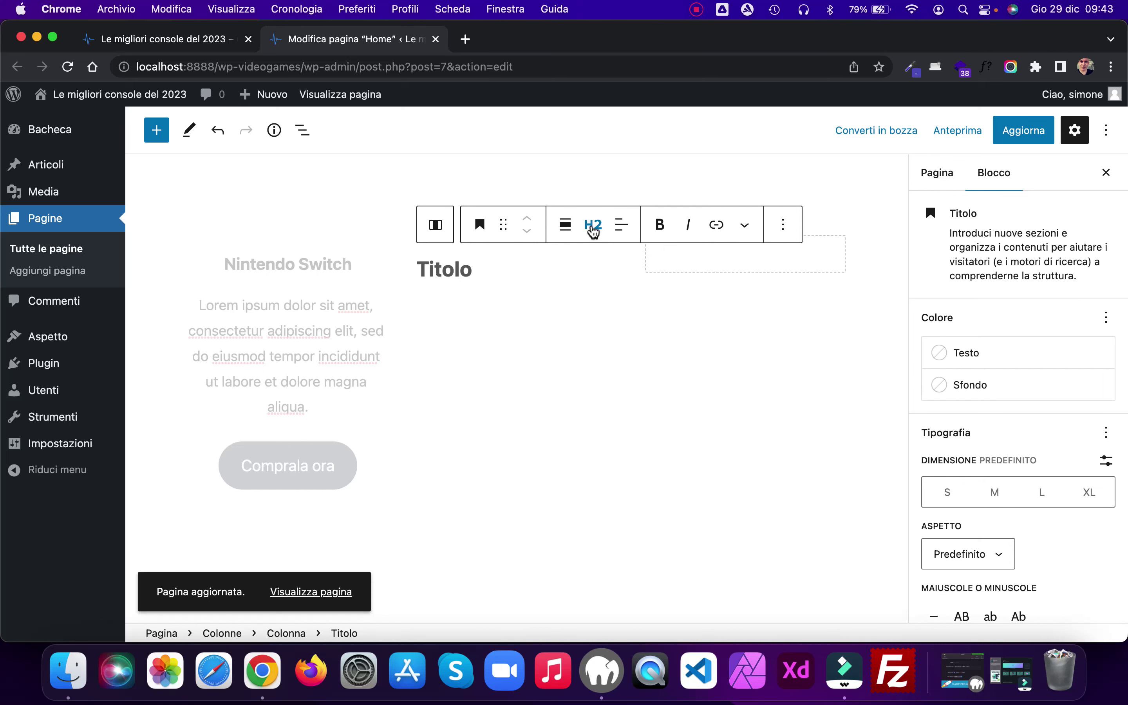
{"action": "left_click", "coordinate": [593, 225]}
{"action": "left_click", "coordinate": [598, 329]}
{"action": "left_click", "coordinate": [620, 229]}
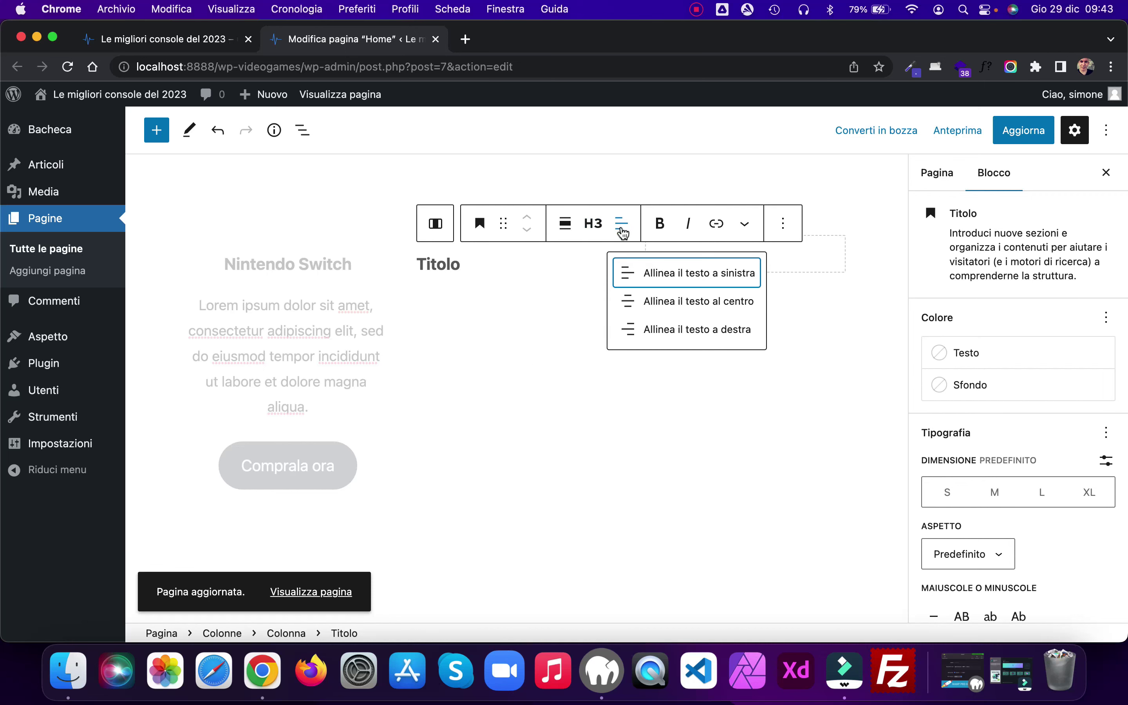
{"action": "left_click", "coordinate": [651, 298]}
{"action": "left_click", "coordinate": [509, 263]}
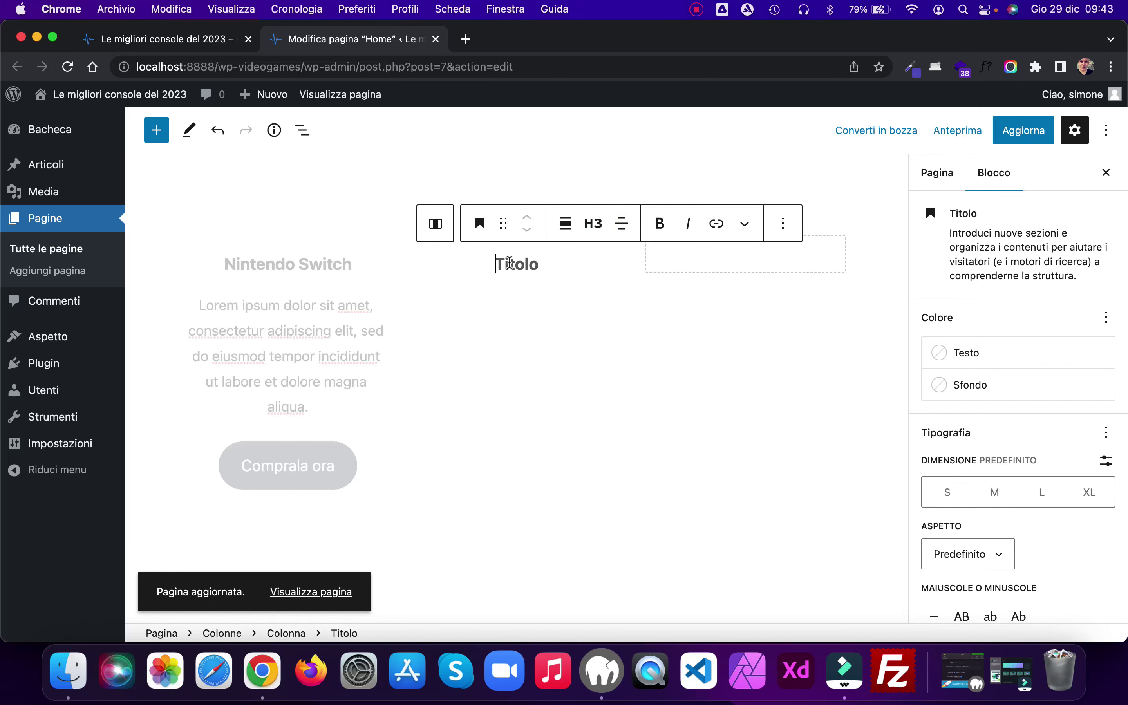
{"action": "type", "text": "P"}
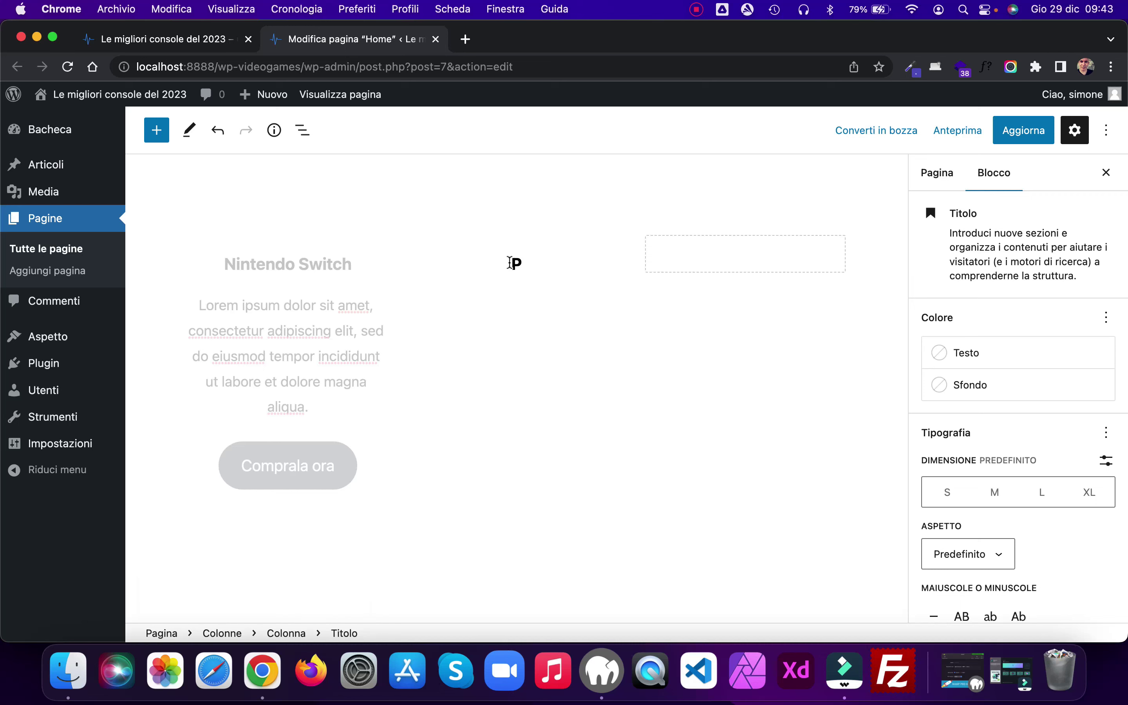
{"action": "type", "text": "layStation 5"}
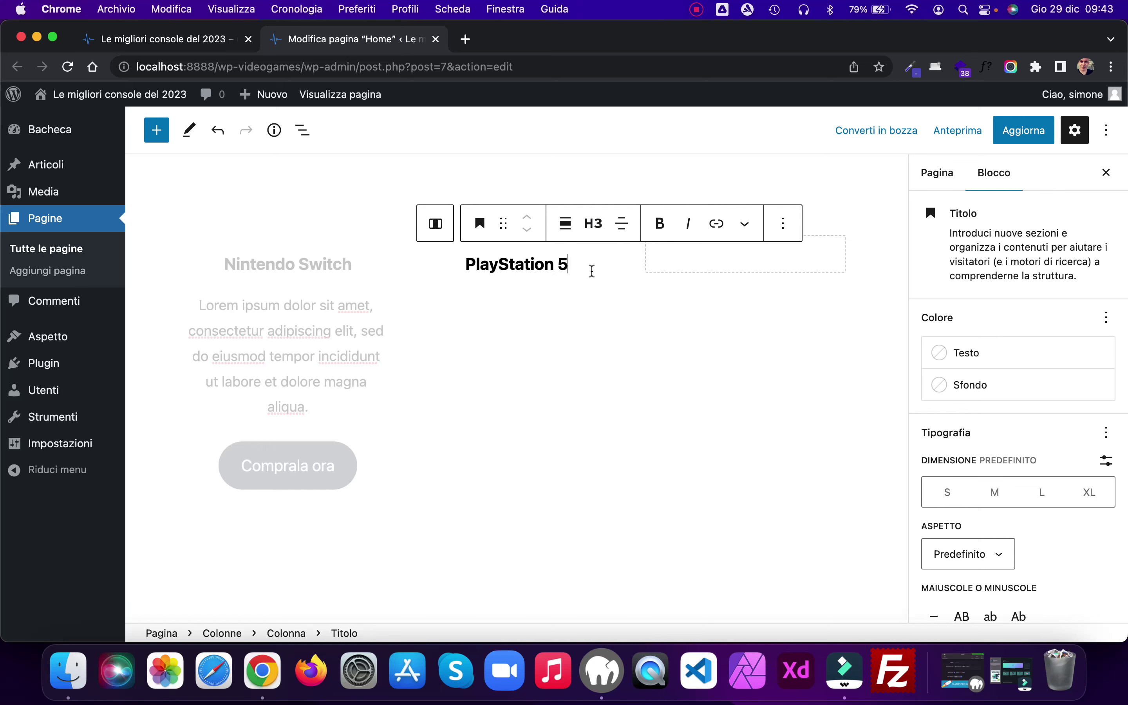
Step: Duplicate the Lorem paragraph and drag the copy under the PlayStation 5 heading
{"action": "left_click", "coordinate": [374, 305]}
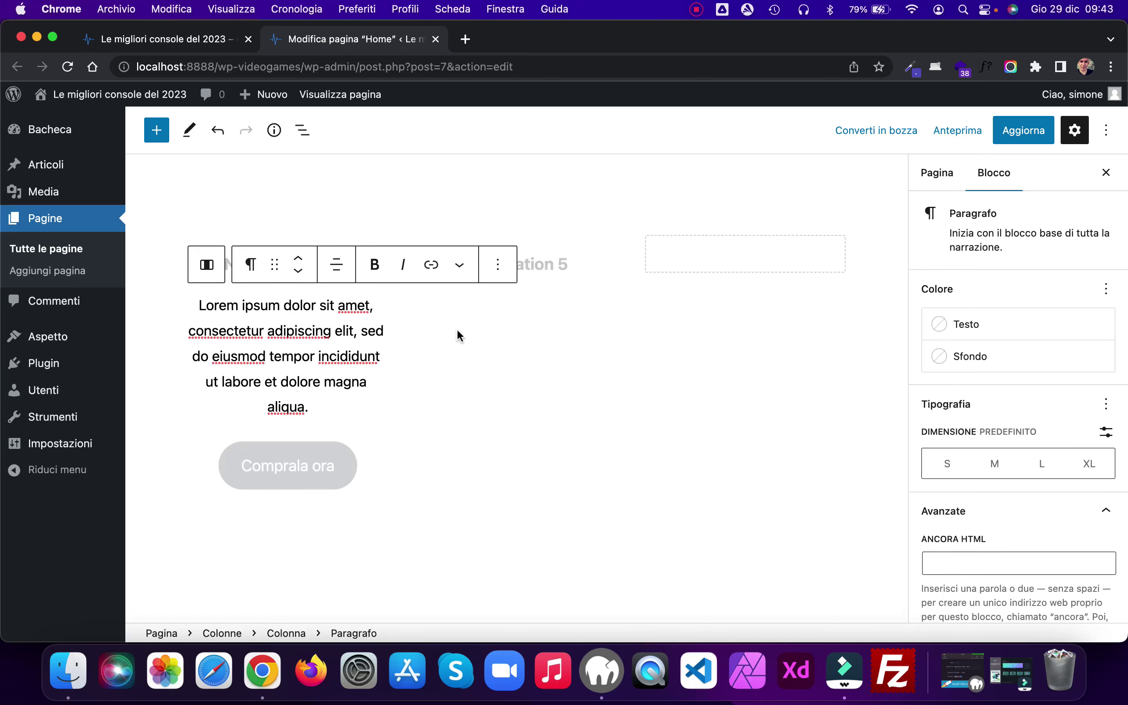
{"action": "left_click", "coordinate": [500, 267]}
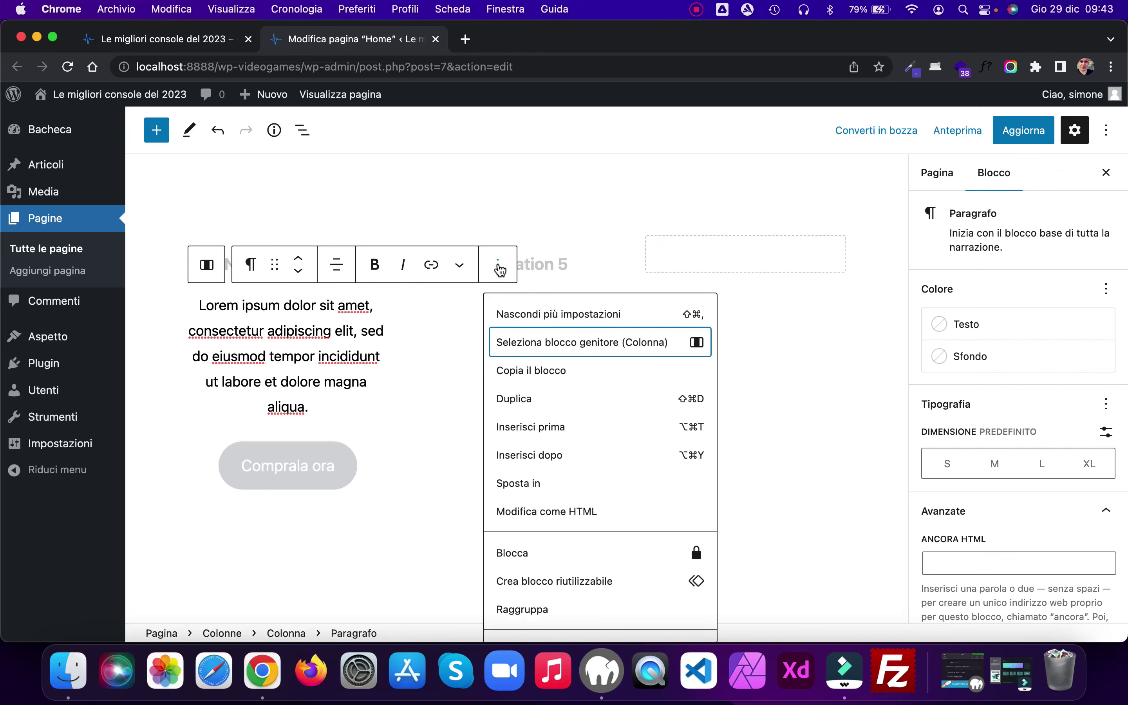
{"action": "left_click", "coordinate": [545, 399]}
{"action": "left_click_drag", "start_coordinate": [275, 405], "coordinate": [493, 398]}
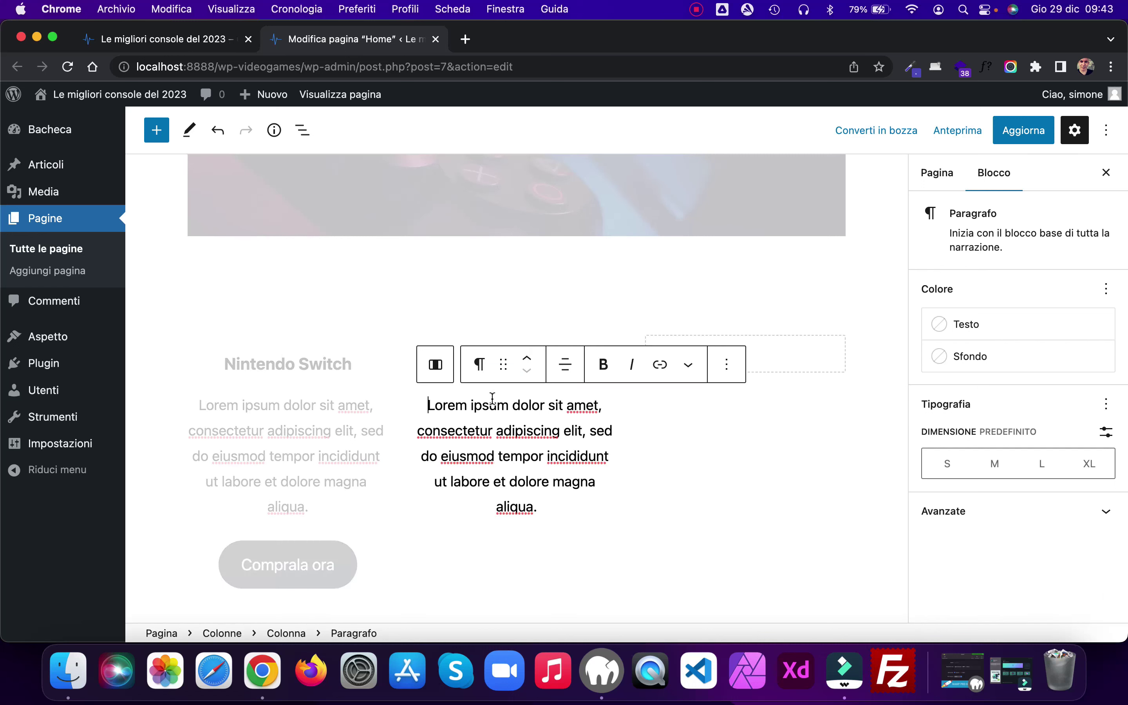
Step: Duplicate the PlayStation 5 paragraph into the third column
{"action": "scroll", "coordinate": [492, 398], "scroll_direction": "down", "scroll_amount": 3}
{"action": "left_click", "coordinate": [726, 254]}
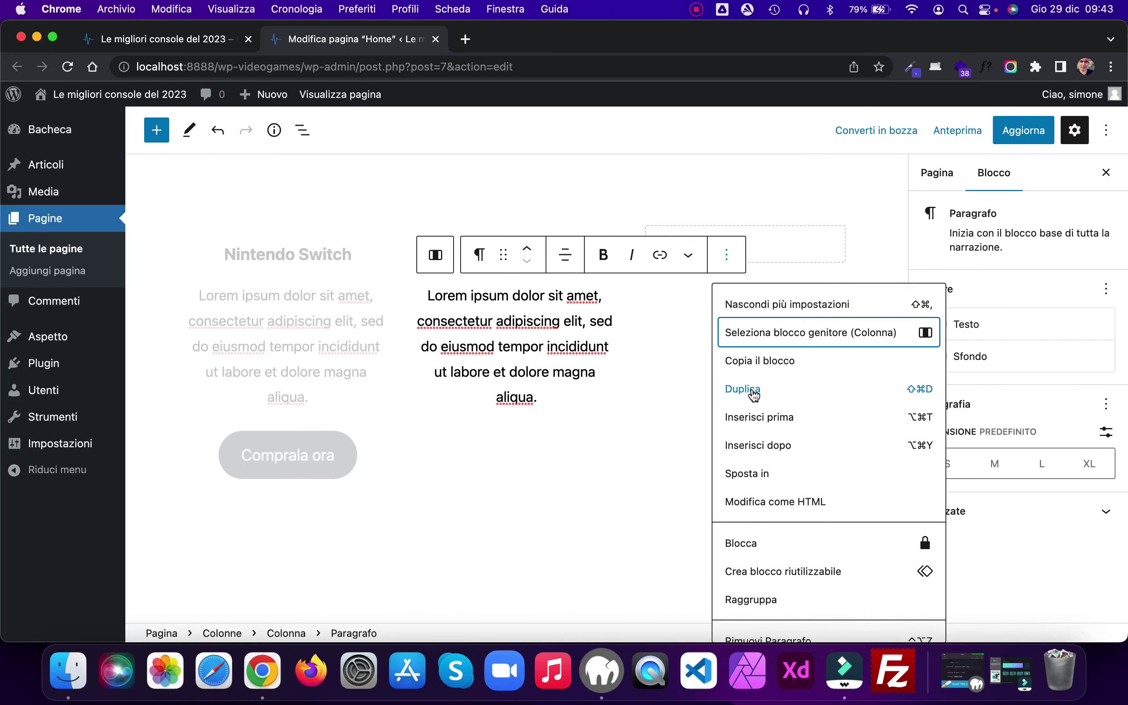
{"action": "left_click", "coordinate": [753, 393]}
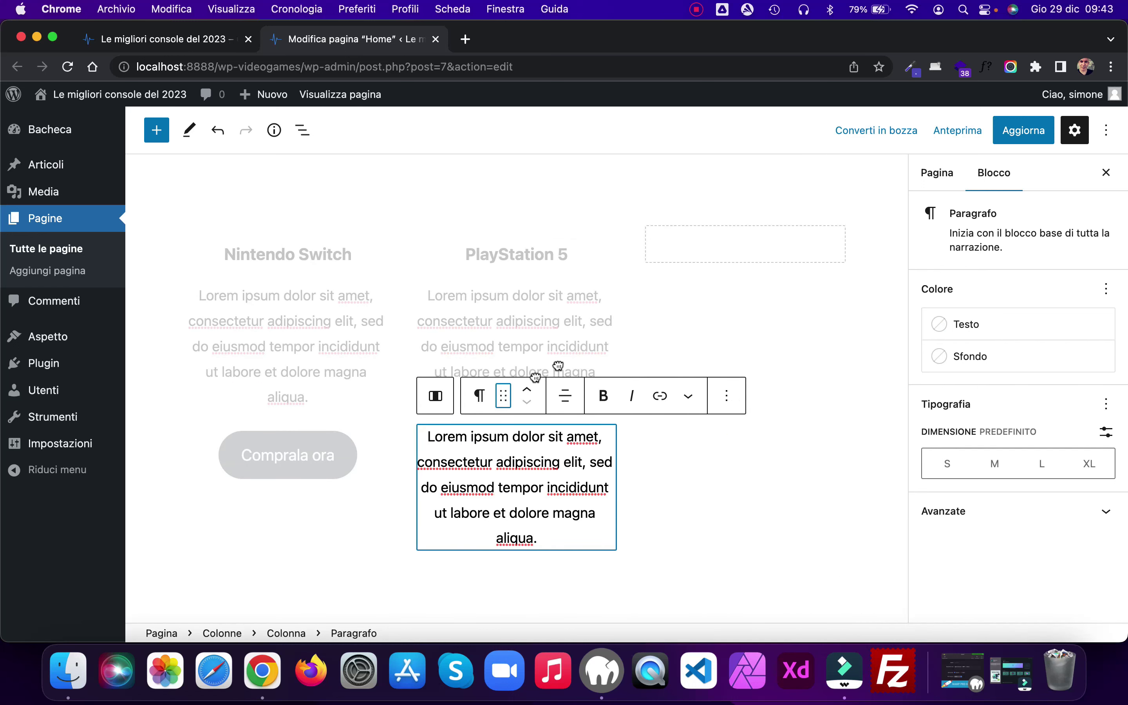
{"action": "left_click_drag", "start_coordinate": [503, 397], "coordinate": [744, 383]}
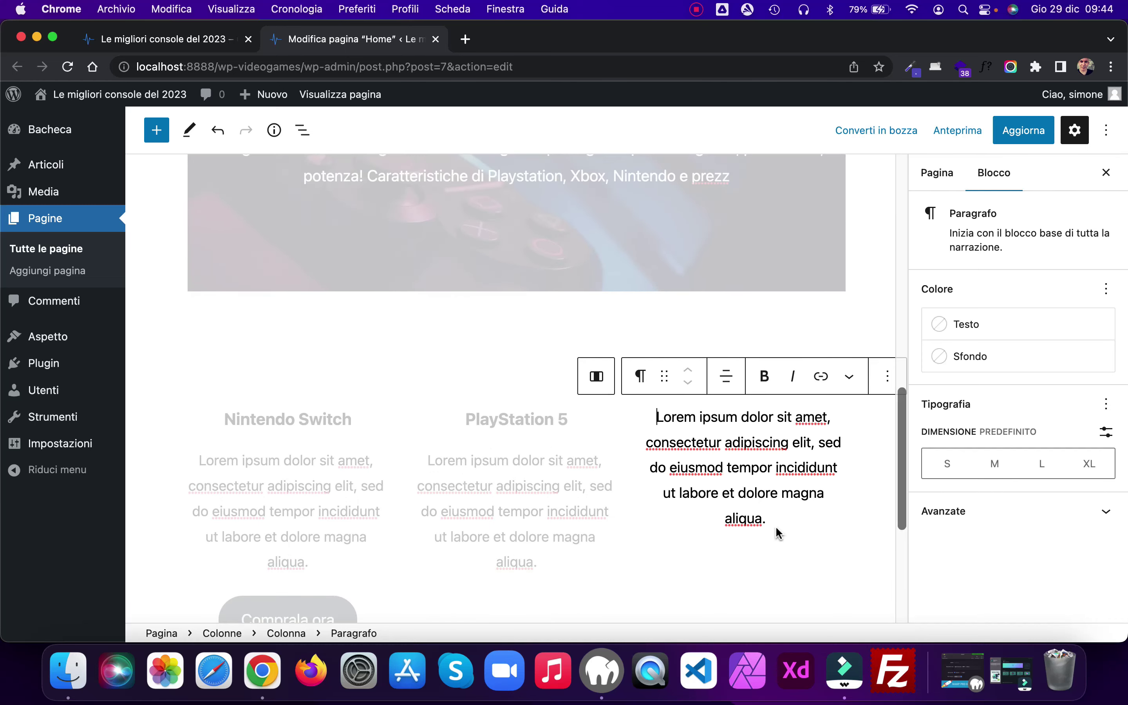
Step: Add a centred H3 heading 'Xbox' and move it above the third column's paragraph
{"action": "scroll", "coordinate": [775, 521], "scroll_direction": "down", "scroll_amount": 3}
{"action": "key", "text": "Return"}
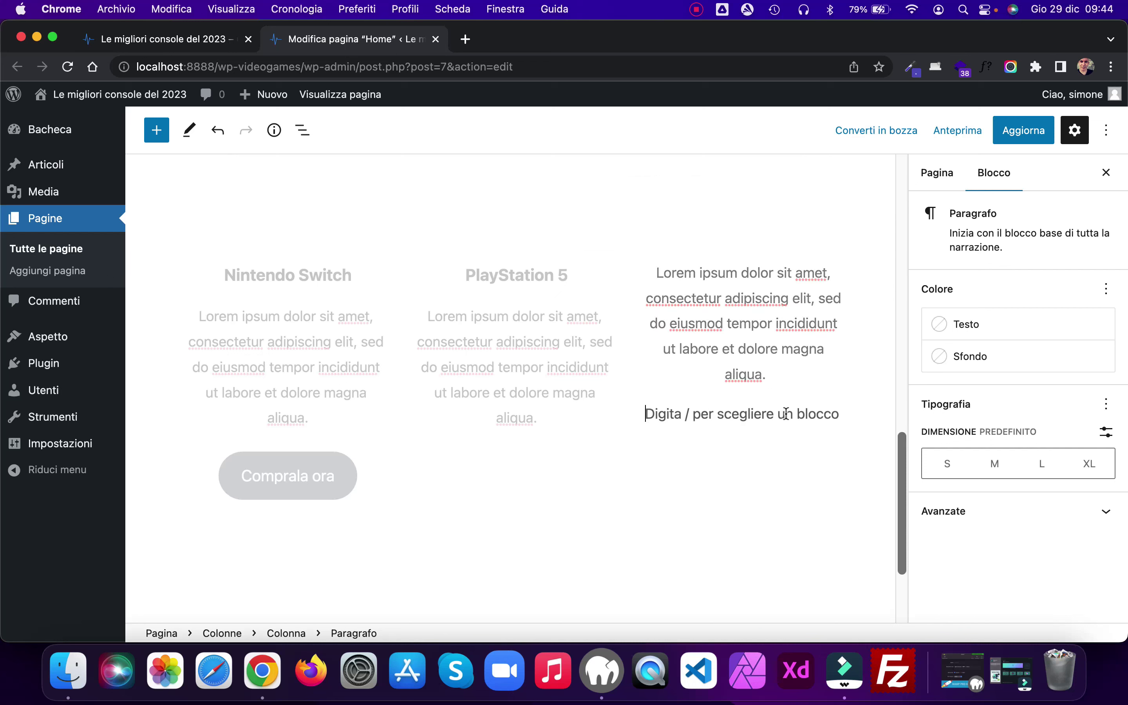
{"action": "left_click", "coordinate": [836, 411]}
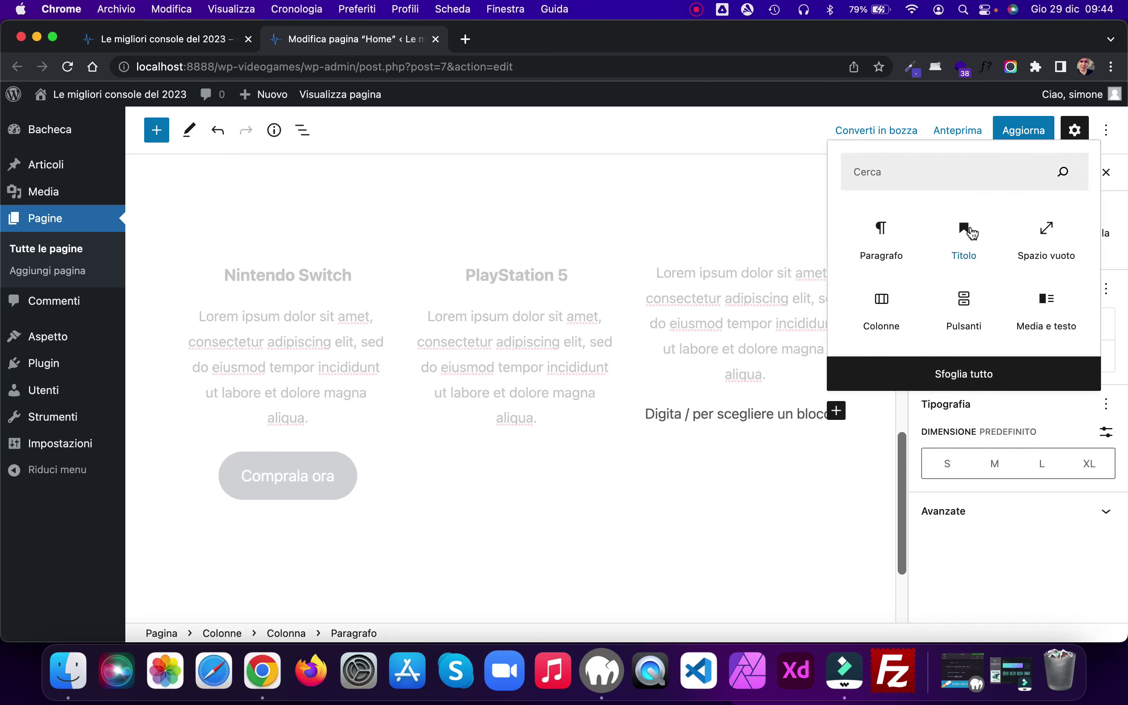
{"action": "left_click", "coordinate": [974, 228]}
{"action": "left_click", "coordinate": [698, 377]}
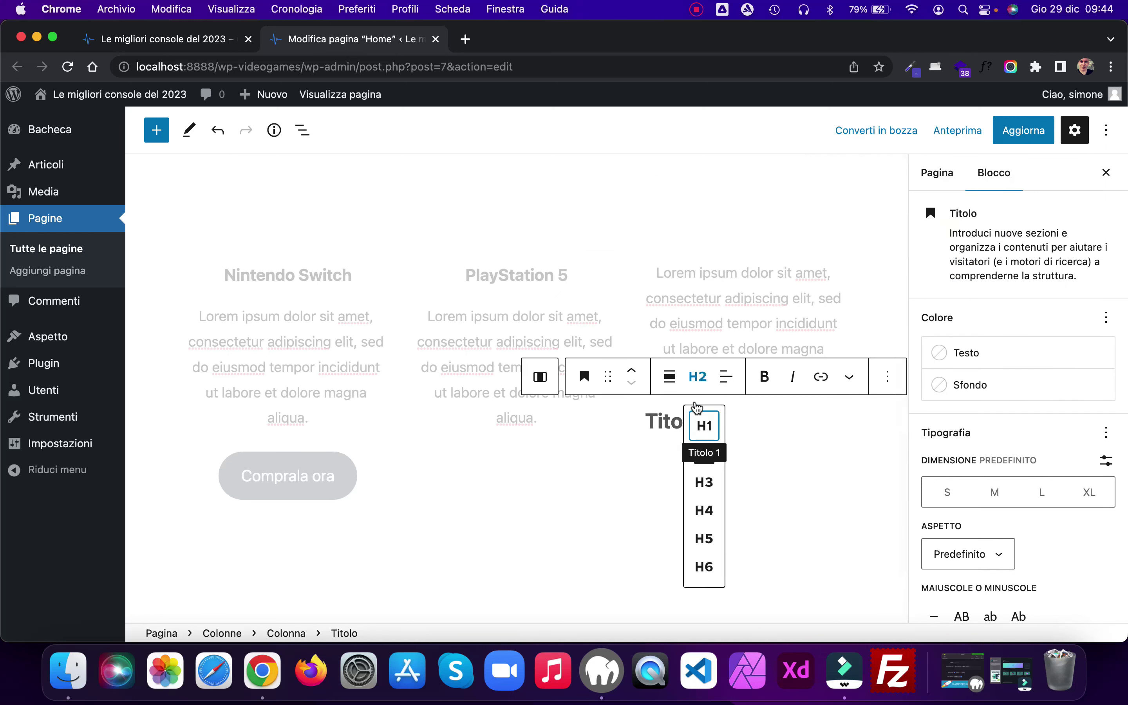
{"action": "left_click", "coordinate": [704, 482]}
{"action": "left_click", "coordinate": [726, 376]}
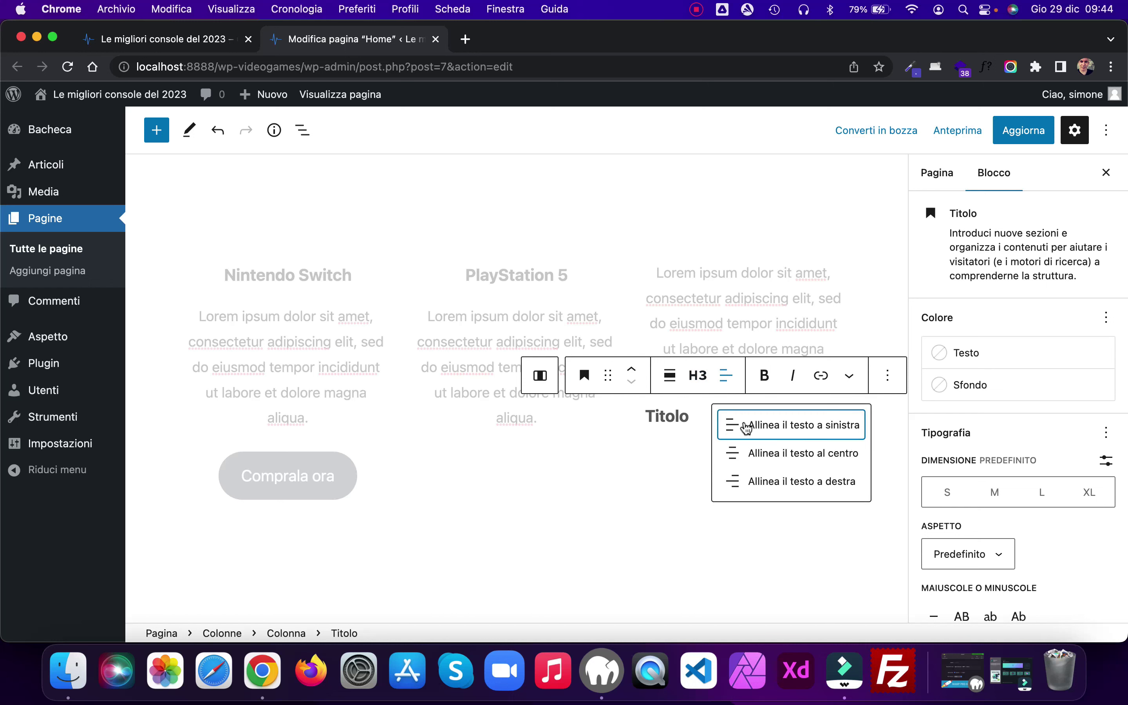
{"action": "left_click", "coordinate": [748, 454]}
{"action": "type", "text": "Xbox"}
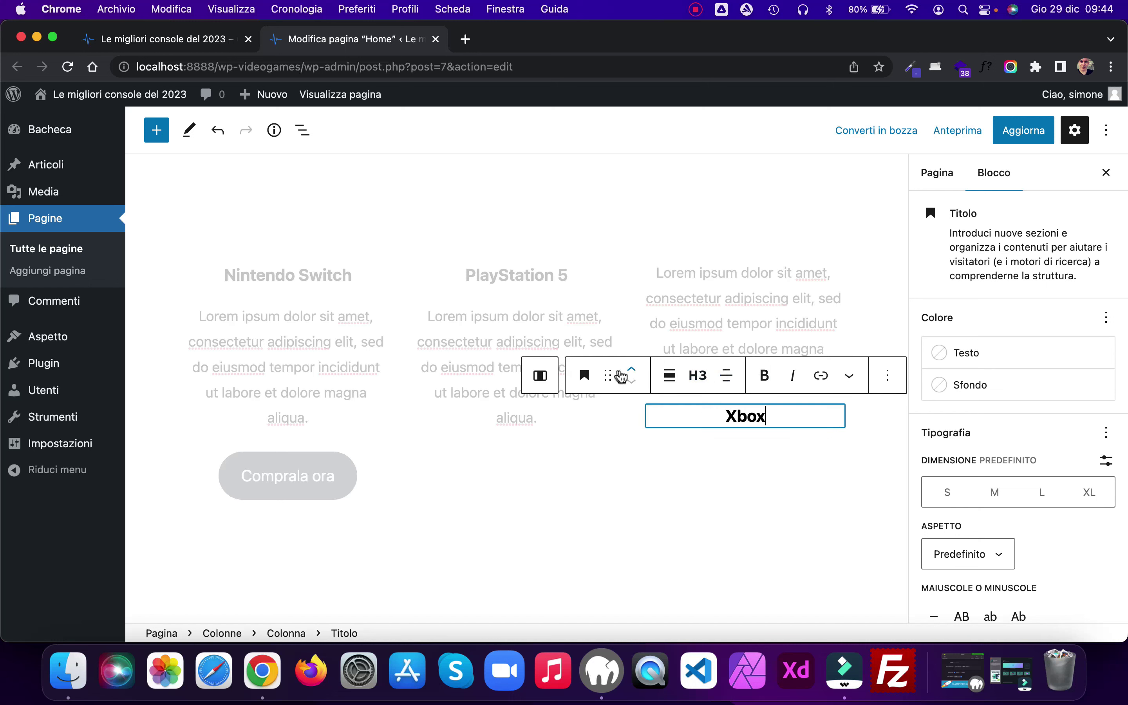
{"action": "left_click", "coordinate": [632, 370]}
{"action": "scroll", "coordinate": [707, 303], "scroll_direction": "down", "scroll_amount": 5}
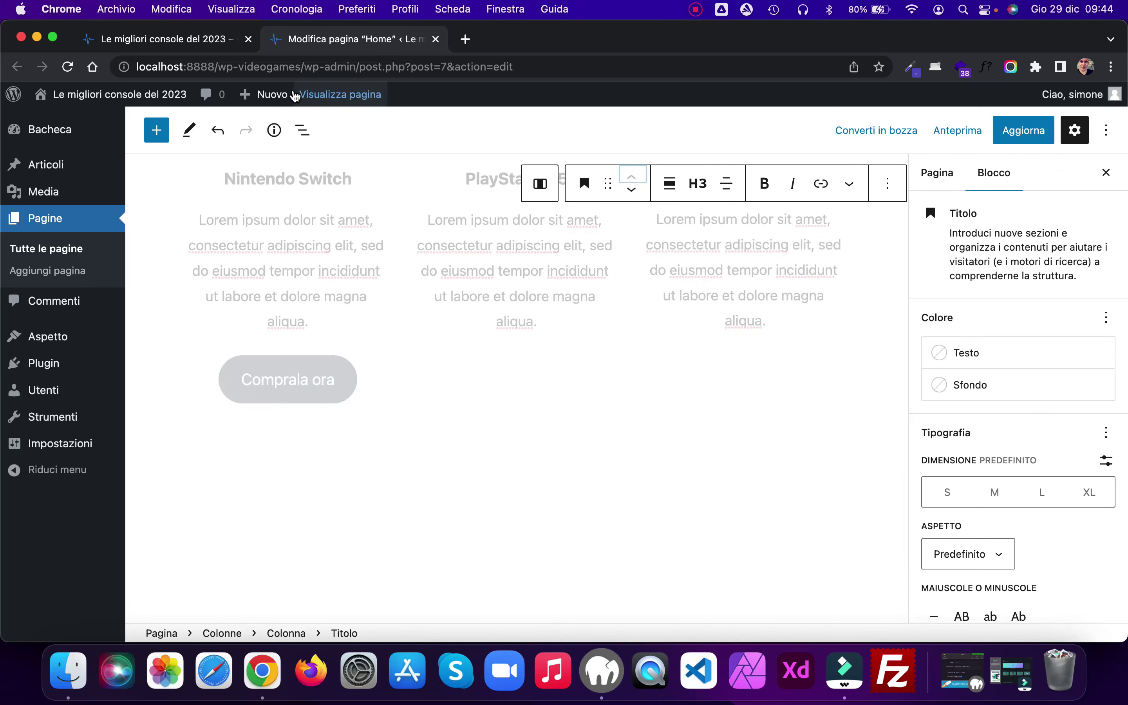
Step: Select the Comprala ora button group through List View
{"action": "left_click", "coordinate": [302, 130]}
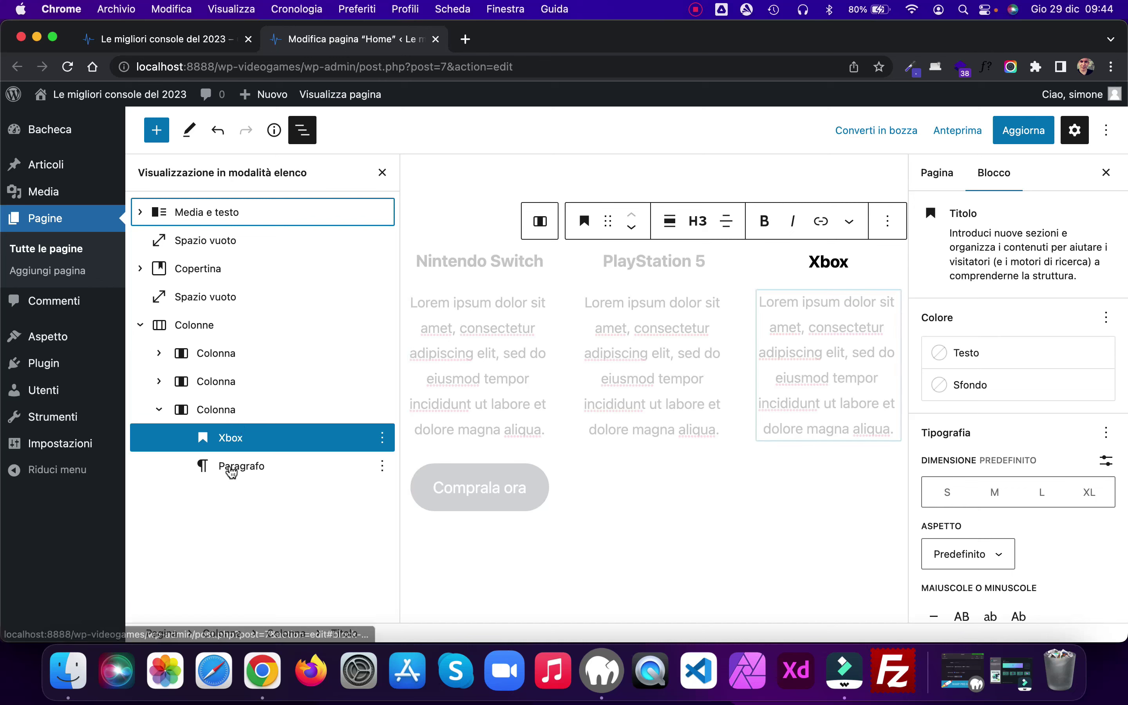
{"action": "left_click", "coordinate": [159, 354]}
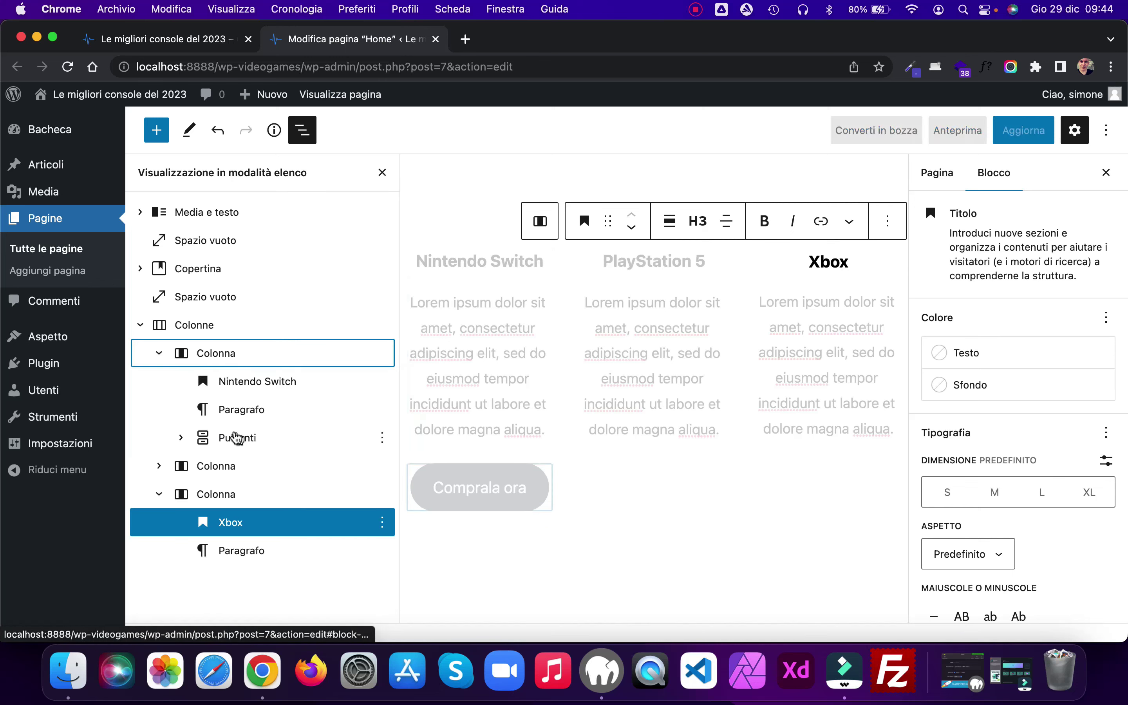
{"action": "left_click", "coordinate": [226, 437]}
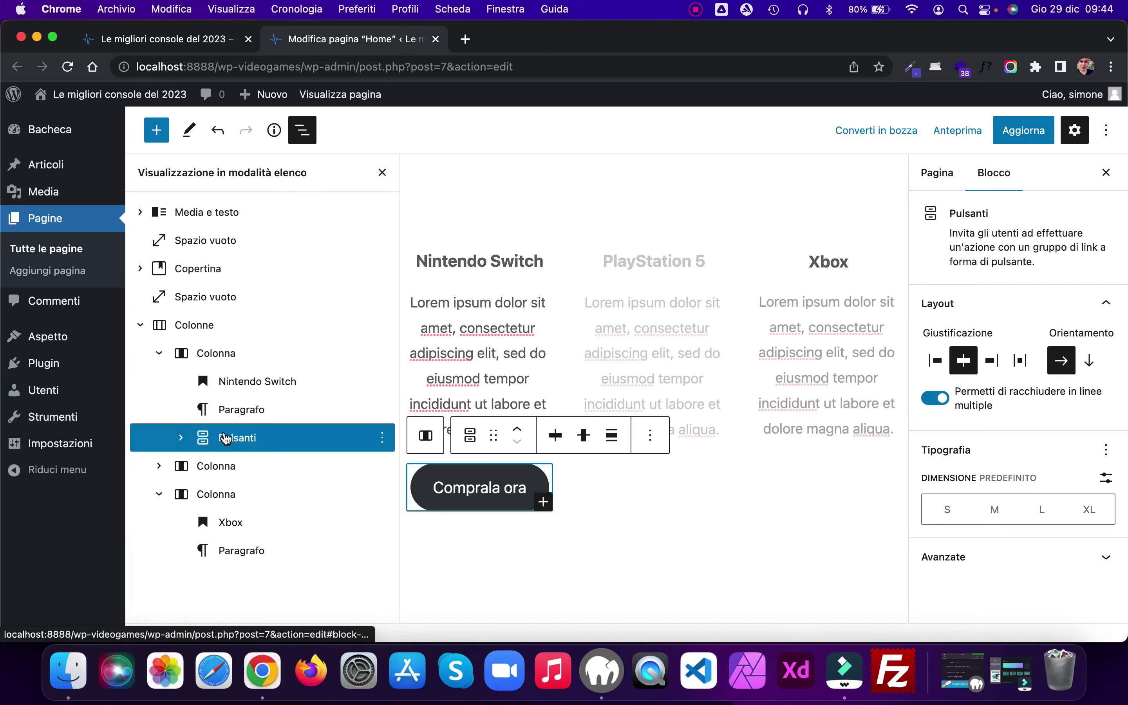
{"action": "left_click", "coordinate": [181, 437]}
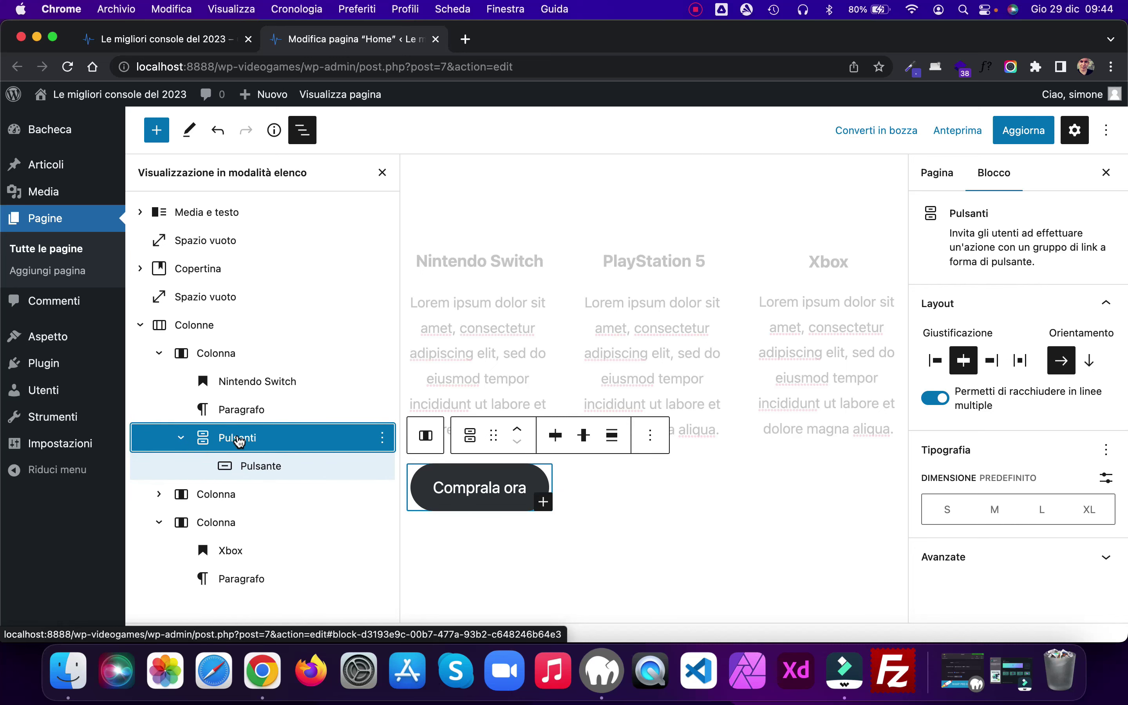
{"action": "left_click", "coordinate": [382, 172]}
Step: Duplicate the button into the PlayStation 5 and Xbox columns and update the page
{"action": "left_click", "coordinate": [433, 333]}
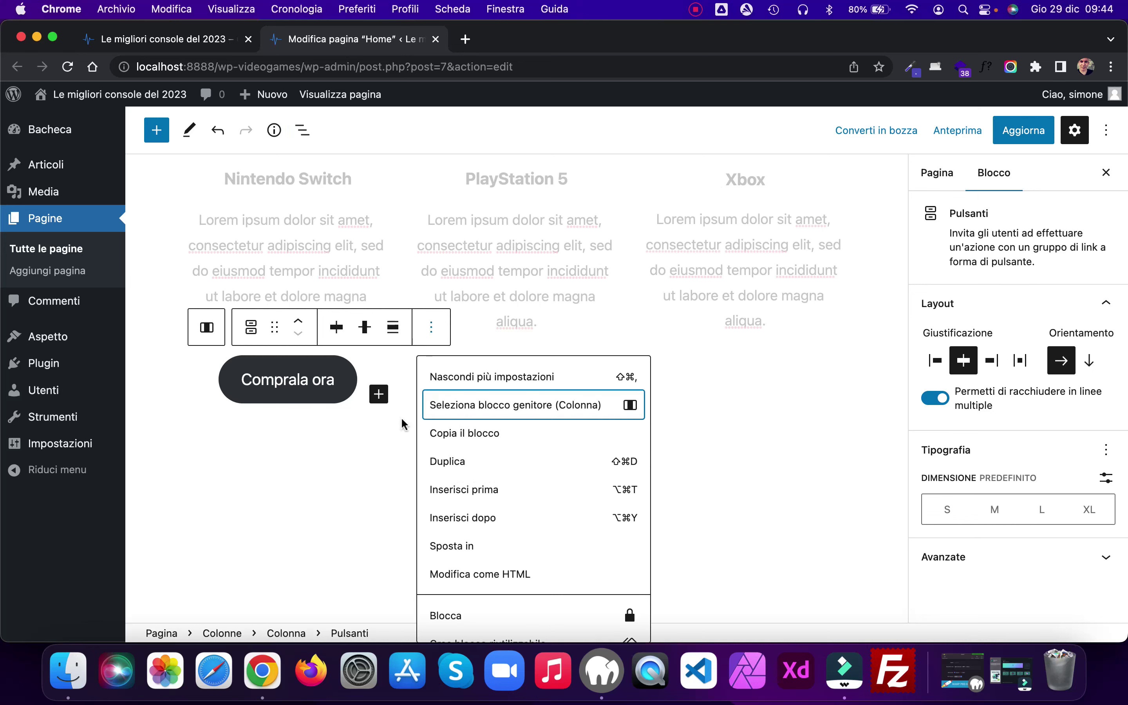
{"action": "left_click", "coordinate": [451, 463]}
{"action": "left_click_drag", "start_coordinate": [276, 401], "coordinate": [529, 403]}
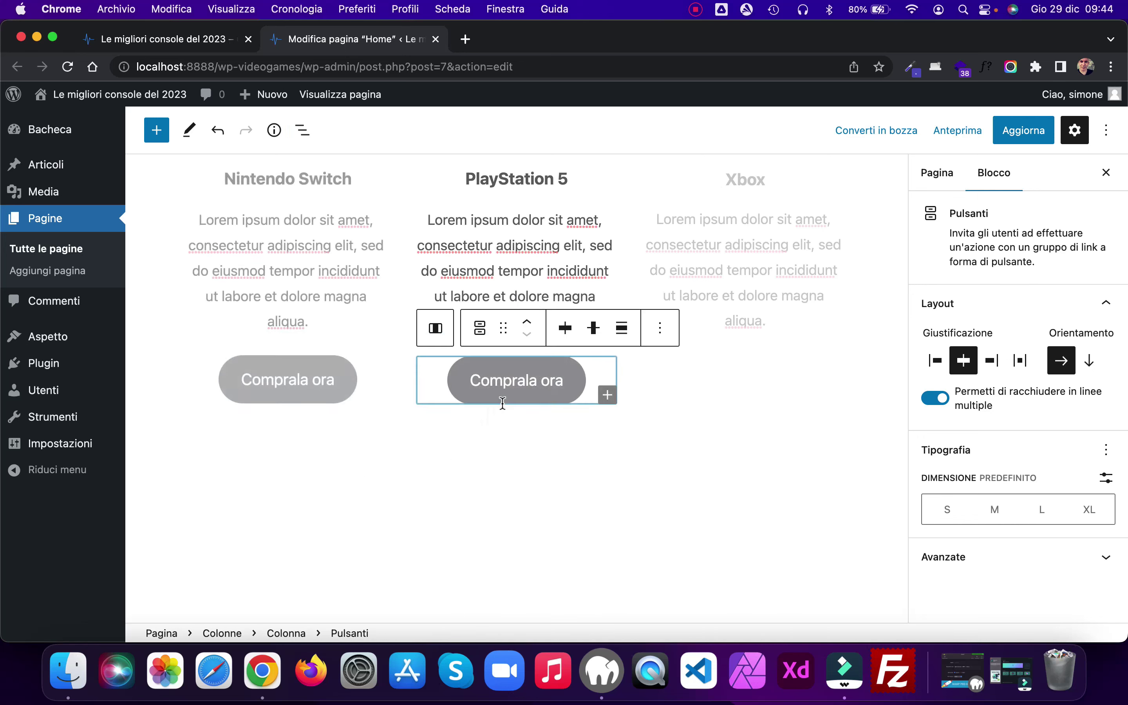
{"action": "left_click", "coordinate": [659, 328]}
{"action": "left_click", "coordinate": [703, 460]}
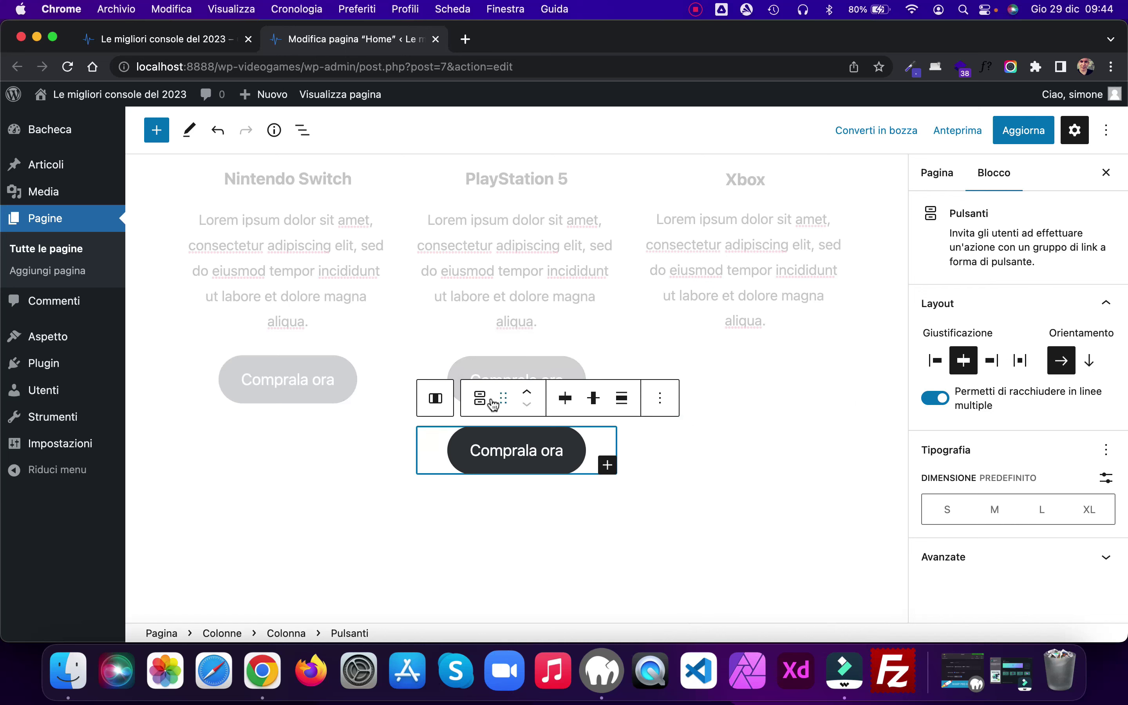
{"action": "left_click_drag", "start_coordinate": [504, 399], "coordinate": [788, 373]}
{"action": "left_click", "coordinate": [999, 137]}
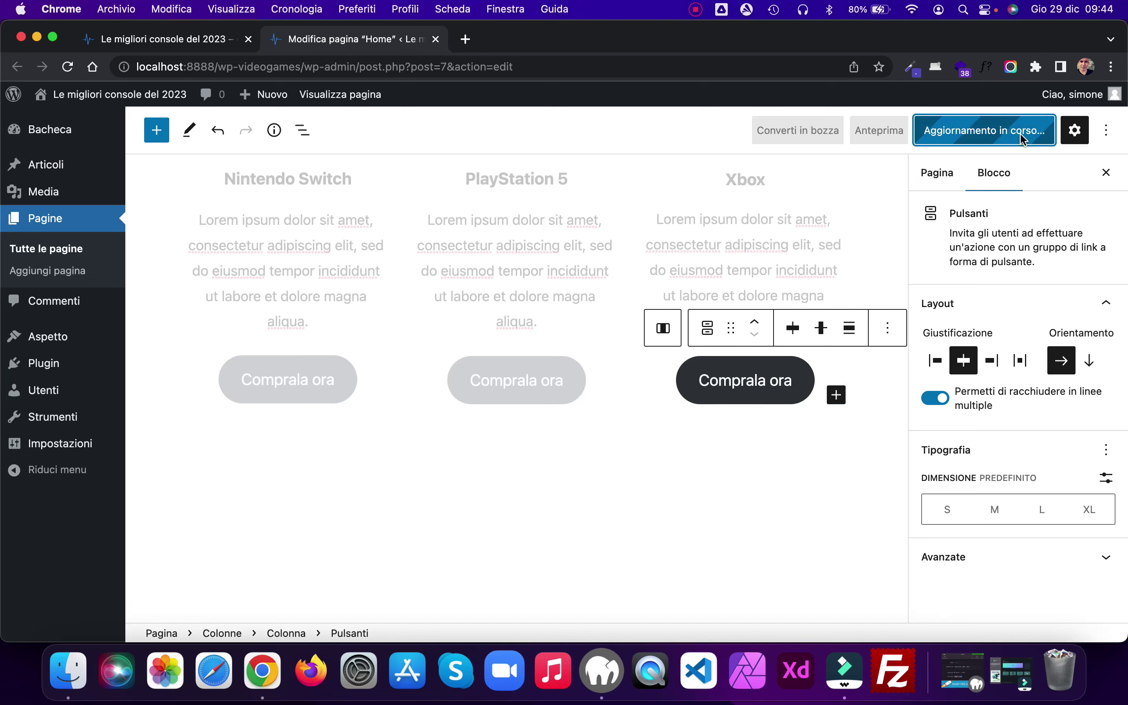
Step: Reload the live home page and scroll through it
{"action": "left_click", "coordinate": [214, 42]}
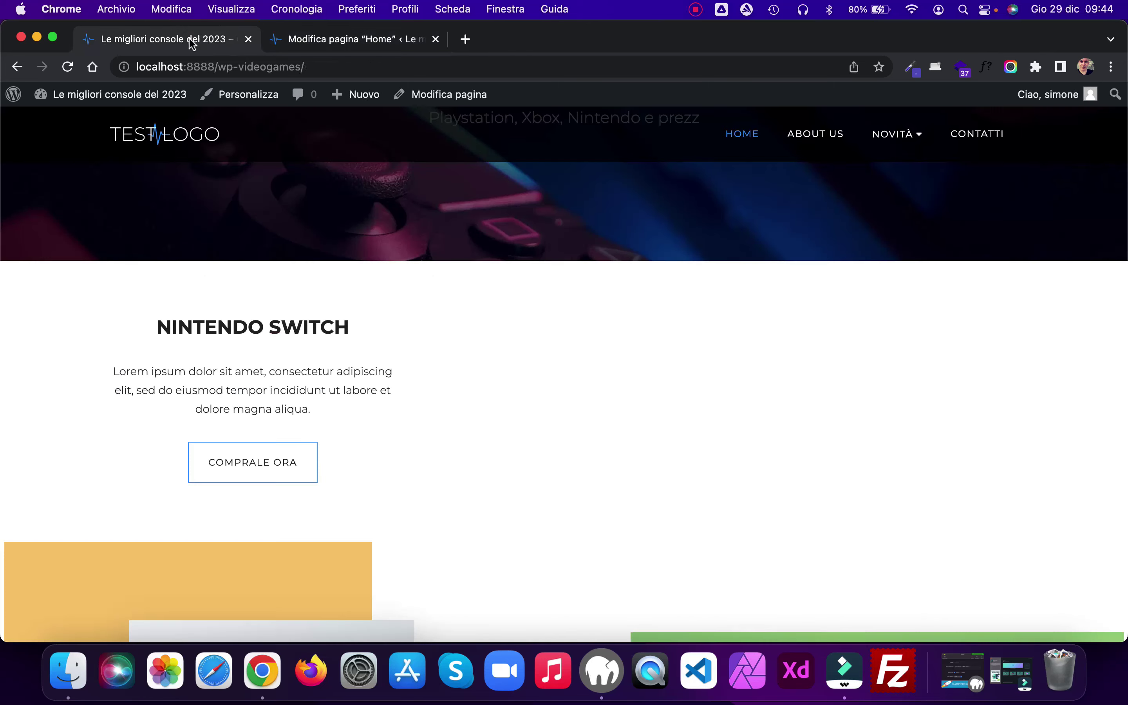
{"action": "left_click", "coordinate": [67, 66]}
{"action": "scroll", "coordinate": [896, 340], "scroll_direction": "down", "scroll_amount": 20}
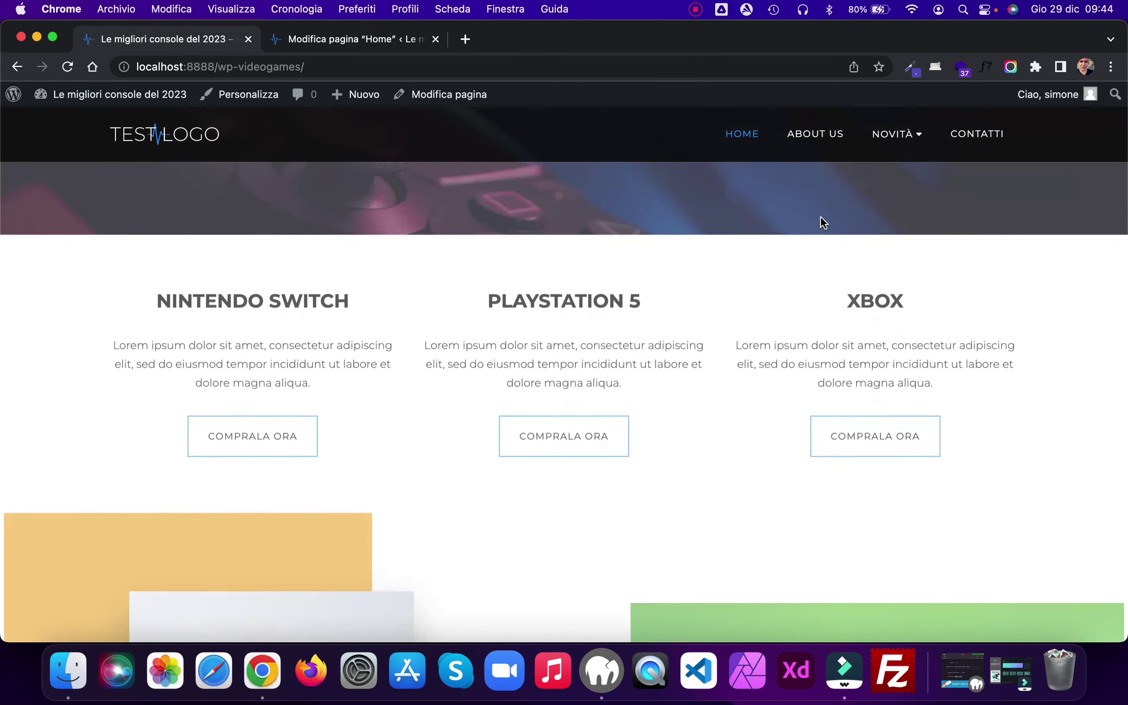
{"action": "scroll", "coordinate": [821, 214], "scroll_direction": "up", "scroll_amount": 15}
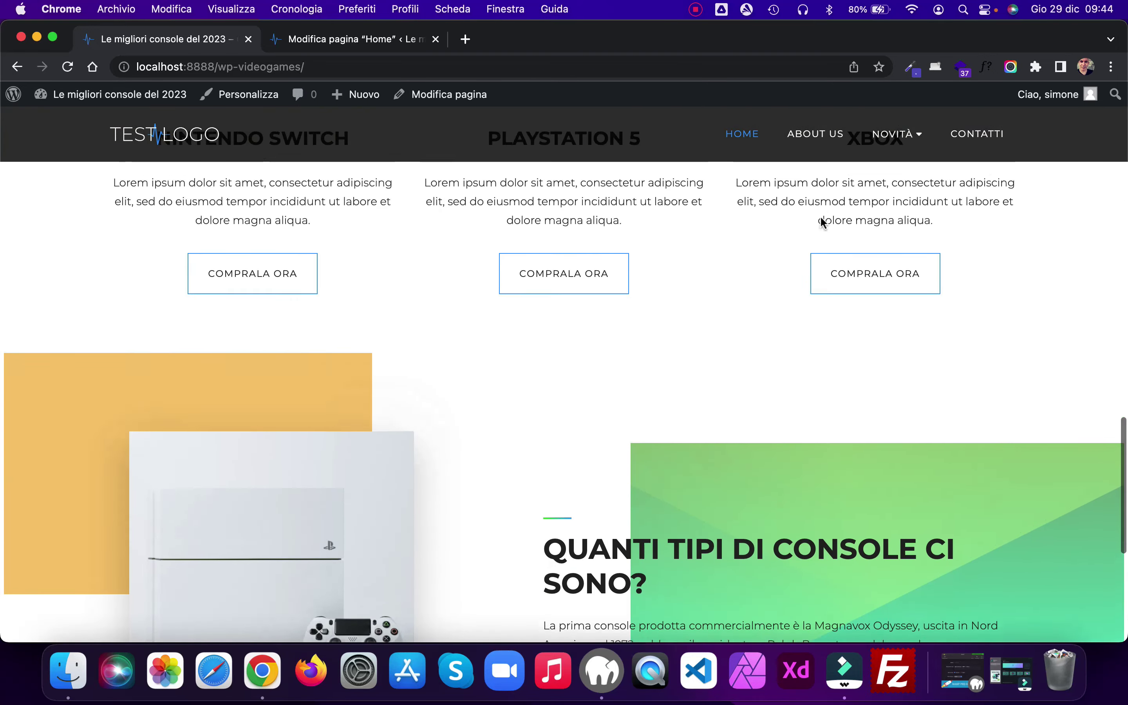
{"action": "scroll", "coordinate": [820, 216], "scroll_direction": "up", "scroll_amount": 10}
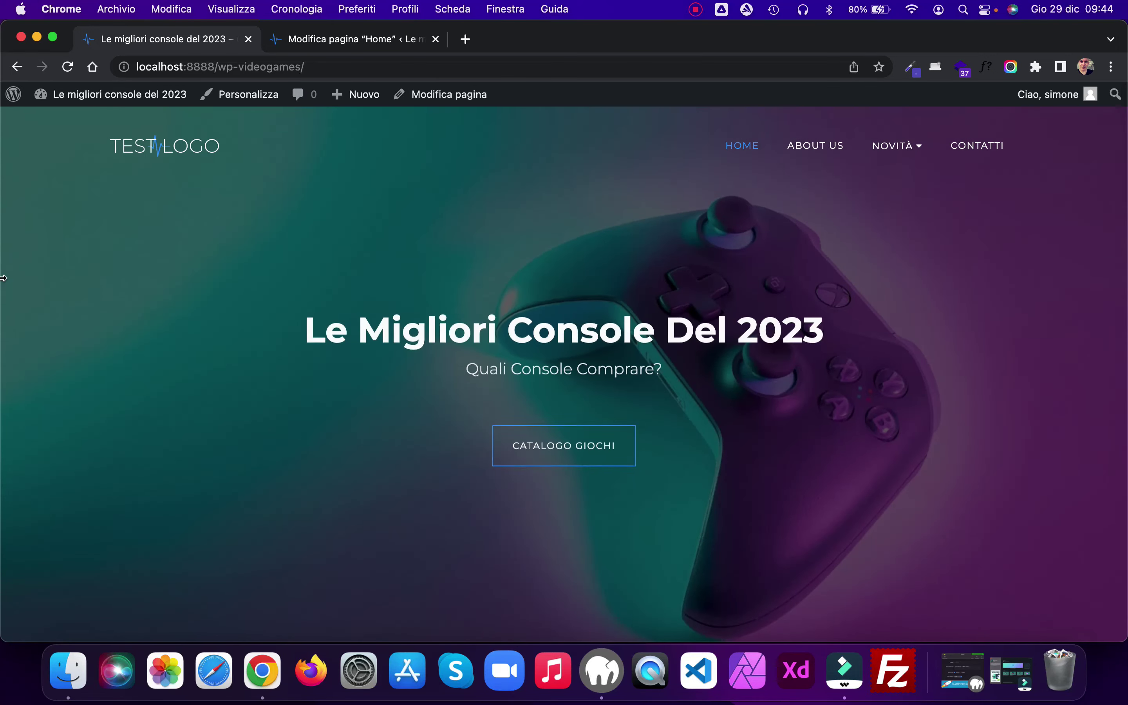
Step: Preview the page at mobile width, toggle the hamburger menu, then restore full width
{"action": "left_click_drag", "start_coordinate": [3, 278], "coordinate": [686, 283]}
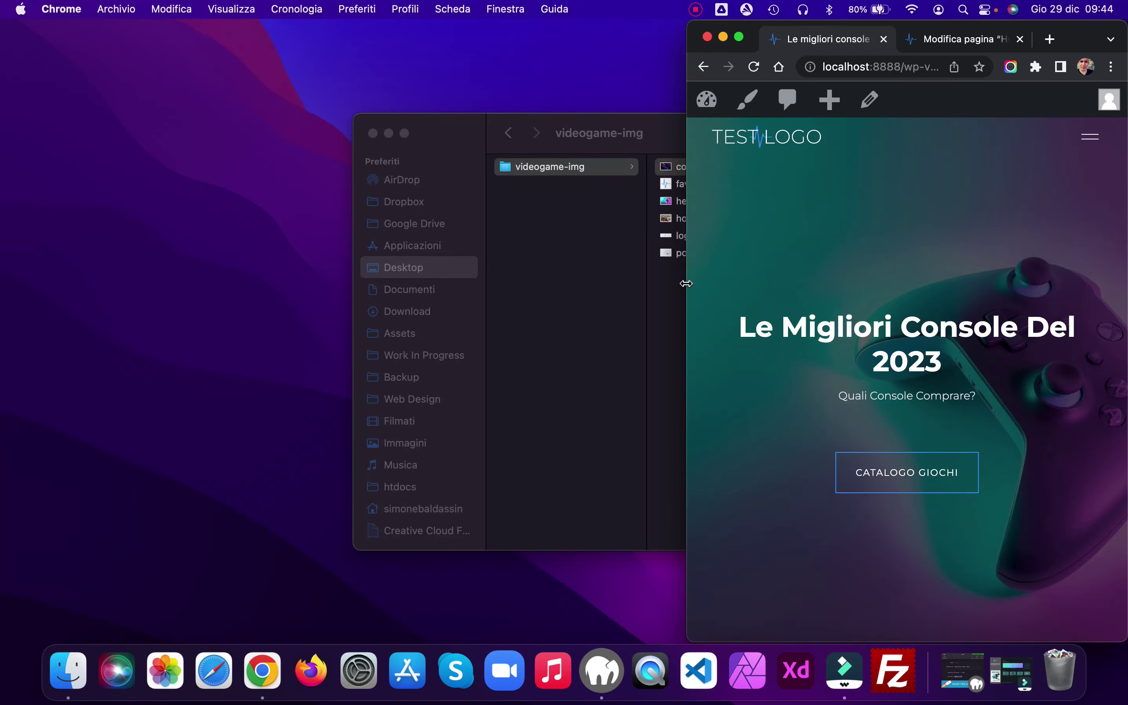
{"action": "left_click", "coordinate": [1091, 144]}
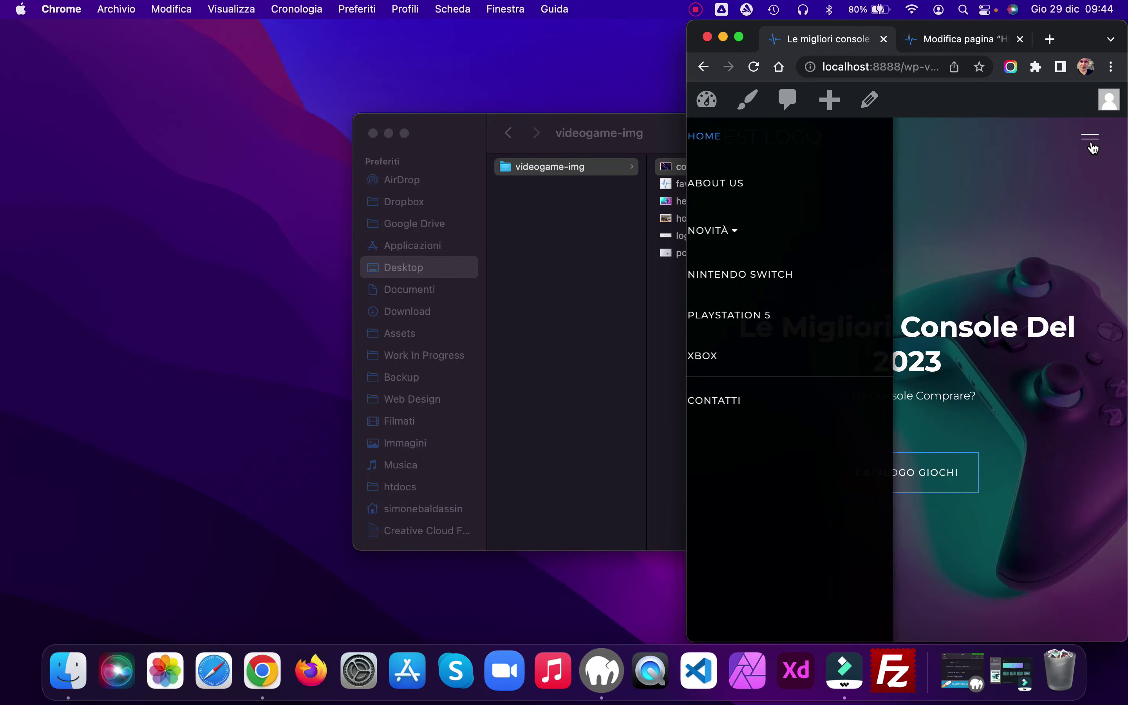
{"action": "left_click", "coordinate": [1091, 143]}
{"action": "scroll", "coordinate": [893, 261], "scroll_direction": "down", "scroll_amount": 4}
{"action": "scroll", "coordinate": [892, 263], "scroll_direction": "down", "scroll_amount": 15}
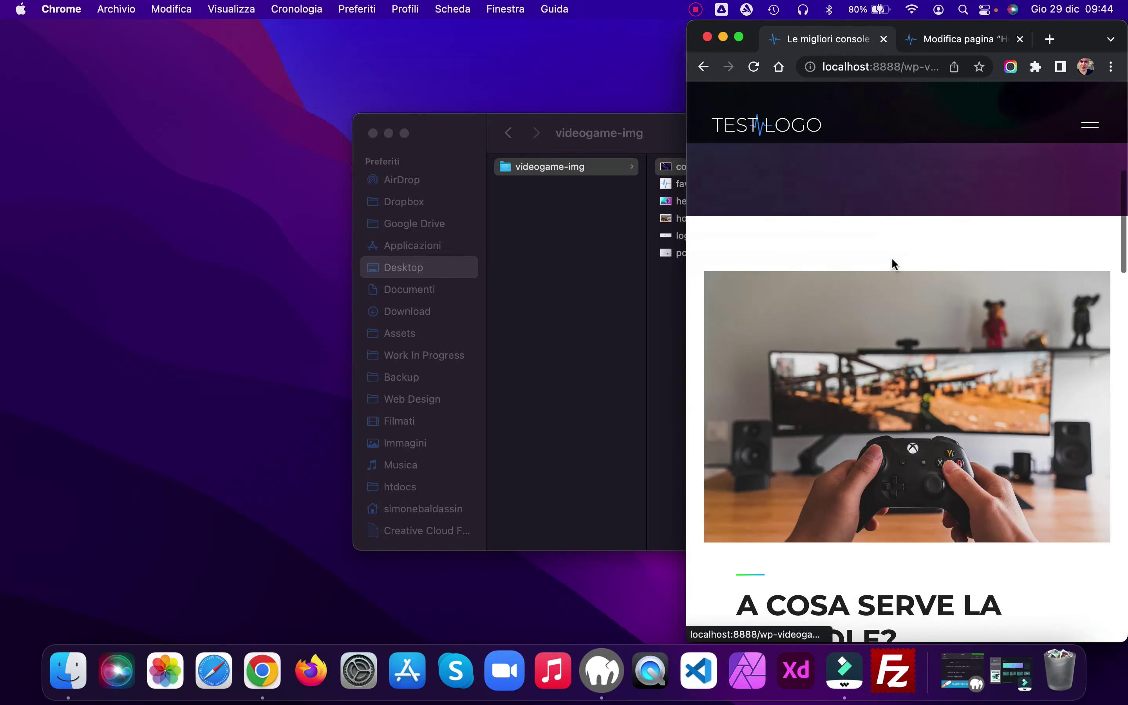
{"action": "scroll", "coordinate": [892, 259], "scroll_direction": "down", "scroll_amount": 15}
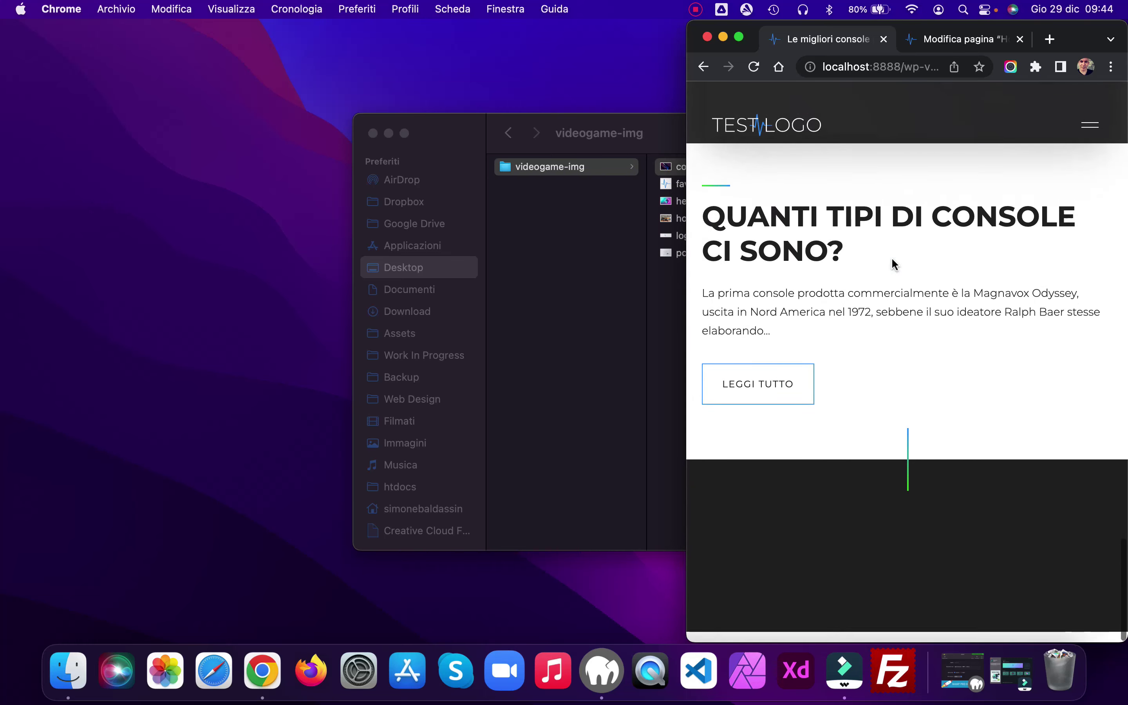
{"action": "left_click_drag", "start_coordinate": [680, 201], "coordinate": [3, 199]}
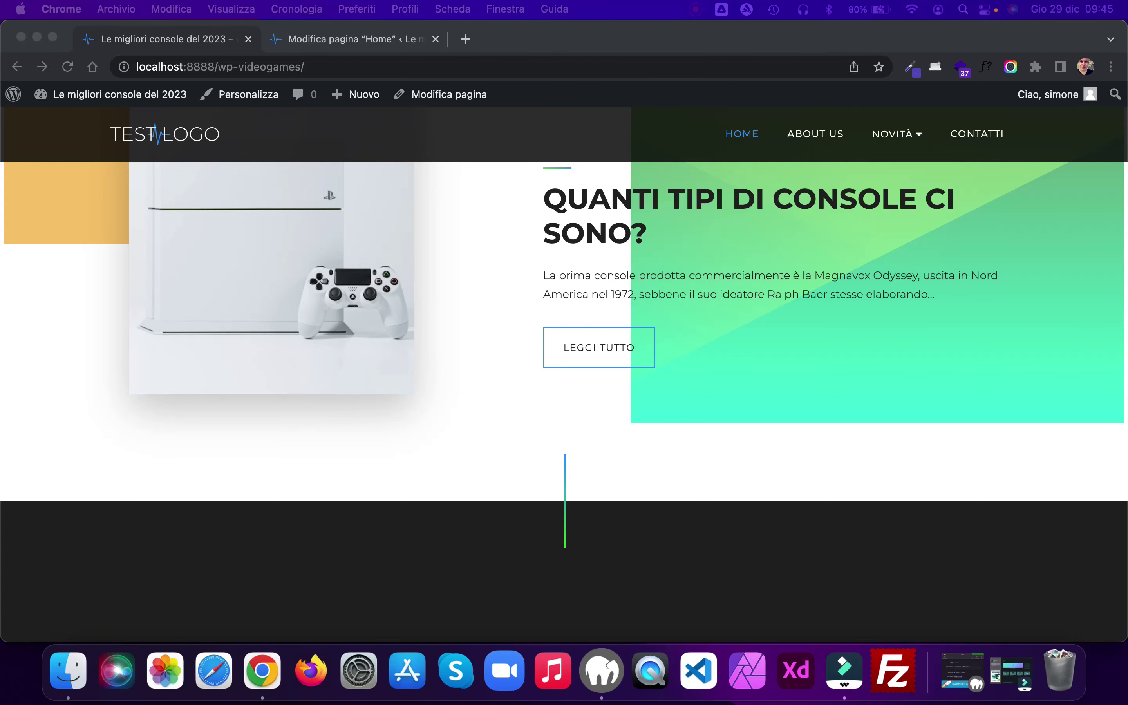
Step: Add a Testo widget to the Footer 1 area under Aspetto > Widget
{"action": "left_click", "coordinate": [354, 38]}
{"action": "mouse_move", "coordinate": [68, 337]}
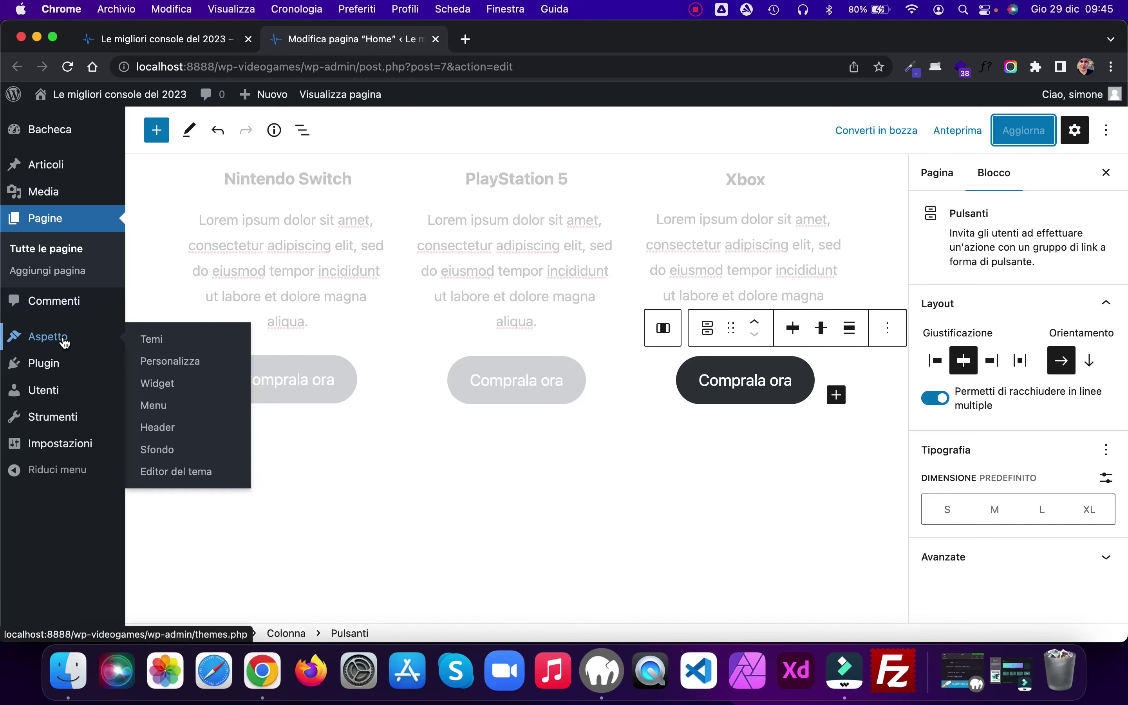
{"action": "left_click", "coordinate": [172, 384]}
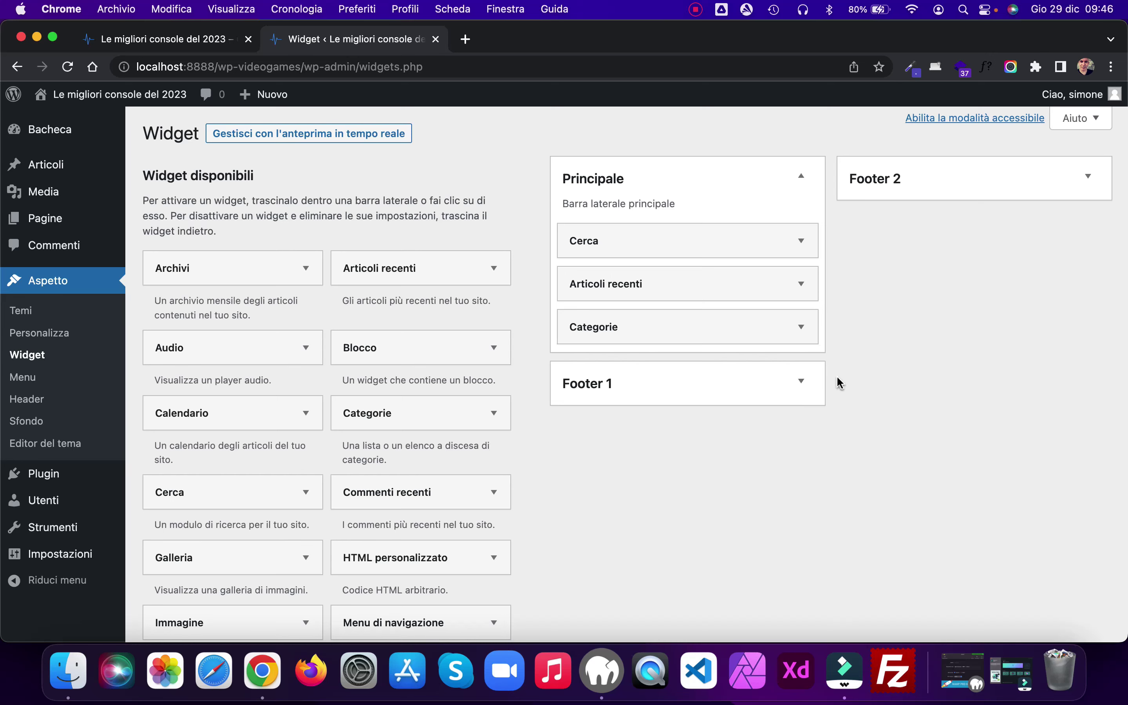
{"action": "scroll", "coordinate": [835, 380], "scroll_direction": "down", "scroll_amount": 2}
{"action": "left_click", "coordinate": [803, 335]}
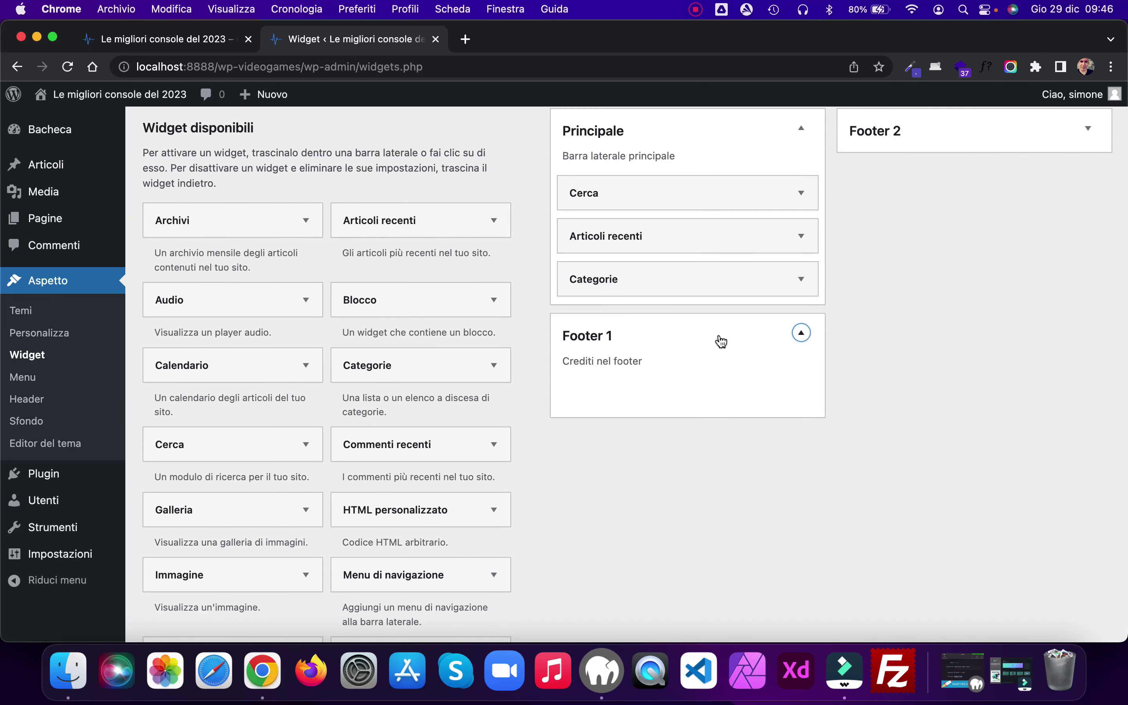
{"action": "scroll", "coordinate": [370, 379], "scroll_direction": "down", "scroll_amount": 3}
{"action": "scroll", "coordinate": [370, 380], "scroll_direction": "down", "scroll_amount": 4}
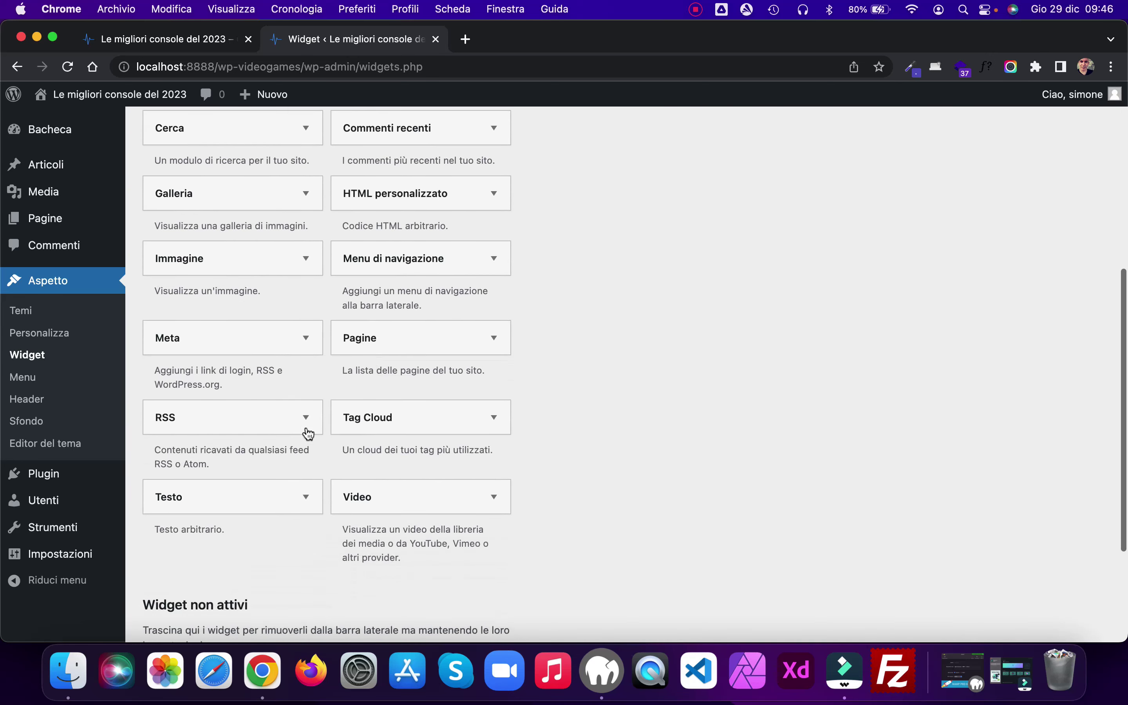
{"action": "left_click", "coordinate": [306, 497]}
{"action": "left_click", "coordinate": [221, 587]}
{"action": "scroll", "coordinate": [223, 560], "scroll_direction": "down", "scroll_amount": 3}
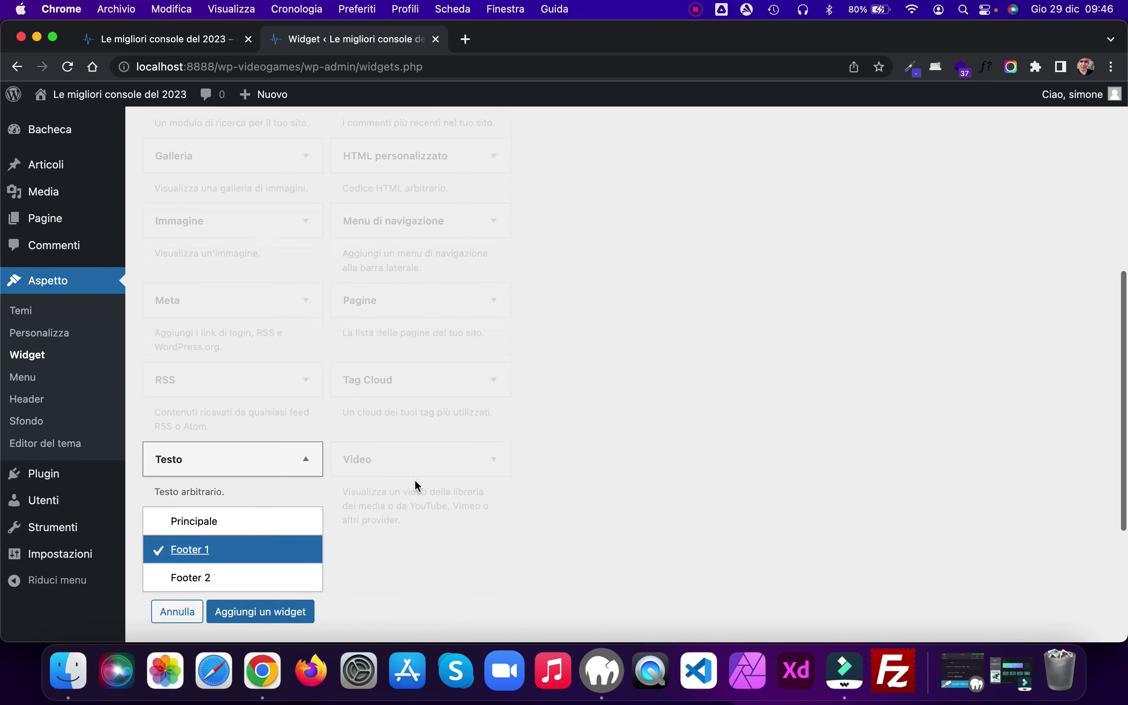
{"action": "left_click", "coordinate": [275, 494]}
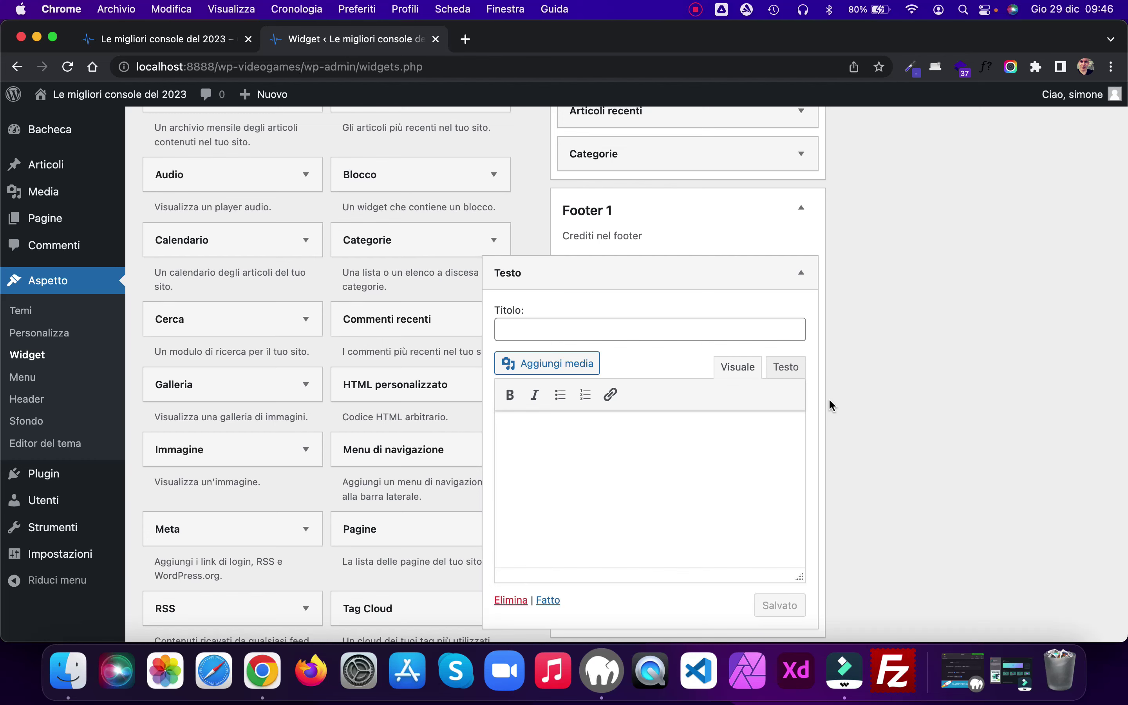
Step: Insert the logo-300x79.png image into the widget from the media library
{"action": "left_click", "coordinate": [574, 366]}
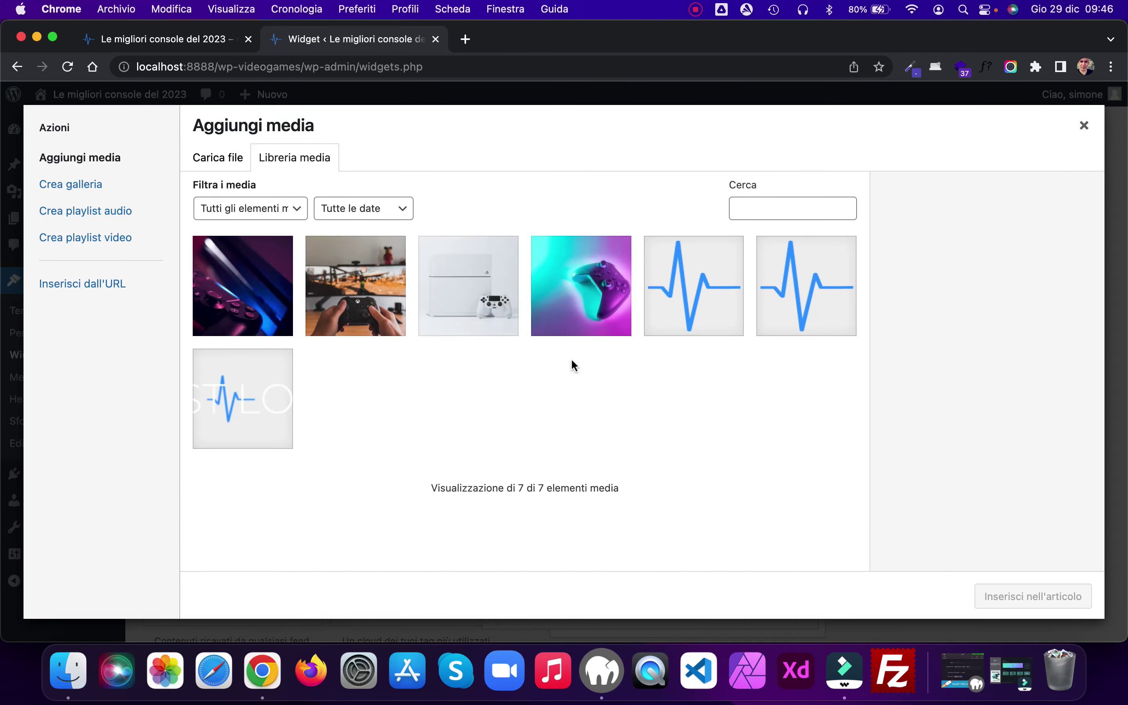
{"action": "left_click", "coordinate": [249, 399]}
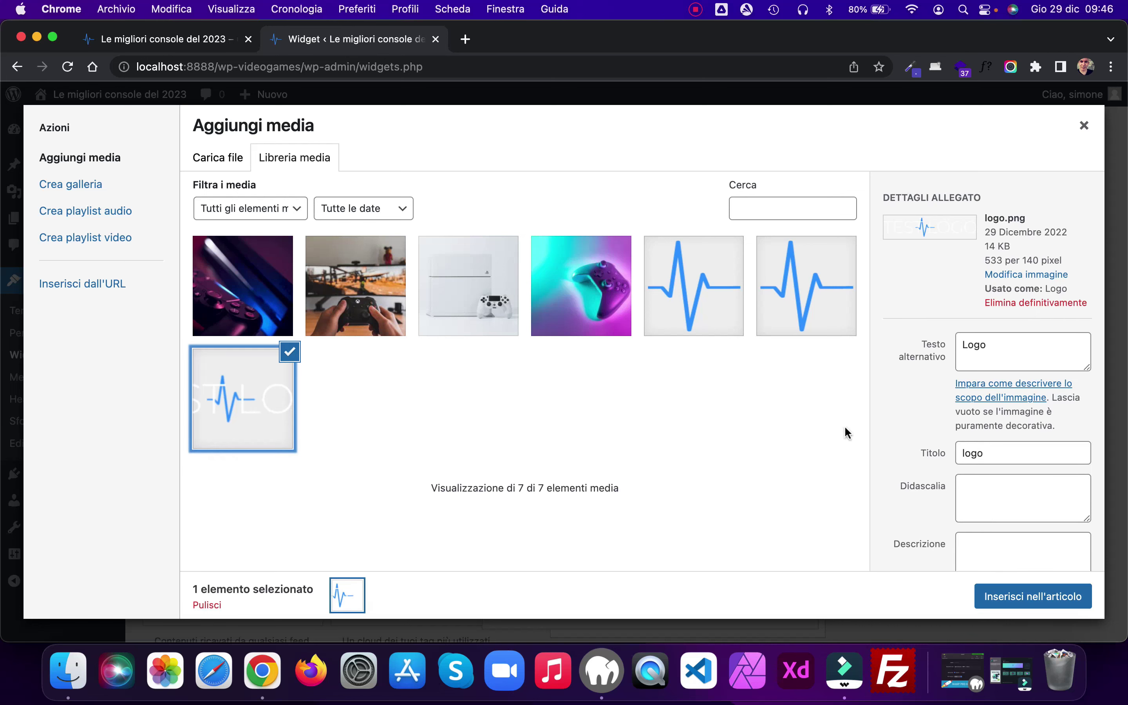
{"action": "left_click", "coordinate": [1026, 597]}
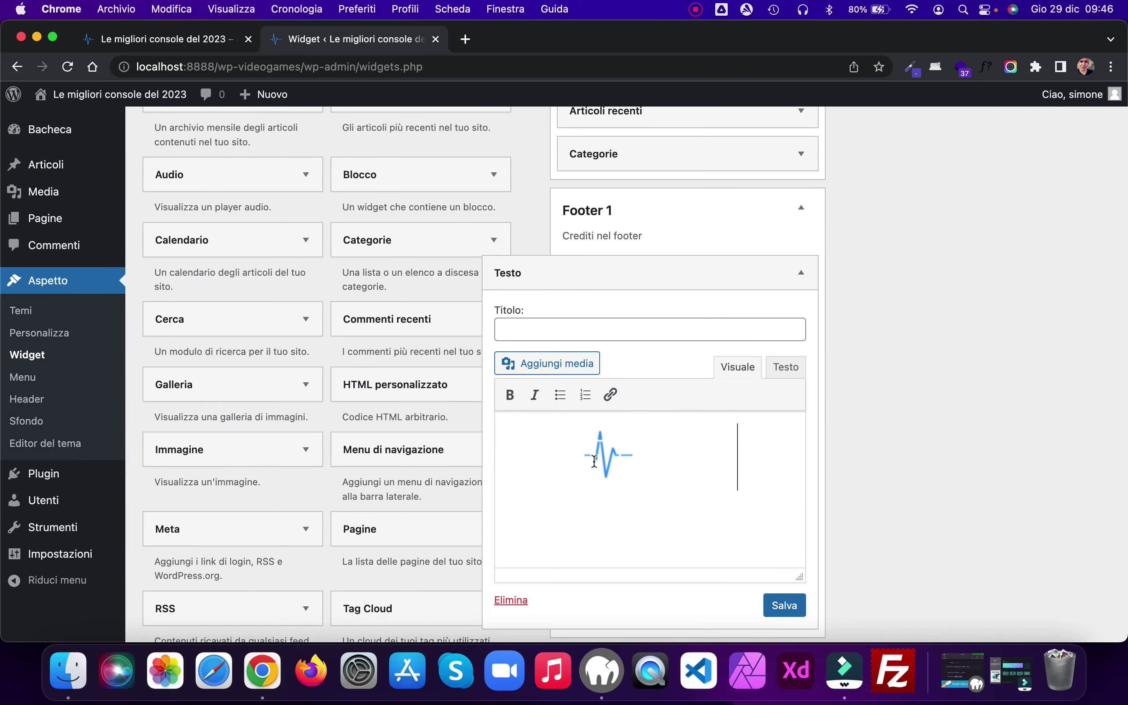
Step: Resize the logo to 120 × 32 pixels in the HTML view and save the widget
{"action": "left_click", "coordinate": [786, 367]}
{"action": "left_click", "coordinate": [764, 522]}
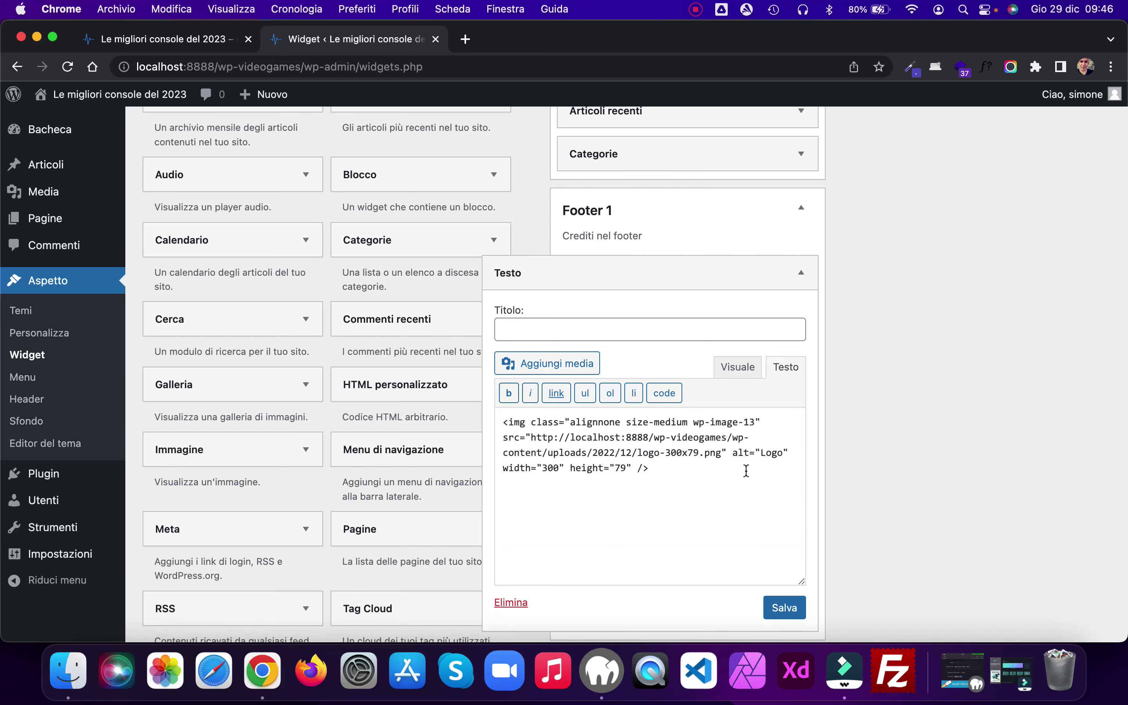
{"action": "scroll", "coordinate": [744, 464], "scroll_direction": "down", "scroll_amount": 2}
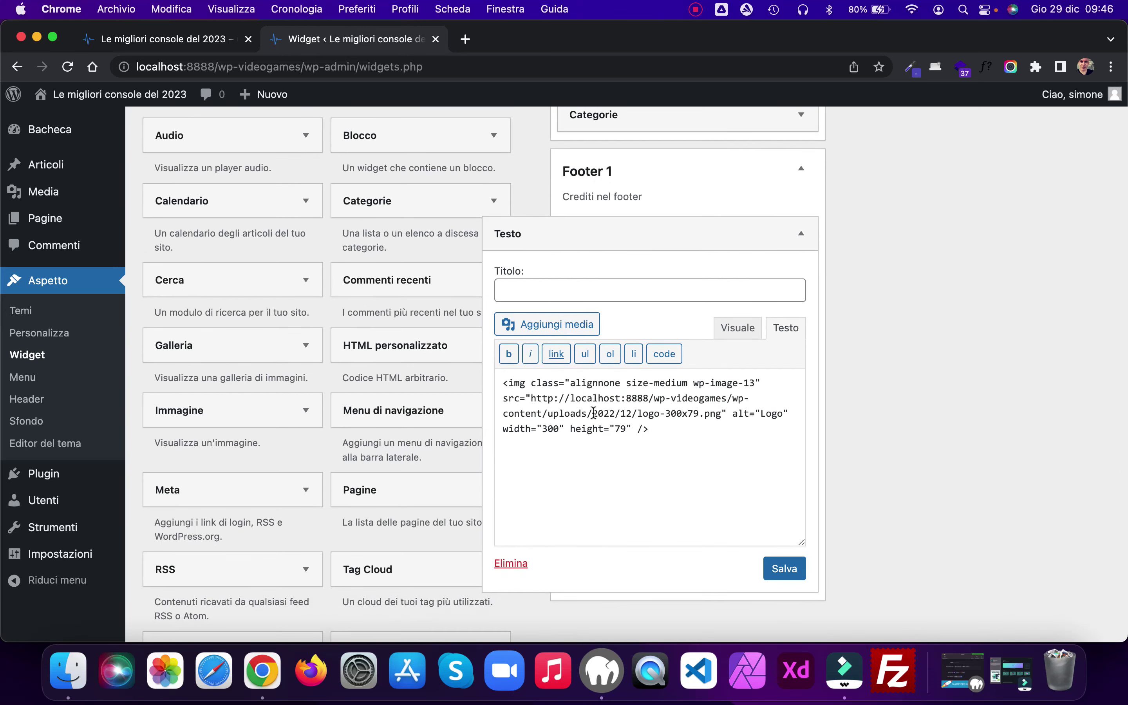
{"action": "left_click", "coordinate": [557, 428]}
{"action": "key", "text": "BackSpace"}
{"action": "key", "text": "BackSpace"}
{"action": "key", "text": "BackSpace"}
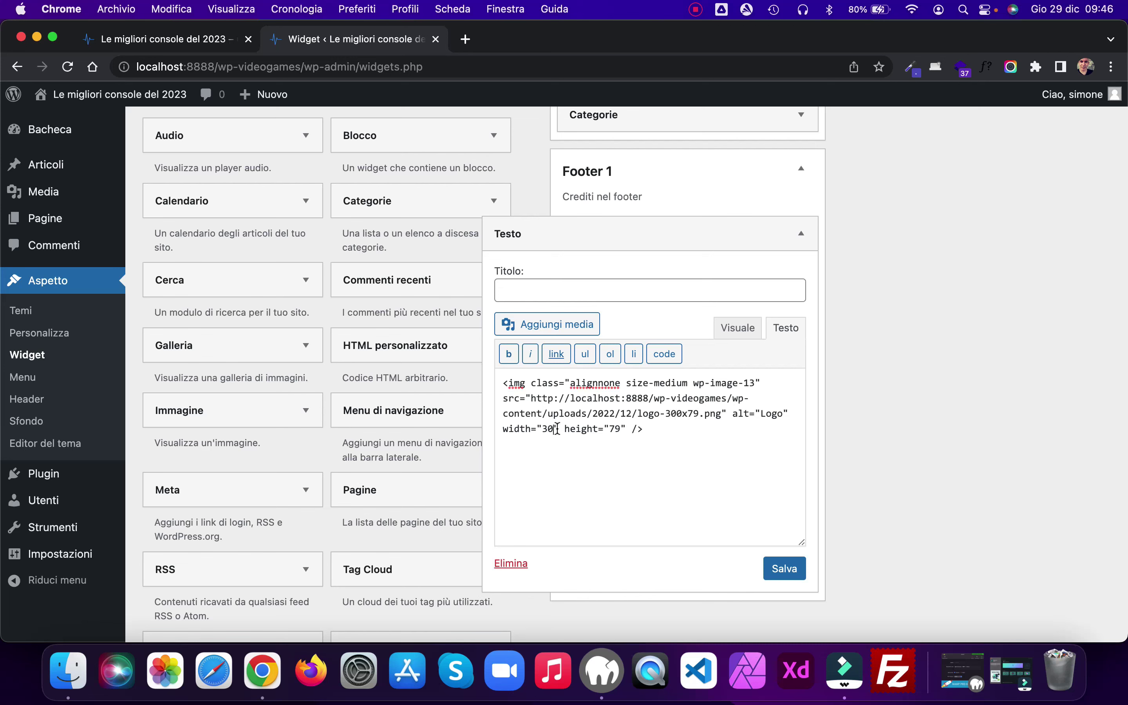
{"action": "type", "text": "120"}
{"action": "left_click", "coordinate": [625, 428]}
{"action": "key", "text": "BackSpace"}
{"action": "key", "text": "BackSpace"}
{"action": "type", "text": "32"}
{"action": "left_click", "coordinate": [793, 570]}
{"action": "left_click", "coordinate": [735, 330]}
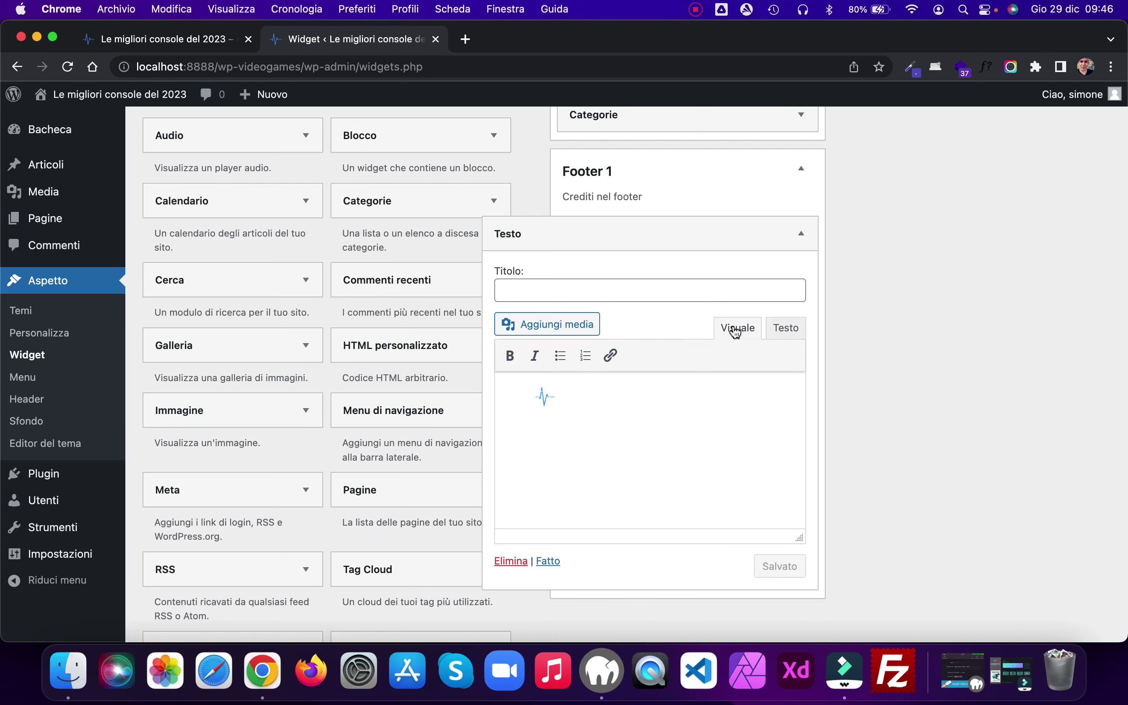
{"action": "left_click", "coordinate": [179, 39]}
{"action": "left_click", "coordinate": [66, 68]}
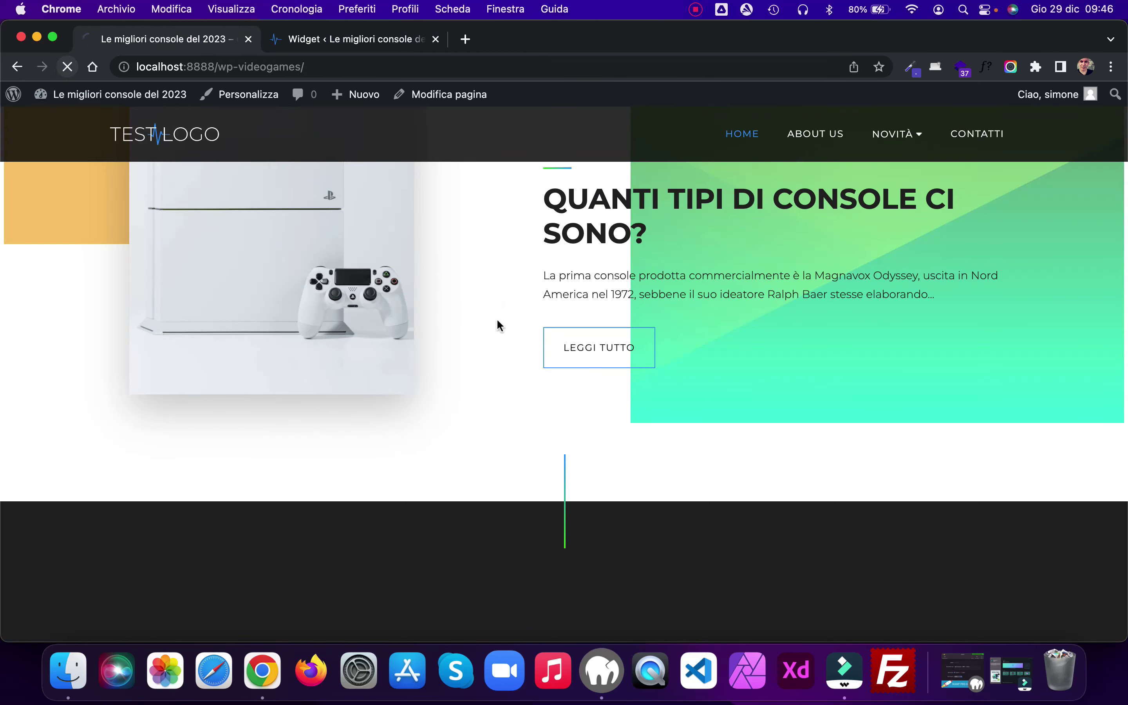
{"action": "scroll", "coordinate": [518, 326], "scroll_direction": "down", "scroll_amount": 2}
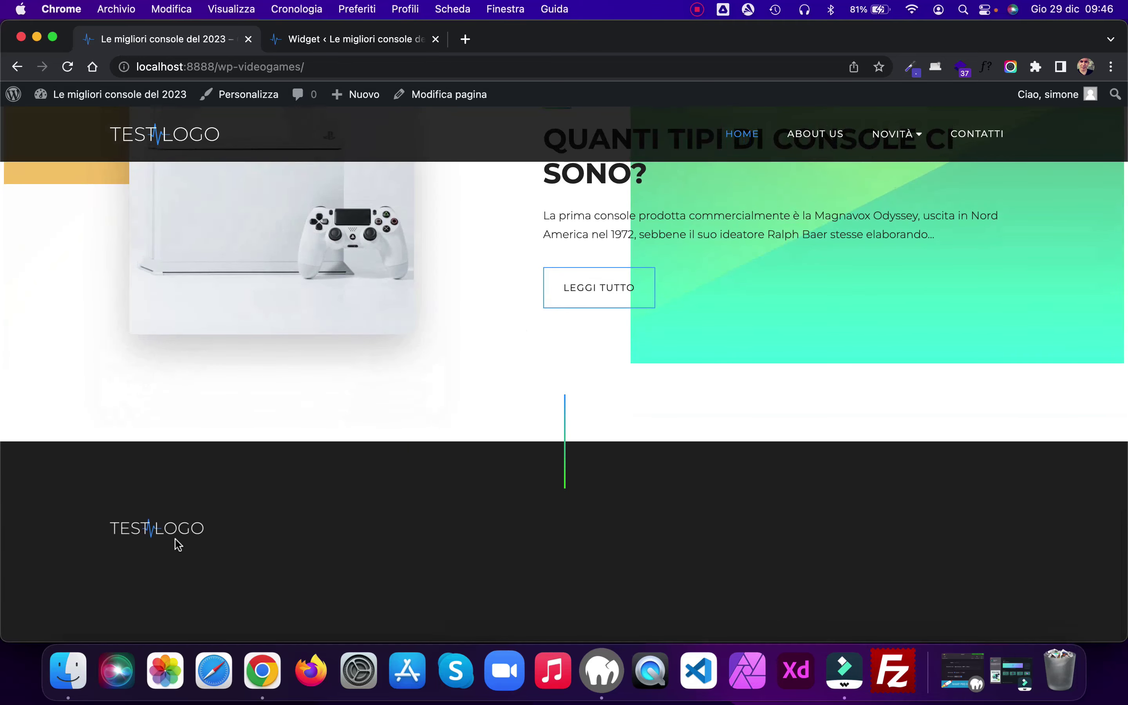
{"action": "left_click", "coordinate": [360, 46]}
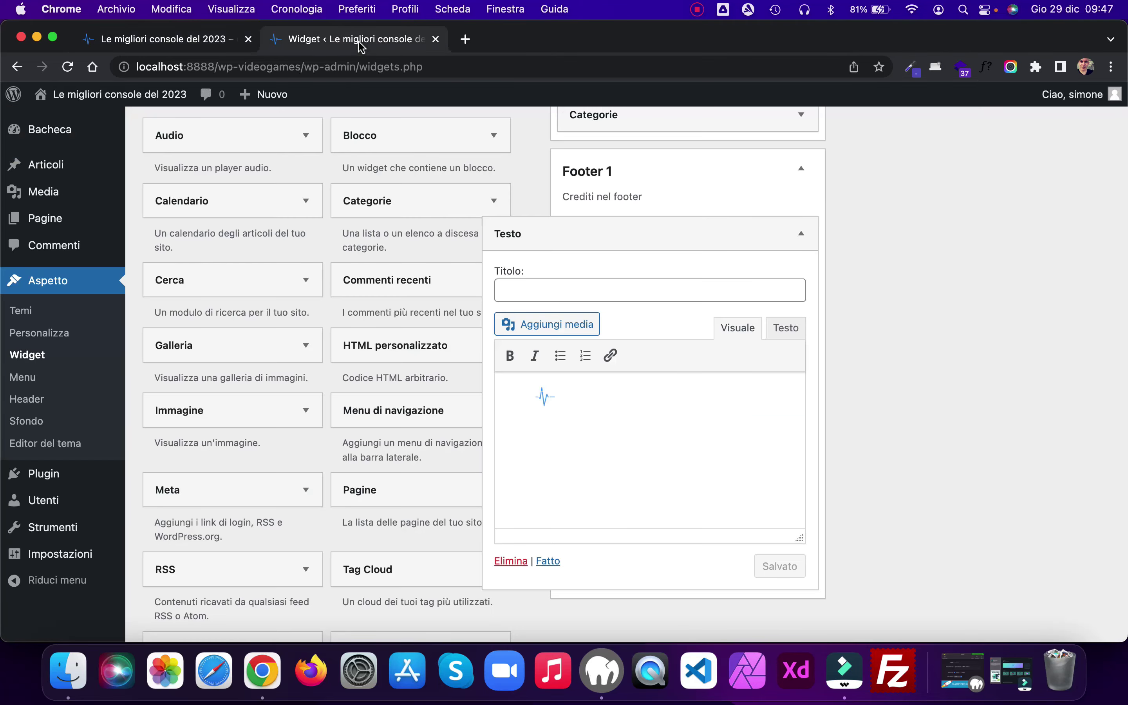
Step: Paste the contact list below the logo in visual mode, then delete the wrongly pasted HTML
{"action": "left_click", "coordinate": [713, 399]}
{"action": "key", "text": "Return"}
{"action": "key", "text": "super+v"}
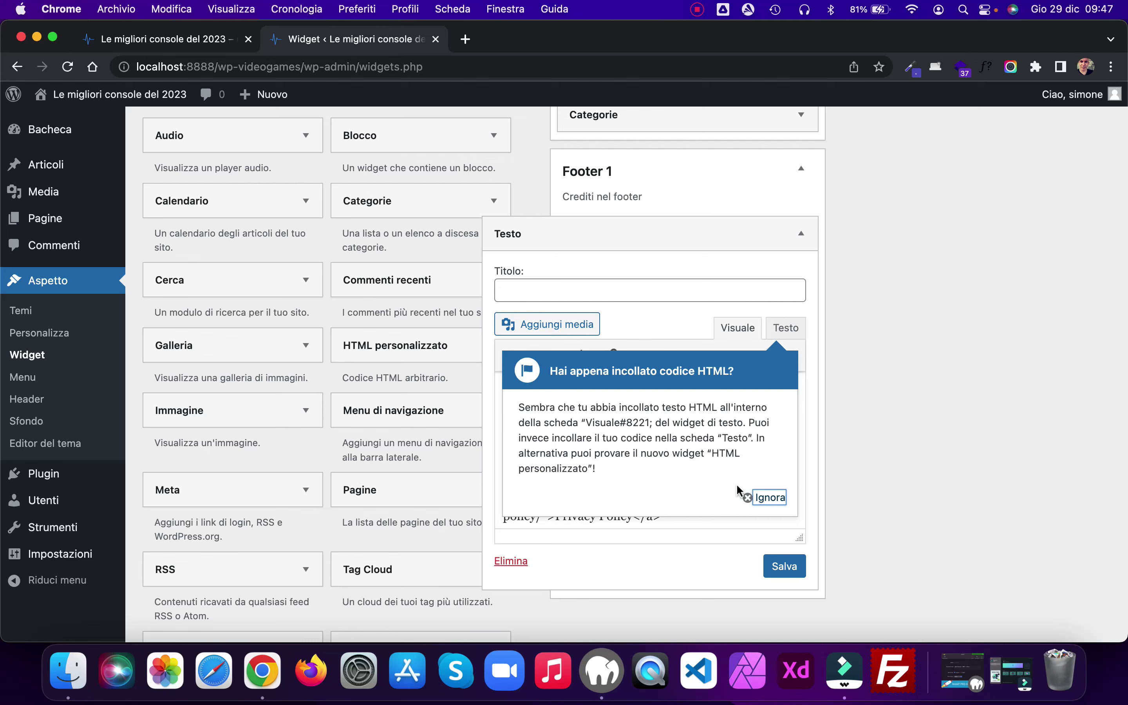
{"action": "left_click", "coordinate": [752, 497]}
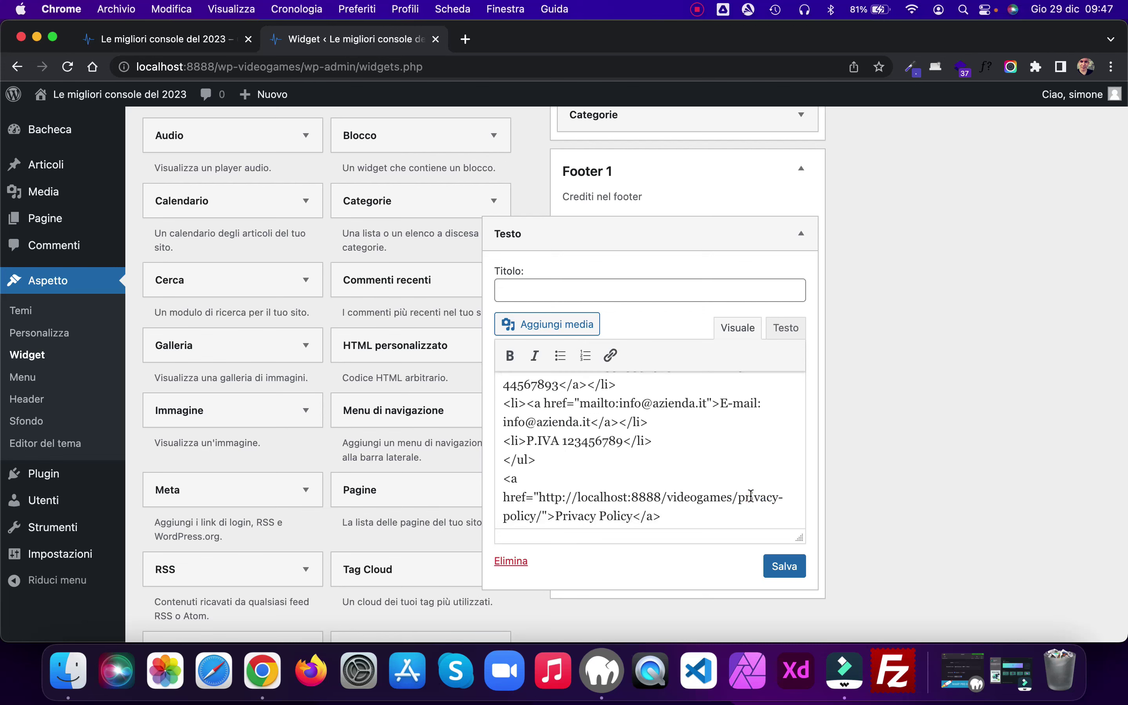
{"action": "scroll", "coordinate": [685, 496], "scroll_direction": "up", "scroll_amount": 3}
{"action": "scroll", "coordinate": [685, 496], "scroll_direction": "down", "scroll_amount": 4}
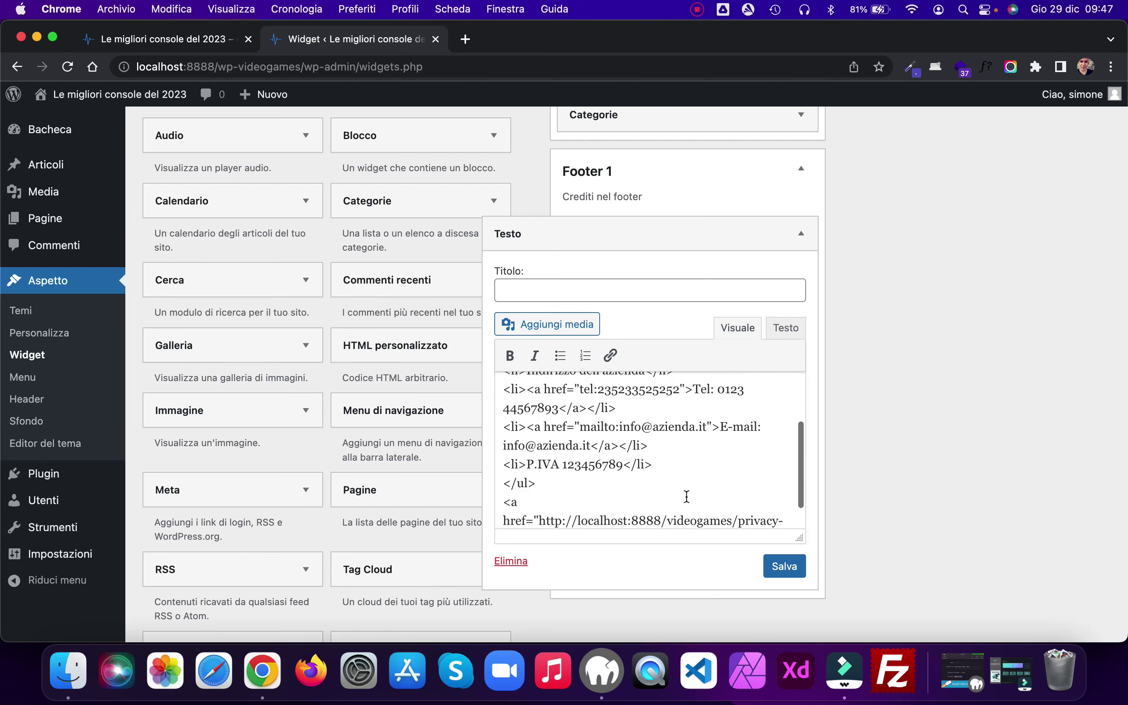
{"action": "left_click_drag", "start_coordinate": [670, 504], "coordinate": [458, 443]}
{"action": "key", "text": "super+c"}
{"action": "key", "text": "BackSpace"}
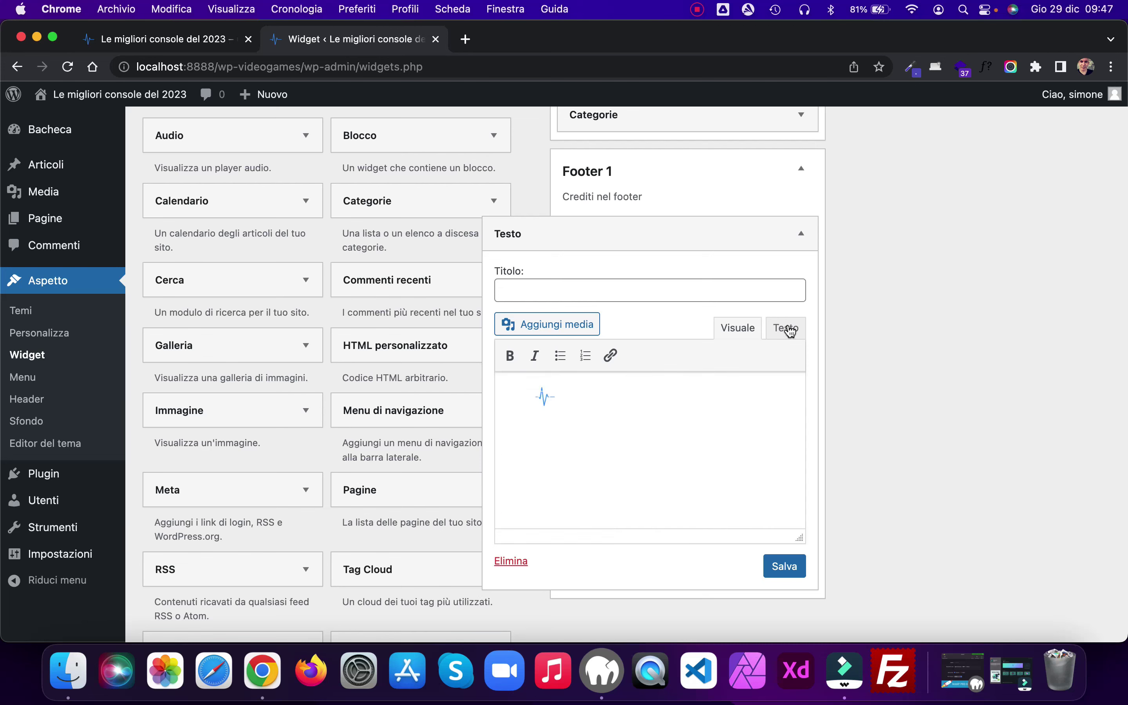
Step: In HTML code view, replace the &nbsp; line with the contact list and Privacy Policy code, then save
{"action": "left_click", "coordinate": [785, 327]}
{"action": "triple_click", "coordinate": [518, 460]}
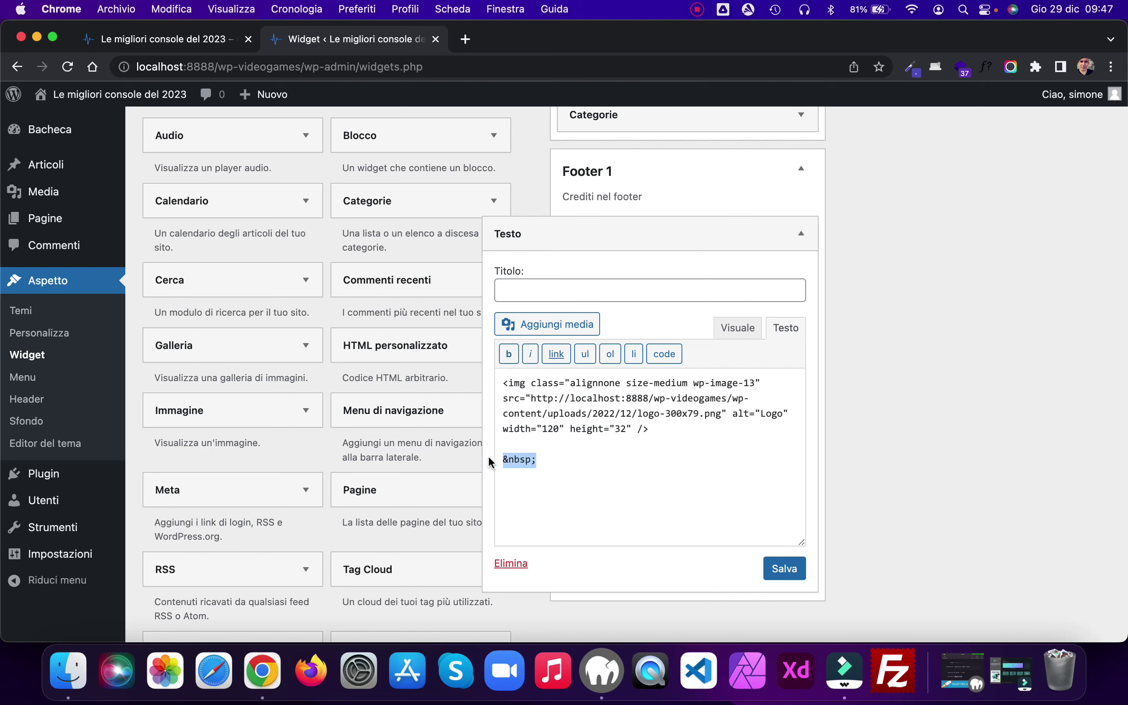
{"action": "key", "text": "super+v"}
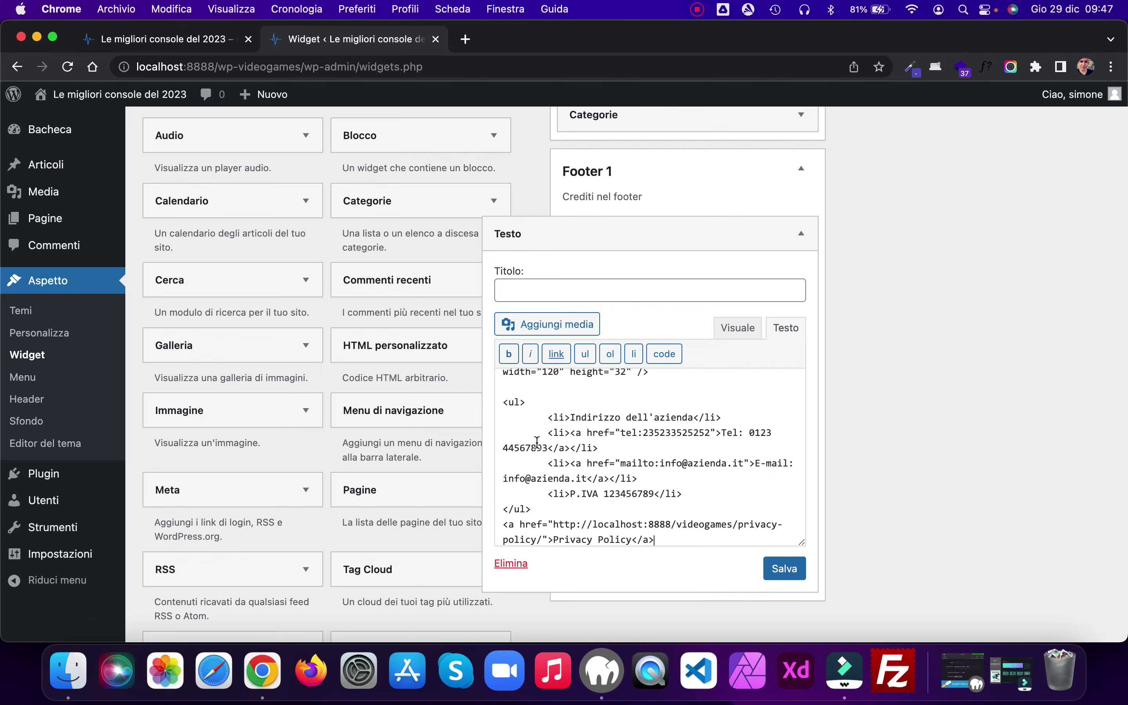
{"action": "scroll", "coordinate": [544, 420], "scroll_direction": "down", "scroll_amount": 1}
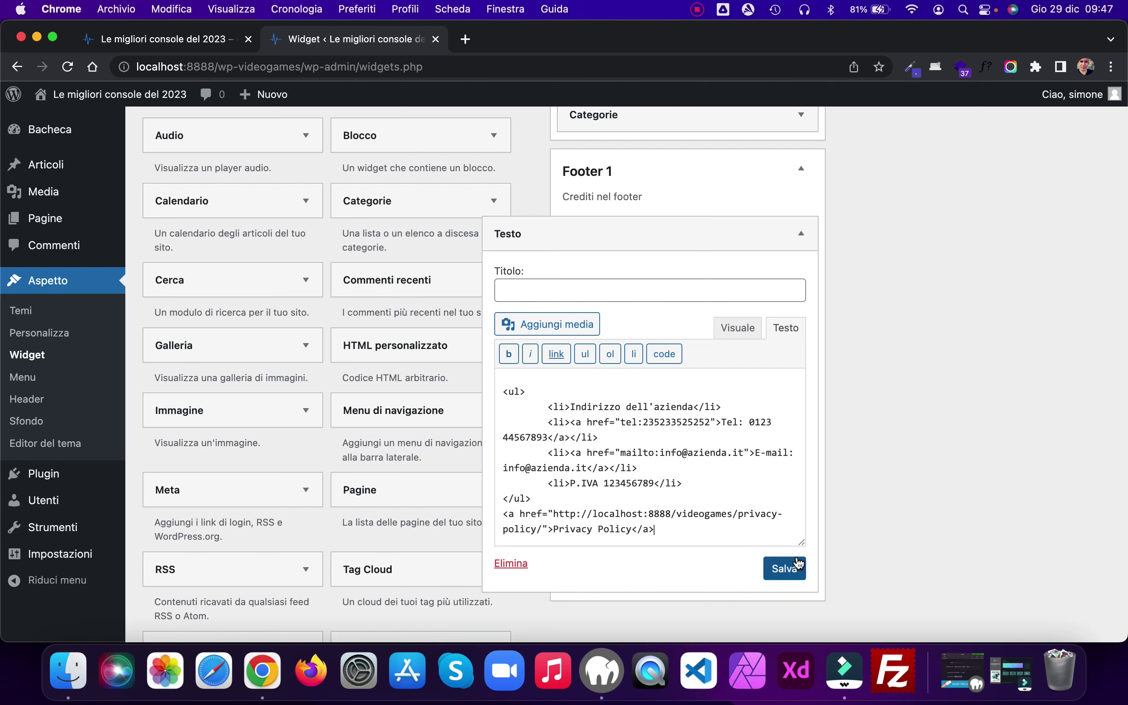
{"action": "left_click", "coordinate": [786, 569]}
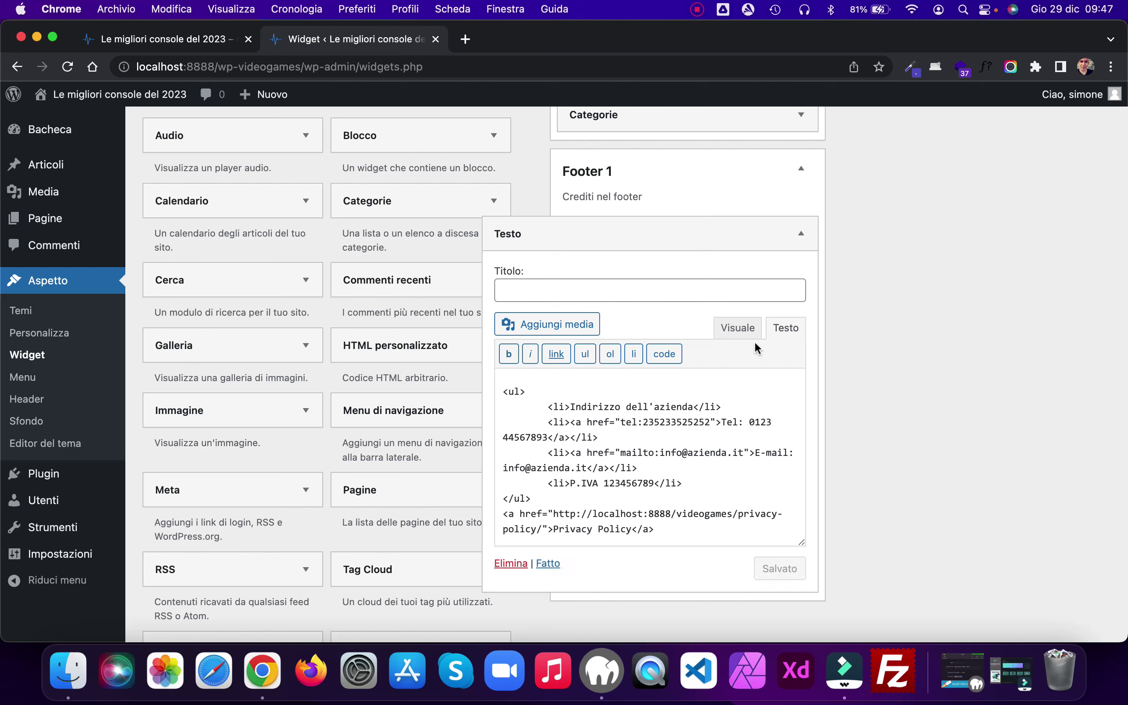
Step: Check the rendered contact list in the Visuale tab and fold the Footer 1 widget closed
{"action": "left_click", "coordinate": [742, 332]}
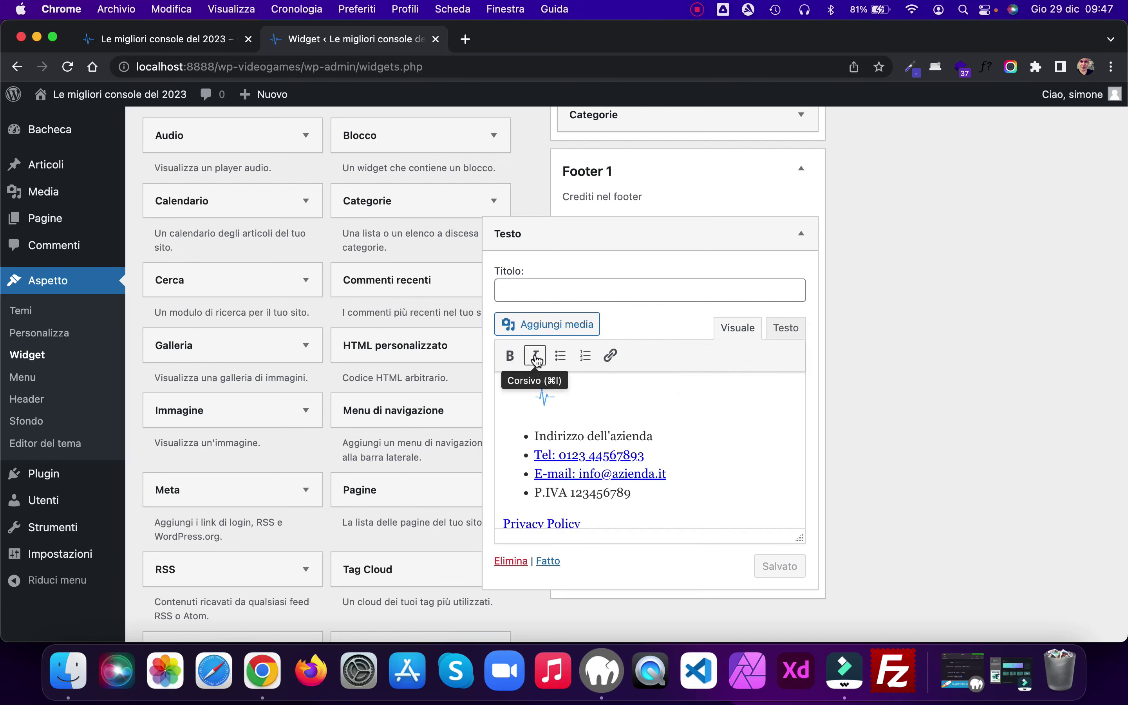
{"action": "scroll", "coordinate": [671, 411], "scroll_direction": "down", "scroll_amount": 1}
{"action": "scroll", "coordinate": [671, 411], "scroll_direction": "down", "scroll_amount": 1}
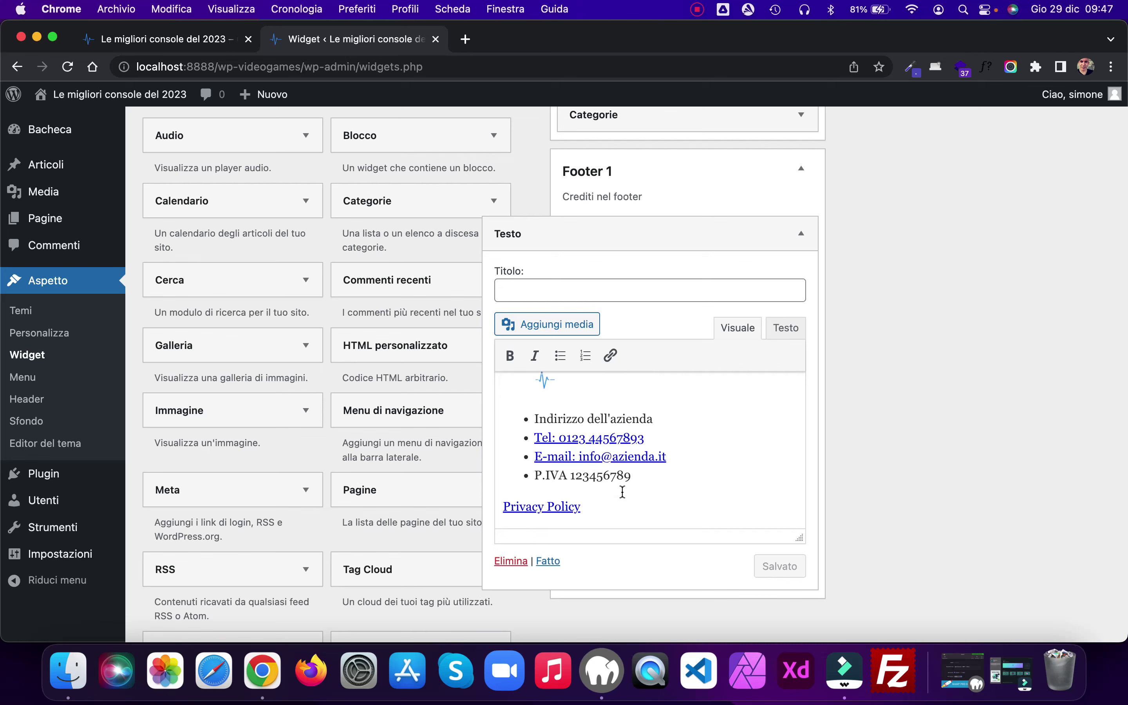
{"action": "left_click", "coordinate": [800, 233]}
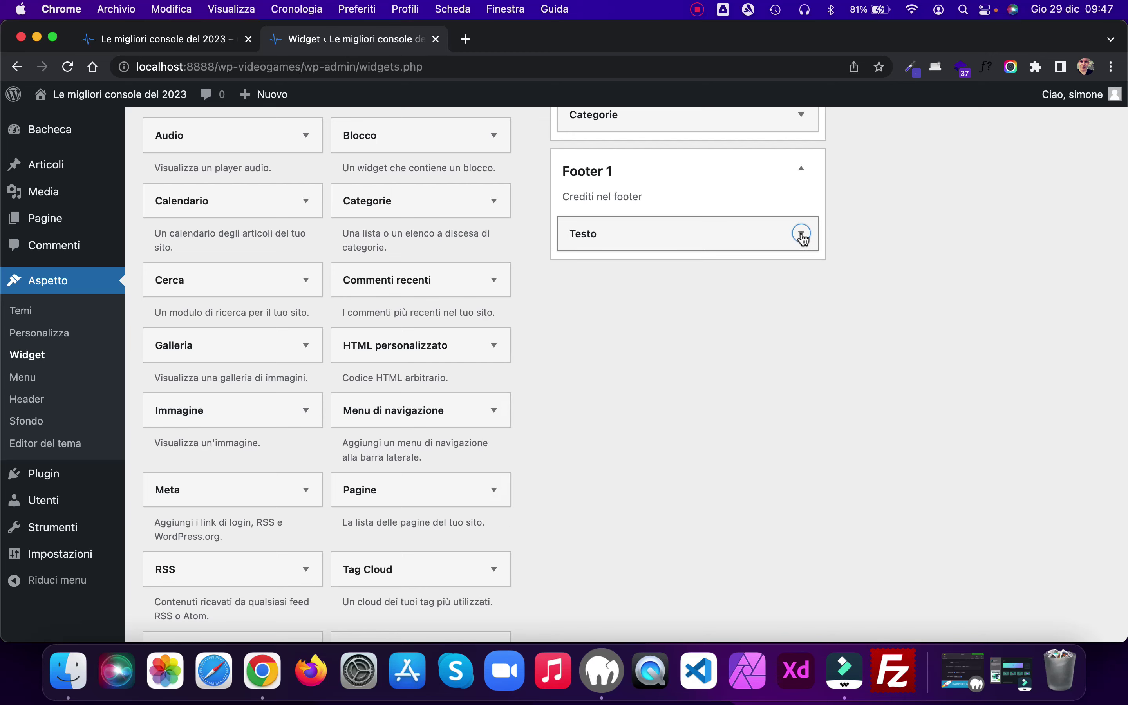
Step: Reload the front page, check the footer's logo, contact details and Privacy Policy, then return to Widgets
{"action": "left_click", "coordinate": [186, 39]}
{"action": "left_click", "coordinate": [67, 66]}
{"action": "scroll", "coordinate": [447, 377], "scroll_direction": "down", "scroll_amount": 5}
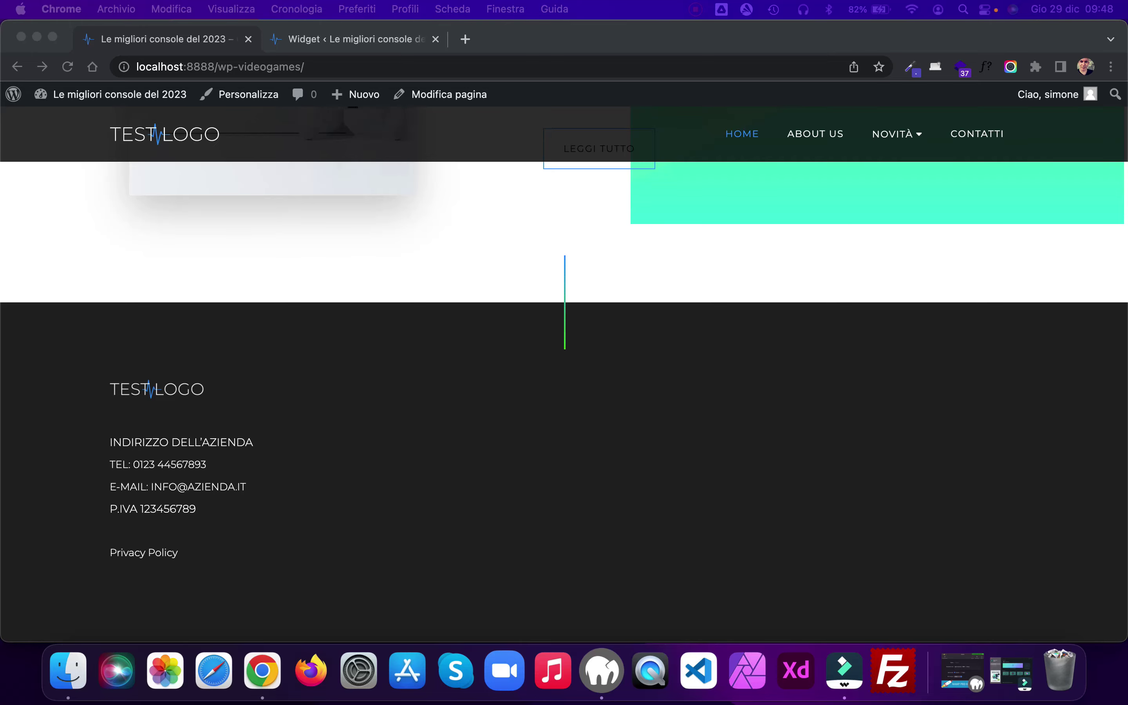
{"action": "scroll", "coordinate": [760, 478], "scroll_direction": "up", "scroll_amount": 5}
{"action": "scroll", "coordinate": [760, 478], "scroll_direction": "down", "scroll_amount": 5}
{"action": "left_click", "coordinate": [318, 37]}
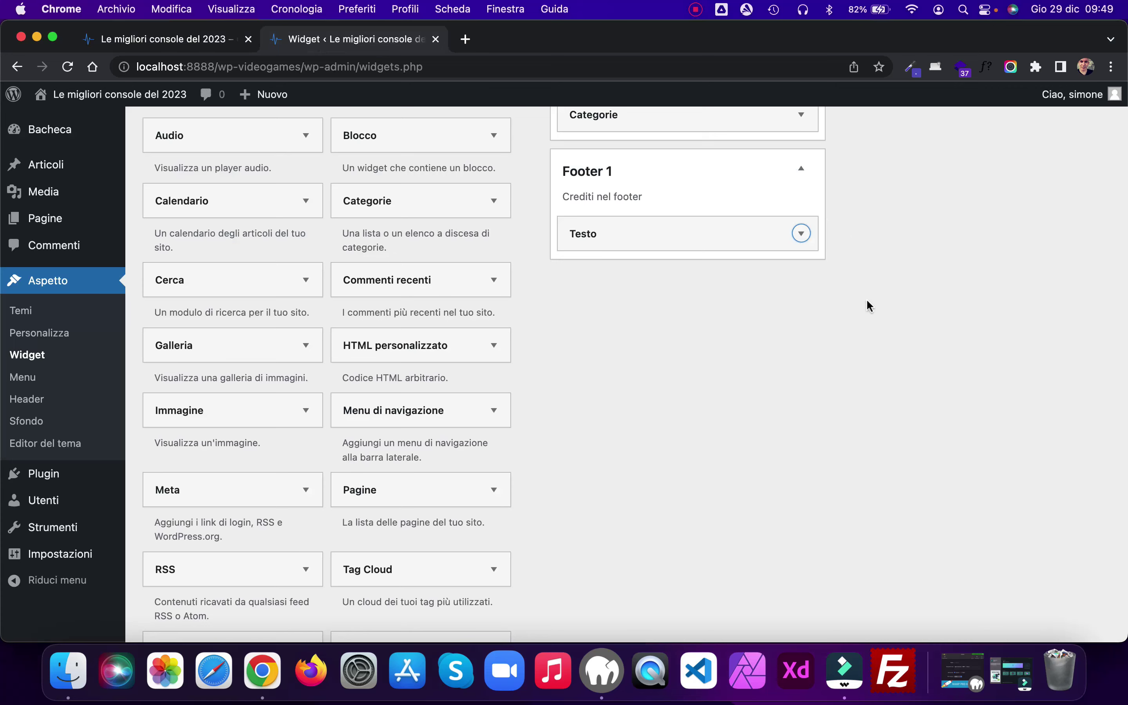
{"action": "scroll", "coordinate": [865, 305], "scroll_direction": "up", "scroll_amount": 5}
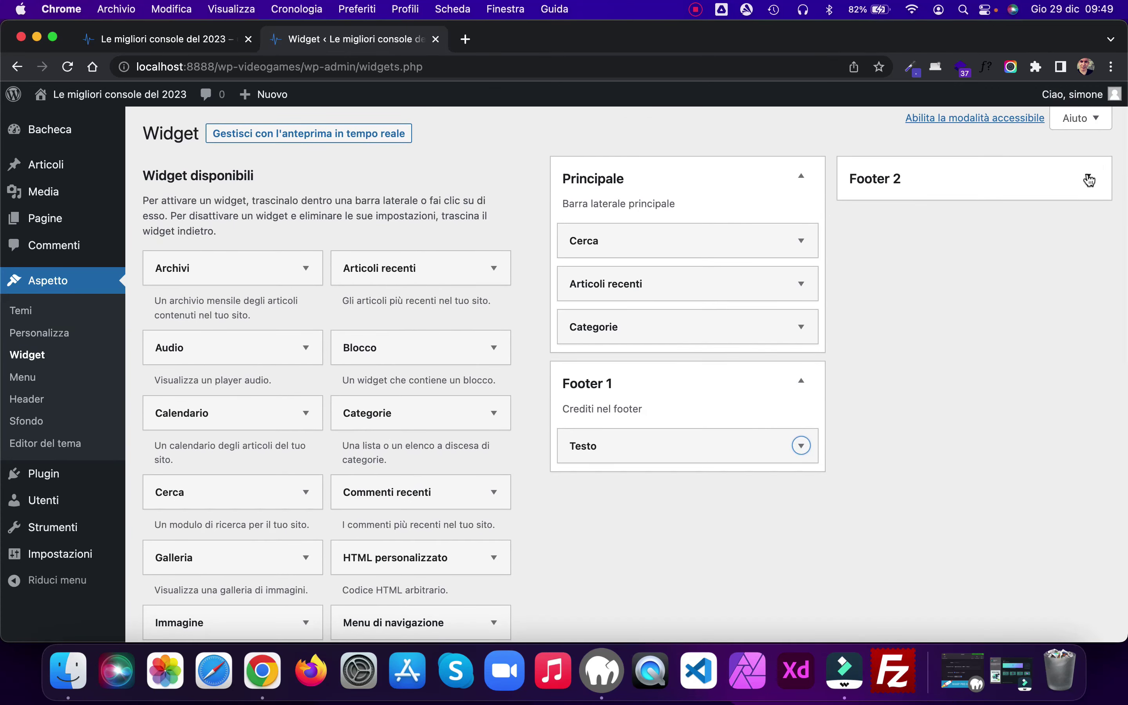
Step: Add a Testo widget to the Footer 2 area
{"action": "left_click", "coordinate": [1088, 179]}
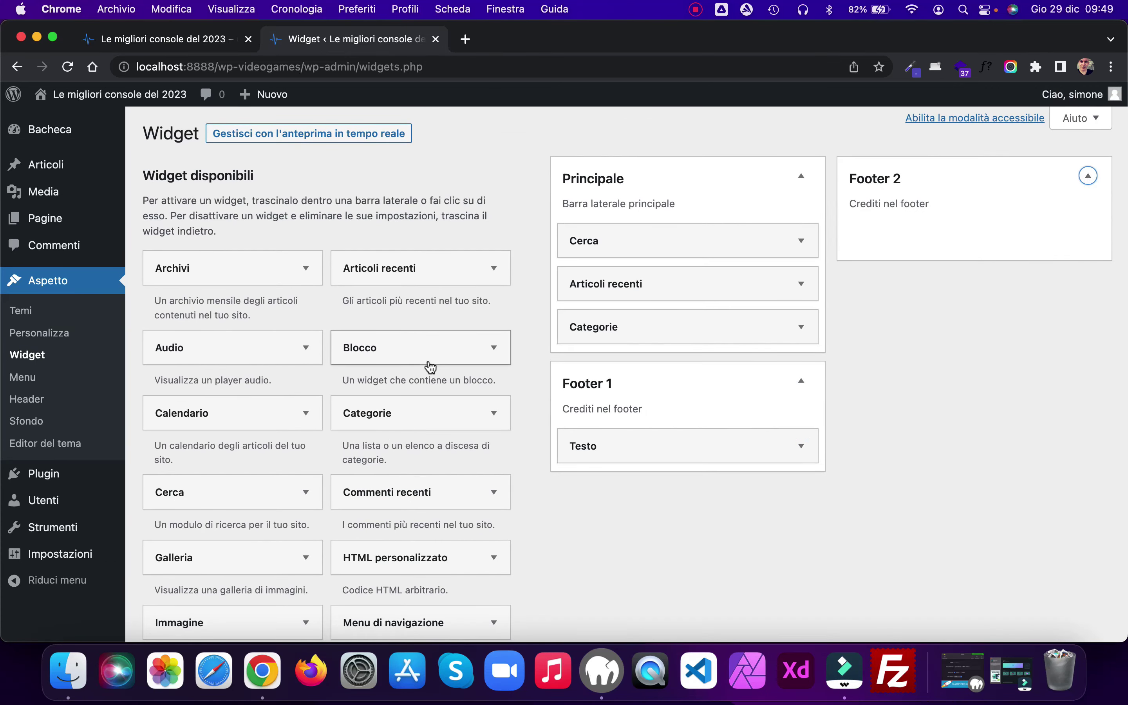
{"action": "scroll", "coordinate": [425, 368], "scroll_direction": "down", "scroll_amount": 10}
{"action": "left_click", "coordinate": [279, 319]}
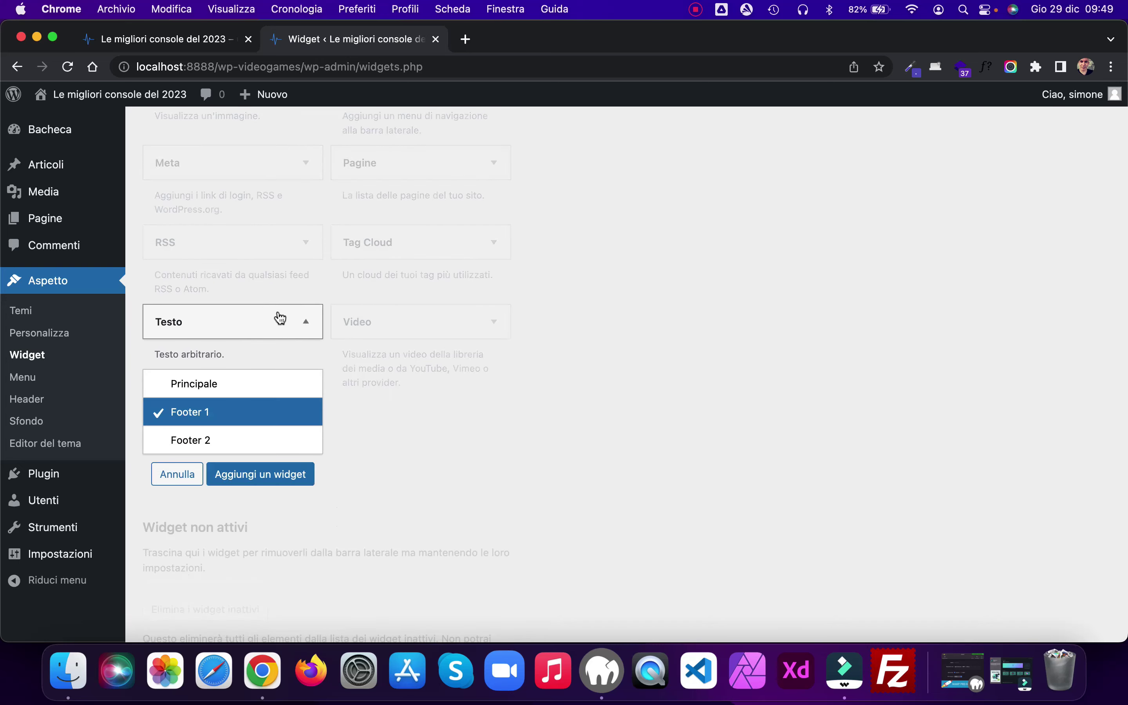
{"action": "left_click", "coordinate": [225, 446]}
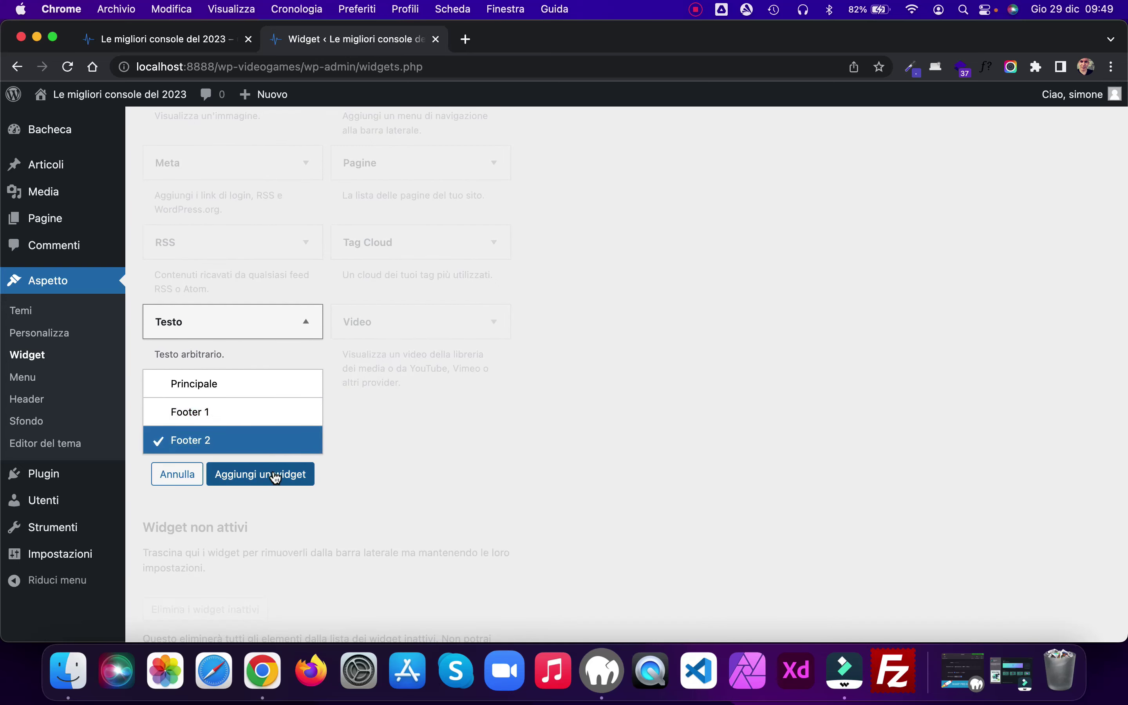
{"action": "left_click", "coordinate": [272, 474]}
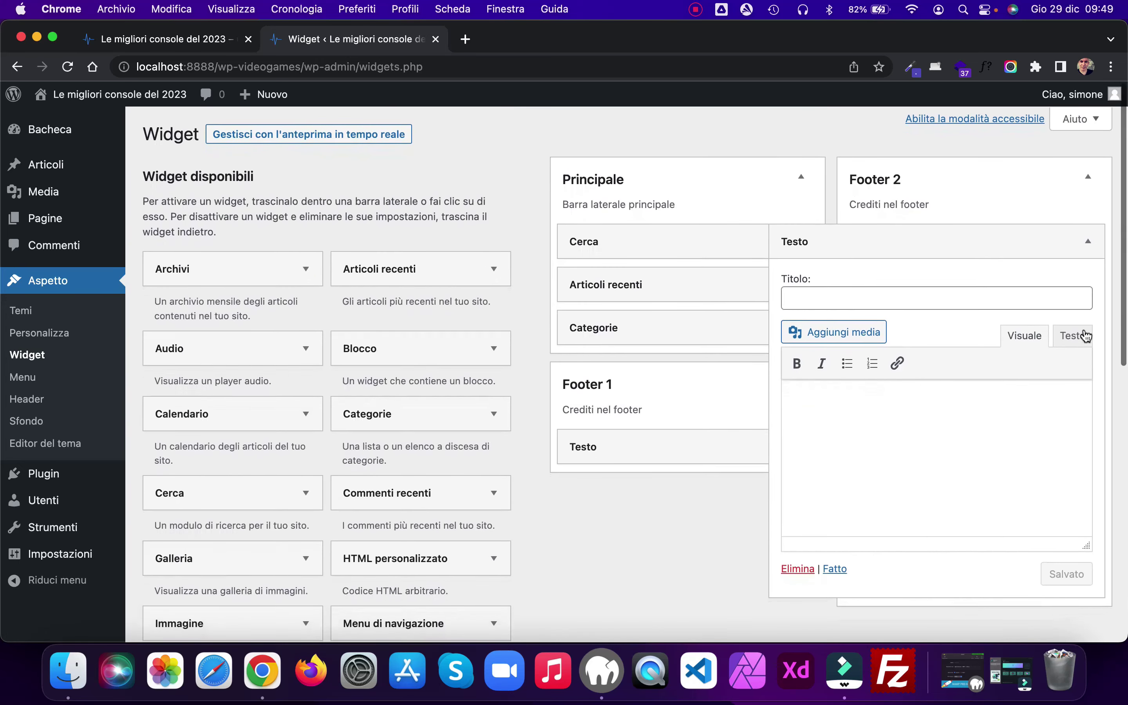
Step: Title the widget 'Follow us on:', paste the Facebook, Instagram and Twitter icon HTML, save and collapse it
{"action": "left_click", "coordinate": [829, 297]}
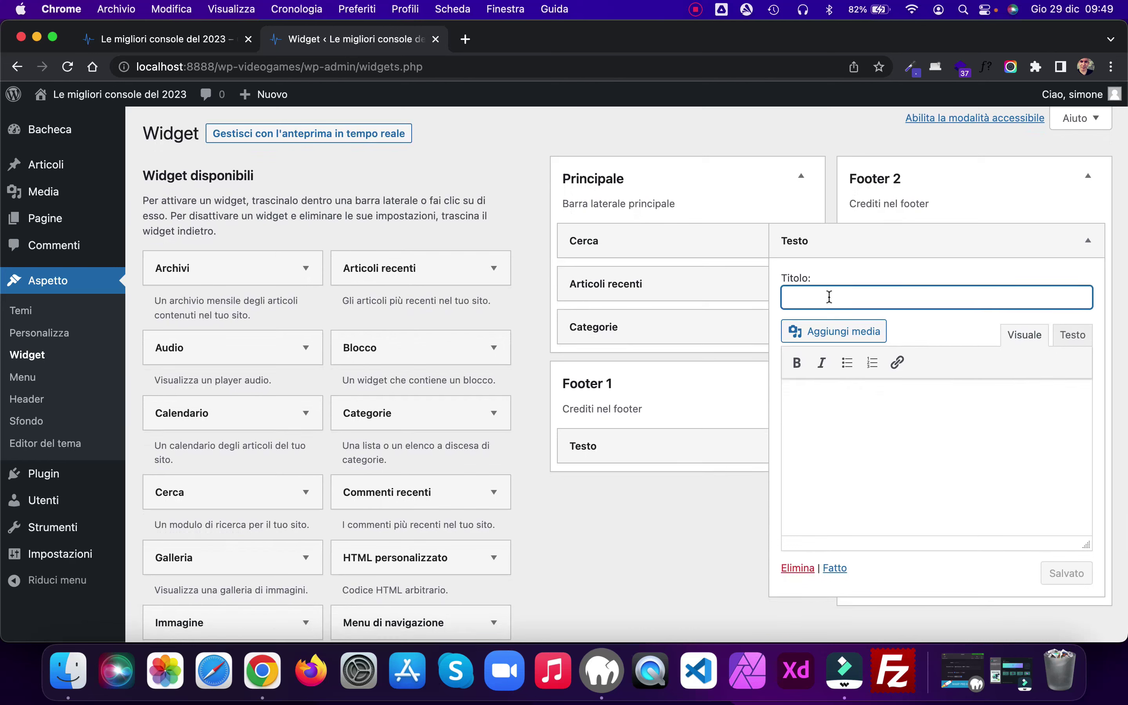
{"action": "type", "text": "Follow us on:"}
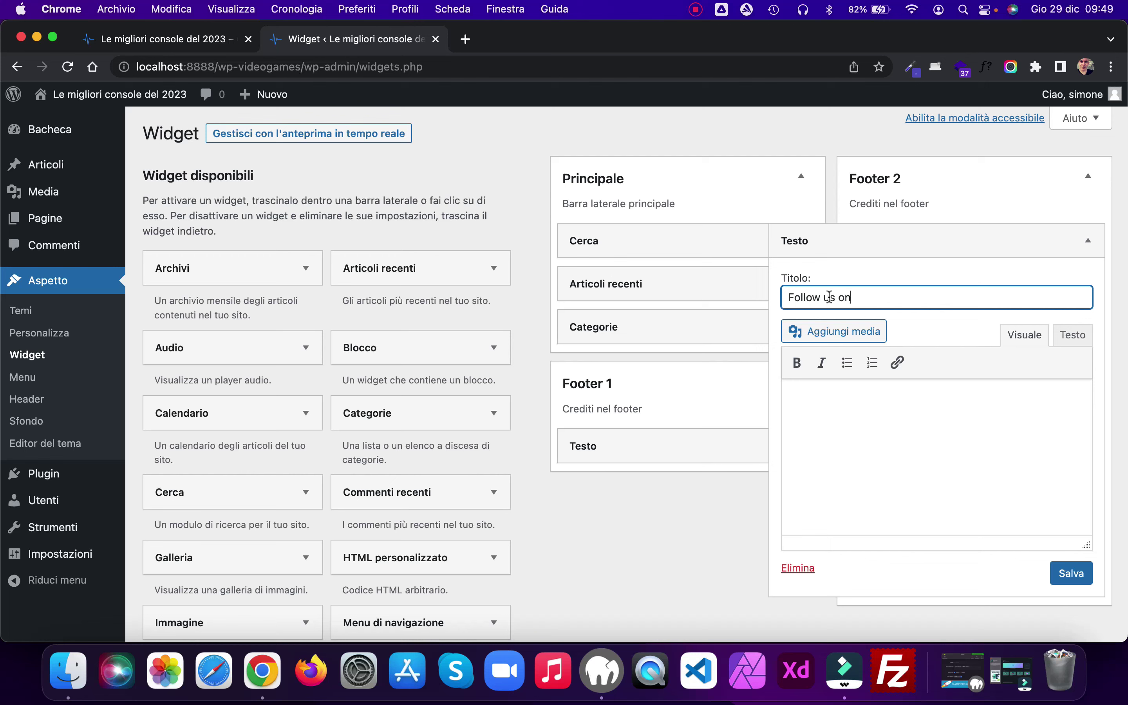
{"action": "left_click", "coordinate": [1077, 337]}
{"action": "left_click", "coordinate": [838, 390]}
{"action": "type", "text": "<a href=\"#\" target=\"_blank\" rel=\"noopener\"><i class=\"fa fa-facebook\"></i></a>  <a href=\"#\" target=\"_blank\" rel=\"noopener\"><i class=\"fa fa-instagram\"></i></a>  <a href=\"#\" target=\"_blank\" rel=\"noopener\"><i class=\"fa fa-twitter\"></i></a>"}
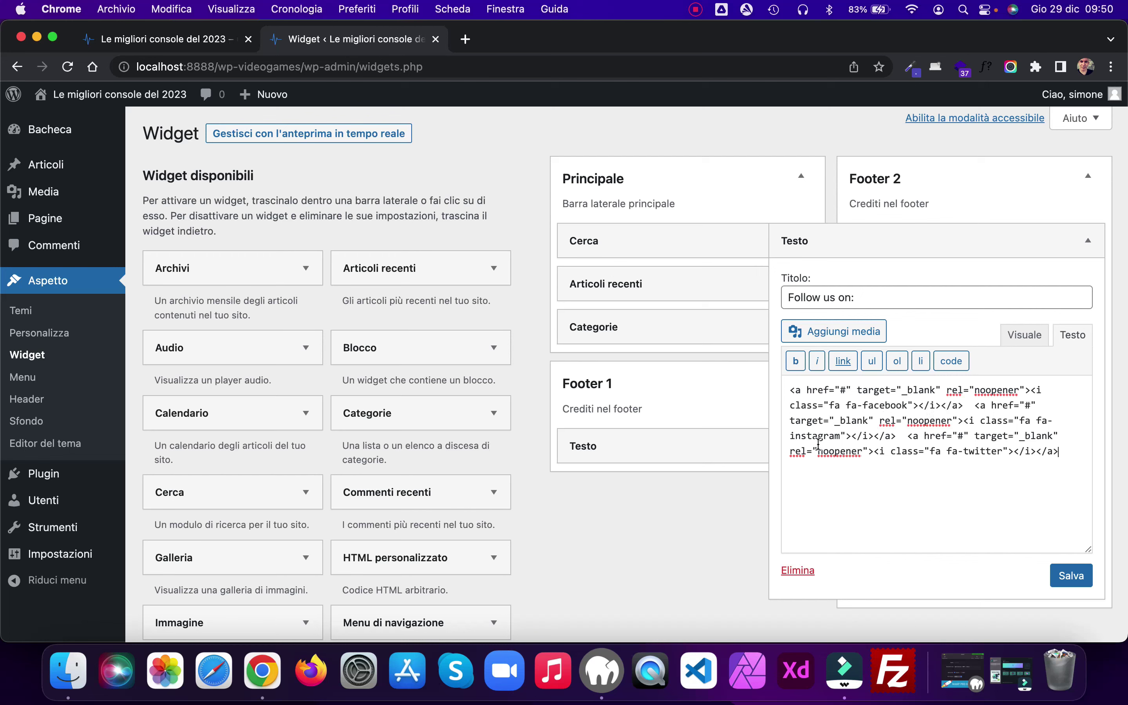
{"action": "left_click", "coordinate": [1079, 577]}
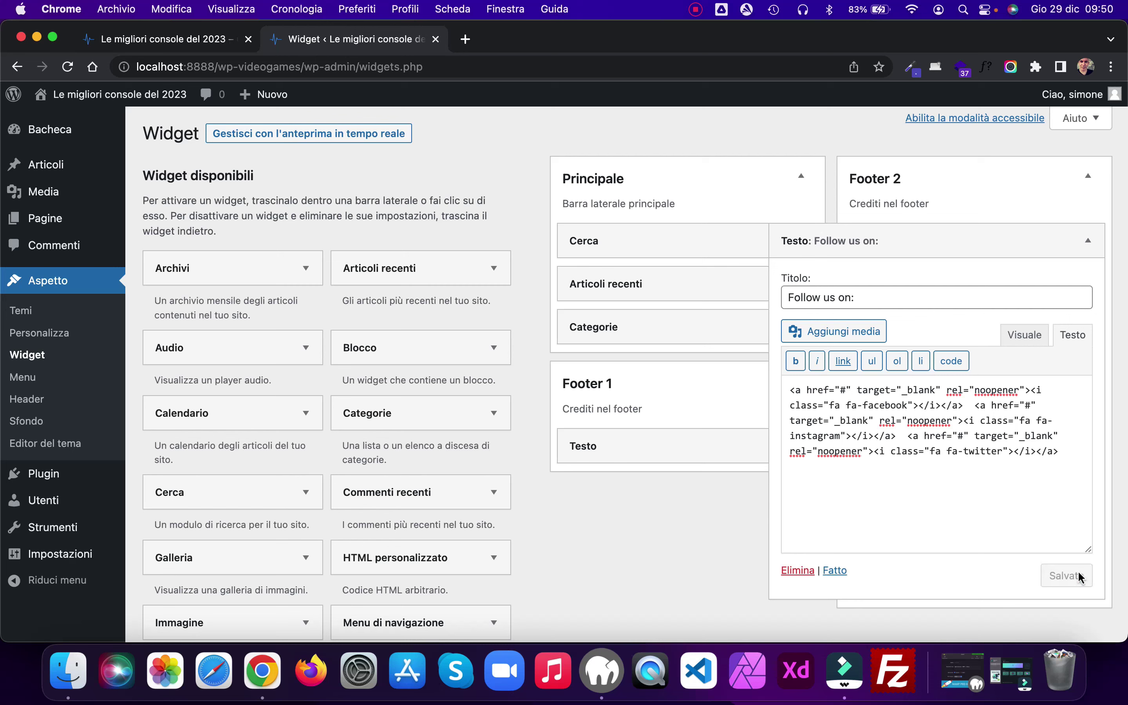
{"action": "left_click", "coordinate": [1087, 240]}
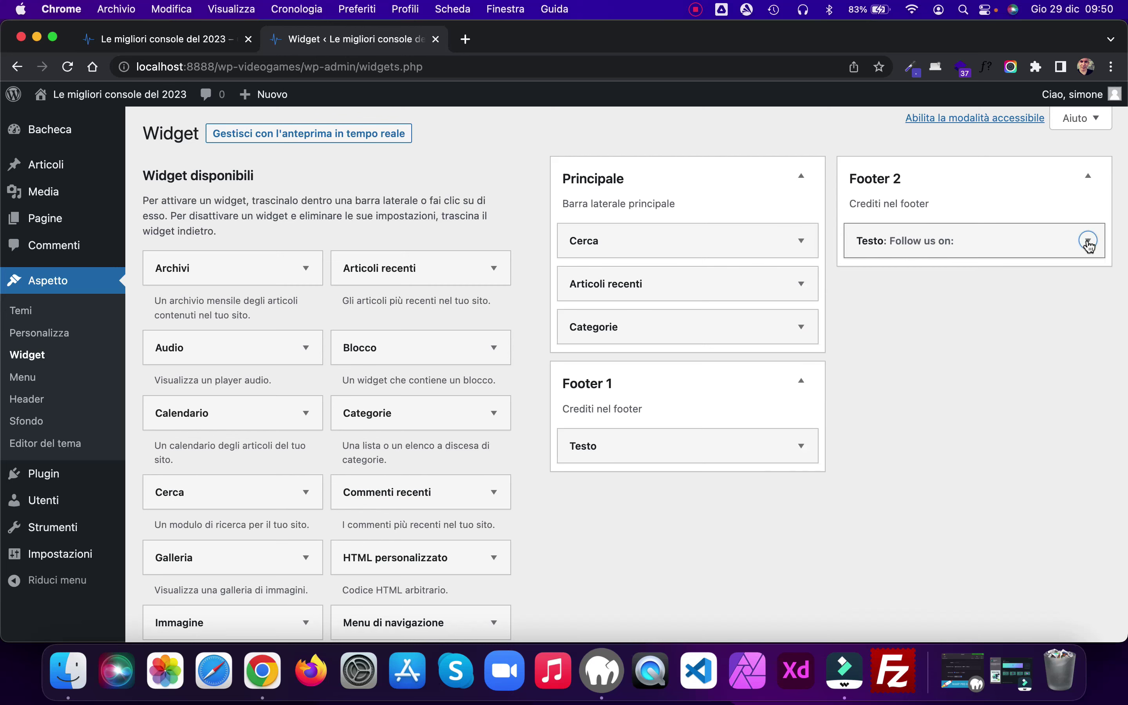
Step: Reload the front page to see 'FOLLOW US ON:' with three social icons, then open the Customizer
{"action": "left_click", "coordinate": [148, 39]}
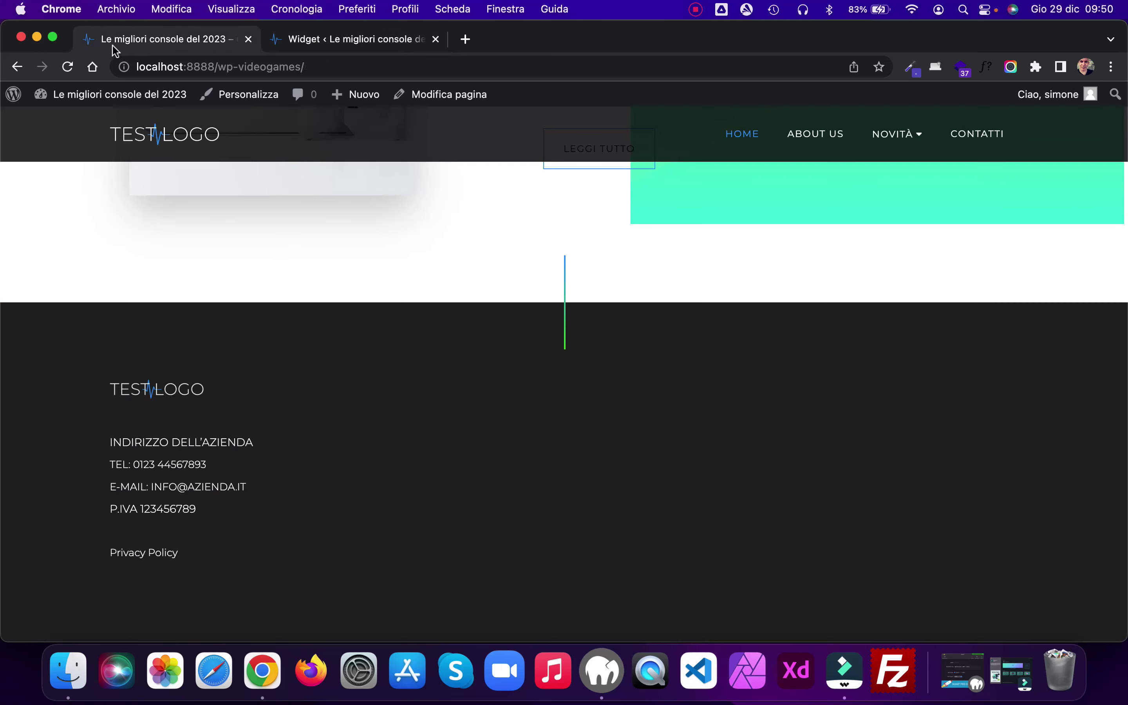
{"action": "left_click", "coordinate": [68, 67]}
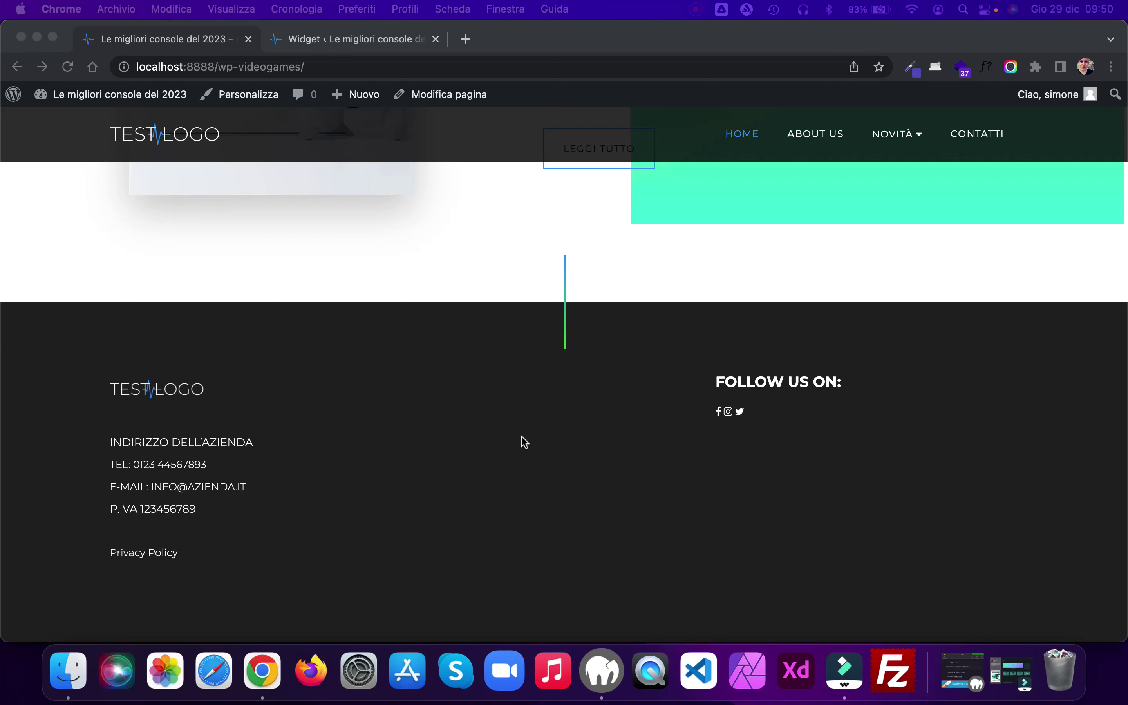
{"action": "scroll", "coordinate": [522, 437], "scroll_direction": "up", "scroll_amount": 3}
{"action": "left_click", "coordinate": [261, 96]}
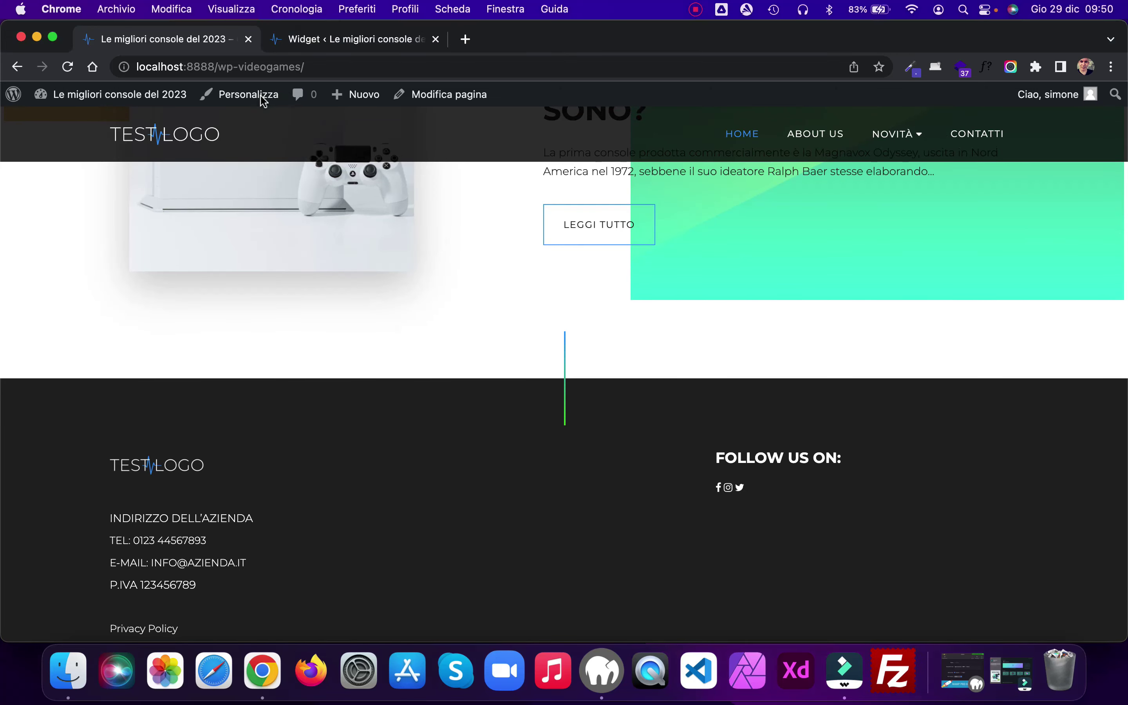
{"action": "left_click", "coordinate": [250, 95]}
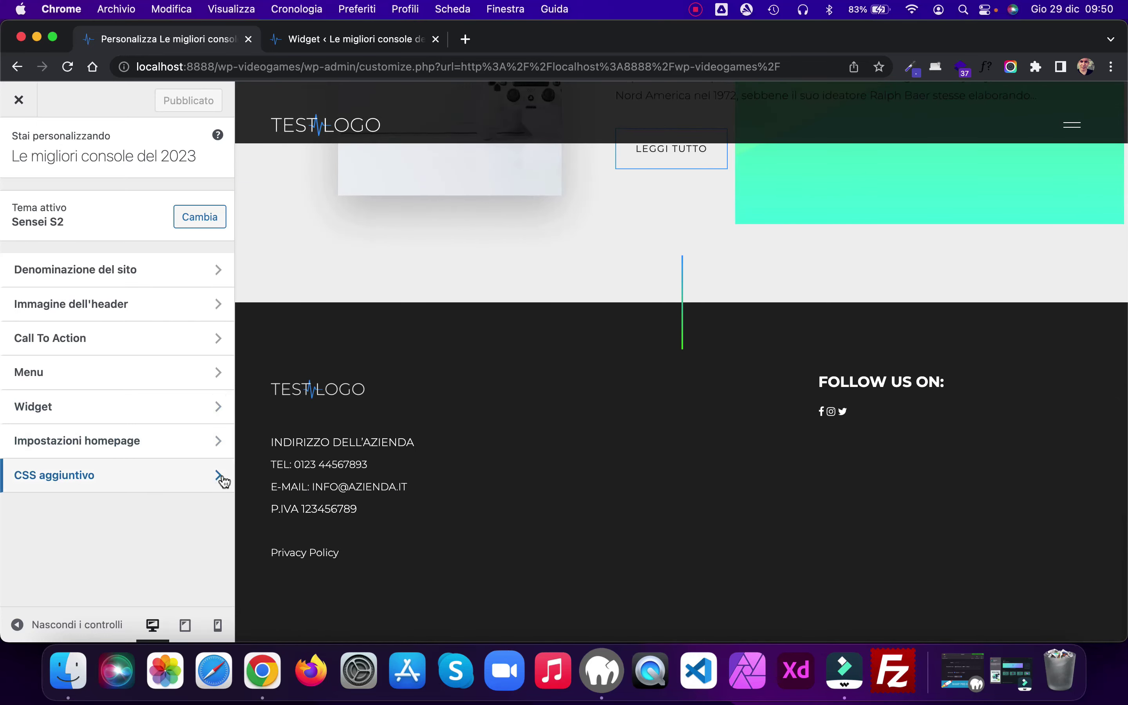
Step: Add the footer .widget .fa CSS rule (20px icons, 15px right margin), publish it, and close the Customizer
{"action": "left_click", "coordinate": [222, 477]}
{"action": "scroll", "coordinate": [108, 434], "scroll_direction": "down", "scroll_amount": 3}
{"action": "left_click", "coordinate": [72, 375]}
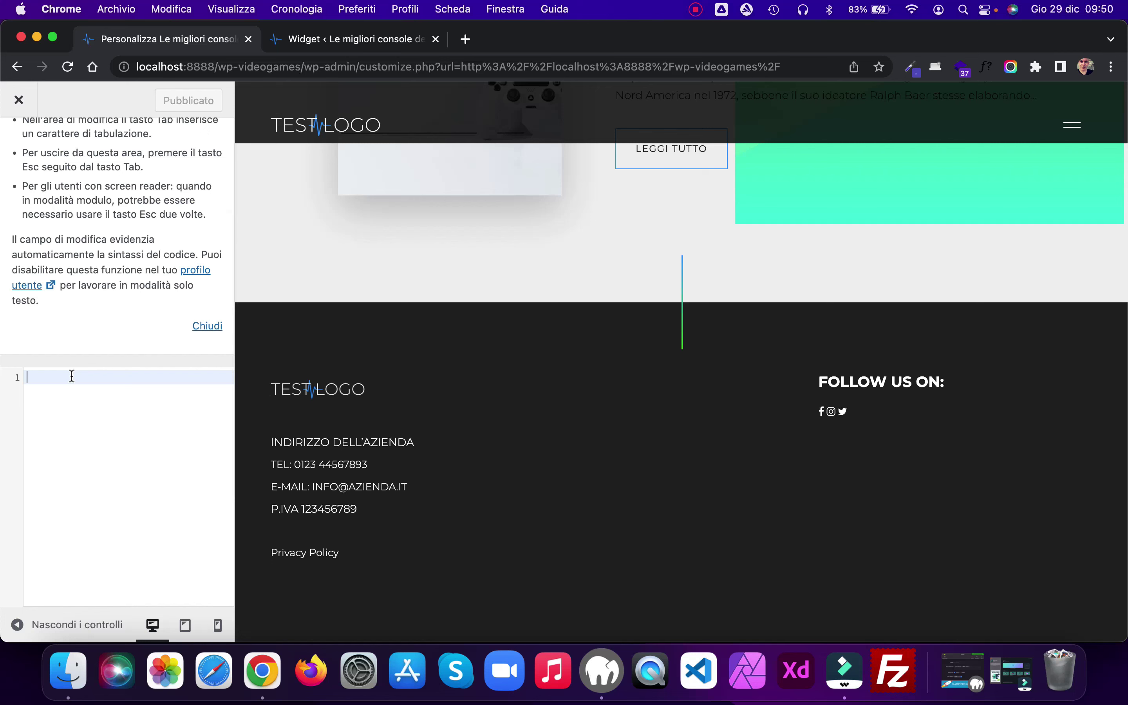
{"action": "type", "text": "footer .widget .fa {   font-size: 20px;   margin-right: 15px; }"}
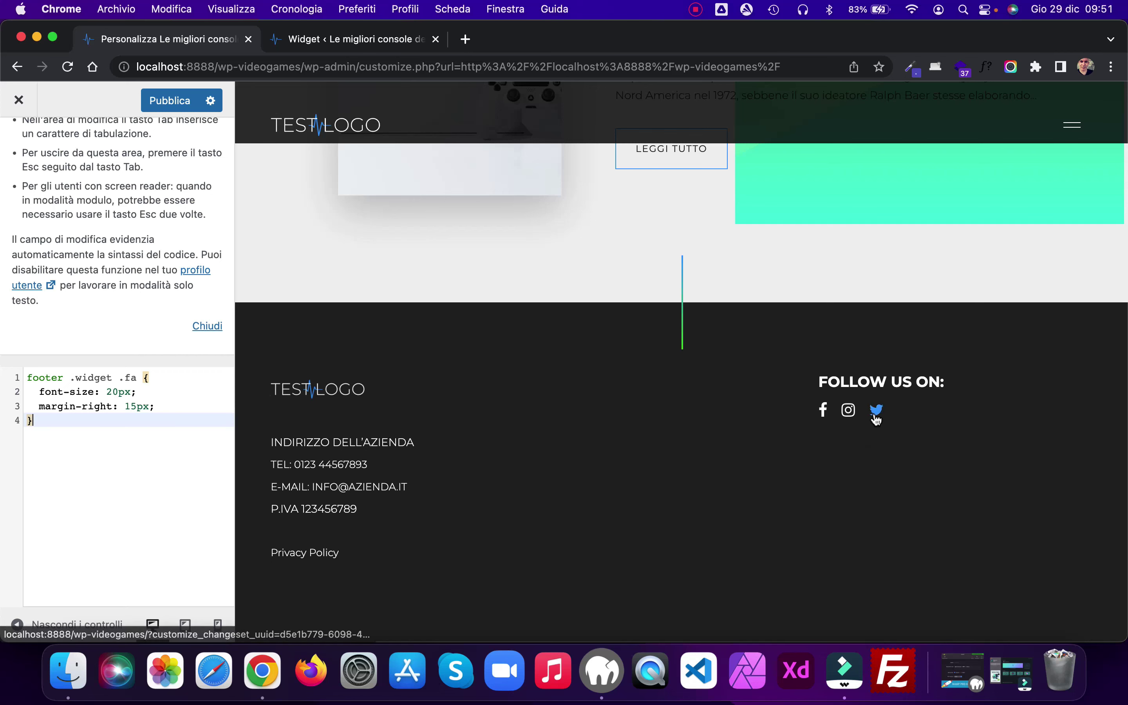
{"action": "left_click", "coordinate": [168, 103]}
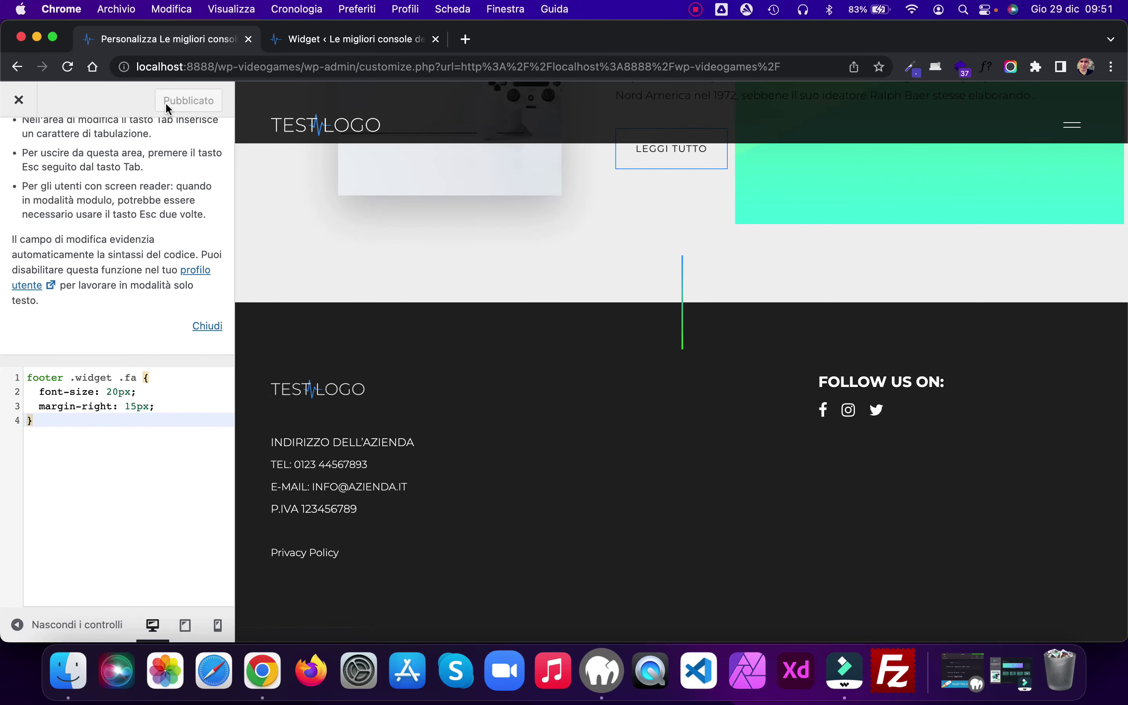
{"action": "left_click", "coordinate": [19, 100]}
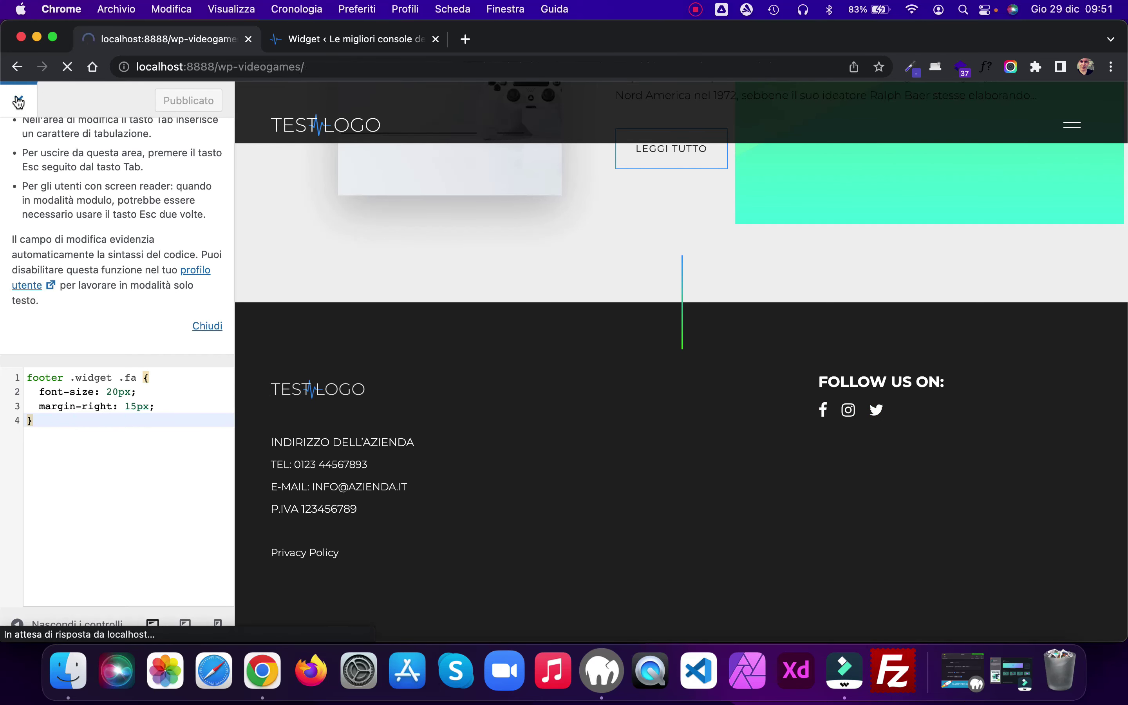
Step: Scroll the home page from the hero down to the footer to inspect the restyled social icons
{"action": "scroll", "coordinate": [934, 273], "scroll_direction": "down", "scroll_amount": 10}
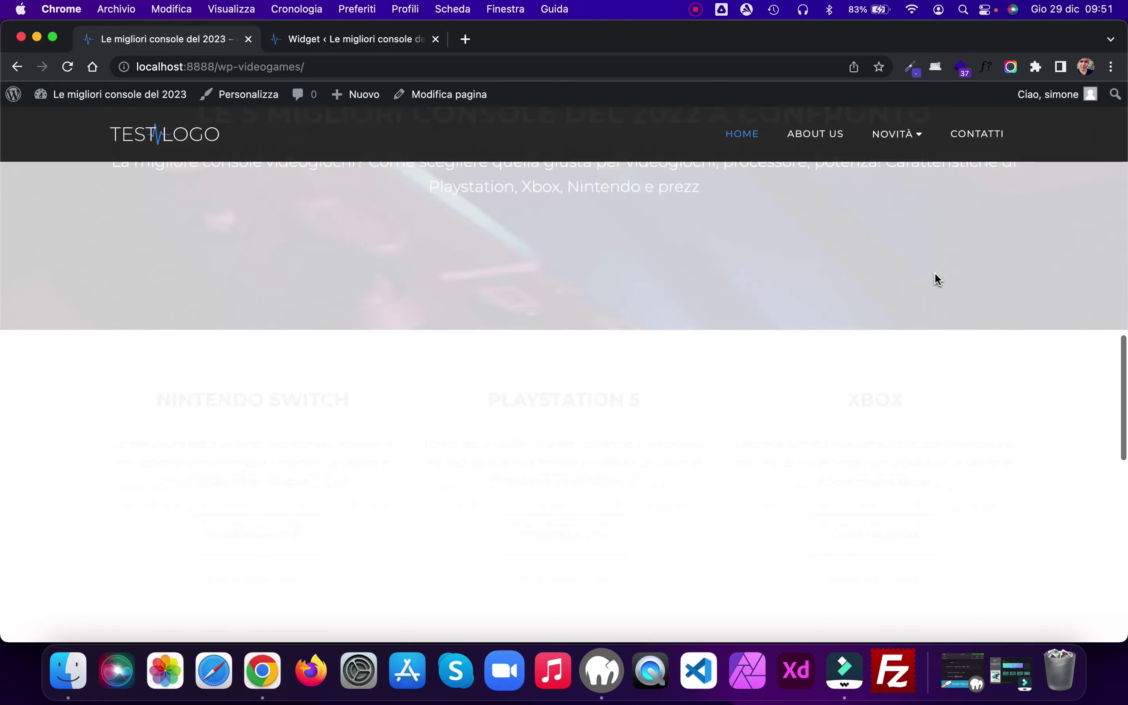
{"action": "scroll", "coordinate": [934, 273], "scroll_direction": "down", "scroll_amount": 5}
{"action": "scroll", "coordinate": [934, 273], "scroll_direction": "up", "scroll_amount": 15}
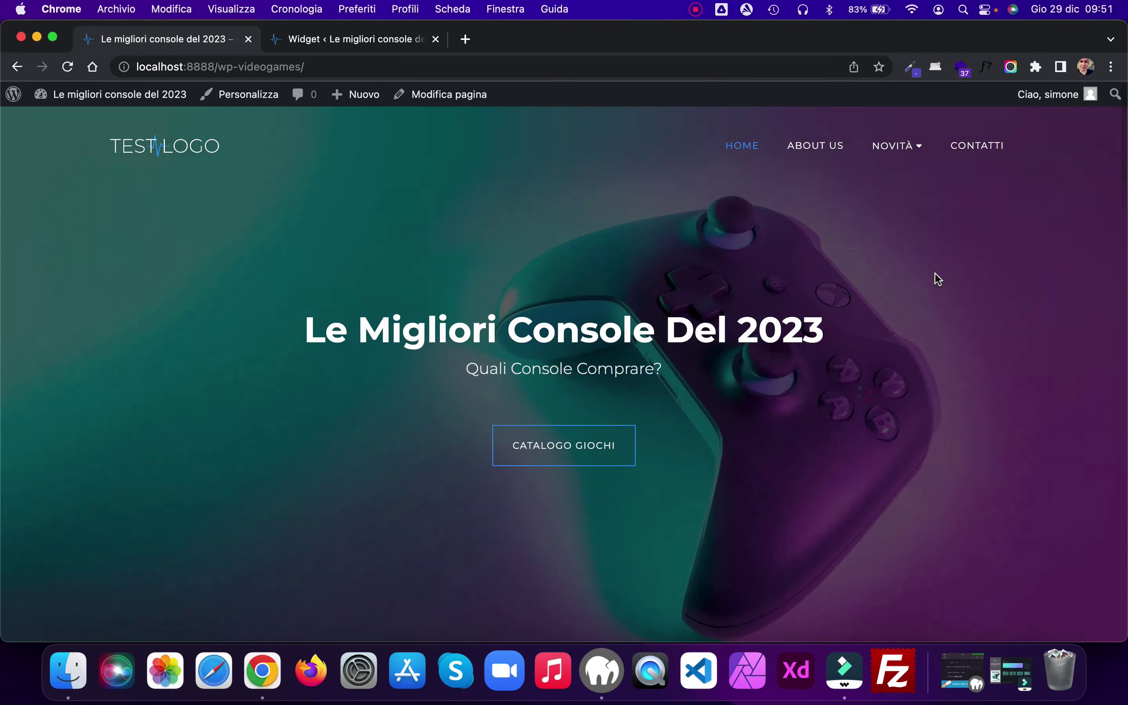
{"action": "scroll", "coordinate": [934, 273], "scroll_direction": "down", "scroll_amount": 8}
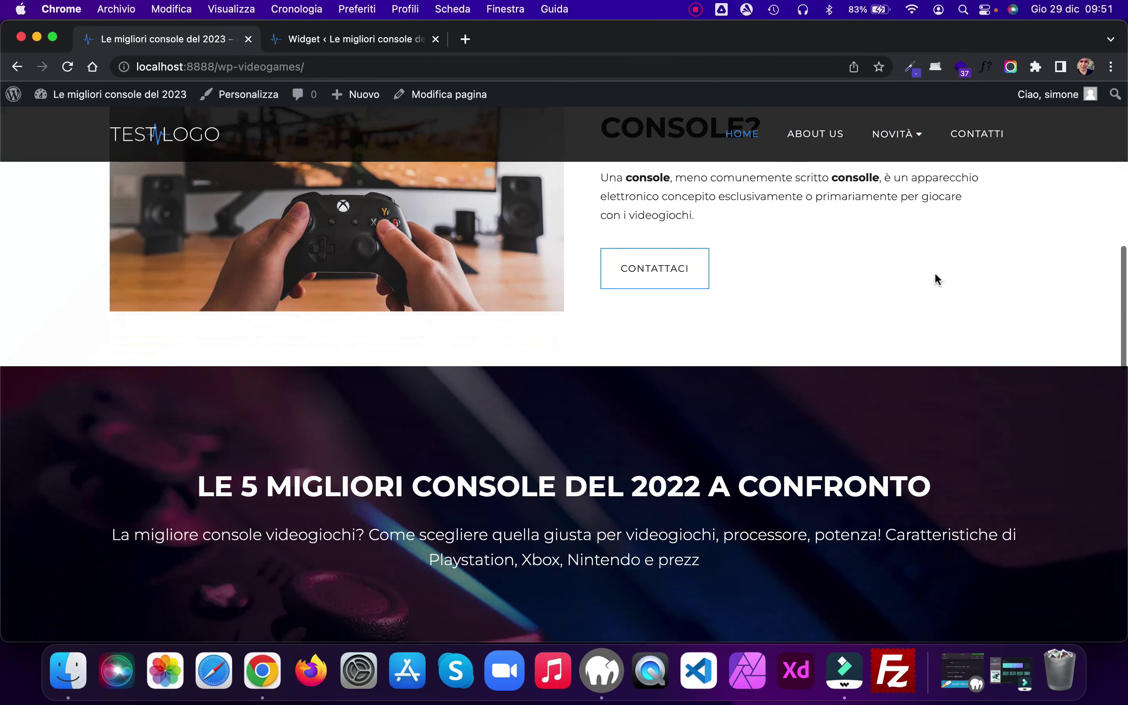
{"action": "scroll", "coordinate": [936, 278], "scroll_direction": "down", "scroll_amount": 10}
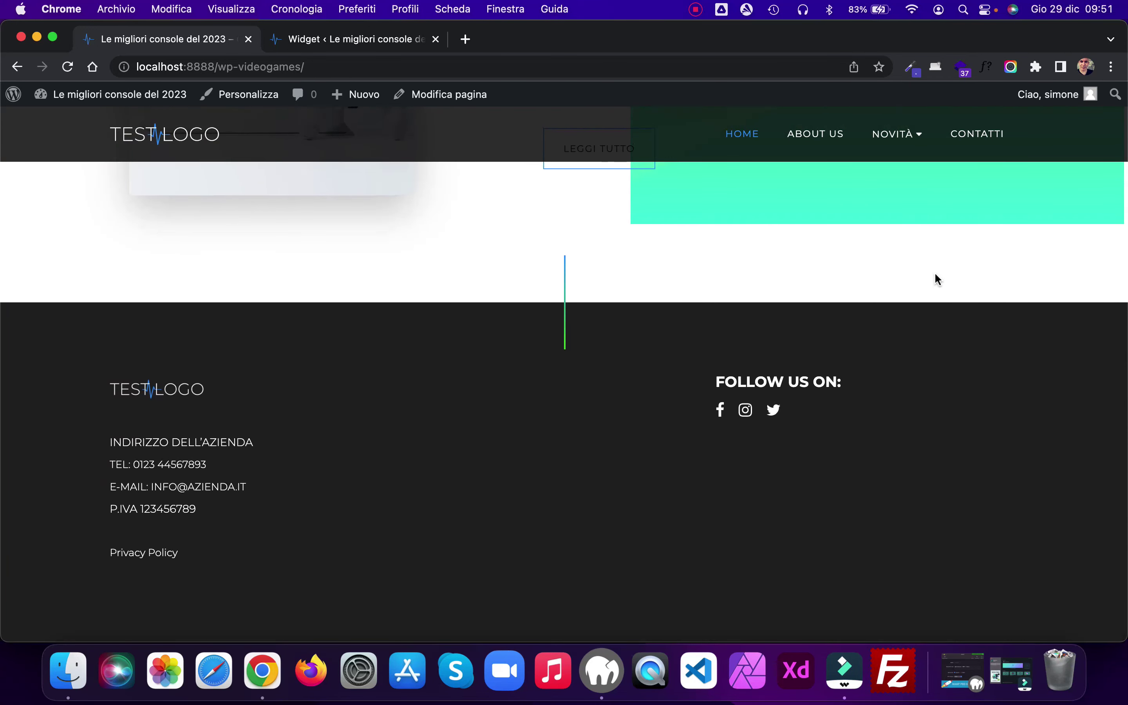
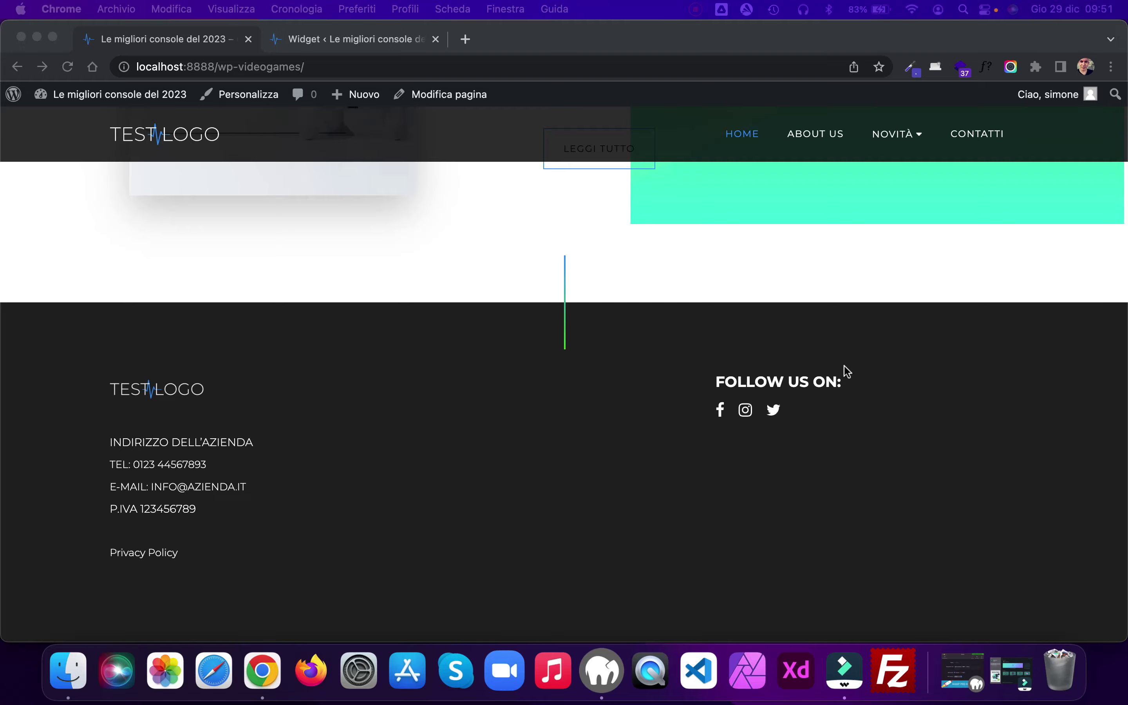
Step: Close the widgets tab, go to the live About Us page, and open it in the editor
{"action": "scroll", "coordinate": [847, 371], "scroll_direction": "up", "scroll_amount": 15}
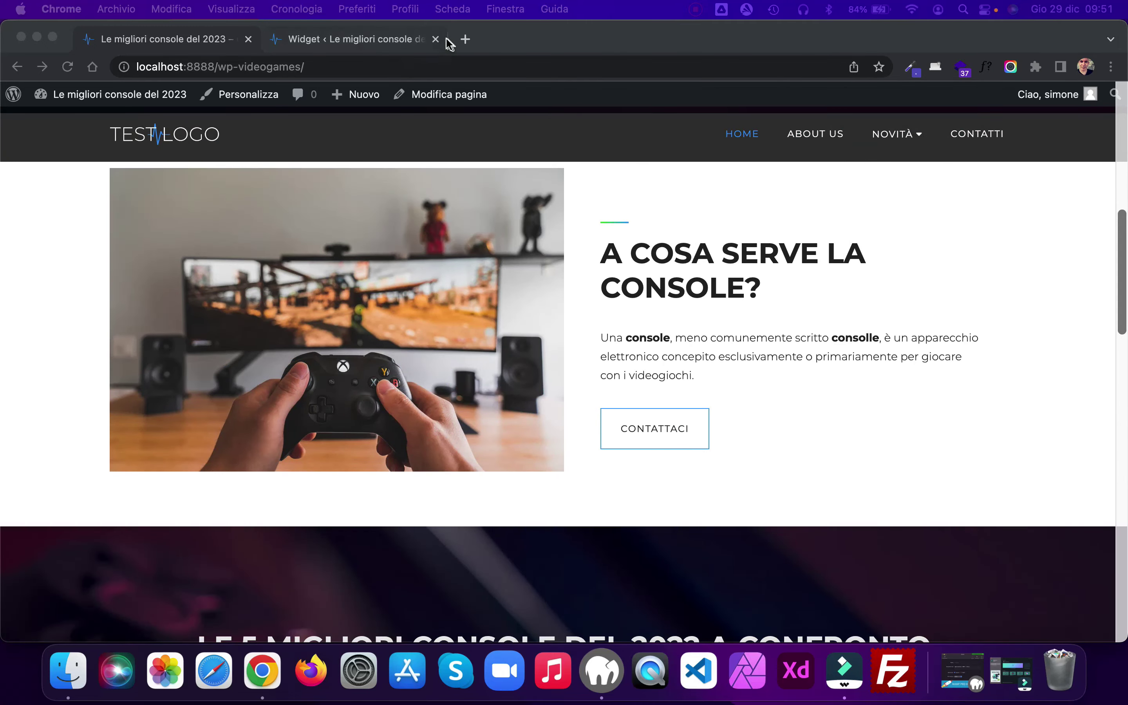
{"action": "left_click", "coordinate": [436, 39]}
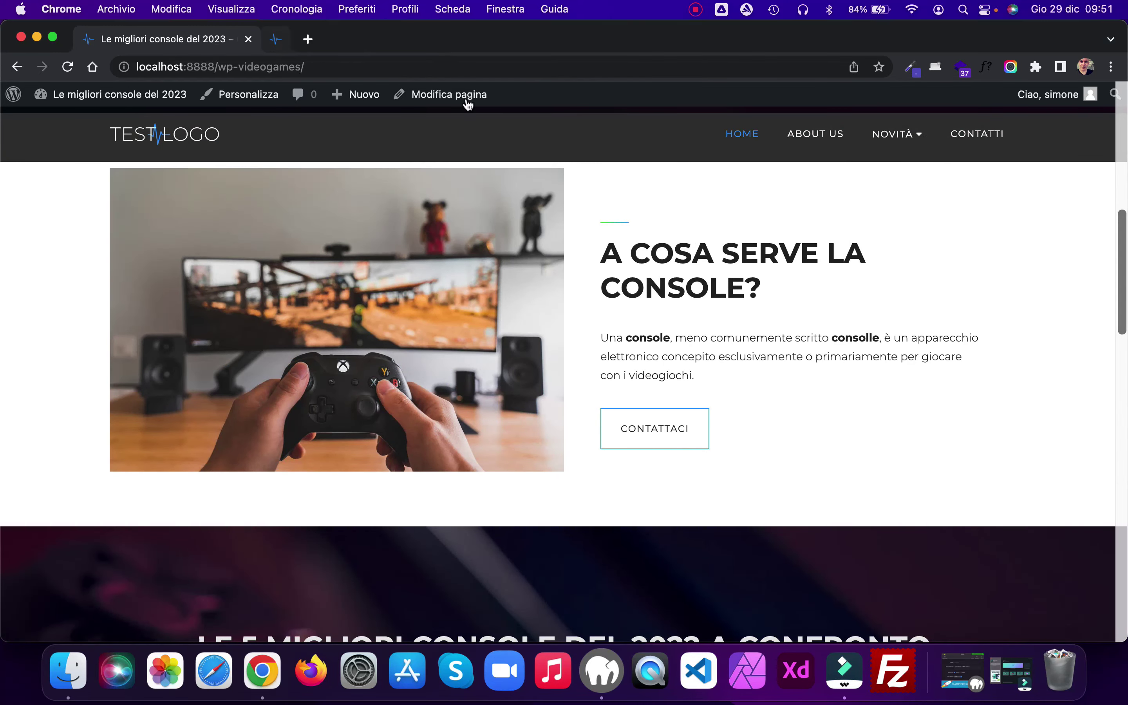
{"action": "left_click", "coordinate": [819, 135]}
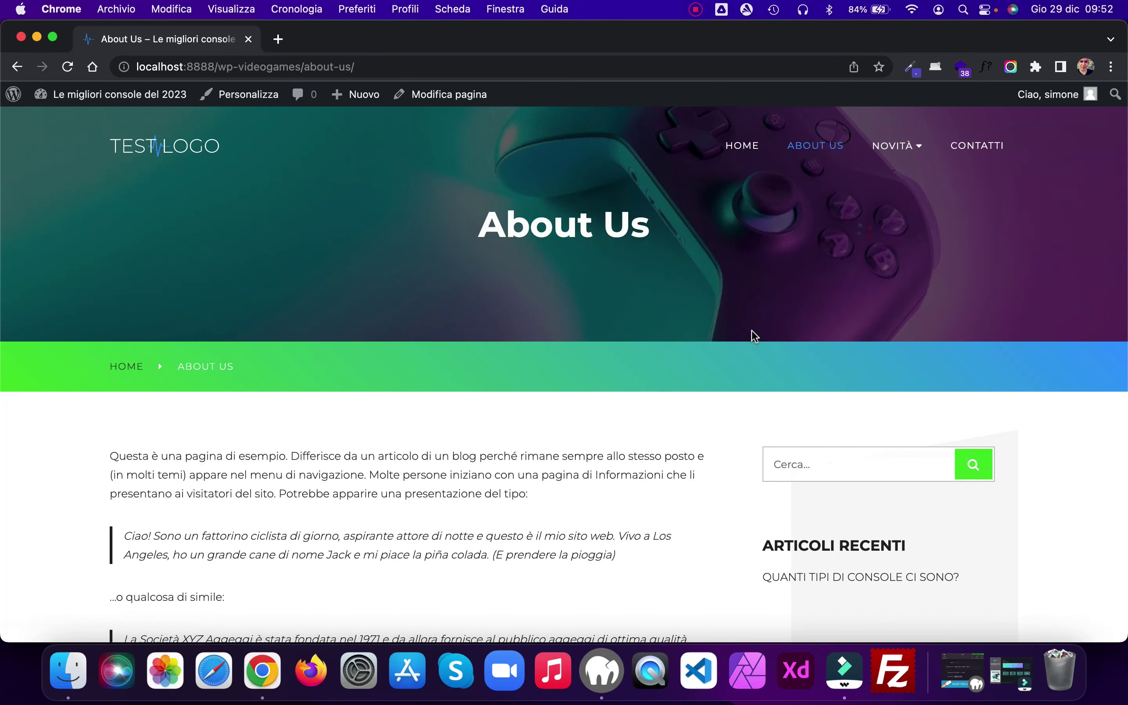
{"action": "scroll", "coordinate": [751, 330], "scroll_direction": "down", "scroll_amount": 3}
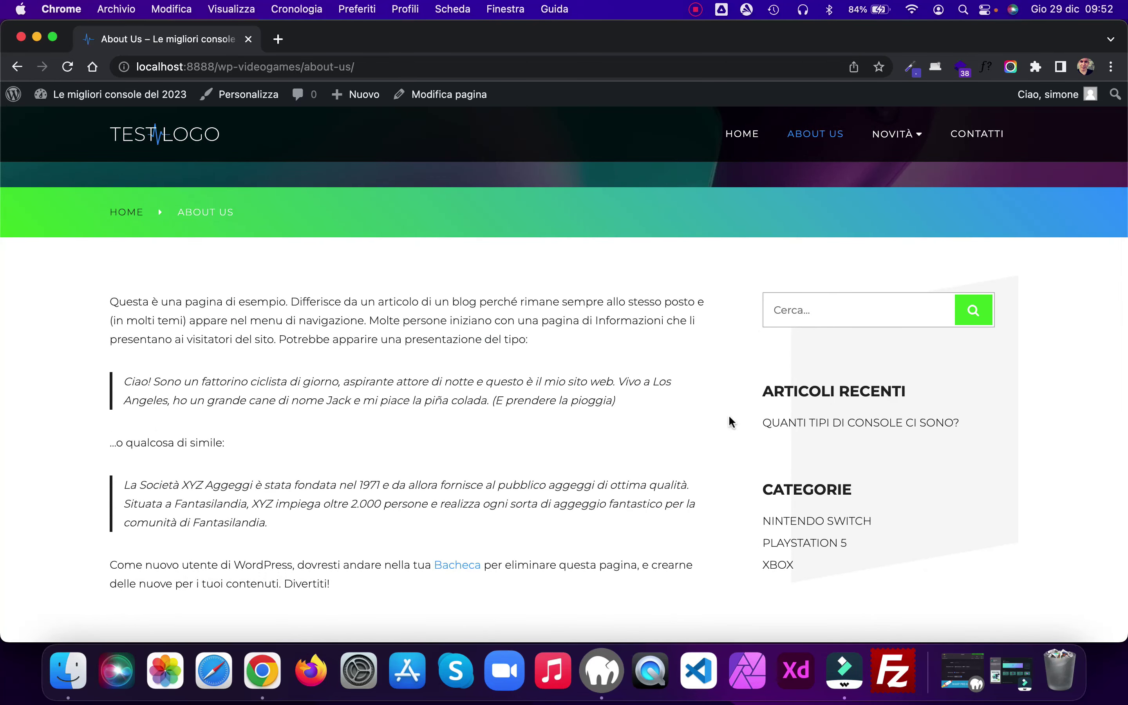
{"action": "scroll", "coordinate": [729, 417], "scroll_direction": "up", "scroll_amount": 3}
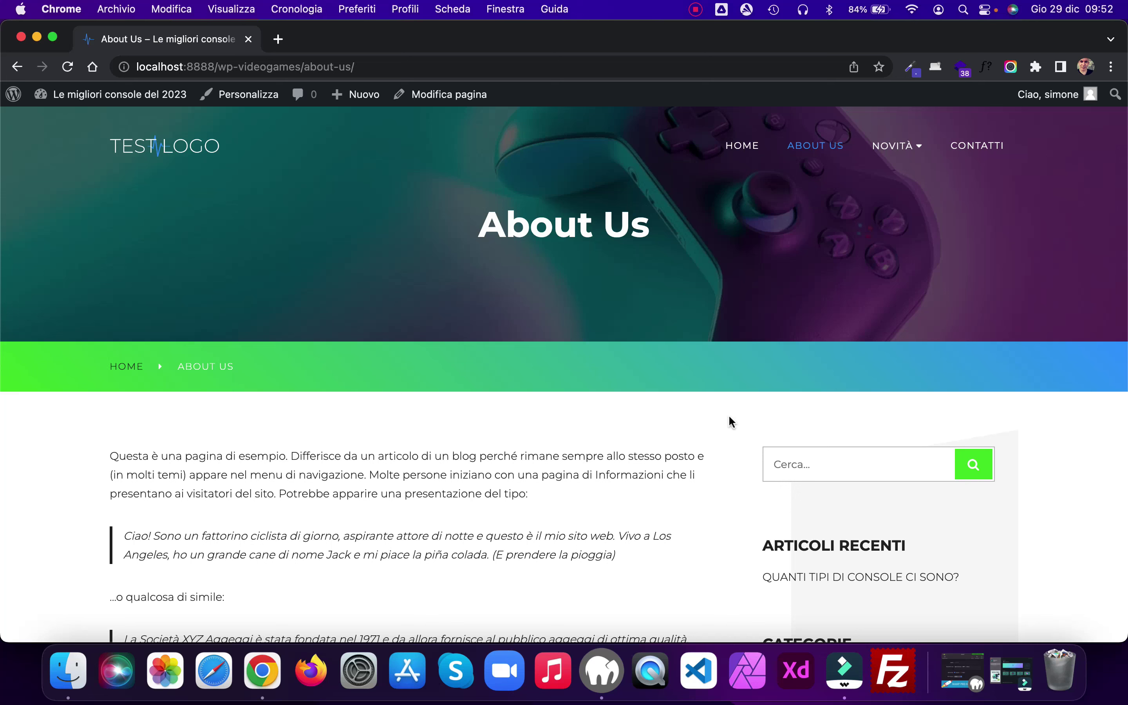
{"action": "left_click", "coordinate": [470, 98], "text": "super"}
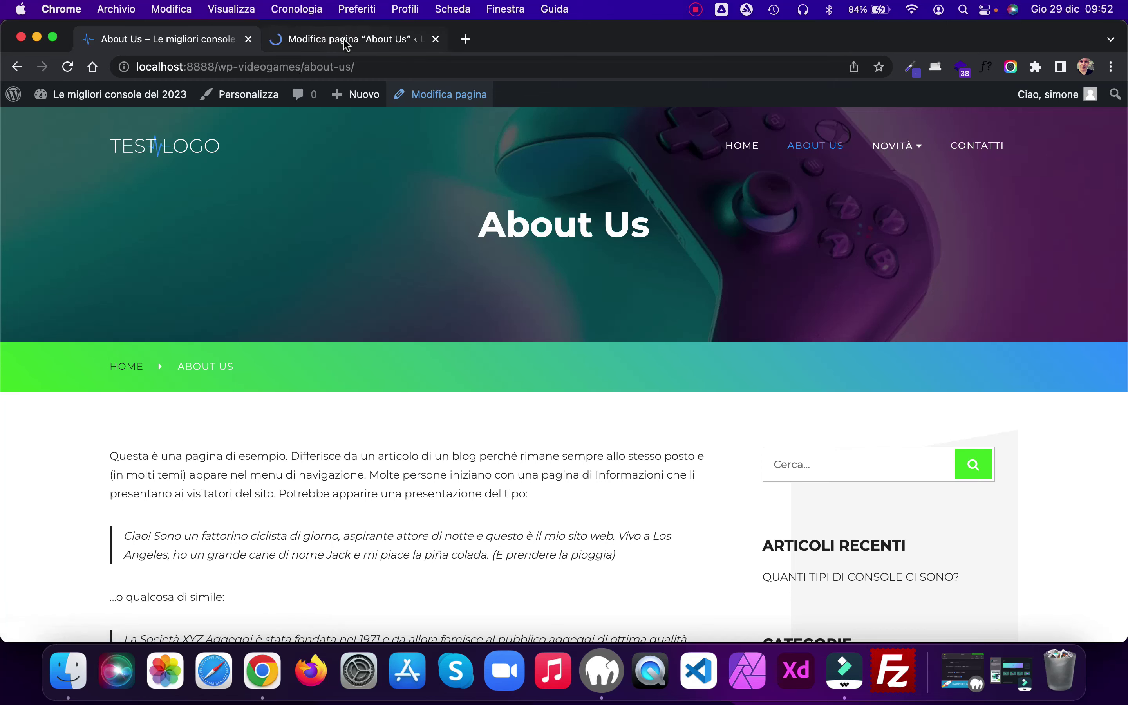
Step: Apply the Larghezza piena template to About Us, update, and check the live page
{"action": "left_click", "coordinate": [345, 42]}
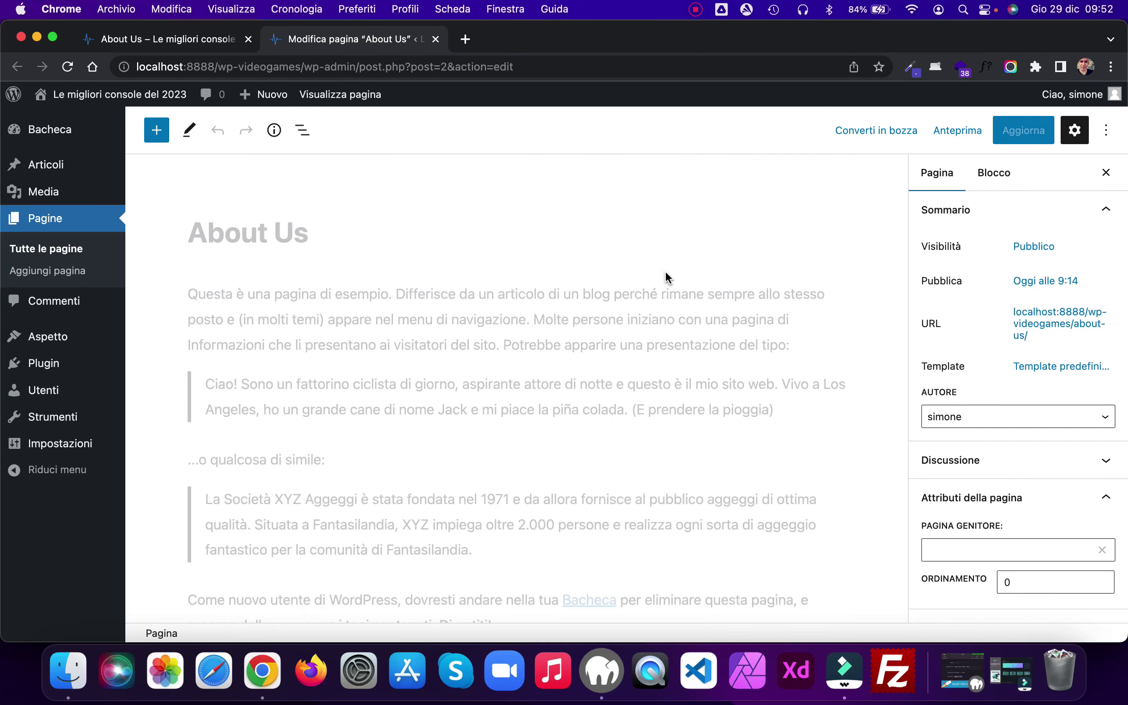
{"action": "scroll", "coordinate": [665, 270], "scroll_direction": "down", "scroll_amount": 1}
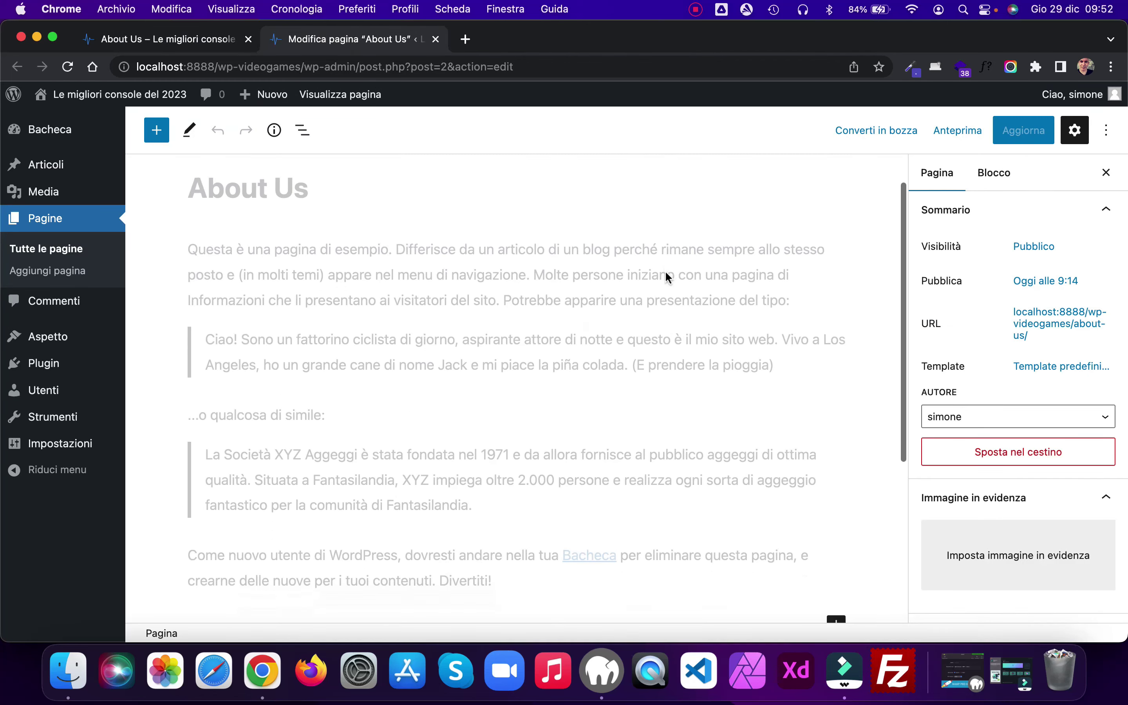
{"action": "left_click", "coordinate": [1067, 366]}
{"action": "left_click", "coordinate": [1046, 498]}
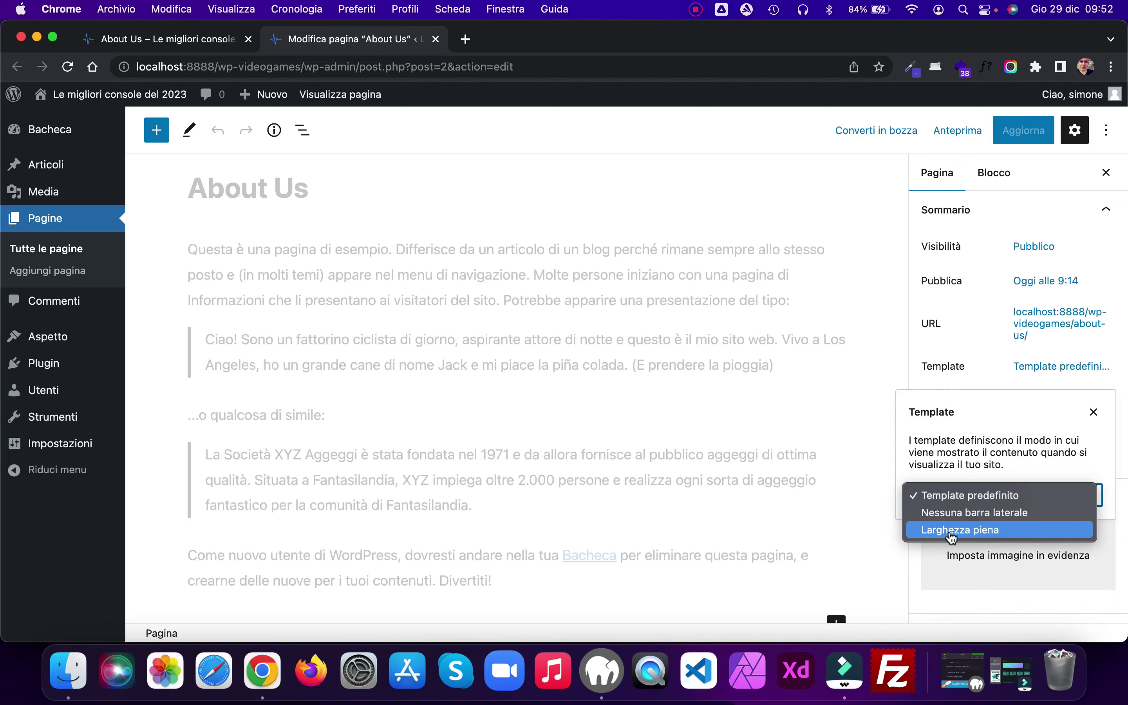
{"action": "left_click", "coordinate": [951, 532]}
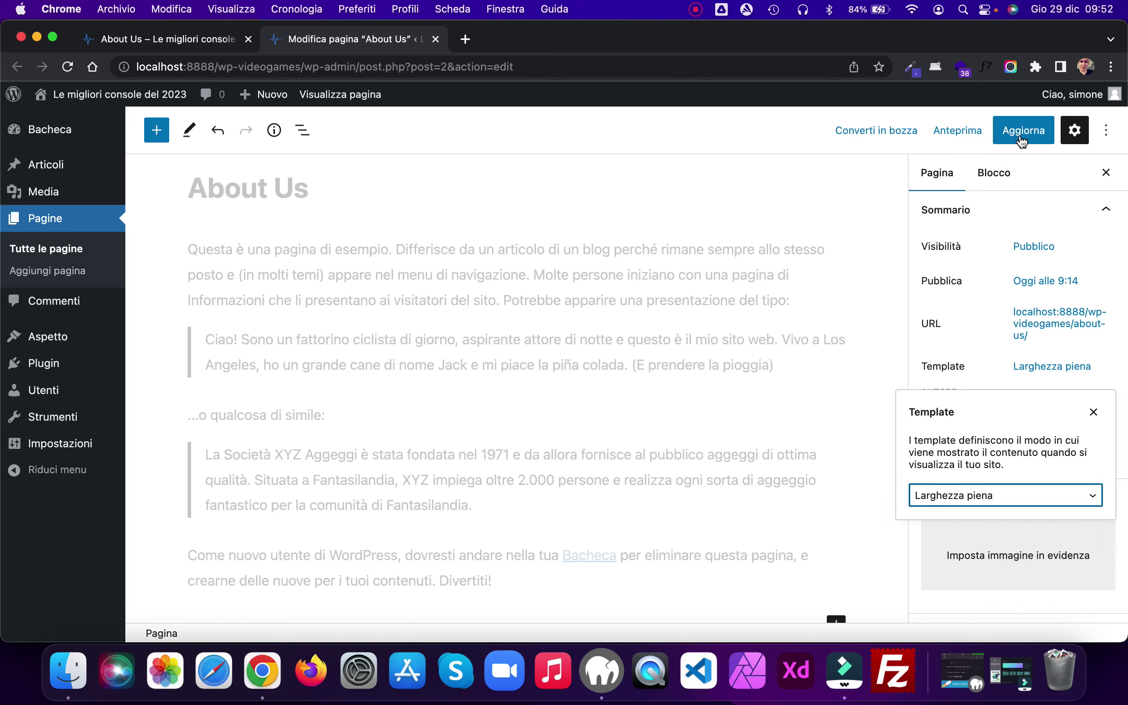
{"action": "left_click", "coordinate": [1022, 140]}
{"action": "left_click", "coordinate": [110, 43]}
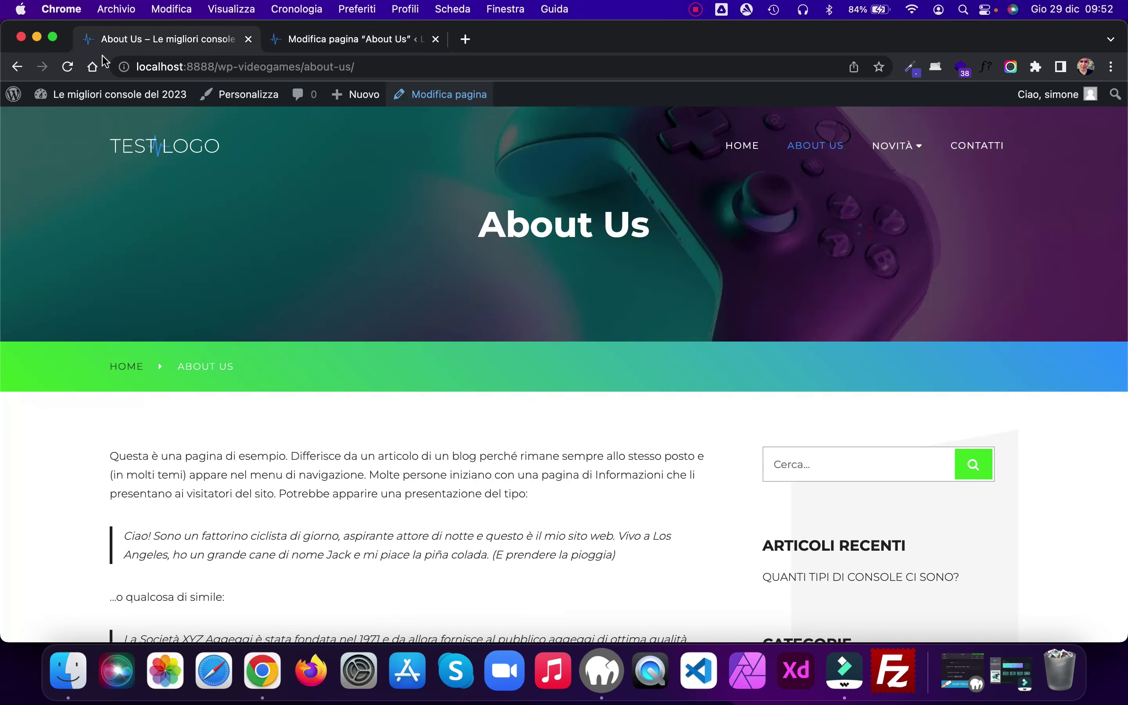
{"action": "left_click", "coordinate": [68, 66]}
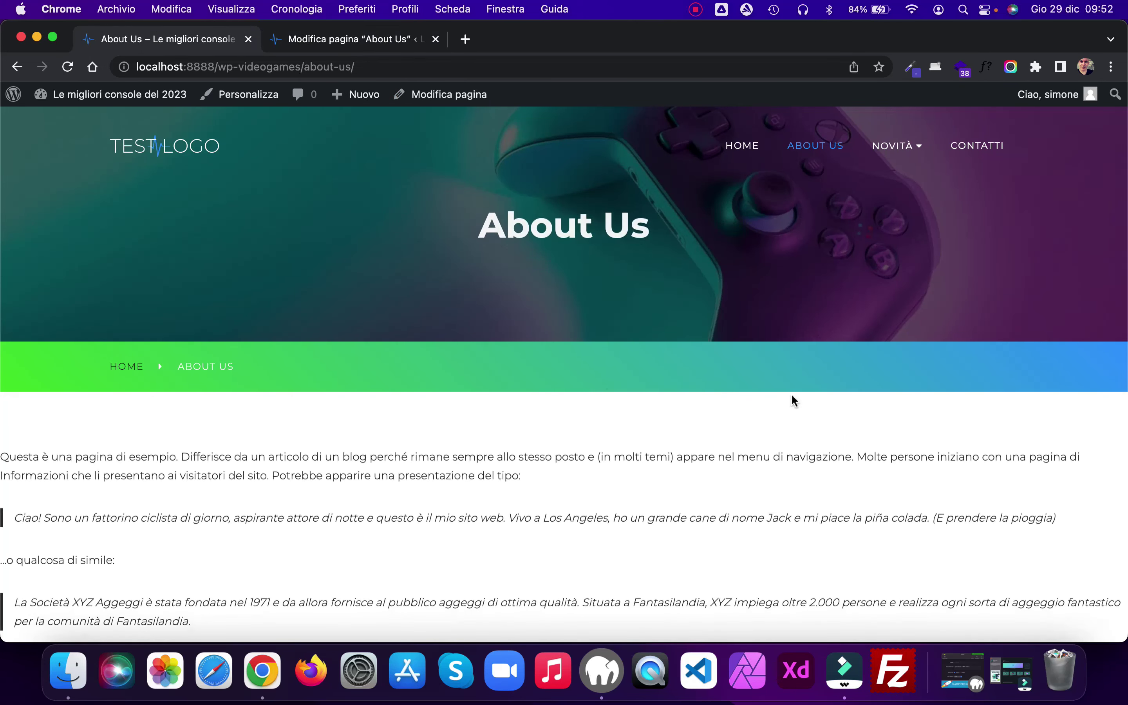
{"action": "scroll", "coordinate": [791, 396], "scroll_direction": "down", "scroll_amount": 5}
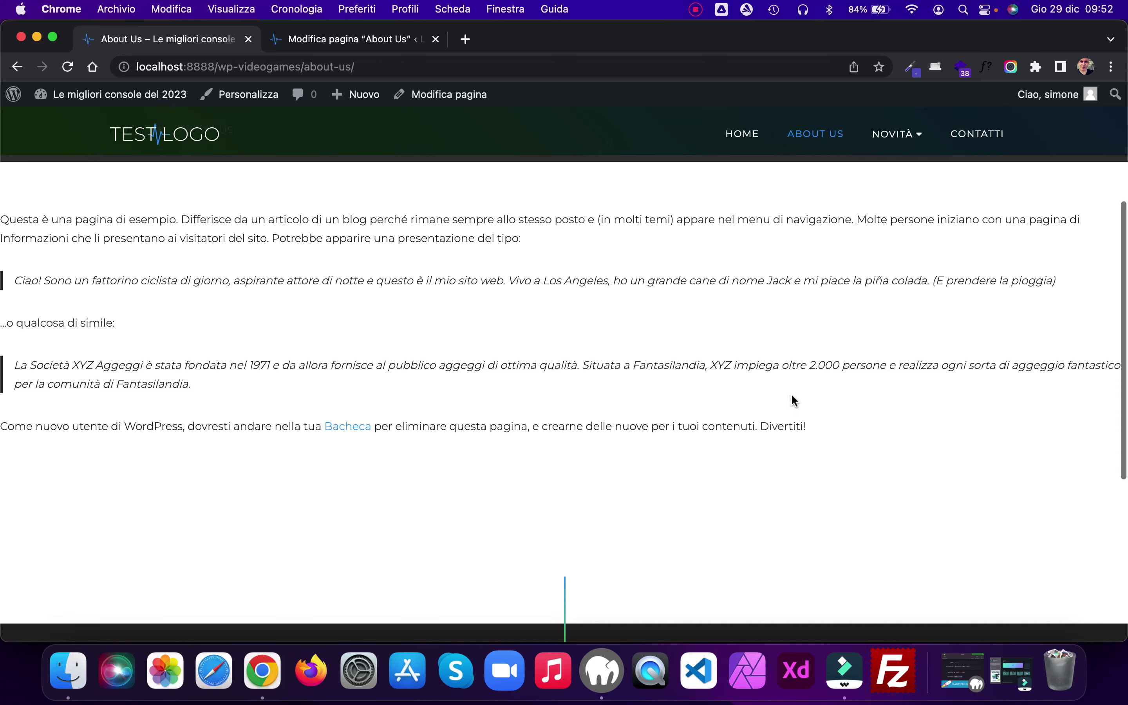
{"action": "scroll", "coordinate": [791, 393], "scroll_direction": "up", "scroll_amount": 5}
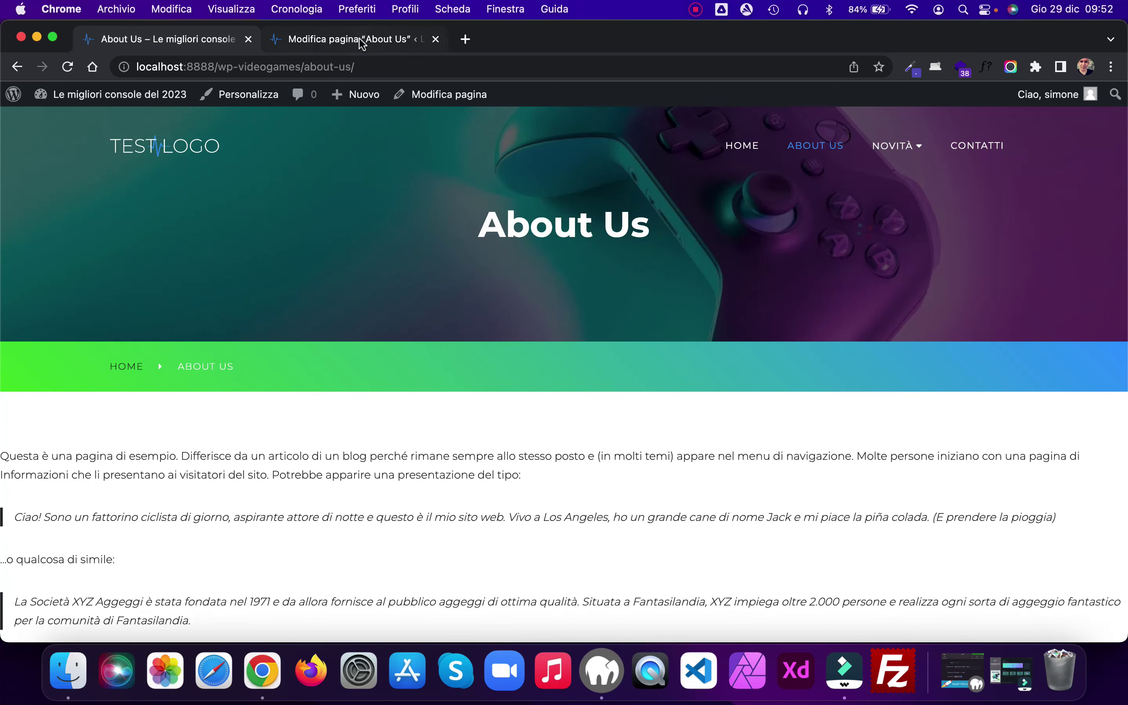
Step: Switch About Us to the Nessuna barra laterale template, update, and recheck the live page
{"action": "left_click", "coordinate": [362, 42]}
{"action": "scroll", "coordinate": [635, 329], "scroll_direction": "down", "scroll_amount": 2}
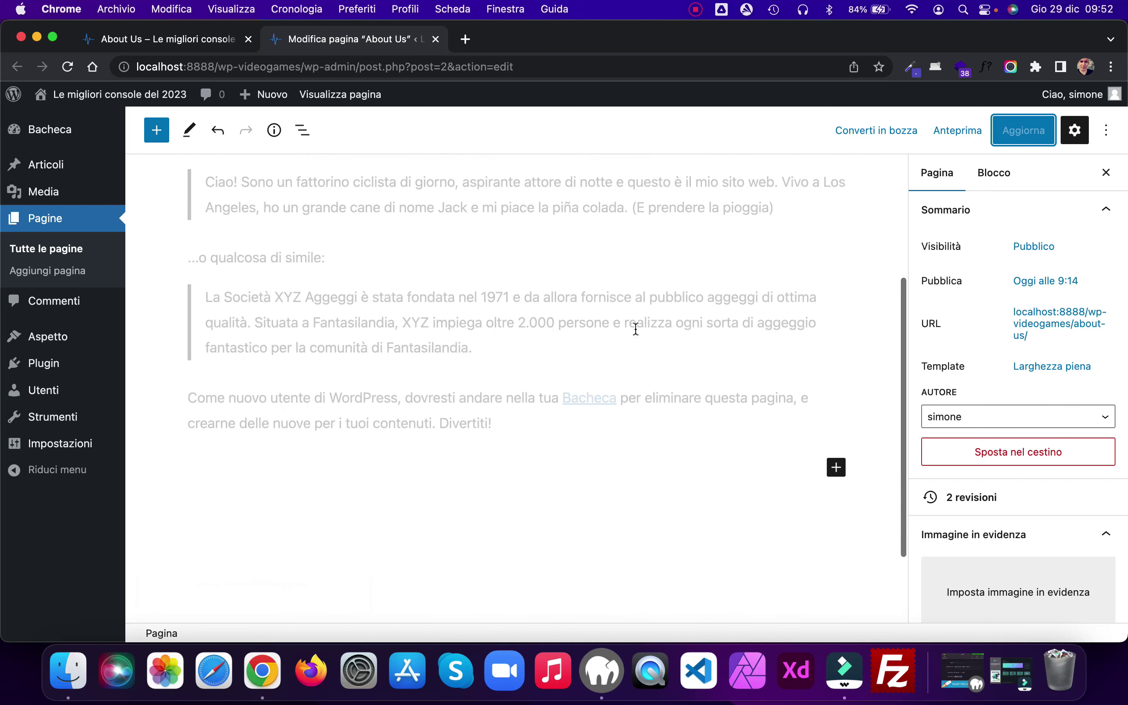
{"action": "scroll", "coordinate": [635, 329], "scroll_direction": "up", "scroll_amount": 1}
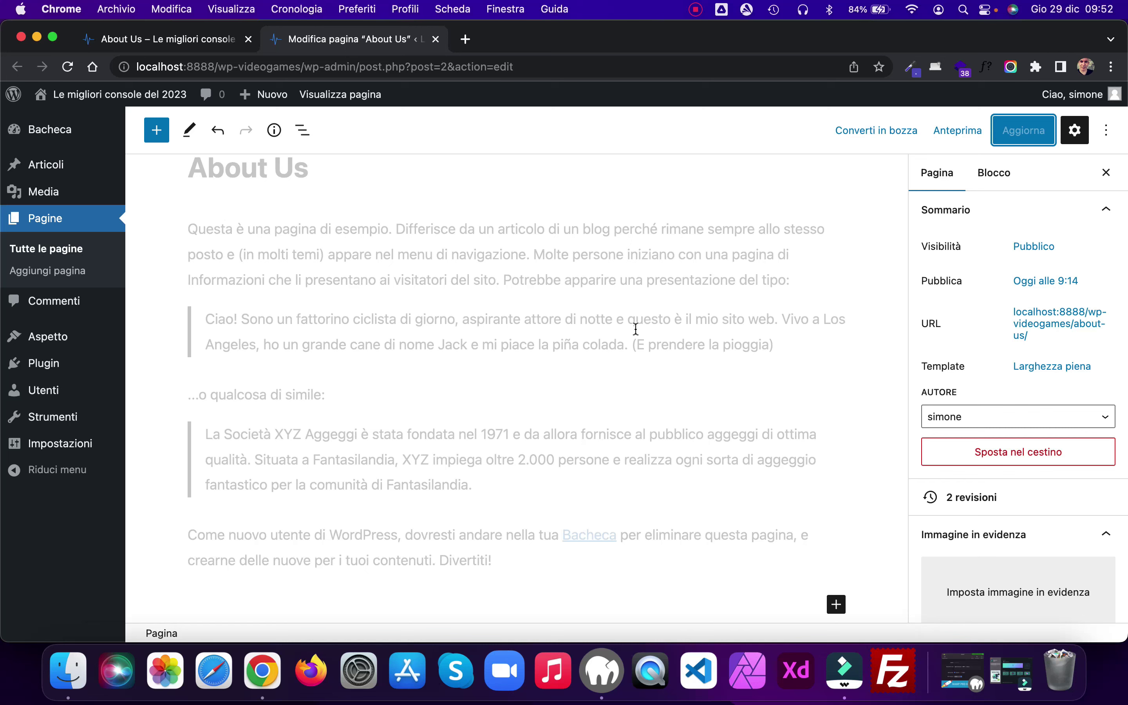
{"action": "scroll", "coordinate": [636, 328], "scroll_direction": "down", "scroll_amount": 1}
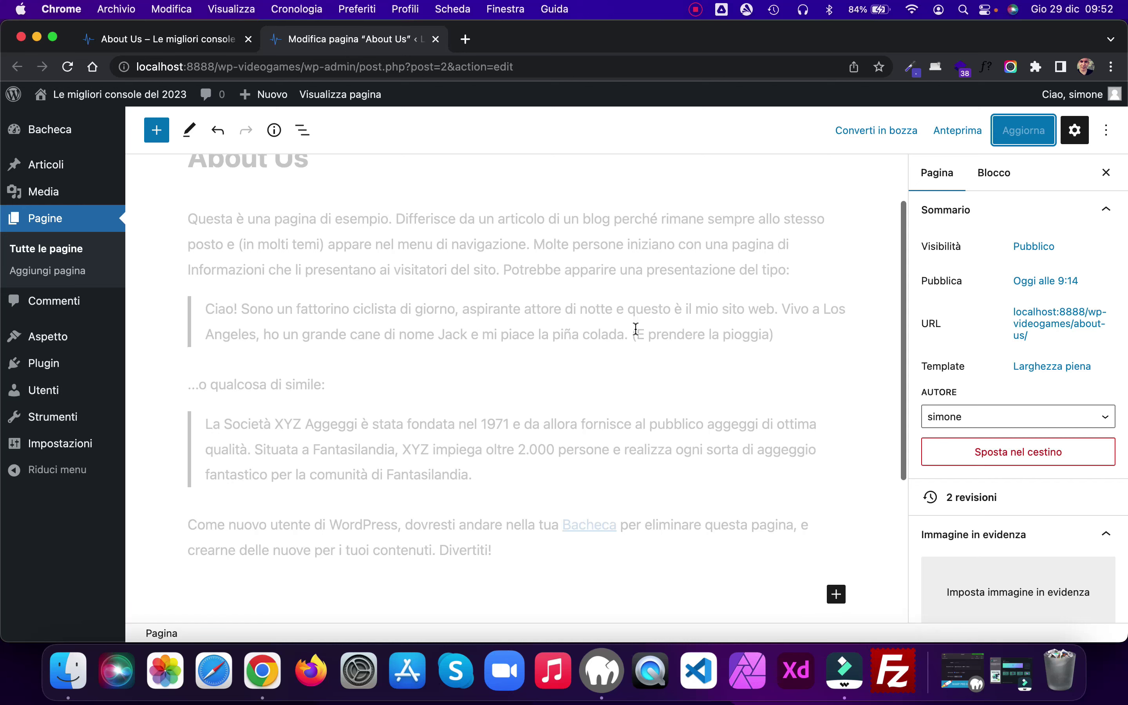
{"action": "left_click", "coordinate": [1016, 377]}
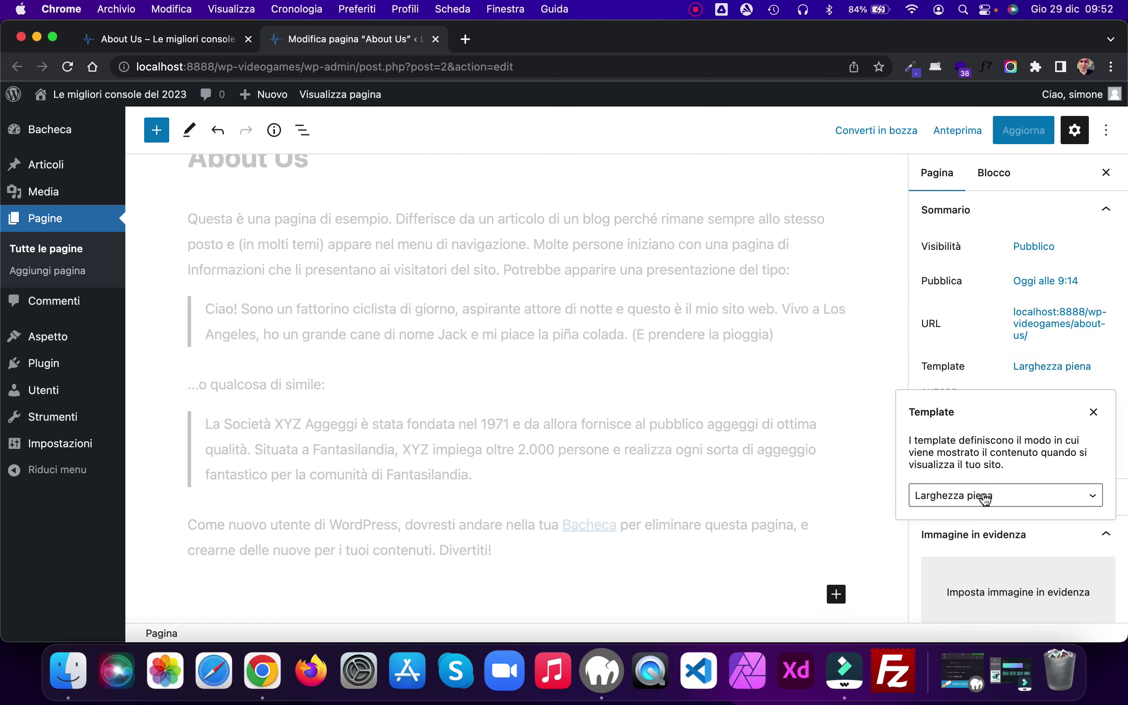
{"action": "left_click", "coordinate": [983, 496]}
{"action": "left_click", "coordinate": [984, 479]}
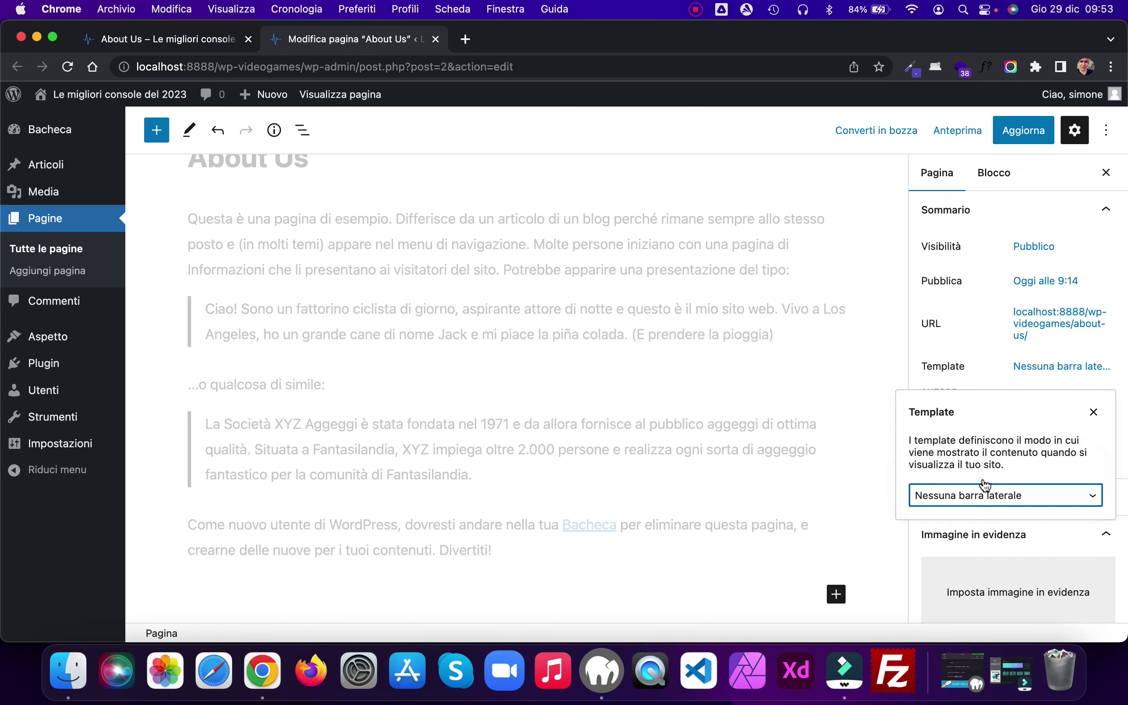
{"action": "left_click", "coordinate": [1021, 131]}
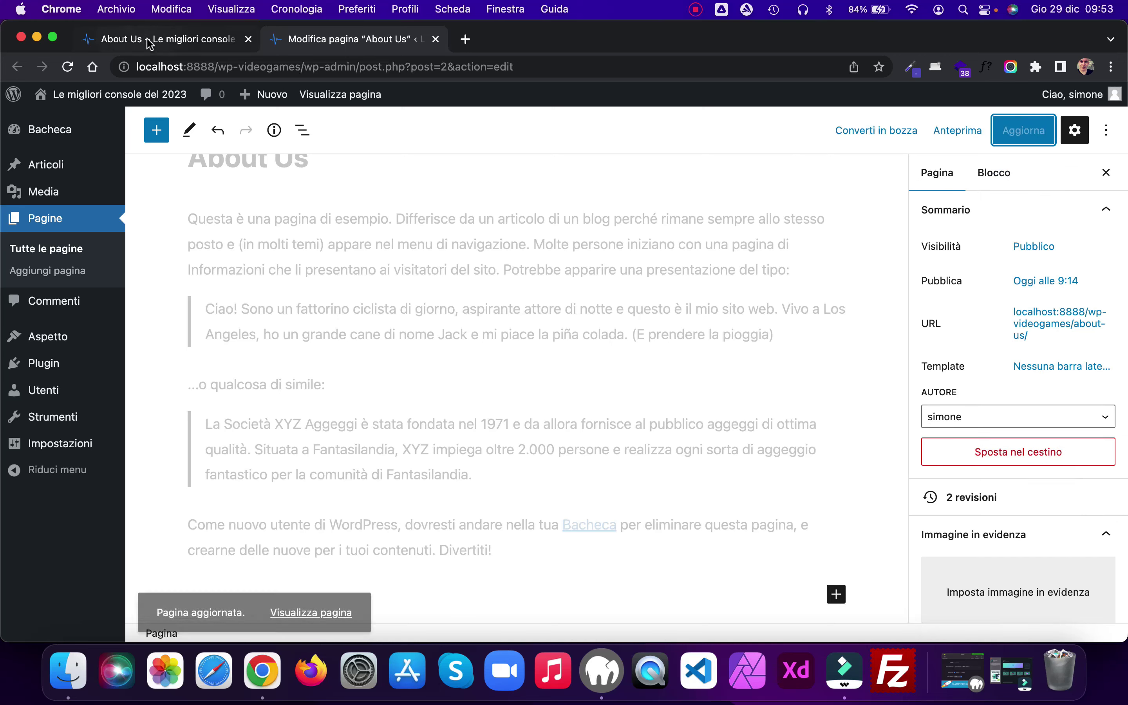
{"action": "left_click", "coordinate": [146, 38]}
{"action": "left_click", "coordinate": [67, 66]}
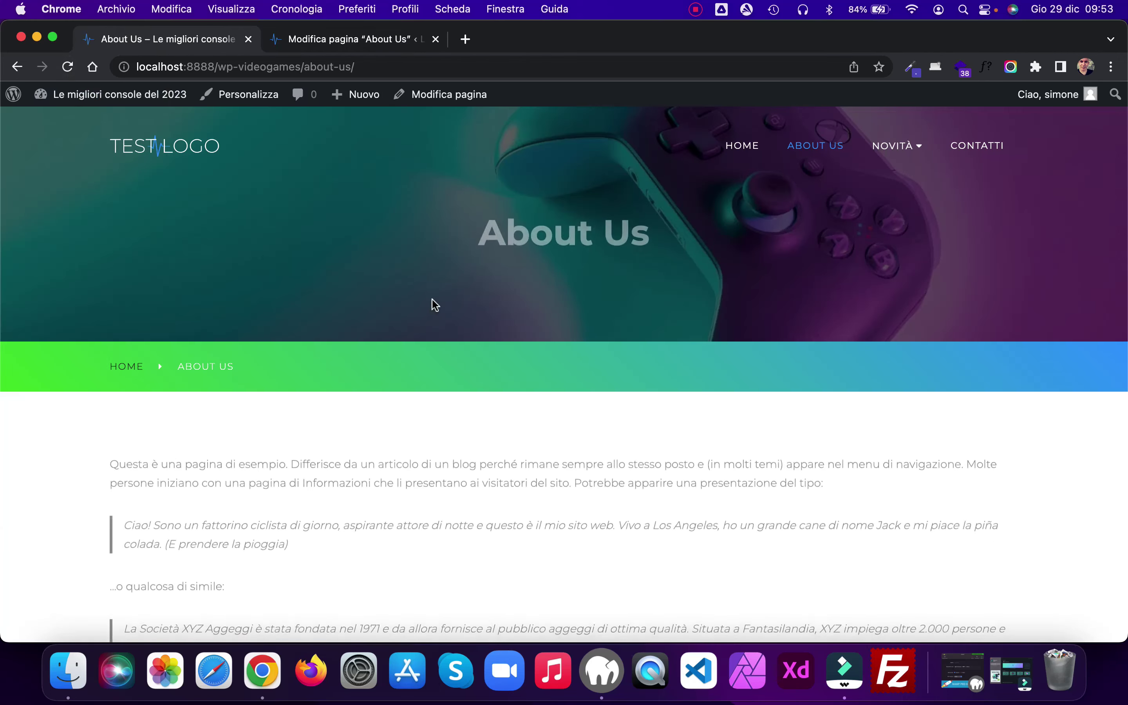
{"action": "scroll", "coordinate": [431, 298], "scroll_direction": "down", "scroll_amount": 2}
{"action": "scroll", "coordinate": [432, 305], "scroll_direction": "up", "scroll_amount": 1}
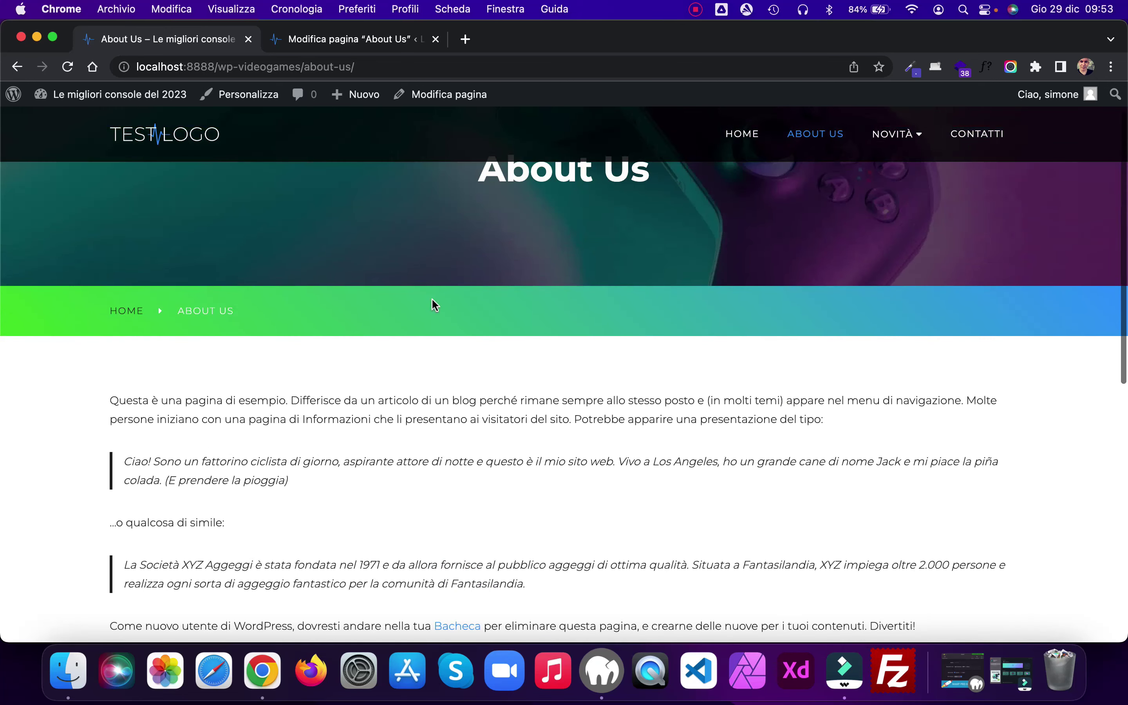
{"action": "left_click", "coordinate": [326, 39]}
{"action": "scroll", "coordinate": [1039, 429], "scroll_direction": "down", "scroll_amount": 3}
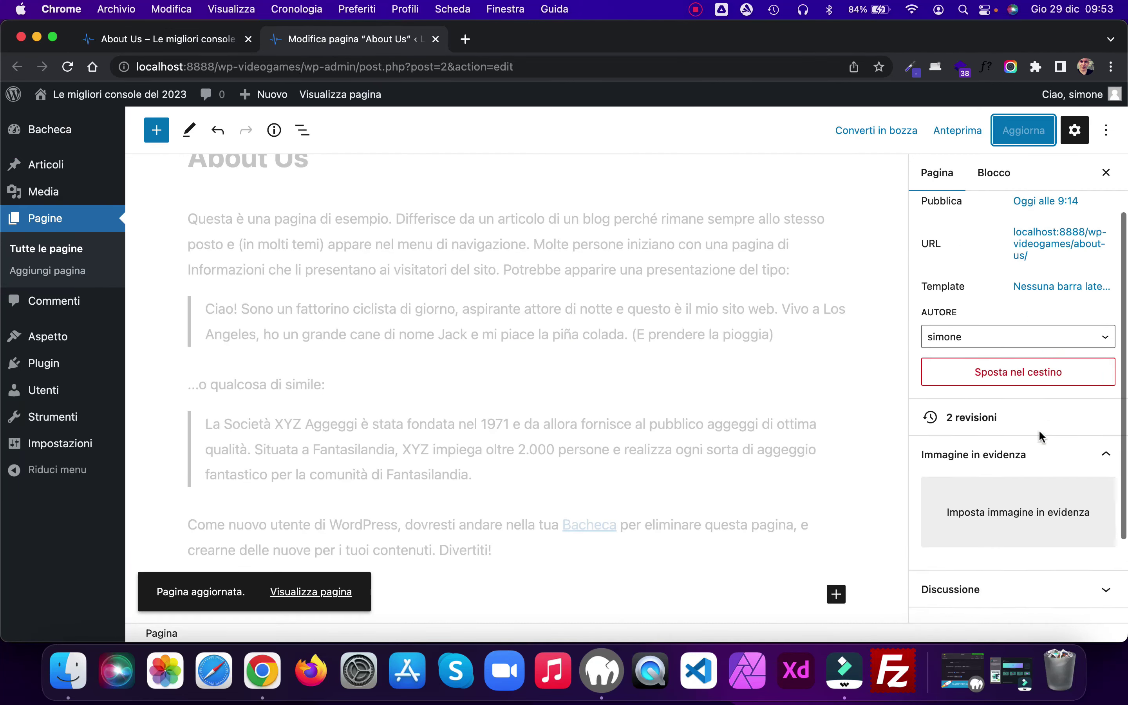
Step: Set the white PS4 console photo as About Us featured image, update, and reload the live page
{"action": "left_click", "coordinate": [1023, 497]}
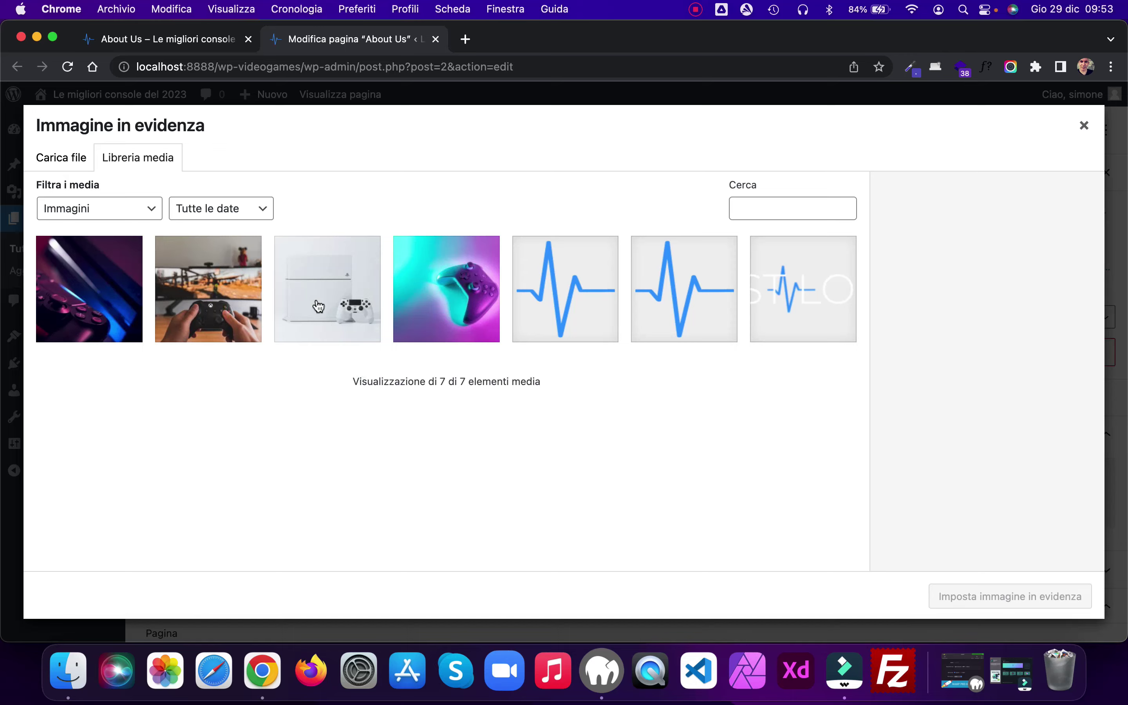
{"action": "left_click", "coordinate": [318, 307]}
{"action": "left_click", "coordinate": [1022, 597]}
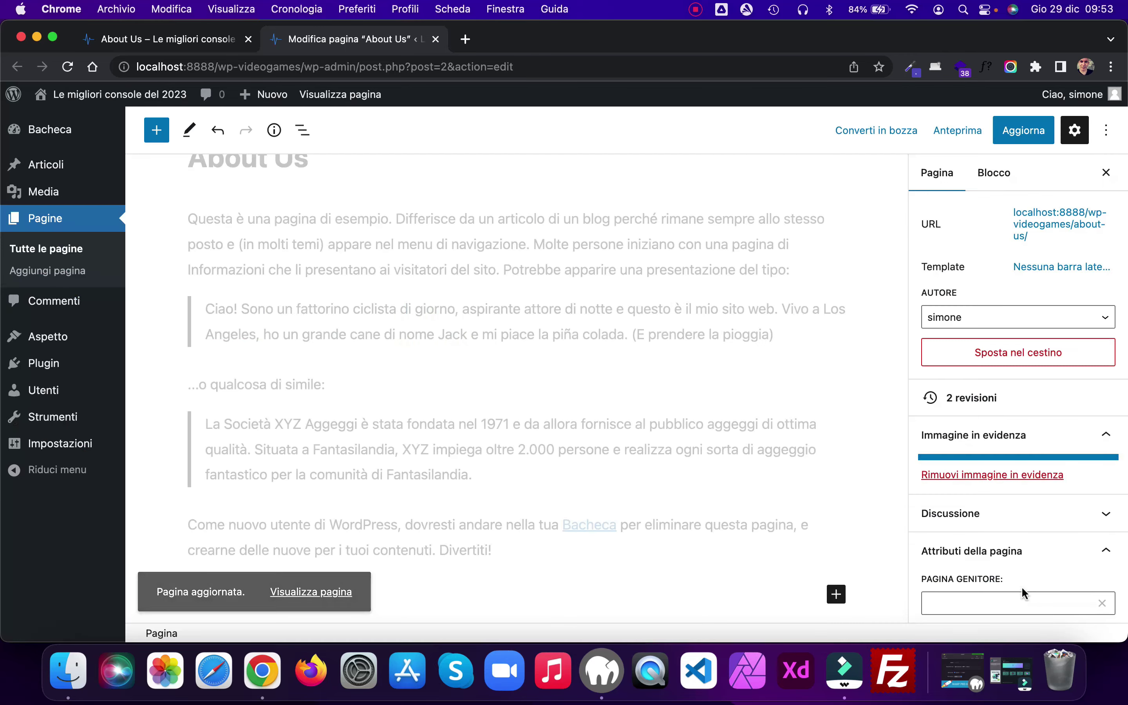
{"action": "left_click", "coordinate": [1021, 130]}
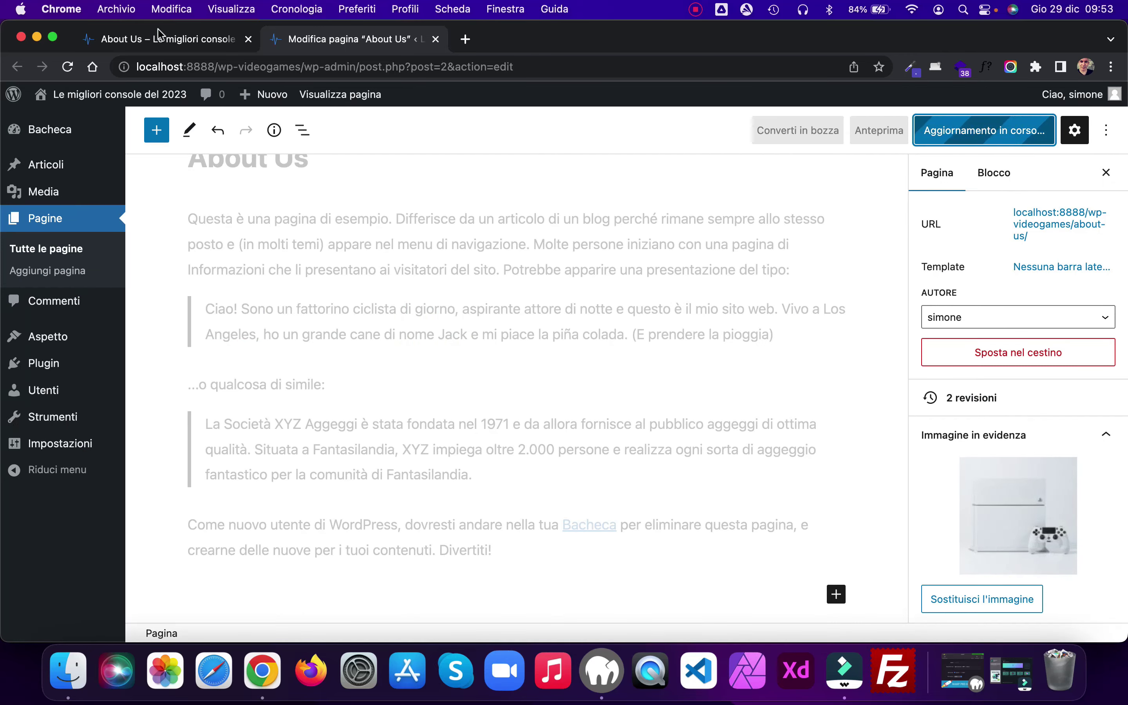
{"action": "left_click", "coordinate": [156, 38]}
{"action": "left_click", "coordinate": [67, 68]}
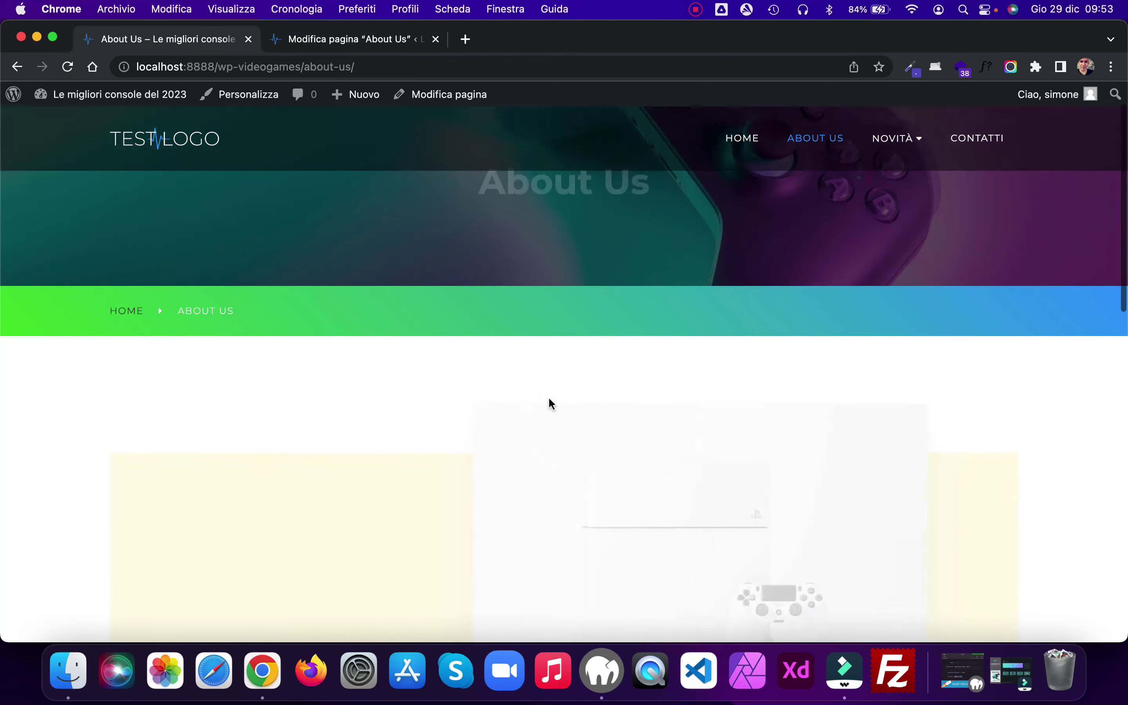
{"action": "scroll", "coordinate": [639, 396], "scroll_direction": "down", "scroll_amount": 5}
{"action": "scroll", "coordinate": [639, 397], "scroll_direction": "down", "scroll_amount": 5}
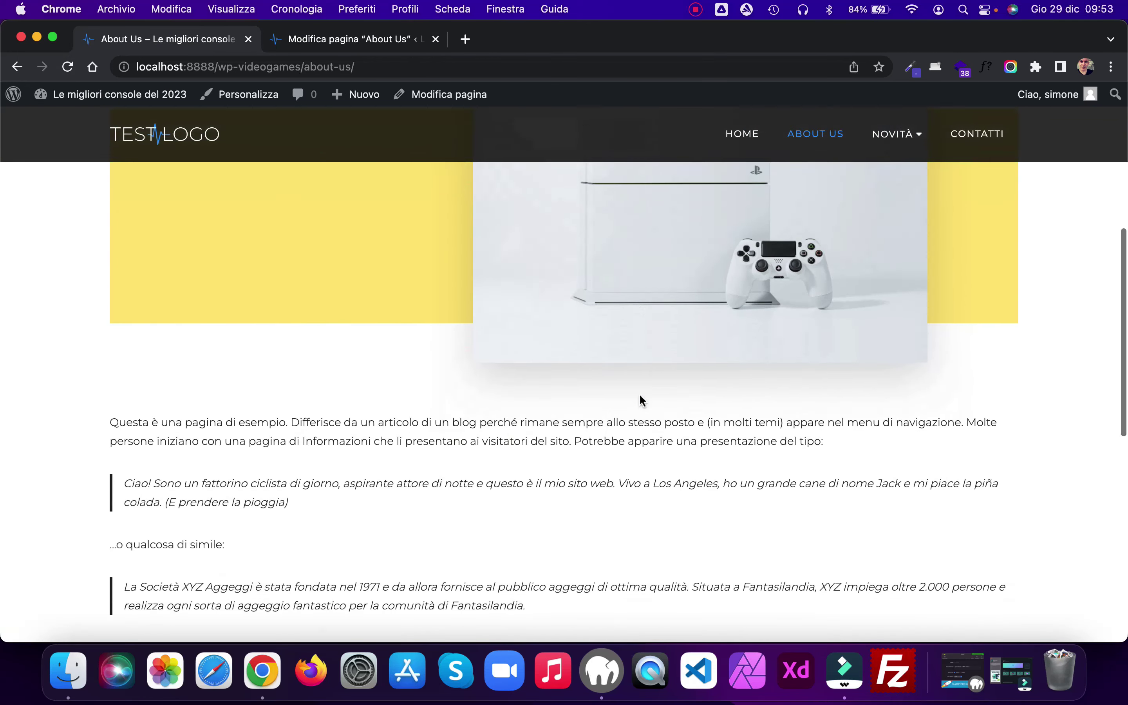
{"action": "scroll", "coordinate": [639, 400], "scroll_direction": "down", "scroll_amount": 3}
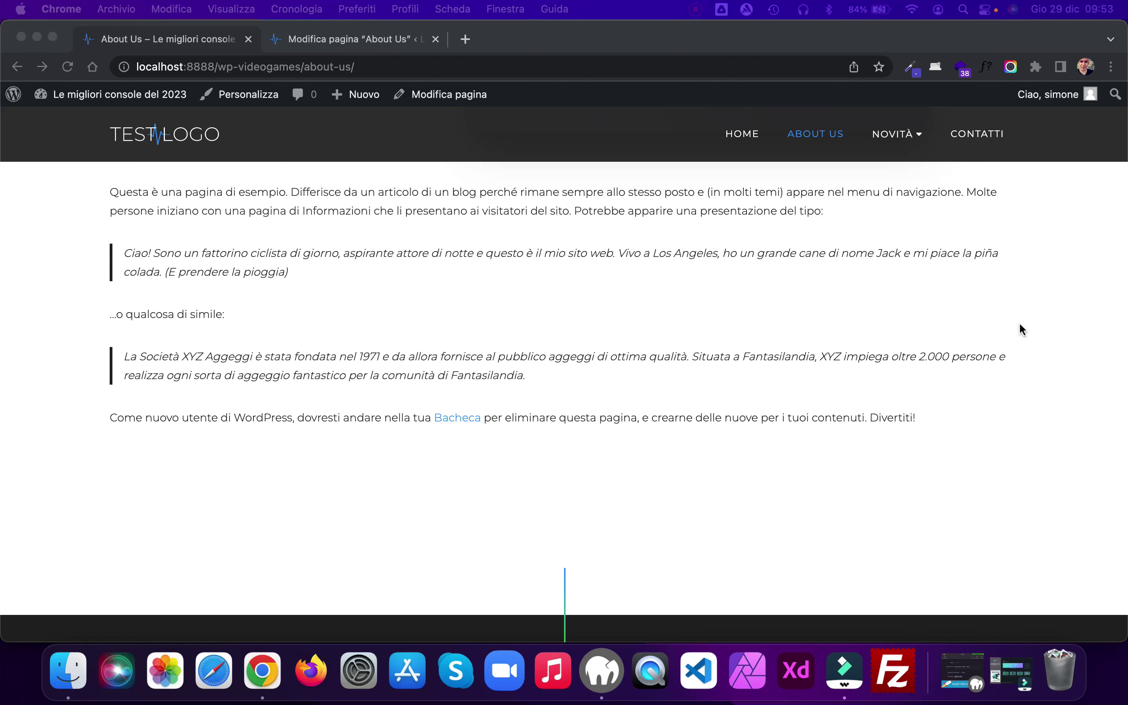
Step: Activate the Contact Form 7 plugin and close the plugins page
{"action": "left_click", "coordinate": [363, 40]}
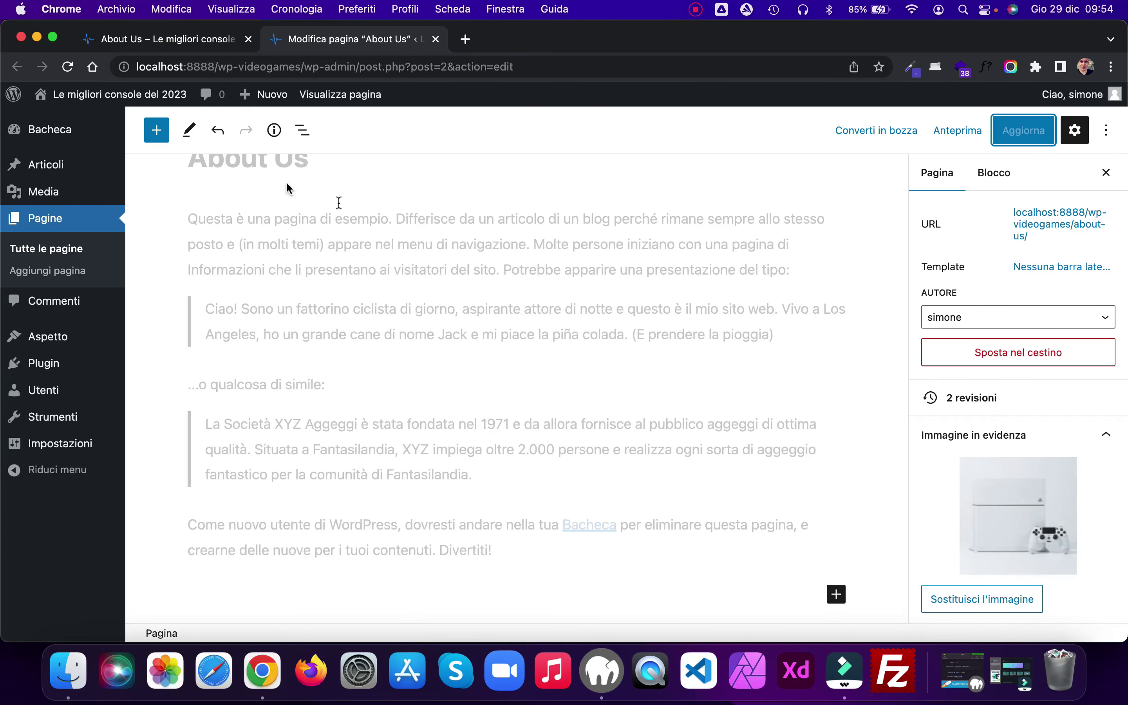
{"action": "left_click", "coordinate": [44, 363]}
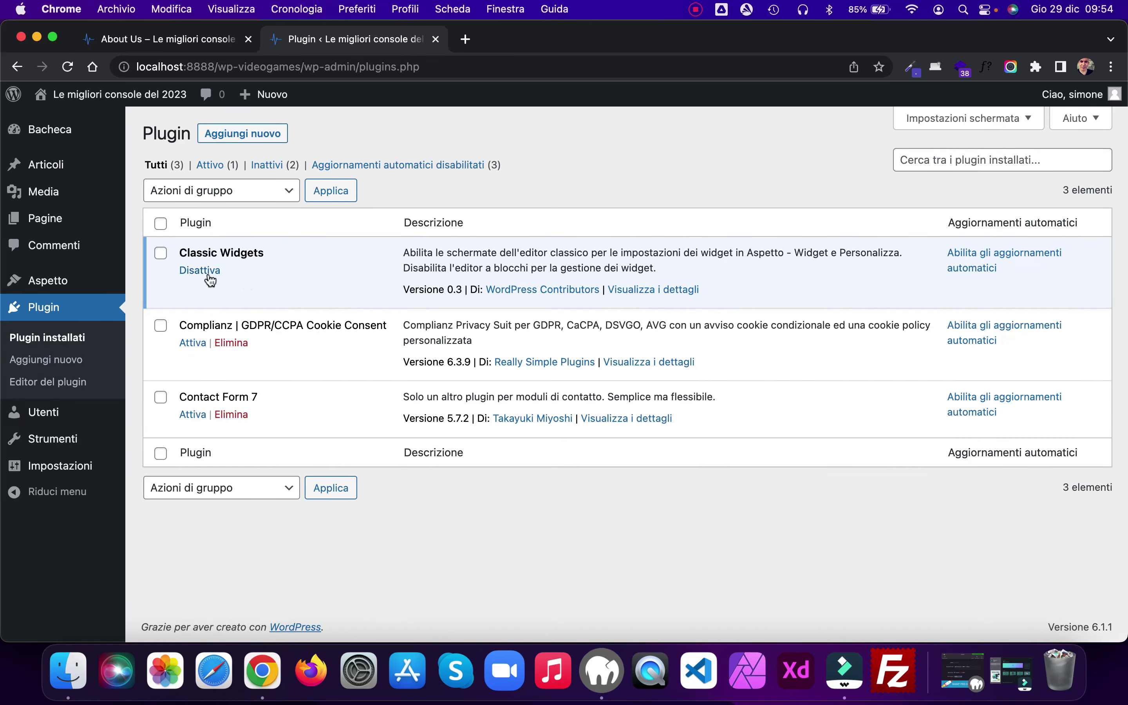
{"action": "left_click", "coordinate": [196, 414]}
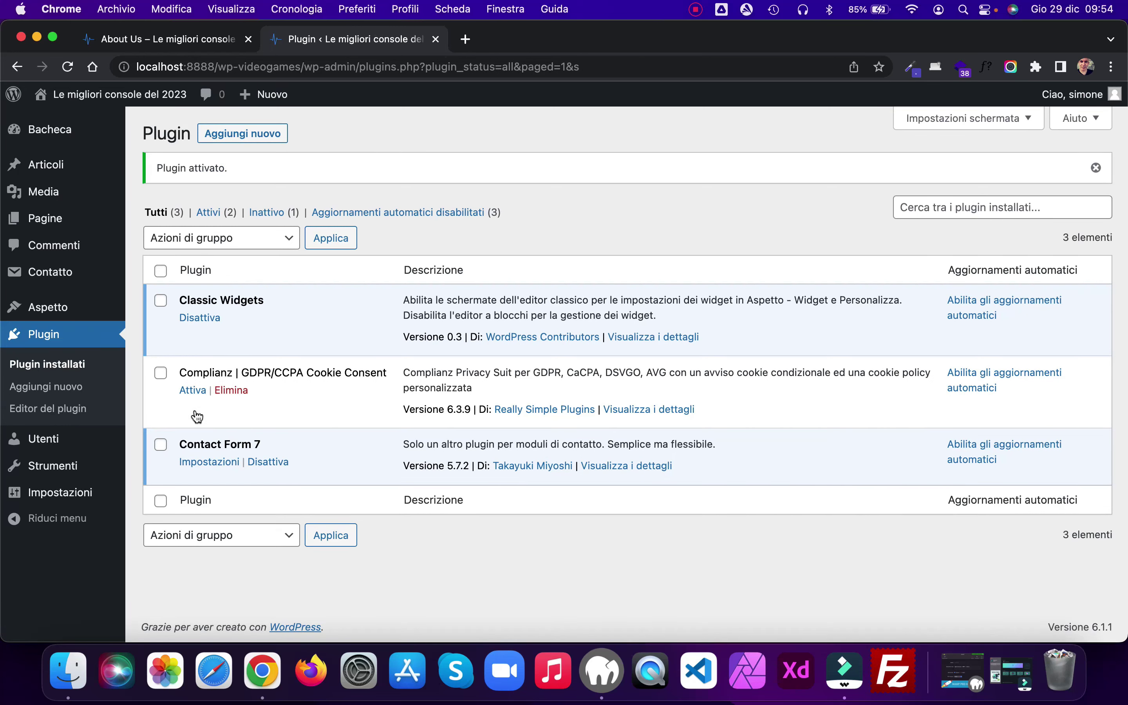
{"action": "left_click", "coordinate": [436, 39]}
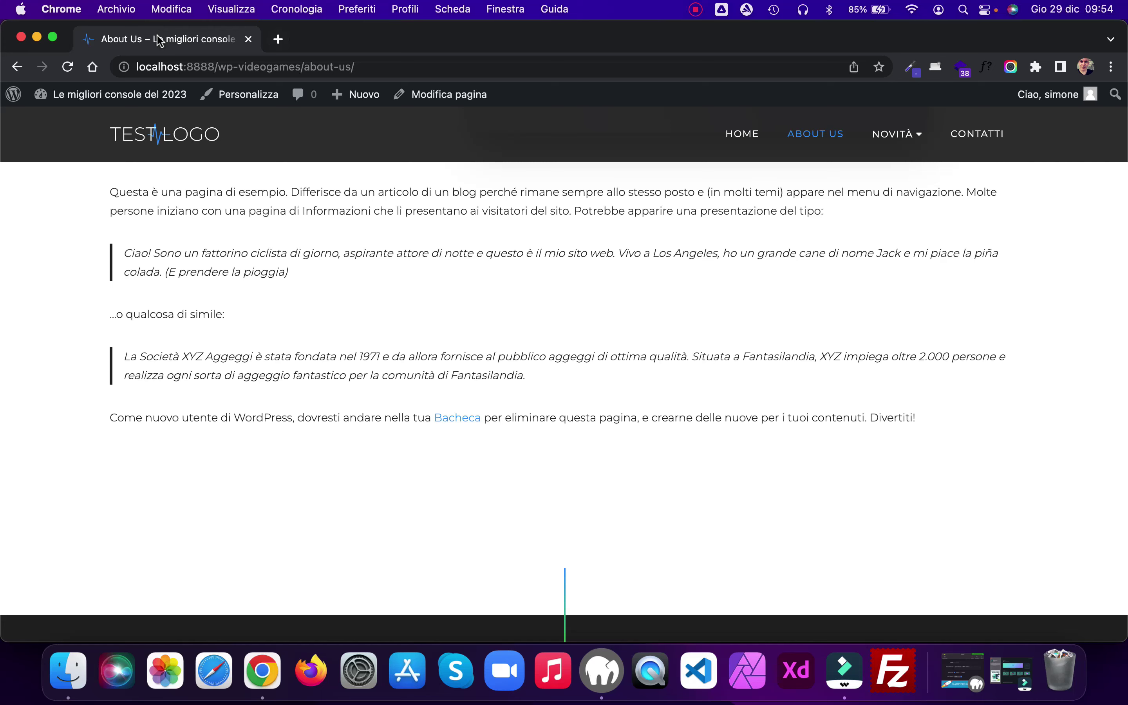
Step: Set the Contatti page template to Nessuna barra laterale, update, and reload the live page
{"action": "left_click", "coordinate": [973, 136]}
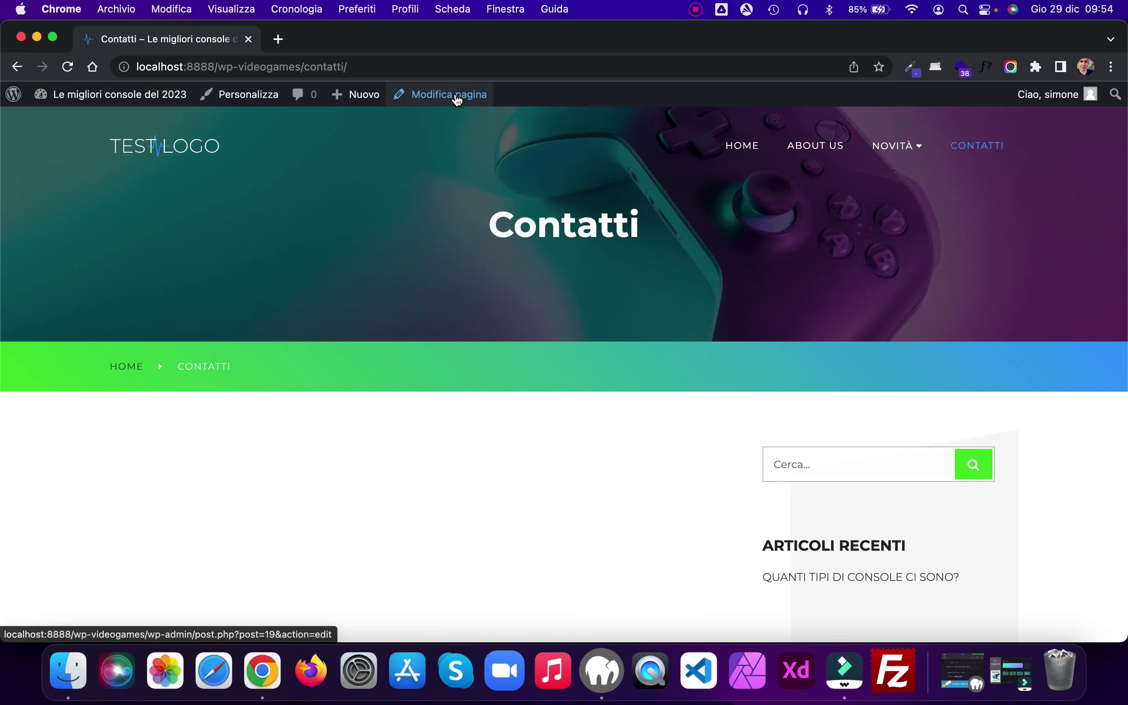
{"action": "left_click", "coordinate": [456, 98], "text": "super"}
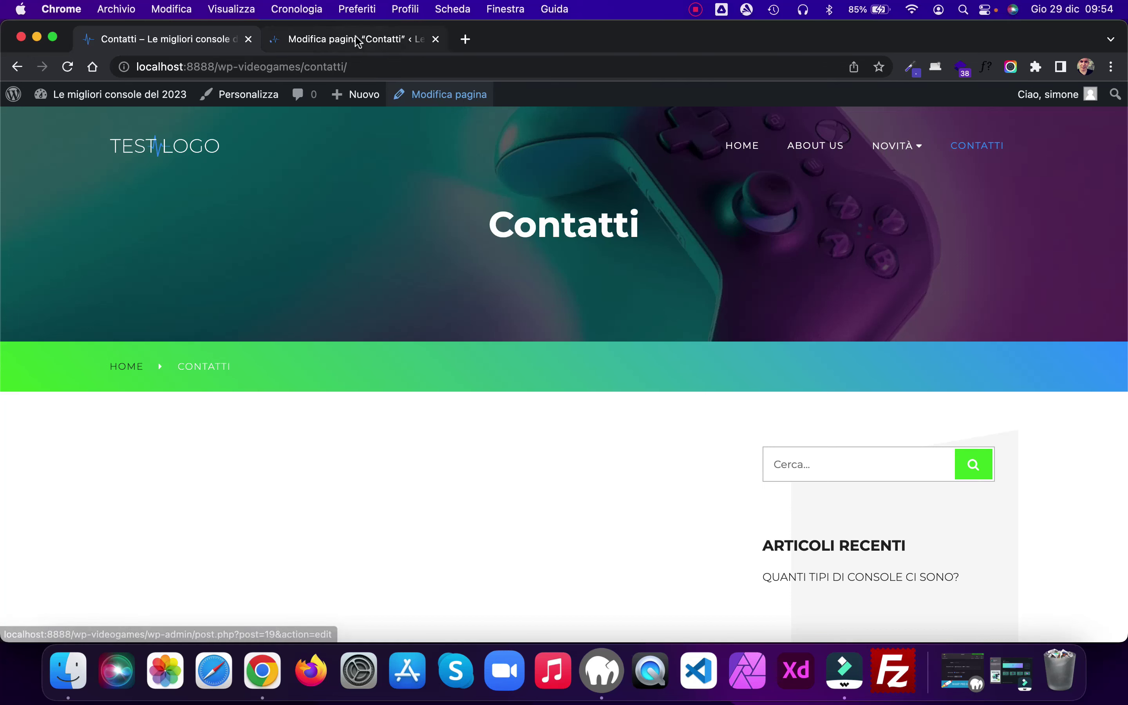
{"action": "left_click", "coordinate": [355, 38]}
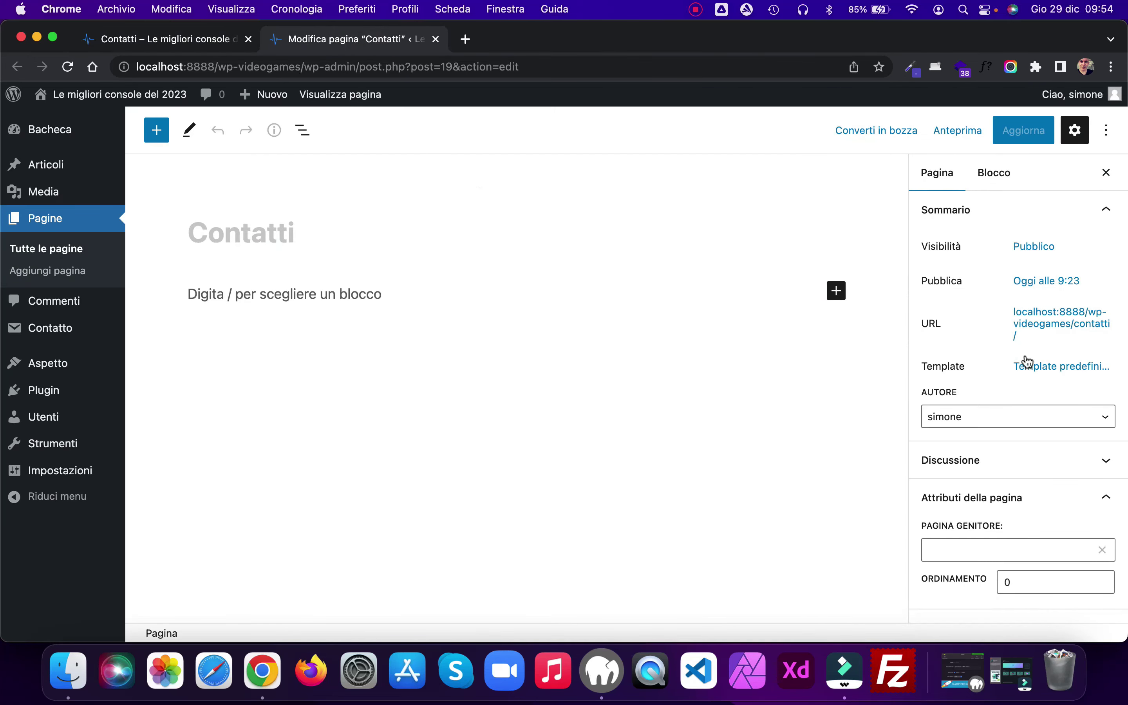
{"action": "left_click", "coordinate": [1047, 367]}
{"action": "left_click", "coordinate": [1046, 499]}
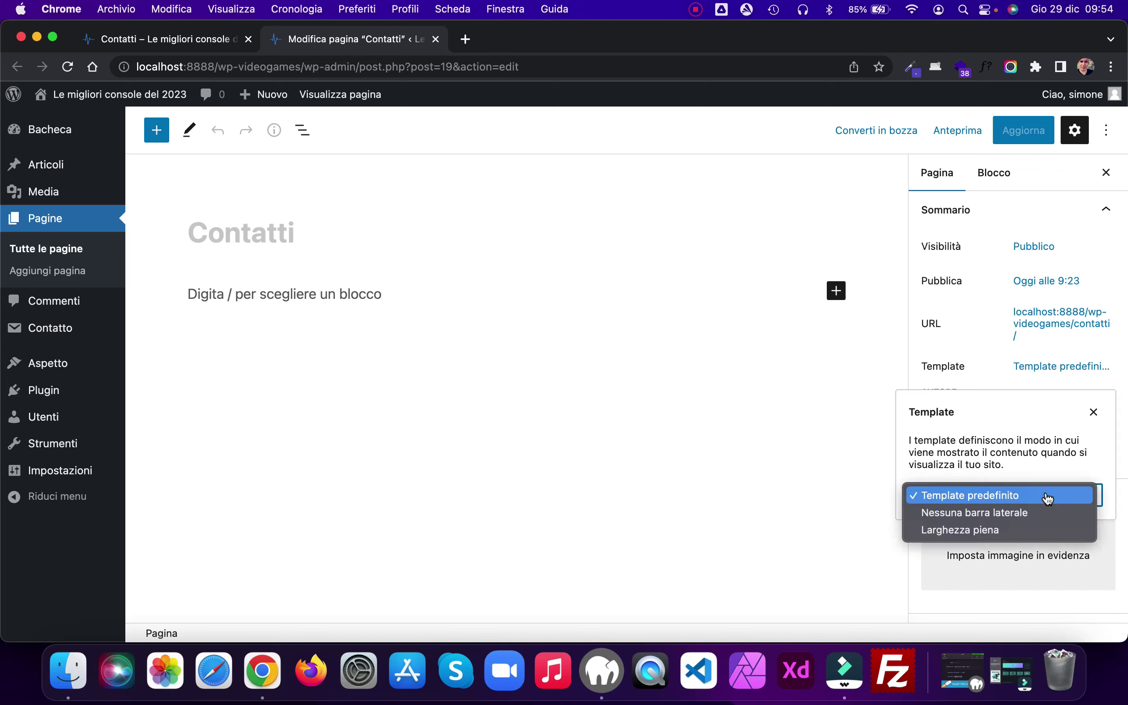
{"action": "left_click", "coordinate": [987, 513]}
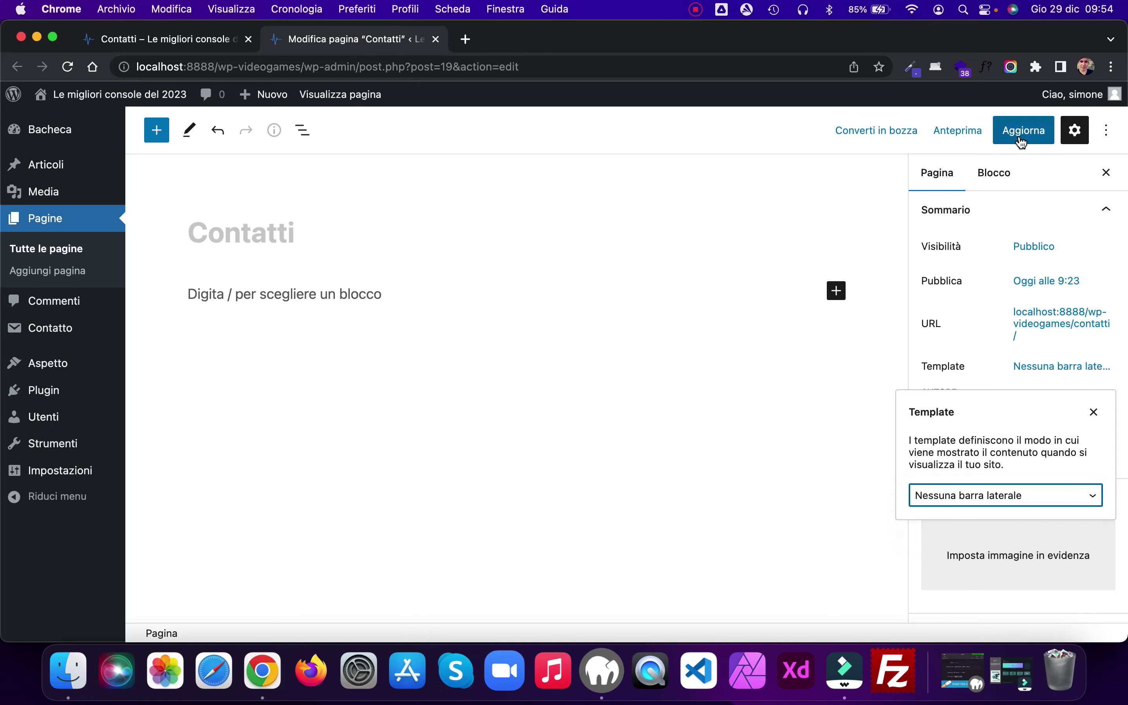
{"action": "left_click", "coordinate": [1018, 136]}
{"action": "left_click", "coordinate": [145, 39]}
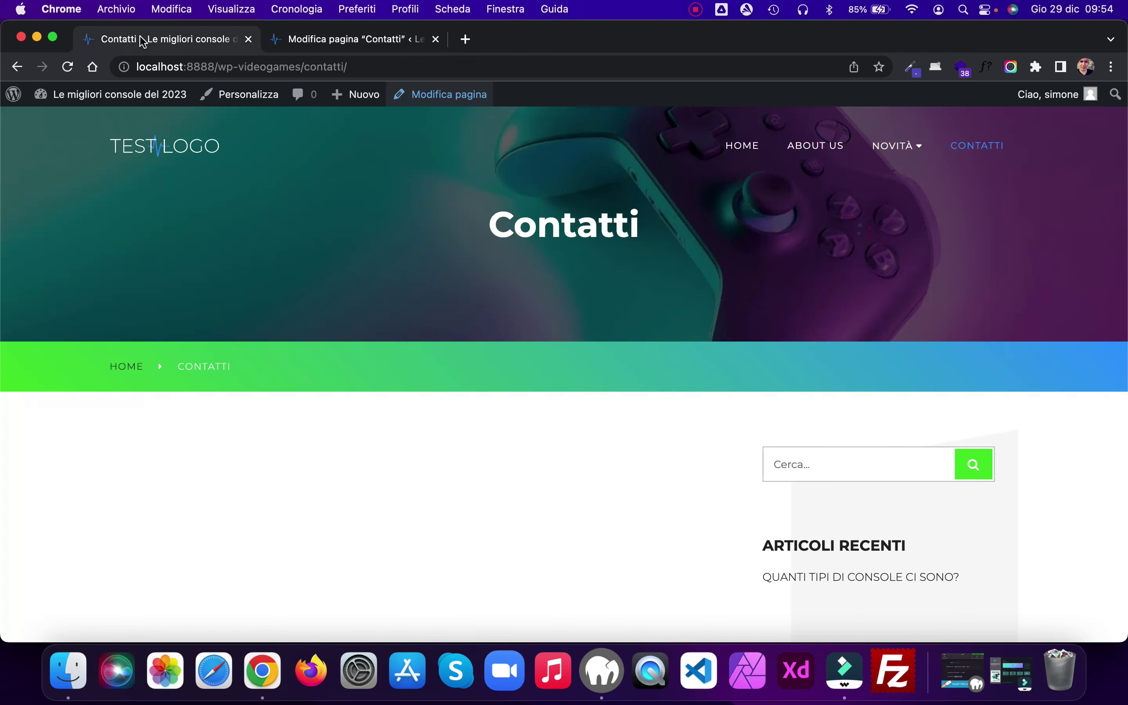
{"action": "left_click", "coordinate": [68, 67]}
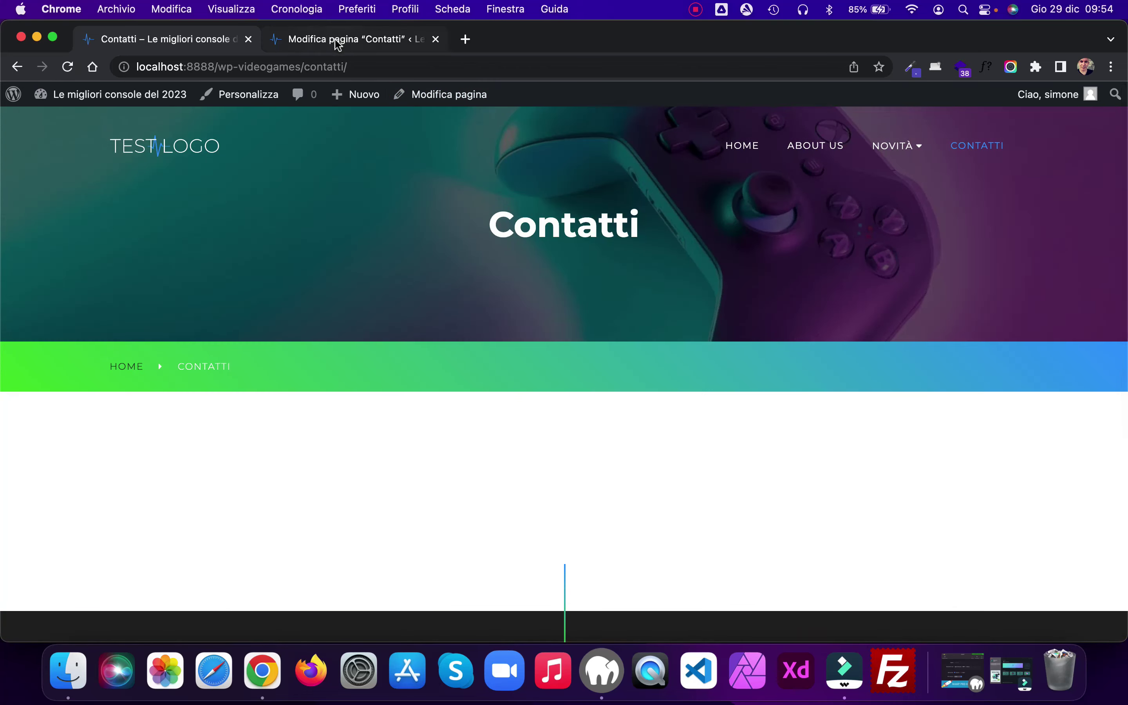
Step: Insert a 50/50 Colonne block with heading 'Compila il form' in the left column, and save
{"action": "left_click", "coordinate": [338, 42]}
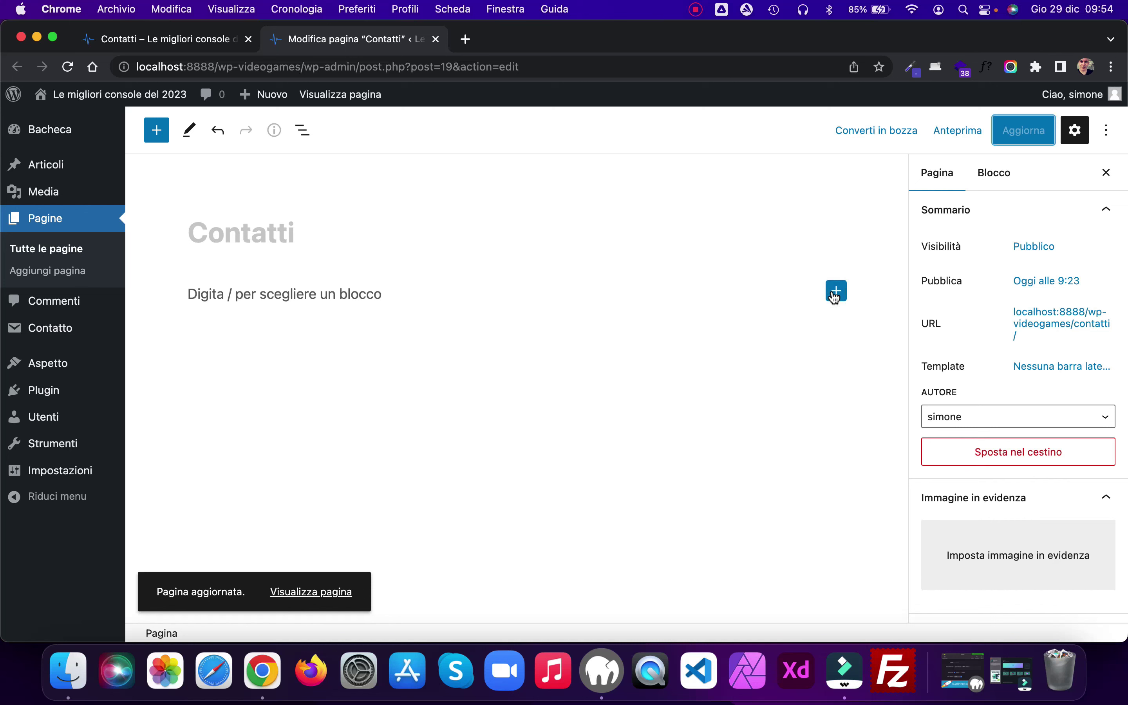
{"action": "left_click", "coordinate": [835, 292]}
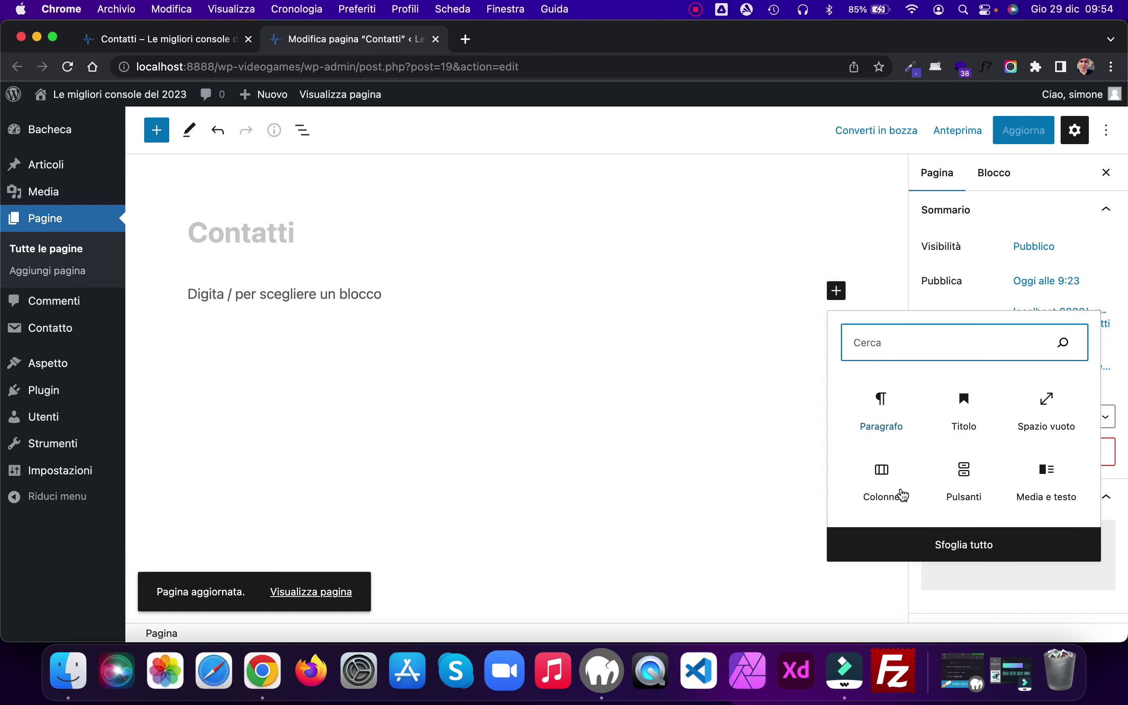
{"action": "left_click", "coordinate": [881, 470]}
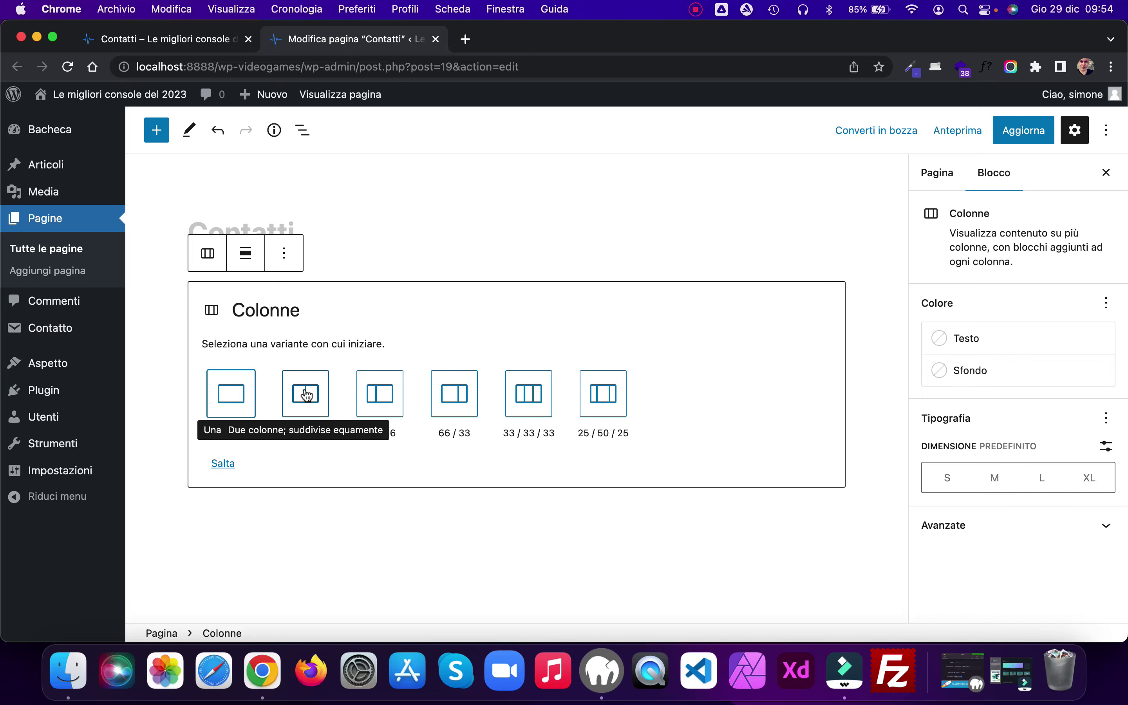
{"action": "left_click", "coordinate": [306, 394]}
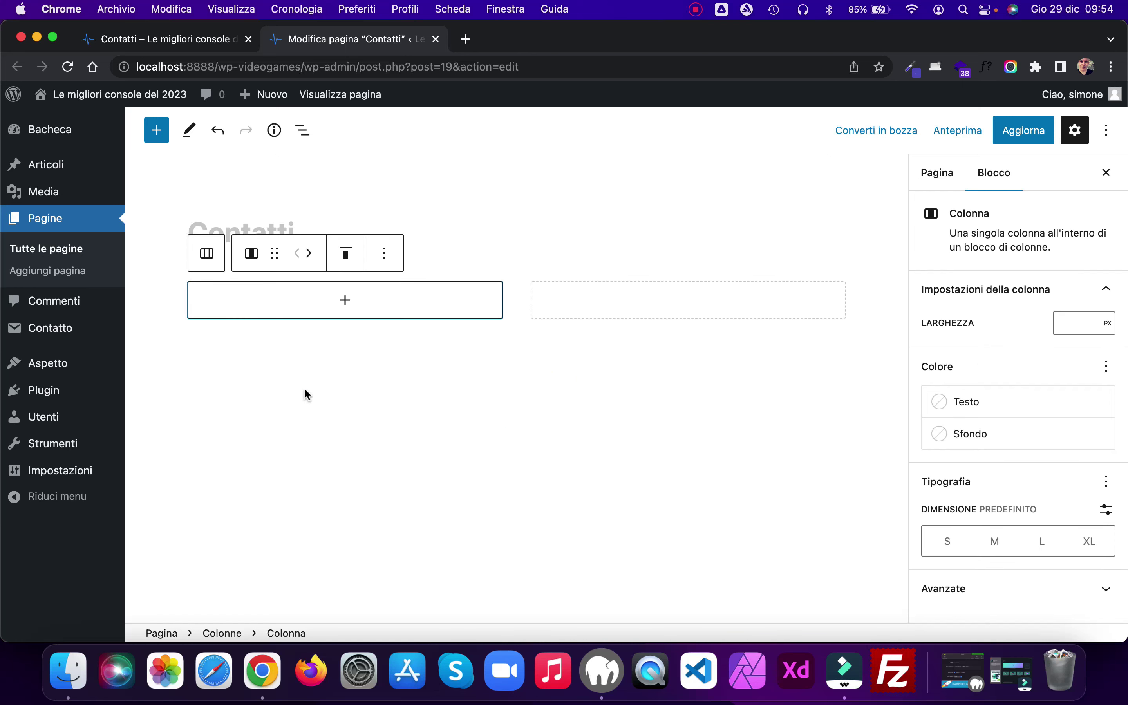
{"action": "left_click", "coordinate": [345, 301]}
{"action": "left_click", "coordinate": [344, 416]}
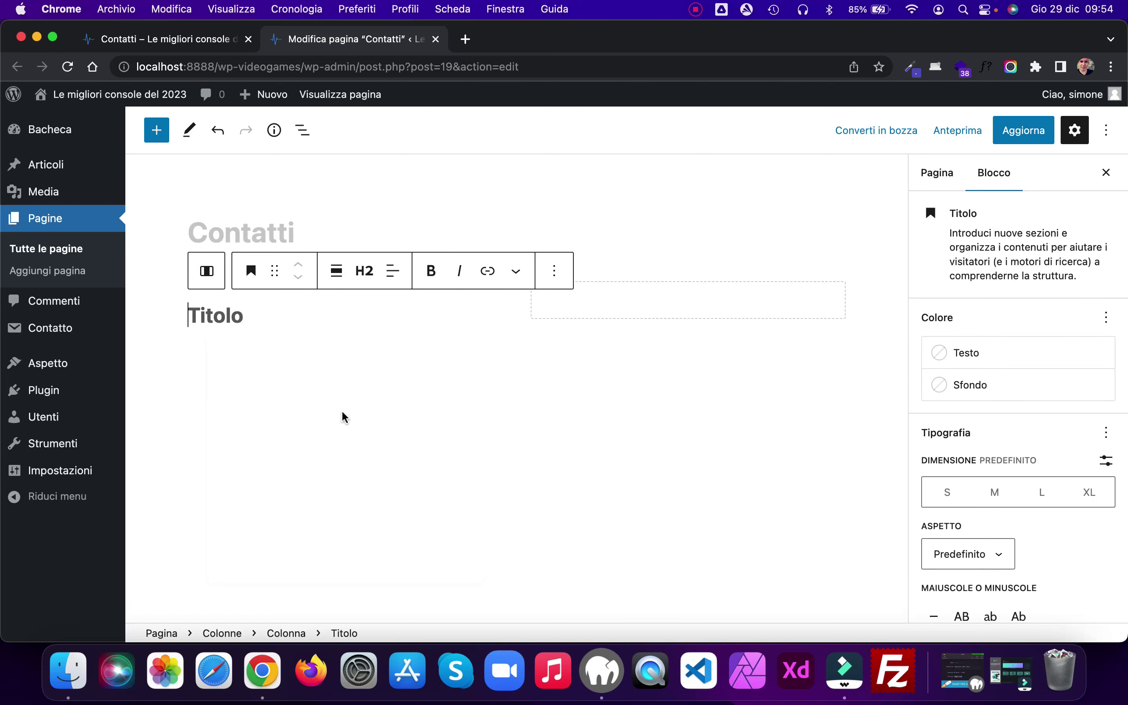
{"action": "type", "text": "Co"}
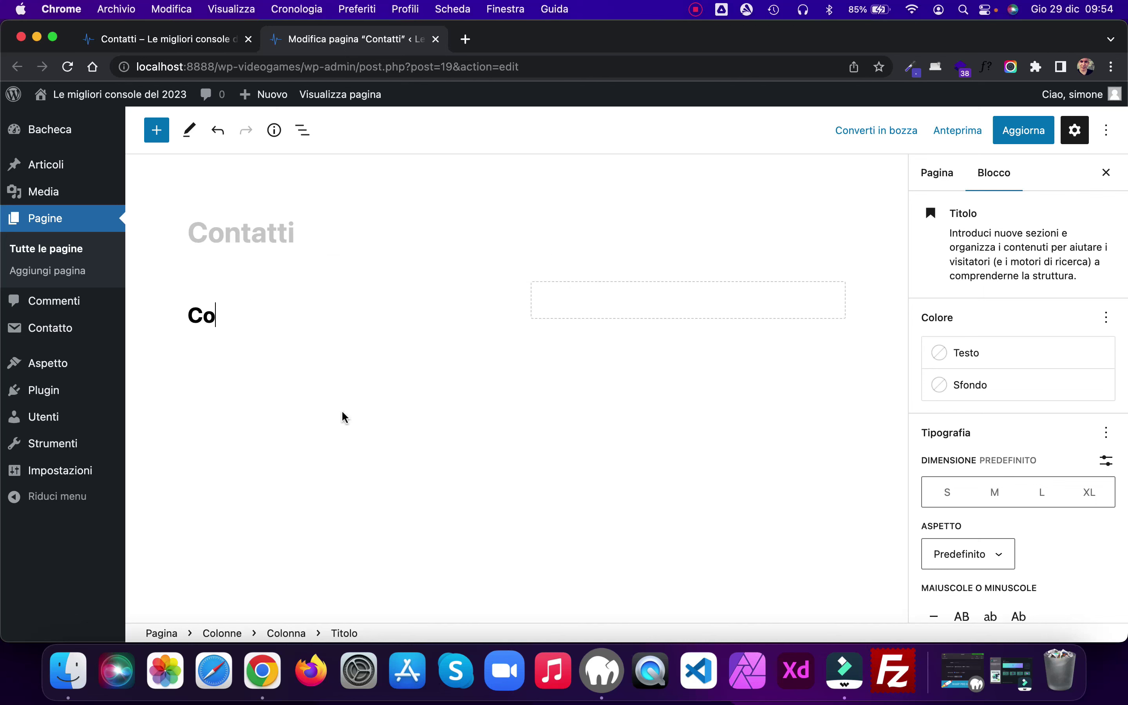
{"action": "type", "text": "mplia il form"}
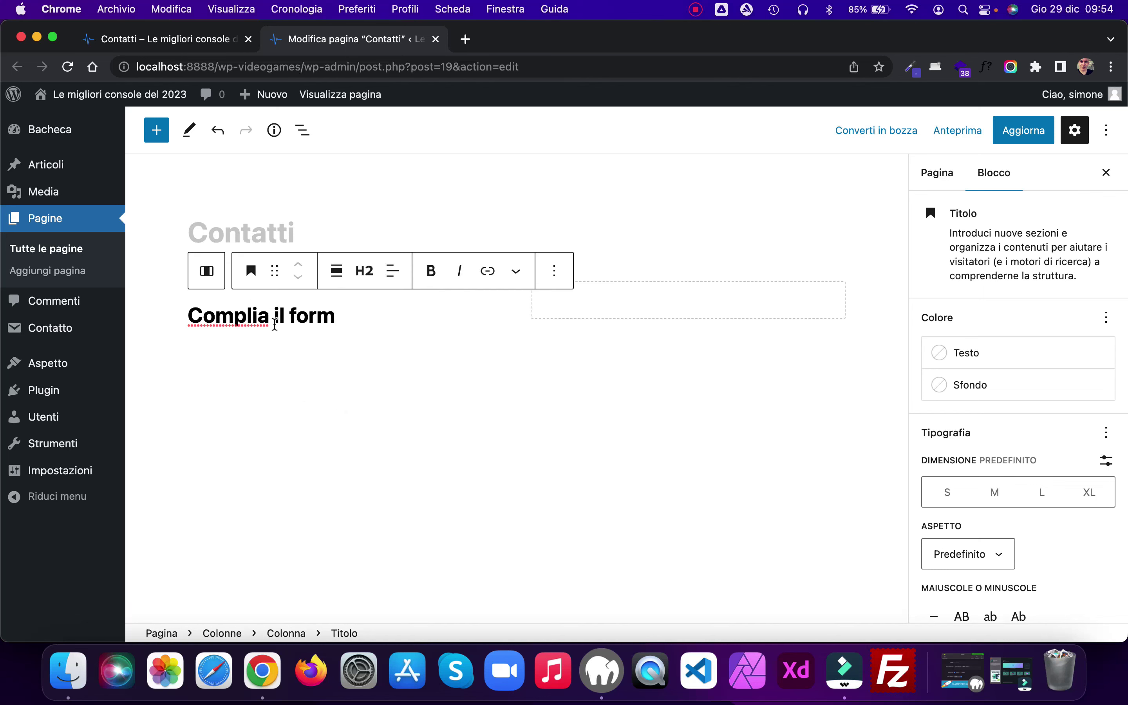
{"action": "key", "text": "BackSpace"}
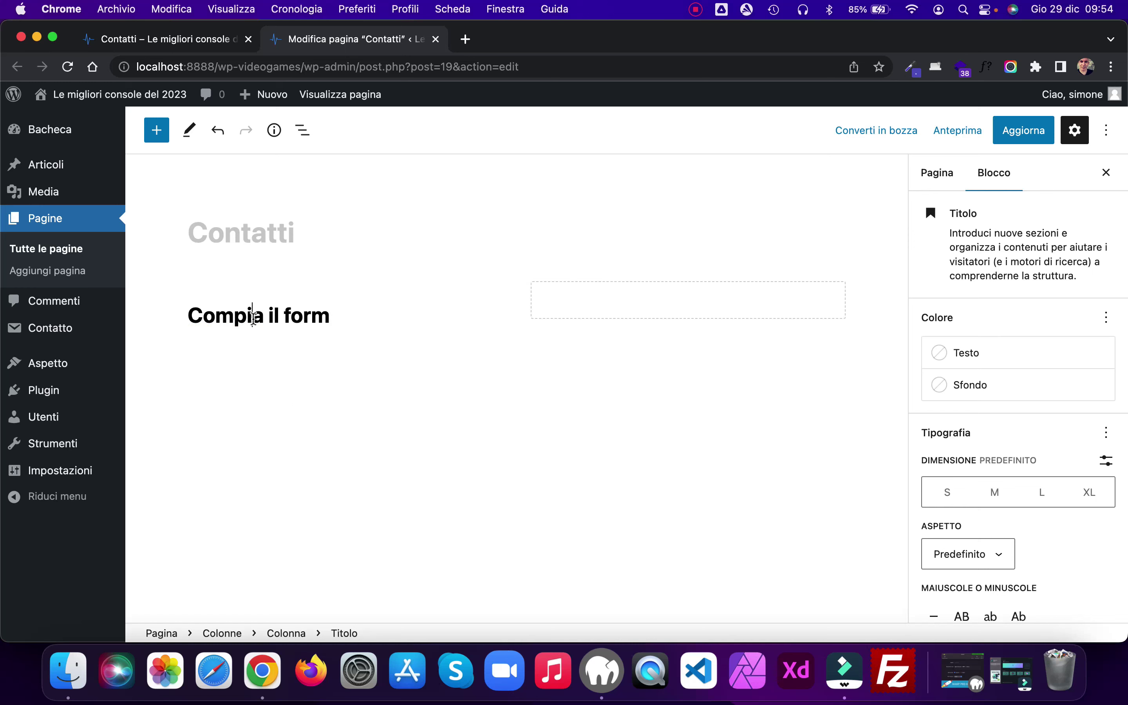
{"action": "type", "text": "l"}
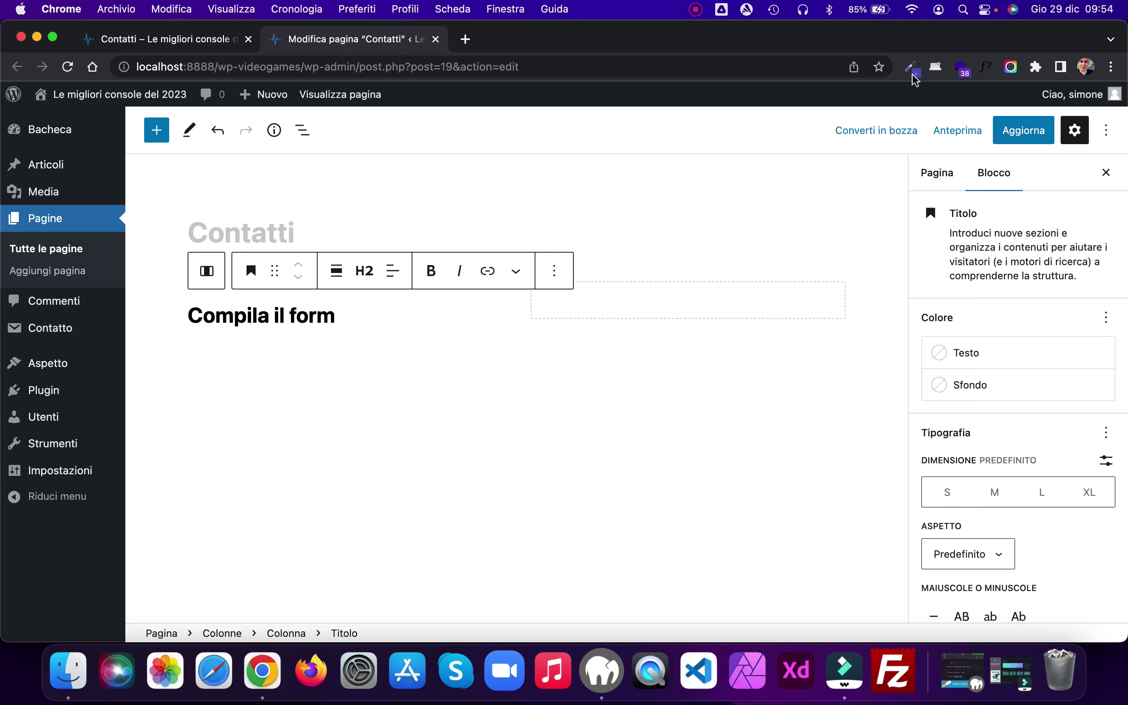
{"action": "left_click", "coordinate": [1023, 130]}
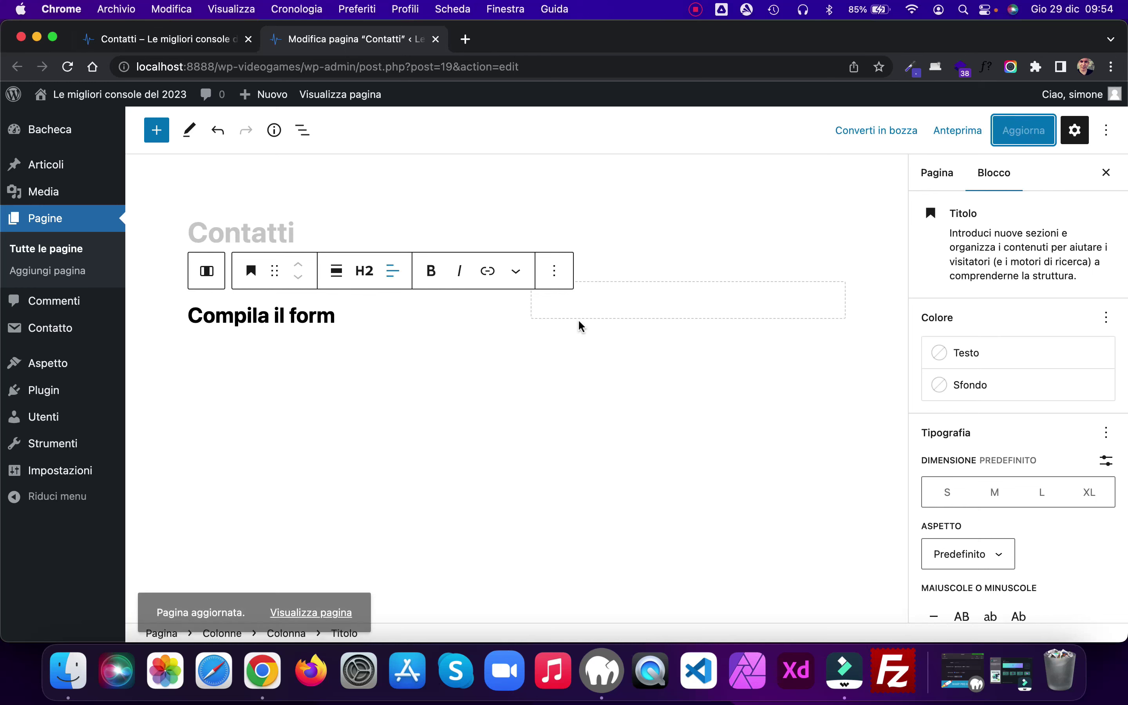
Step: Add heading 'I nostri recapiti' in the right column, update, and check the live Contatti page
{"action": "left_click", "coordinate": [706, 309]}
{"action": "left_click", "coordinate": [693, 304]}
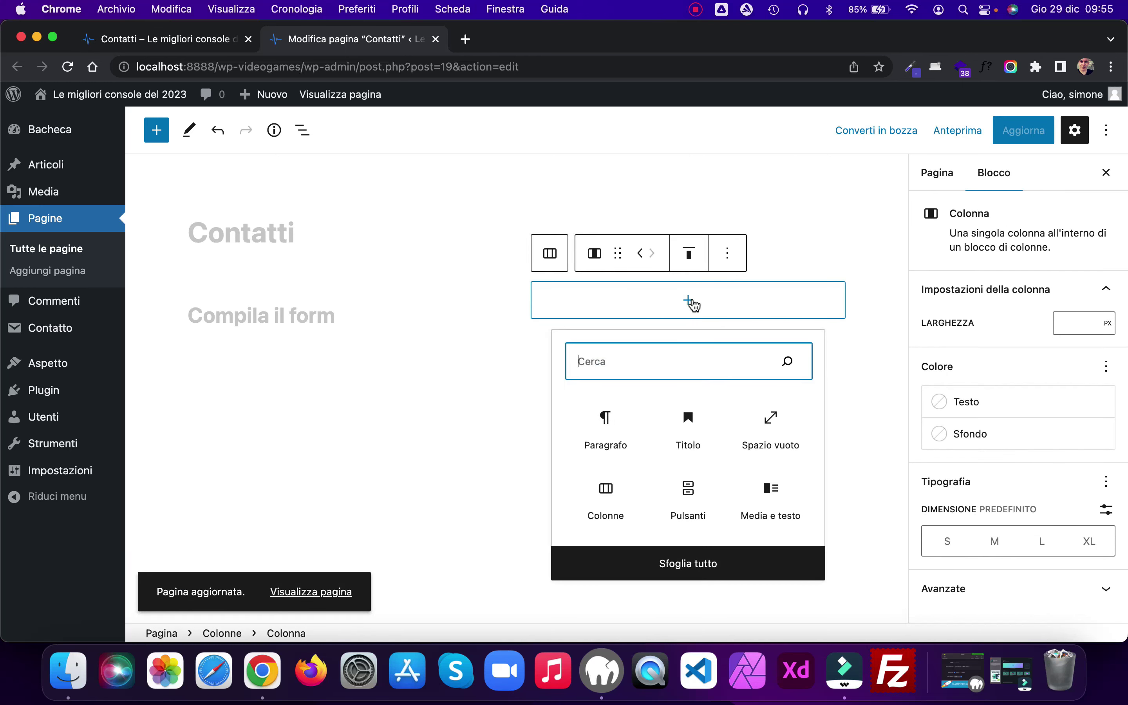
{"action": "left_click", "coordinate": [693, 425]}
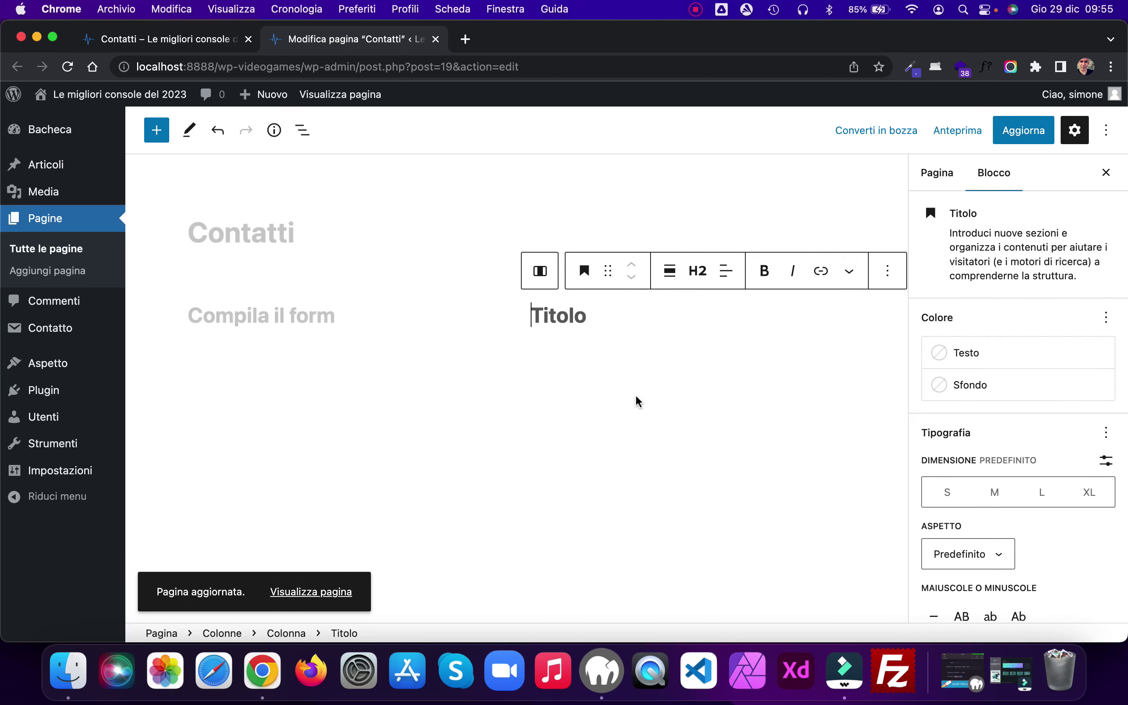
{"action": "type", "text": "I nostri recapiti"}
{"action": "left_click", "coordinate": [1034, 135]}
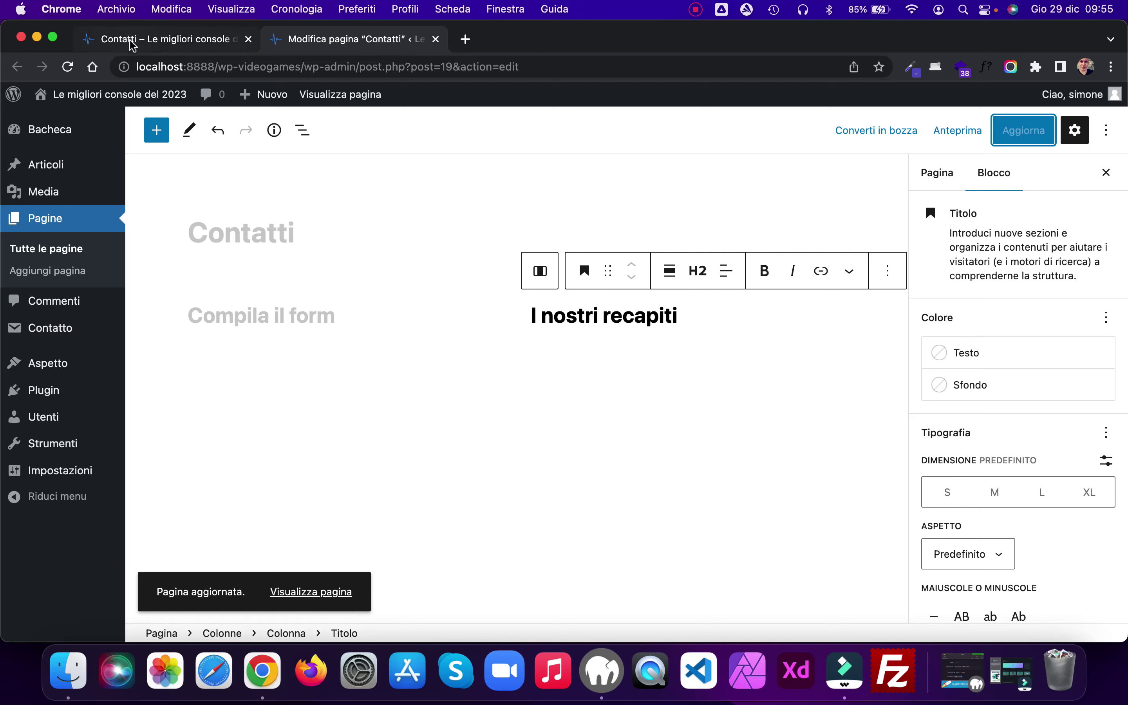
{"action": "left_click", "coordinate": [131, 41]}
{"action": "left_click", "coordinate": [68, 67]}
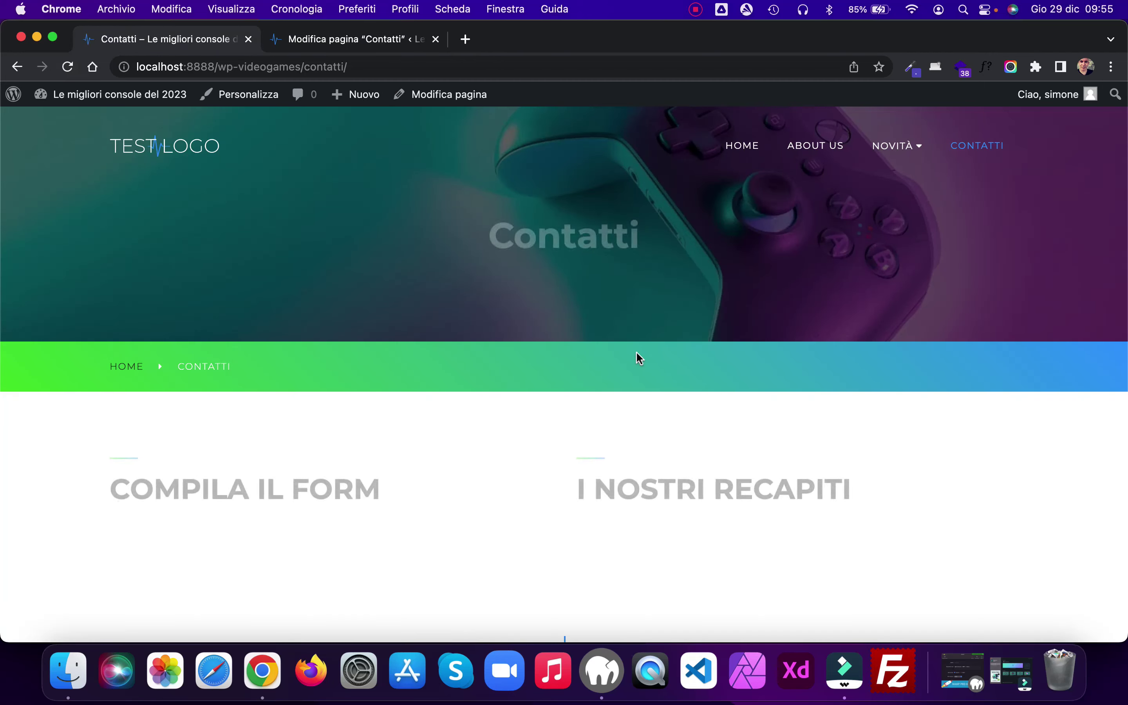
{"action": "scroll", "coordinate": [888, 436], "scroll_direction": "down", "scroll_amount": 4}
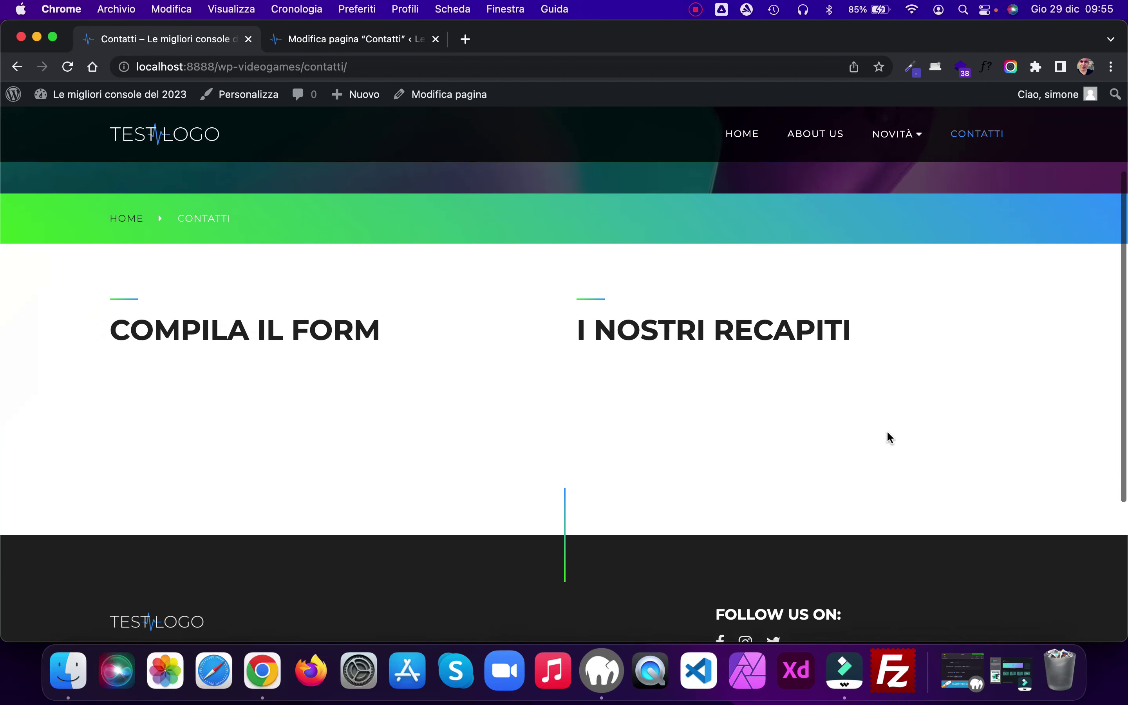
{"action": "left_click", "coordinate": [326, 39]}
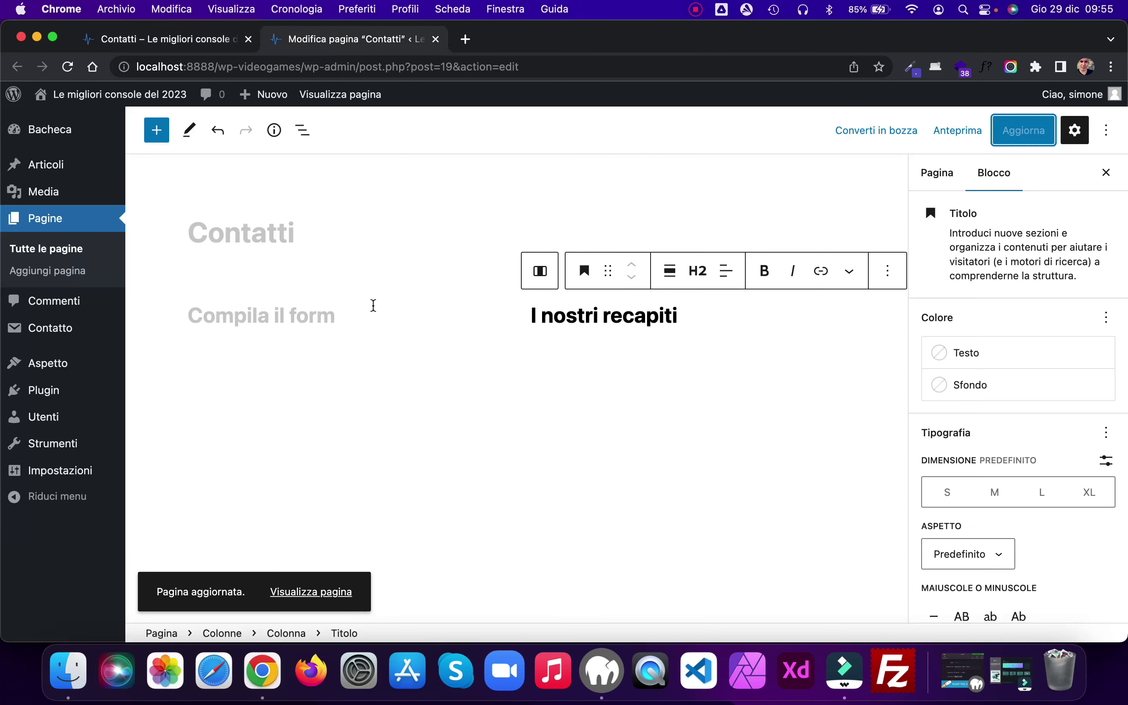
Step: Add a 'Lorem ipsum dolor sit amet' paragraph under the Compila il form heading and save
{"action": "left_click", "coordinate": [359, 315]}
{"action": "key", "text": "Return"}
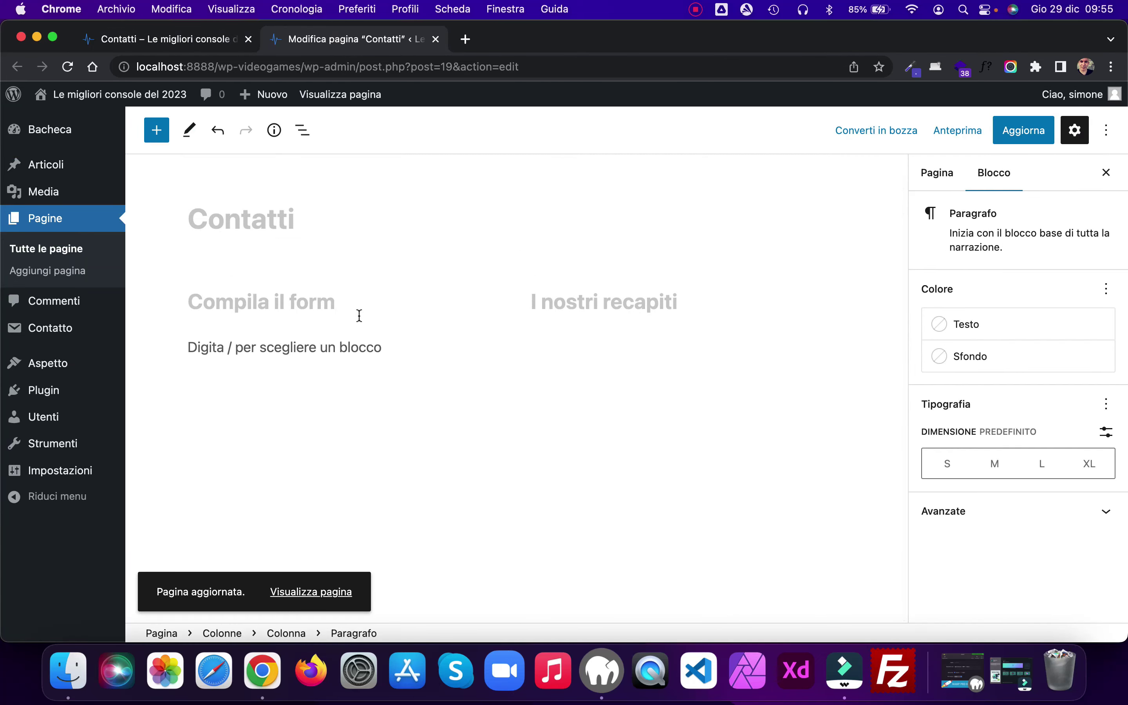
{"action": "type", "text": "Lorem ips"}
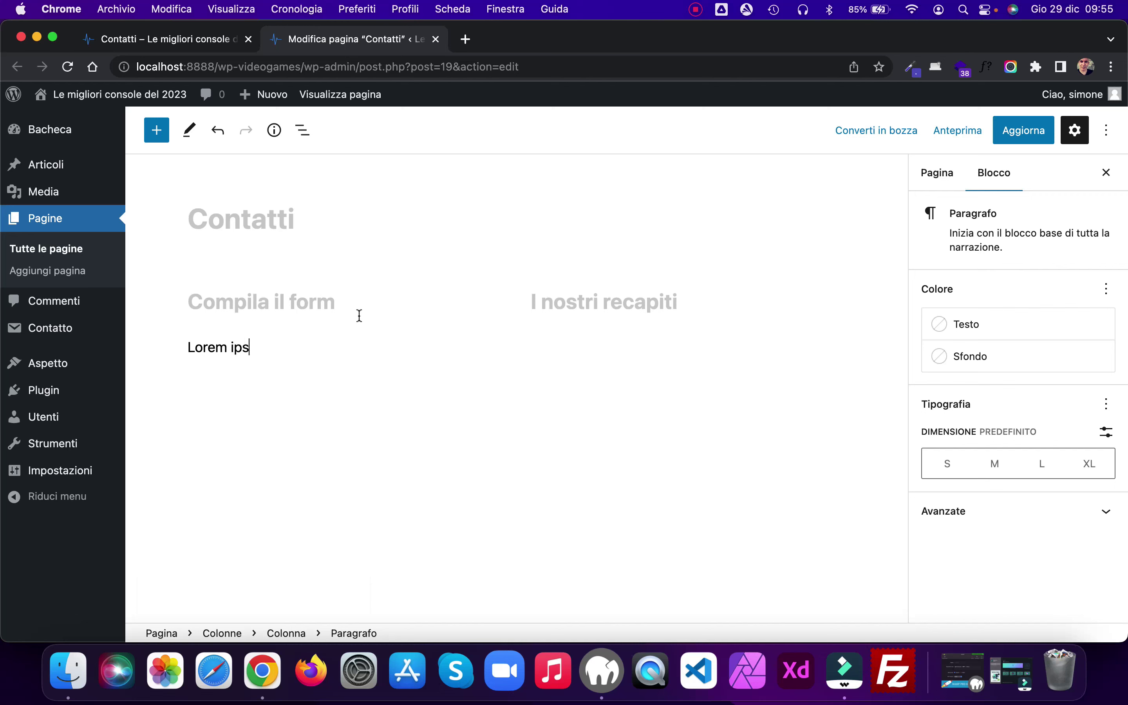
{"action": "type", "text": "um dolor sit amet consectetur"}
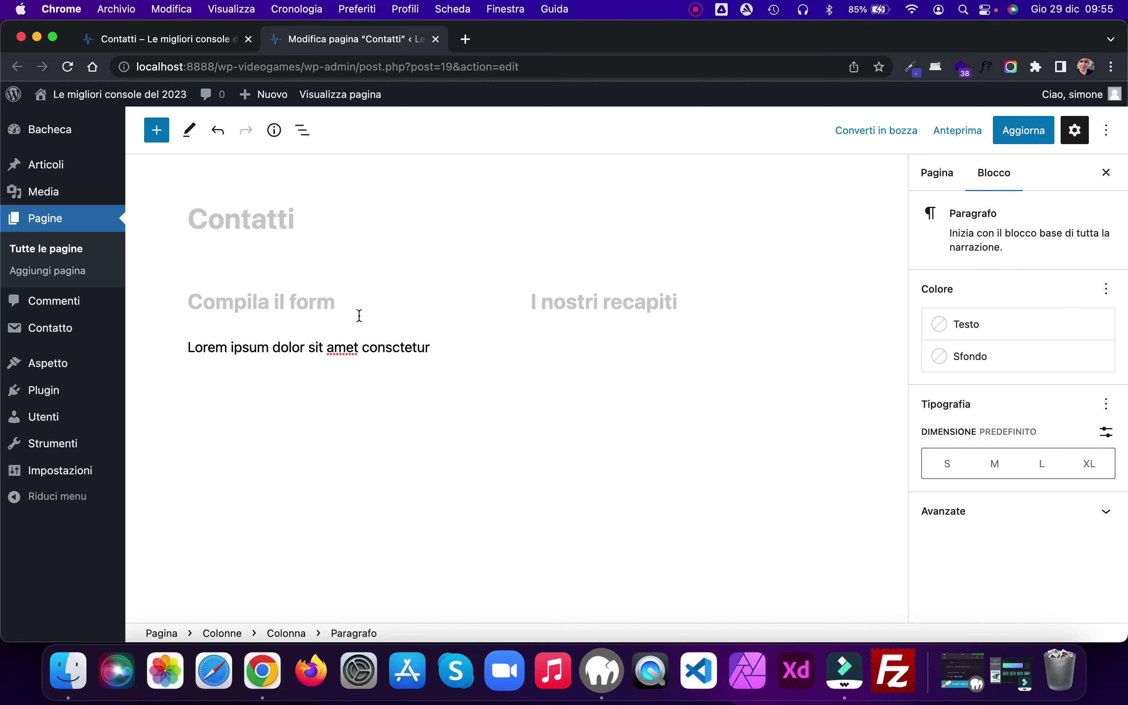
{"action": "left_click", "coordinate": [393, 348]}
{"action": "type", "text": "e"}
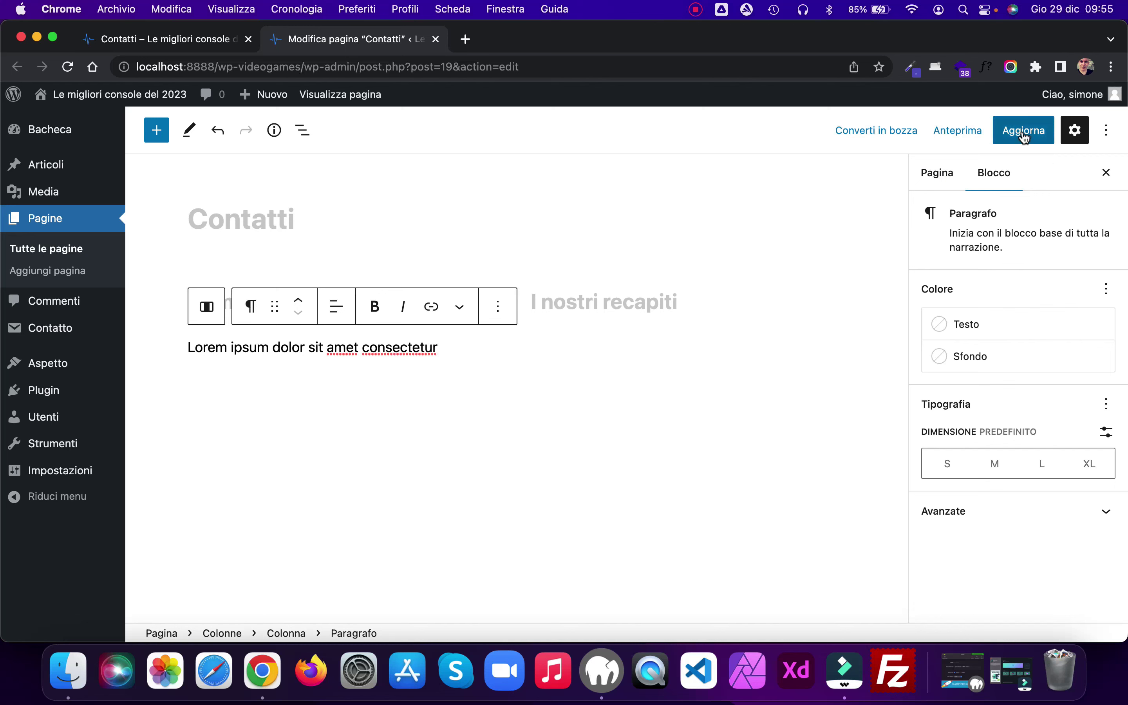
{"action": "left_click", "coordinate": [1021, 133]}
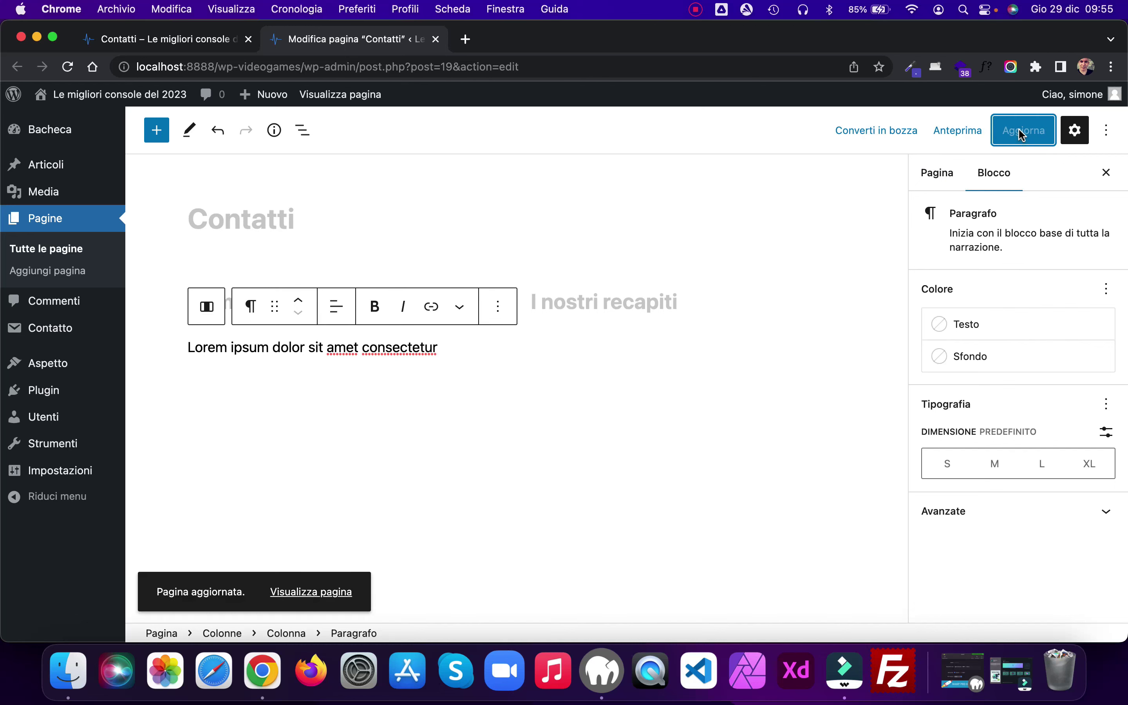
Step: Insert a Contact Form 7 block showing Modulo di contatto 1, update, and reload the live page
{"action": "left_click", "coordinate": [452, 347]}
{"action": "key", "text": "Return"}
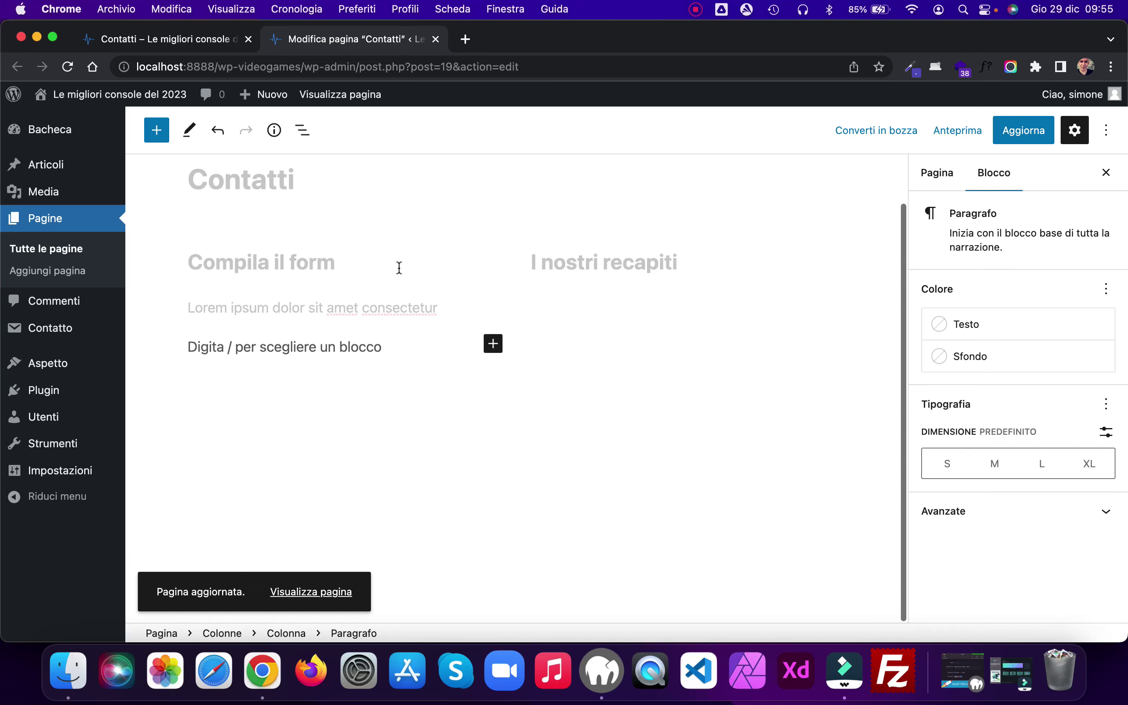
{"action": "left_click", "coordinate": [493, 345]}
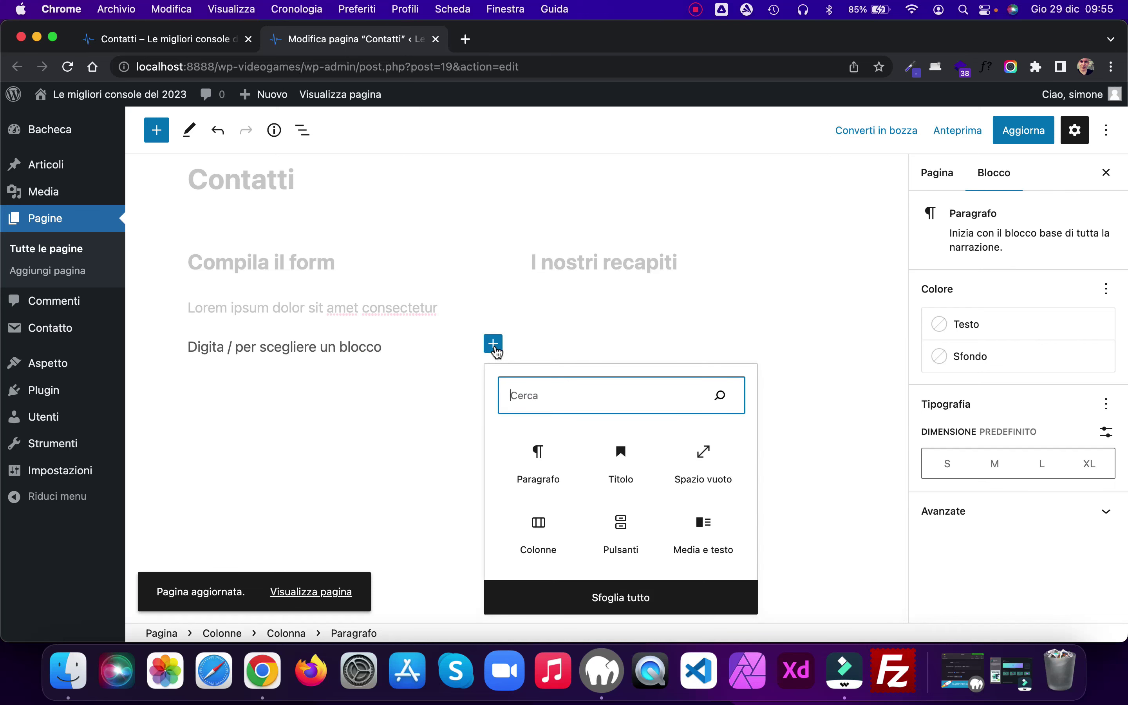
{"action": "type", "text": "cf"}
{"action": "key", "text": "BackSpace"}
{"action": "type", "text": "ont"}
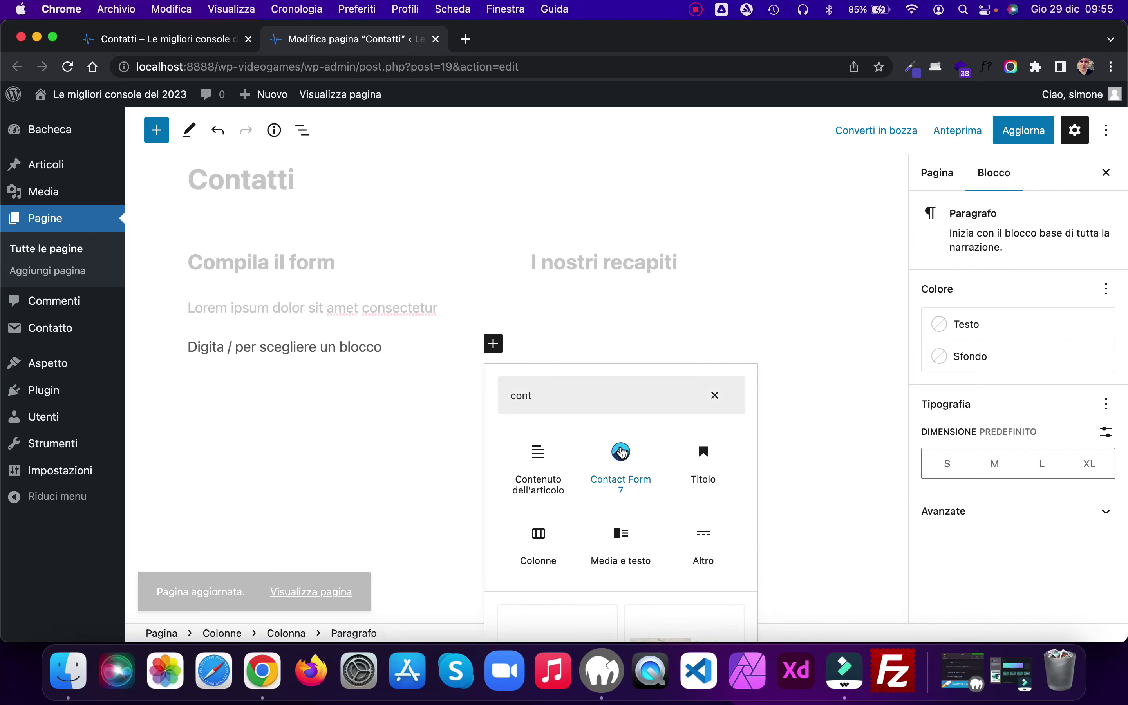
{"action": "left_click", "coordinate": [620, 451]}
{"action": "left_click", "coordinate": [287, 438]}
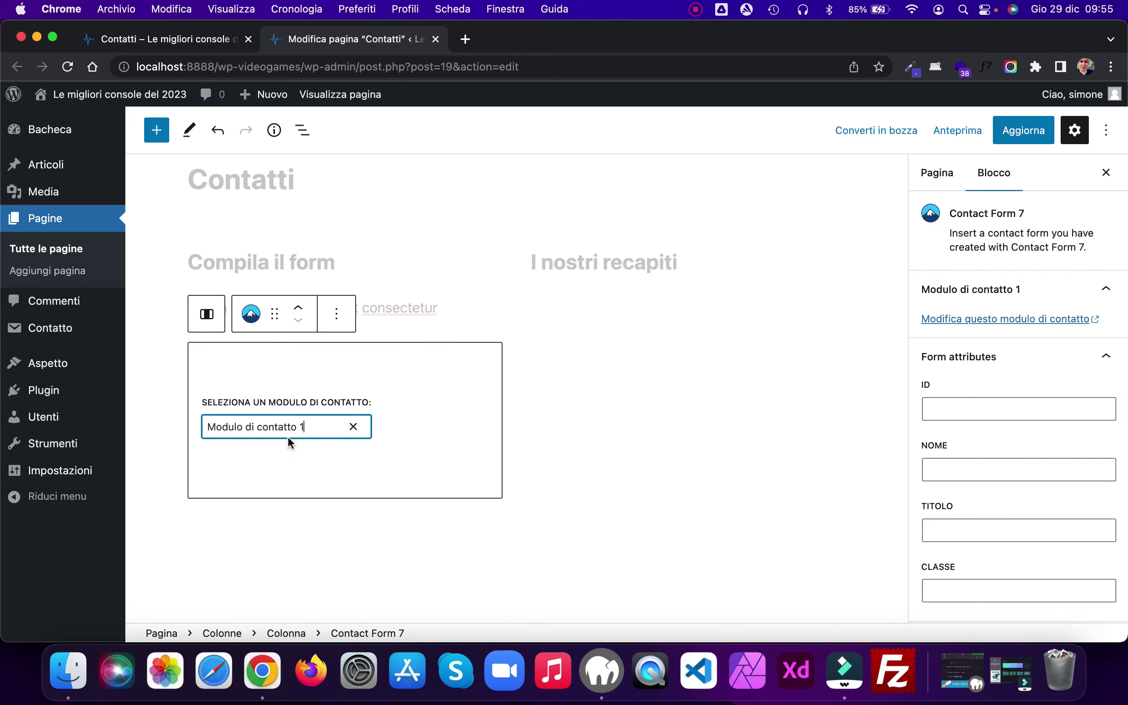
{"action": "left_click", "coordinate": [1016, 135]}
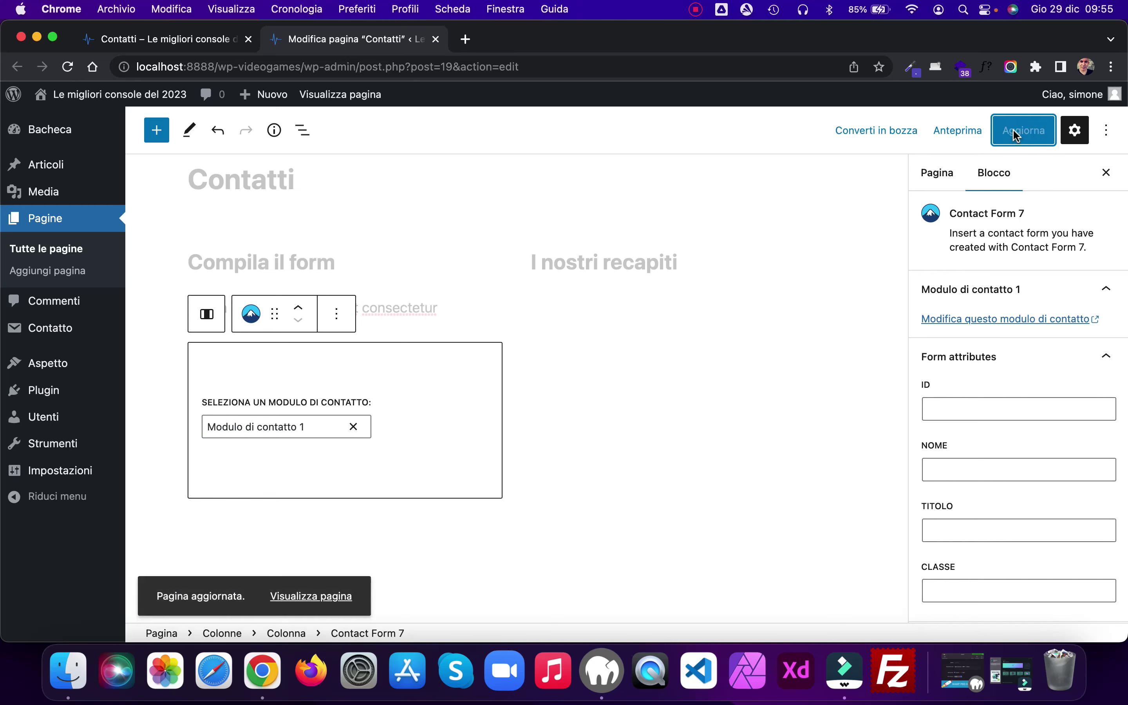
{"action": "left_click", "coordinate": [147, 42]}
{"action": "left_click", "coordinate": [68, 66]}
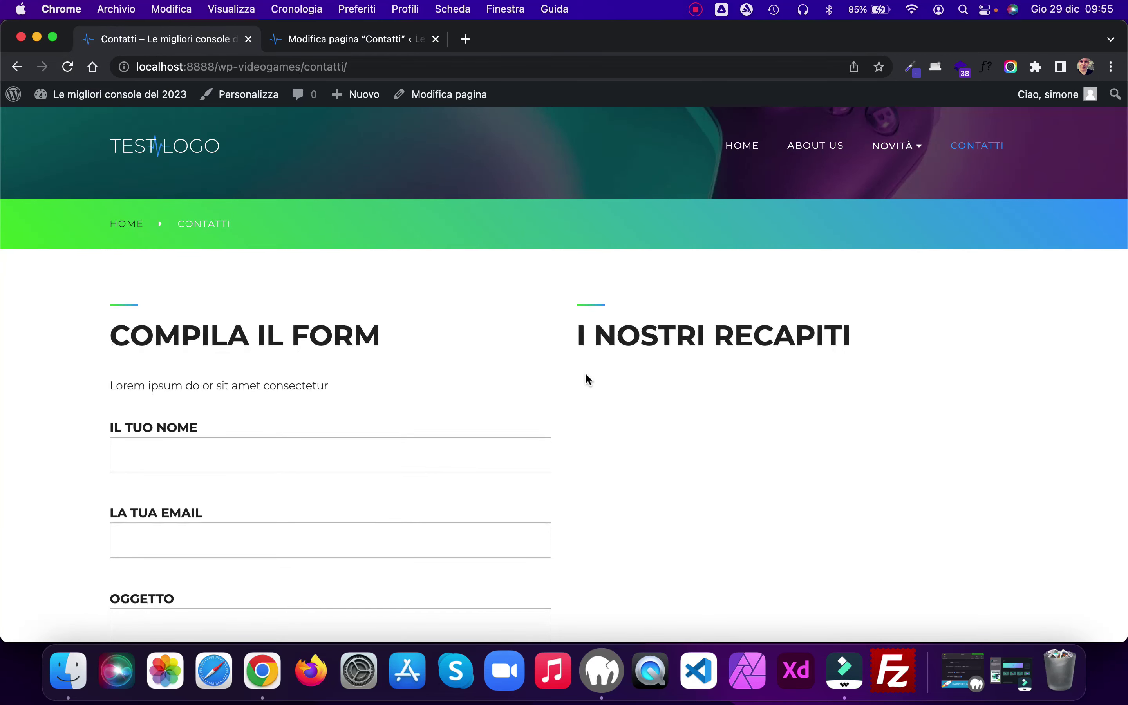
Step: Review the live contact form's fields, then return to the Contatti page editor
{"action": "scroll", "coordinate": [588, 377], "scroll_direction": "down", "scroll_amount": 2}
{"action": "scroll", "coordinate": [586, 374], "scroll_direction": "down", "scroll_amount": 6}
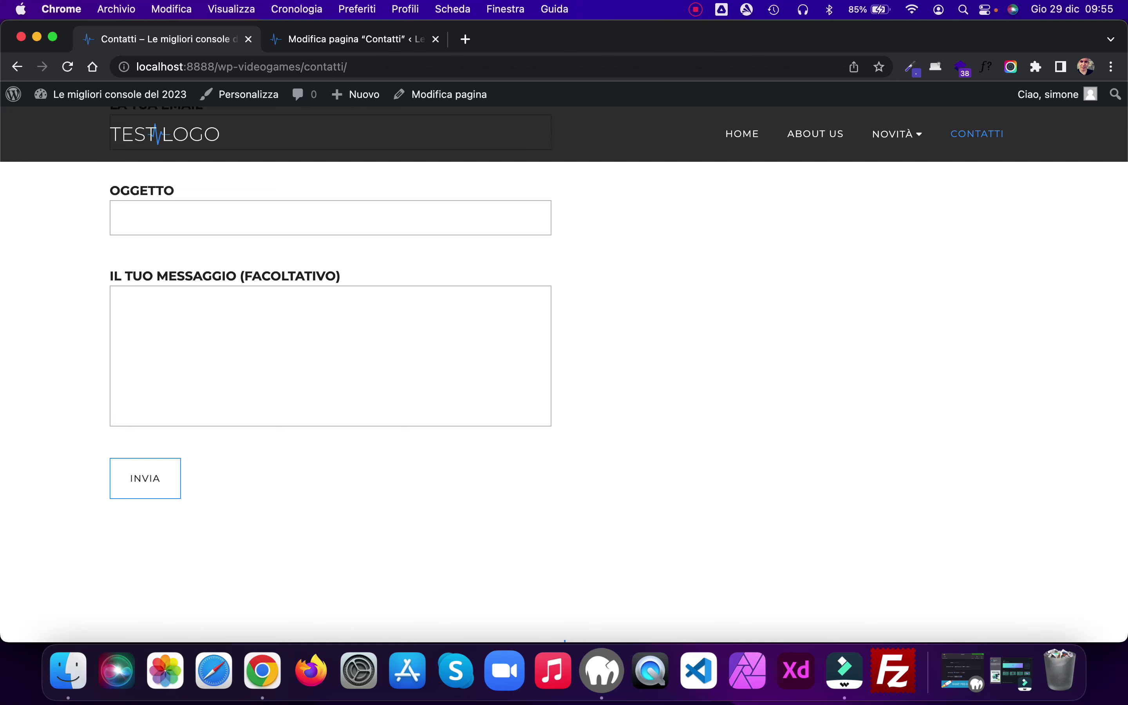
{"action": "scroll", "coordinate": [434, 505], "scroll_direction": "up", "scroll_amount": 2}
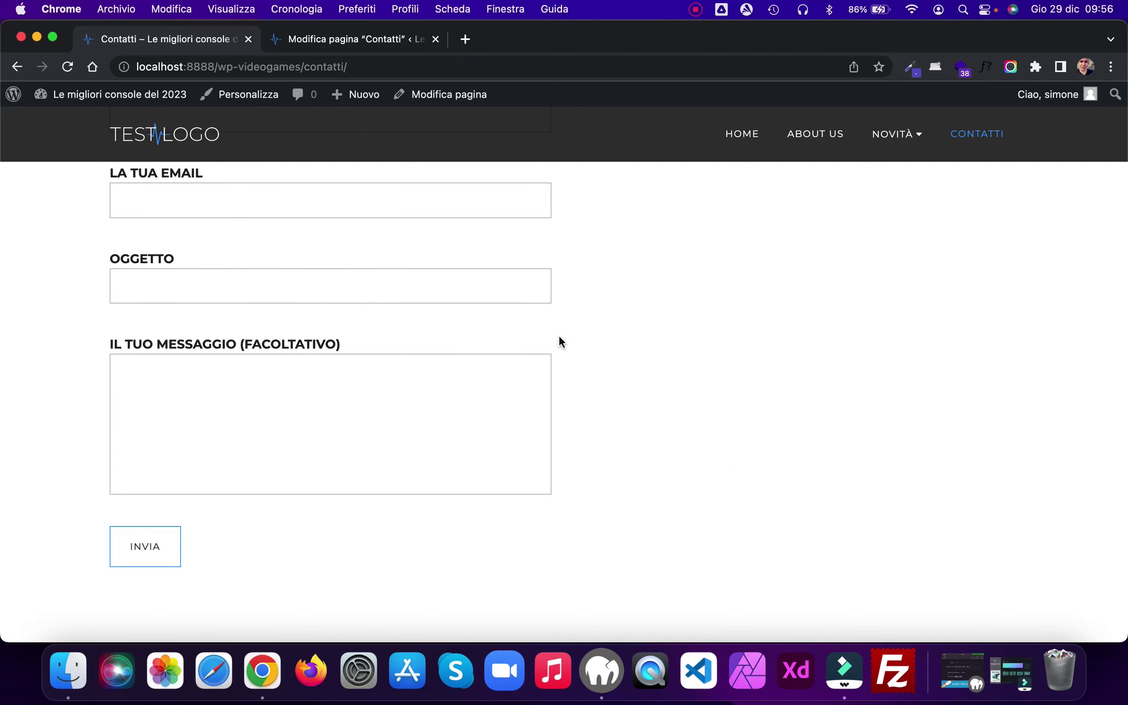
{"action": "scroll", "coordinate": [560, 338], "scroll_direction": "up", "scroll_amount": 5}
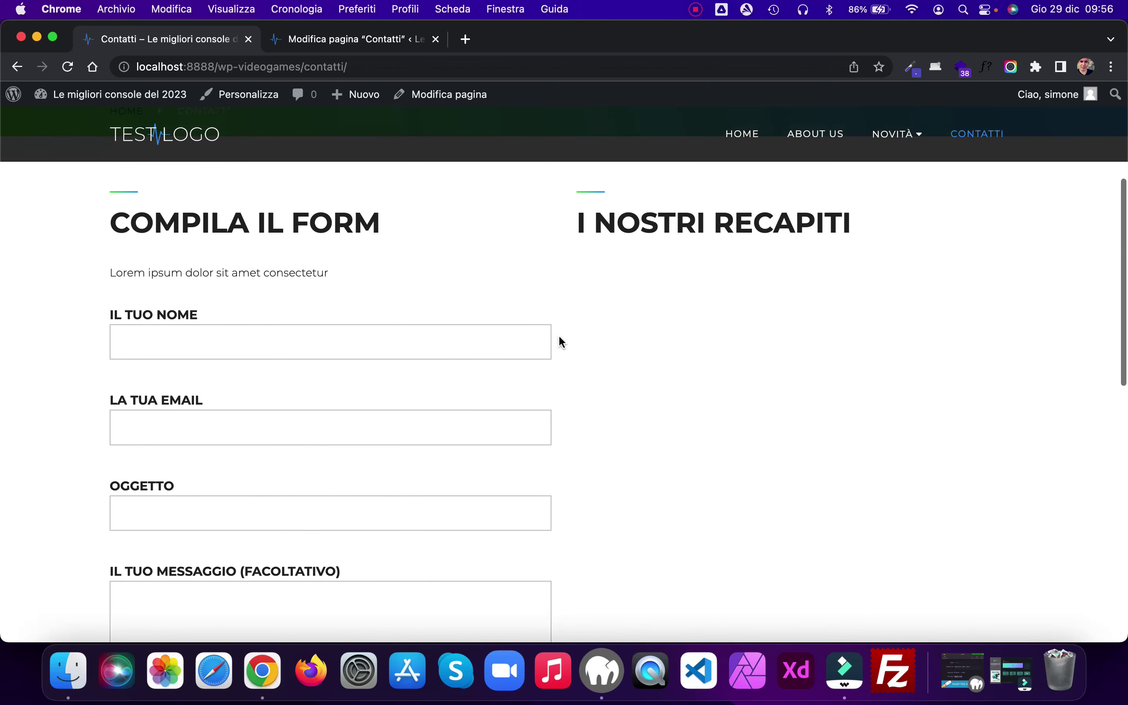
{"action": "scroll", "coordinate": [559, 335], "scroll_direction": "down", "scroll_amount": 2}
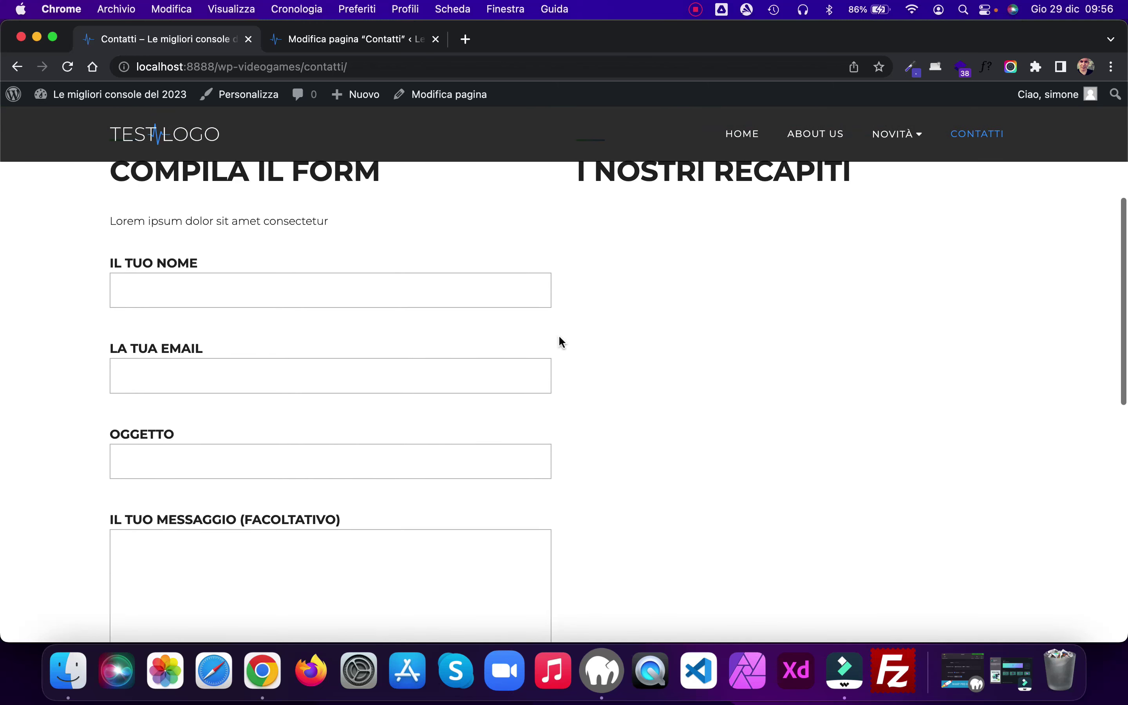
{"action": "left_click", "coordinate": [357, 40]}
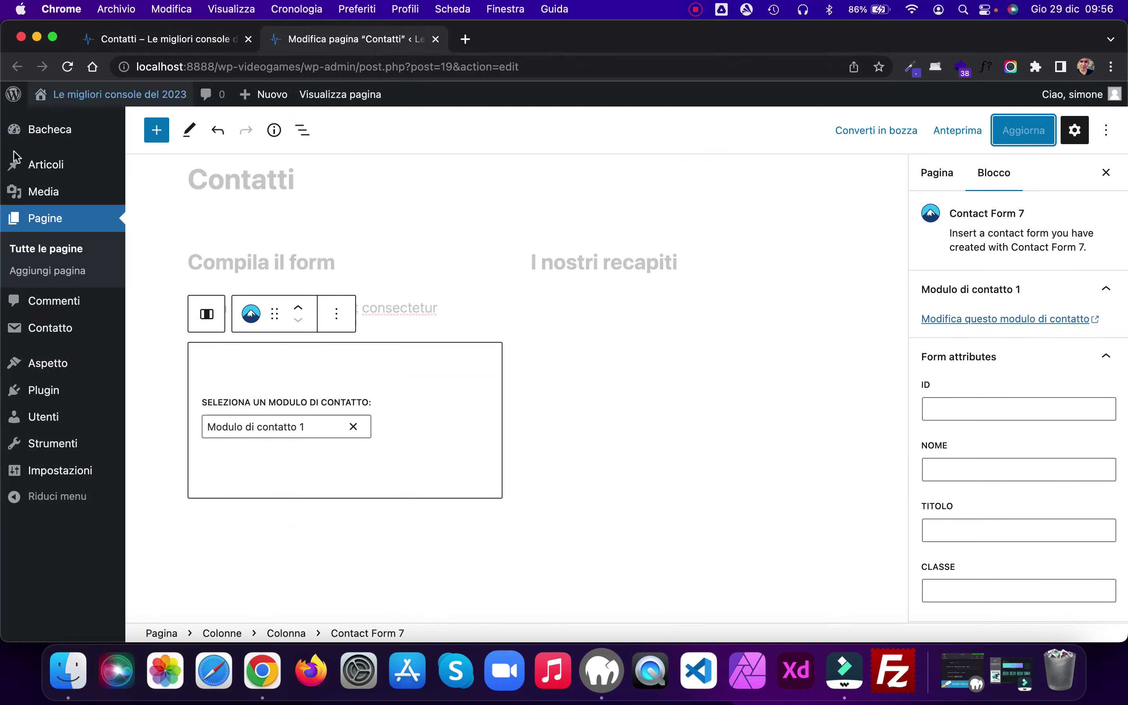
Step: Open Modulo di contatto 1 and move the closing </label> right after 'Il tuo nome' and 'La tua email'
{"action": "left_click", "coordinate": [51, 336], "text": "super"}
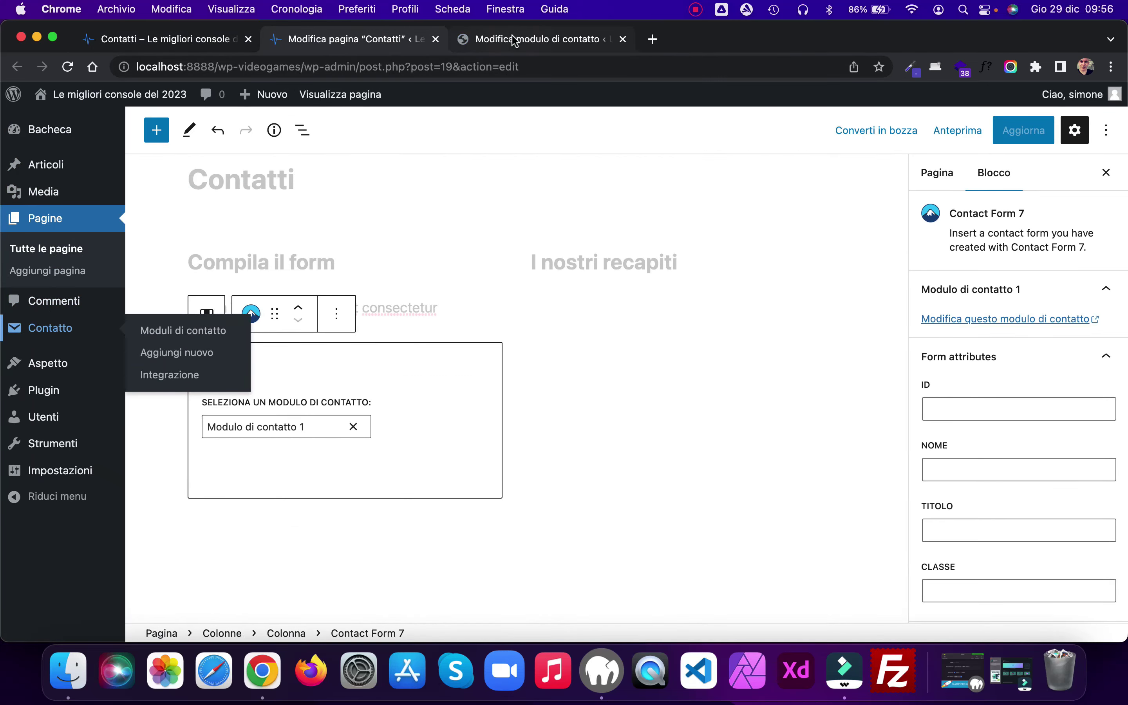
{"action": "left_click", "coordinate": [512, 37]}
{"action": "left_click", "coordinate": [197, 487]}
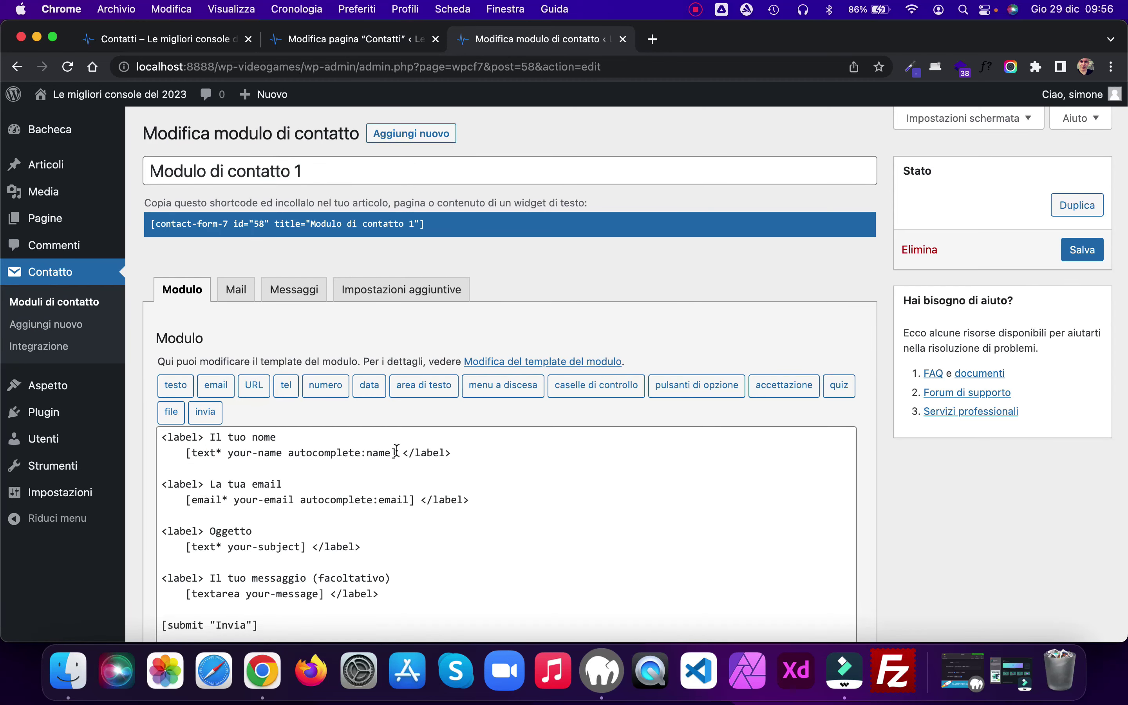
{"action": "left_click_drag", "start_coordinate": [459, 451], "coordinate": [402, 449]}
{"action": "key", "text": "super+c"}
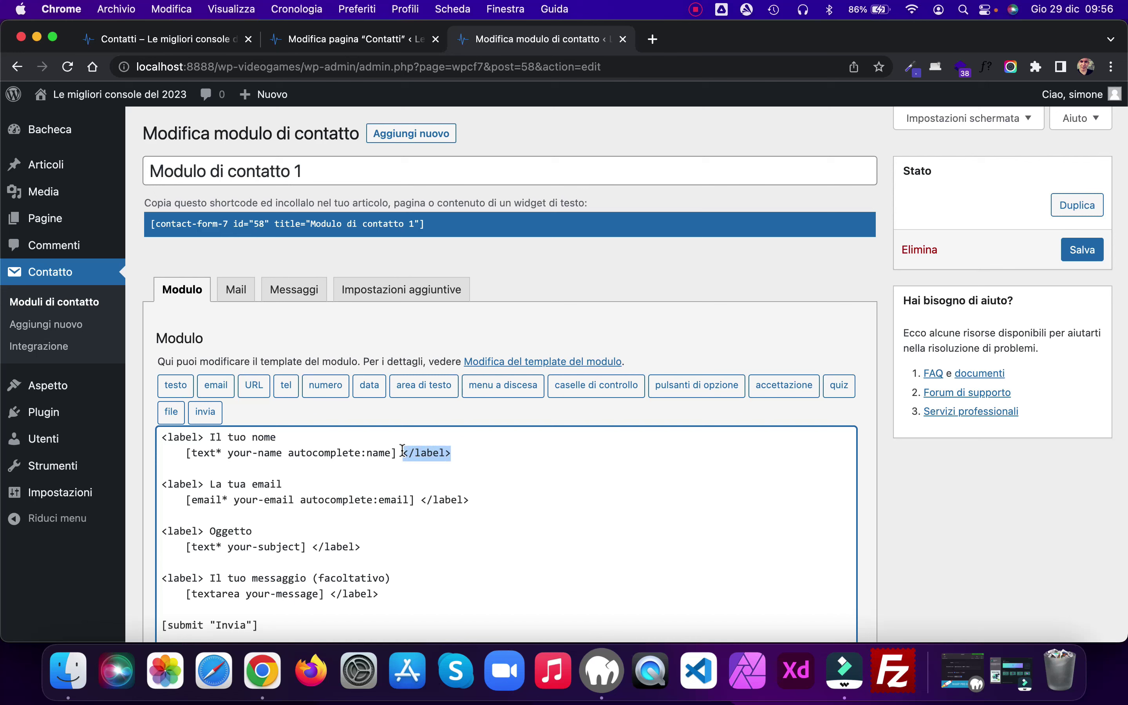
{"action": "key", "text": "BackSpace"}
{"action": "left_click", "coordinate": [285, 436]}
{"action": "key", "text": "super+v"}
{"action": "left_click_drag", "start_coordinate": [473, 494], "coordinate": [419, 495]}
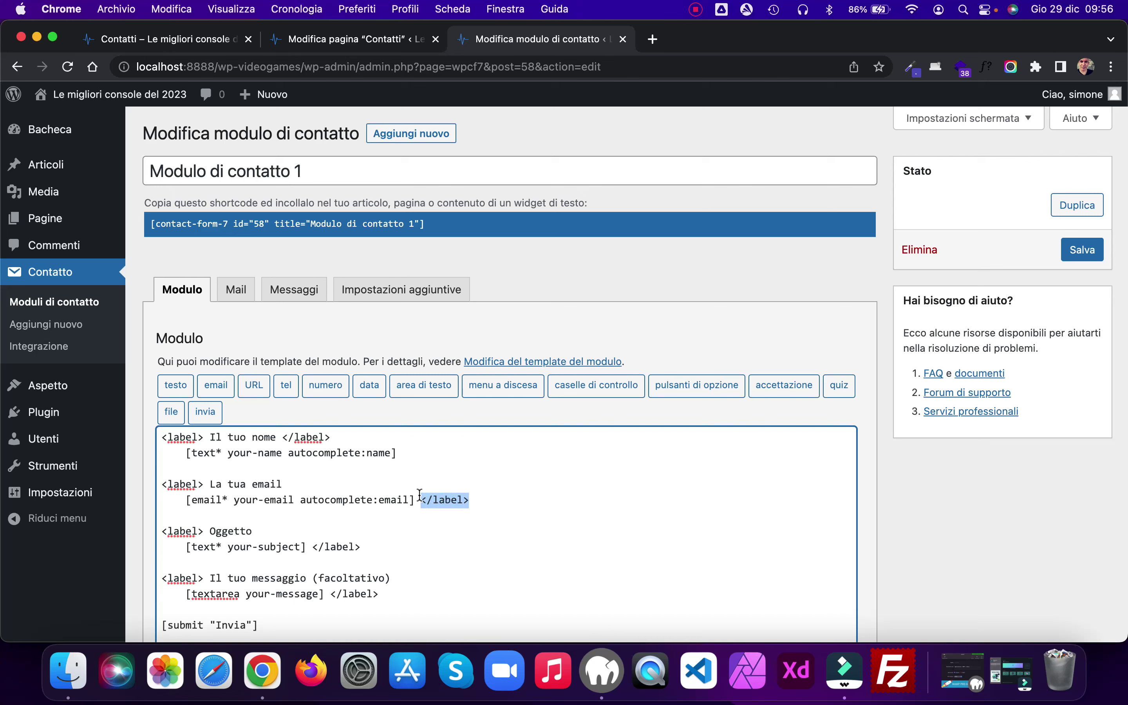
{"action": "key", "text": "super+x"}
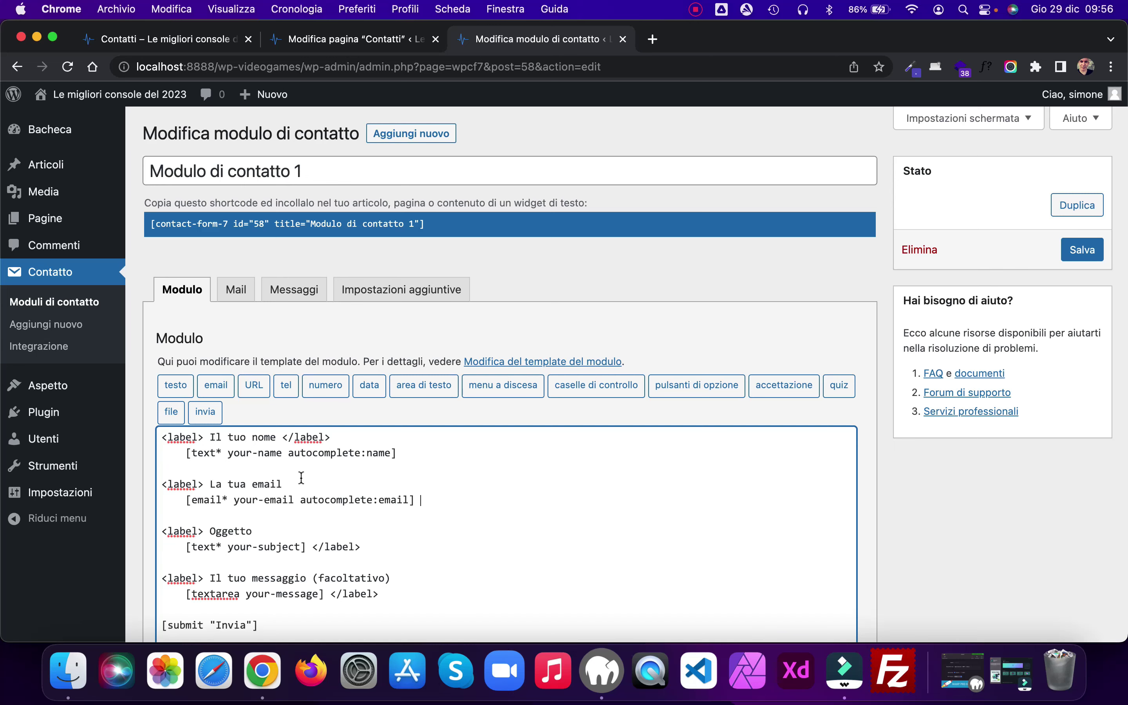
{"action": "key", "text": "super+v"}
Step: Move the closing </label> right after 'Oggetto' and 'Il tuo messaggio (facoltativo)'
{"action": "scroll", "coordinate": [471, 493], "scroll_direction": "down", "scroll_amount": 3}
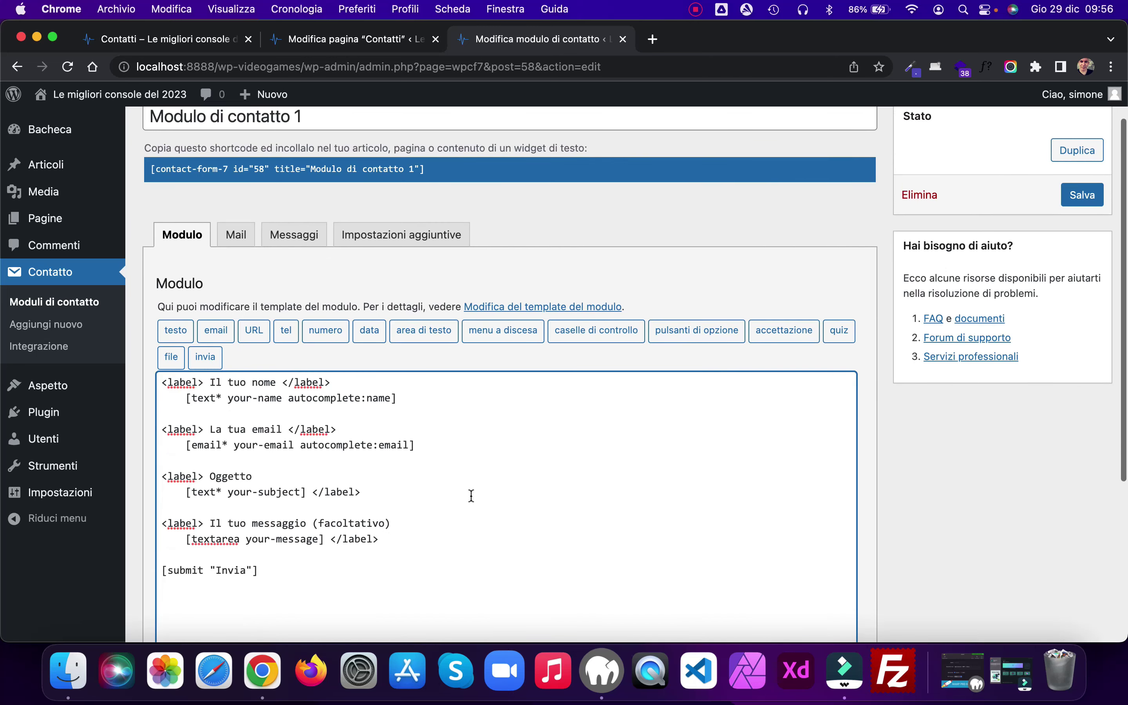
{"action": "left_click_drag", "start_coordinate": [370, 490], "coordinate": [310, 489]}
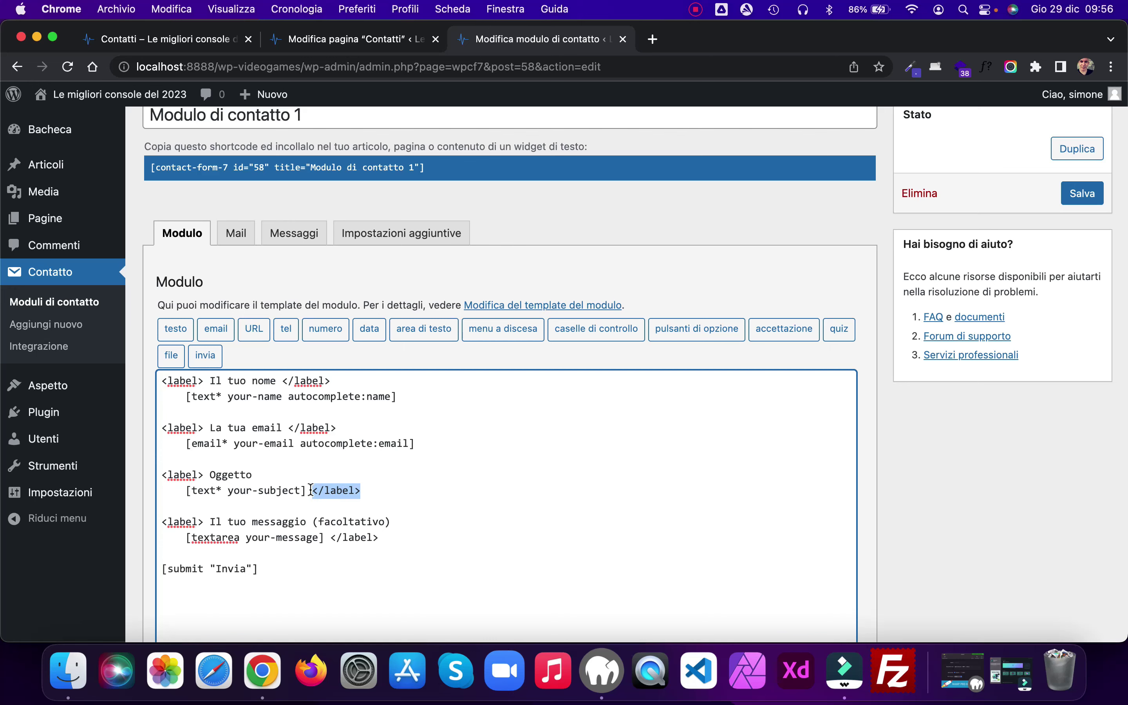
{"action": "key", "text": "super+x"}
{"action": "key", "text": "super+v"}
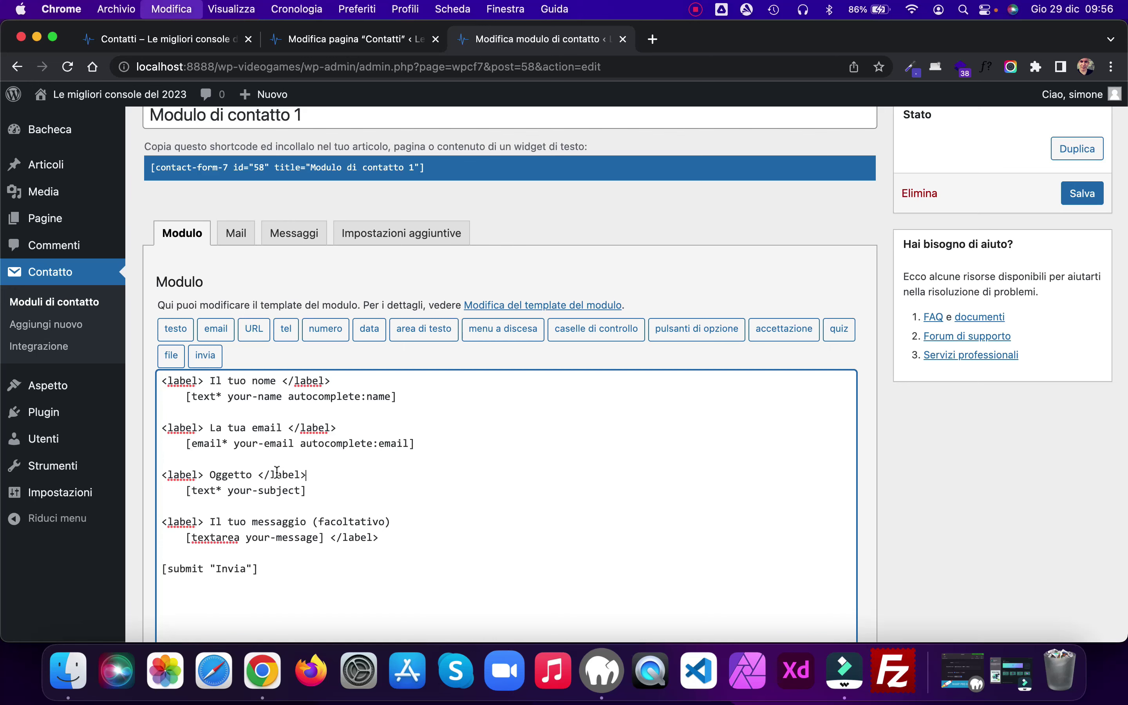
{"action": "scroll", "coordinate": [433, 471], "scroll_direction": "down", "scroll_amount": 1}
{"action": "left_click_drag", "start_coordinate": [384, 516], "coordinate": [328, 512]}
{"action": "key", "text": "super+x"}
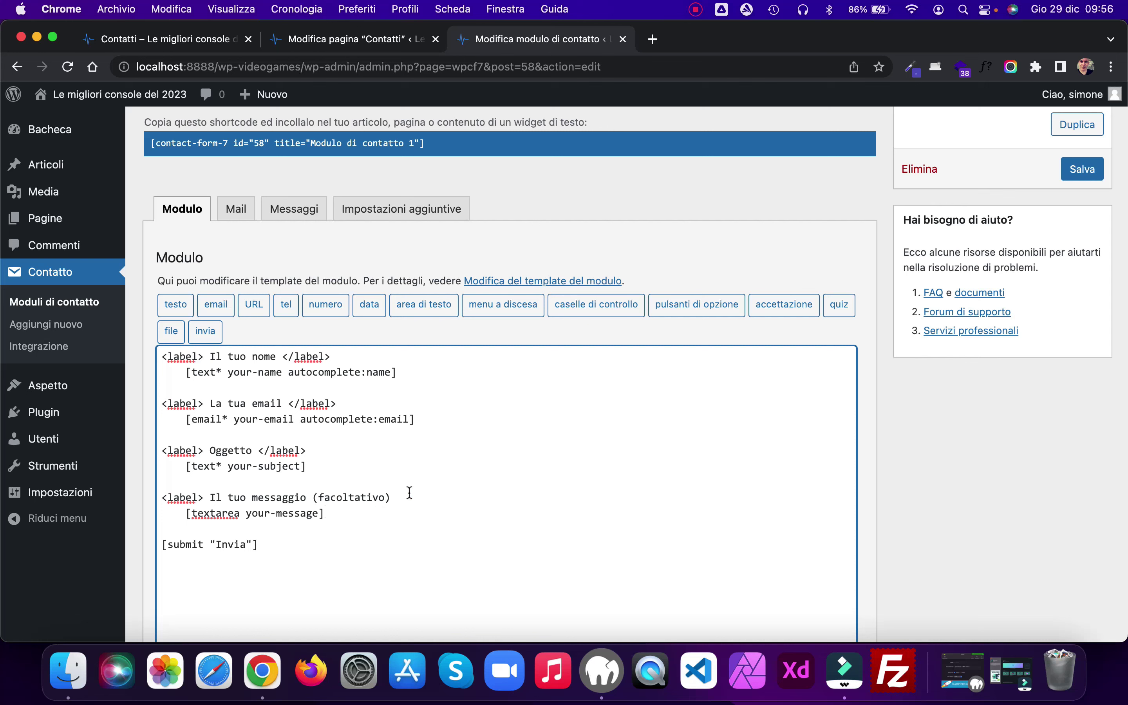
{"action": "key", "text": "super+v"}
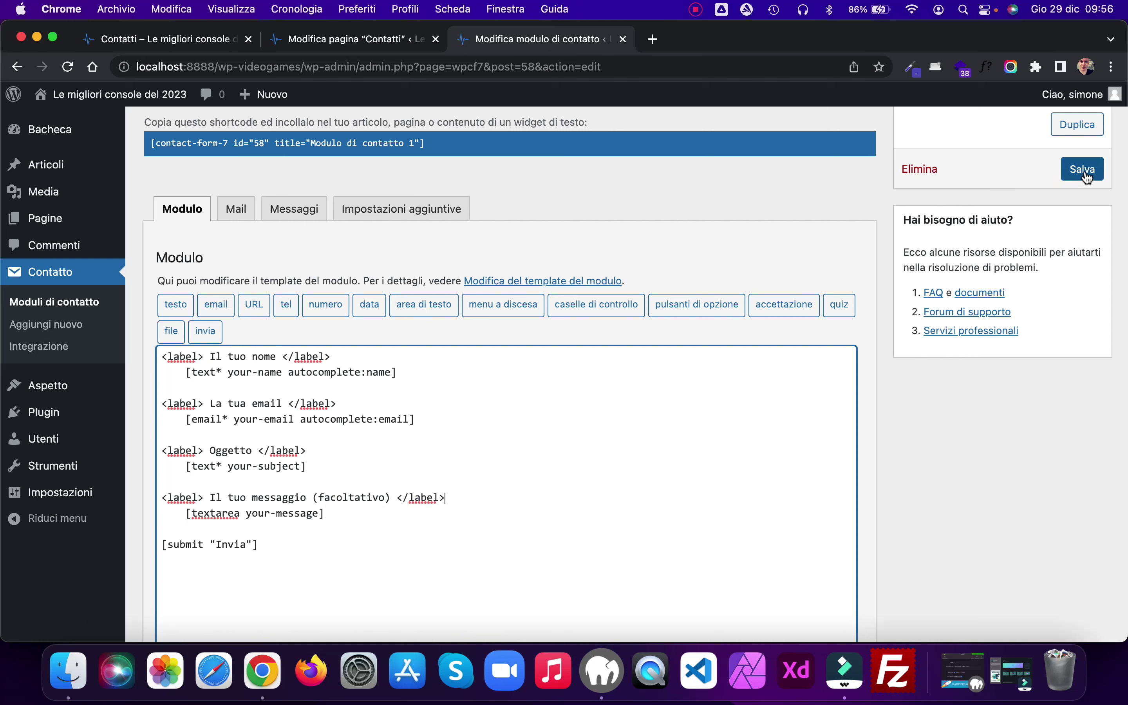
Step: Save the form, check the live Contatti page, and return to the form template after the message field
{"action": "left_click", "coordinate": [1082, 170]}
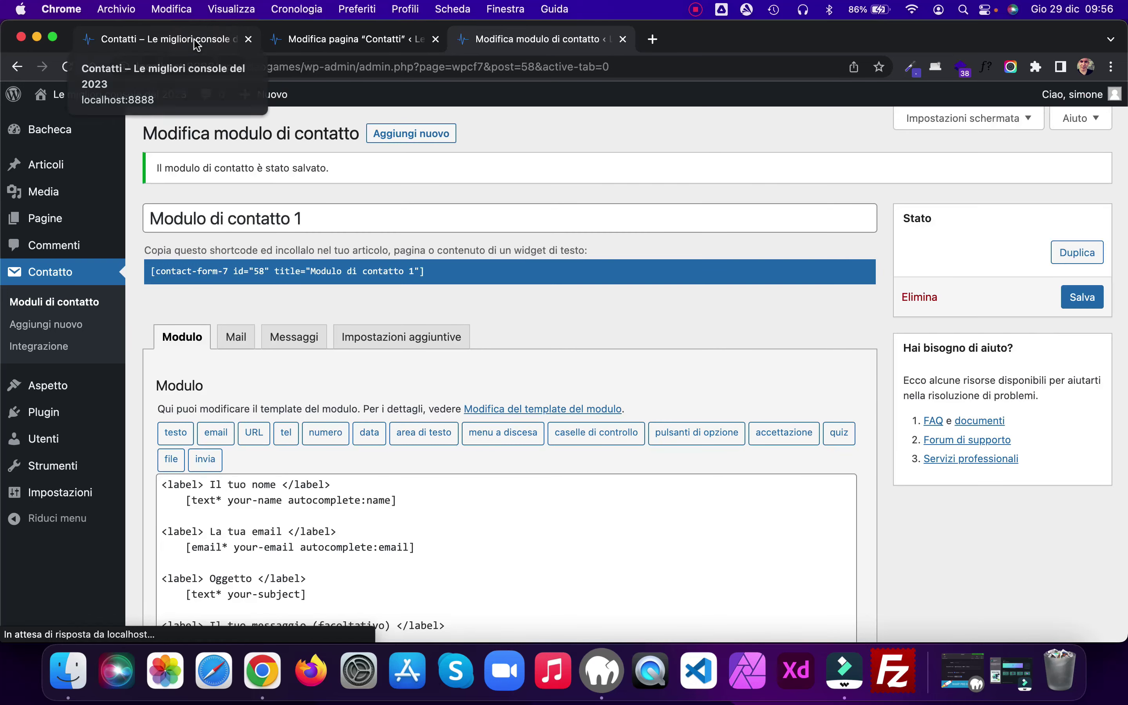
{"action": "left_click", "coordinate": [194, 38]}
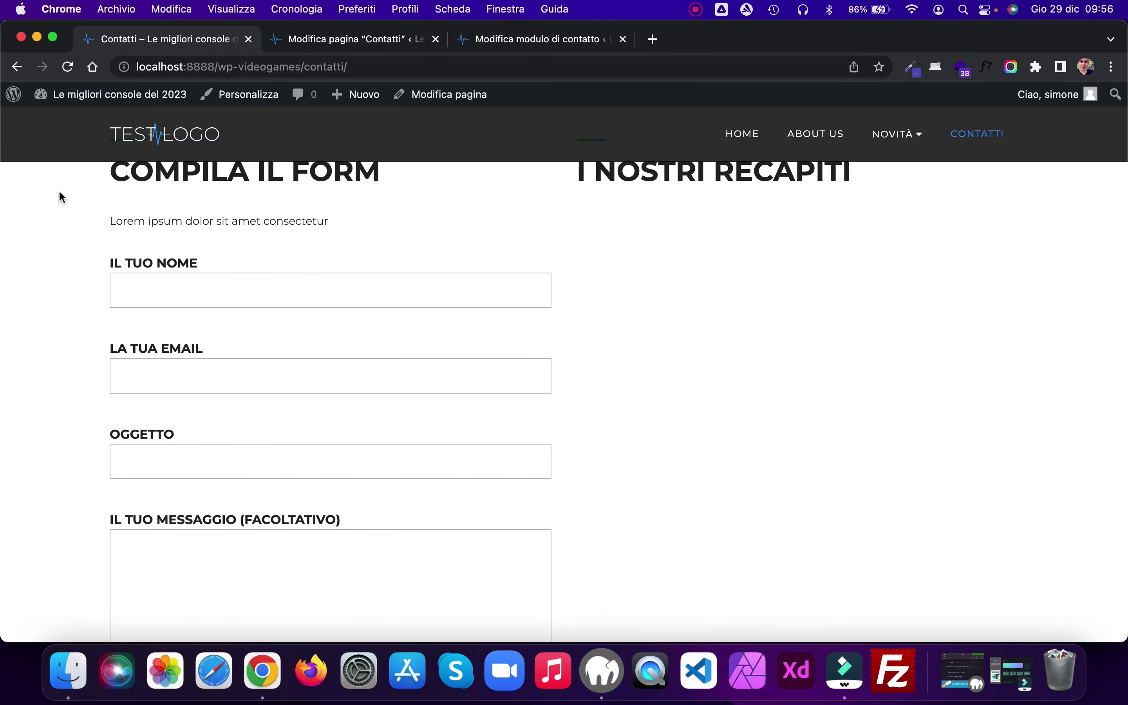
{"action": "left_click", "coordinate": [67, 68]}
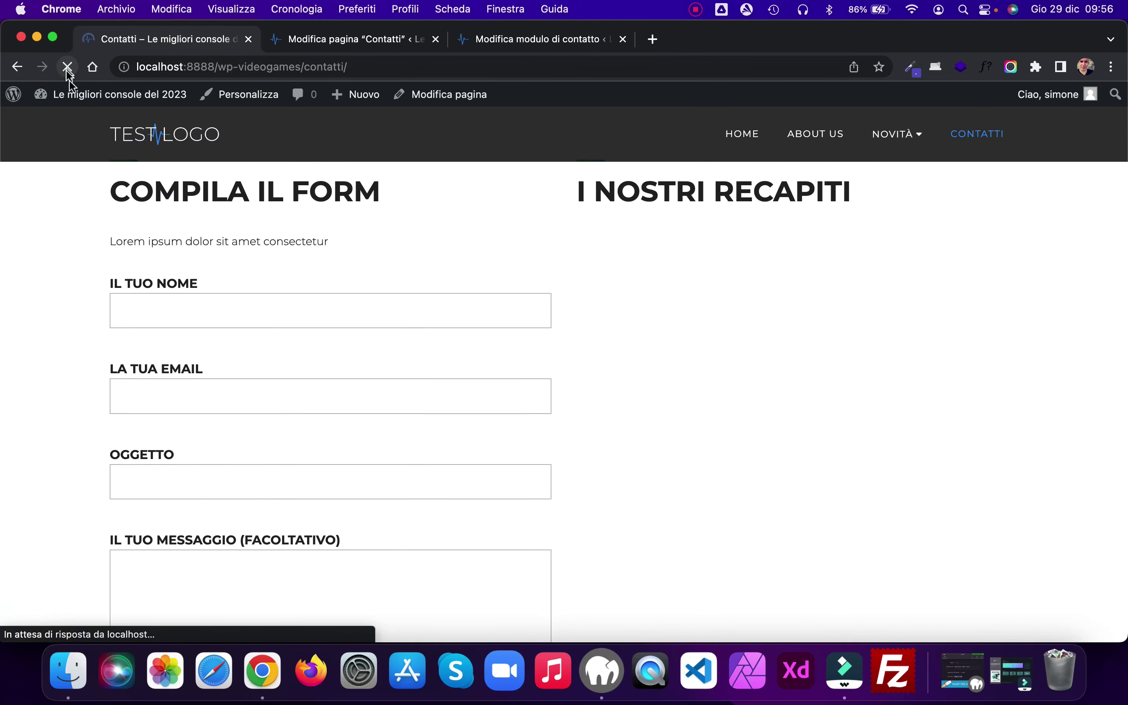
{"action": "scroll", "coordinate": [292, 427], "scroll_direction": "down", "scroll_amount": 5}
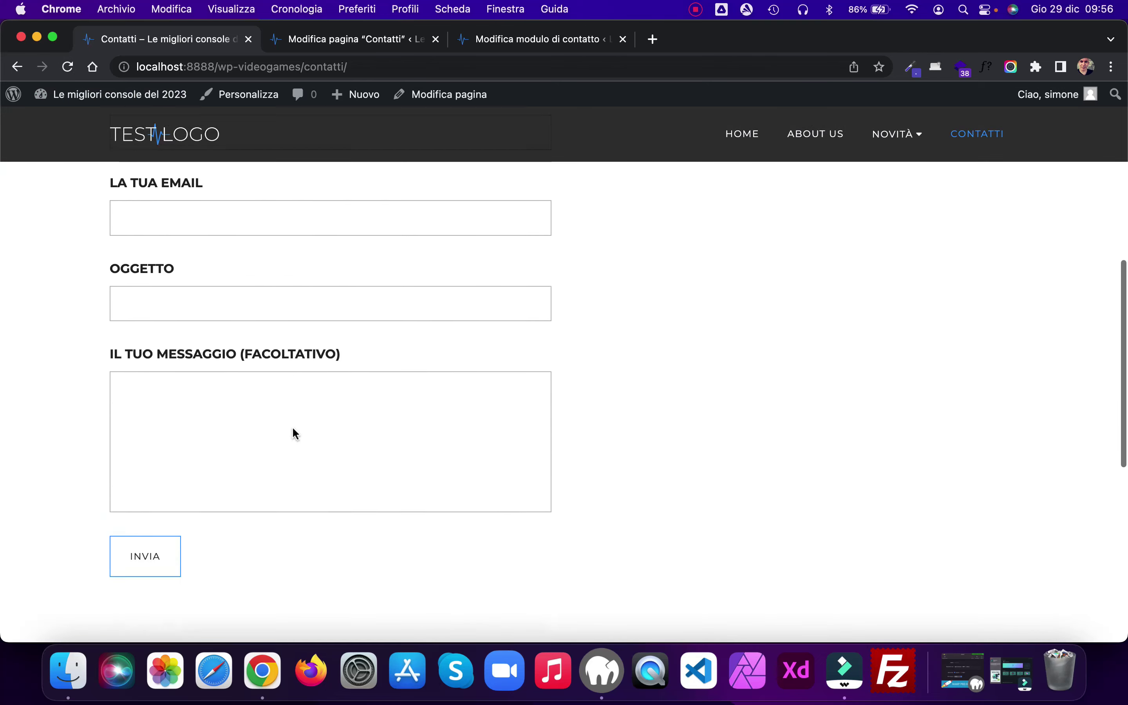
{"action": "left_click", "coordinate": [530, 39]}
{"action": "scroll", "coordinate": [485, 352], "scroll_direction": "down", "scroll_amount": 5}
{"action": "left_click", "coordinate": [333, 340]}
Step: Insert an acceptance checkbox with the age and privacy-policy consent text below the message field, and save the form
{"action": "key", "text": "Return"}
{"action": "key", "text": "Return"}
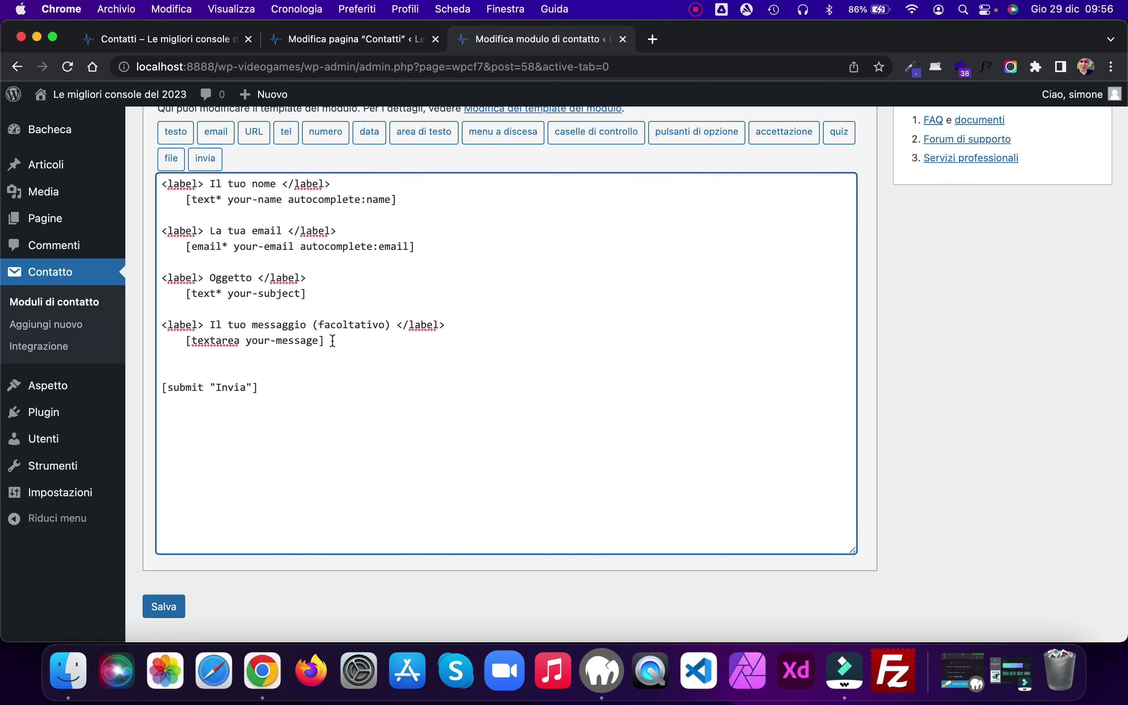
{"action": "left_click", "coordinate": [778, 132]}
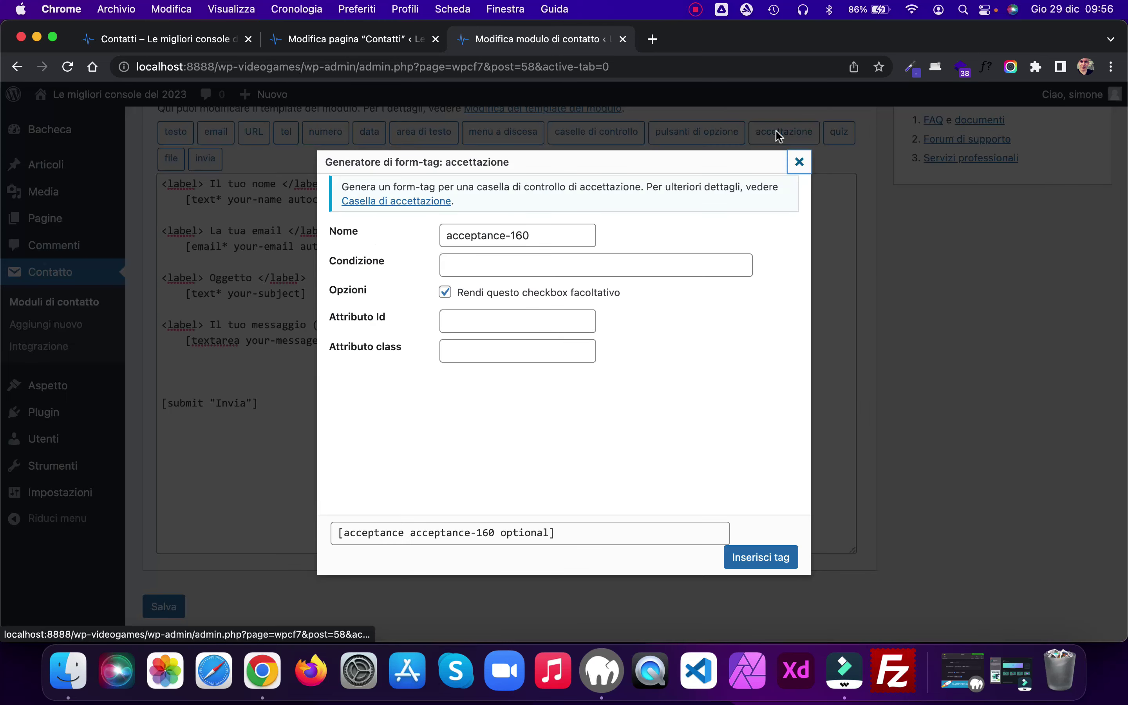
{"action": "left_click", "coordinate": [533, 264]}
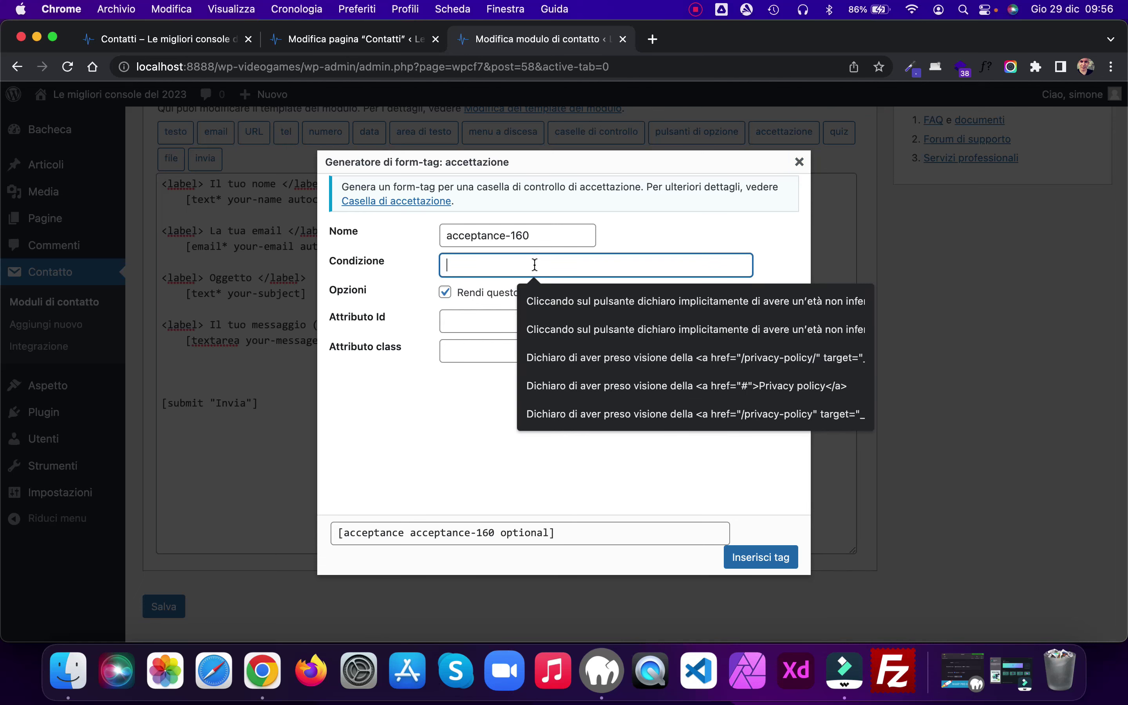
{"action": "left_click", "coordinate": [589, 302]}
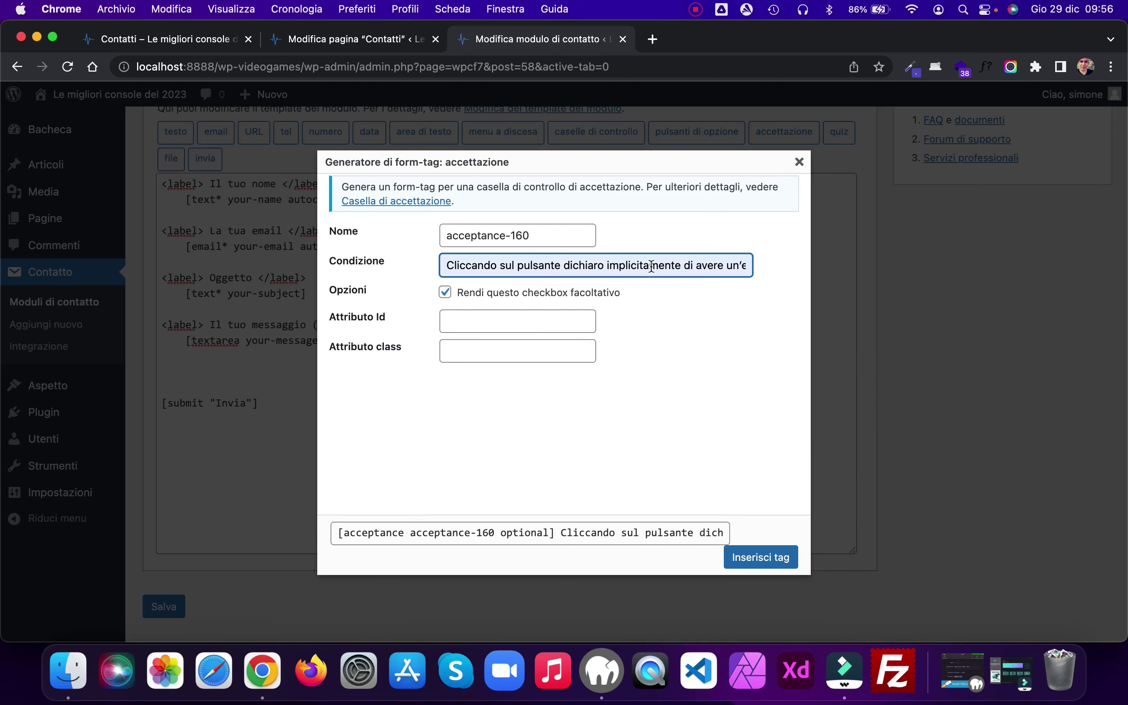
{"action": "key", "text": "Right"}
{"action": "key", "text": "Right"}
{"action": "key", "text": "Right"}
{"action": "key", "text": "Right"}
{"action": "key", "text": "Right"}
{"action": "key", "text": "Right"}
{"action": "key", "text": "Right"}
{"action": "key", "text": "Right"}
{"action": "key", "text": "Right"}
{"action": "key", "text": "Right"}
{"action": "key", "text": "Right"}
{"action": "key", "text": "Right"}
{"action": "key", "text": "Right"}
{"action": "key", "text": "Right"}
{"action": "key", "text": "Right"}
{"action": "key", "text": "Right"}
{"action": "key", "text": "Right"}
{"action": "key", "text": "Right"}
{"action": "key", "text": "Right"}
{"action": "key", "text": "Right"}
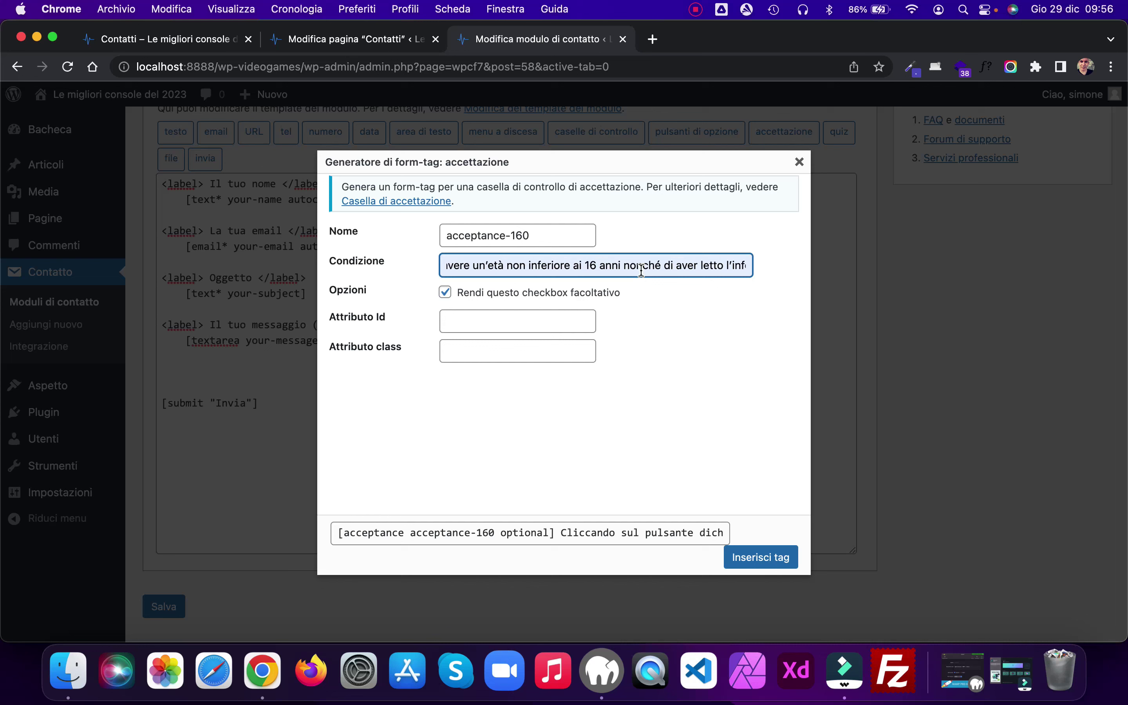
{"action": "key", "text": "Right"}
{"action": "key", "text": "Right"}
{"action": "key", "text": "Right"}
{"action": "key", "text": "Right"}
{"action": "key", "text": "Right"}
{"action": "key", "text": "Right"}
{"action": "key", "text": "Right"}
{"action": "key", "text": "Right"}
{"action": "key", "text": "Right"}
{"action": "key", "text": "Right"}
{"action": "key", "text": "Right"}
{"action": "key", "text": "Right"}
{"action": "key", "text": "Right"}
{"action": "key", "text": "Right"}
{"action": "key", "text": "Right"}
{"action": "key", "text": "Right"}
{"action": "key", "text": "Right"}
{"action": "key", "text": "Right"}
{"action": "key", "text": "Right"}
{"action": "key", "text": "Right"}
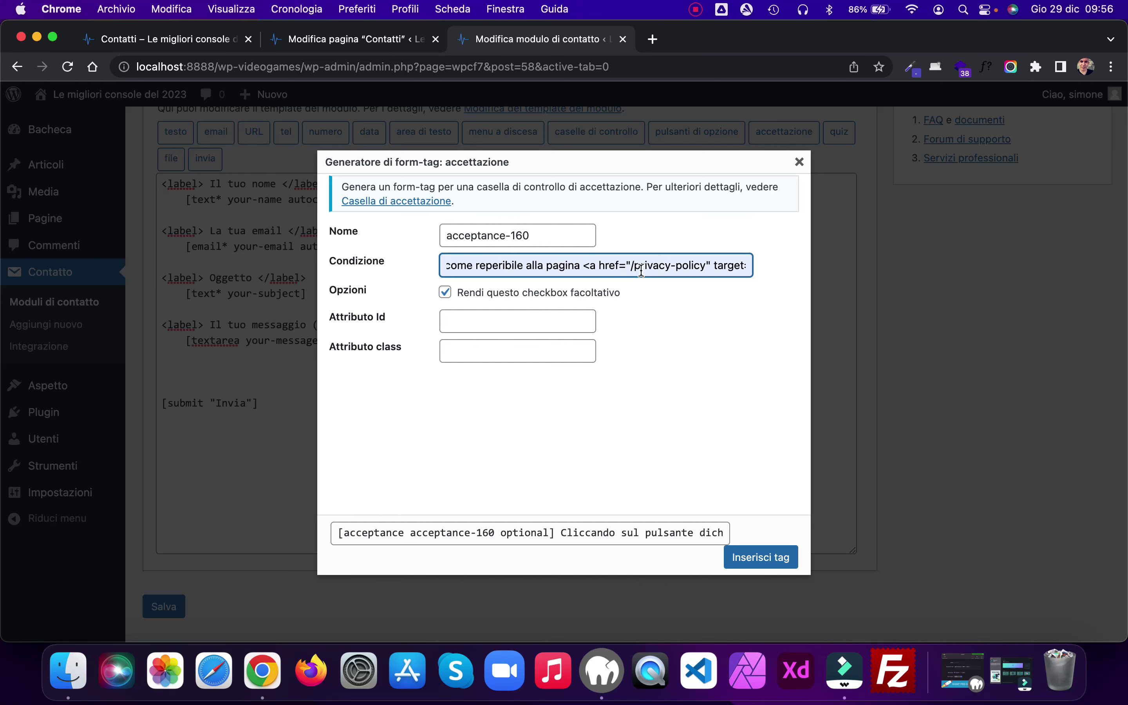
{"action": "key", "text": "Right"}
{"action": "key", "text": "Right"}
{"action": "key", "text": "Right"}
{"action": "key", "text": "Right"}
{"action": "key", "text": "Right"}
{"action": "key", "text": "Right"}
{"action": "key", "text": "Right"}
{"action": "key", "text": "Right"}
{"action": "key", "text": "Right"}
{"action": "key", "text": "Right"}
{"action": "key", "text": "Right"}
{"action": "key", "text": "Right"}
{"action": "key", "text": "Right"}
{"action": "key", "text": "Right"}
{"action": "key", "text": "Right"}
{"action": "key", "text": "Right"}
{"action": "key", "text": "Right"}
{"action": "key", "text": "Right"}
{"action": "key", "text": "Right"}
{"action": "key", "text": "Right"}
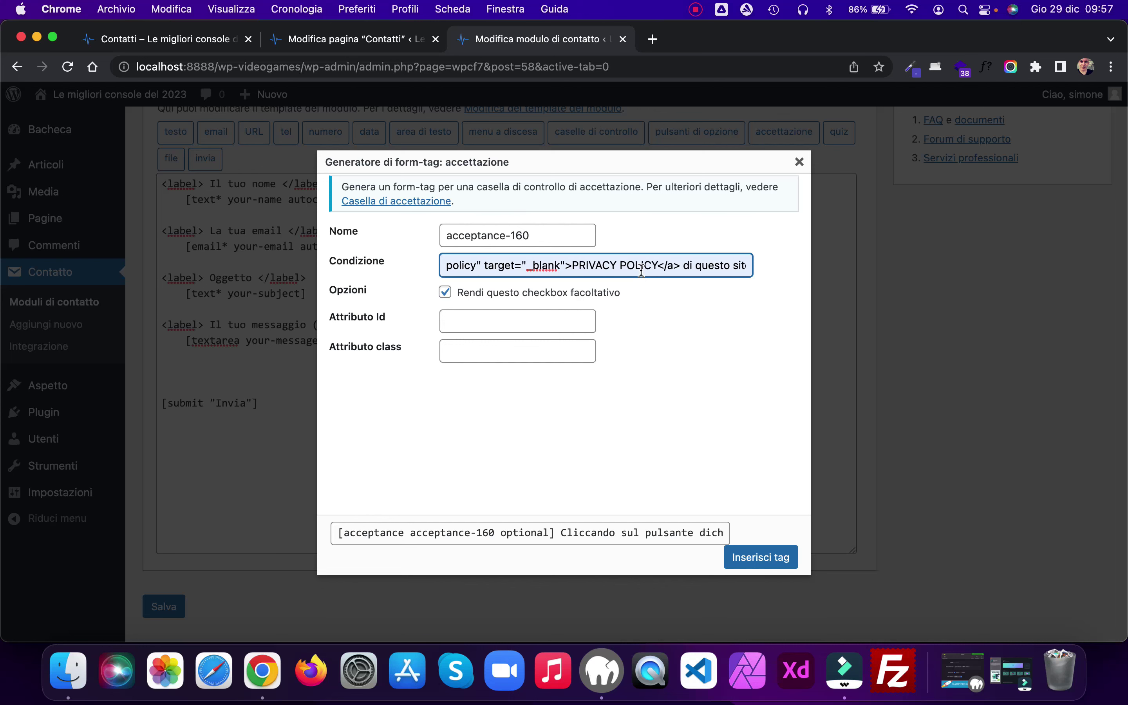
{"action": "left_click", "coordinate": [737, 561]}
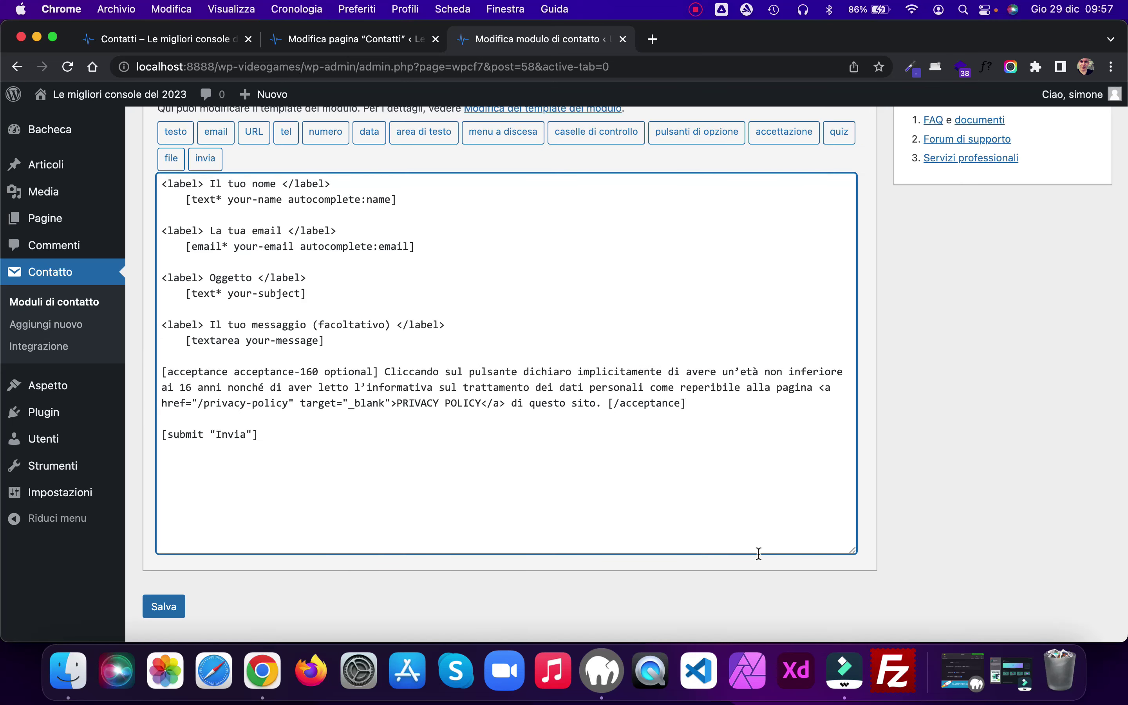
{"action": "left_click", "coordinate": [170, 606]}
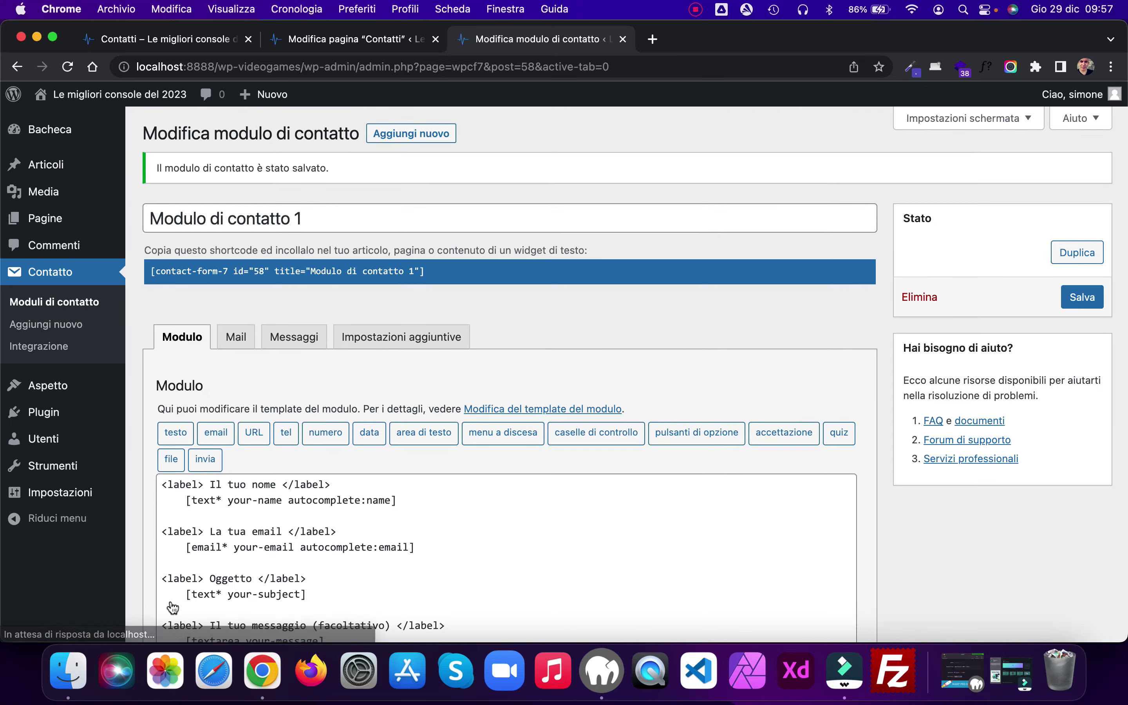
{"action": "left_click", "coordinate": [165, 42]}
Step: Reload the Contatti page to check the consent checkbox, then open Personalizza for it
{"action": "left_click", "coordinate": [67, 66]}
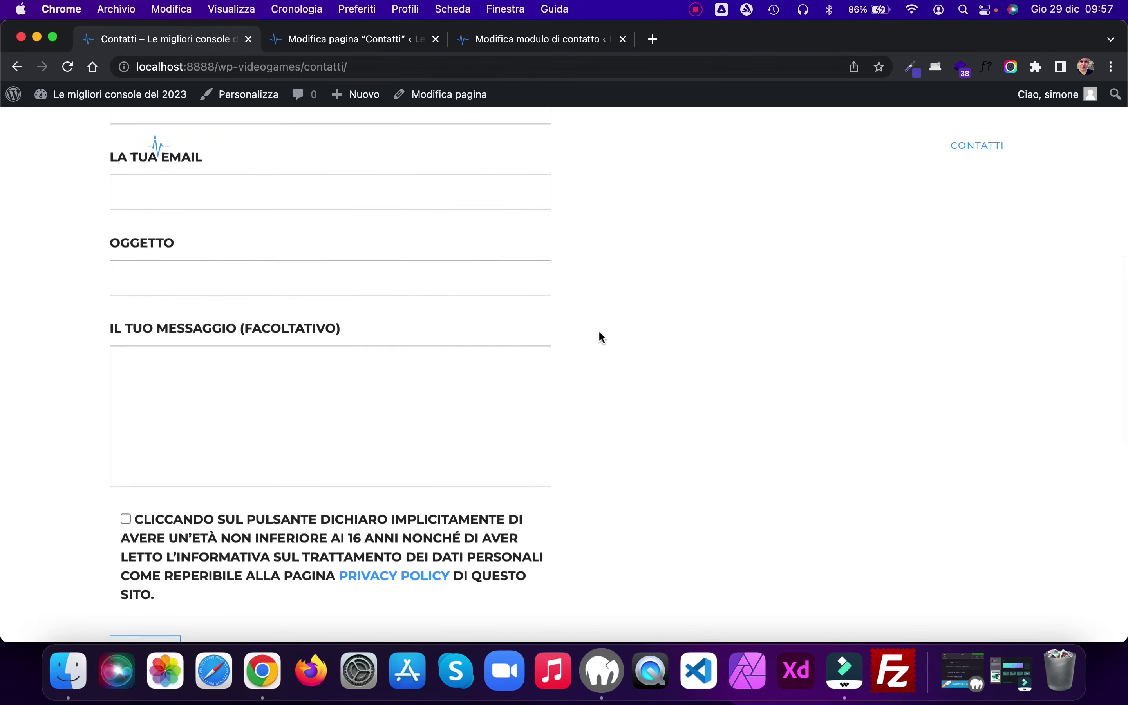
{"action": "scroll", "coordinate": [598, 330], "scroll_direction": "down", "scroll_amount": 3}
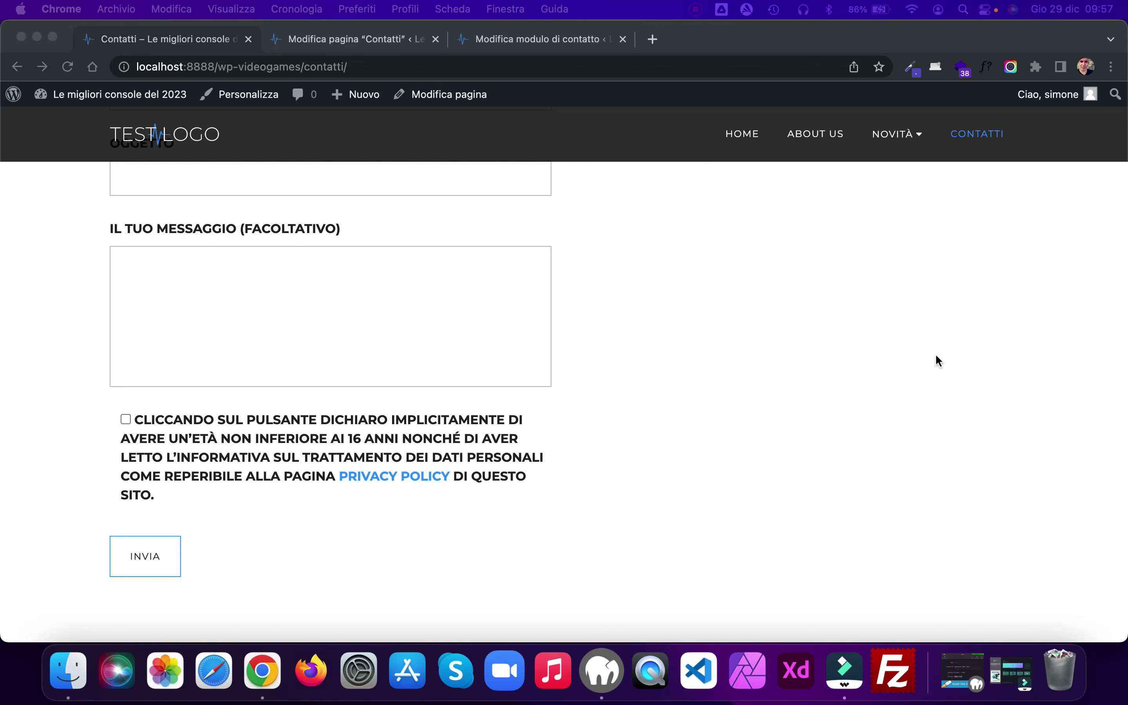
{"action": "scroll", "coordinate": [663, 364], "scroll_direction": "up", "scroll_amount": 2}
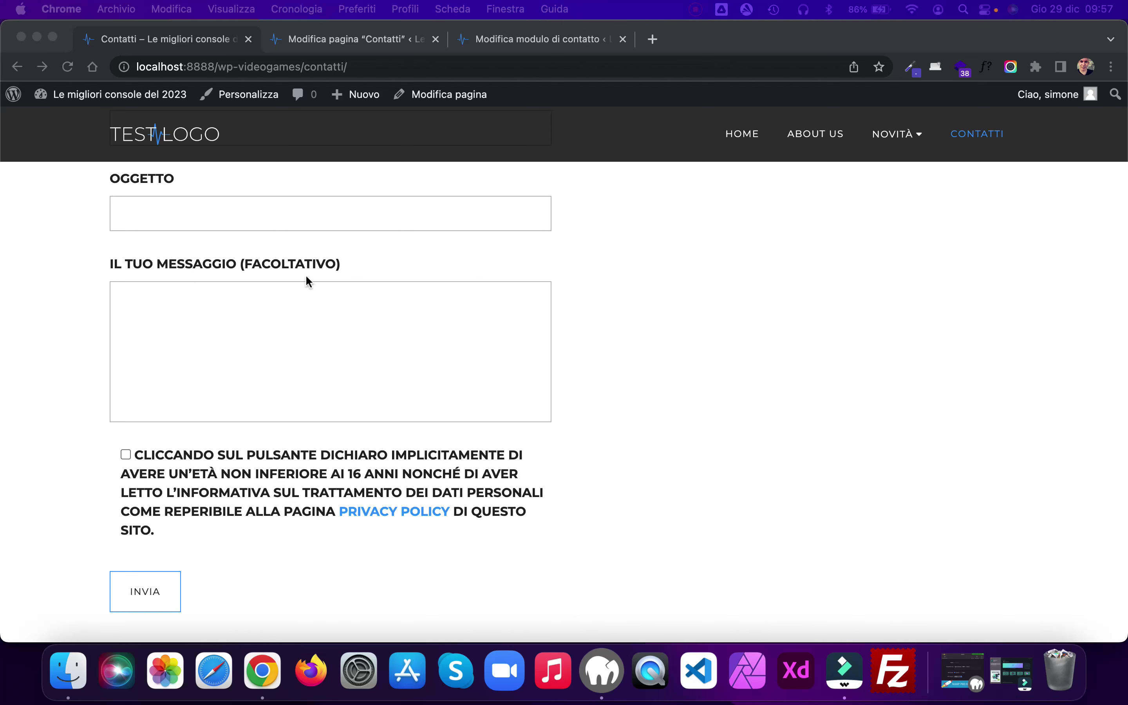
{"action": "left_click", "coordinate": [259, 94]}
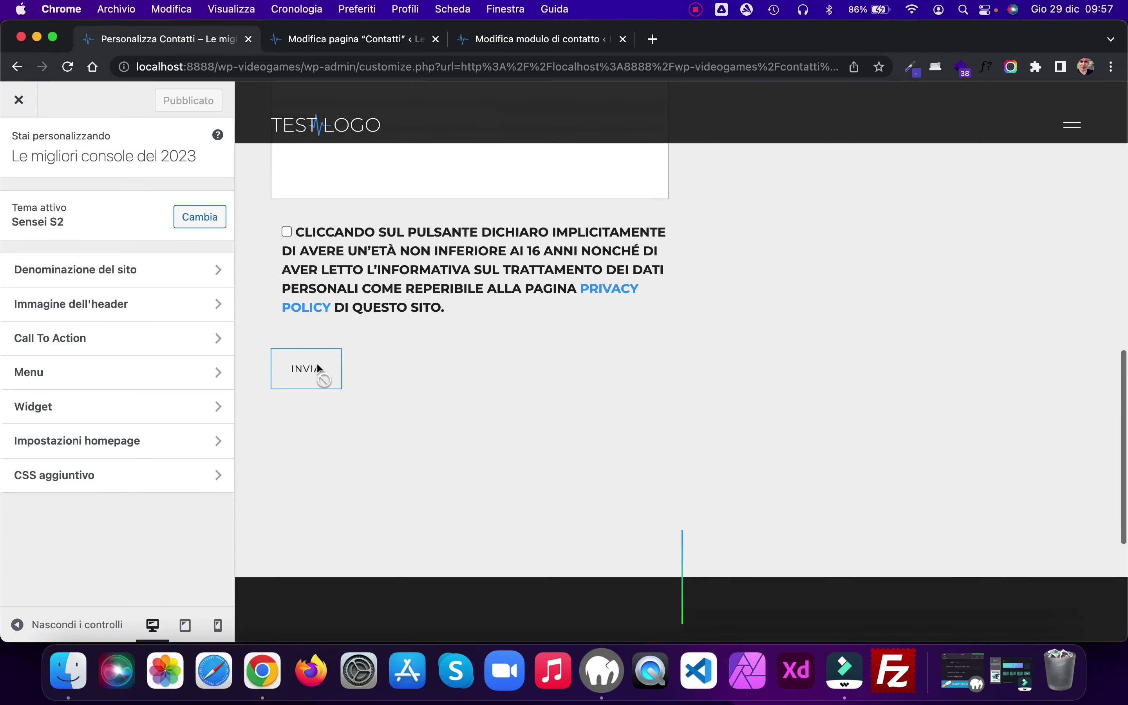
Step: Append a .wpcf7-list-item-label rule (no uppercase, weight 300, 12px) to Additional CSS, publish, and exit the customizer
{"action": "left_click", "coordinate": [219, 480]}
{"action": "left_click", "coordinate": [46, 239]}
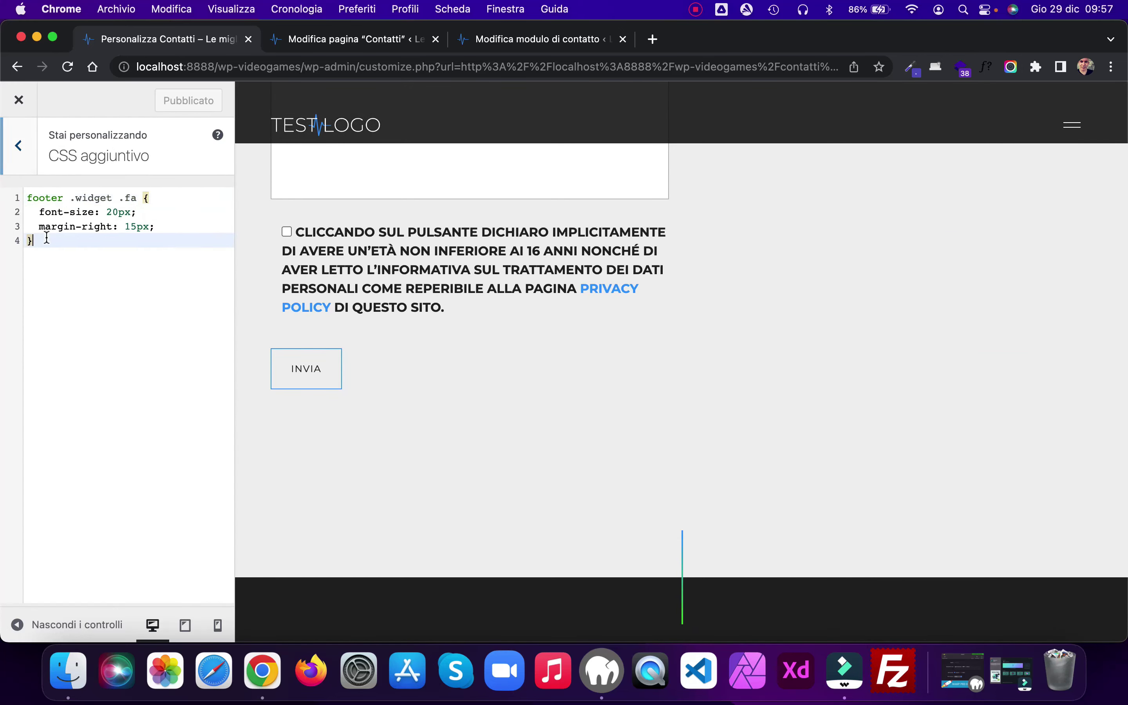
{"action": "type", "text": ".wpcf7-list-item-label {   text-transform: none;   font-weight: 300;   font-size: 12px; }"}
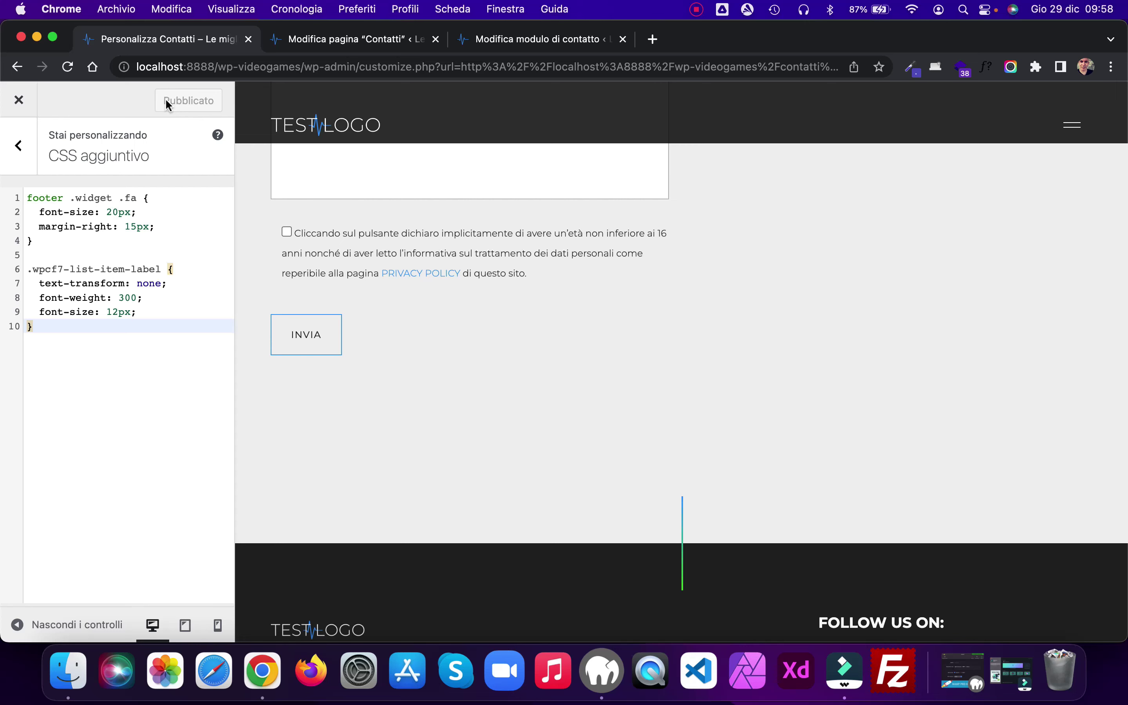
{"action": "left_click", "coordinate": [17, 101]}
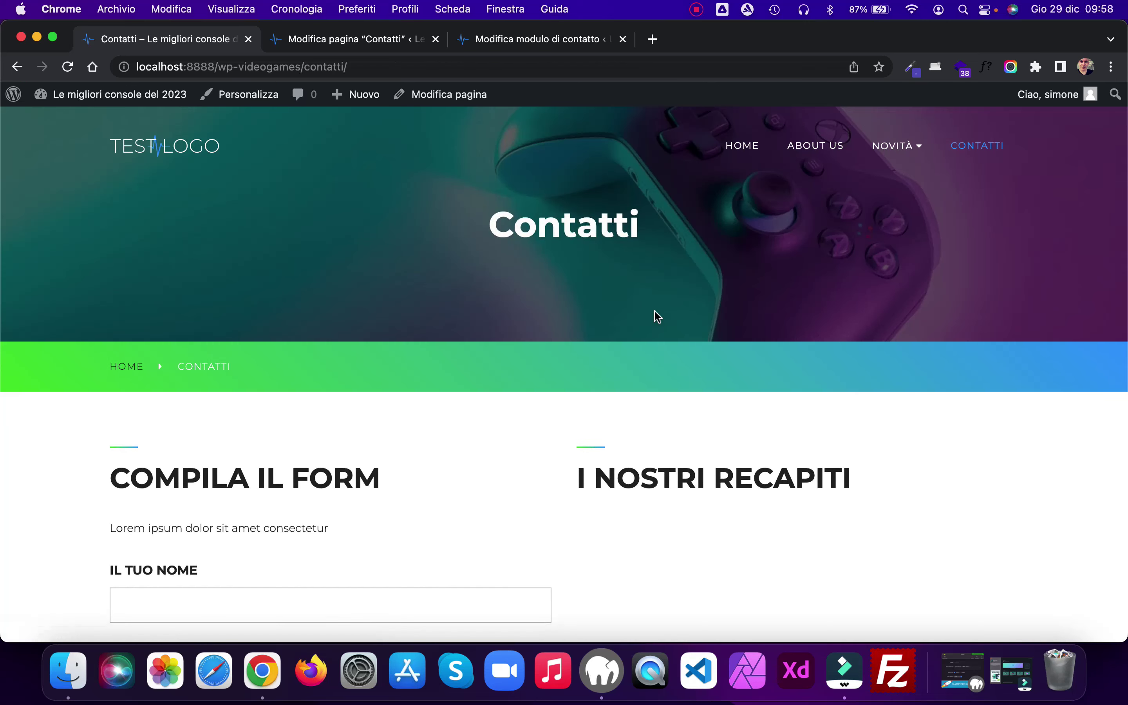
{"action": "scroll", "coordinate": [654, 312], "scroll_direction": "down", "scroll_amount": 10}
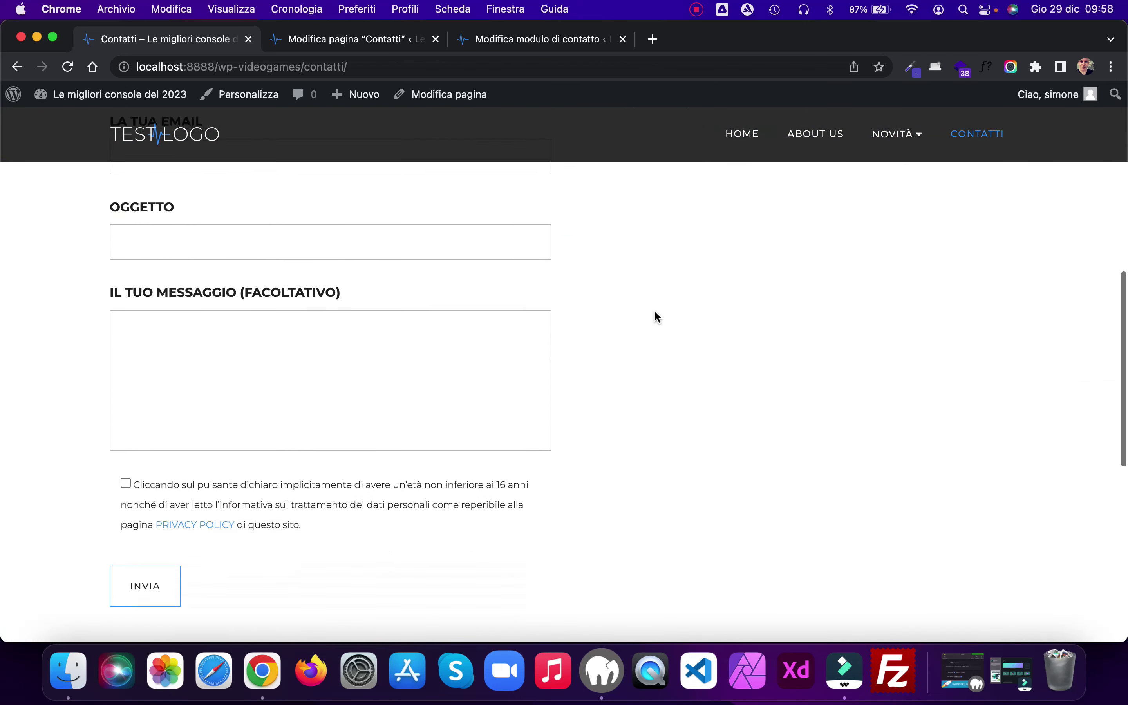
{"action": "scroll", "coordinate": [655, 312], "scroll_direction": "down", "scroll_amount": 3}
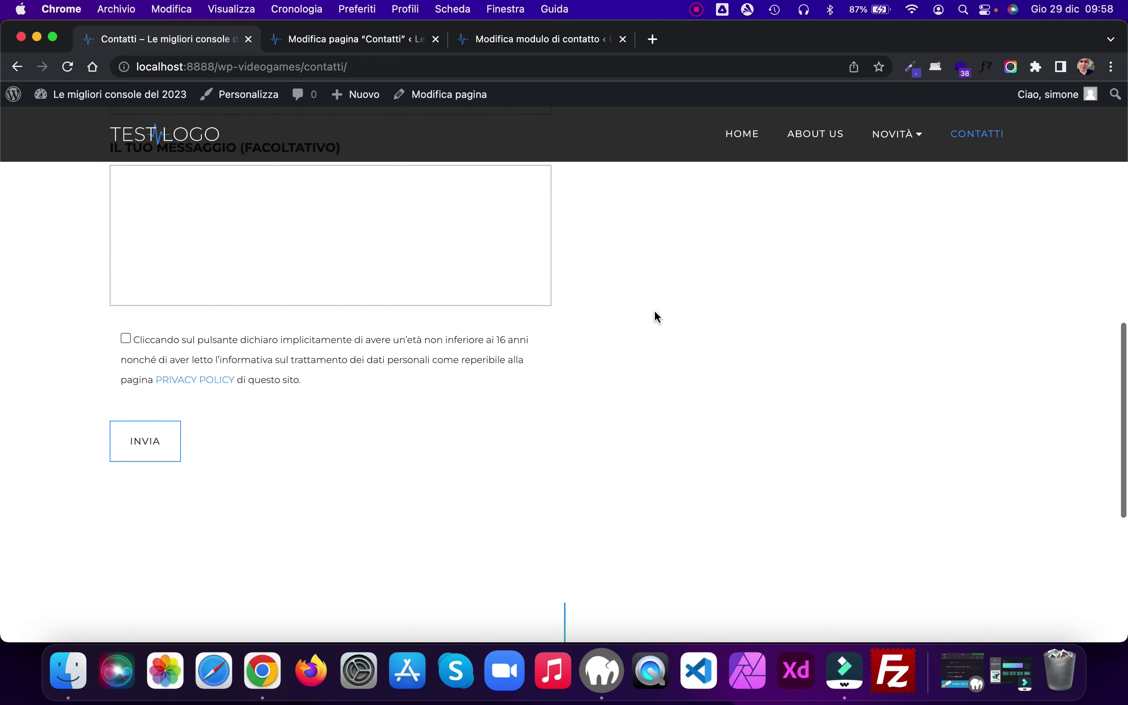
{"action": "scroll", "coordinate": [654, 312], "scroll_direction": "up", "scroll_amount": 13}
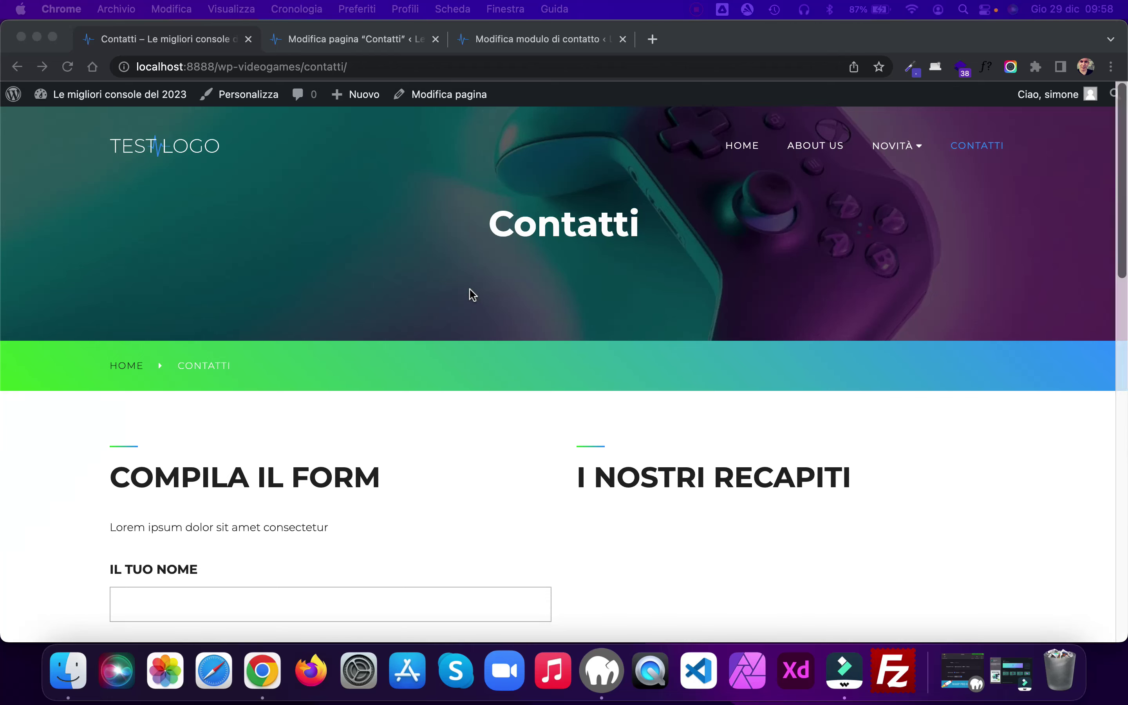
{"action": "scroll", "coordinate": [471, 291], "scroll_direction": "down", "scroll_amount": 15}
{"action": "scroll", "coordinate": [470, 289], "scroll_direction": "up", "scroll_amount": 10}
{"action": "scroll", "coordinate": [468, 292], "scroll_direction": "up", "scroll_amount": 3}
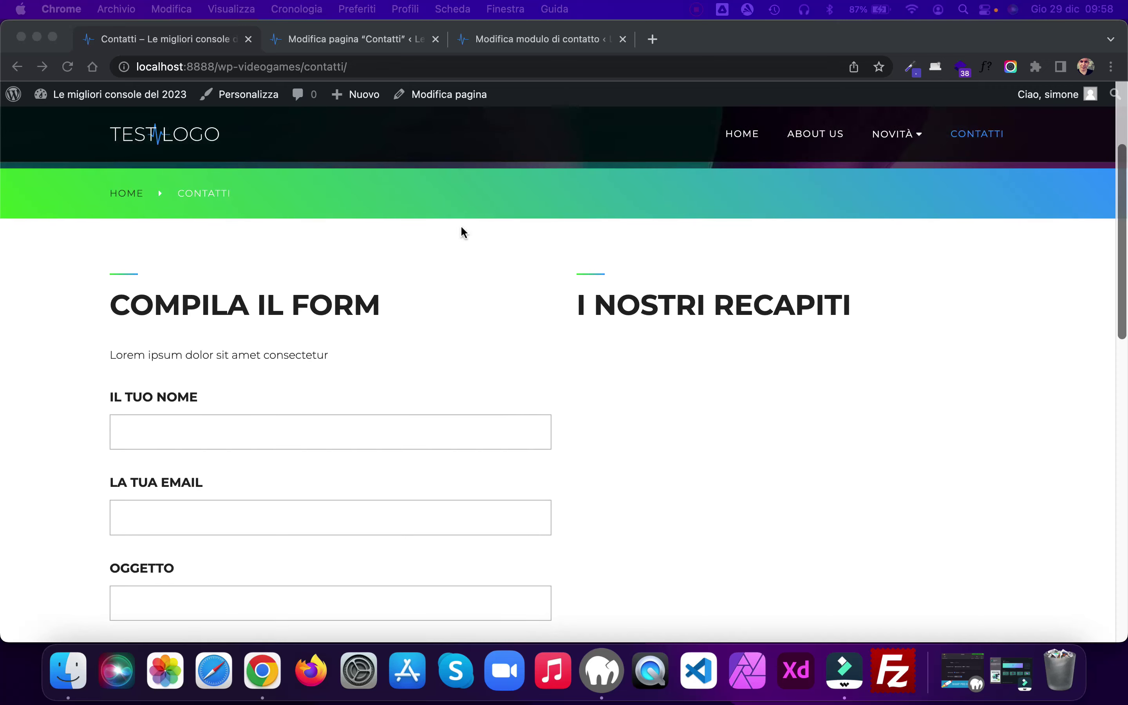
Step: Add the address 'Via Tizio, Caio e Sempronio 22' below the I nostri recapiti heading
{"action": "left_click", "coordinate": [370, 40]}
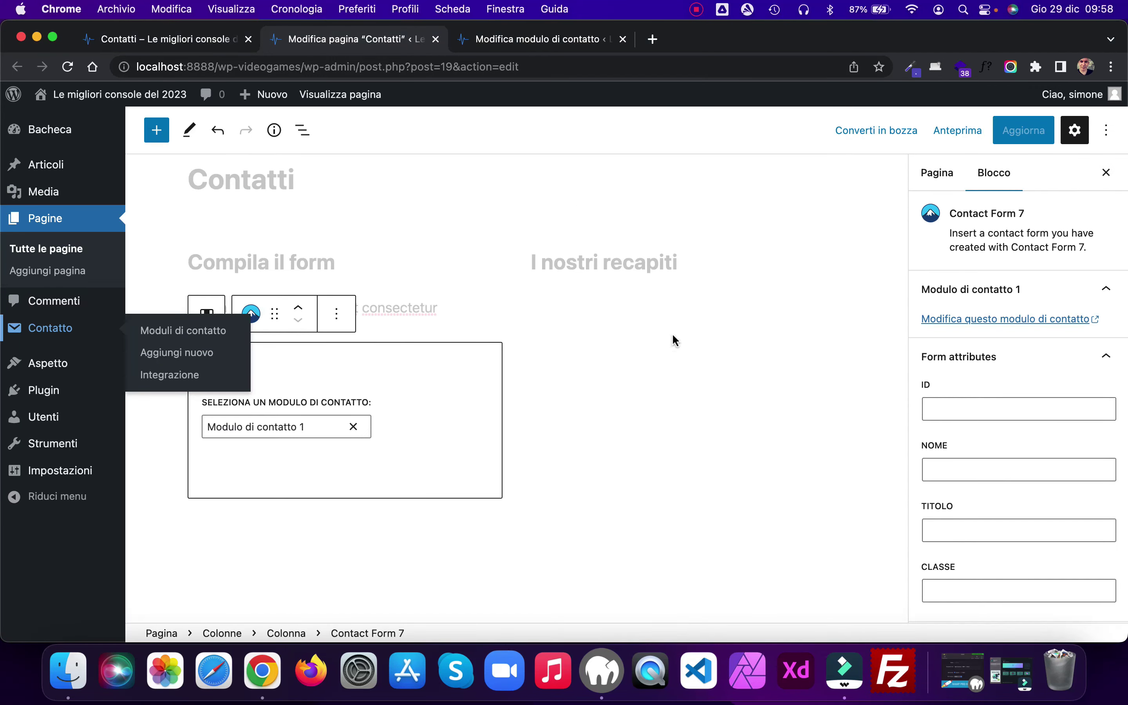
{"action": "left_click", "coordinate": [694, 263]}
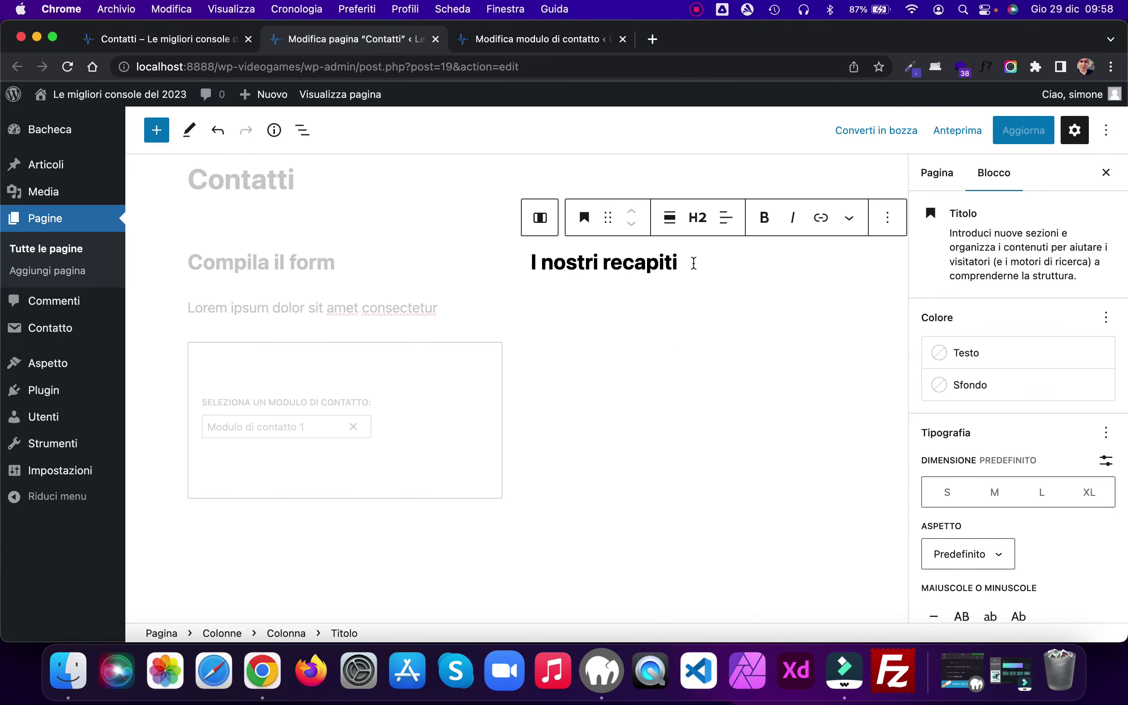
{"action": "key", "text": "Return"}
{"action": "type", "text": "Vi"}
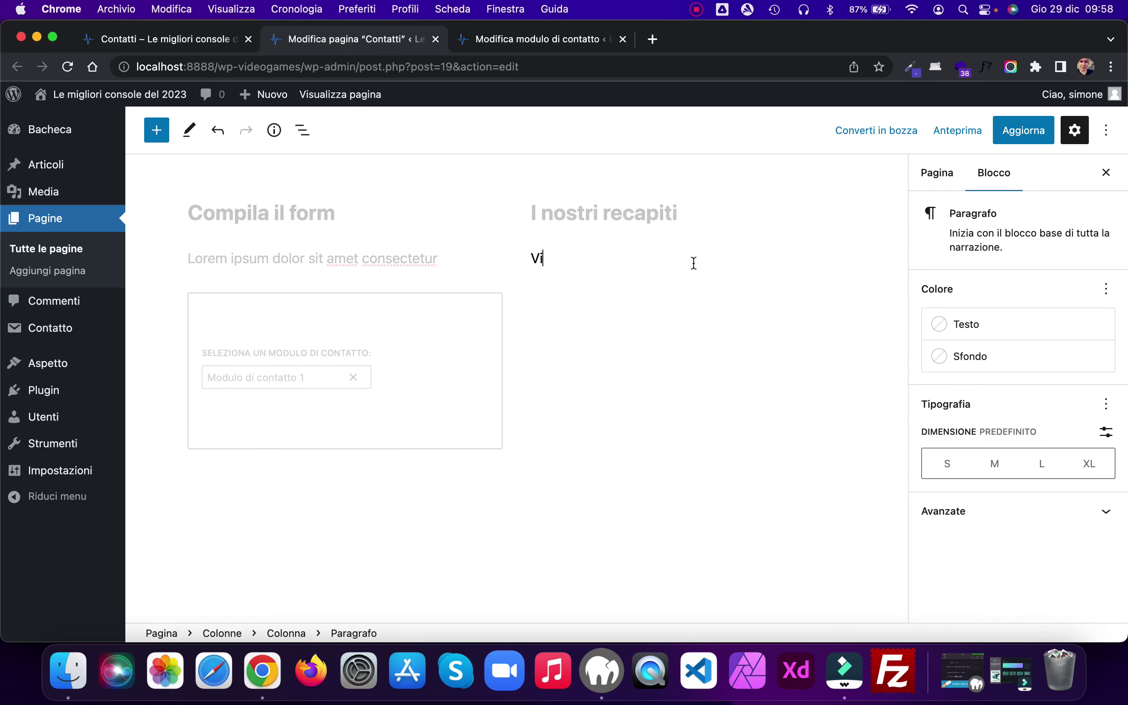
{"action": "type", "text": "a Tizio, Caio e S"}
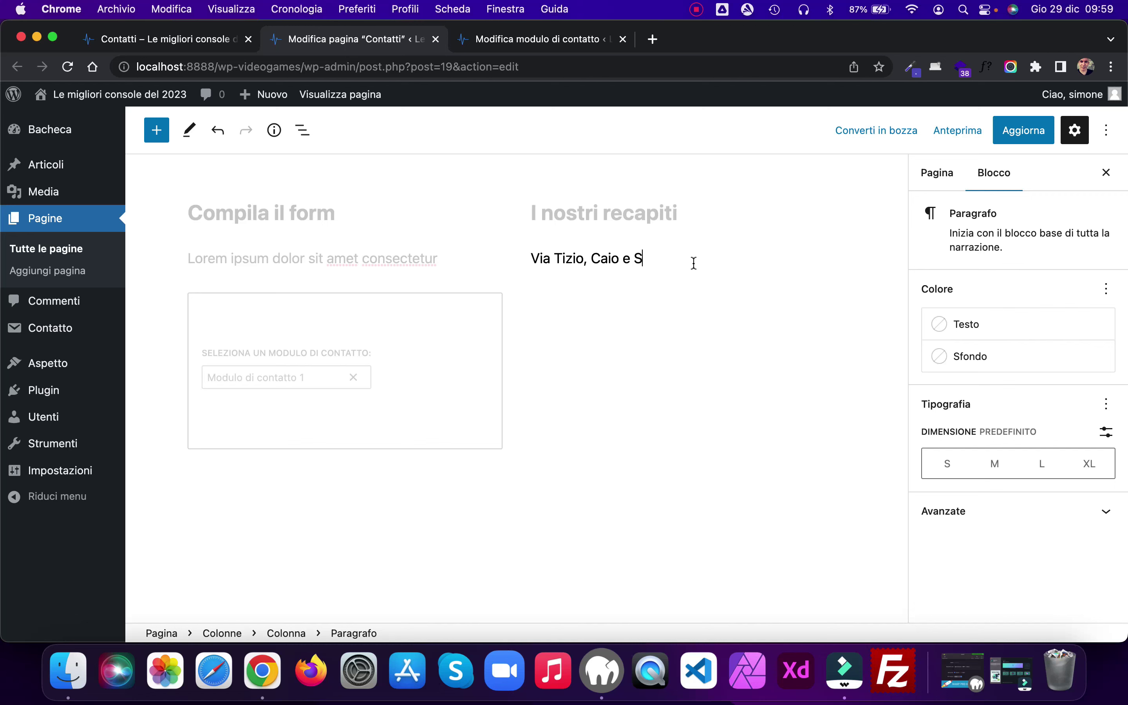
{"action": "type", "text": "empronio 22"}
{"action": "key", "text": "Return"}
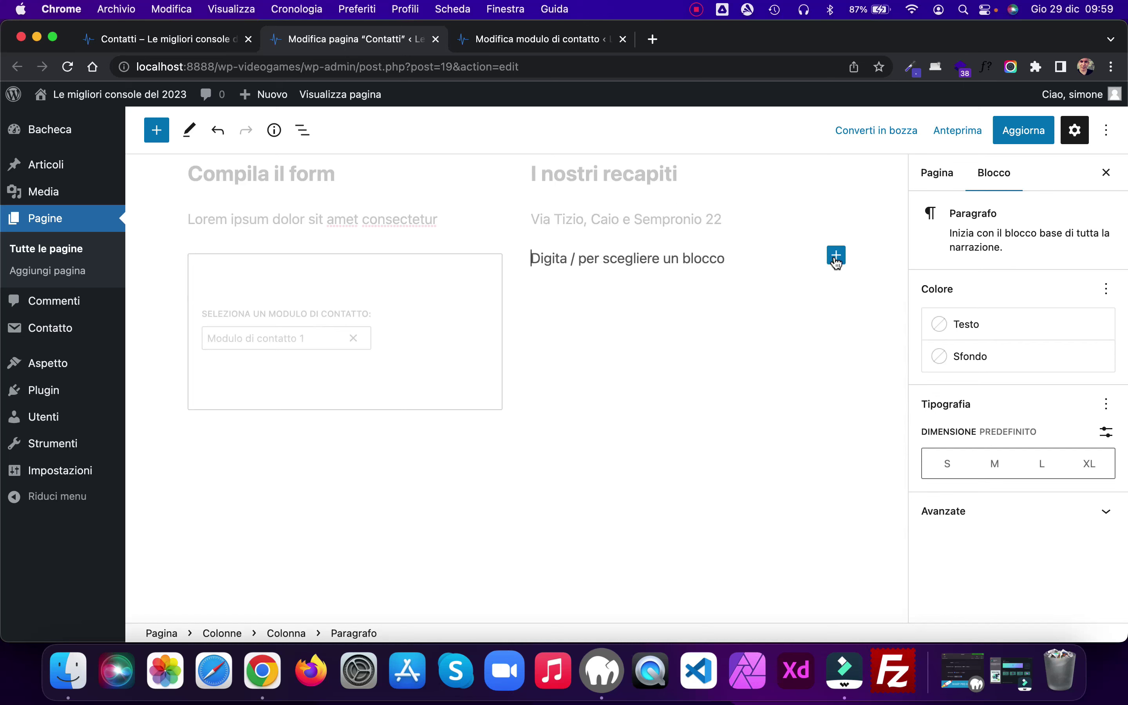
Step: Embed the Google Maps iframe in a Custom HTML block and update the page
{"action": "left_click", "coordinate": [836, 255]}
{"action": "type", "text": "html"}
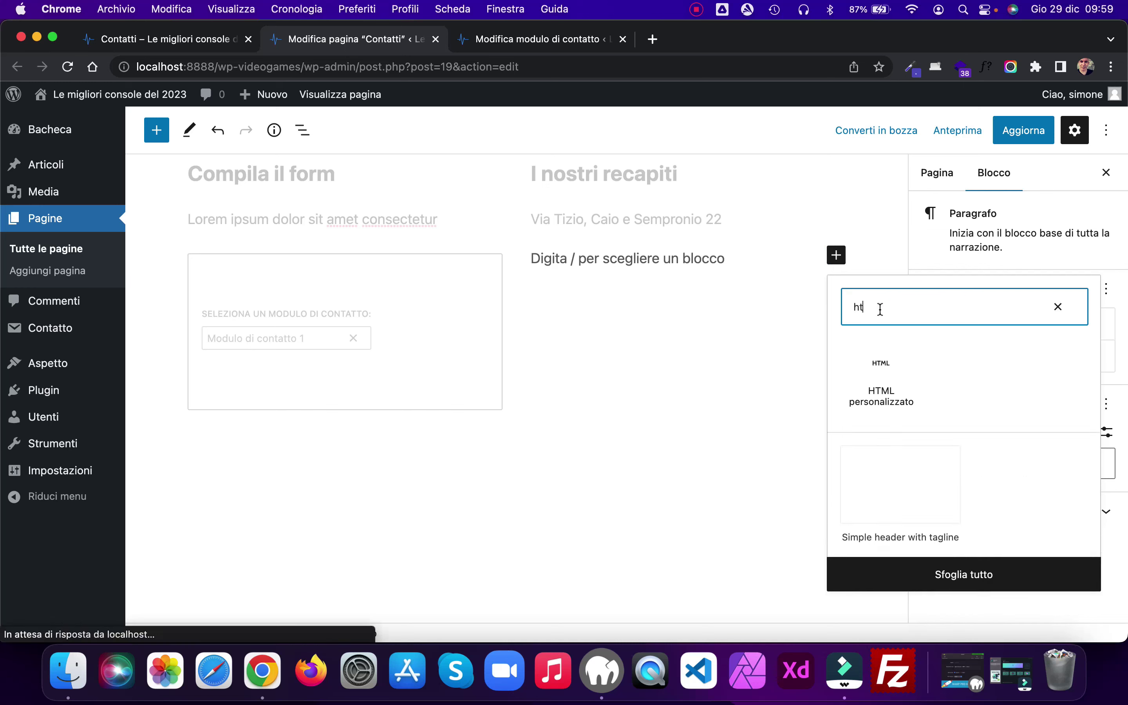
{"action": "left_click", "coordinate": [897, 379]}
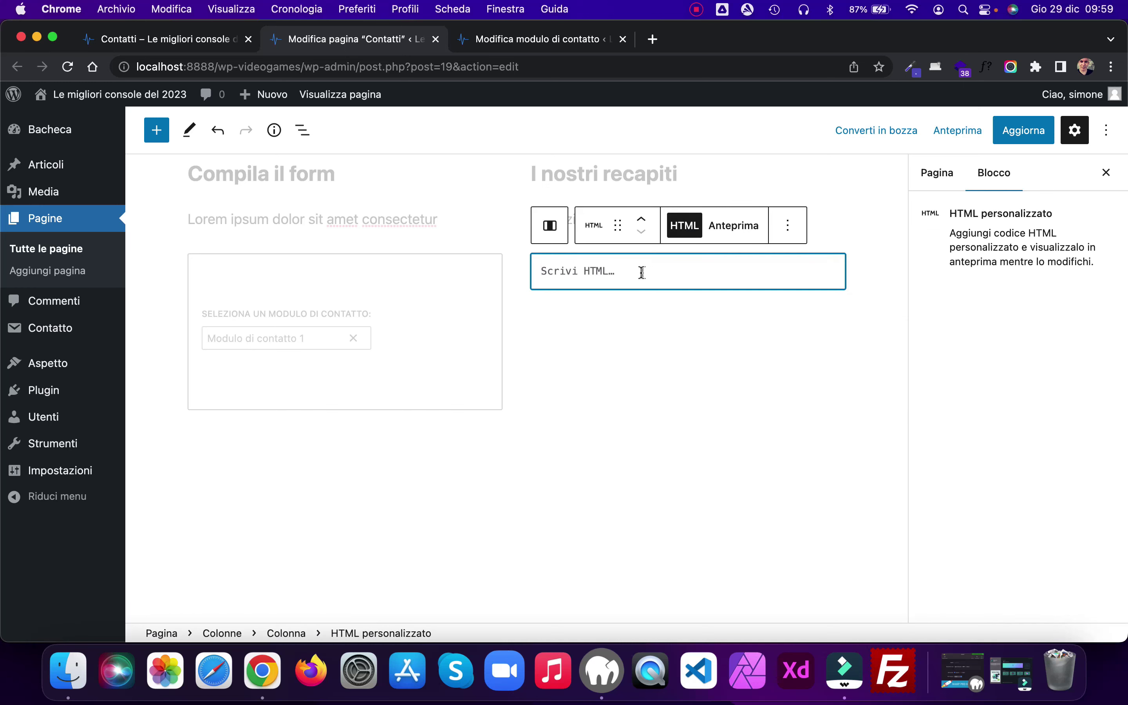
{"action": "key", "text": "super+v"}
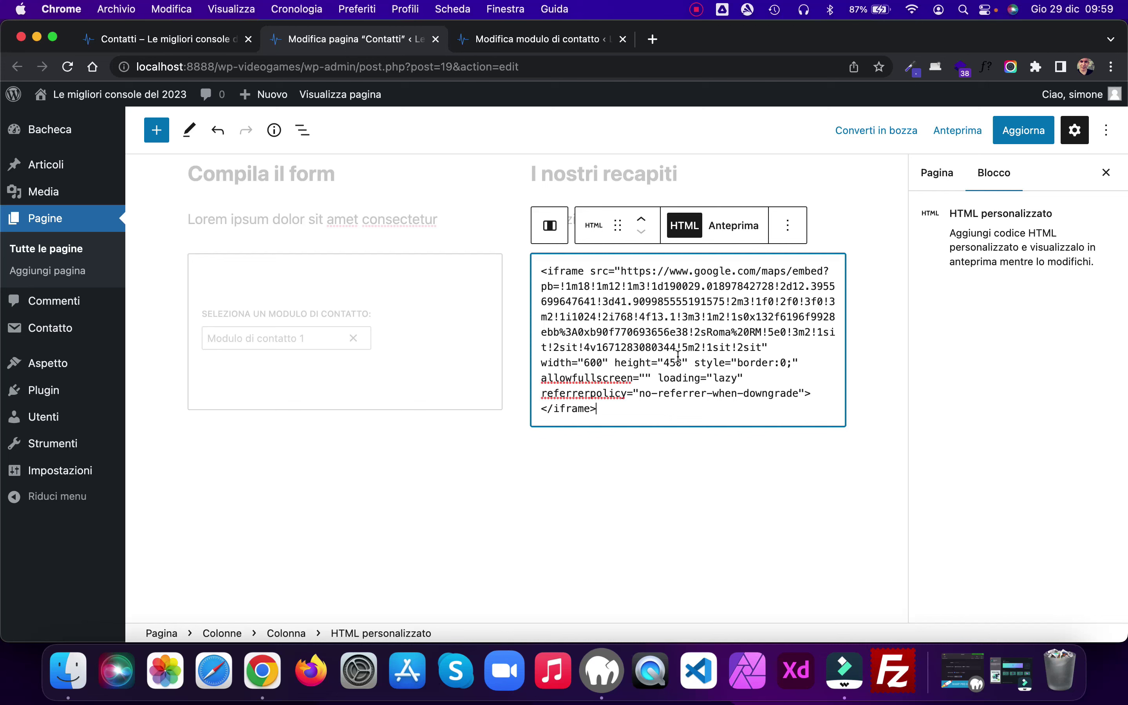
{"action": "left_click", "coordinate": [1010, 133]}
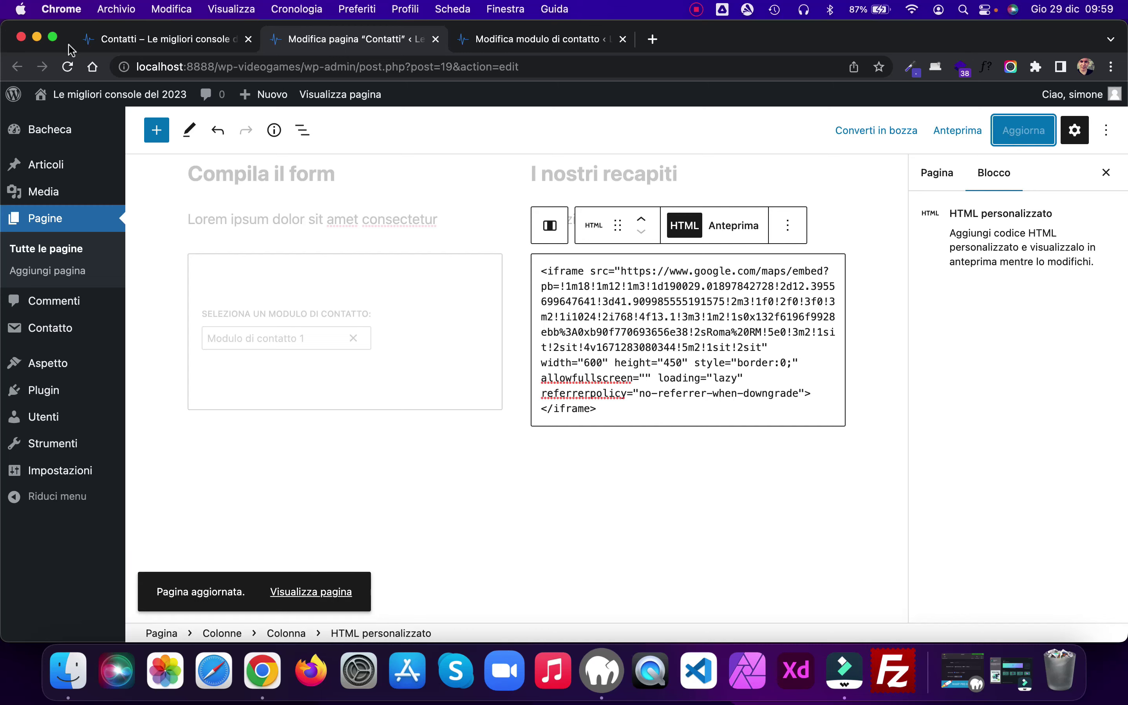
Step: Reload the live Contatti page and scroll down to check the address and map
{"action": "left_click", "coordinate": [158, 39]}
{"action": "key", "text": "super+r"}
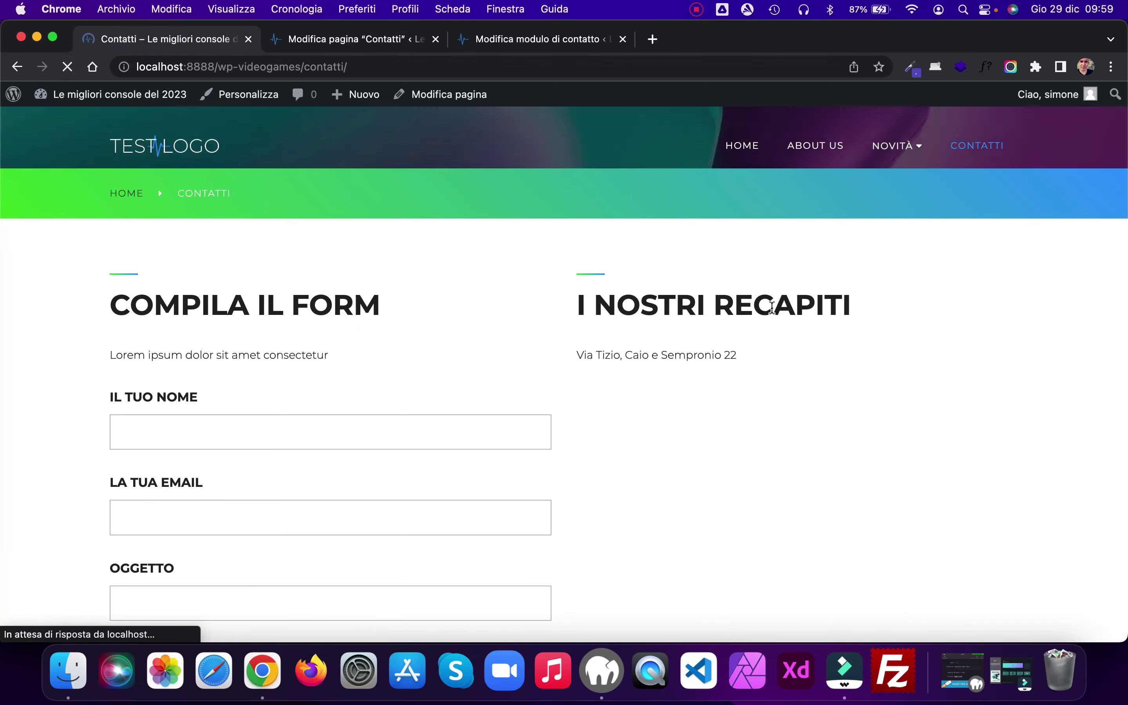
{"action": "scroll", "coordinate": [868, 399], "scroll_direction": "down", "scroll_amount": 2}
{"action": "scroll", "coordinate": [871, 405], "scroll_direction": "down", "scroll_amount": 3}
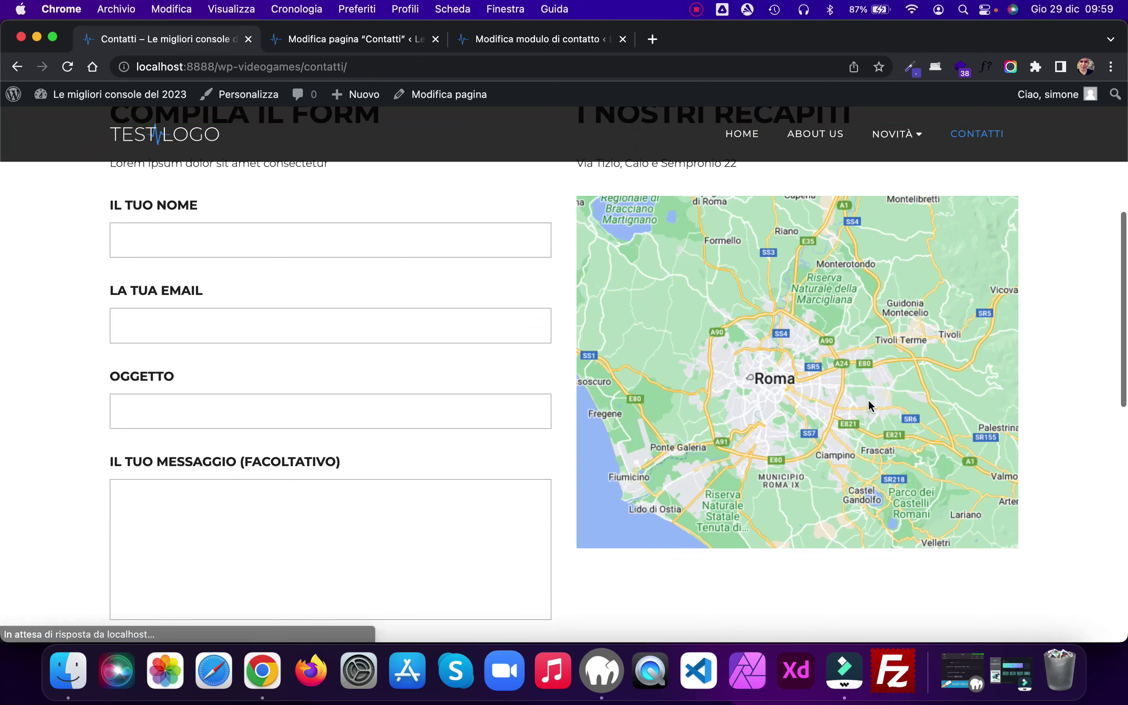
{"action": "scroll", "coordinate": [1087, 352], "scroll_direction": "down", "scroll_amount": 1}
{"action": "scroll", "coordinate": [1087, 351], "scroll_direction": "down", "scroll_amount": 3}
{"action": "scroll", "coordinate": [1087, 351], "scroll_direction": "up", "scroll_amount": 7}
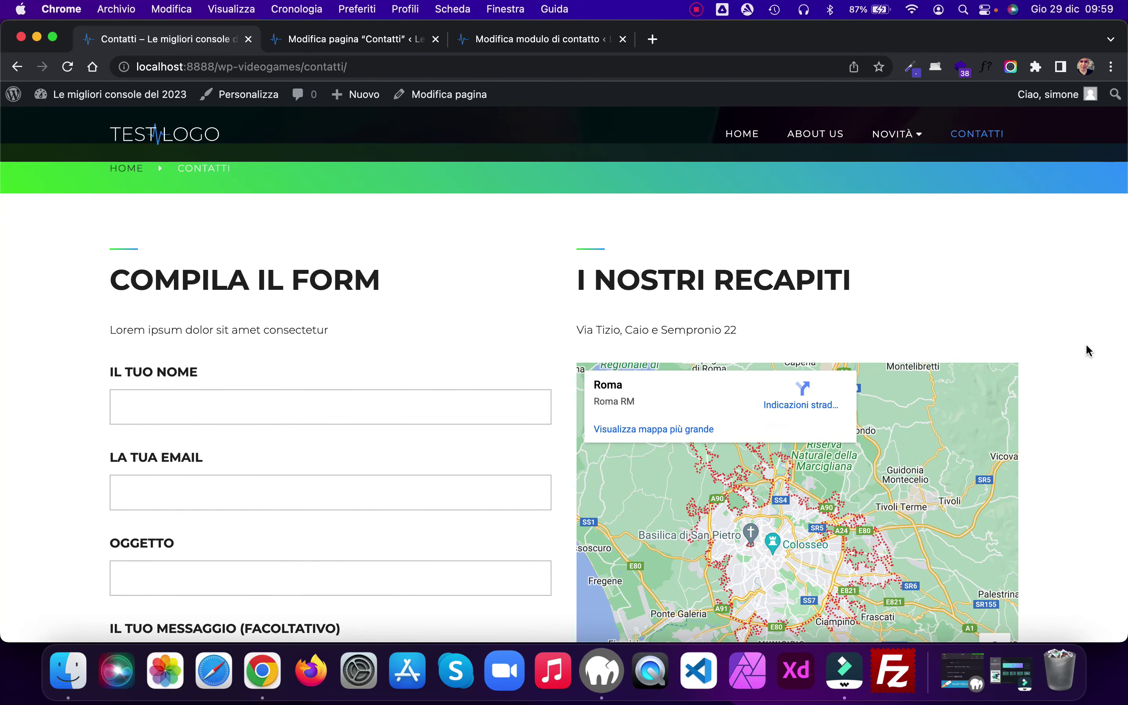
{"action": "scroll", "coordinate": [1086, 346], "scroll_direction": "down", "scroll_amount": 5}
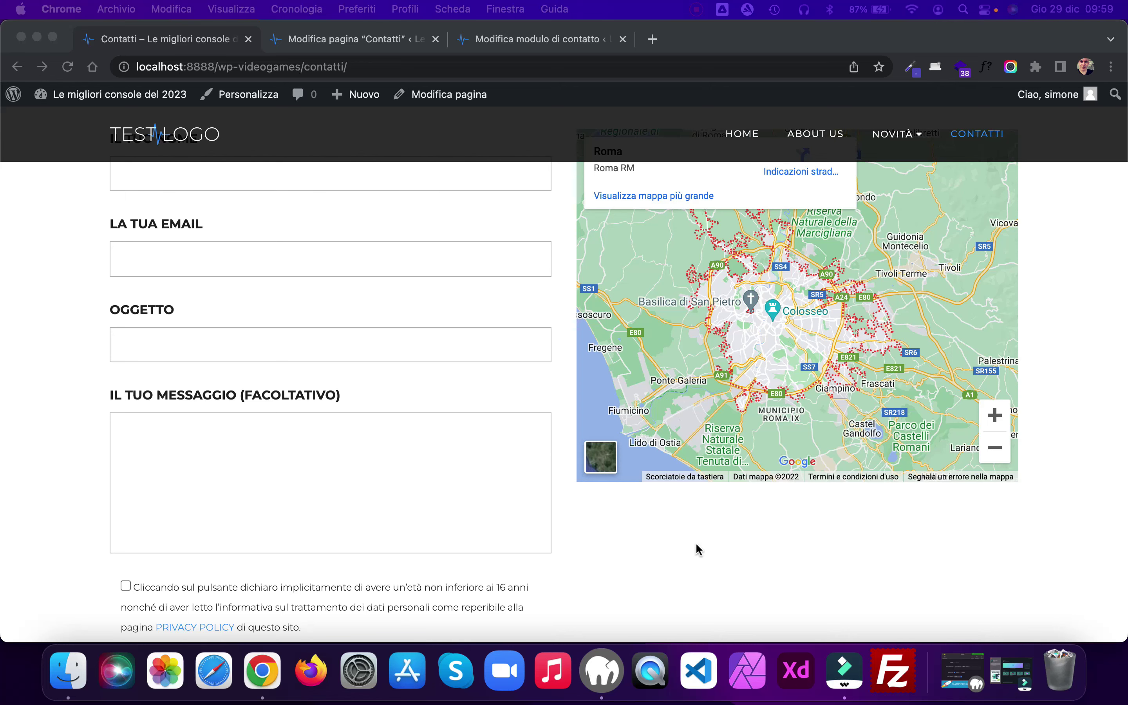
{"action": "scroll", "coordinate": [696, 542], "scroll_direction": "down", "scroll_amount": 10}
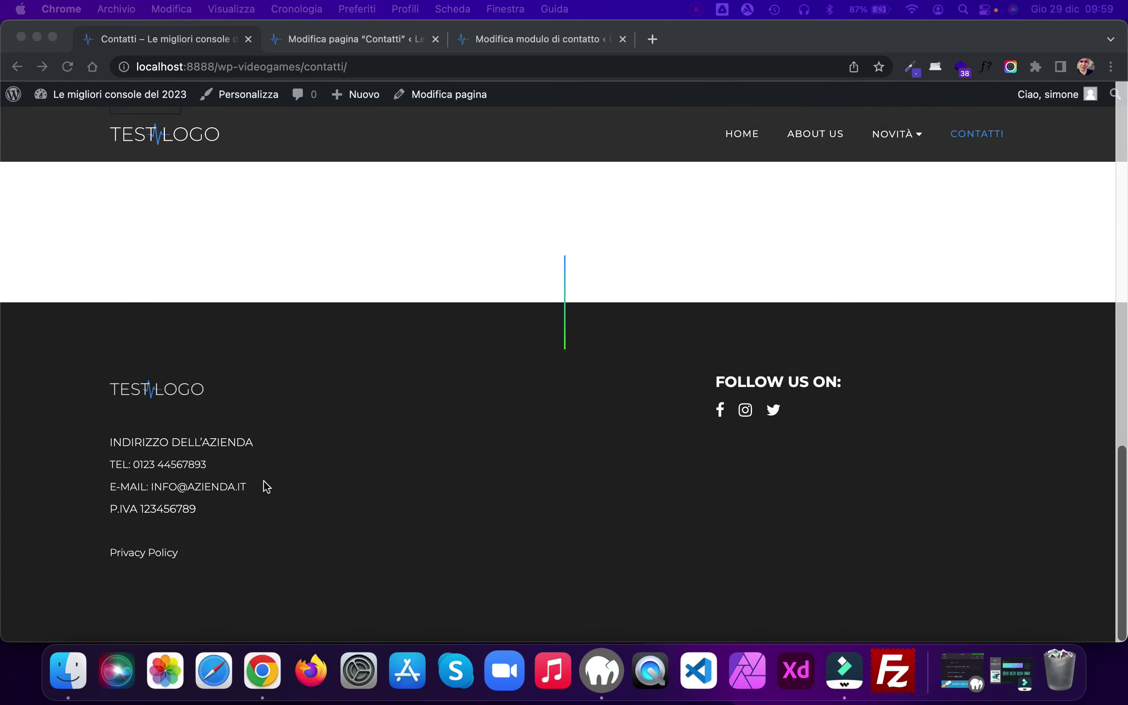
Step: Copy the footer's TEL and E-MAIL lines
{"action": "left_click", "coordinate": [152, 479]}
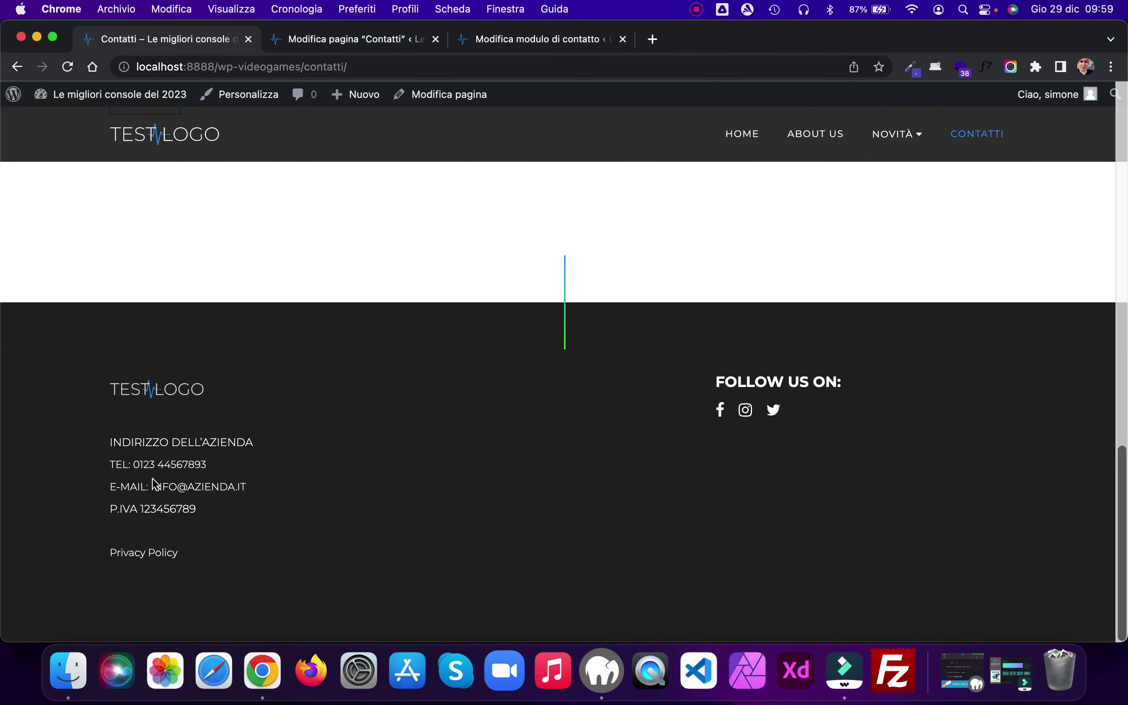
{"action": "left_click_drag", "start_coordinate": [253, 485], "coordinate": [101, 468]}
{"action": "key", "text": "super+c"}
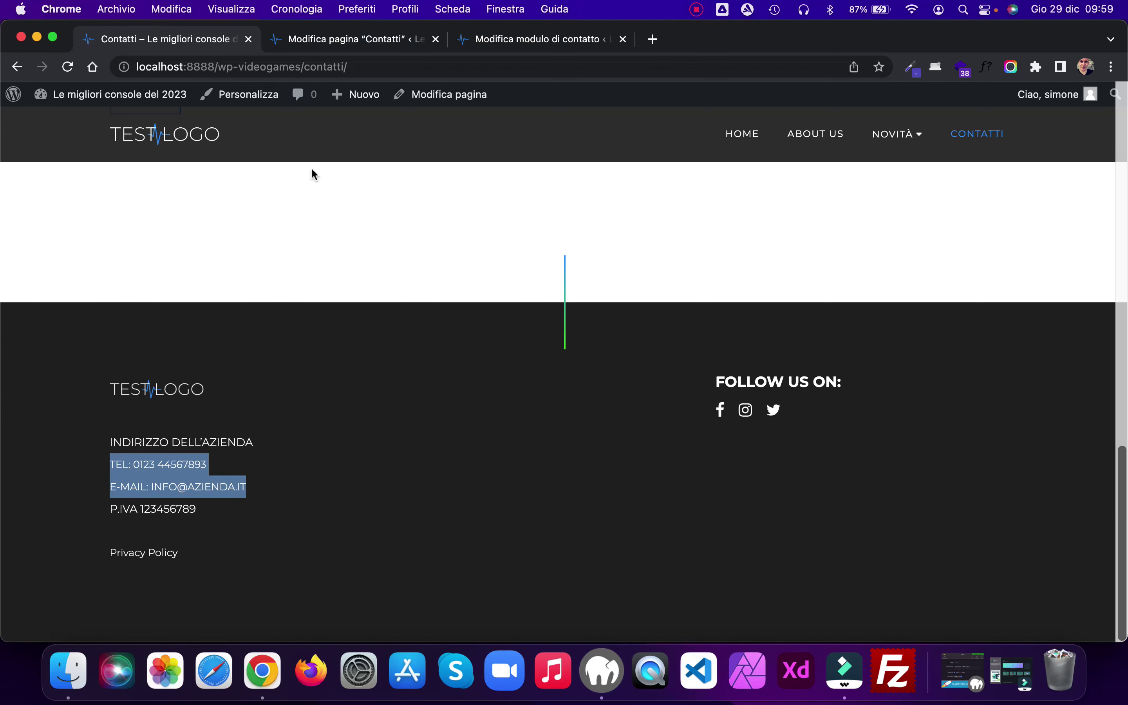
Step: Paste the phone and e-mail as a bulleted list in the contact column, above the map
{"action": "left_click", "coordinate": [378, 40]}
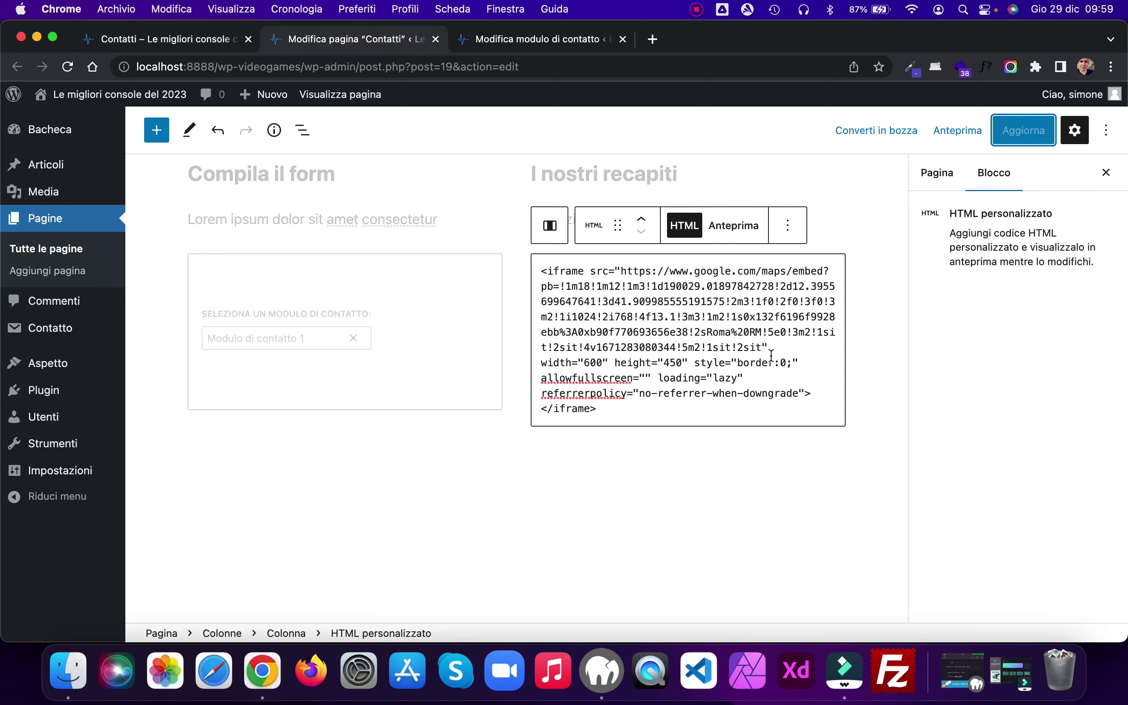
{"action": "left_click", "coordinate": [721, 450]}
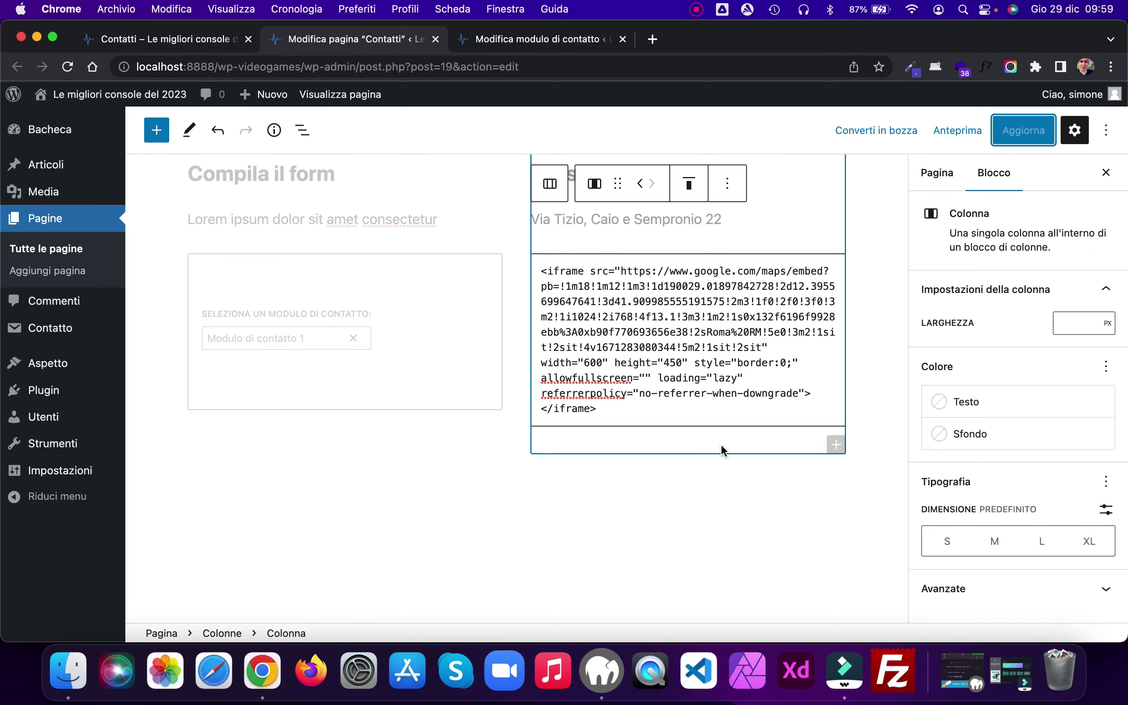
{"action": "left_click", "coordinate": [836, 444]}
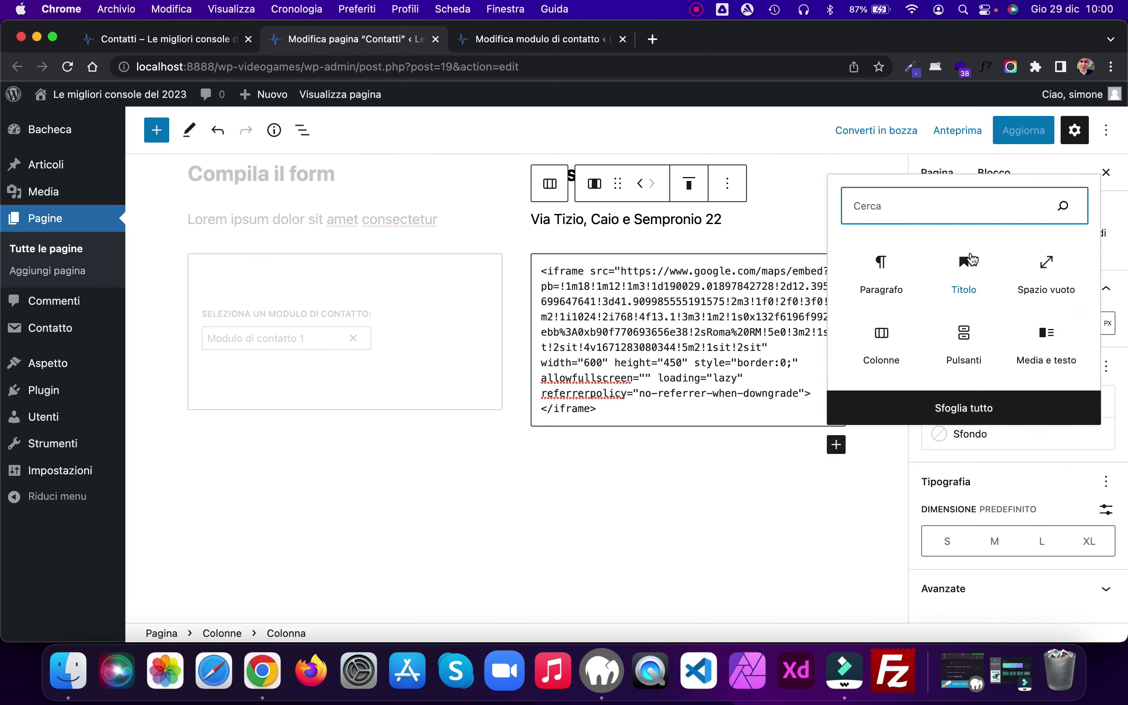
{"action": "left_click", "coordinate": [885, 268]}
{"action": "scroll", "coordinate": [620, 472], "scroll_direction": "down", "scroll_amount": 3}
{"action": "key", "text": "super+v"}
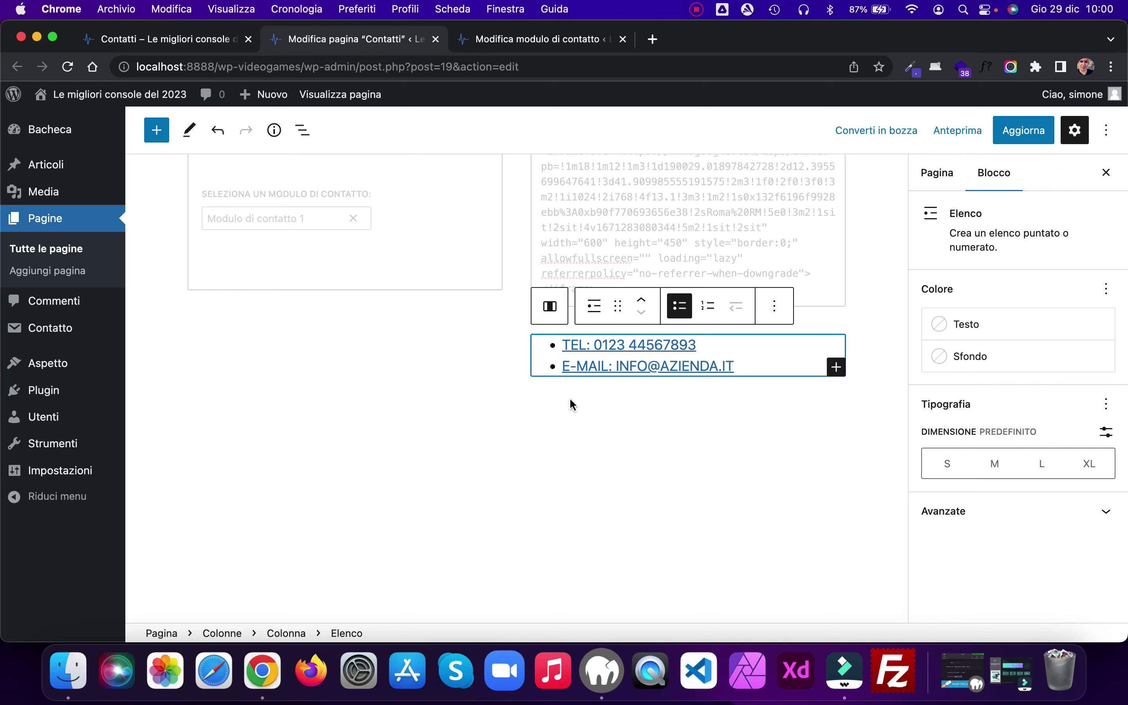
{"action": "left_click", "coordinate": [642, 300]}
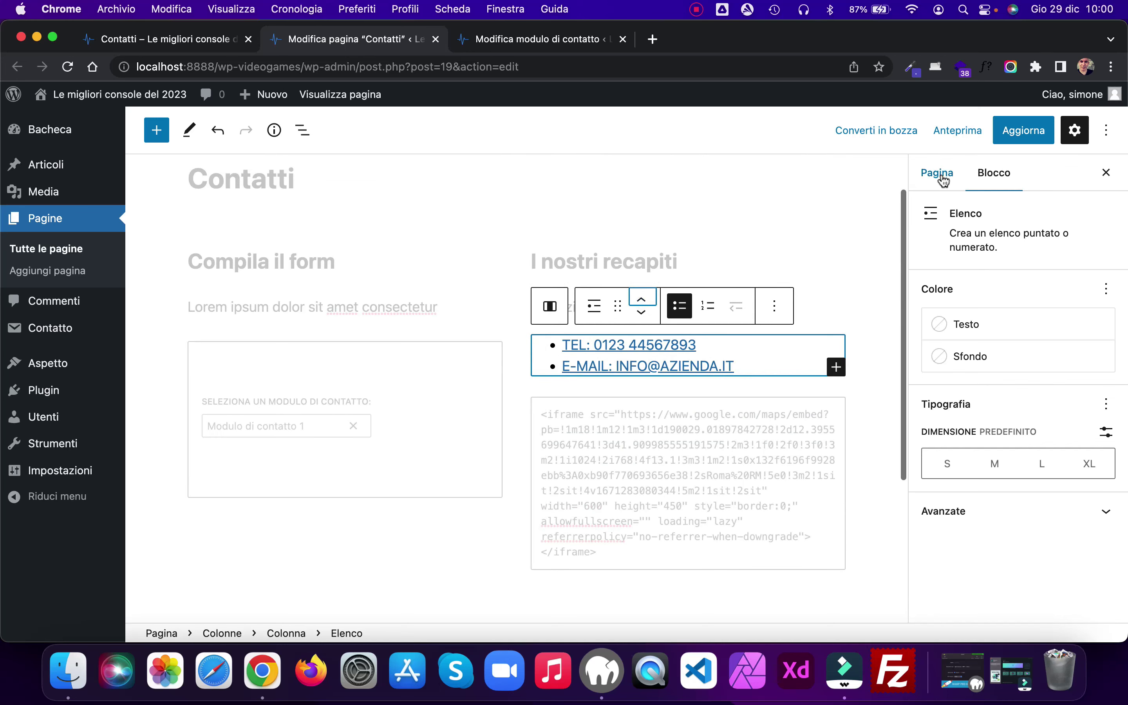
Step: Update the Contatti page and reload its live version
{"action": "left_click", "coordinate": [1018, 138]}
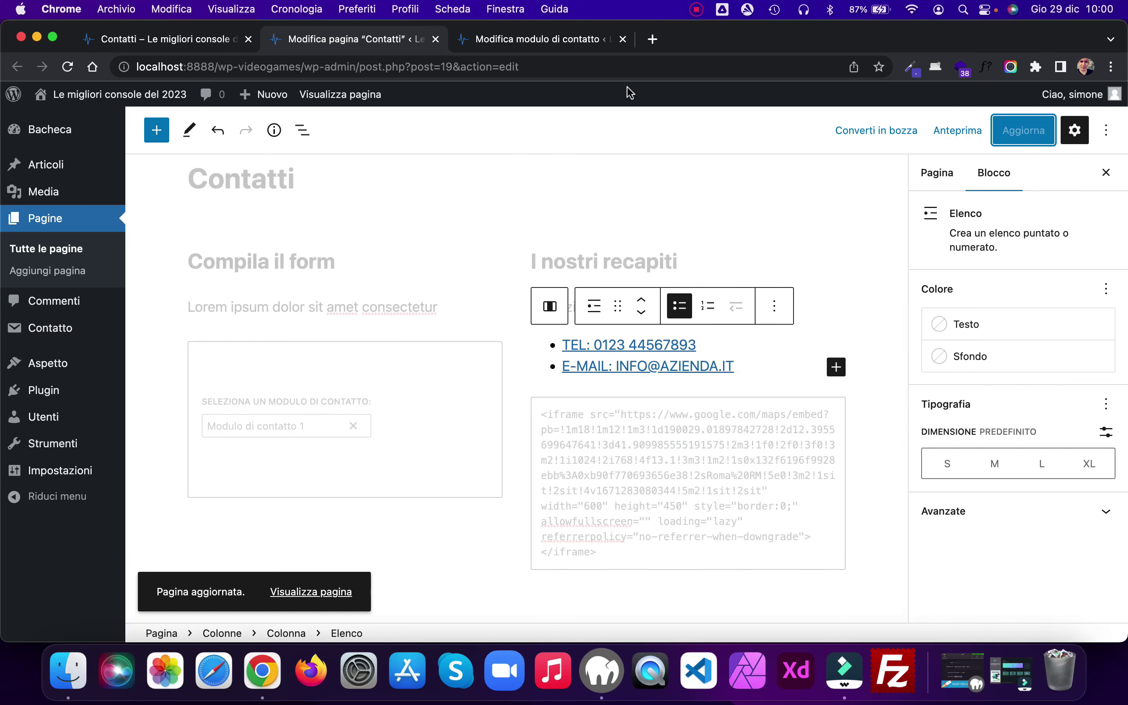
{"action": "left_click", "coordinate": [170, 41]}
{"action": "left_click", "coordinate": [68, 66]}
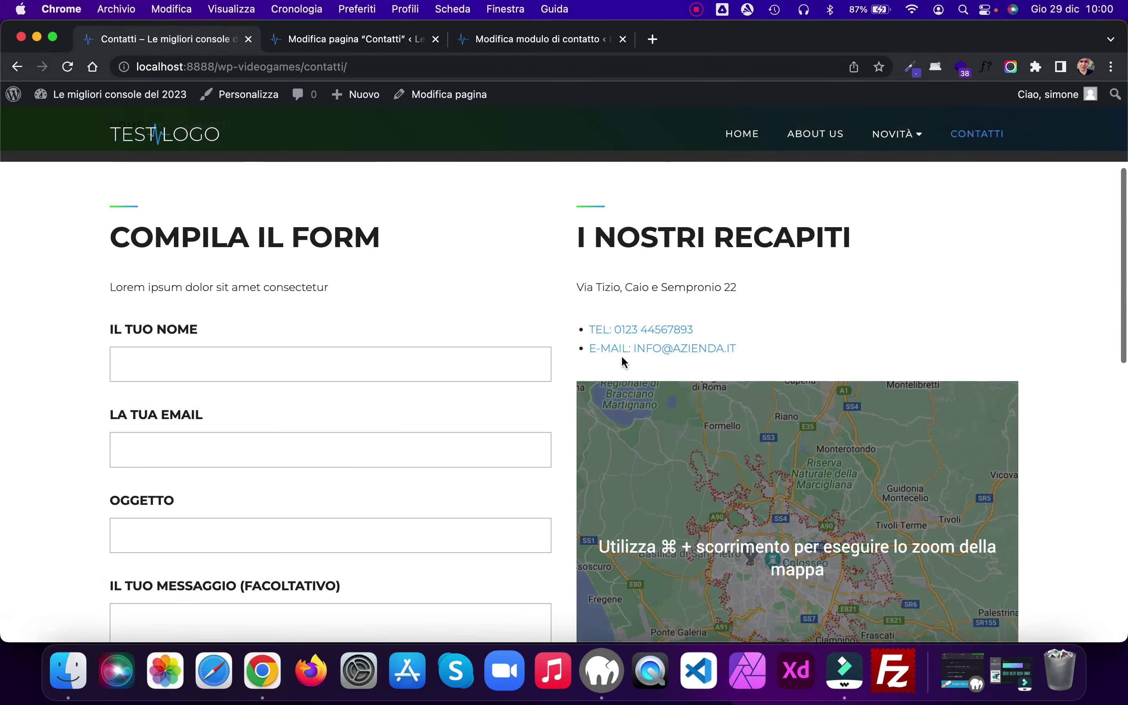
Step: Scroll through and reload the live Contatti page to verify the saved changes
{"action": "scroll", "coordinate": [1067, 433], "scroll_direction": "down", "scroll_amount": 10}
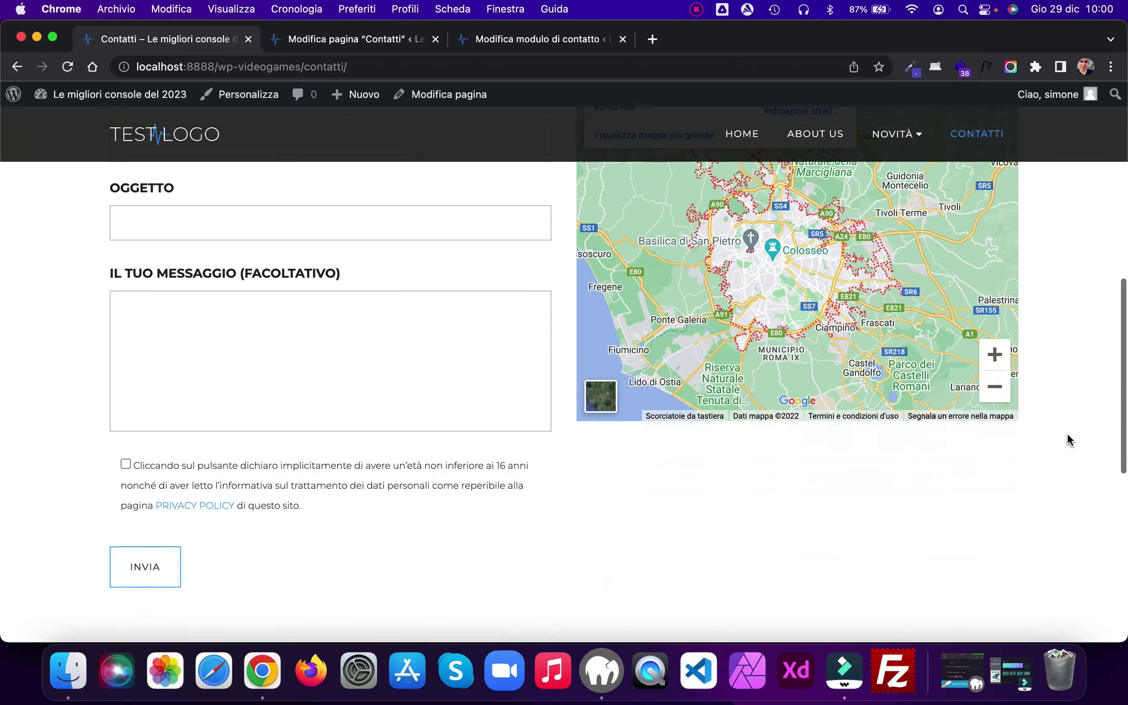
{"action": "scroll", "coordinate": [1066, 435], "scroll_direction": "down", "scroll_amount": 6}
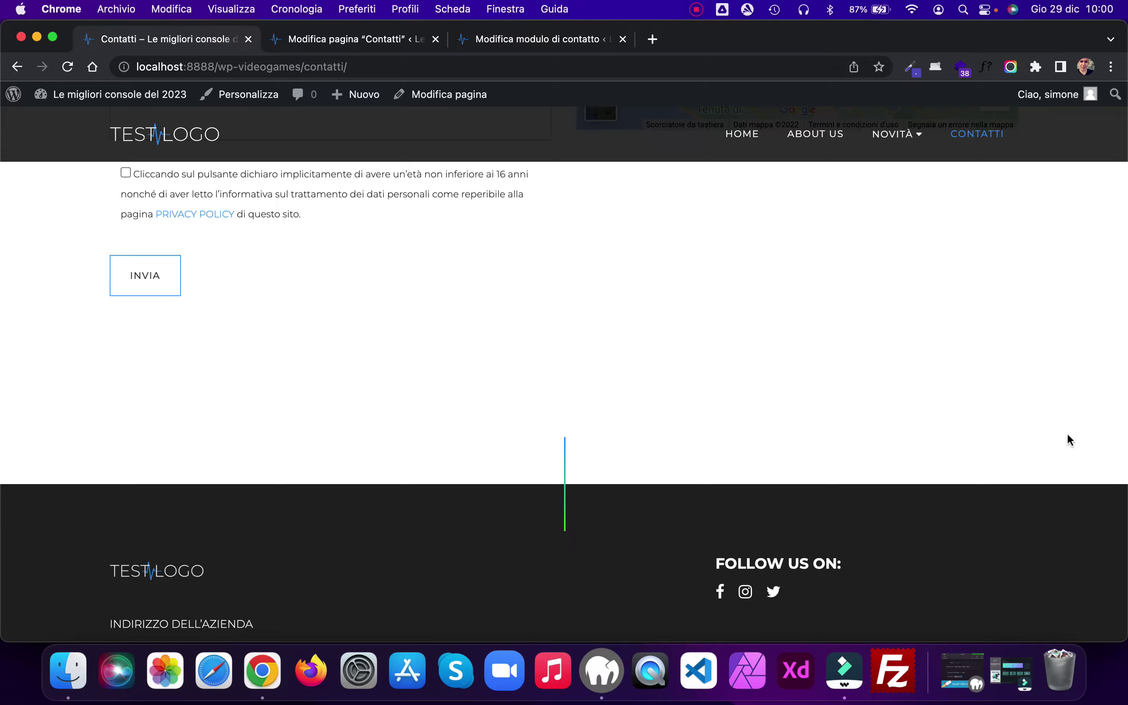
{"action": "key", "text": "super+r"}
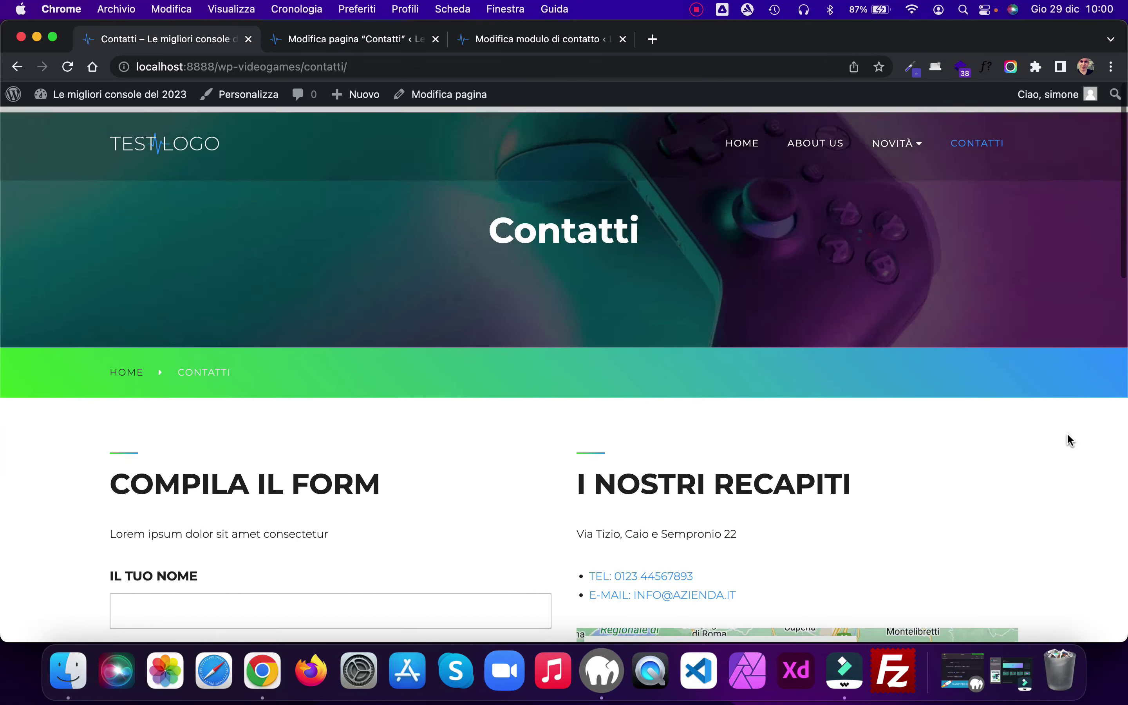
{"action": "scroll", "coordinate": [1067, 433], "scroll_direction": "up", "scroll_amount": 15}
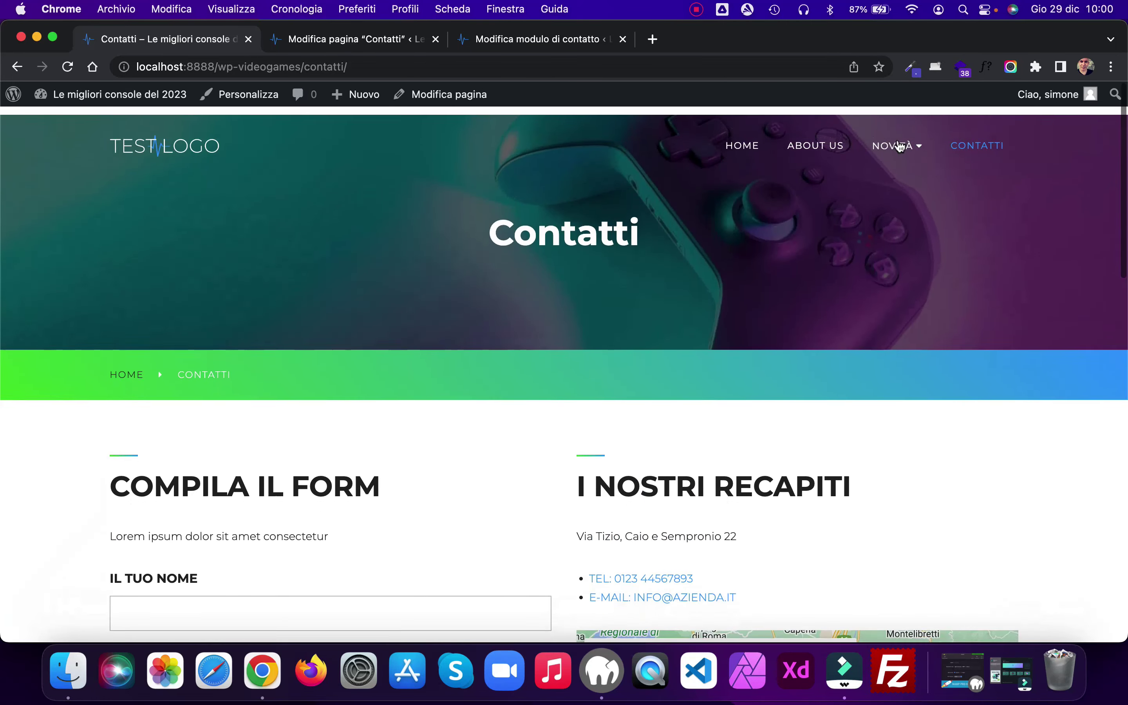
Step: Browse Novità and the 'Quanti tipi di console ci sono?' post, then scroll the homepage to its footer
{"action": "left_click", "coordinate": [895, 155]}
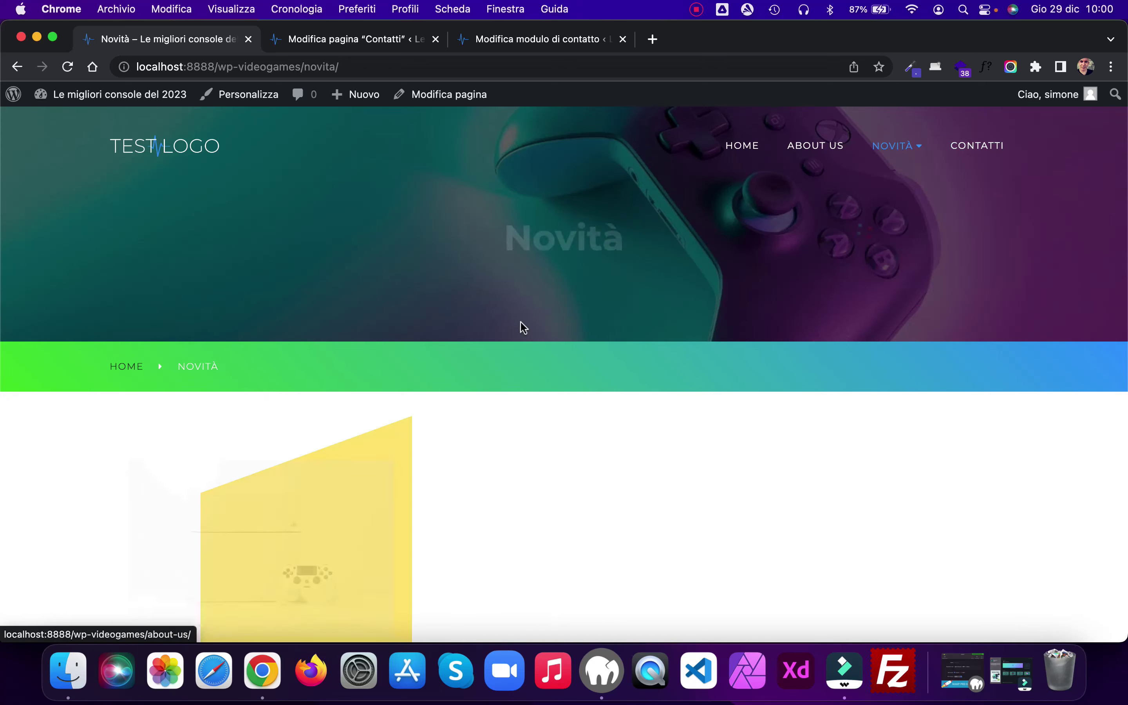
{"action": "scroll", "coordinate": [512, 322], "scroll_direction": "down", "scroll_amount": 6}
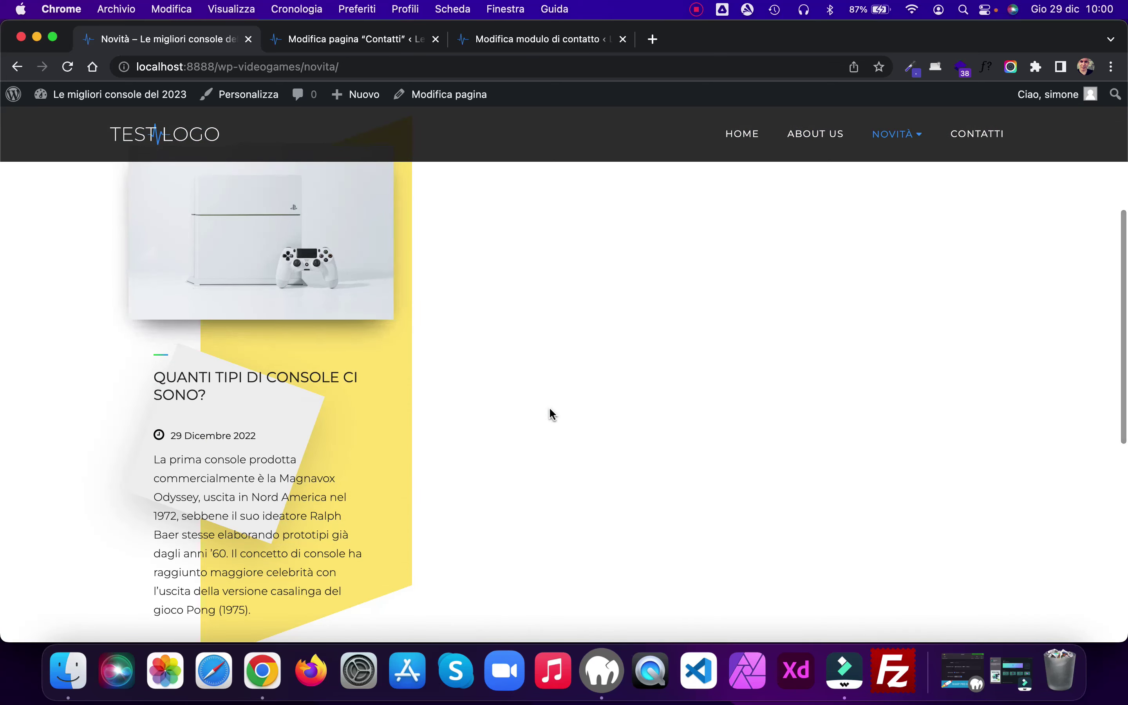
{"action": "scroll", "coordinate": [419, 326], "scroll_direction": "up", "scroll_amount": 1}
{"action": "left_click", "coordinate": [314, 270]}
{"action": "scroll", "coordinate": [943, 331], "scroll_direction": "down", "scroll_amount": 10}
{"action": "scroll", "coordinate": [944, 335], "scroll_direction": "up", "scroll_amount": 10}
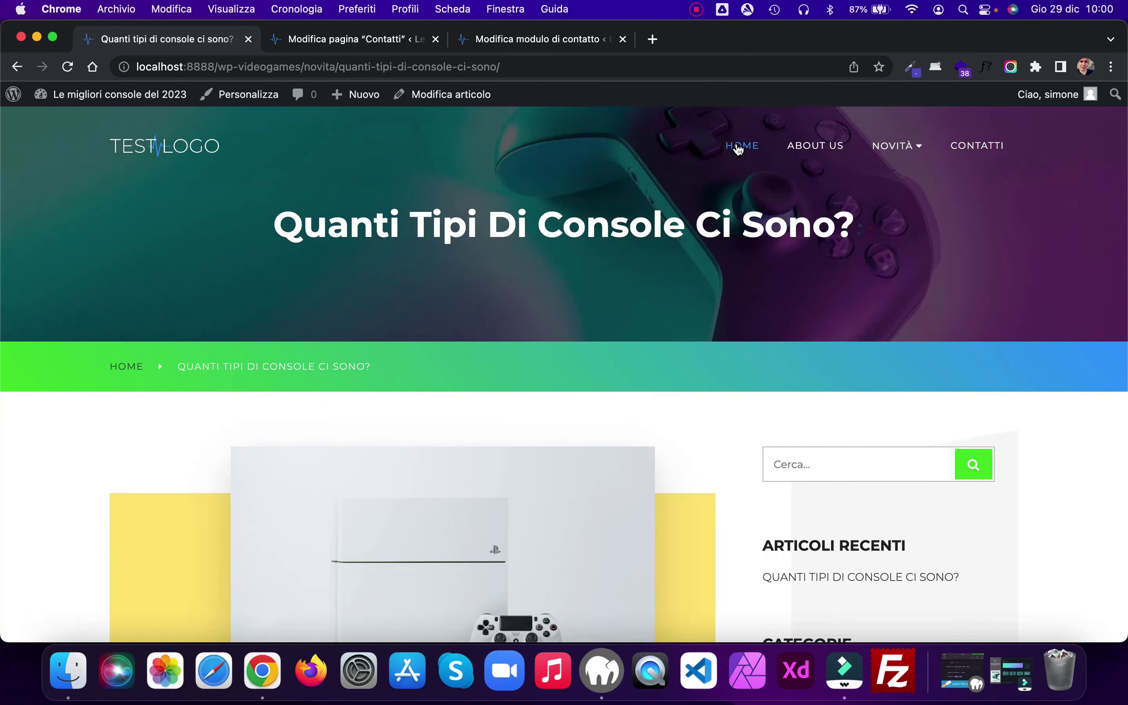
{"action": "left_click", "coordinate": [741, 144]}
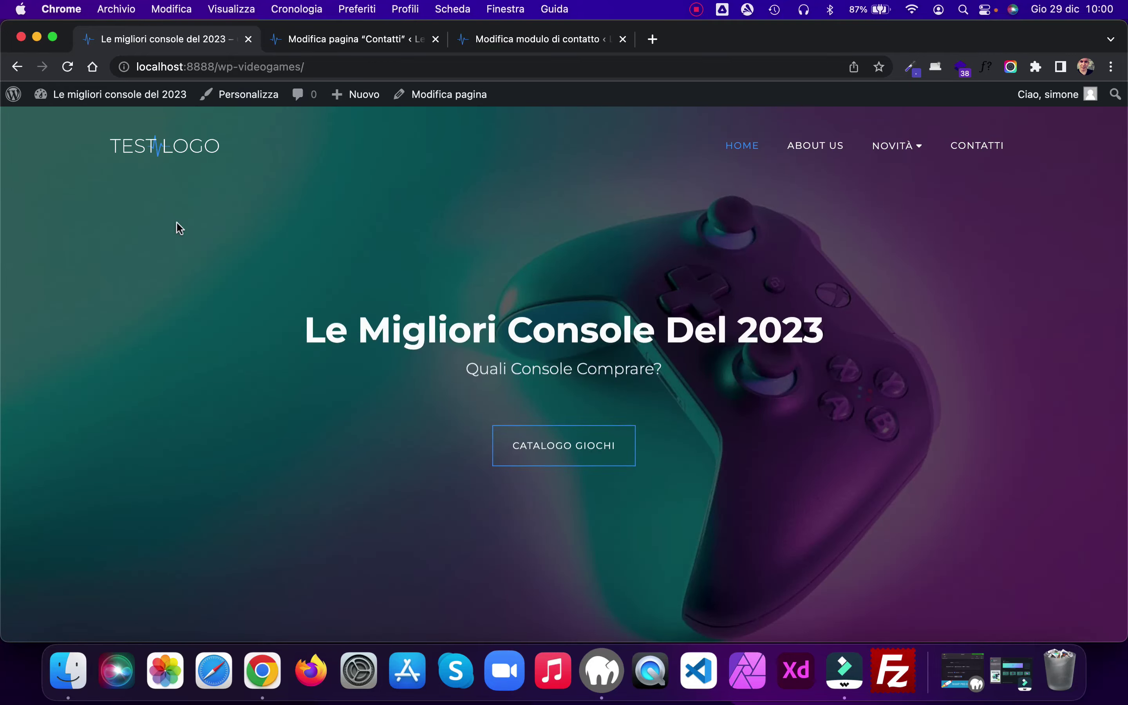
{"action": "scroll", "coordinate": [177, 223], "scroll_direction": "down", "scroll_amount": 5}
{"action": "scroll", "coordinate": [177, 222], "scroll_direction": "down", "scroll_amount": 20}
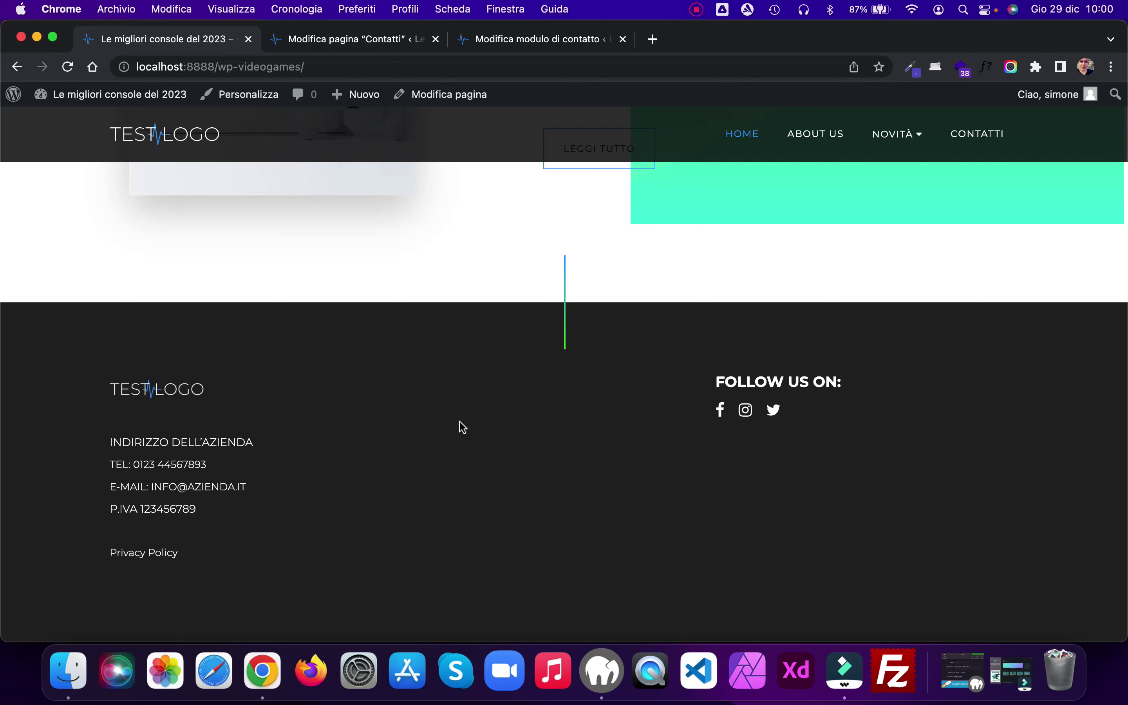
Step: Activate Complianz GDPR/CCPA Cookie Consent from the Plugins list and start its configuration wizard
{"action": "left_click", "coordinate": [365, 43]}
{"action": "left_click", "coordinate": [623, 39]}
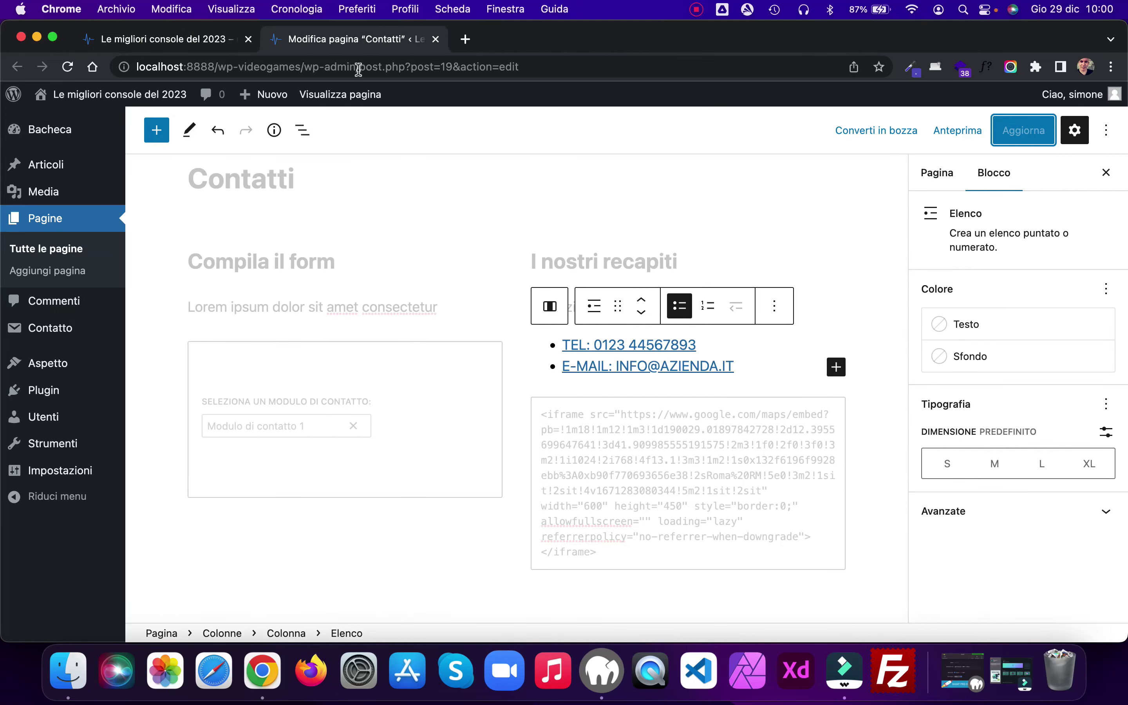
{"action": "mouse_move", "coordinate": [45, 368]}
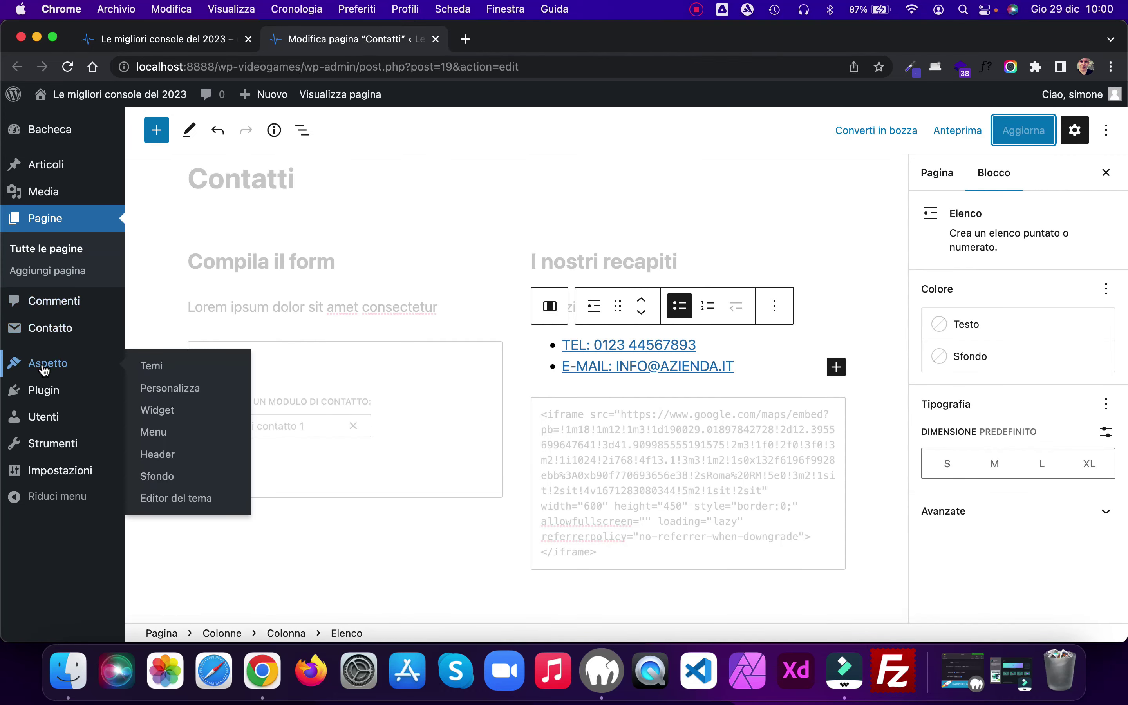
{"action": "left_click", "coordinate": [45, 391]}
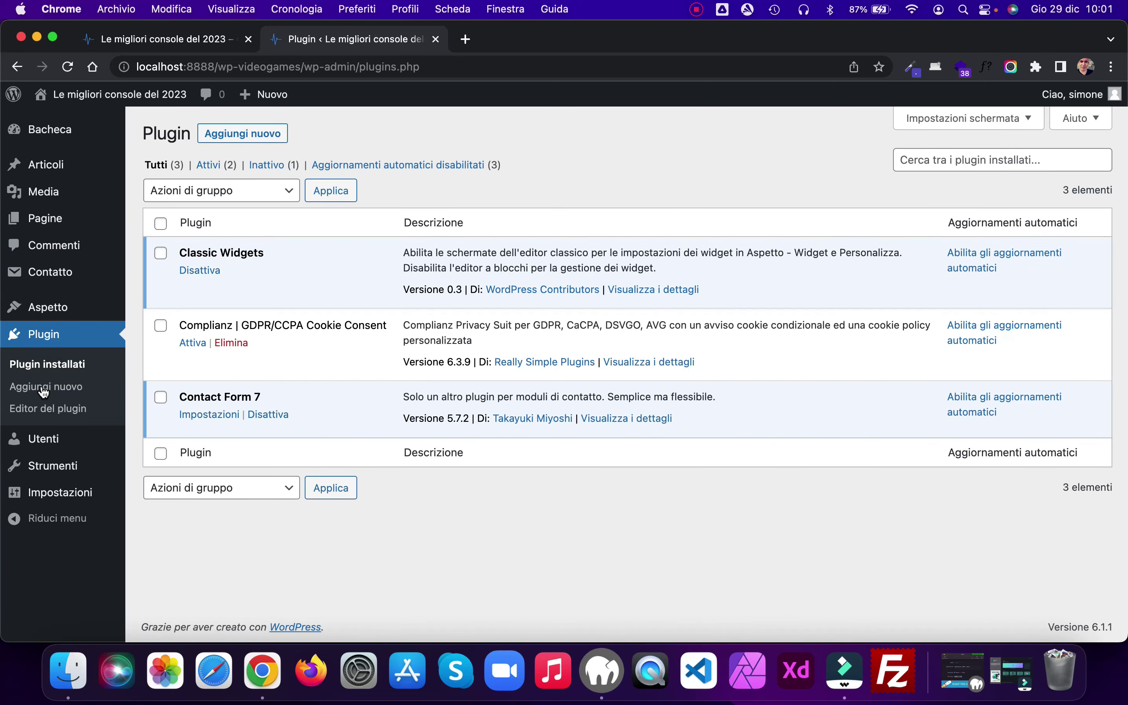
{"action": "left_click", "coordinate": [191, 345]}
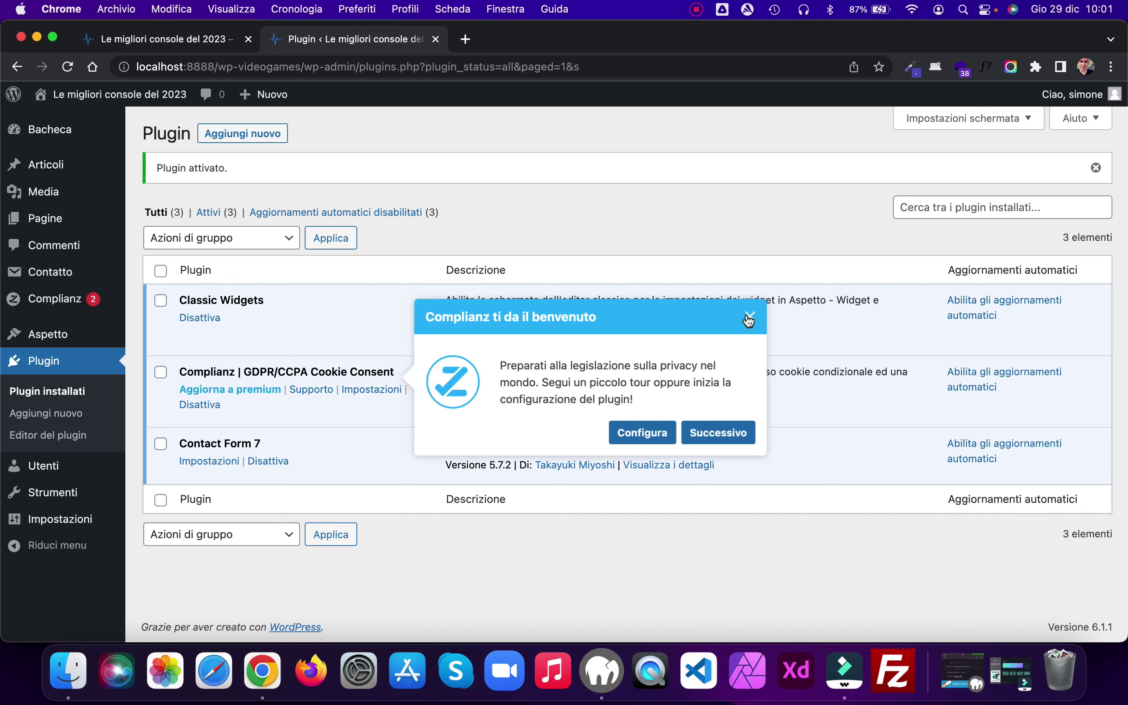
{"action": "left_click", "coordinate": [656, 438]}
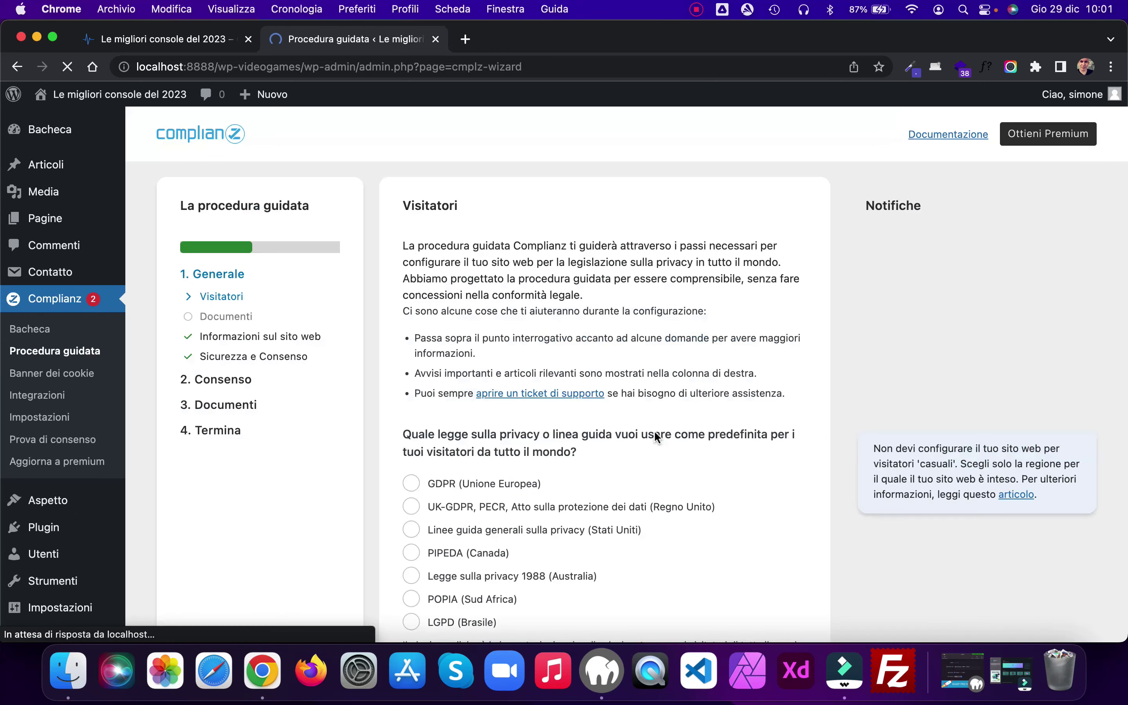
Step: Choose GDPR (Unione Europea) as the default privacy law on the Visitatori step
{"action": "scroll", "coordinate": [742, 283], "scroll_direction": "down", "scroll_amount": 3}
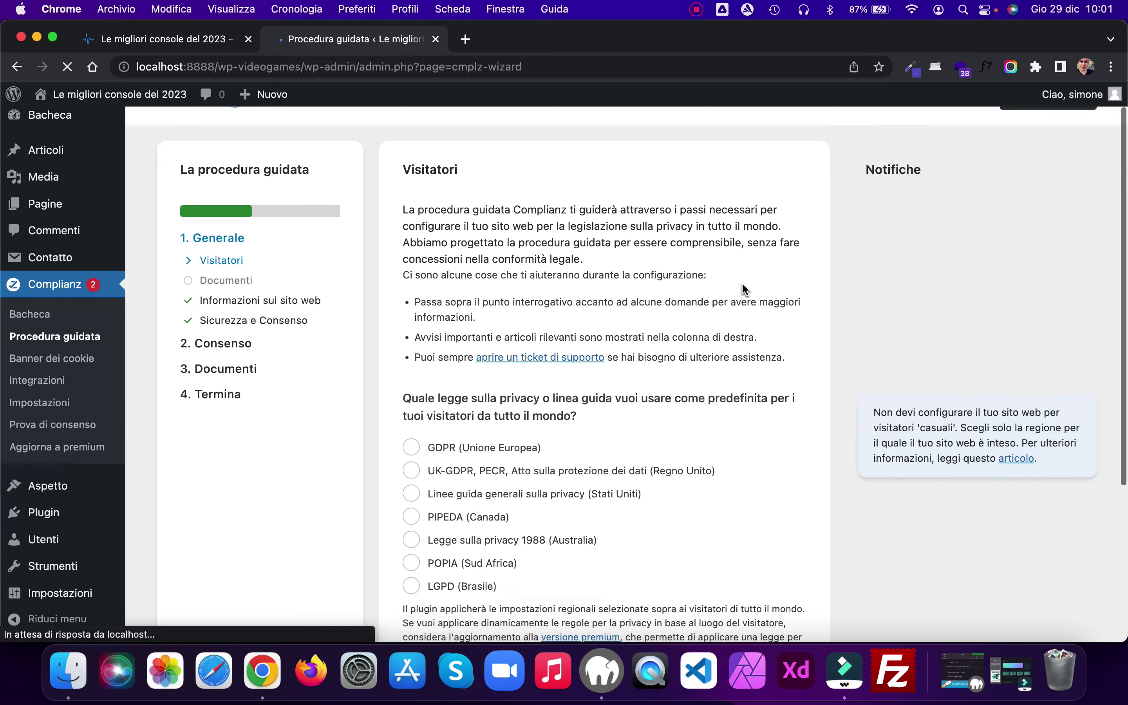
{"action": "scroll", "coordinate": [742, 283], "scroll_direction": "down", "scroll_amount": 2}
{"action": "left_click", "coordinate": [411, 344]}
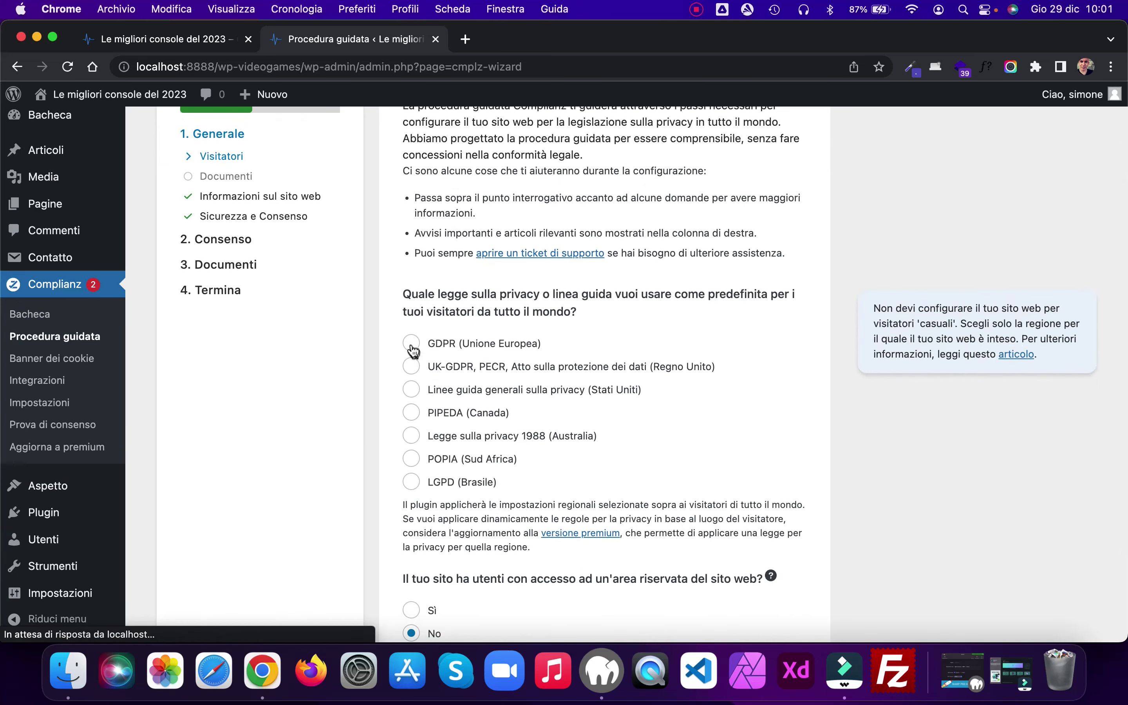
{"action": "scroll", "coordinate": [719, 348], "scroll_direction": "down", "scroll_amount": 6}
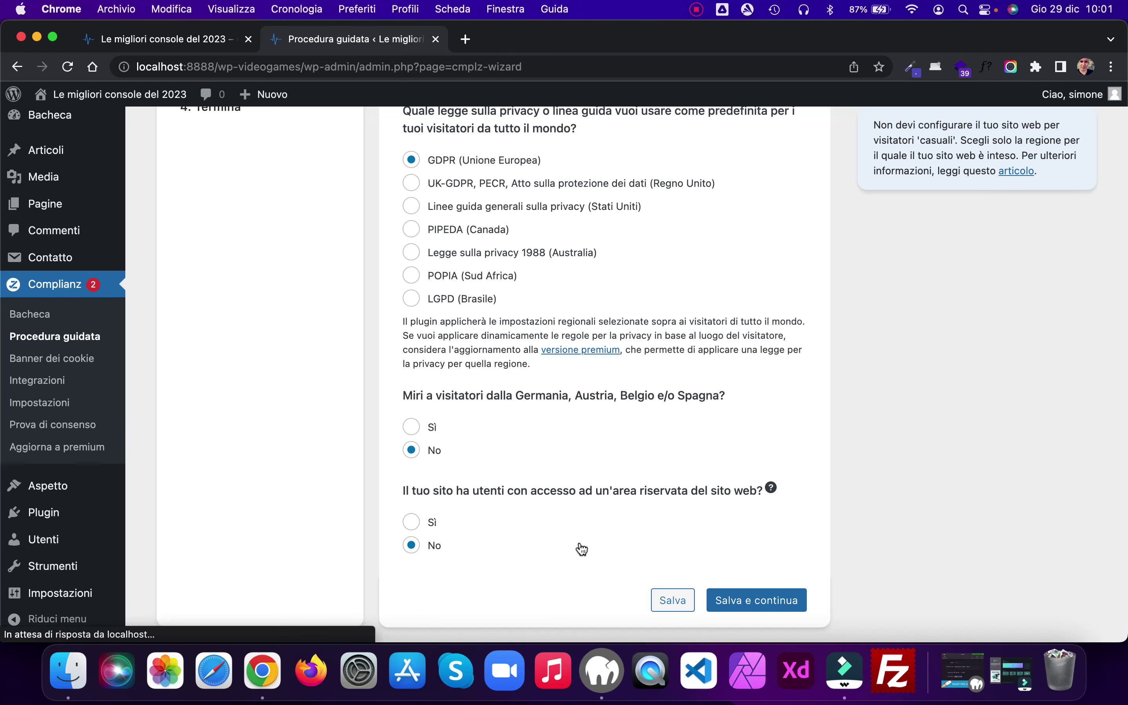
{"action": "left_click", "coordinate": [738, 597]}
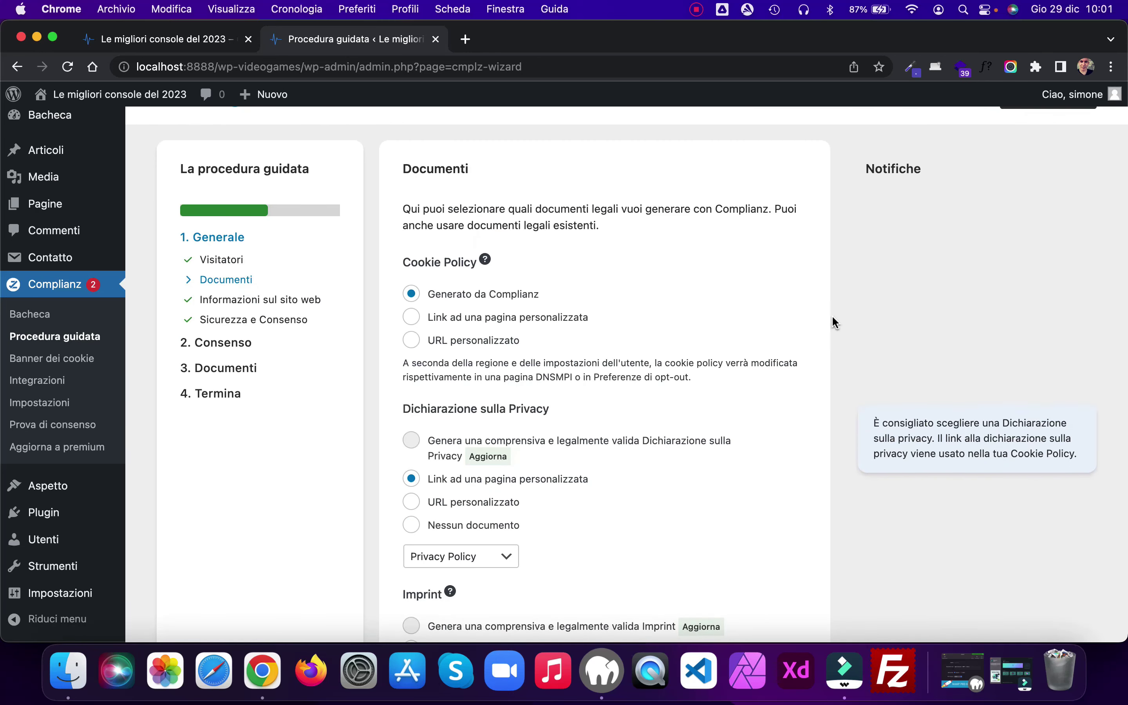
Step: Link the Cookie Policy to the existing Privacy Policy page
{"action": "left_click", "coordinate": [411, 317]}
{"action": "scroll", "coordinate": [805, 345], "scroll_direction": "down", "scroll_amount": 3}
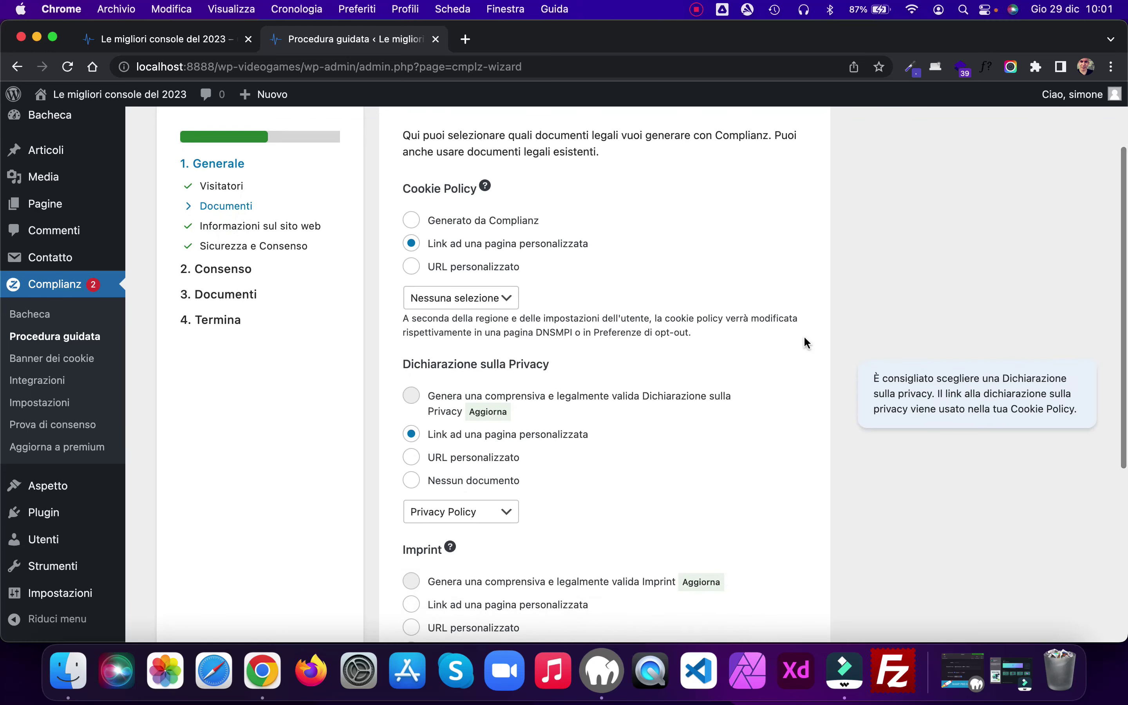
{"action": "left_click", "coordinate": [508, 297]}
{"action": "left_click", "coordinate": [480, 367]}
{"action": "scroll", "coordinate": [801, 320], "scroll_direction": "down", "scroll_amount": 3}
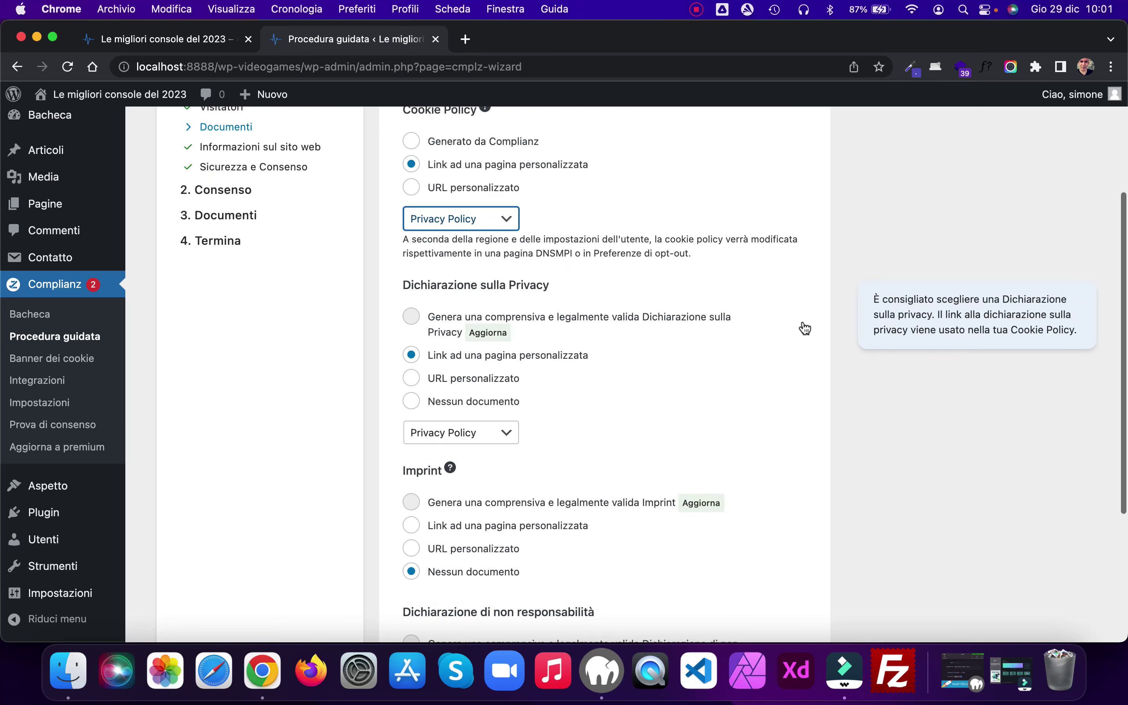
{"action": "scroll", "coordinate": [804, 328], "scroll_direction": "down", "scroll_amount": 5}
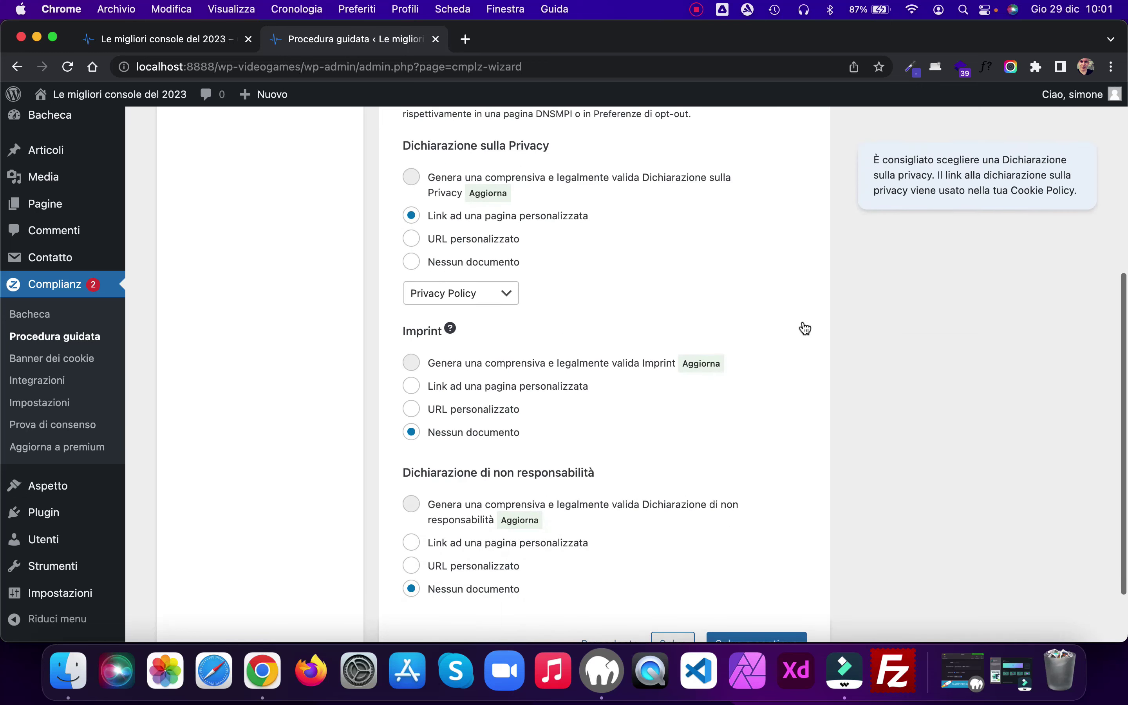
{"action": "scroll", "coordinate": [802, 322], "scroll_direction": "down", "scroll_amount": 3}
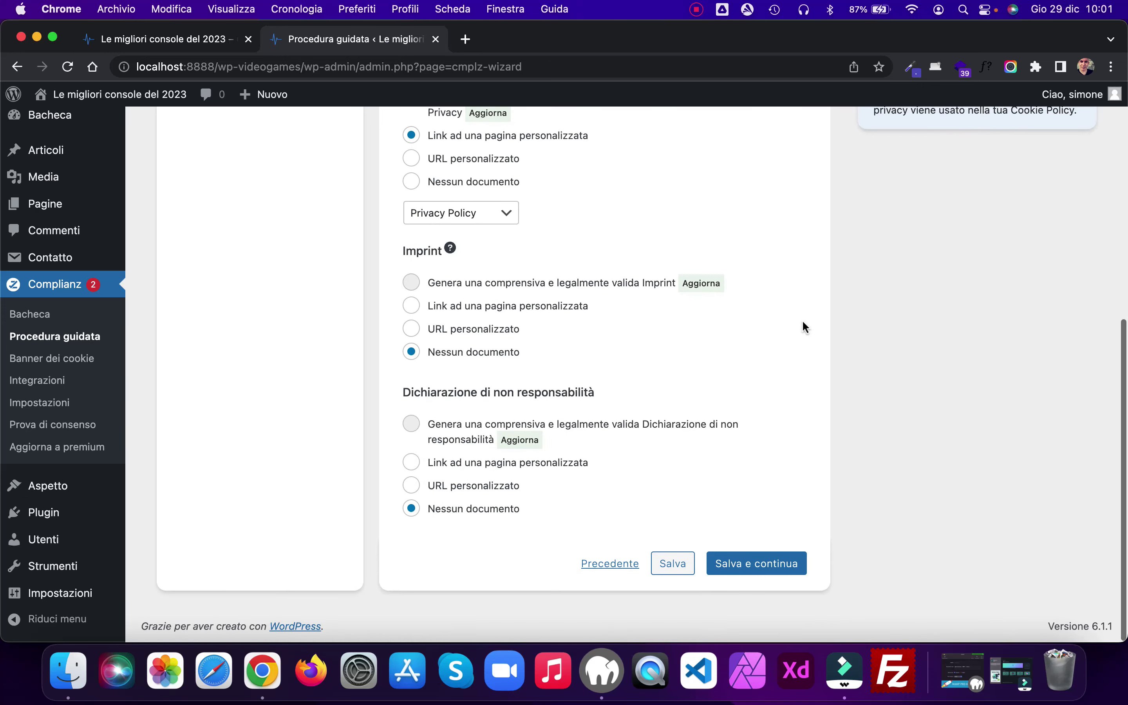
{"action": "left_click", "coordinate": [764, 565]}
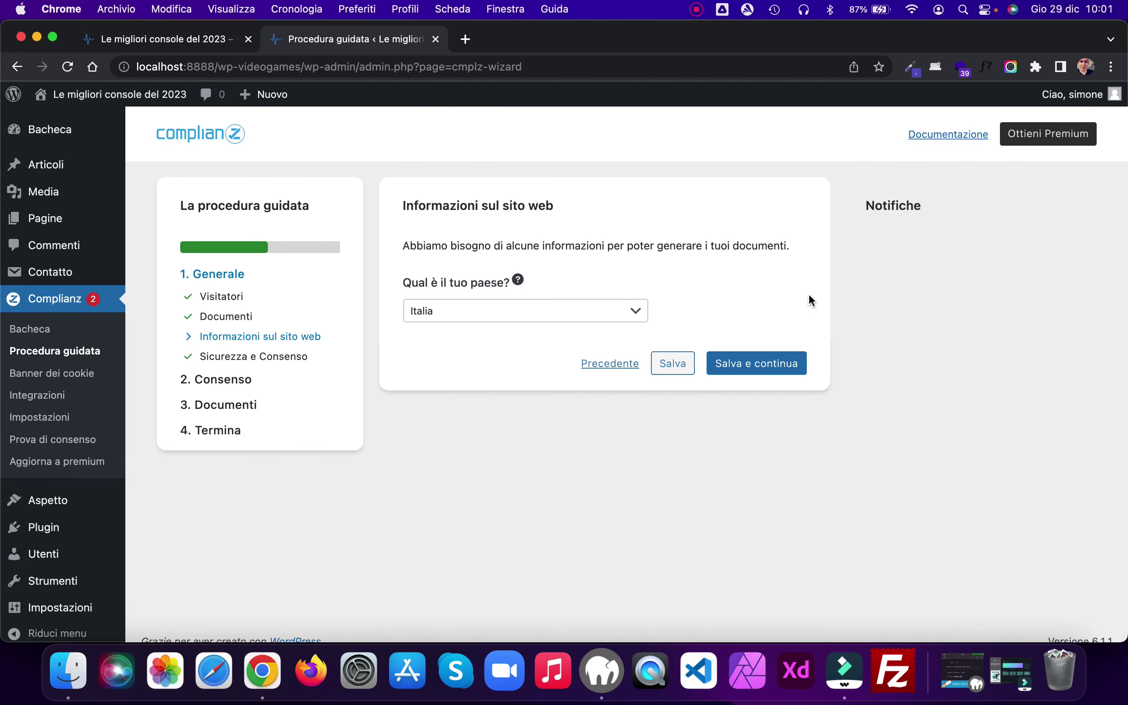
Step: Confirm Italia as the country and save the security and consent answers
{"action": "left_click", "coordinate": [758, 365]}
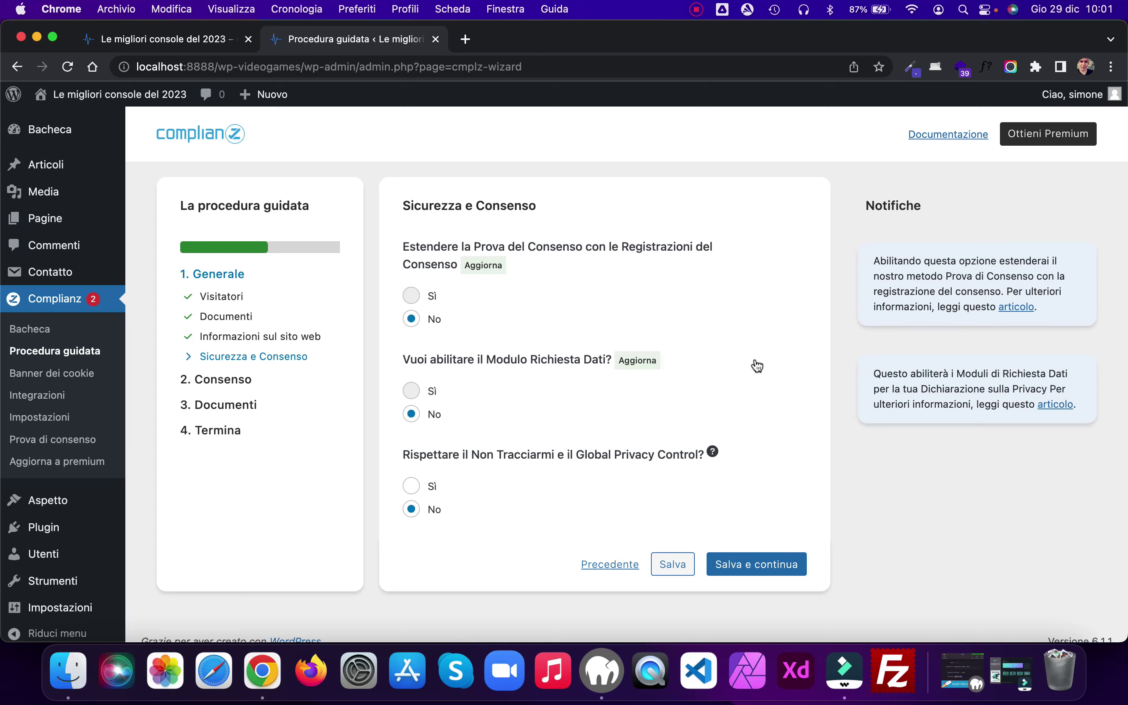
{"action": "scroll", "coordinate": [757, 366], "scroll_direction": "down", "scroll_amount": 1}
{"action": "left_click", "coordinate": [768, 548]}
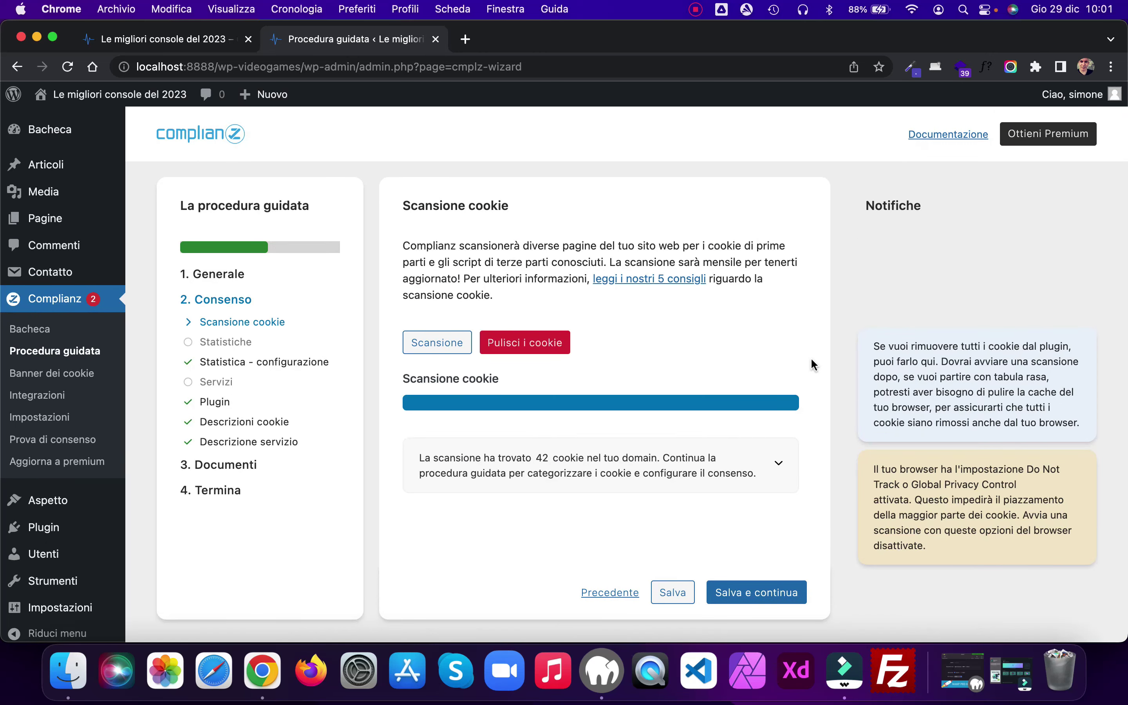
Step: Run a fresh cookie scan and keep No on the Statistiche step
{"action": "left_click", "coordinate": [451, 345]}
{"action": "left_click", "coordinate": [769, 599]}
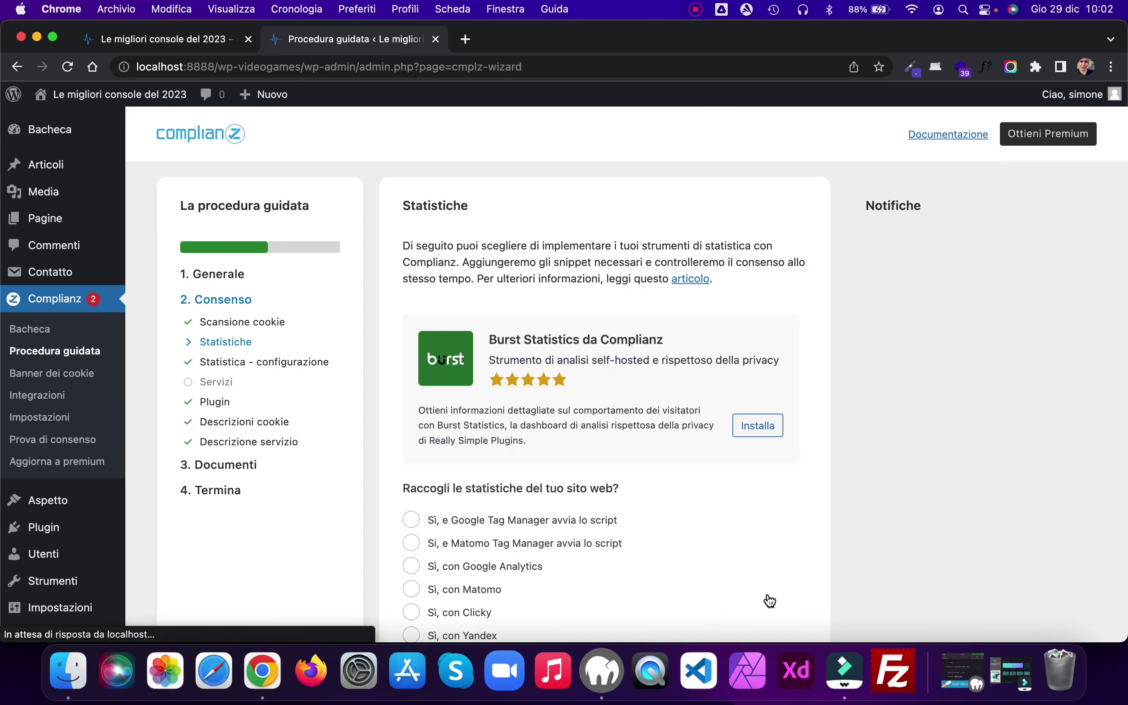
{"action": "scroll", "coordinate": [651, 265], "scroll_direction": "down", "scroll_amount": 5}
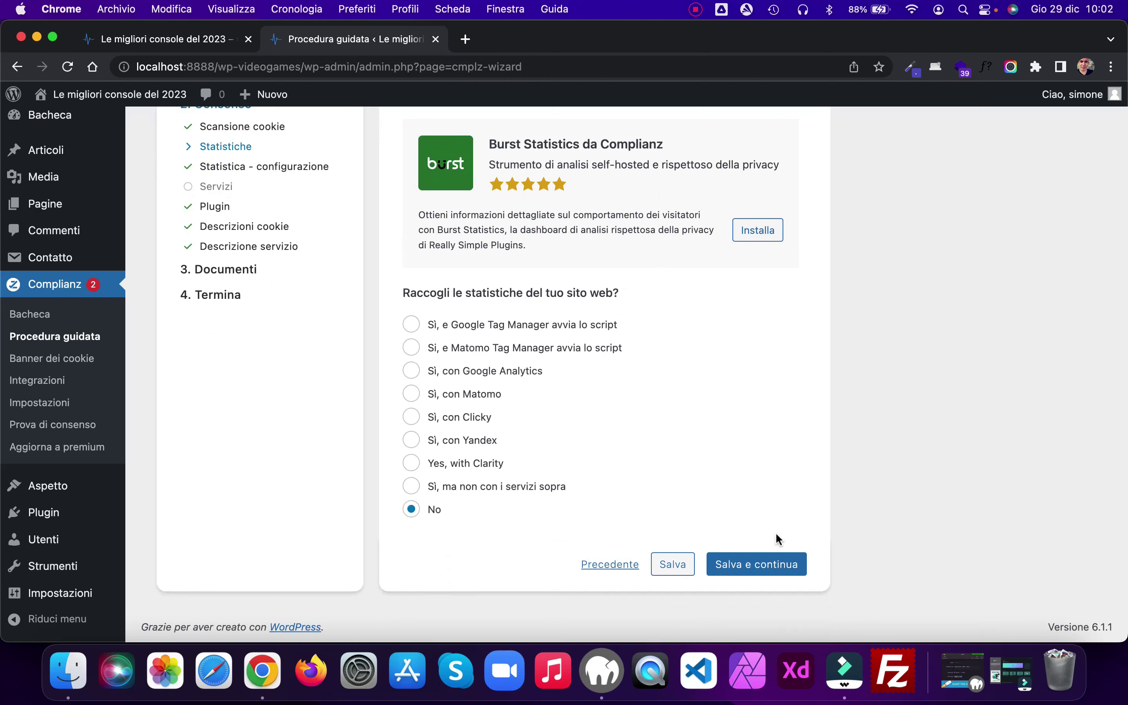
{"action": "left_click", "coordinate": [760, 562]}
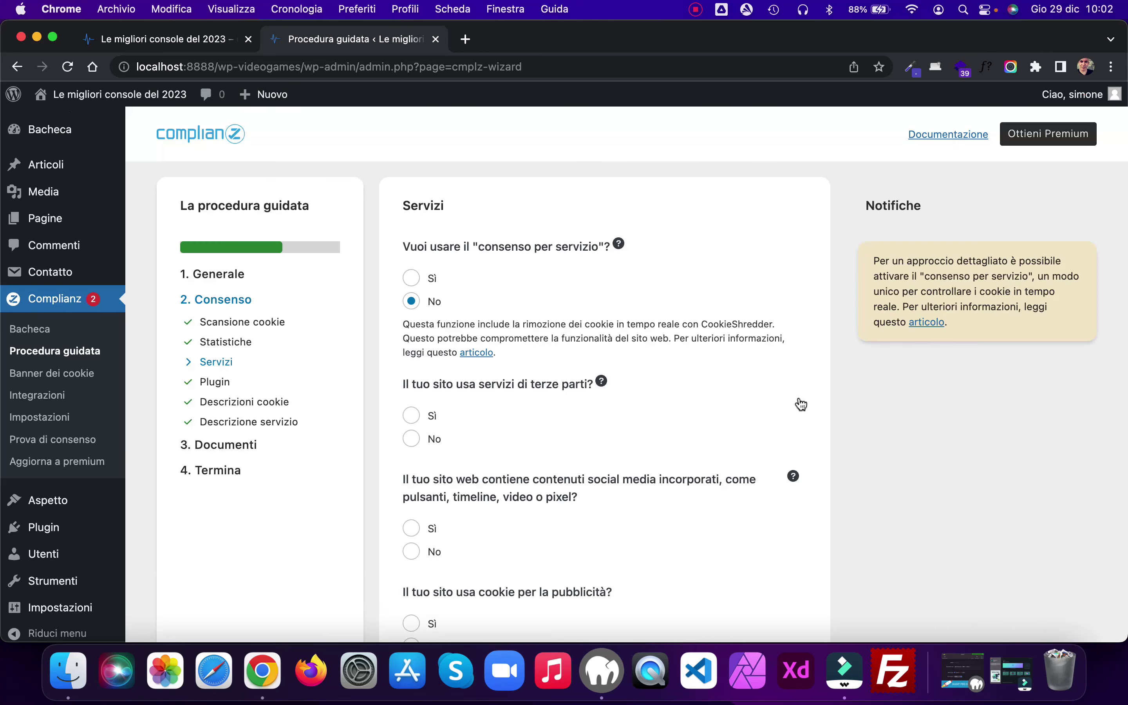
Step: Declare third-party services in use, with Google Maps selected
{"action": "scroll", "coordinate": [776, 290], "scroll_direction": "down", "scroll_amount": 2}
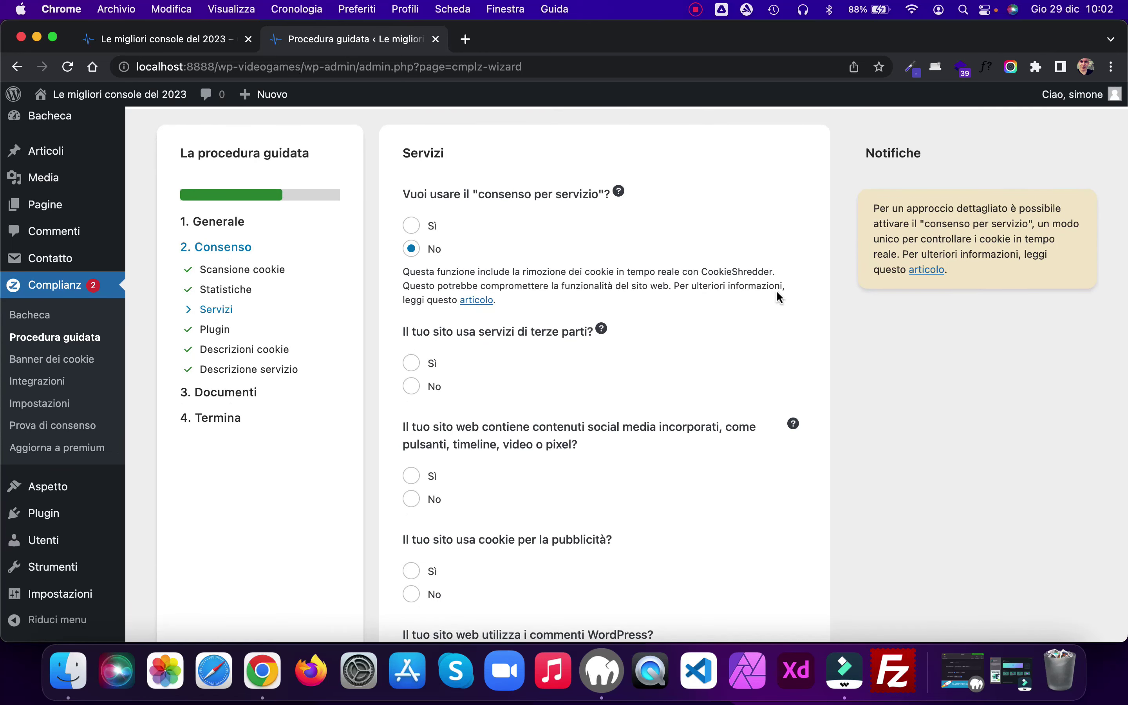
{"action": "scroll", "coordinate": [776, 296], "scroll_direction": "down", "scroll_amount": 3}
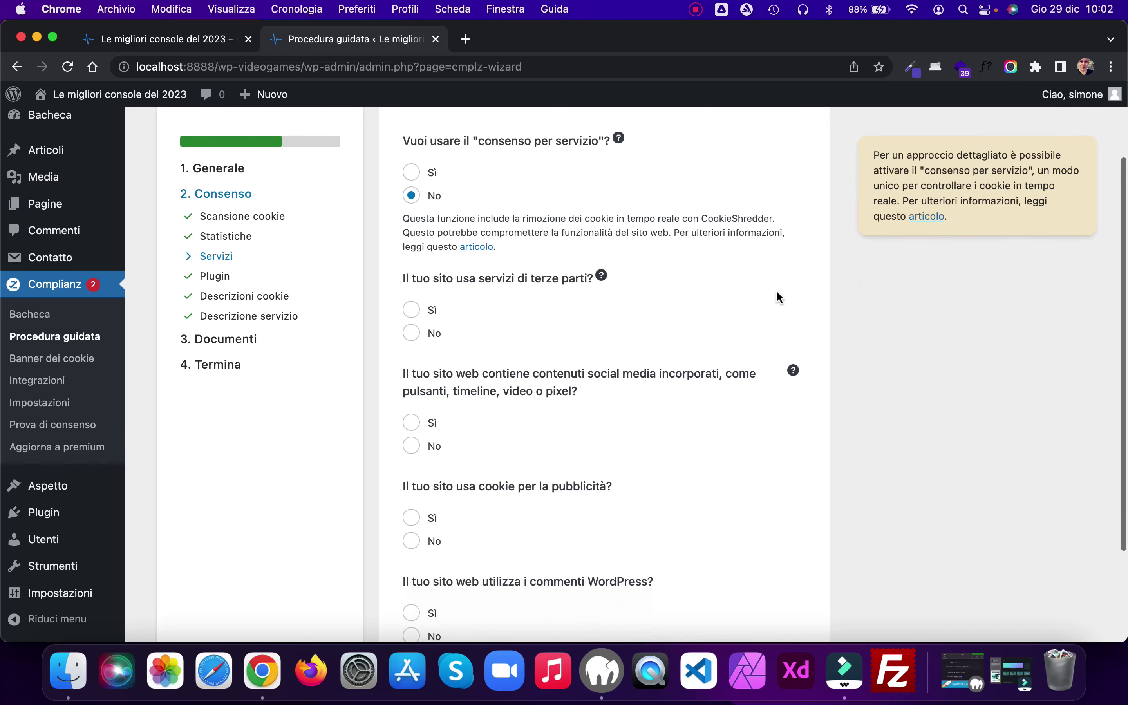
{"action": "left_click", "coordinate": [412, 296]}
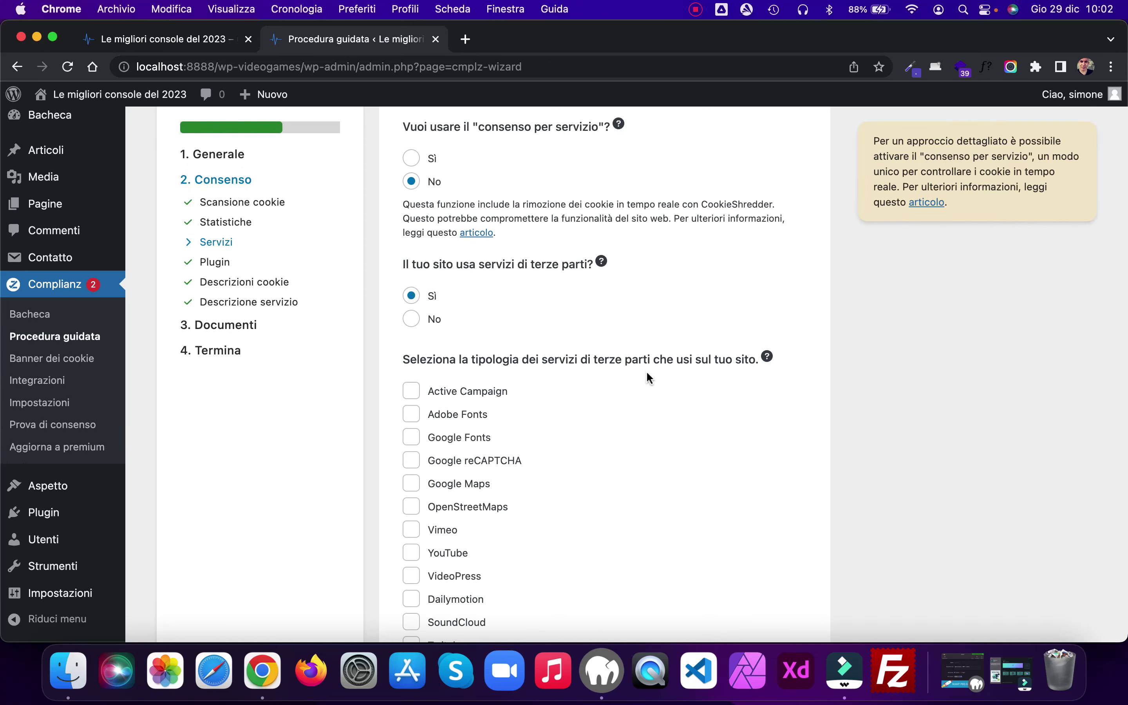
{"action": "scroll", "coordinate": [646, 372], "scroll_direction": "down", "scroll_amount": 8}
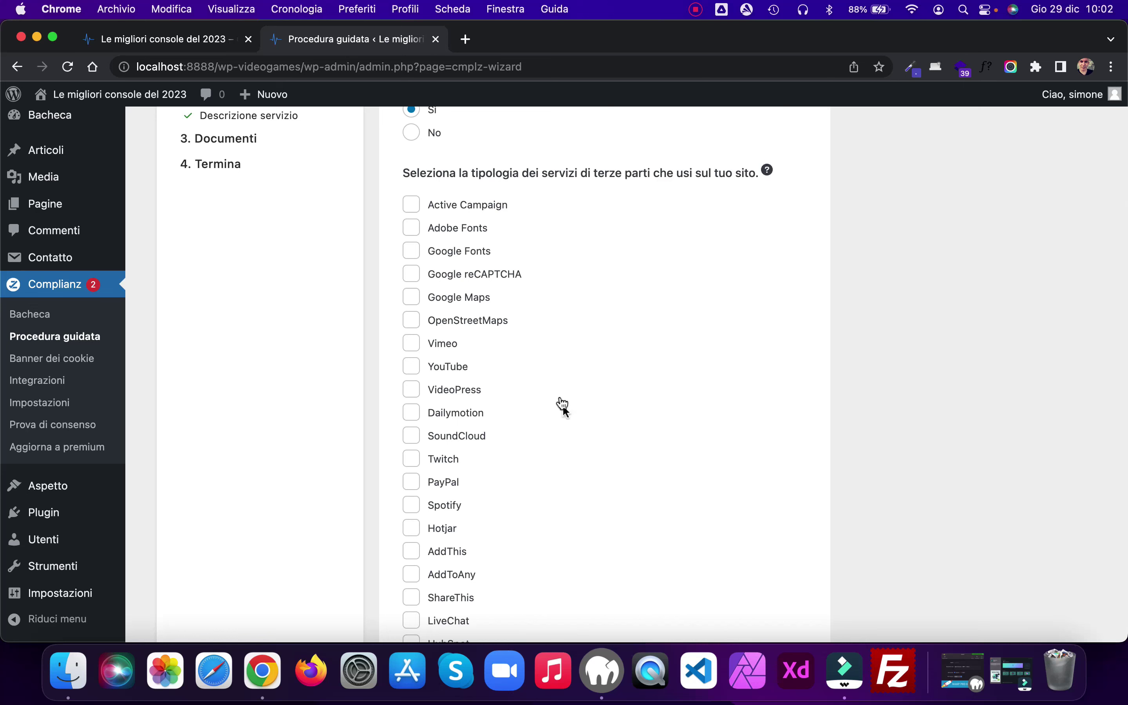
{"action": "left_click", "coordinate": [411, 297]}
Step: Answer No to social media, Sì to WordPress comments, and save the Servizi answers
{"action": "scroll", "coordinate": [811, 330], "scroll_direction": "down", "scroll_amount": 12}
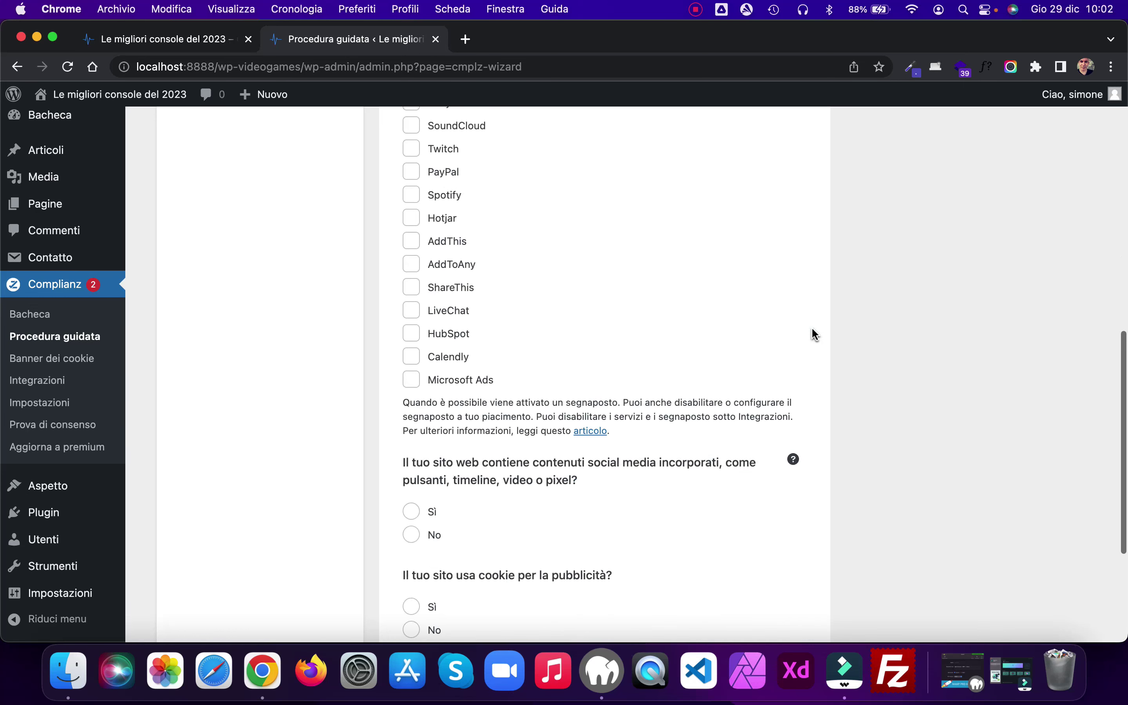
{"action": "scroll", "coordinate": [812, 329], "scroll_direction": "down", "scroll_amount": 8}
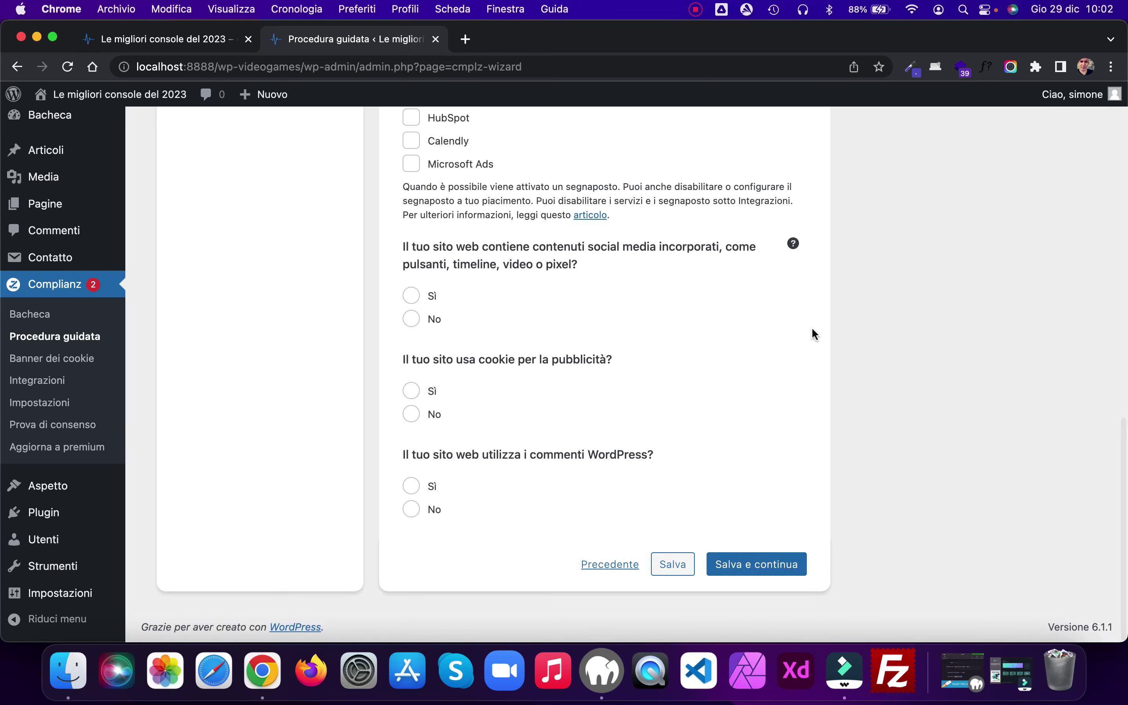
{"action": "left_click", "coordinate": [411, 319]}
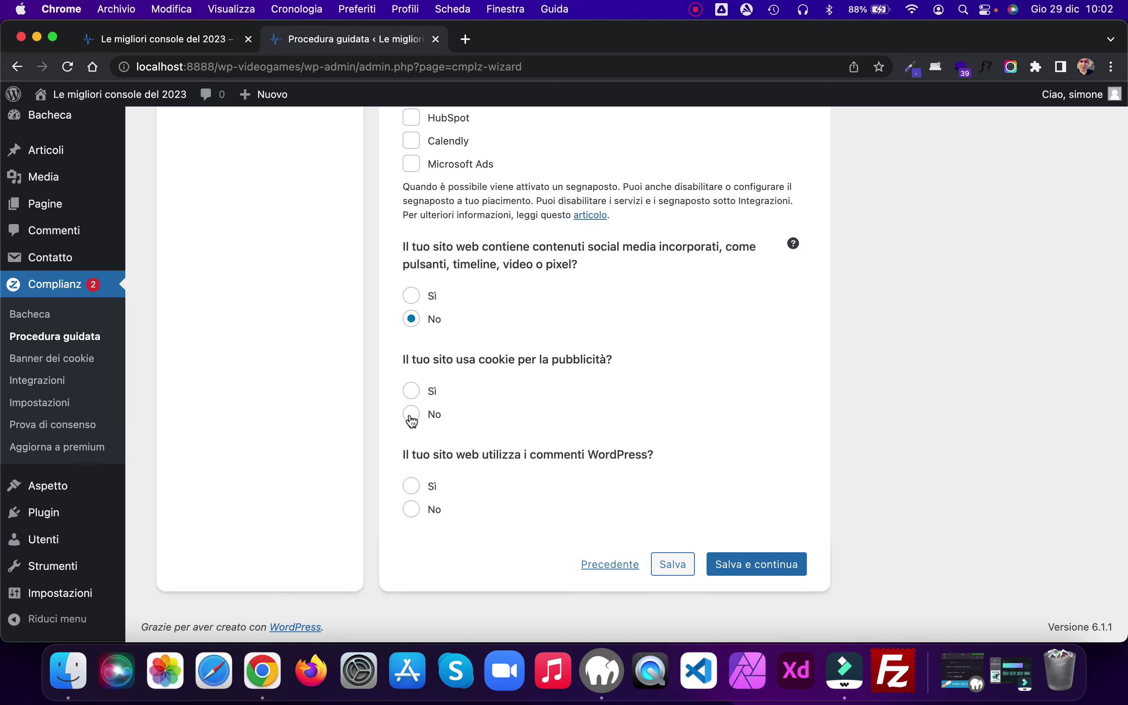
{"action": "left_click", "coordinate": [411, 485]}
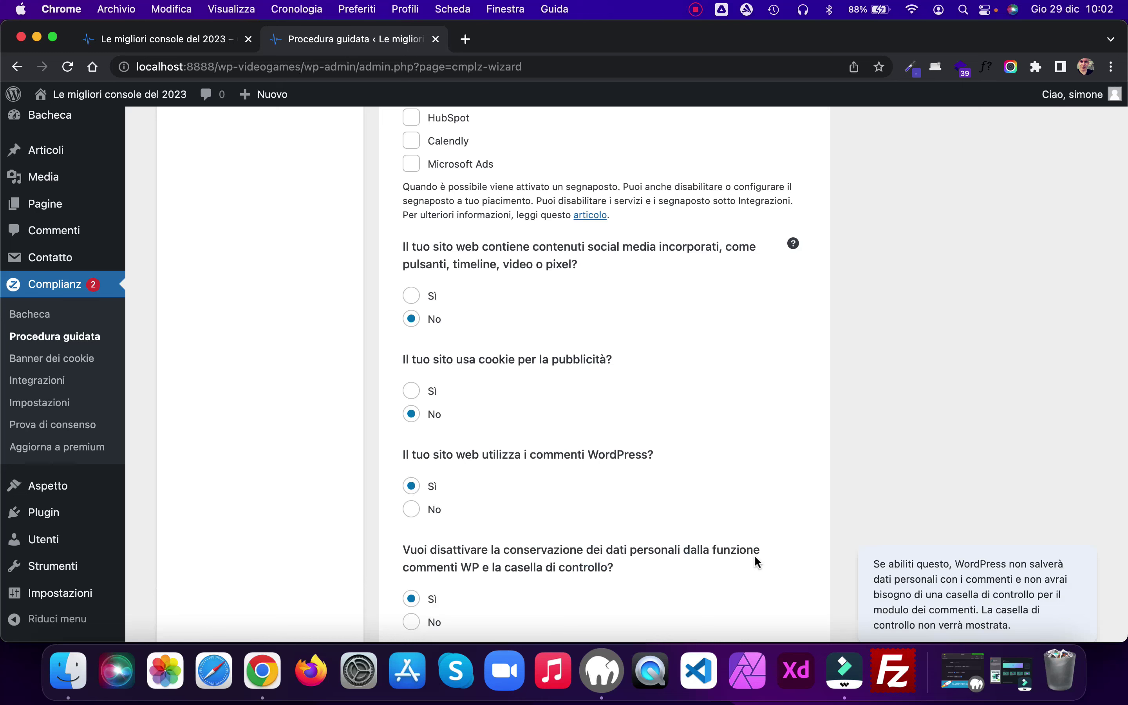
{"action": "scroll", "coordinate": [734, 455], "scroll_direction": "down", "scroll_amount": 2}
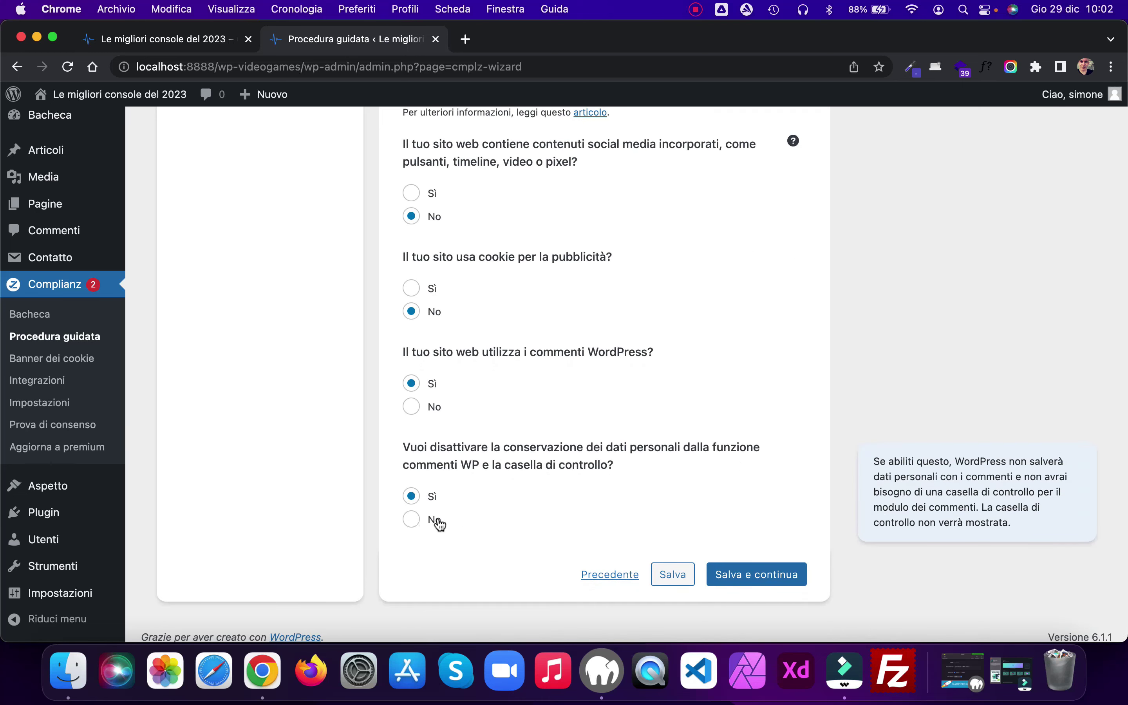
{"action": "left_click", "coordinate": [412, 519]}
{"action": "left_click", "coordinate": [759, 583]}
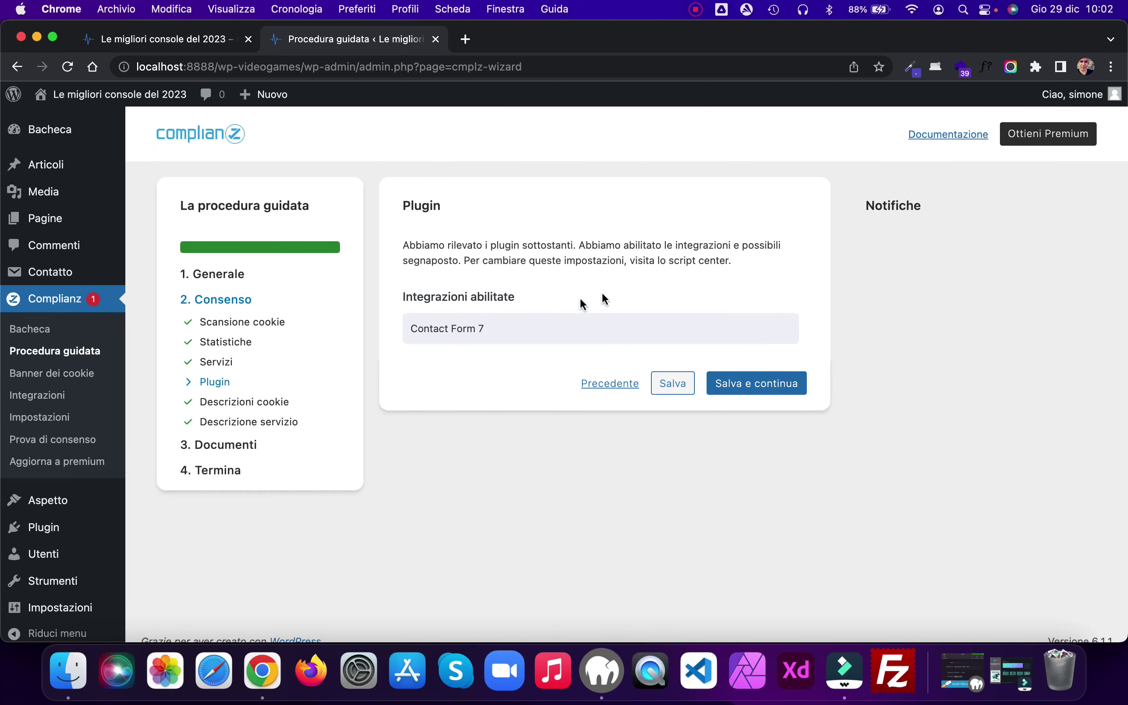
Step: Continue past Plugin, Descrizioni cookie, Crea documenti and Link al menu to finish the wizard
{"action": "left_click", "coordinate": [741, 388]}
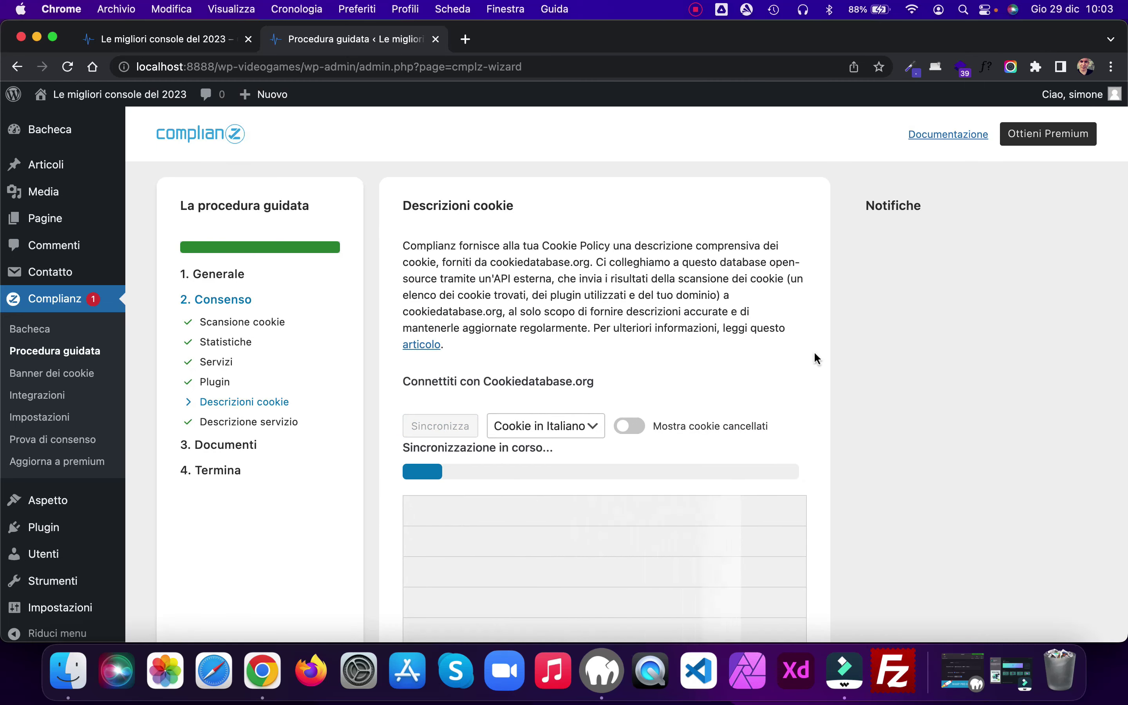
{"action": "scroll", "coordinate": [815, 355], "scroll_direction": "down", "scroll_amount": 5}
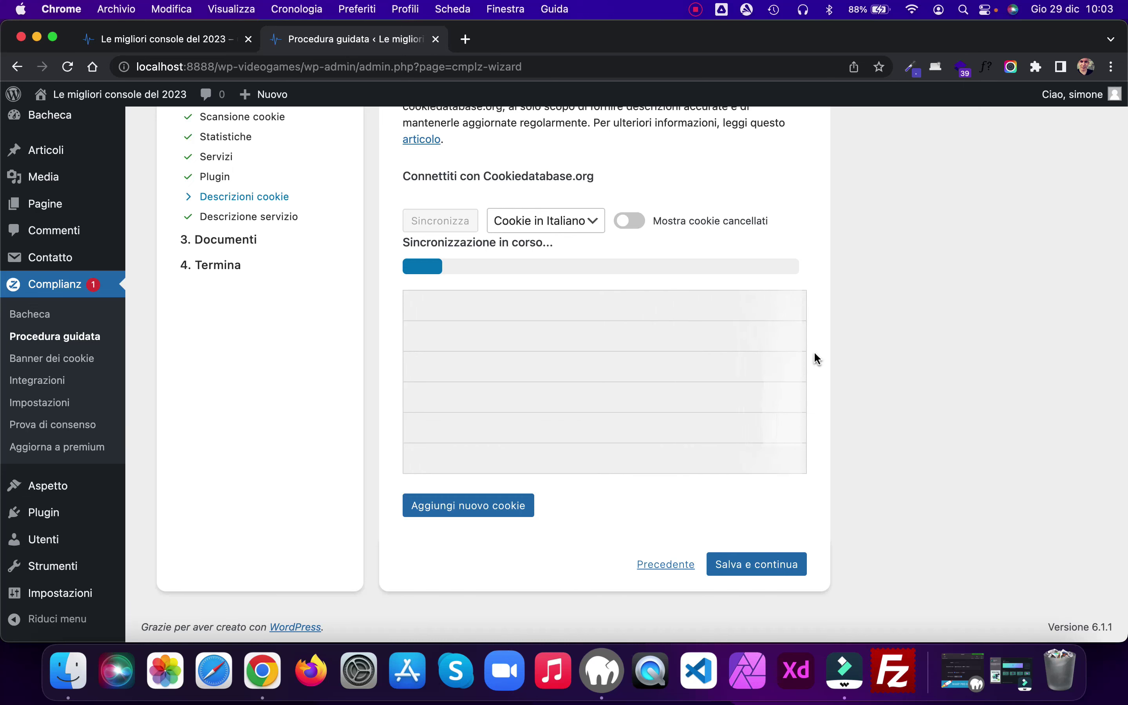
{"action": "left_click", "coordinate": [757, 564]}
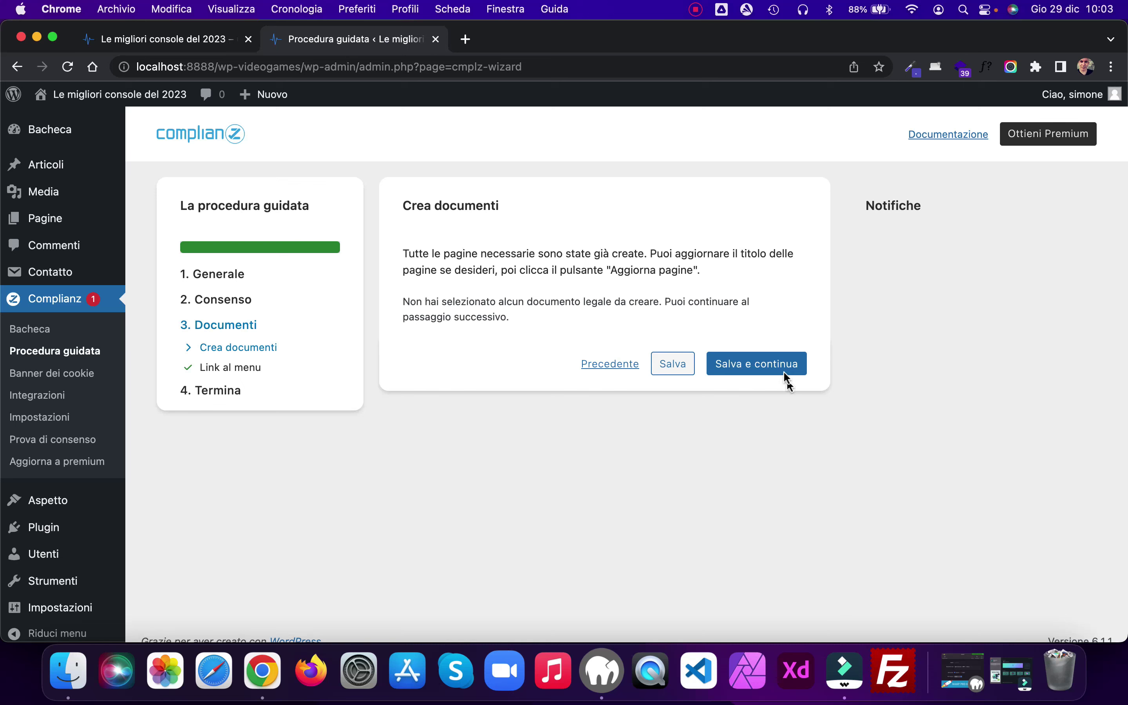
{"action": "left_click", "coordinate": [759, 367]}
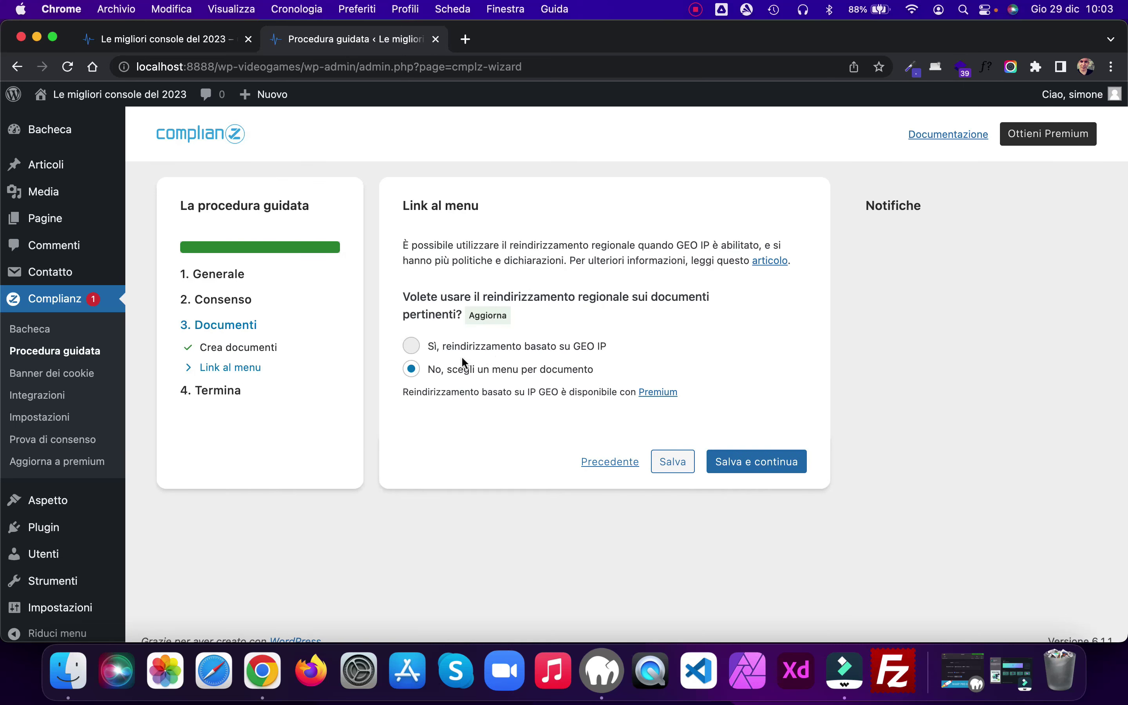
{"action": "left_click", "coordinate": [756, 463]}
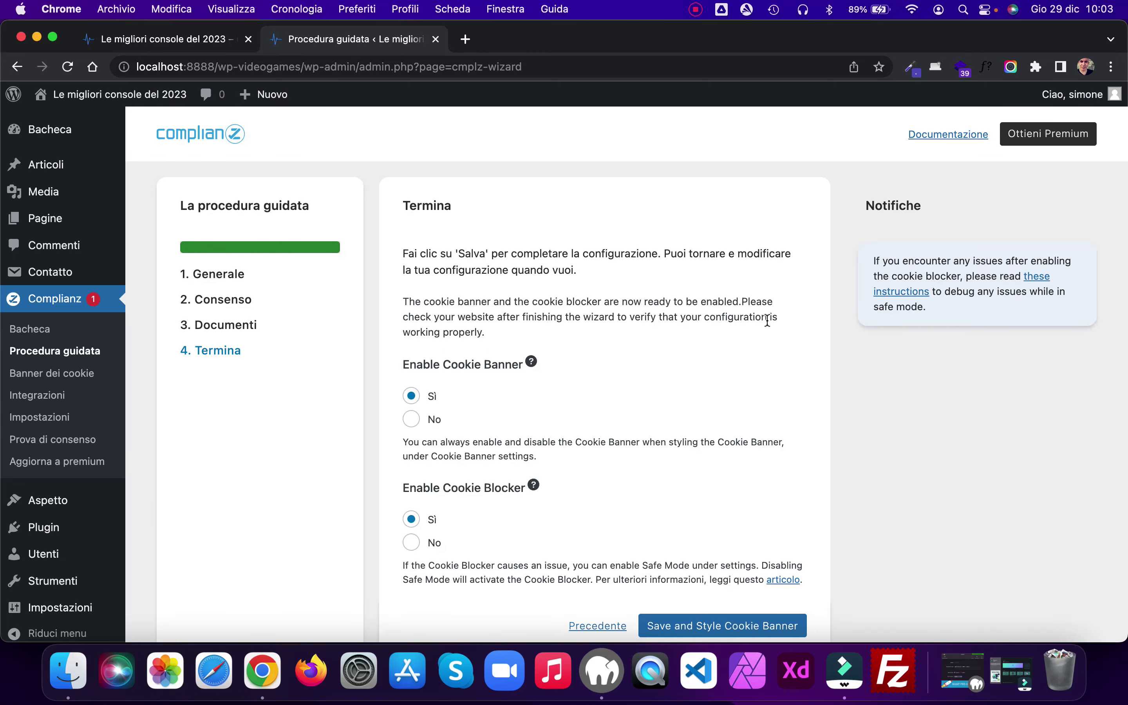
{"action": "scroll", "coordinate": [765, 319], "scroll_direction": "down", "scroll_amount": 3}
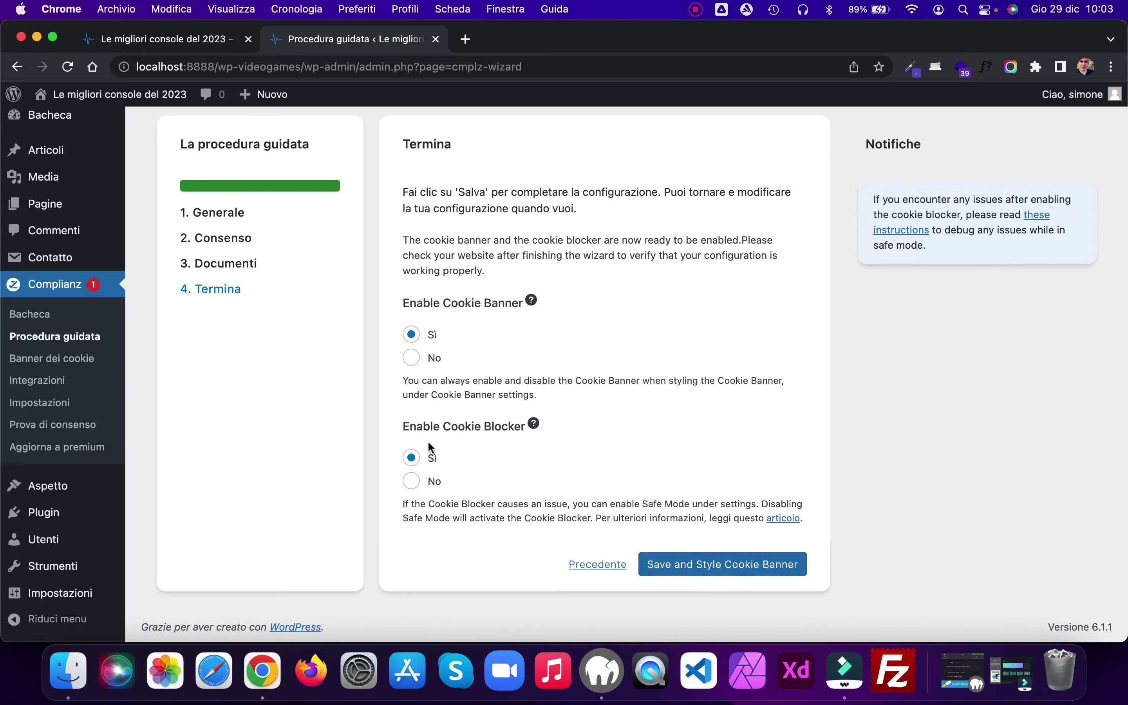
{"action": "left_click", "coordinate": [718, 568]}
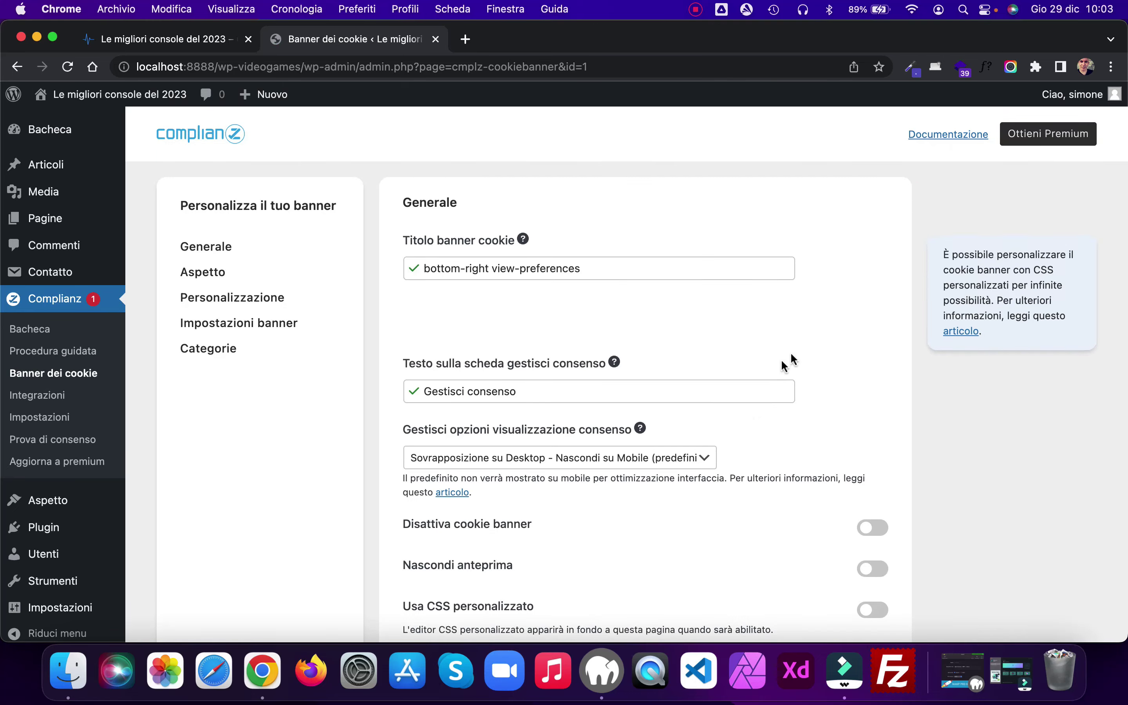
Step: Save the Banner dei cookie settings with Salva and return to the live site's Chrome tab
{"action": "scroll", "coordinate": [863, 327], "scroll_direction": "down", "scroll_amount": 4}
{"action": "scroll", "coordinate": [863, 327], "scroll_direction": "down", "scroll_amount": 3}
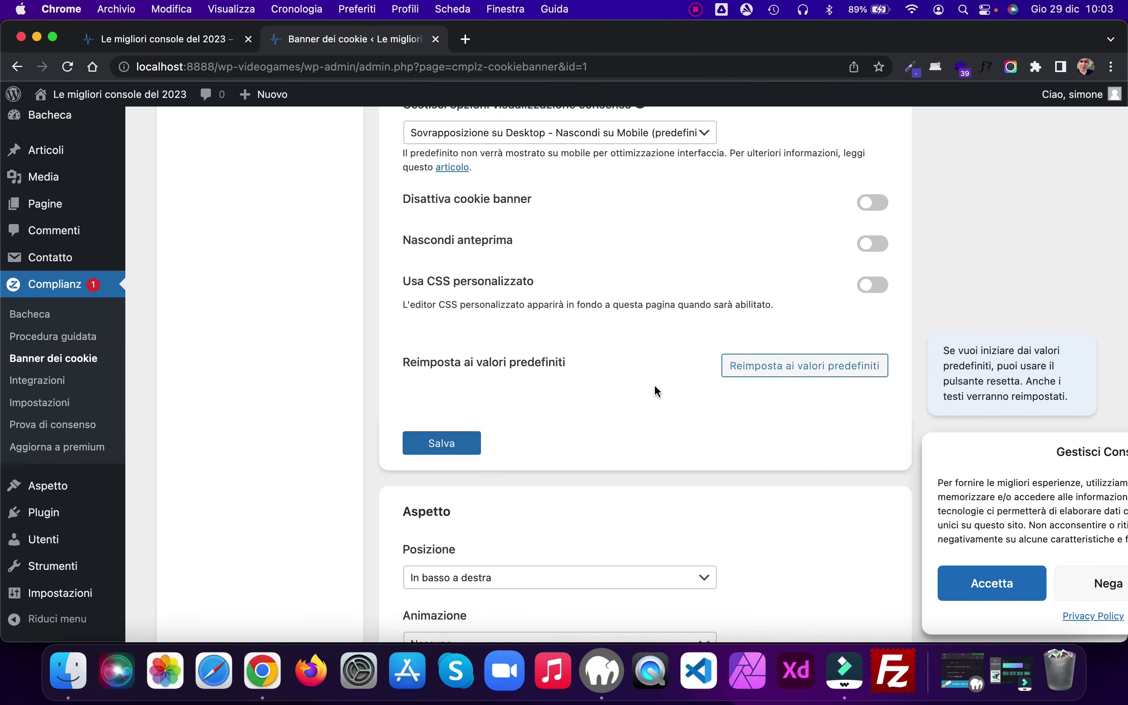
{"action": "left_click", "coordinate": [438, 444]}
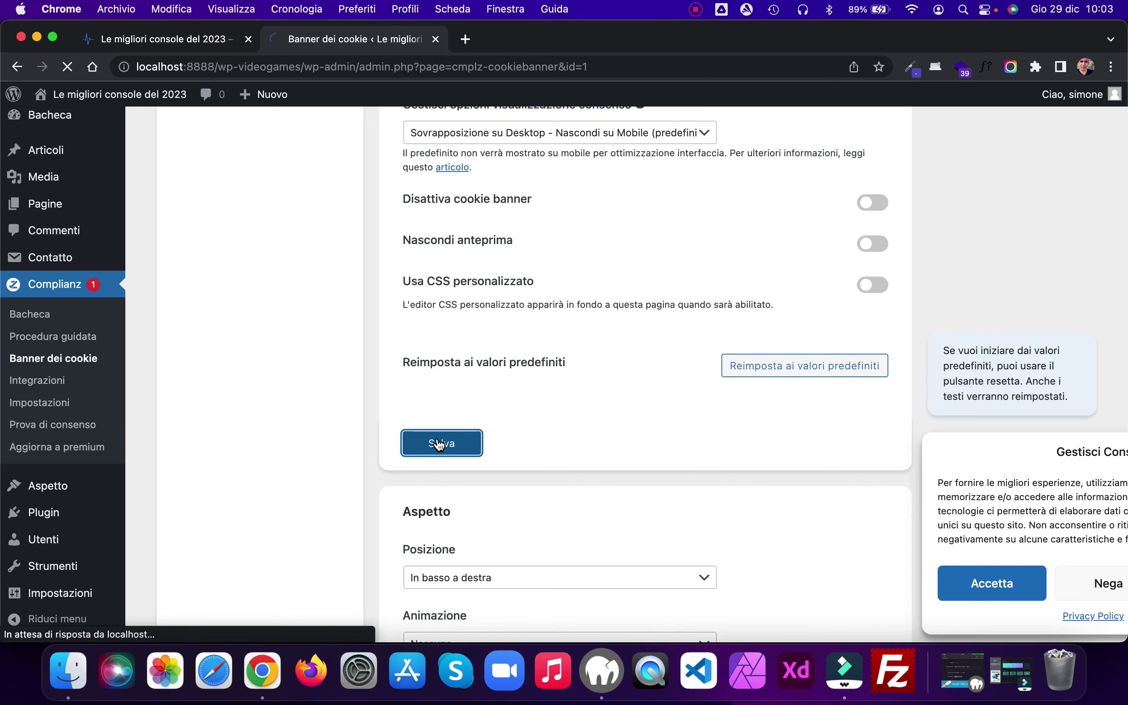
{"action": "left_click", "coordinate": [155, 39]}
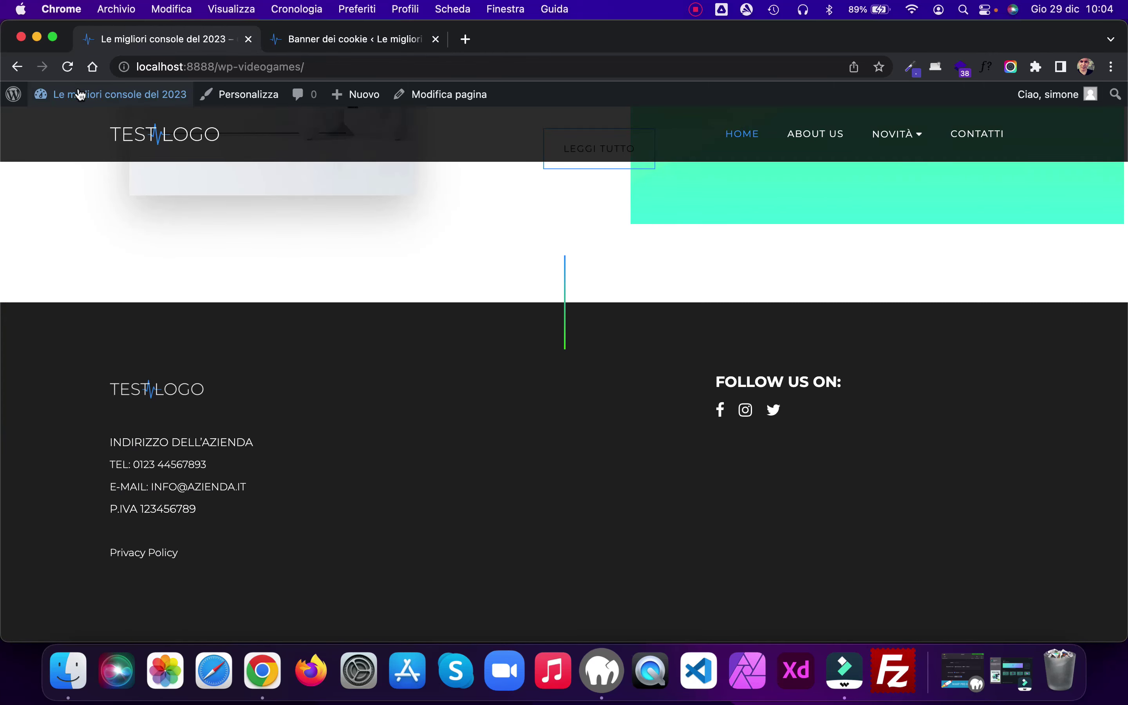
Step: Reload the site, view the banner's preferences, toggle Marketing on and off, then choose Nega
{"action": "key", "text": "super+r"}
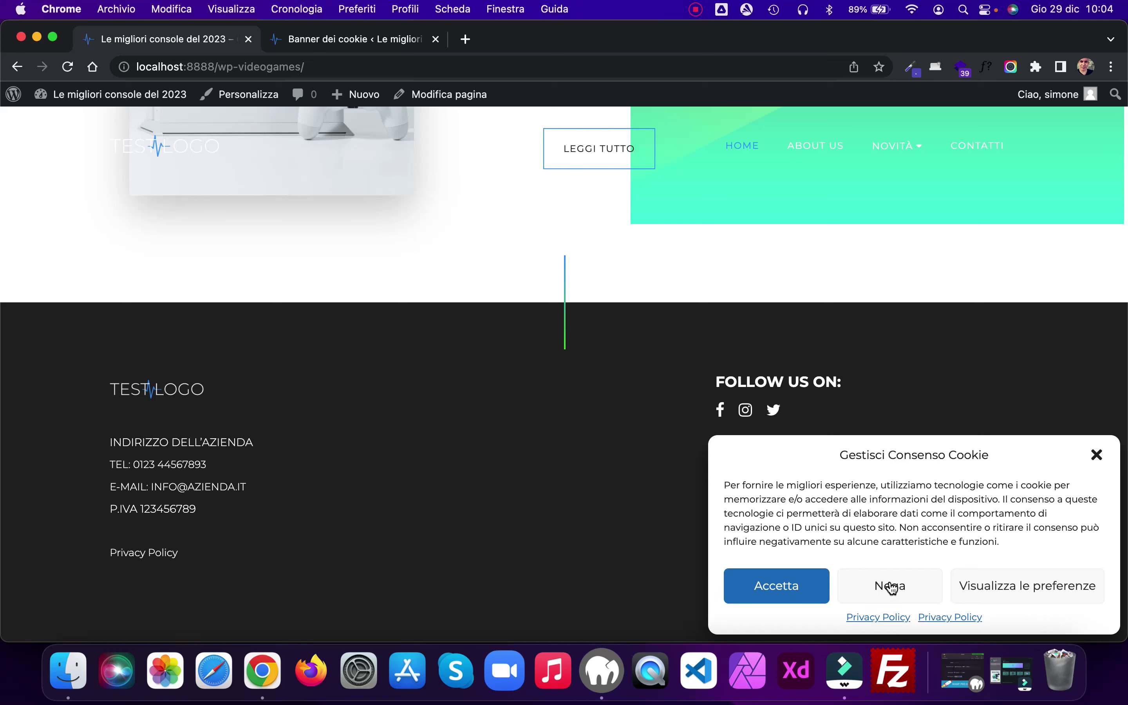
{"action": "left_click", "coordinate": [998, 588]}
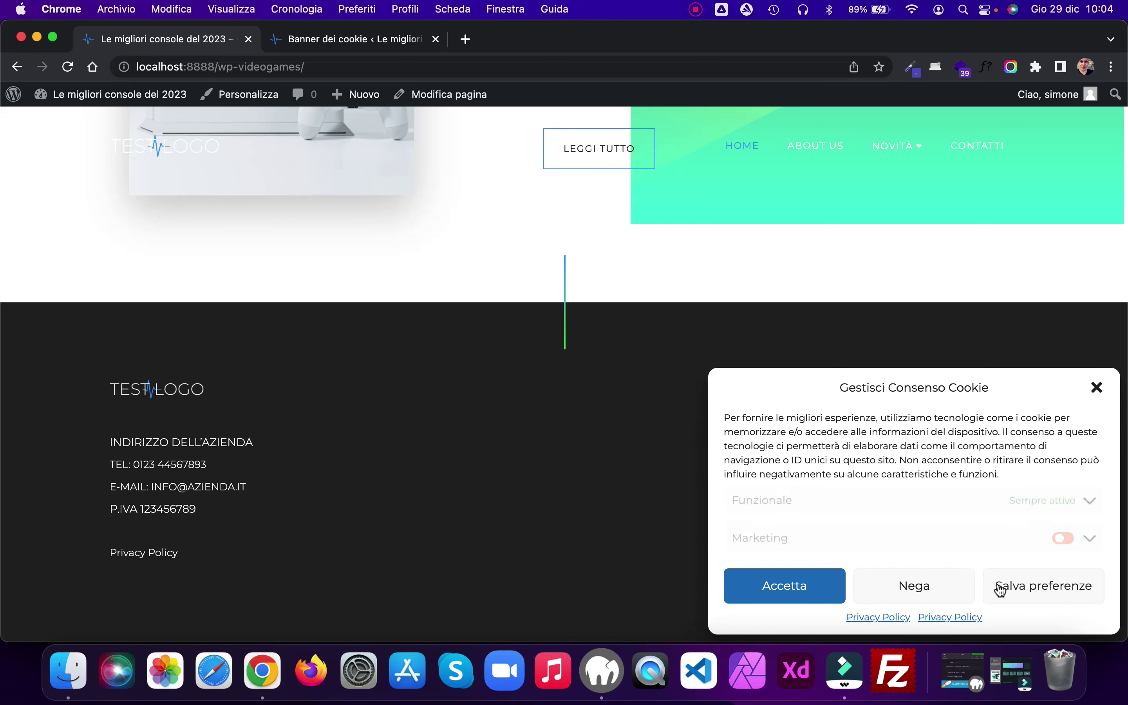
{"action": "left_click", "coordinate": [1063, 538]}
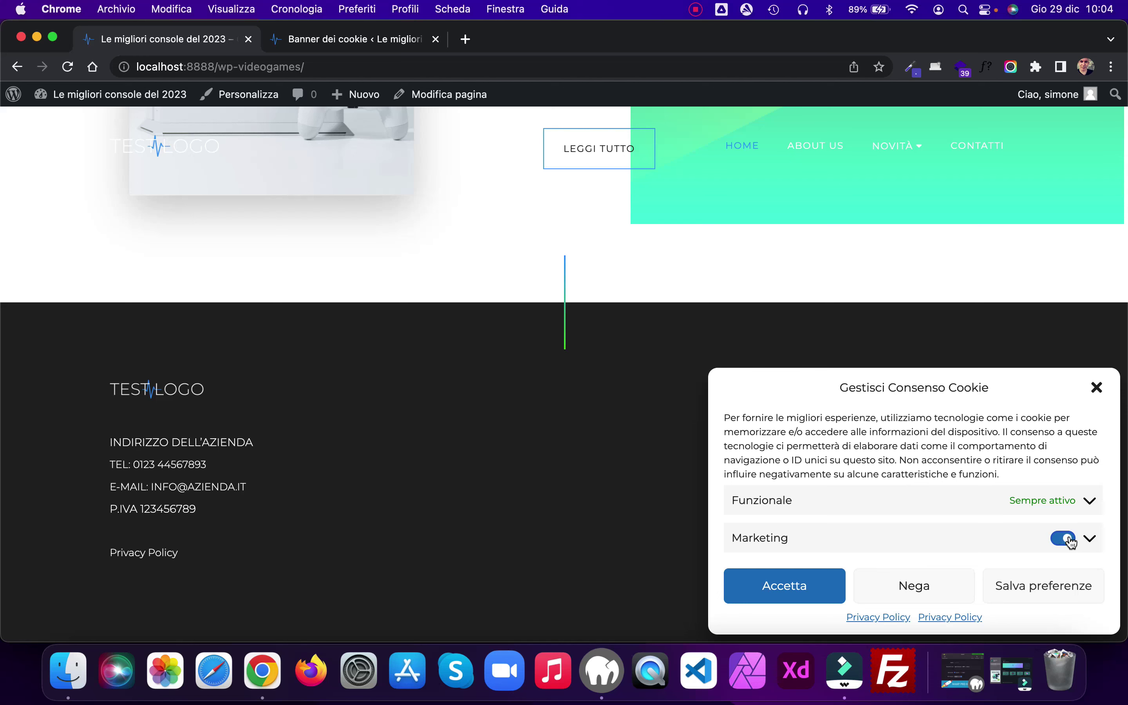
{"action": "left_click", "coordinate": [1062, 538]}
{"action": "left_click", "coordinate": [918, 588]}
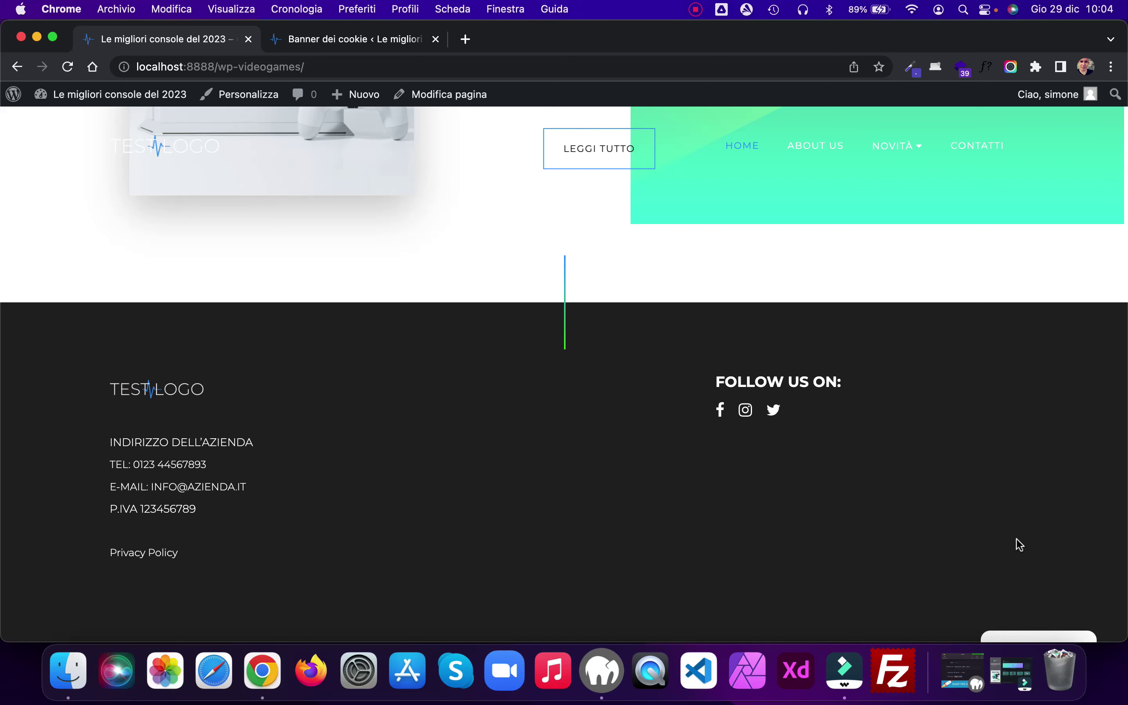
Step: Preview the site in a narrow browser window, then restore the window's width
{"action": "left_click_drag", "start_coordinate": [0, 395], "coordinate": [589, 425]}
{"action": "scroll", "coordinate": [902, 481], "scroll_direction": "down", "scroll_amount": 5}
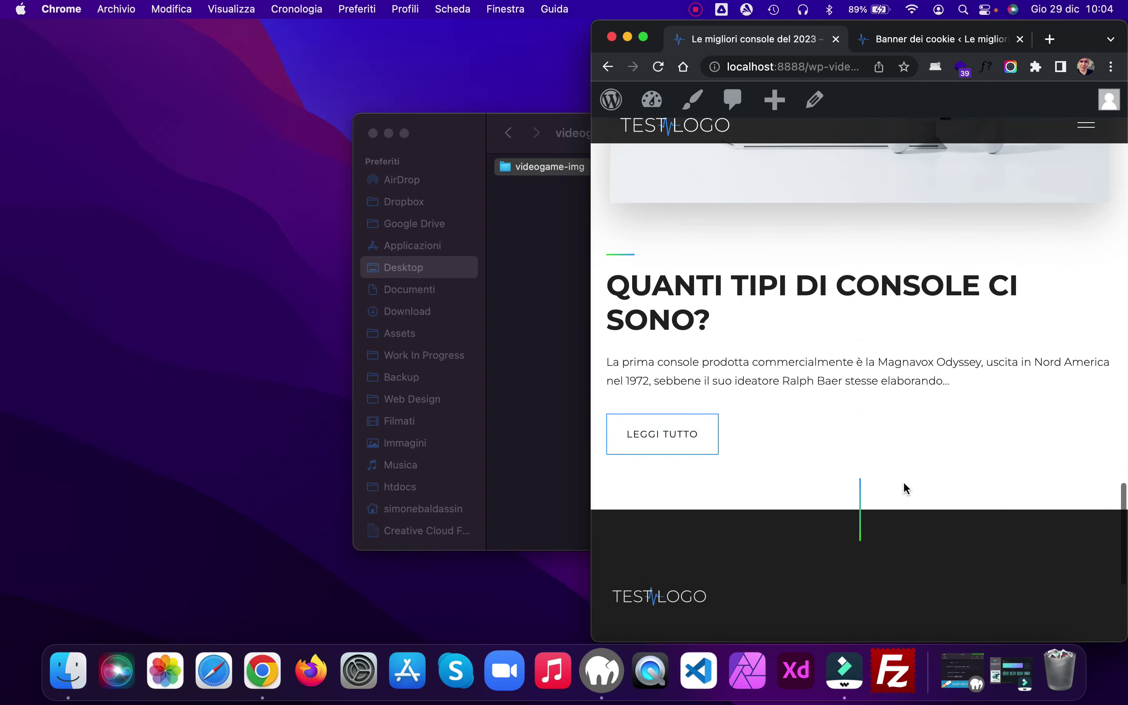
{"action": "scroll", "coordinate": [909, 493], "scroll_direction": "up", "scroll_amount": 7}
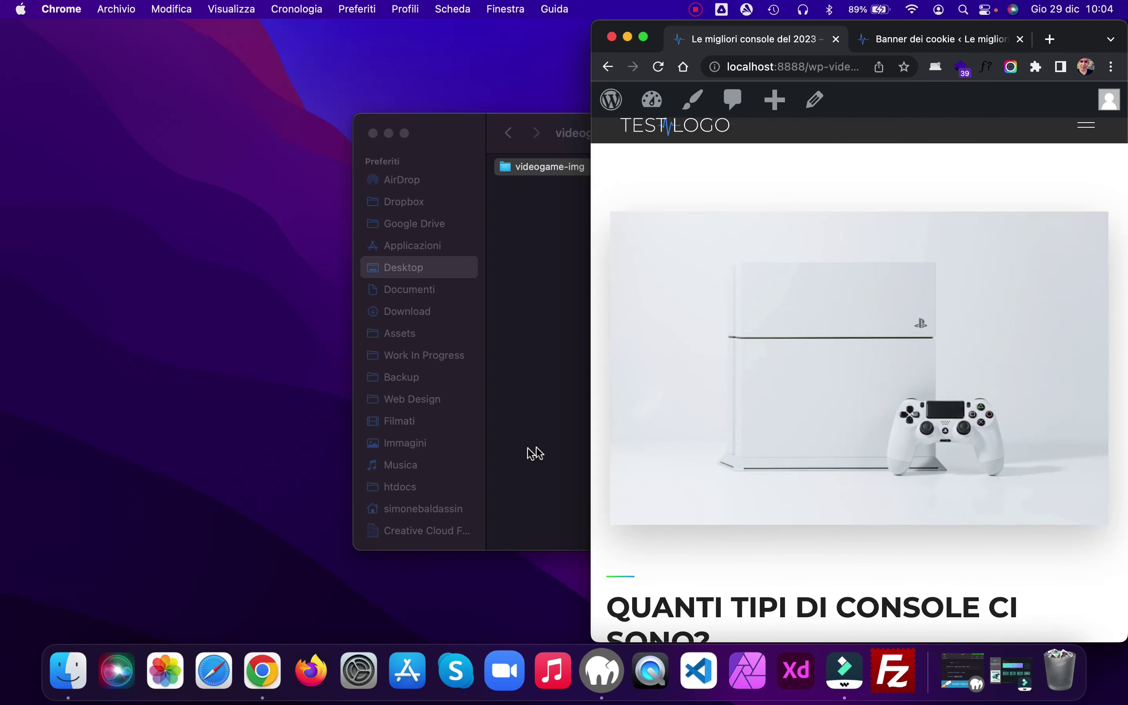
{"action": "left_click_drag", "start_coordinate": [590, 415], "coordinate": [1, 406]}
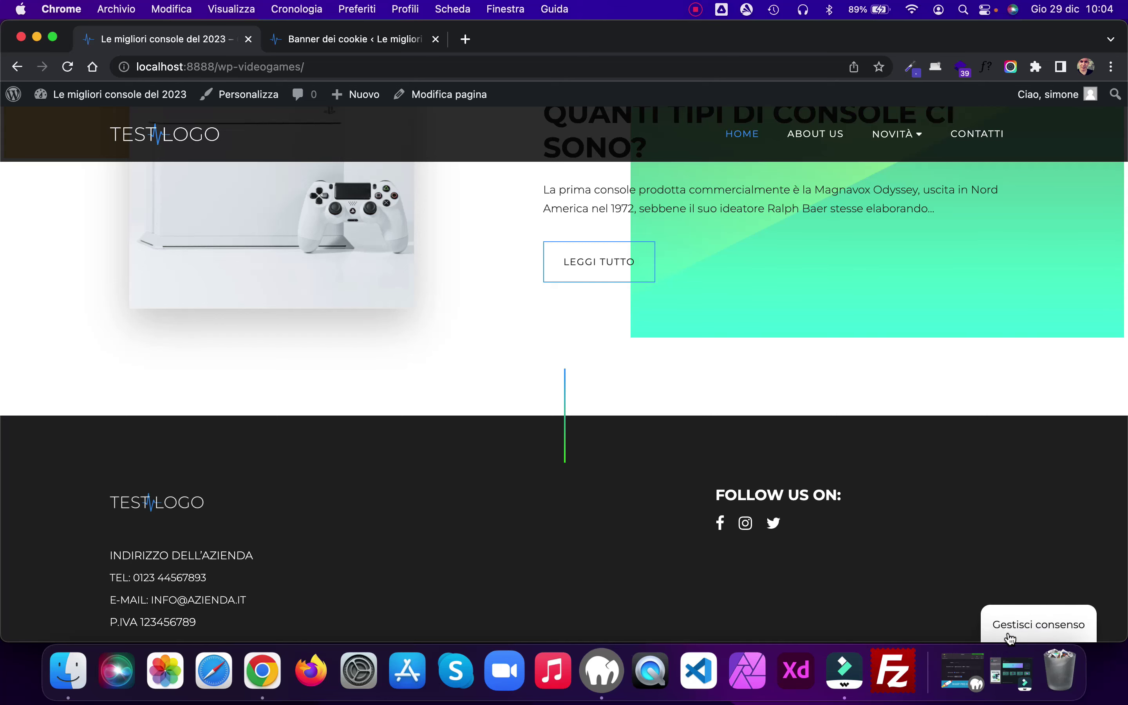
Step: Reopen Gestisci consenso, accept the cookies with Accetta, and return to the top of the homepage
{"action": "left_click", "coordinate": [1009, 634]}
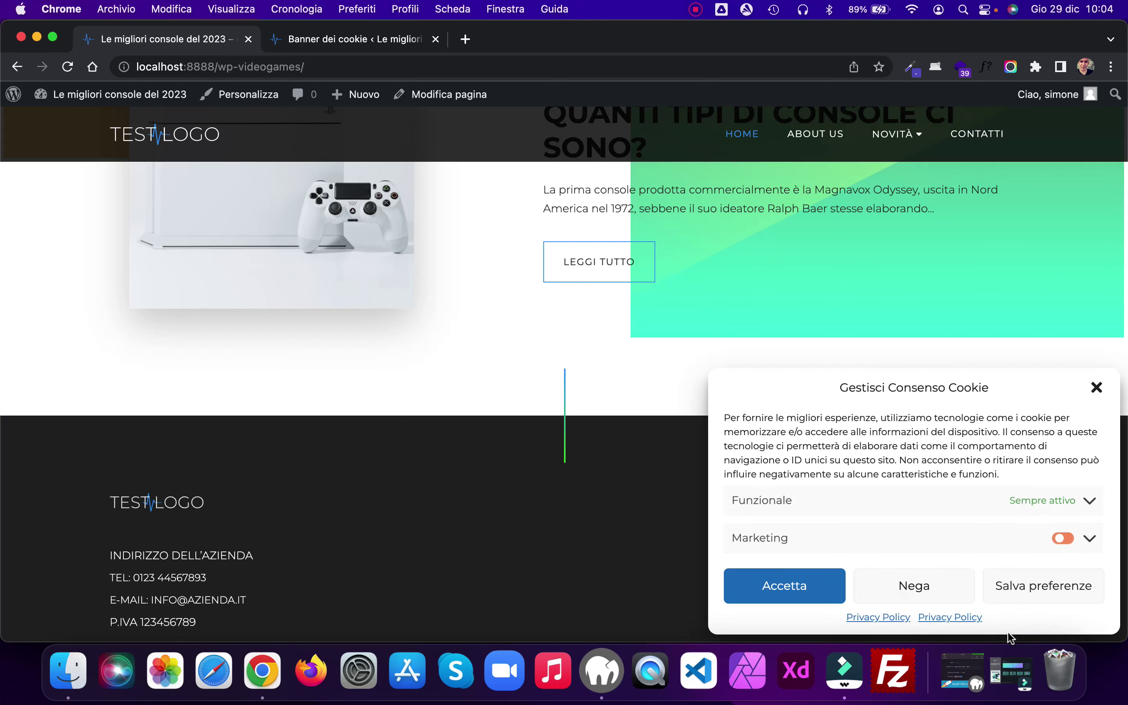
{"action": "left_click", "coordinate": [783, 586]}
{"action": "scroll", "coordinate": [620, 501], "scroll_direction": "up", "scroll_amount": 10}
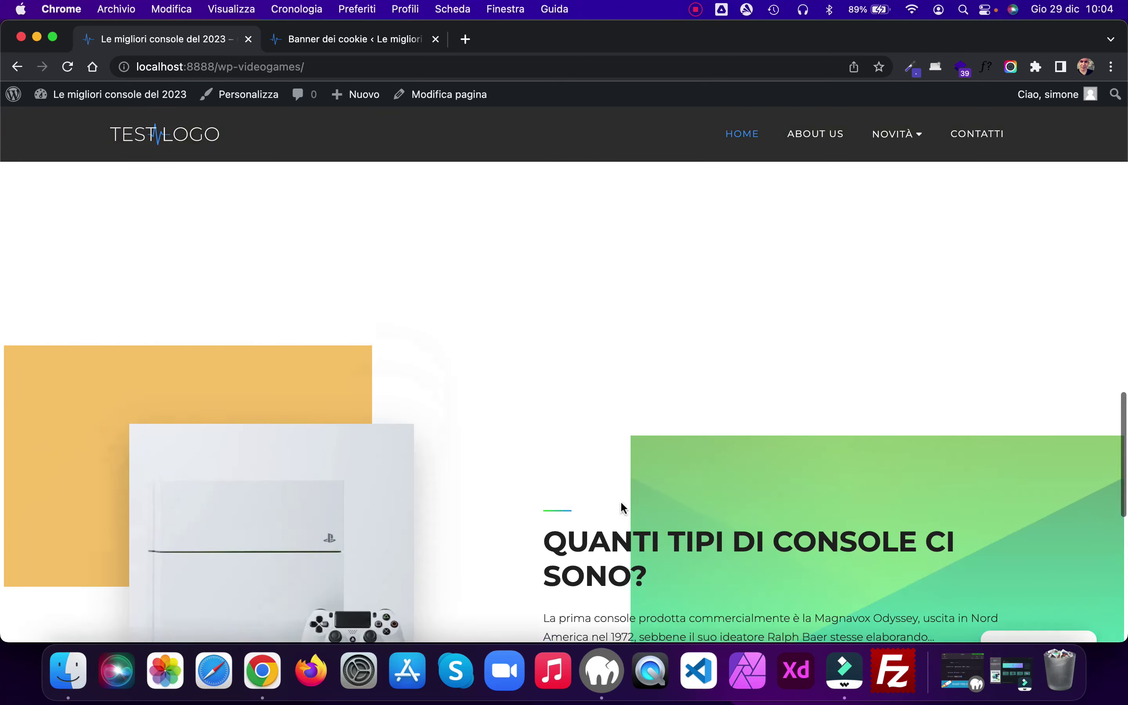
{"action": "scroll", "coordinate": [620, 501], "scroll_direction": "up", "scroll_amount": 15}
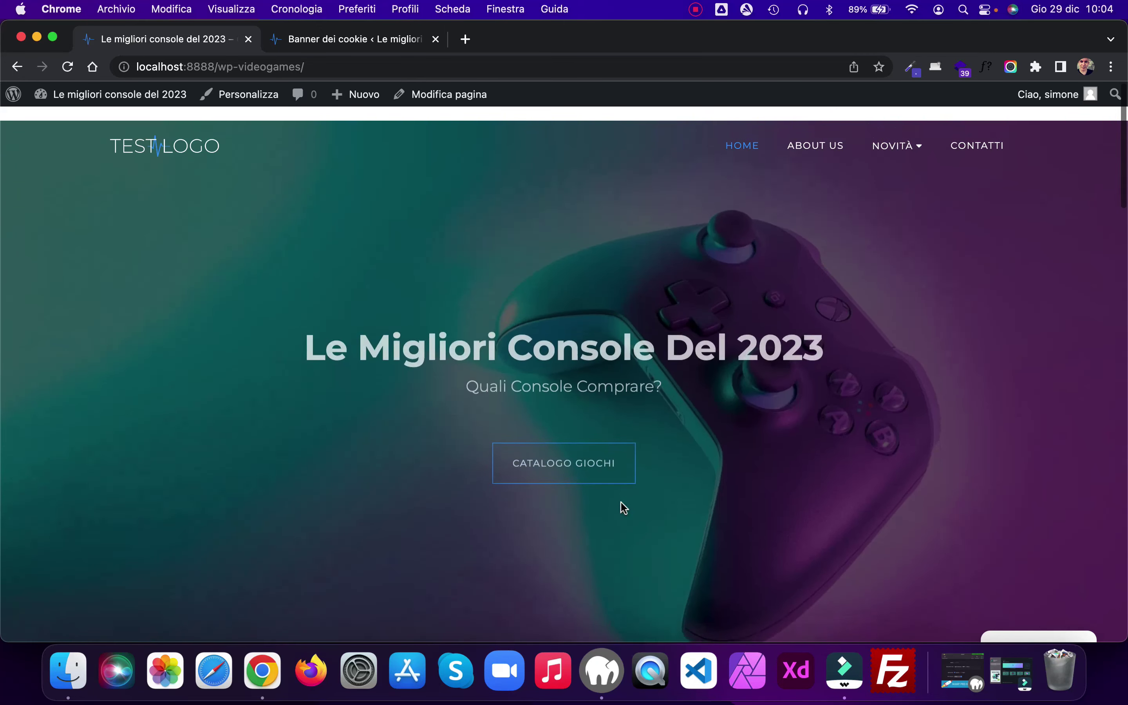